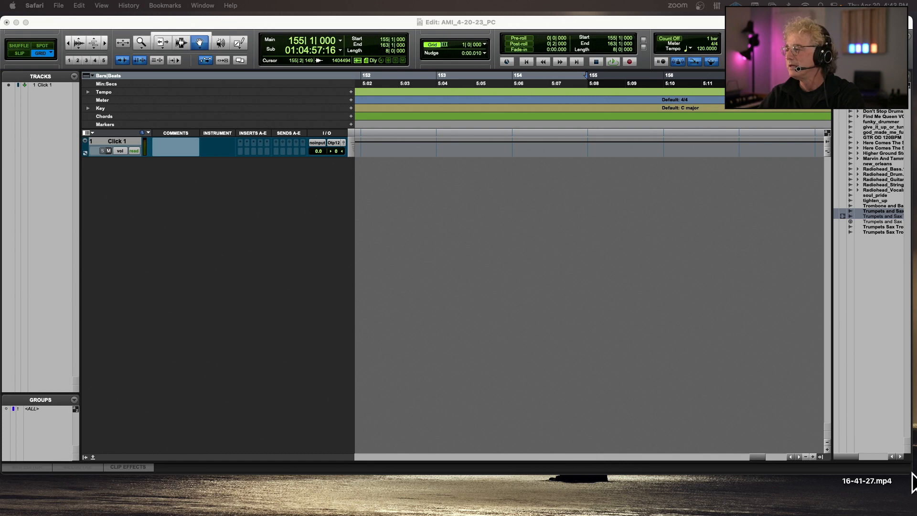
Switch to the Pro Tools edit window and widen the clip list to show the full clip names
left_click(908, 478)
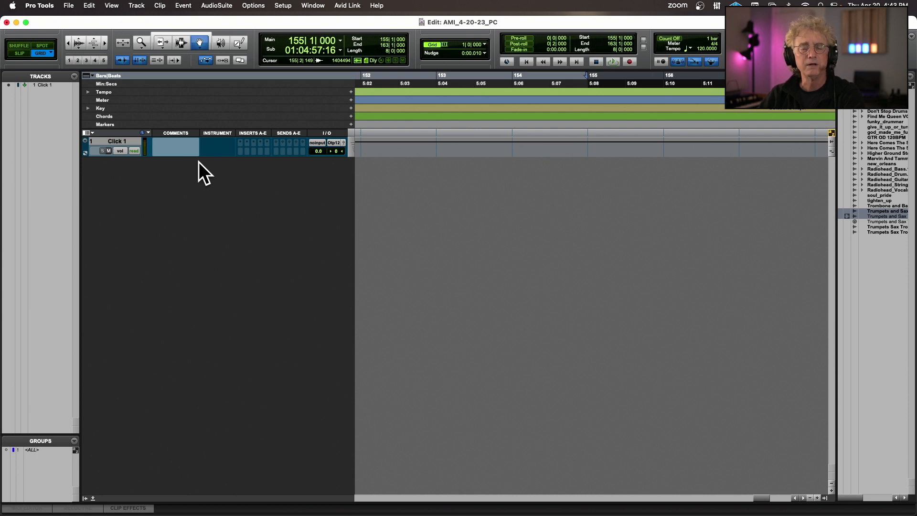
left_click(866, 243)
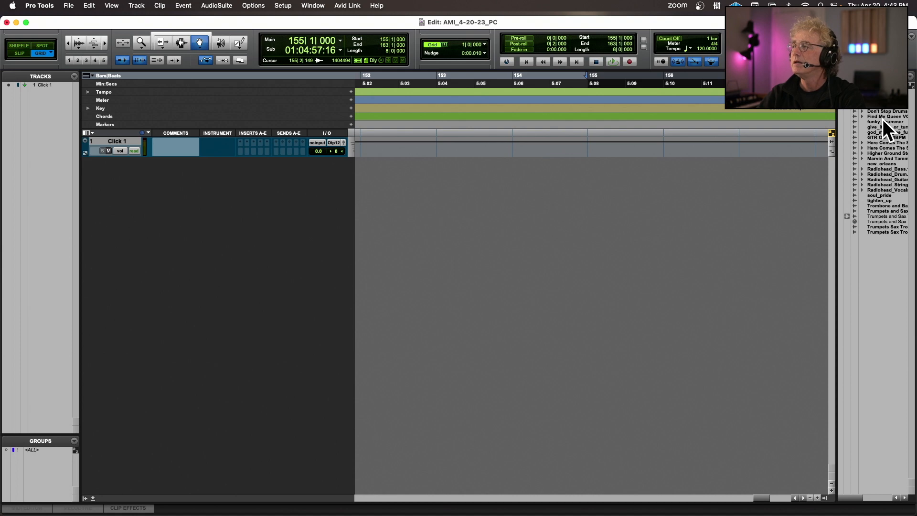
left_click_drag(883, 119, 772, 119)
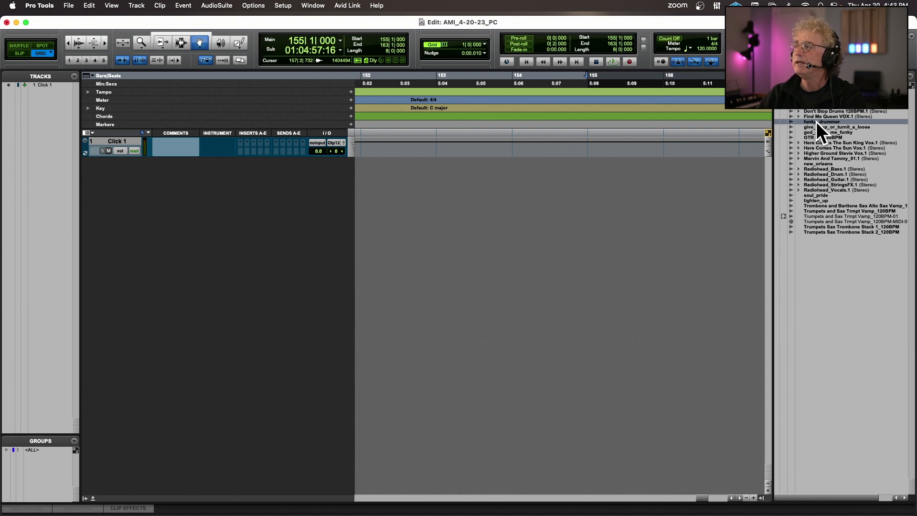
Place the funky_drummer clip on a new audio track starting at bar 3 of the timeline
left_click_drag(816, 121, 351, 174)
key("Return")
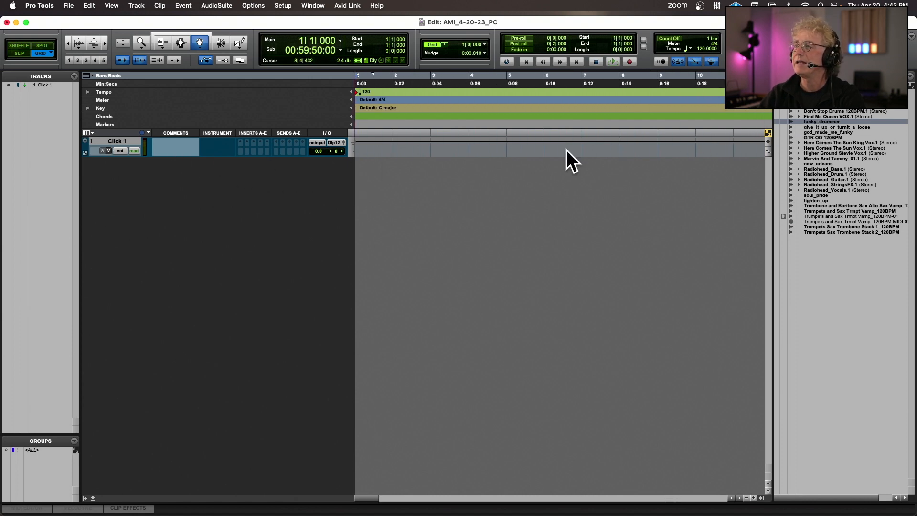
left_click_drag(567, 150, 466, 176)
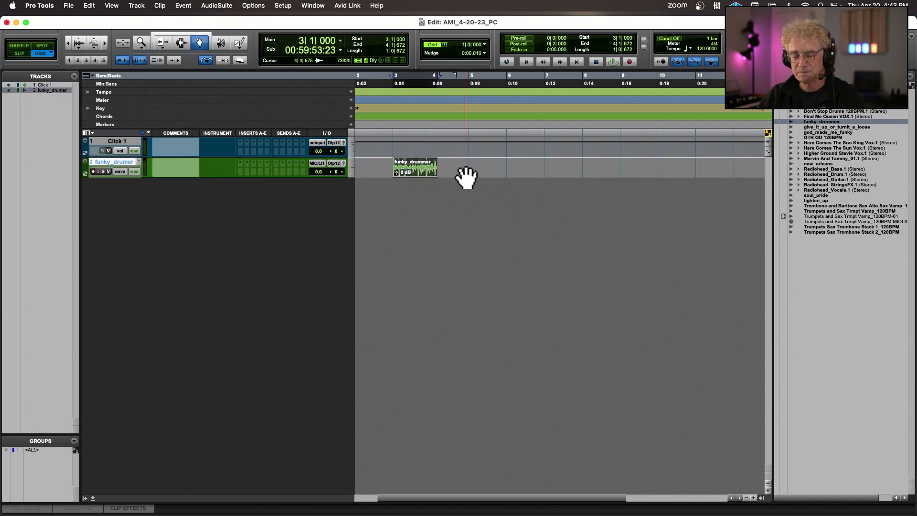
Check the Loop Playback setting in preparation for looping the selected funky_drummer clip
key("super+bracketright")
key("super+bracketright")
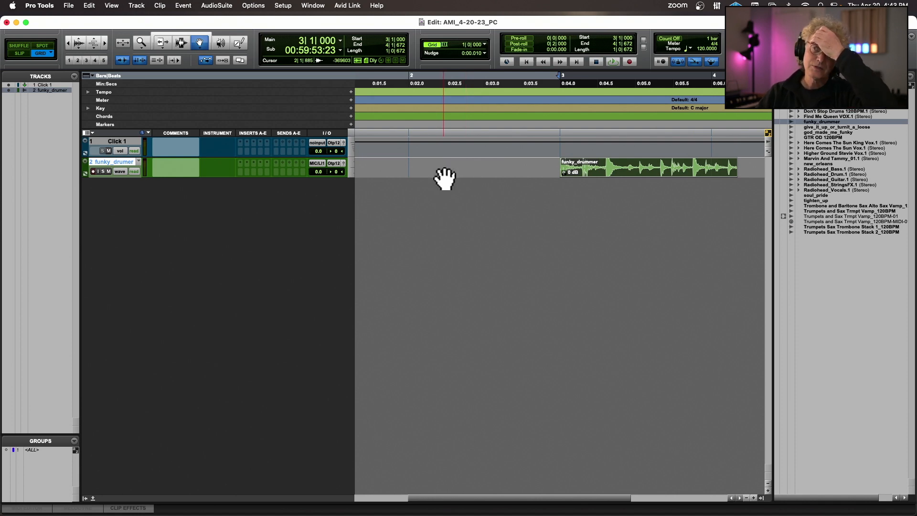
scroll(559, 86, "left", 2)
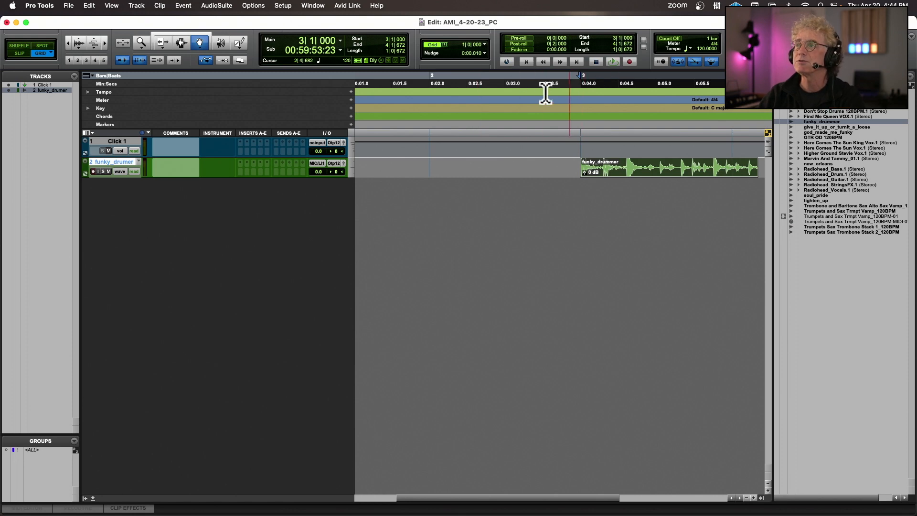
left_click(259, 6)
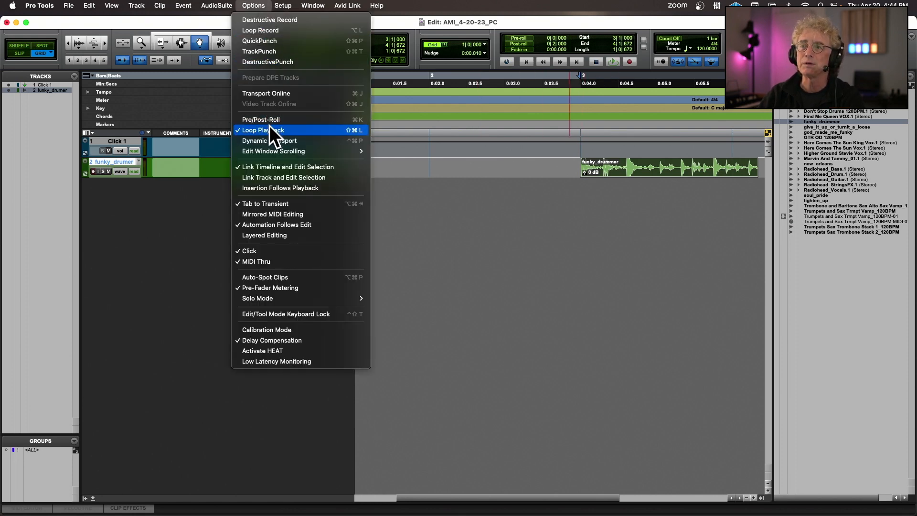
left_click(538, 134)
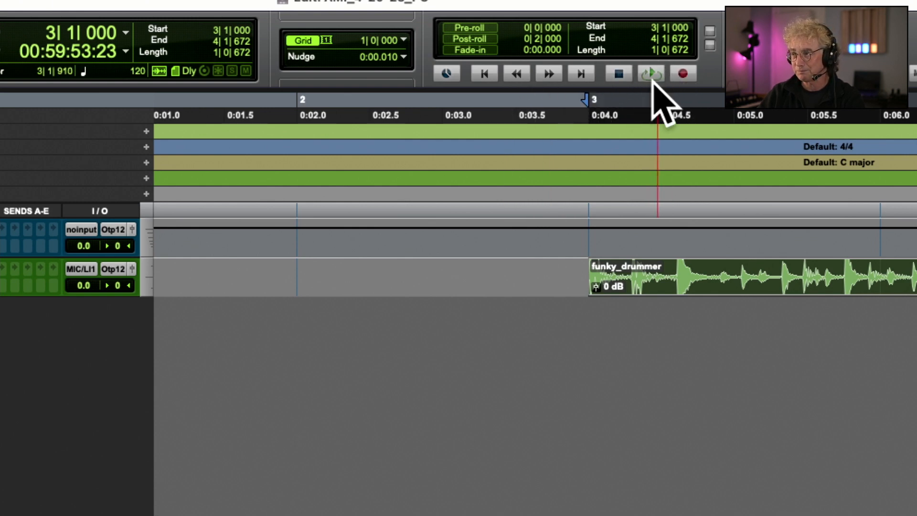
Toggle loop playback off and enable it again from the transport's play options
left_click(655, 75)
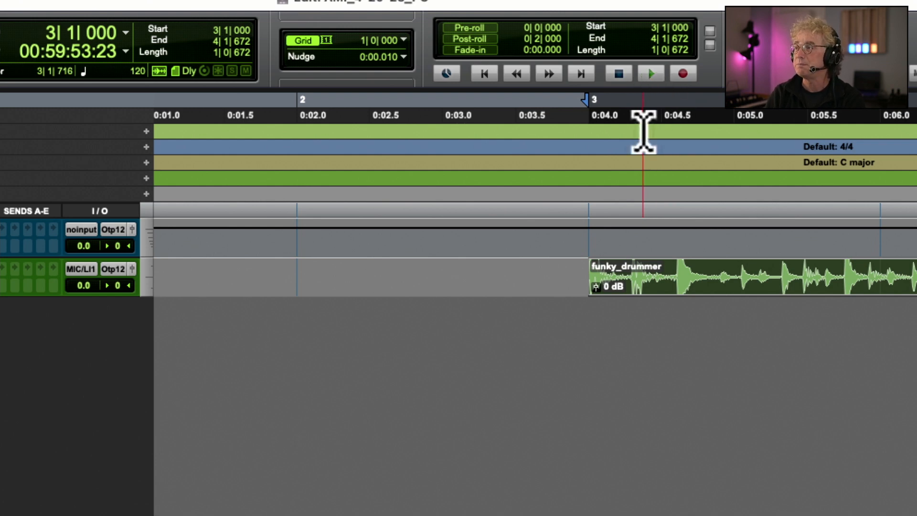
right_click(653, 75)
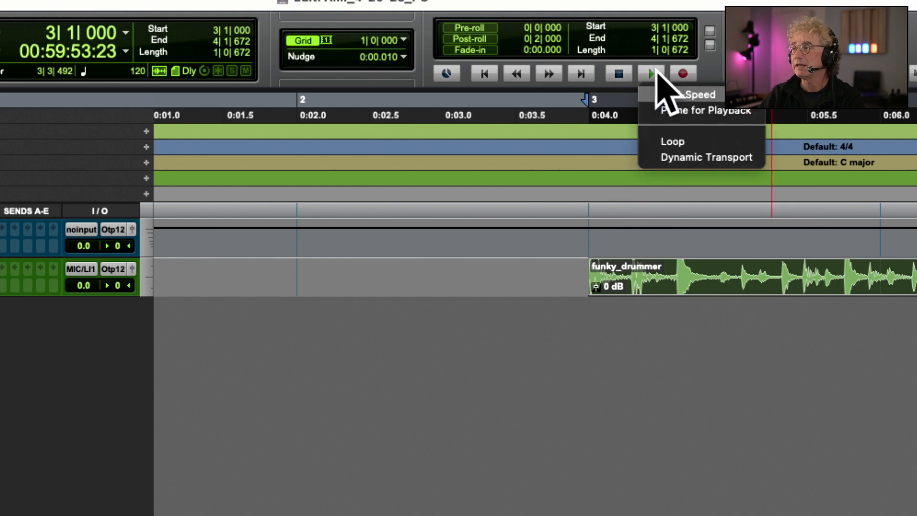
left_click(673, 142)
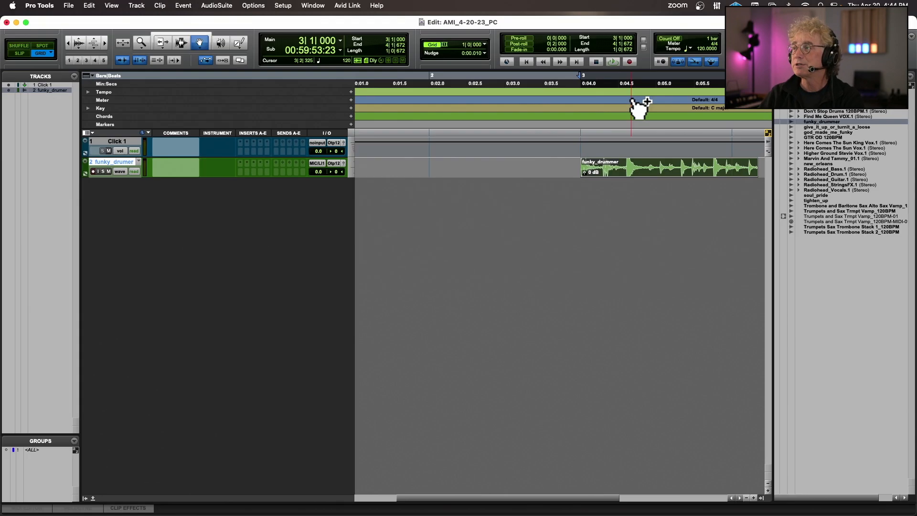
Audition the selected funky_drummer clip in a loop twice against the session tempo
scroll(595, 125, "right", 3)
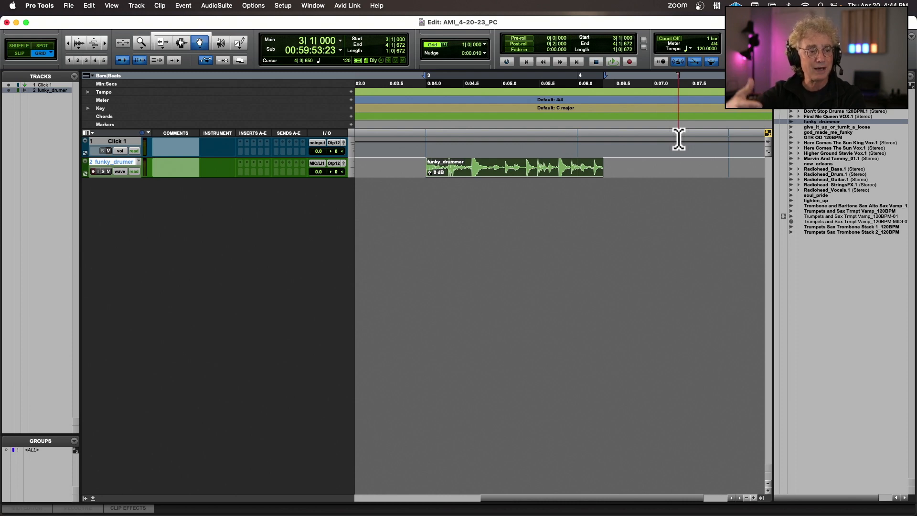
key("space")
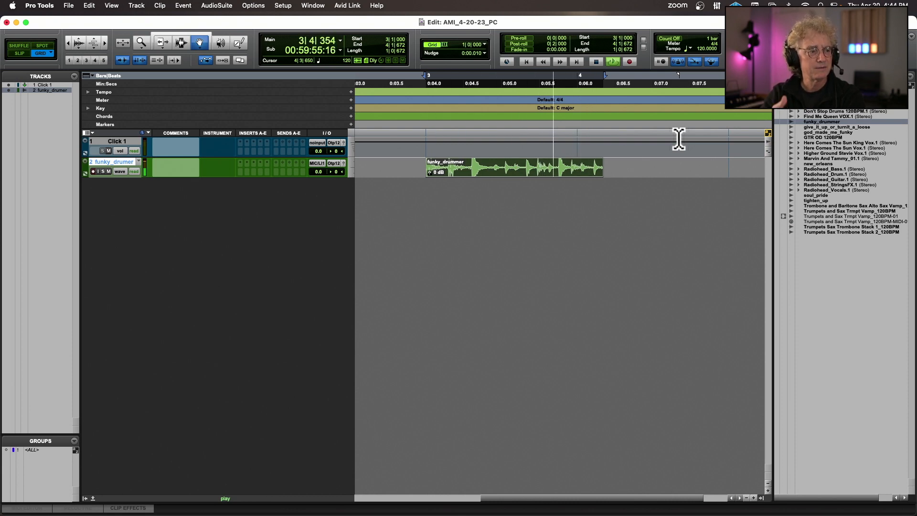
key("space")
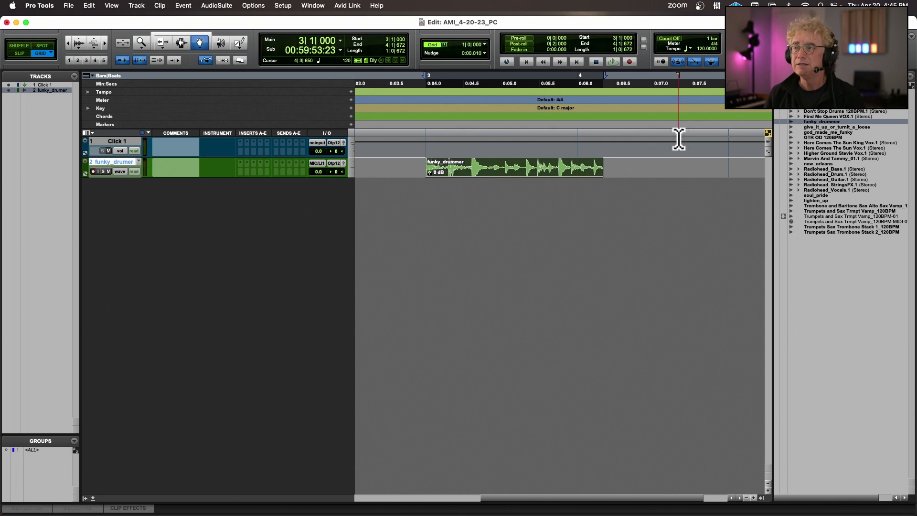
key("space")
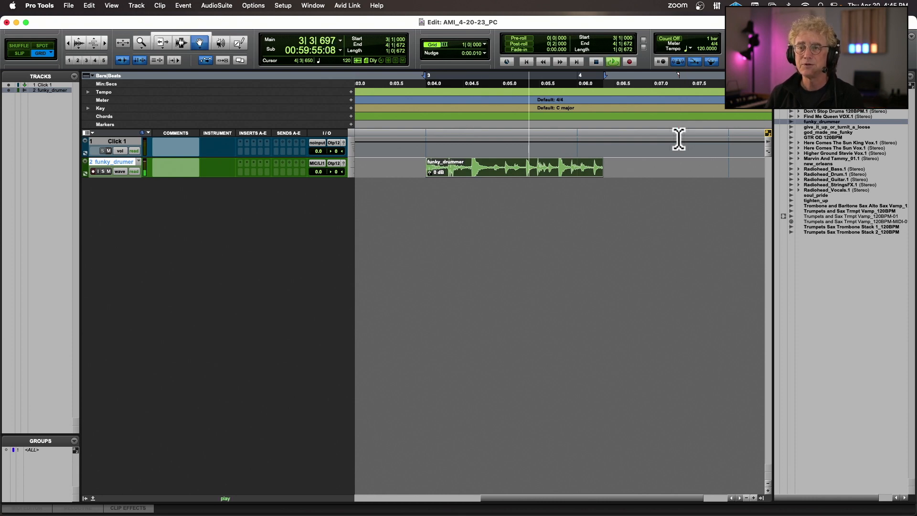
key("space")
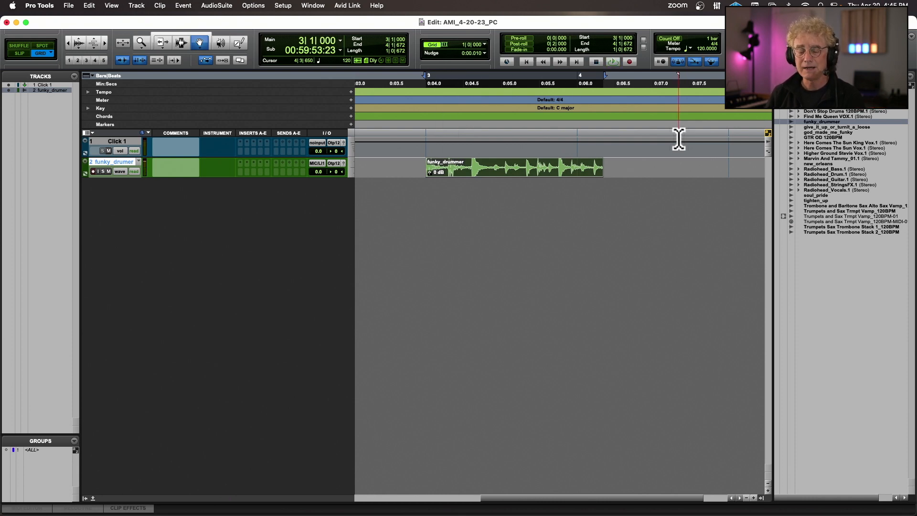
Identify the beat of the selected drum clip as 3|1|000 to 4|1|000 in 4/4 and play it back in a loop
key("super+i")
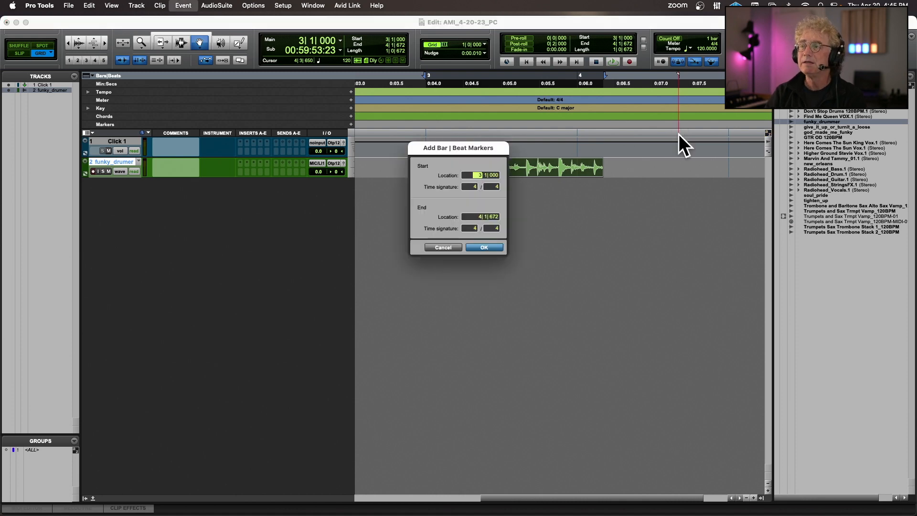
left_click(472, 217)
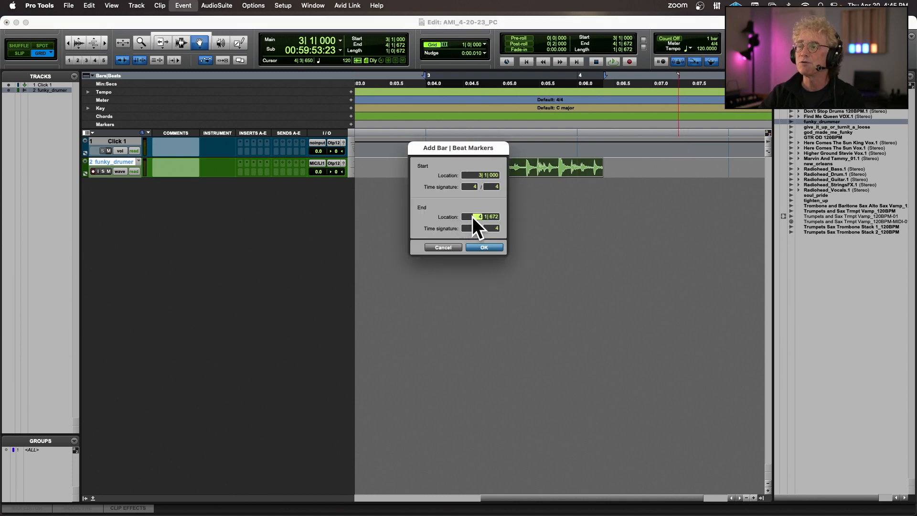
key("Return")
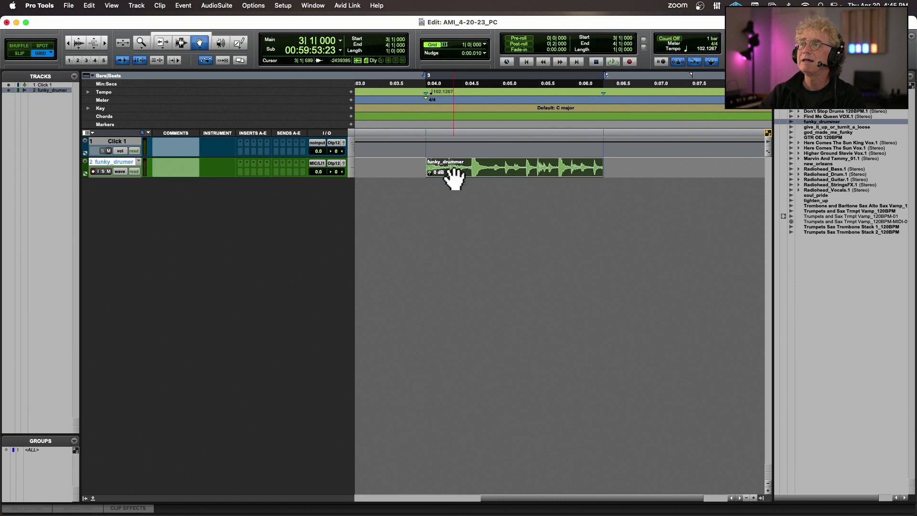
key("space")
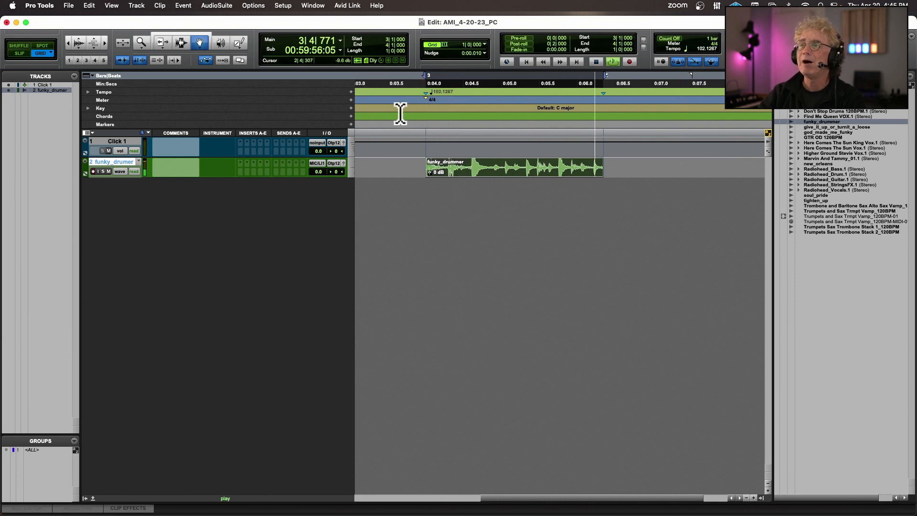
key("space")
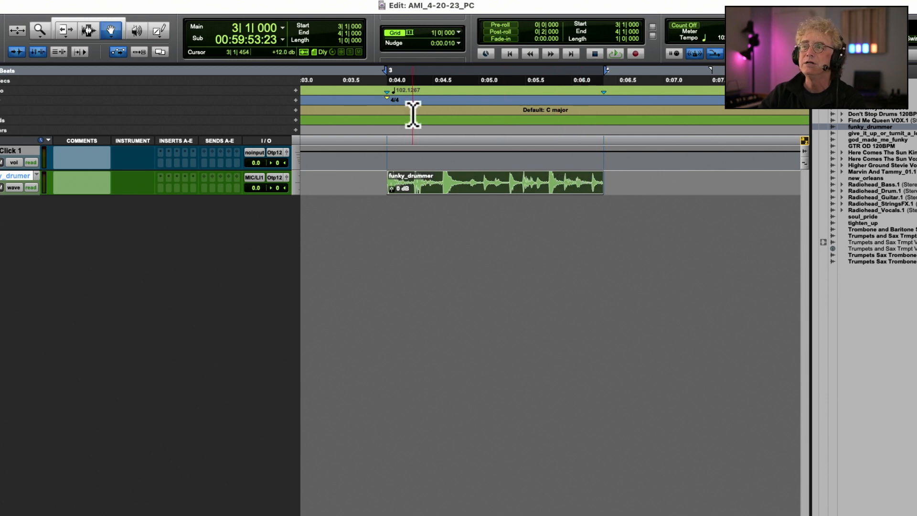
Add a tempo change of 102.1267 BPM at 3|1|000, snapped to the bar with quarter-note resolution
left_click(296, 90)
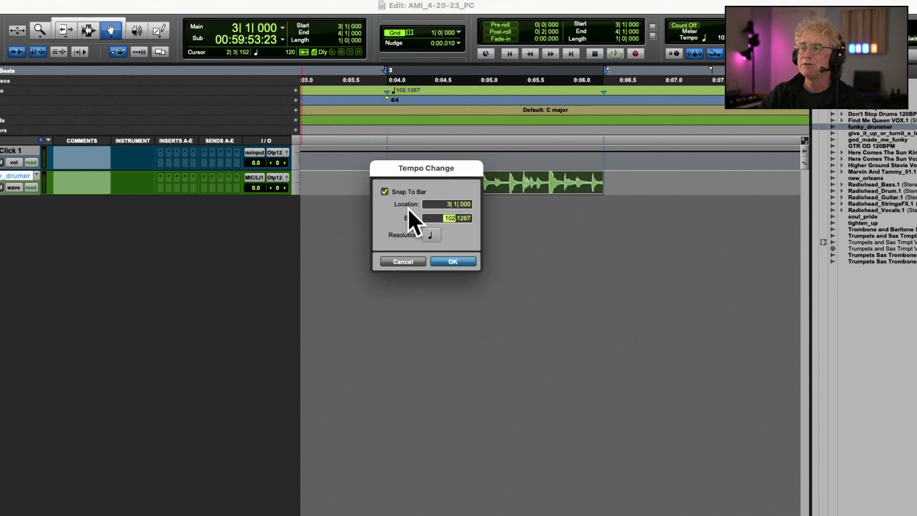
key("Return")
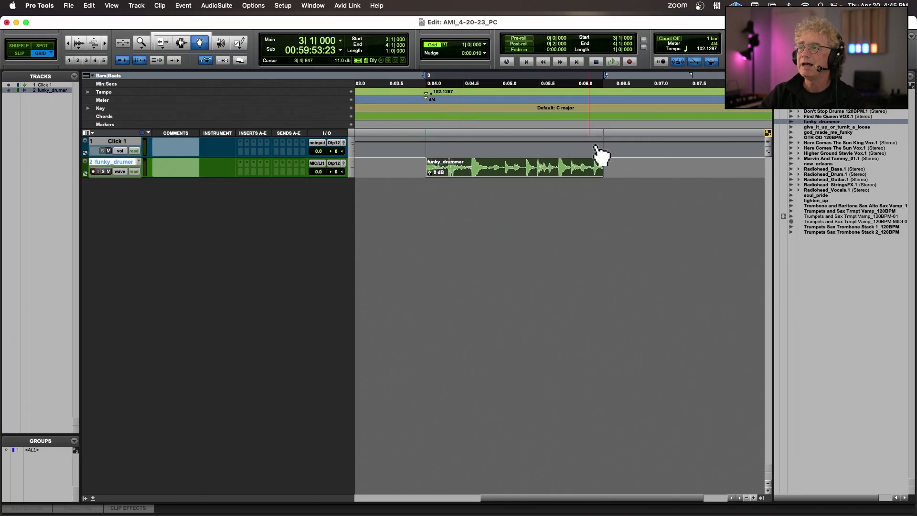
Increase the height of the funky_drumer track and examine the drum hits across the clip's waveform
left_click_drag(186, 177, 179, 275)
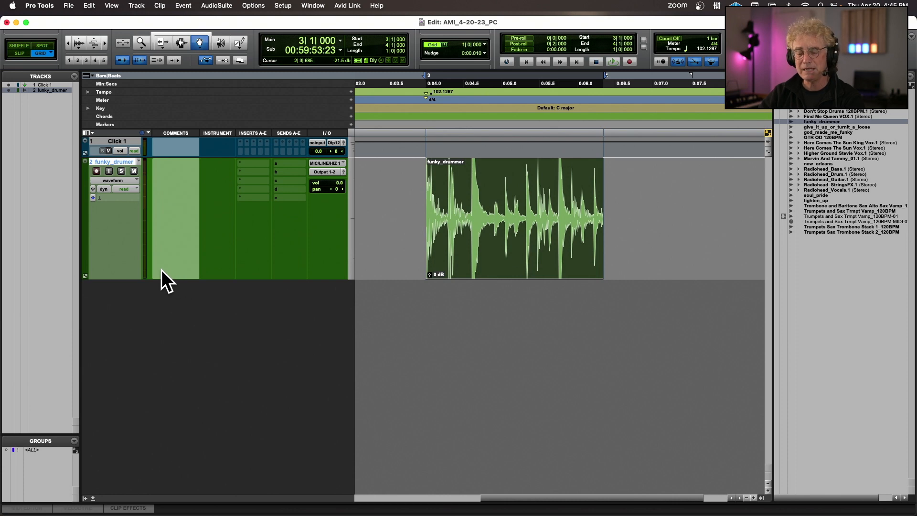
key("super+bracketright")
scroll(368, 245, "right", 1)
key("super+bracketleft")
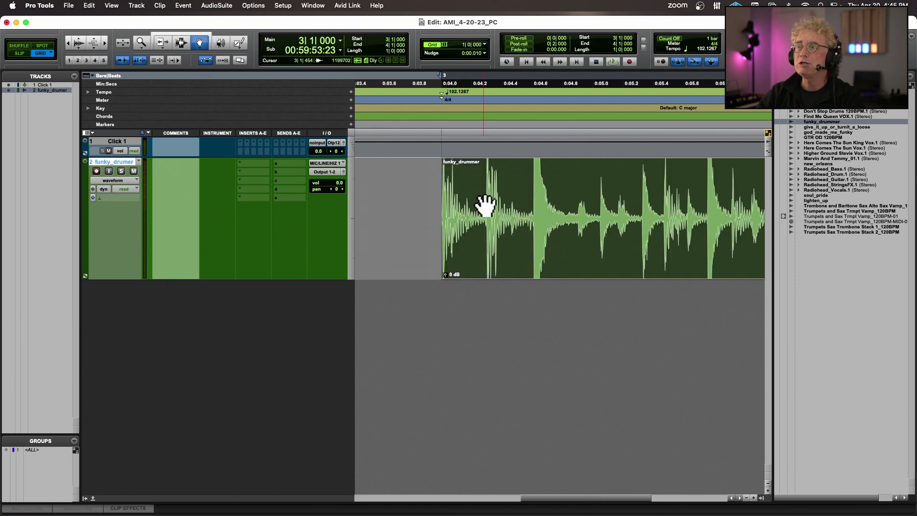
scroll(549, 218, "right", 4)
scroll(560, 220, "left", 1)
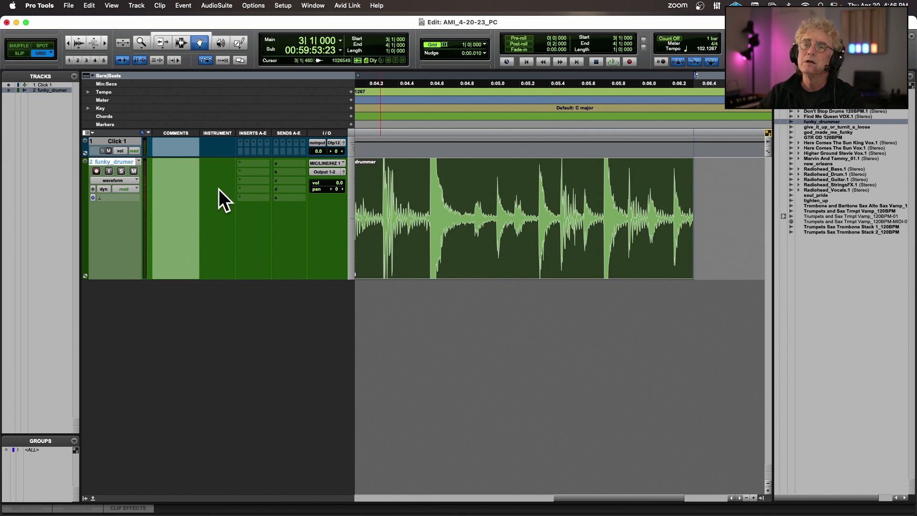
scroll(220, 190, "left", 3)
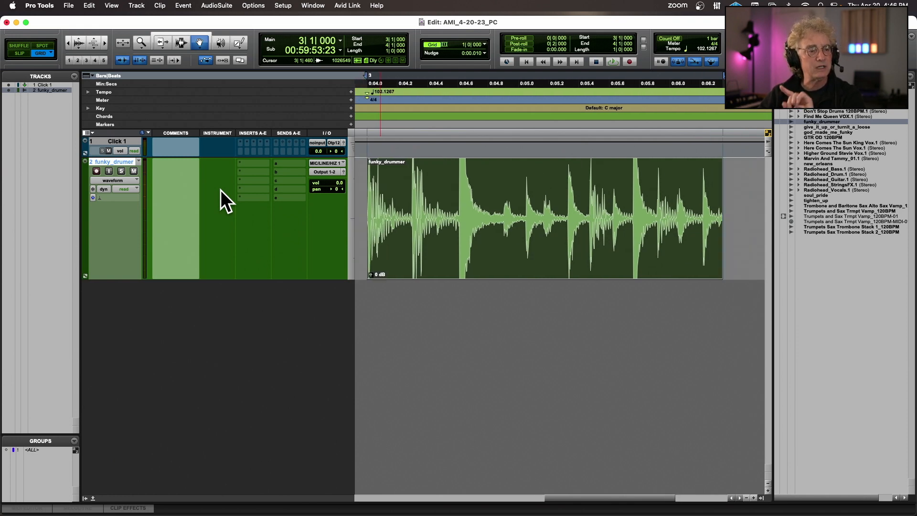
scroll(243, 180, "right", 1)
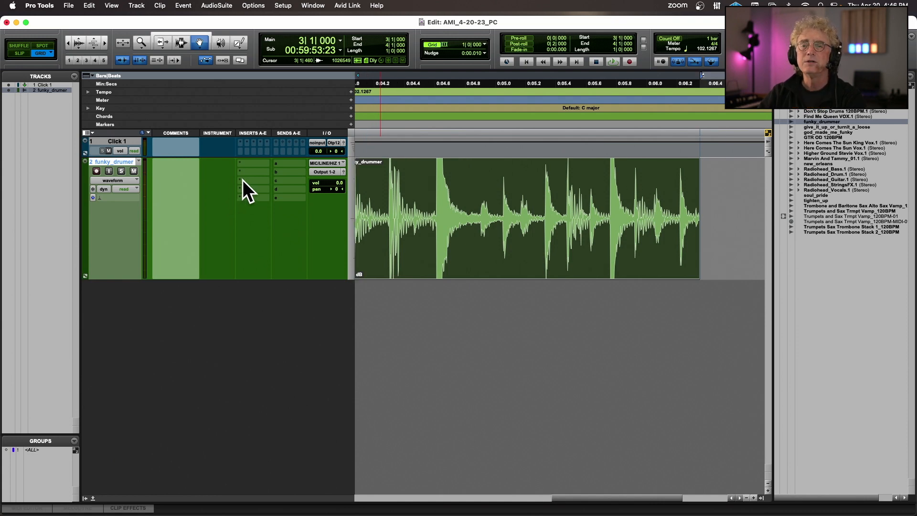
scroll(254, 189, "left", 5)
scroll(286, 202, "right", 3)
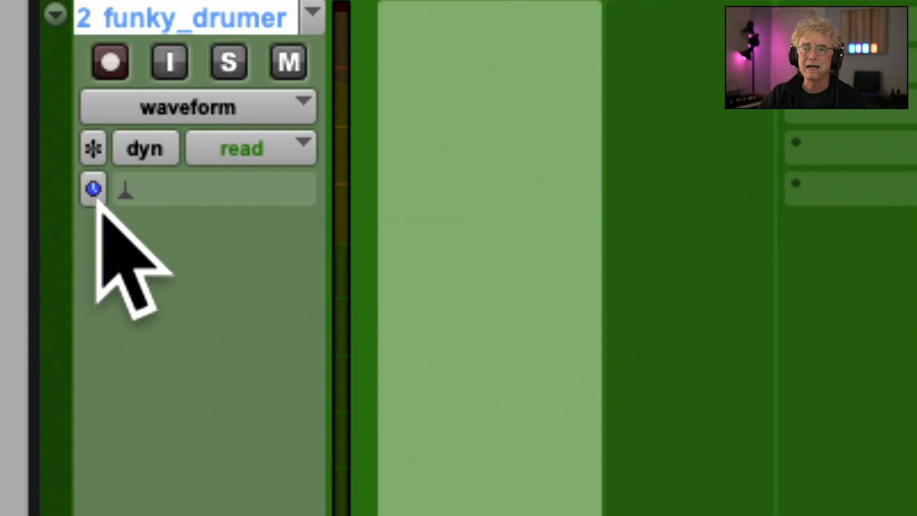
Set the funky_drumer track's timebase to Ticks and enable Elastic Audio with the Rhythmic algorithm
left_click(92, 193)
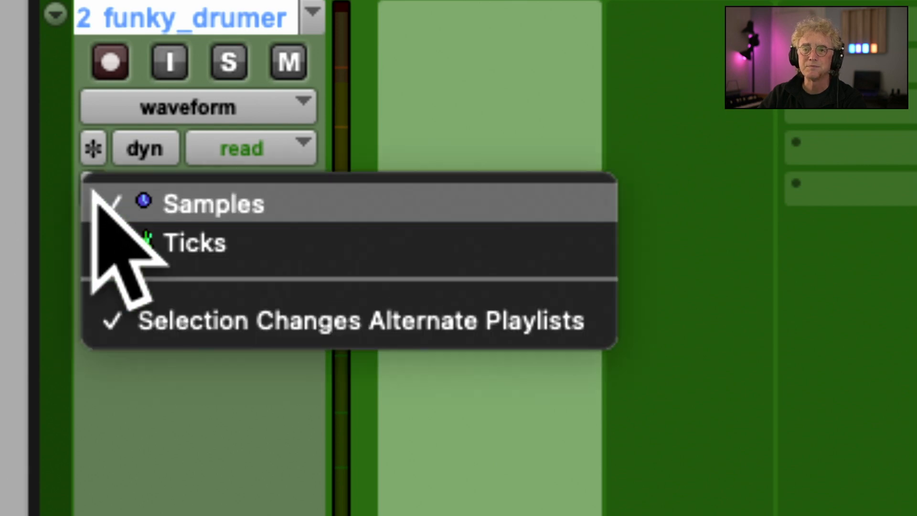
left_click(98, 202)
left_click(94, 193)
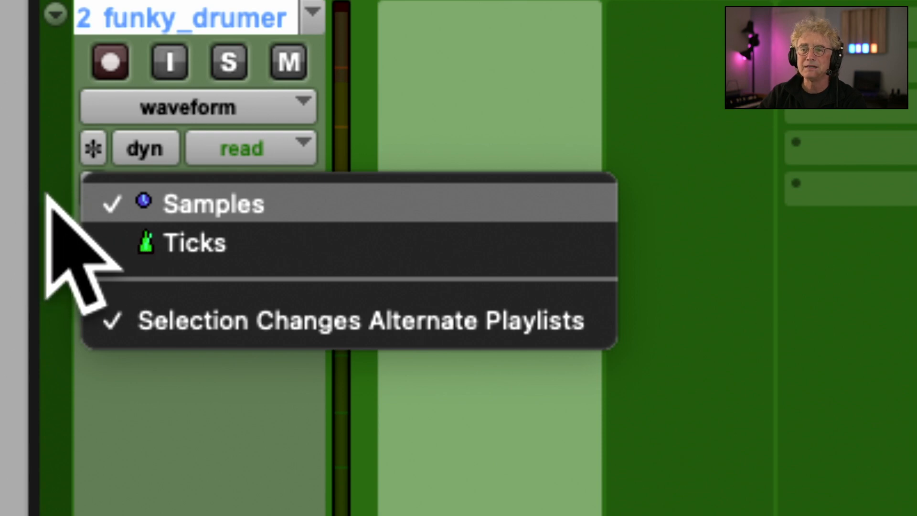
left_click(125, 229)
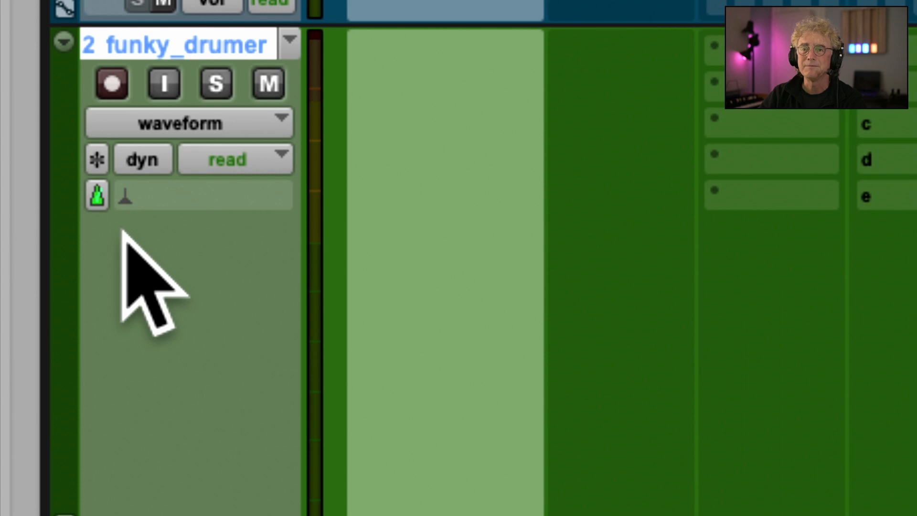
left_click(124, 198)
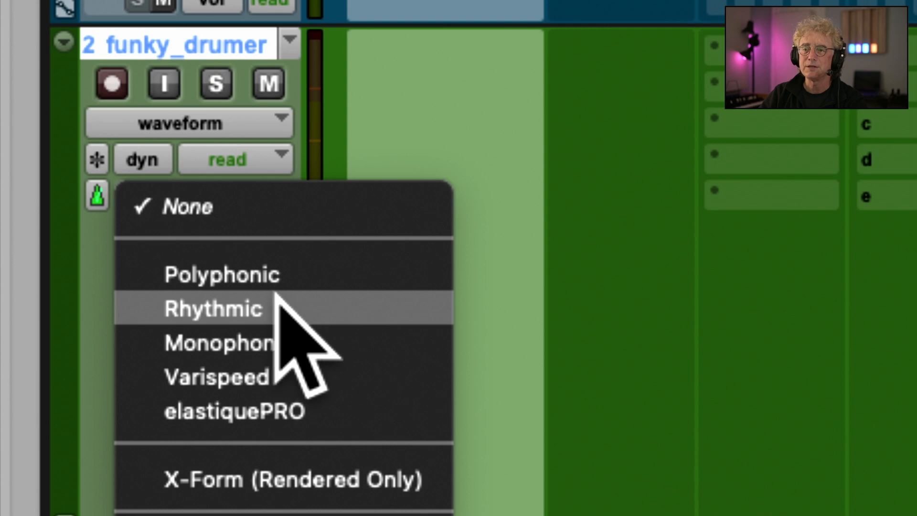
left_click(243, 310)
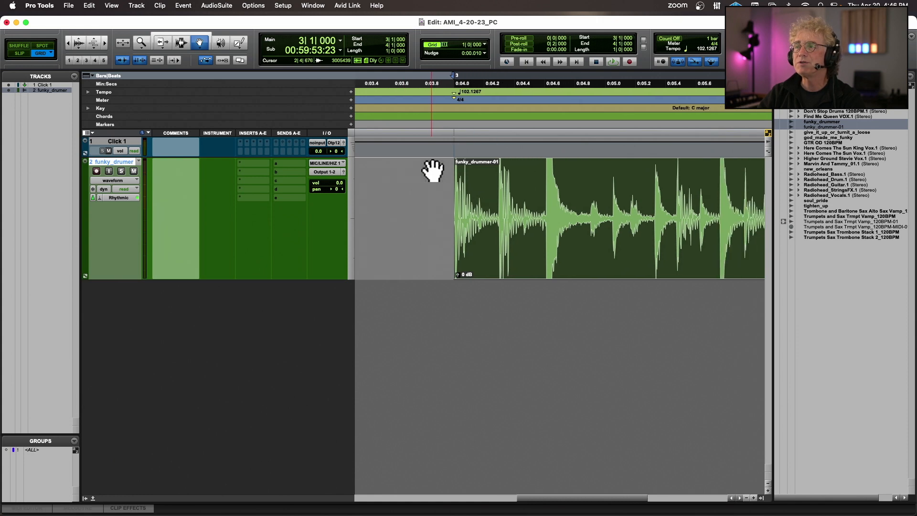
Play back the funky_drummer-01 clip from bar 3 at its original tempo
scroll(433, 170, "right", 3)
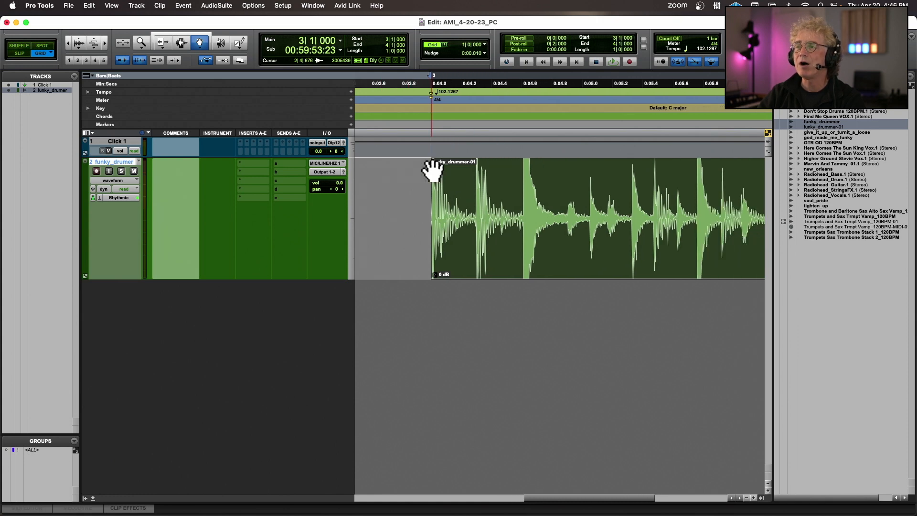
key("space")
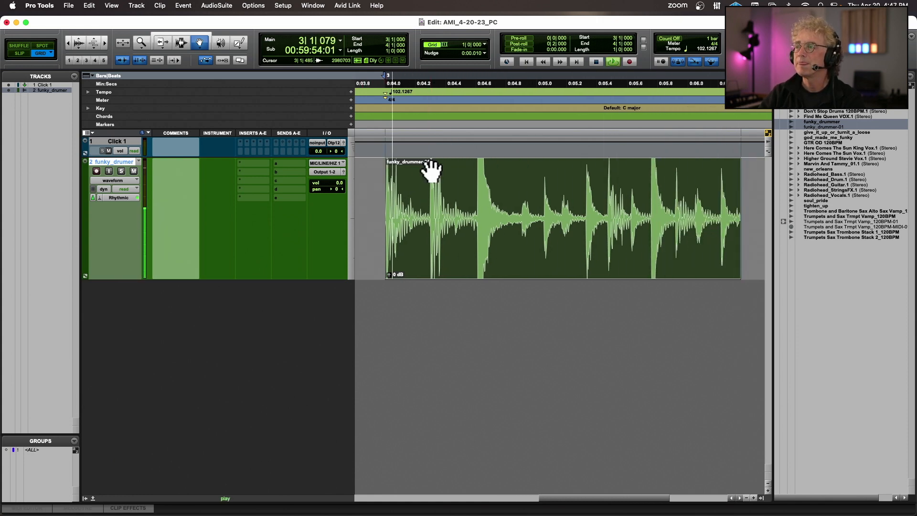
key("space")
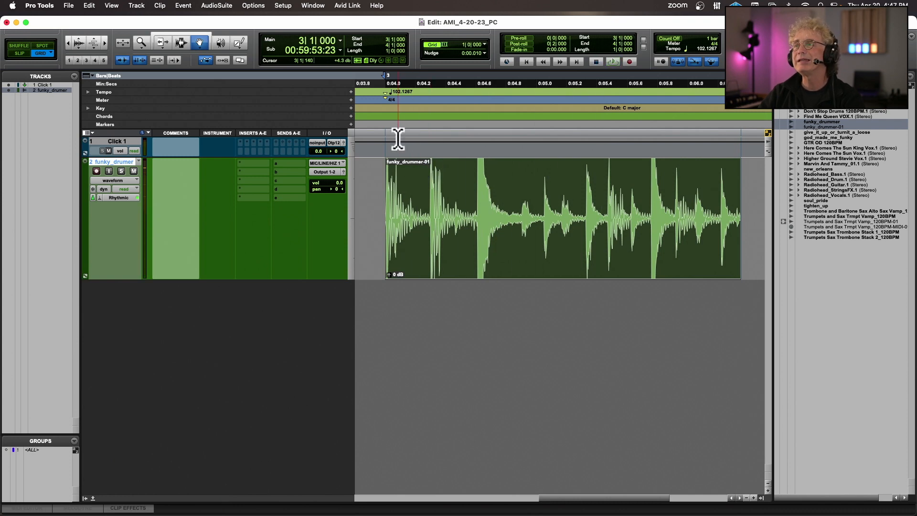
Set the tempo change at 3|1|000 to 96 BPM and play back the drum clip
double_click(385, 94)
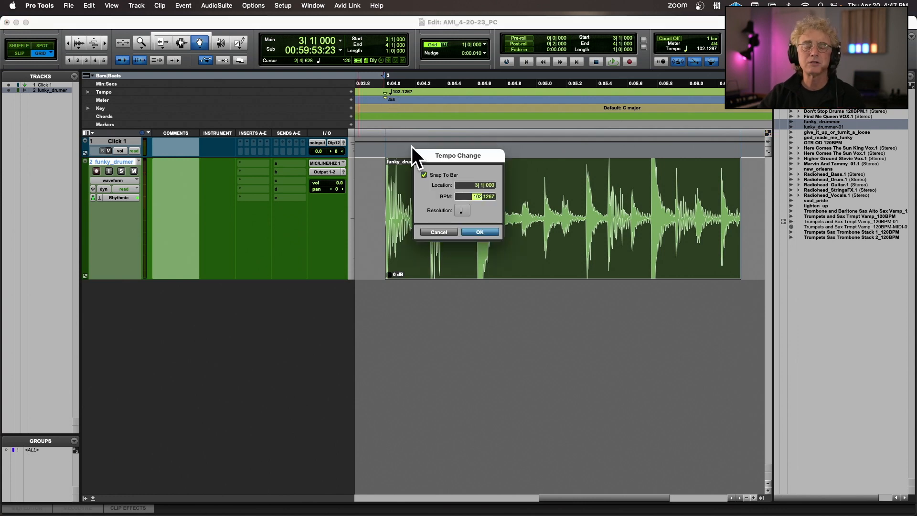
type("96")
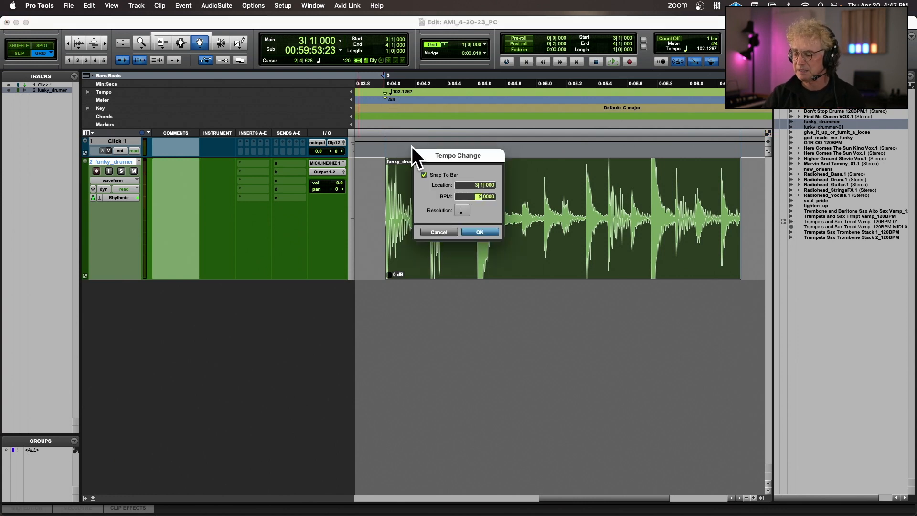
key("Tab")
key("Return")
key("space")
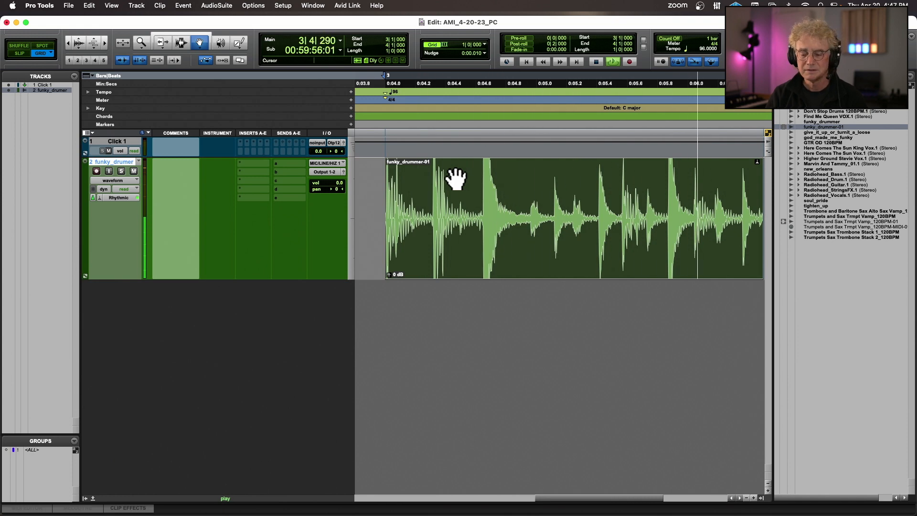
key("space")
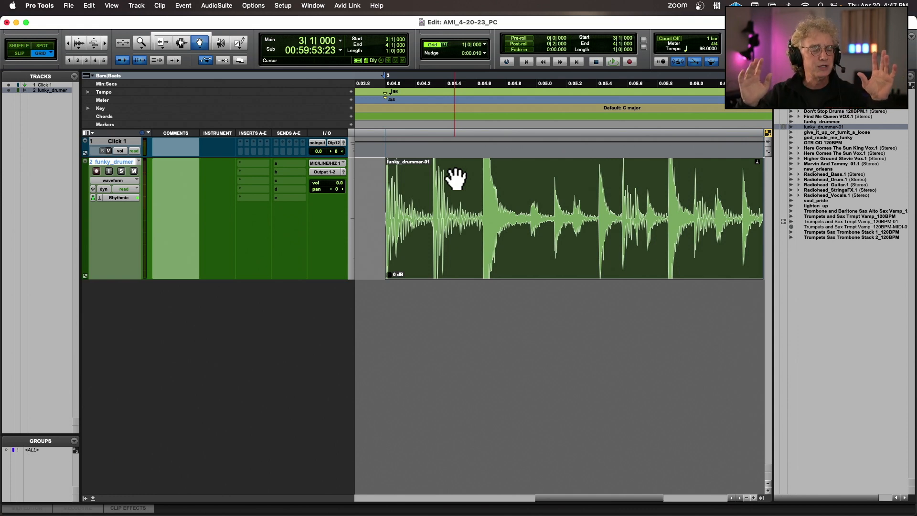
Set the tempo change at 3|1|000 to 80 BPM and play back the slowed drum loop
left_click(351, 92)
type("80")
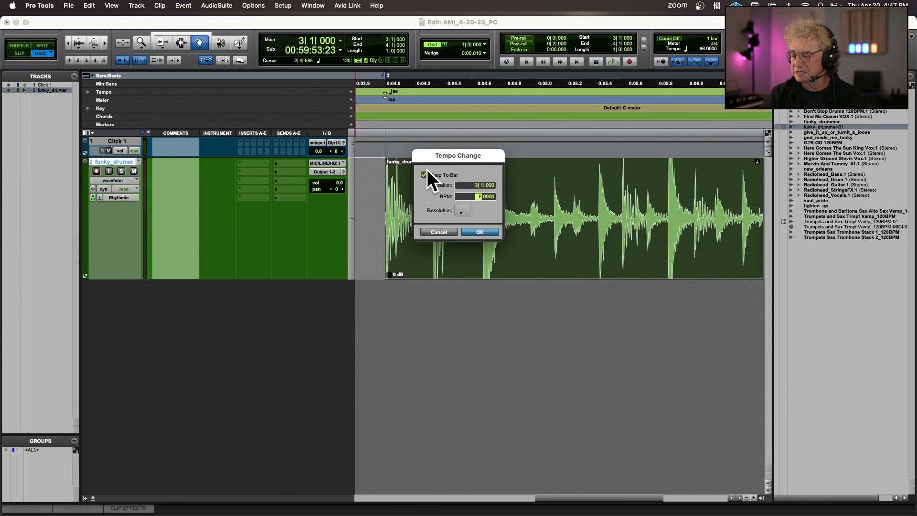
key("Return")
key("space")
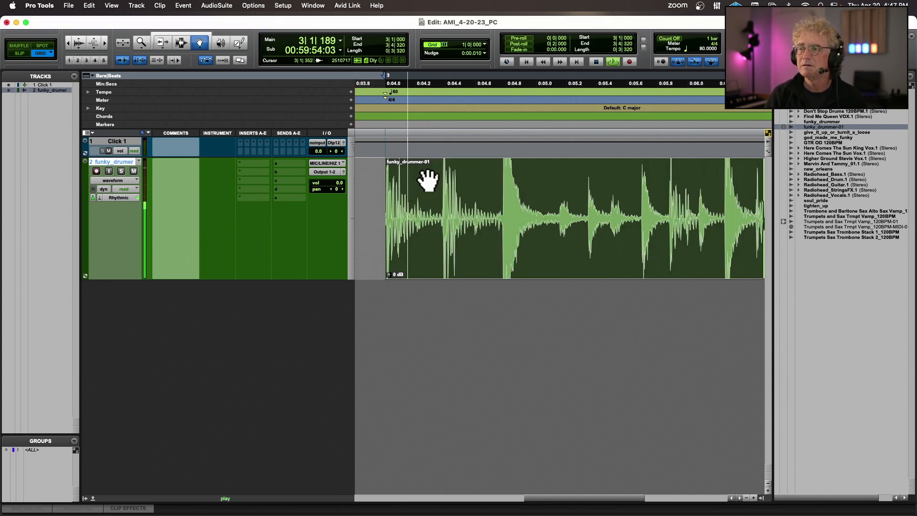
key("space")
key("super+bracketleft")
key("super+bracketleft")
key("super+bracketleft")
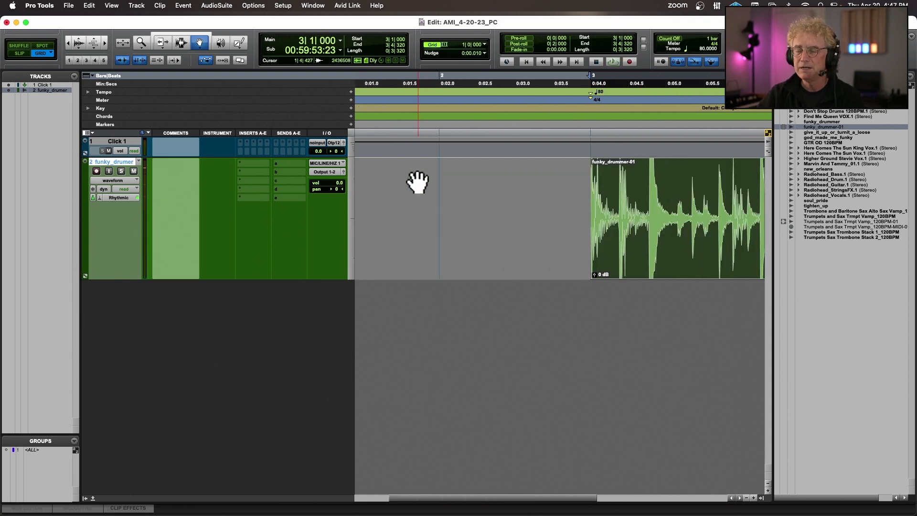
left_click(600, 198)
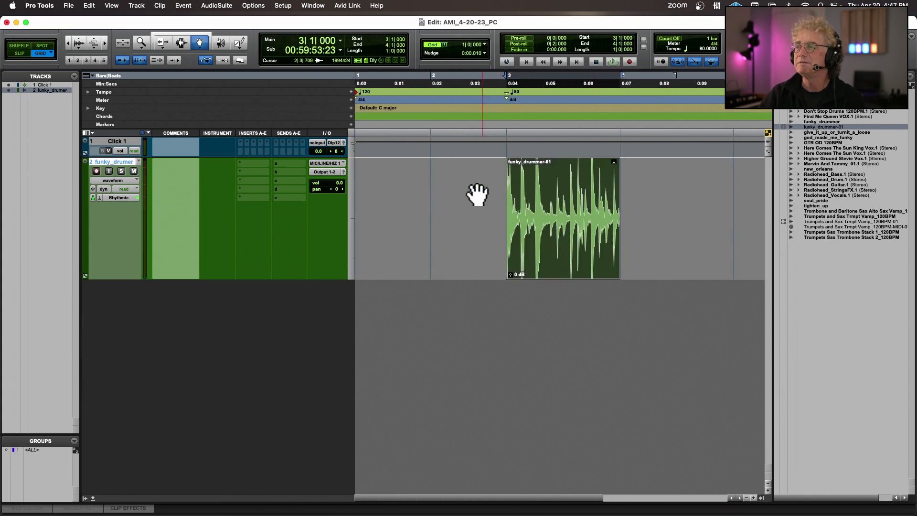
key("space")
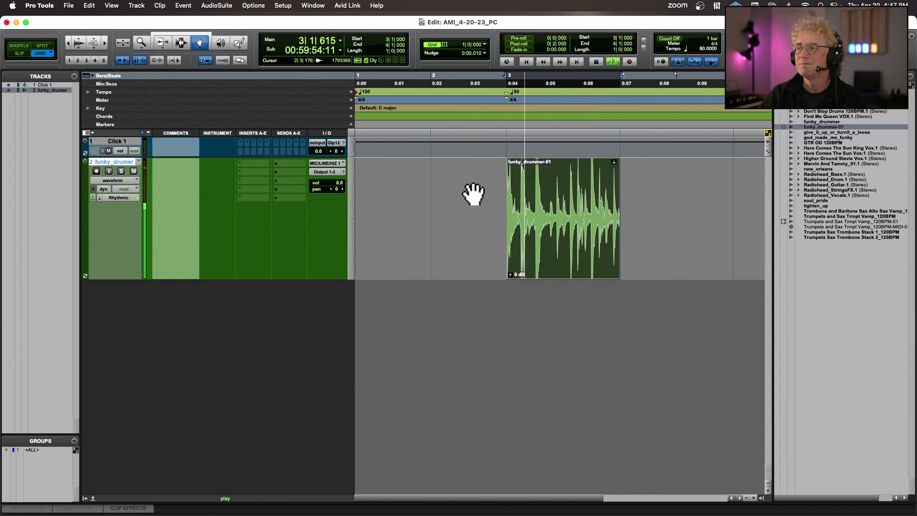
key("space")
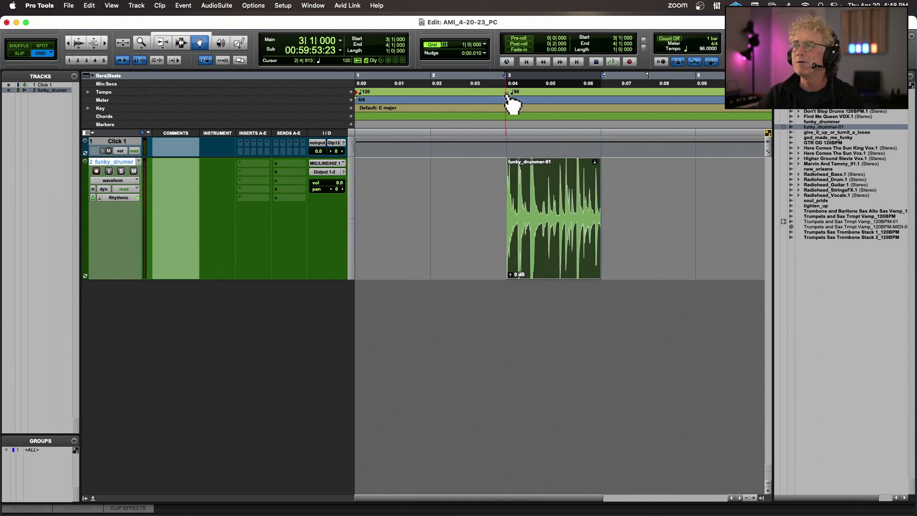
Play back the drum loop at 96 BPM
key("space")
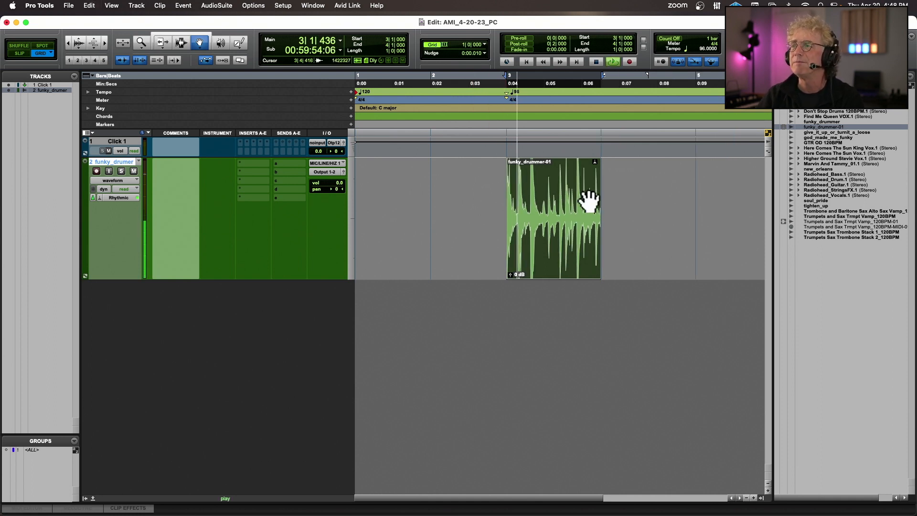
key("space")
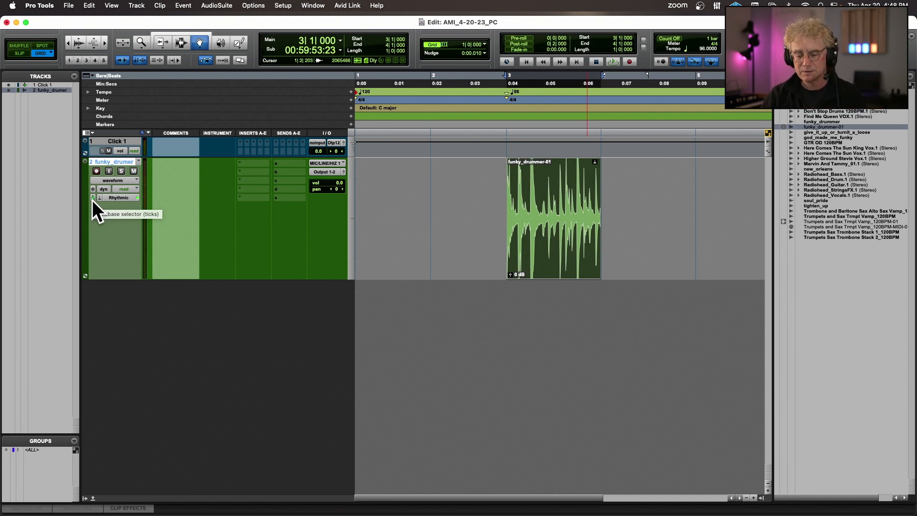
Open the Transpose operation at -6 semitones and play back the drum loop before closing it
key("alt+t")
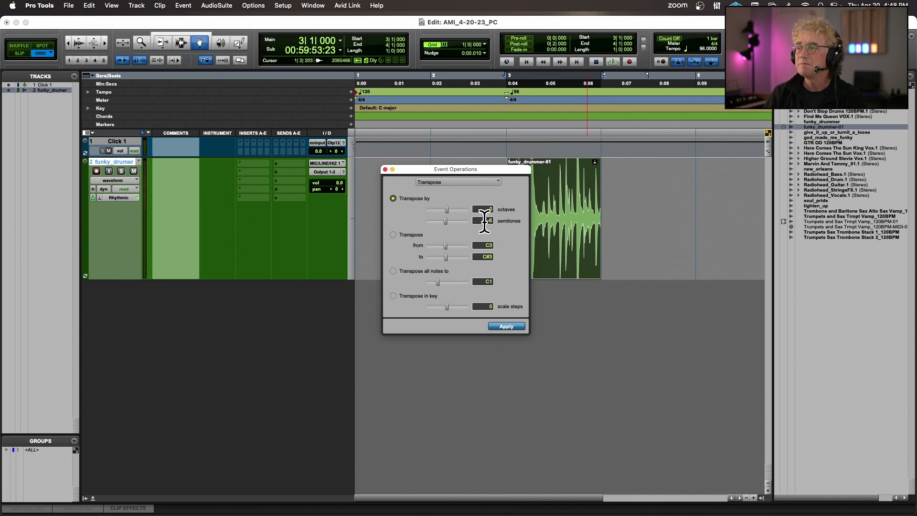
key("space")
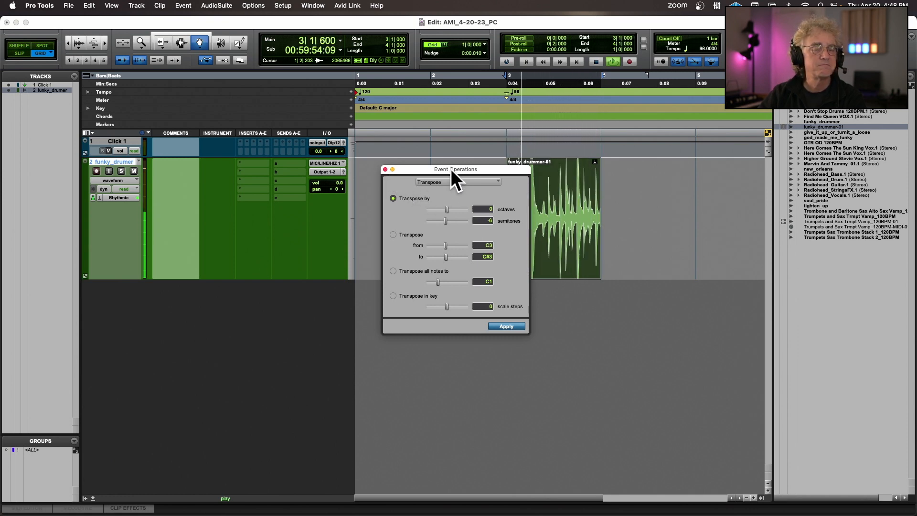
left_click_drag(500, 167, 383, 156)
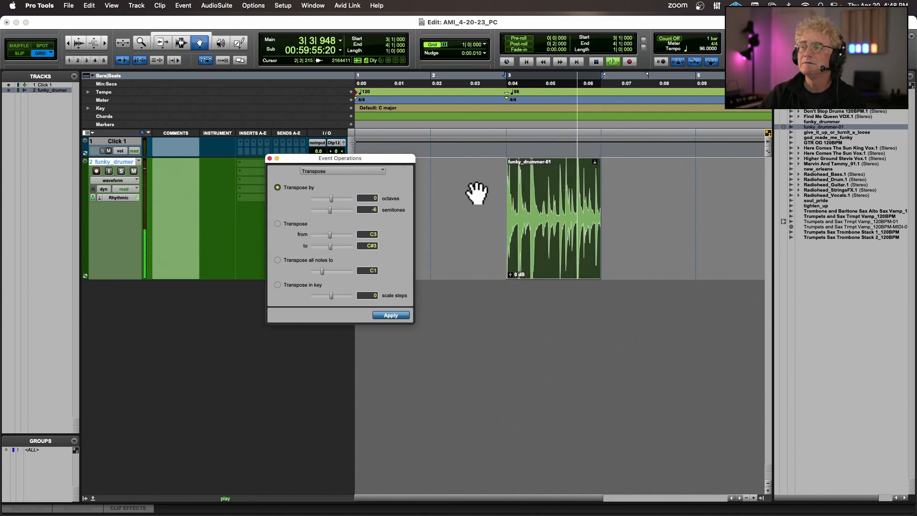
key("space")
left_click_drag(359, 160, 387, 335)
scroll(451, 305, "up", 5)
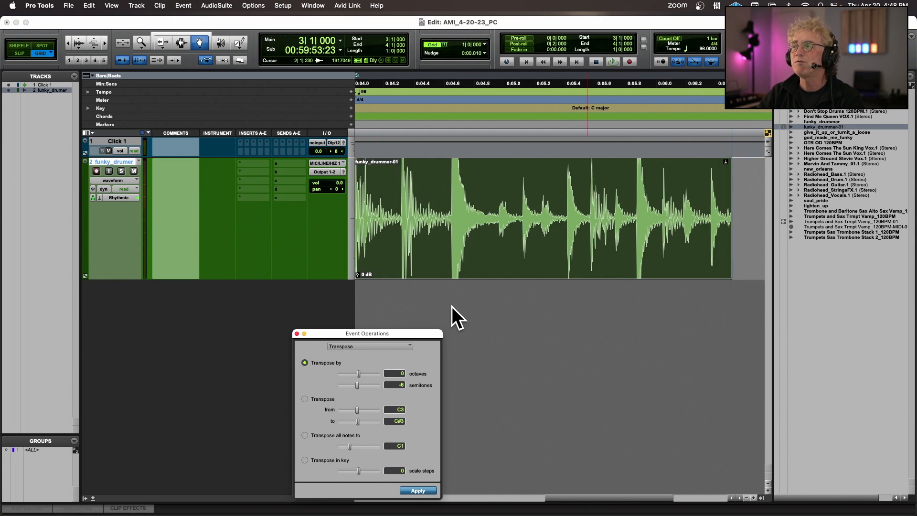
scroll(452, 305, "left", 1)
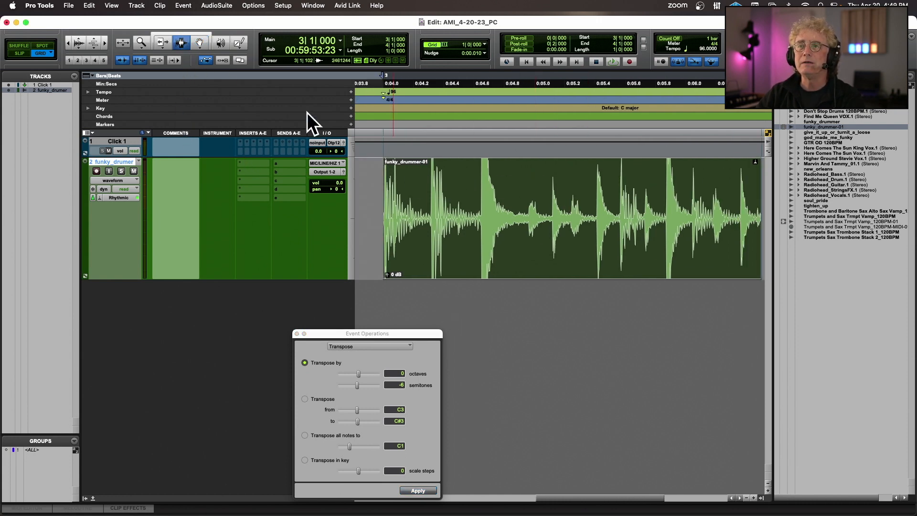
left_click(297, 334)
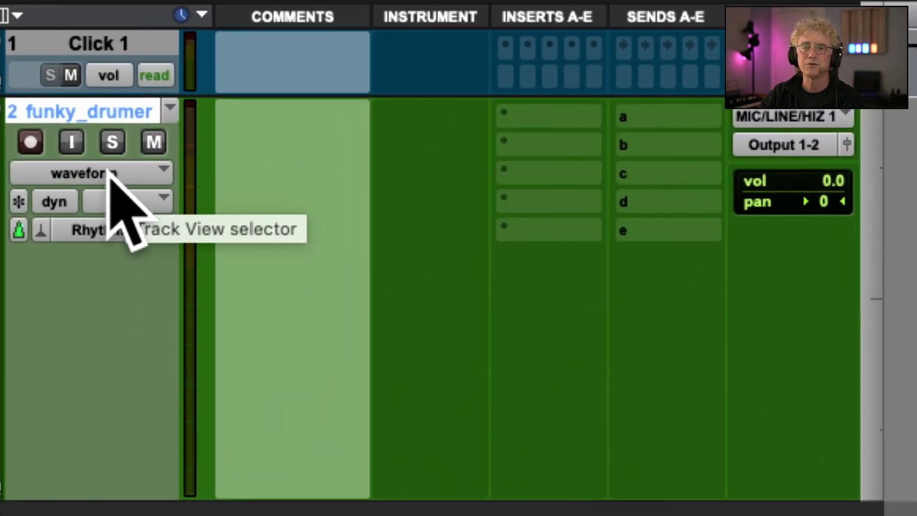
Switch the funky_drumer track's view from waveform to analysis
left_click(108, 171)
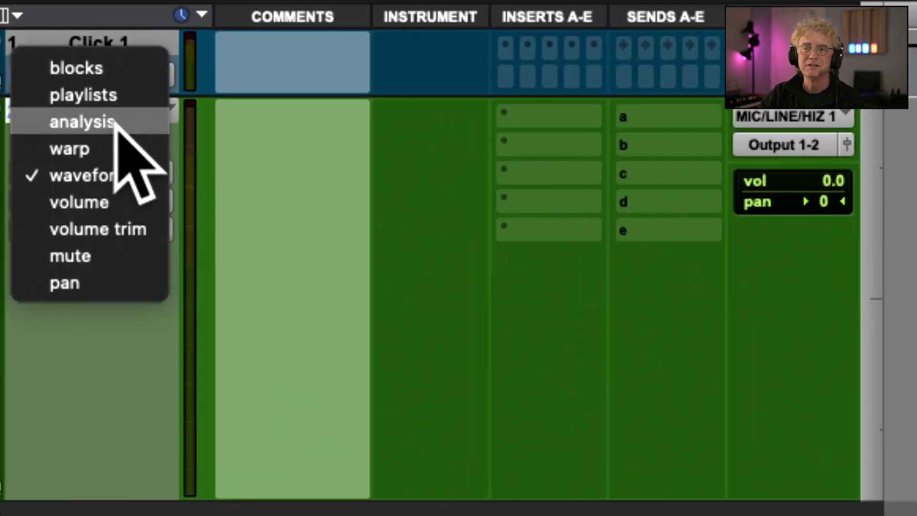
left_click(82, 122)
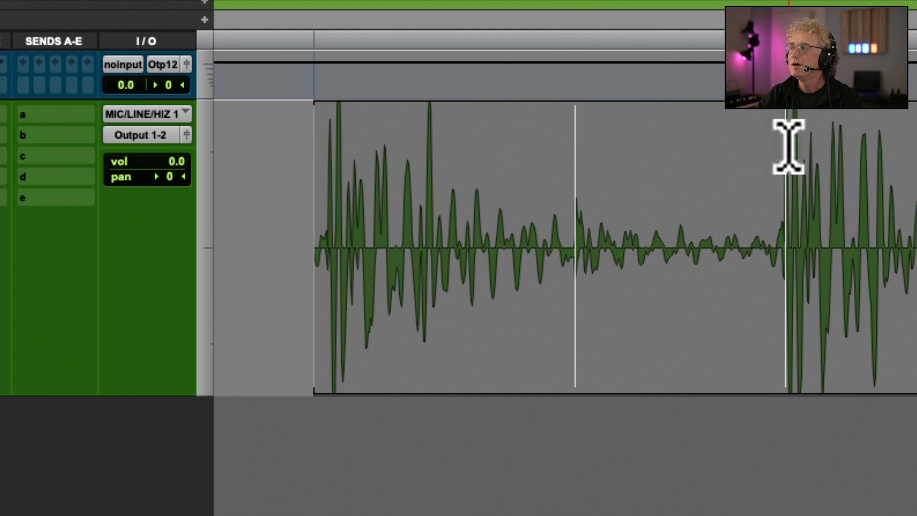
Examine the Elastic Audio event markers against the drum hits along the funky_drummer-01 clip
scroll(589, 180, "right", 5)
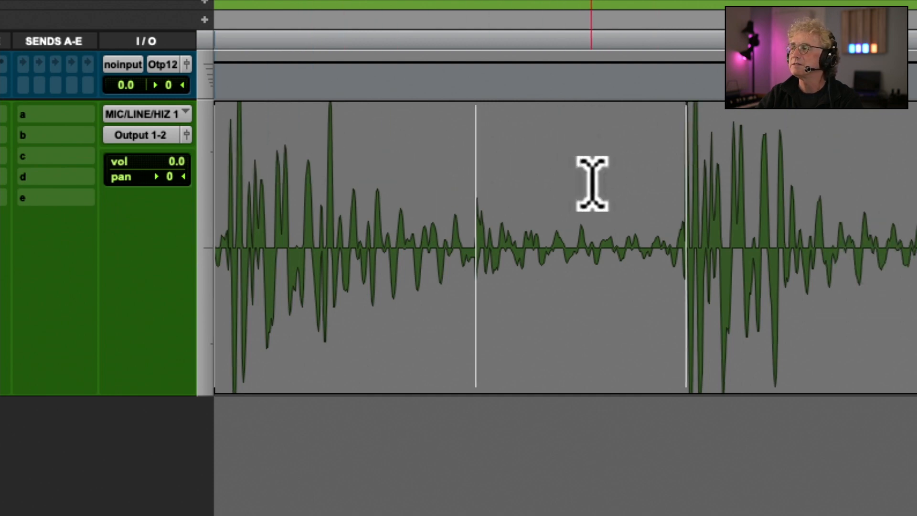
scroll(592, 183, "right", 6)
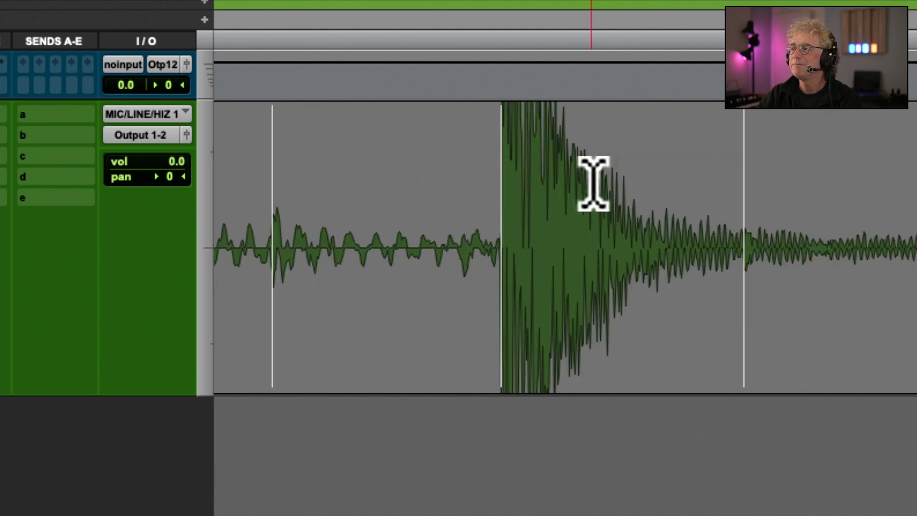
scroll(593, 183, "right", 12)
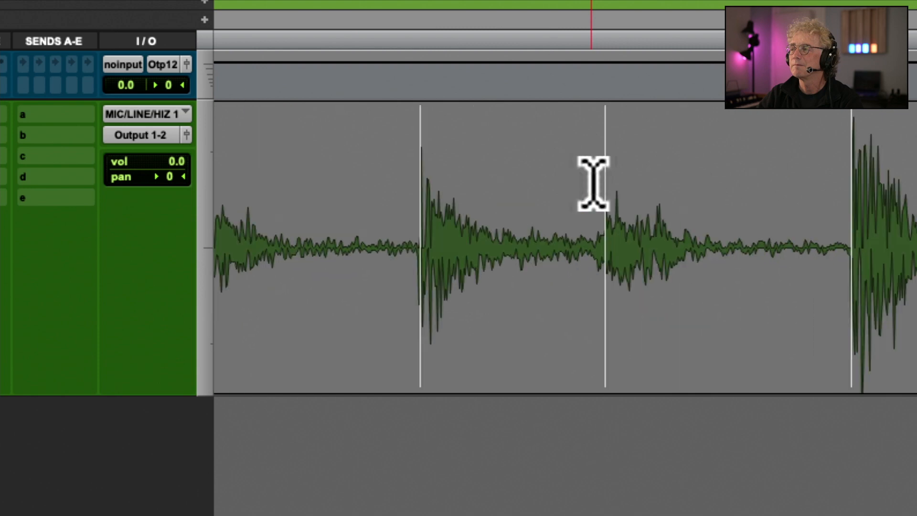
scroll(594, 183, "right", 14)
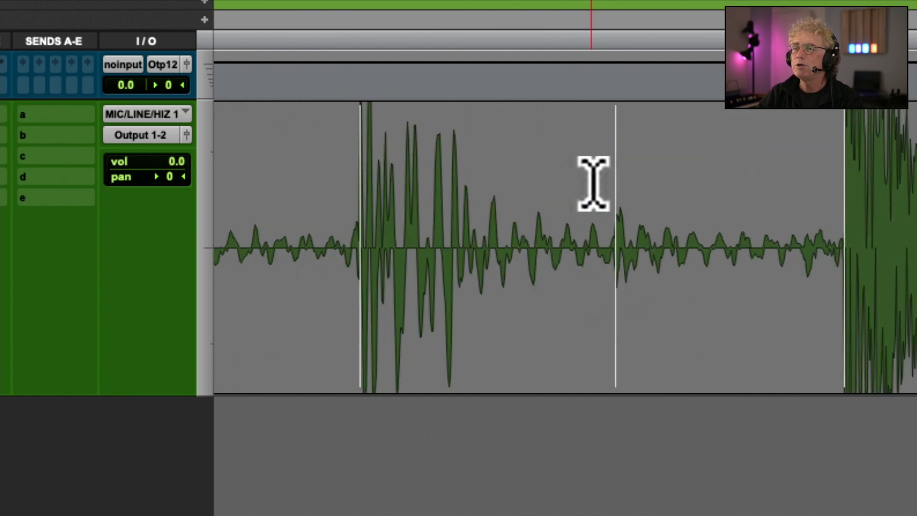
scroll(593, 183, "left", 4)
scroll(593, 182, "right", 1)
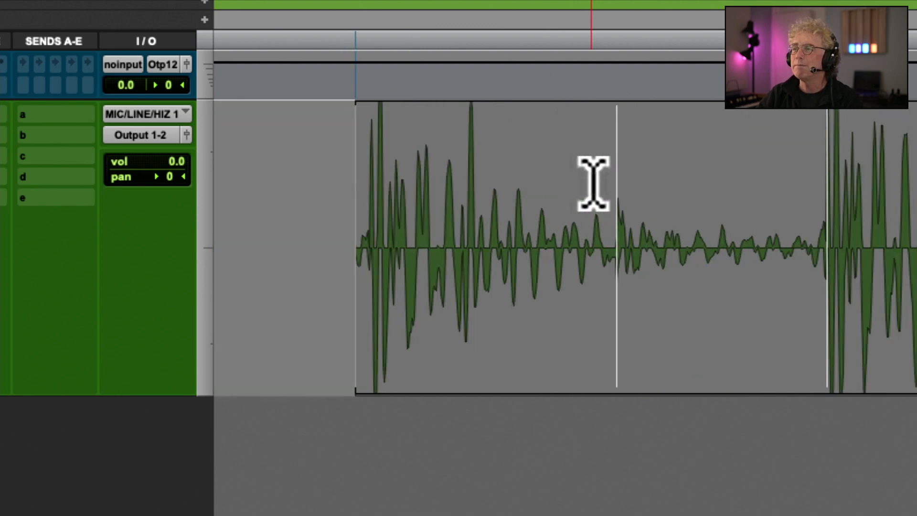
scroll(620, 223, "right", 5)
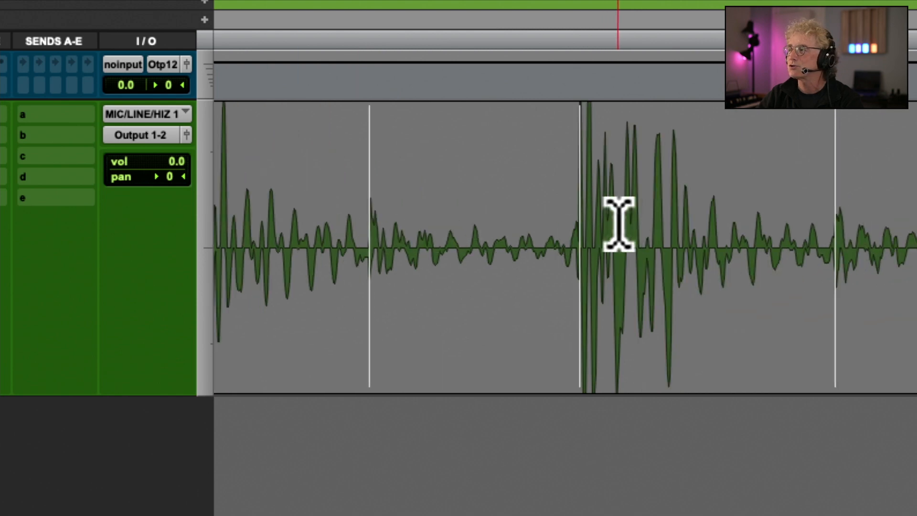
scroll(620, 223, "right", 10)
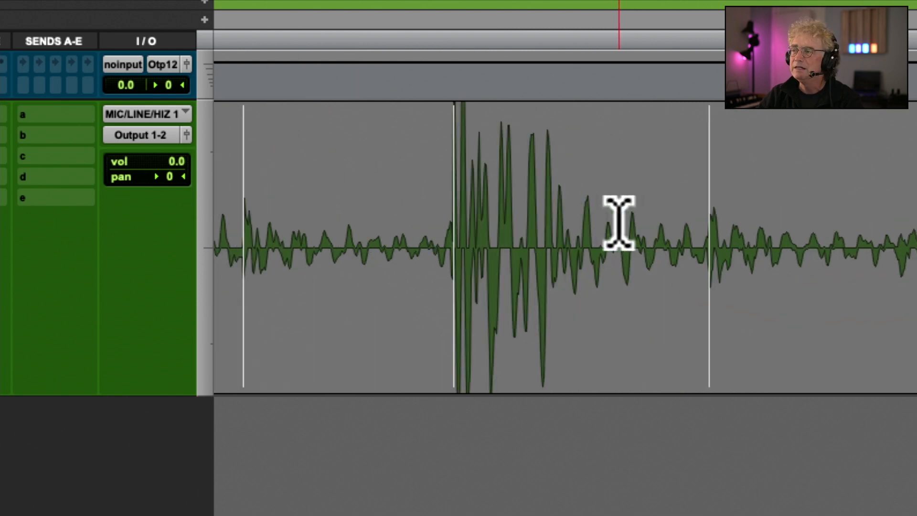
scroll(617, 223, "right", 3)
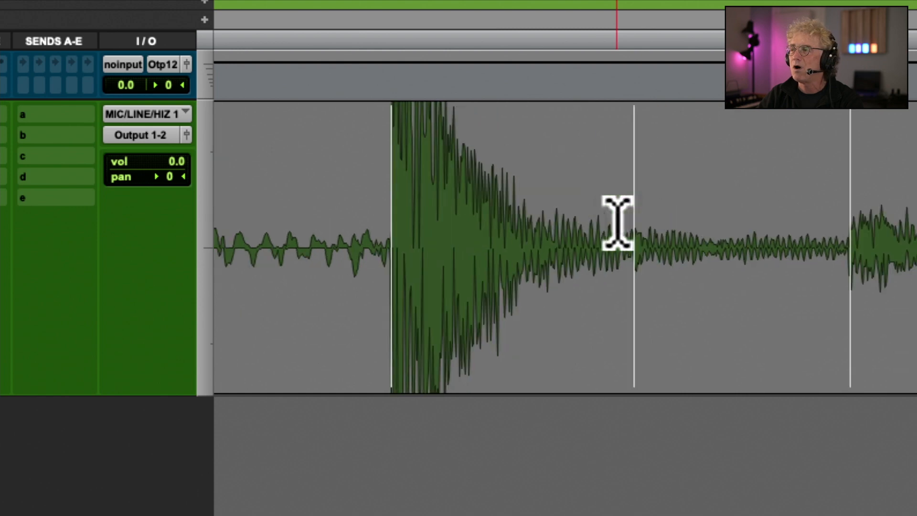
scroll(618, 223, "right", 2)
scroll(616, 223, "right", 4)
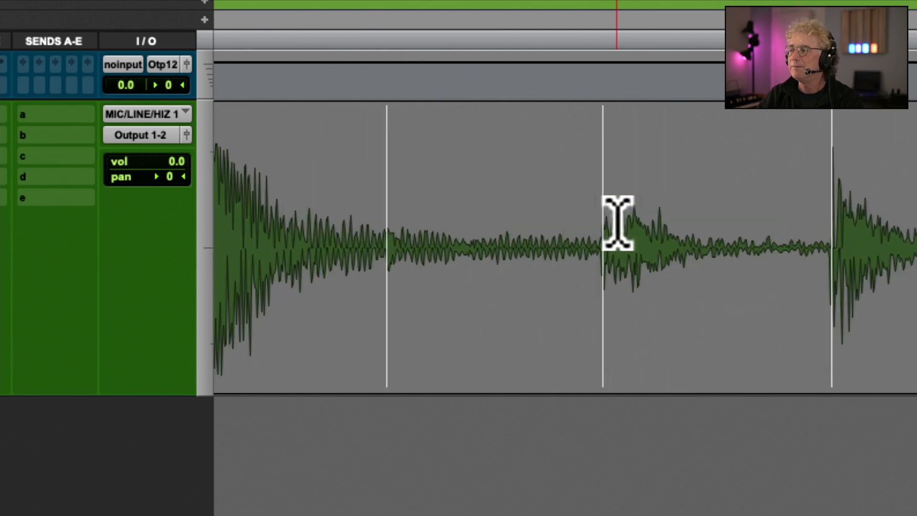
scroll(447, 245, "right", 4)
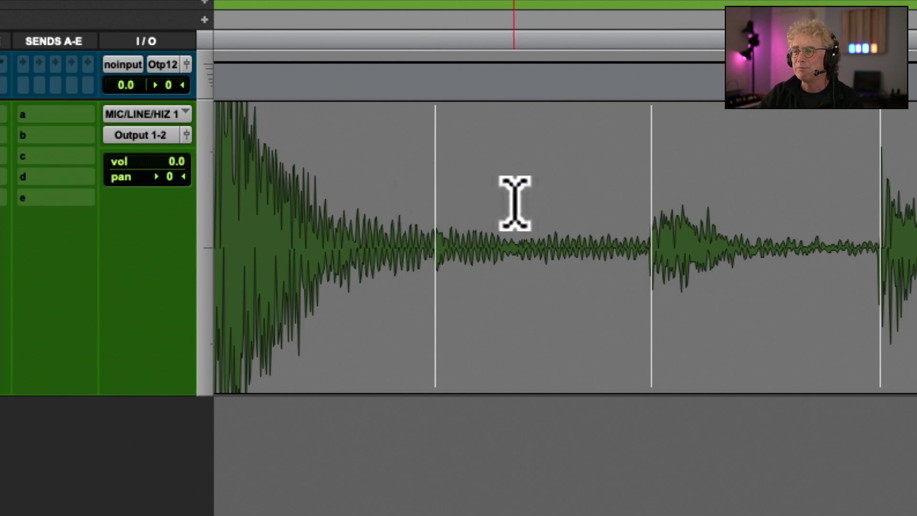
scroll(514, 203, "right", 10)
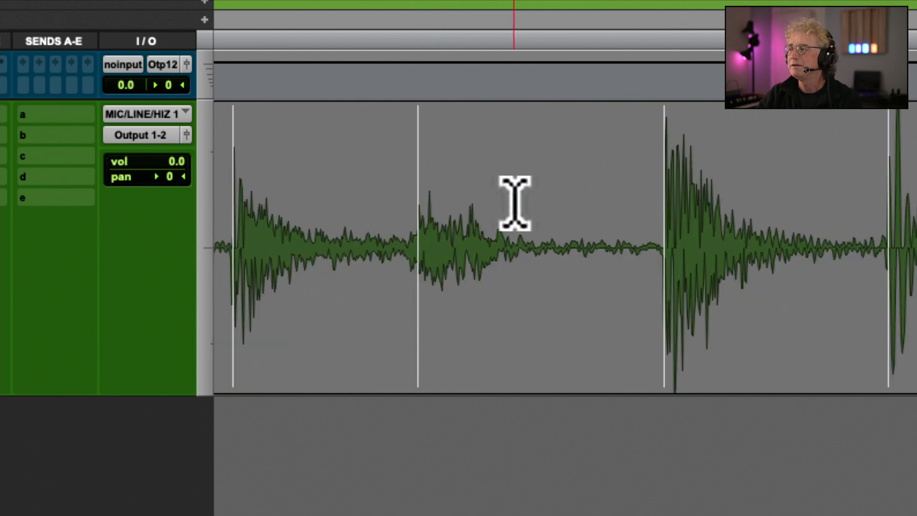
scroll(514, 203, "right", 8)
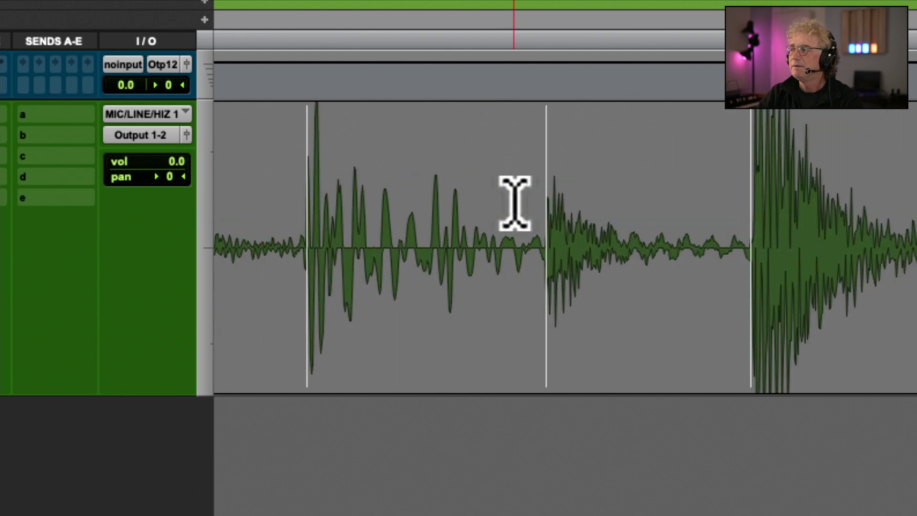
Check the event markers against the onsets of the remaining drum hits up to the end of the clip
scroll(514, 203, "right", 3)
scroll(514, 203, "right", 3)
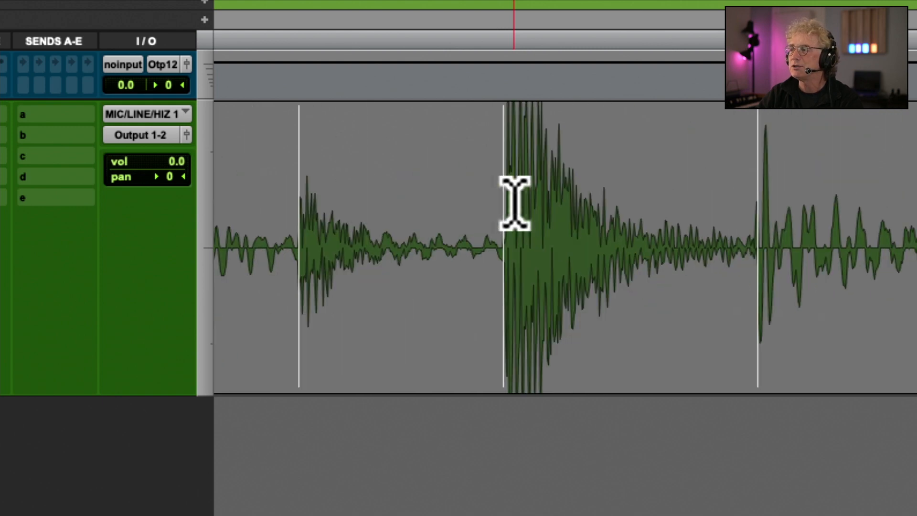
scroll(514, 203, "right", 2)
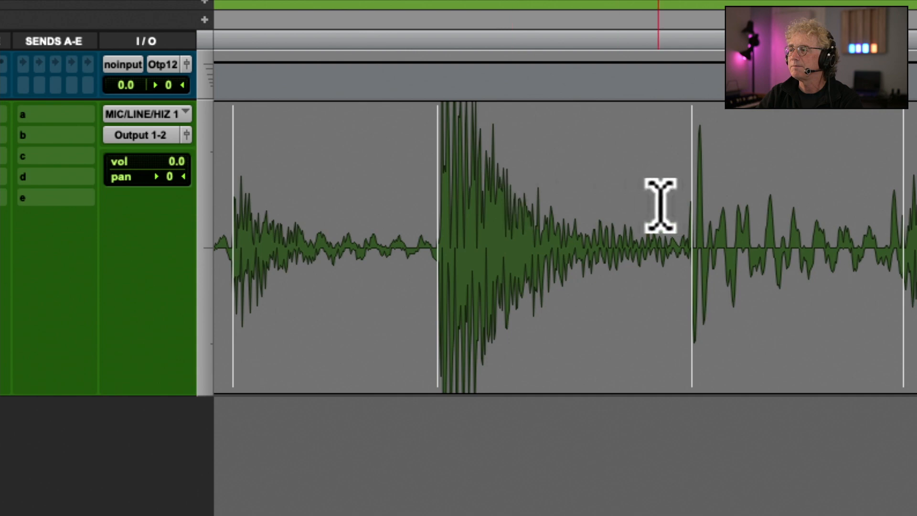
scroll(679, 203, "up", 2)
scroll(679, 202, "up", 4)
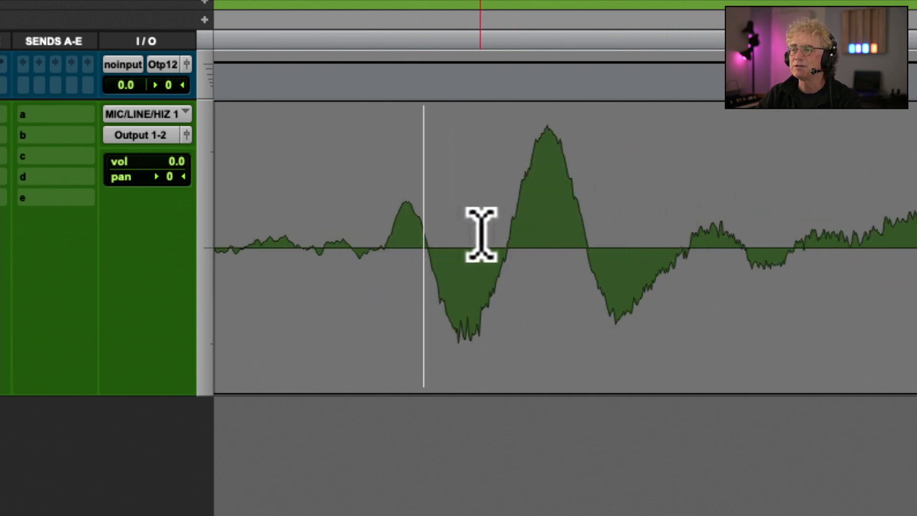
scroll(610, 238, "down", 4)
scroll(711, 237, "down", 2)
scroll(710, 238, "right", 4)
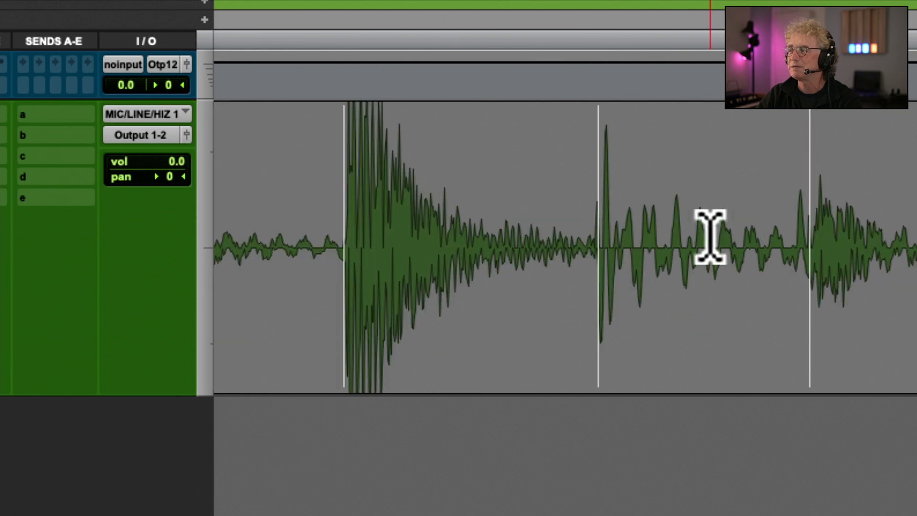
scroll(740, 236, "right", 4)
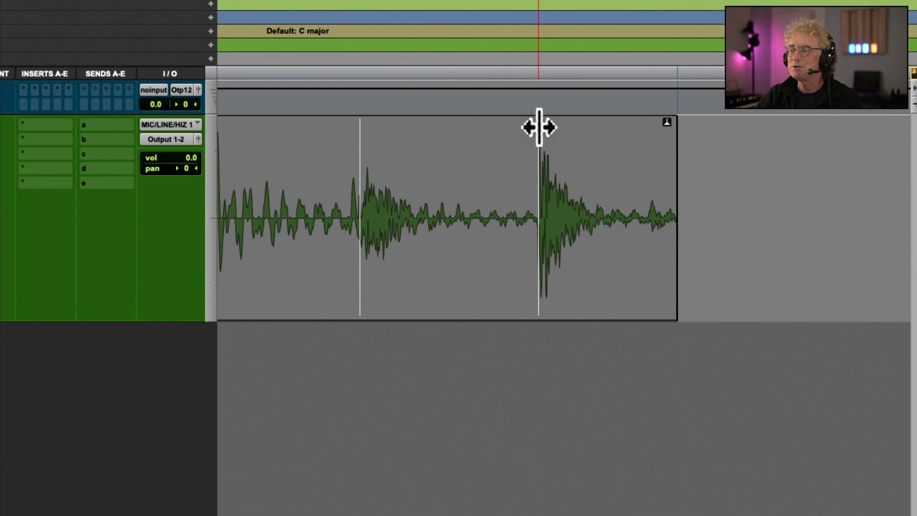
Adjust the clip's last event marker slightly so it sits at the onset of the final drum hit
mouse_move(541, 125)
left_mouse_down()
mouse_move(495, 125)
mouse_move(538, 128)
mouse_move(538, 136)
left_mouse_up()
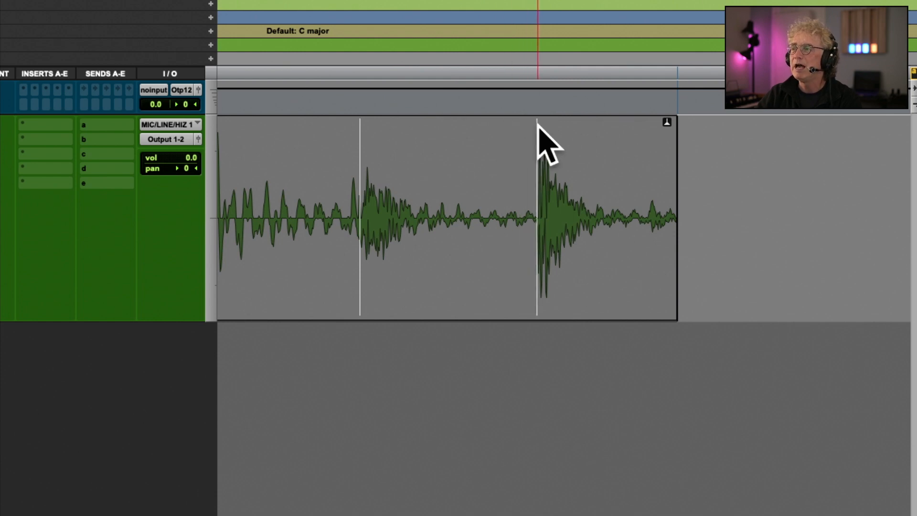
left_click_drag(538, 125, 539, 125)
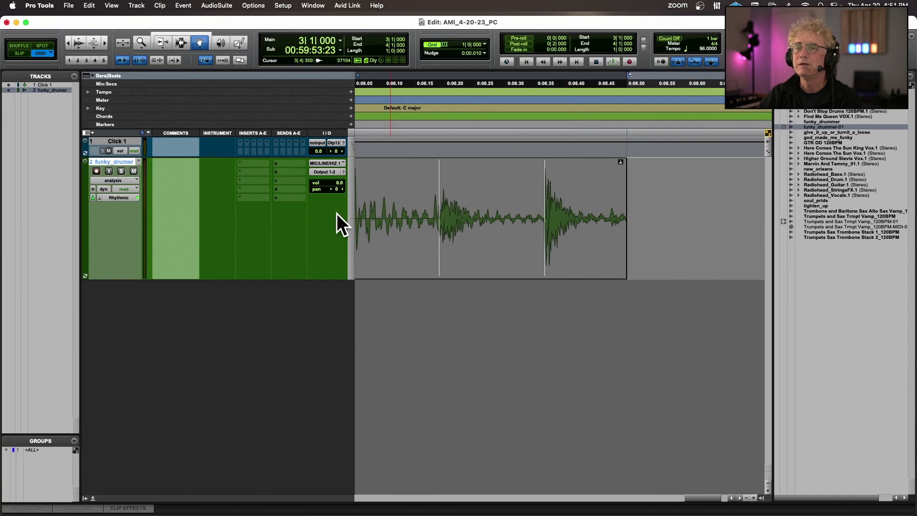
Switch the funky_drumer track's view back to waveform and play back the loop
left_click(119, 179)
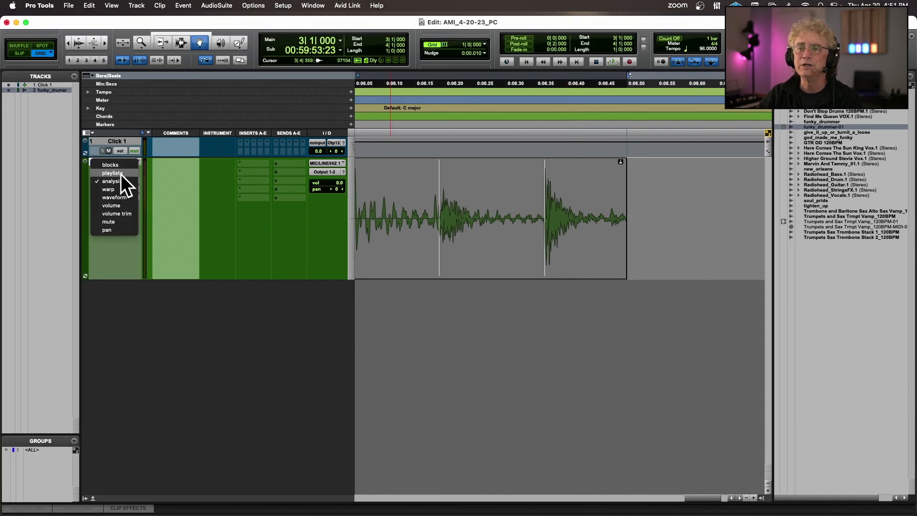
left_click(121, 199)
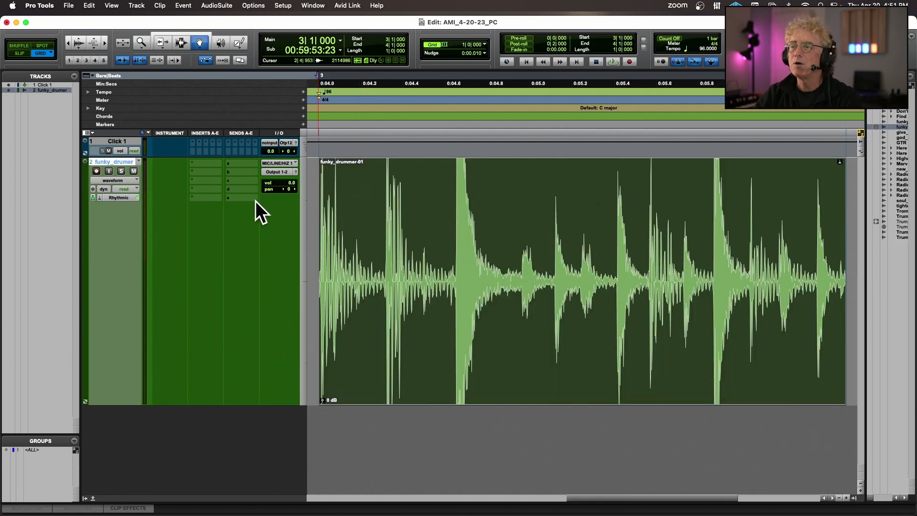
key("space")
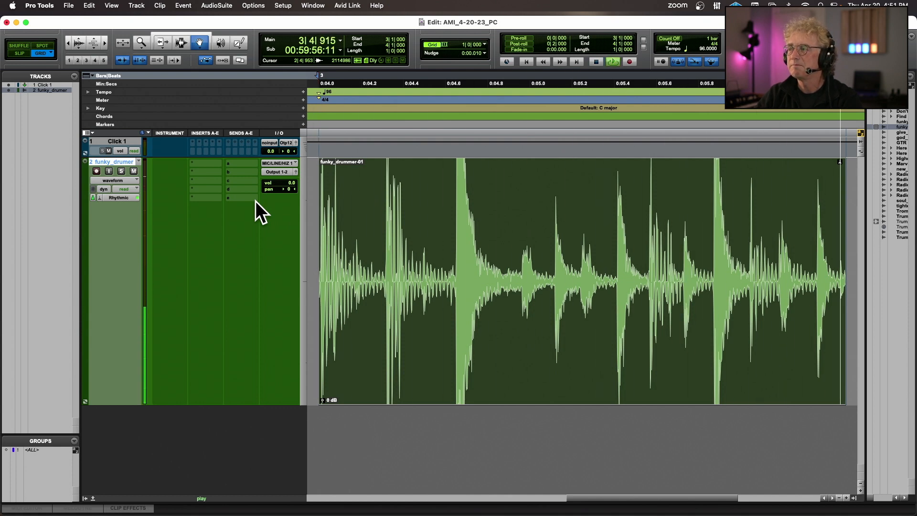
key("space")
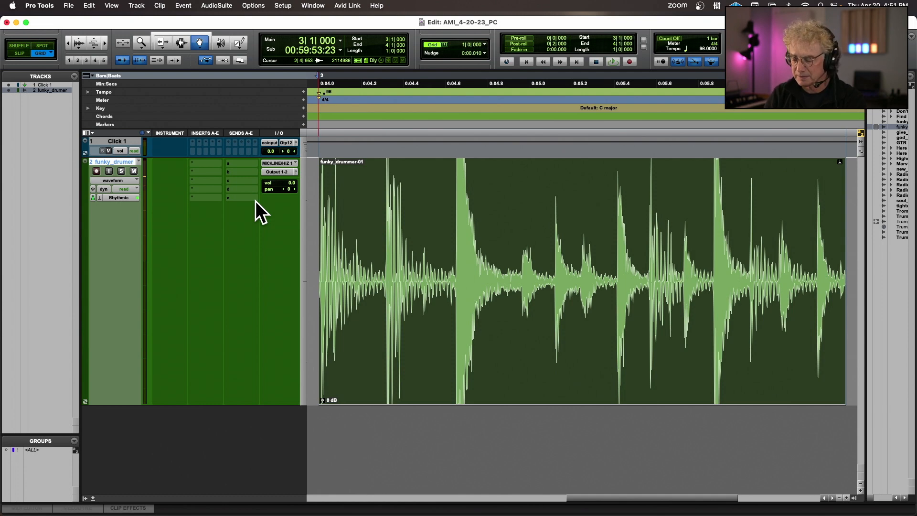
Open the Quantize event operation, move its window clear of the clip, and play back the loop twice before quantizing
key("alt+0")
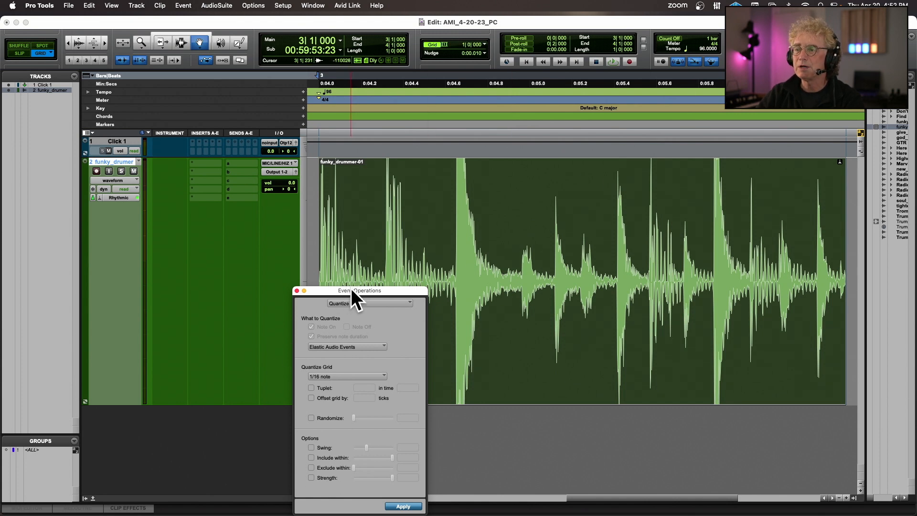
left_click_drag(351, 288, 240, 153)
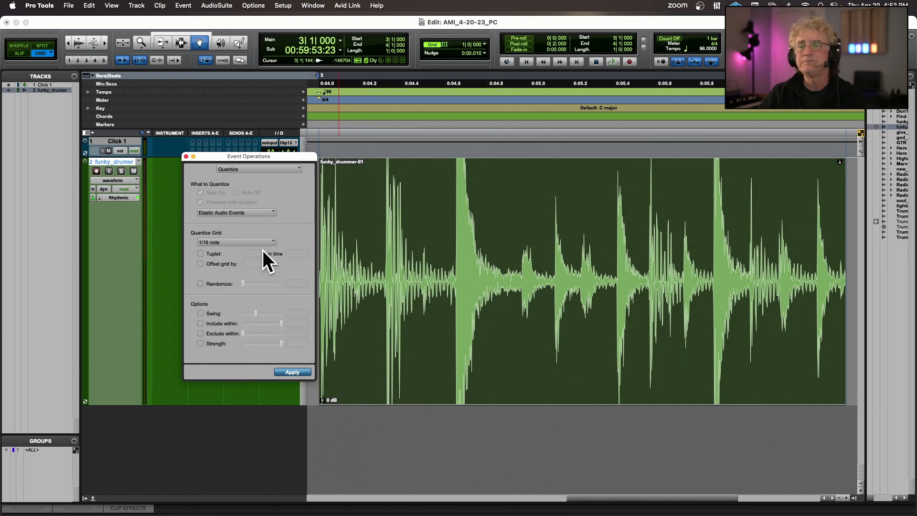
key("space")
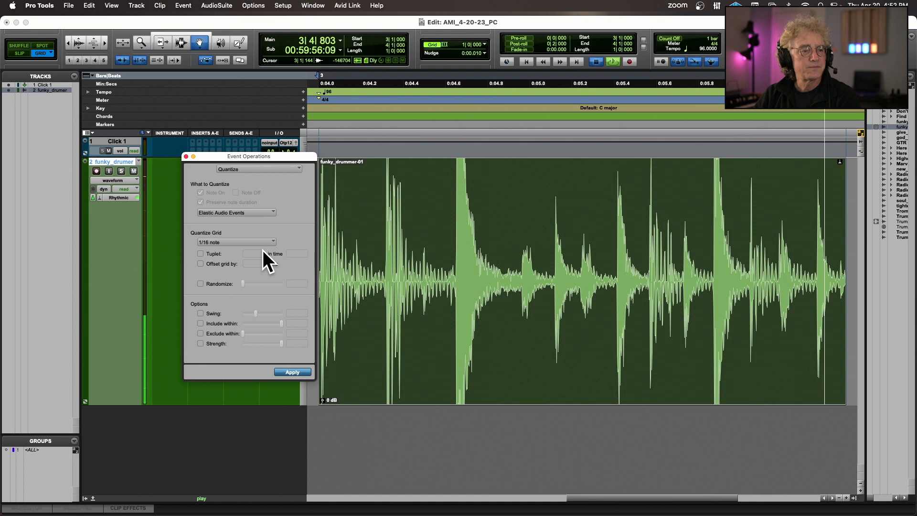
key("space")
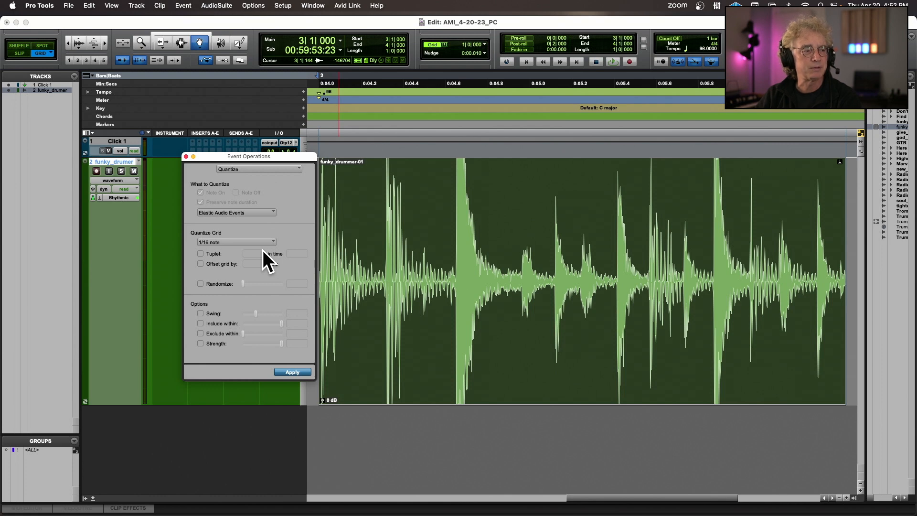
key("space")
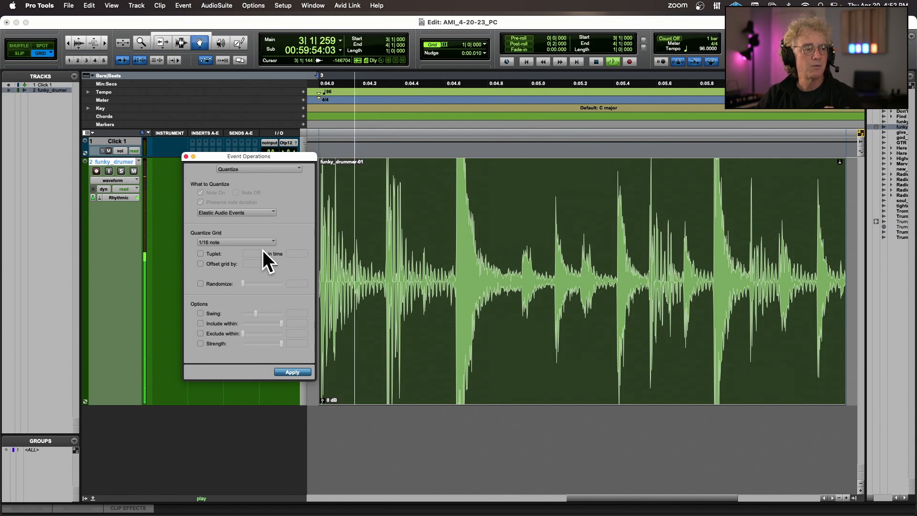
key("space")
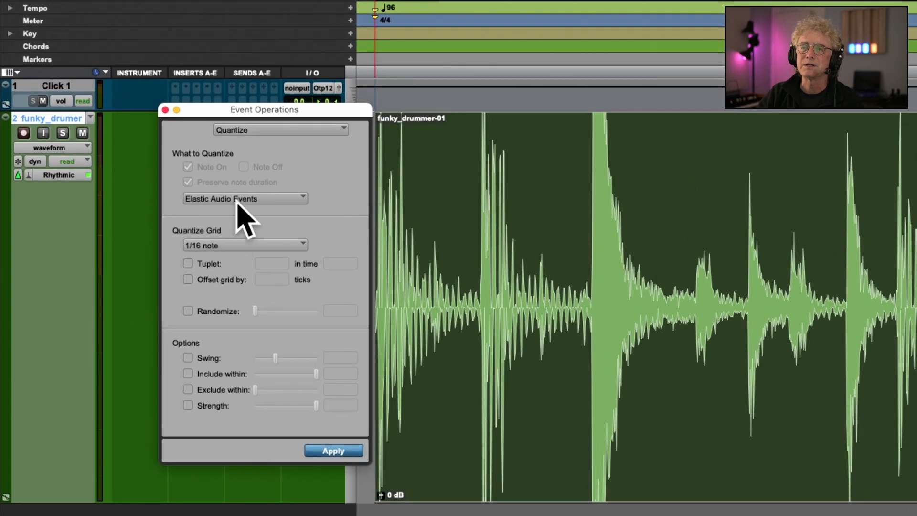
Quantize the loop's Elastic Audio Events to a 1/16 note grid with tuplet 3 in time 2 at 90% strength and play it back
left_click(237, 200)
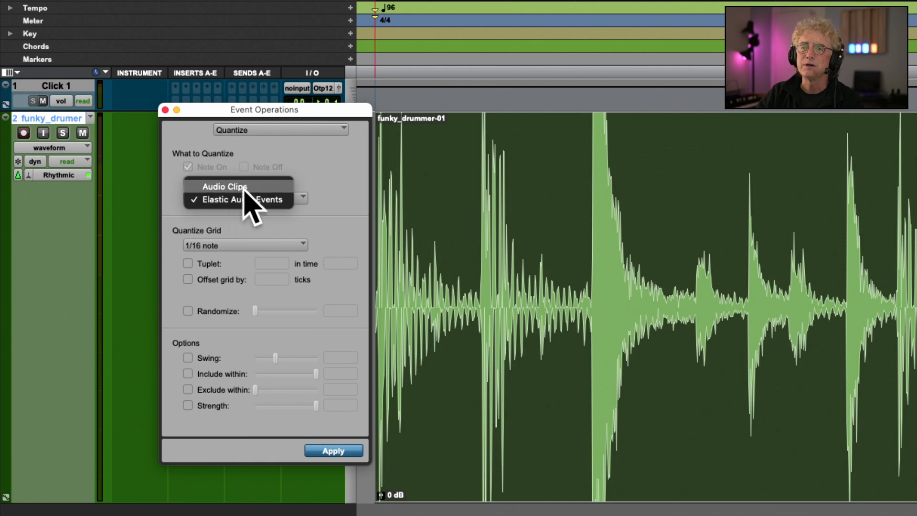
left_click(226, 198)
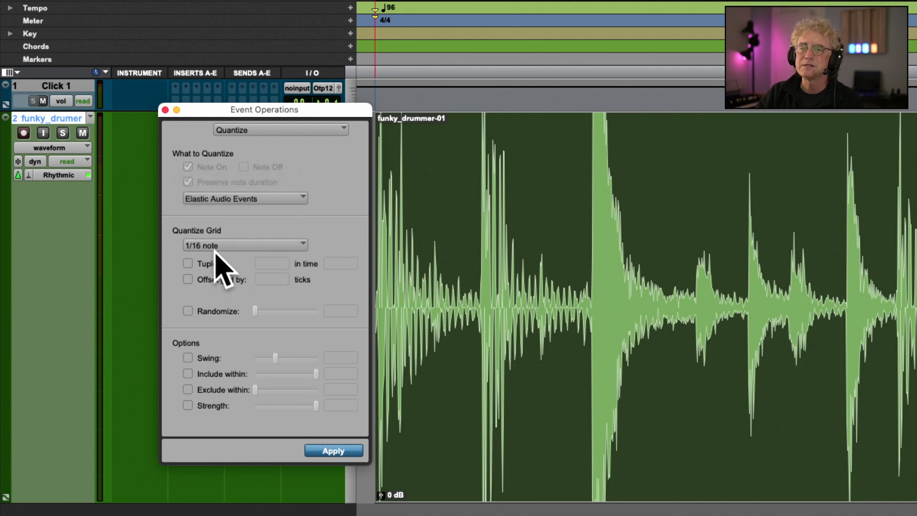
left_click(188, 263)
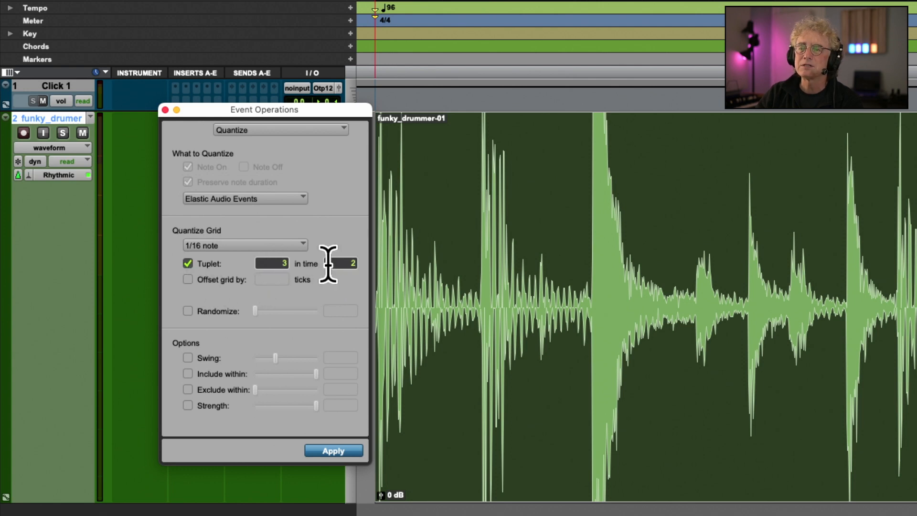
left_click(210, 407)
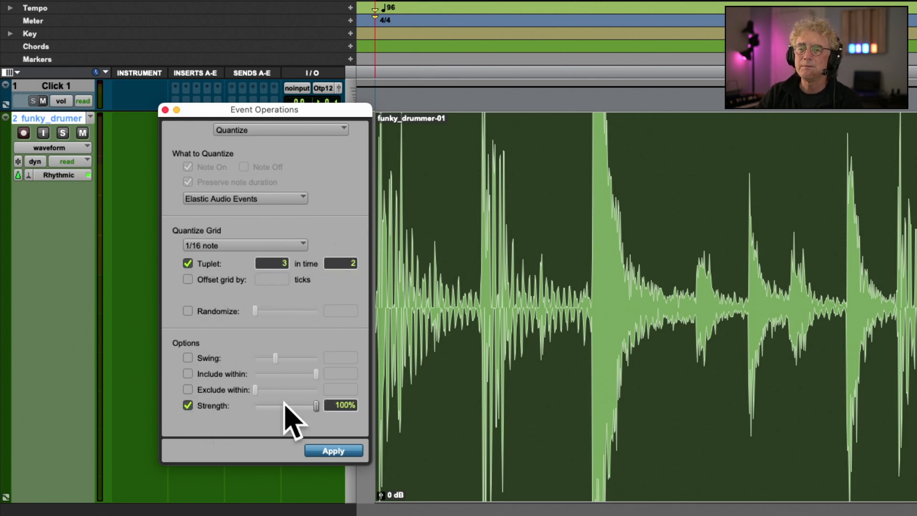
left_click(339, 405)
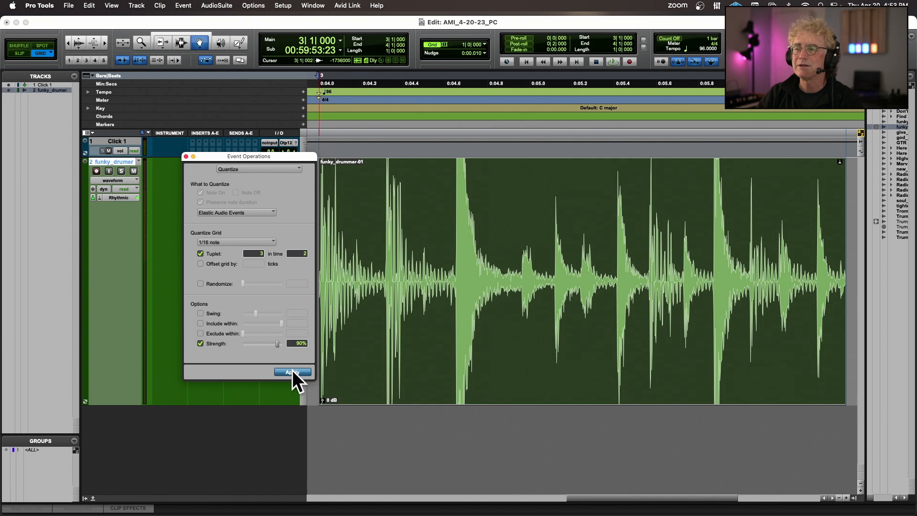
left_click(293, 371)
key("space")
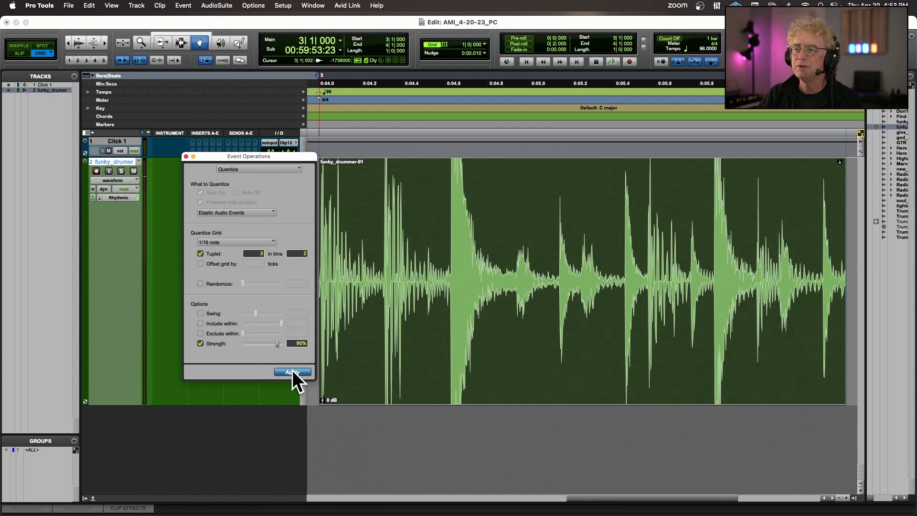
left_click(292, 372)
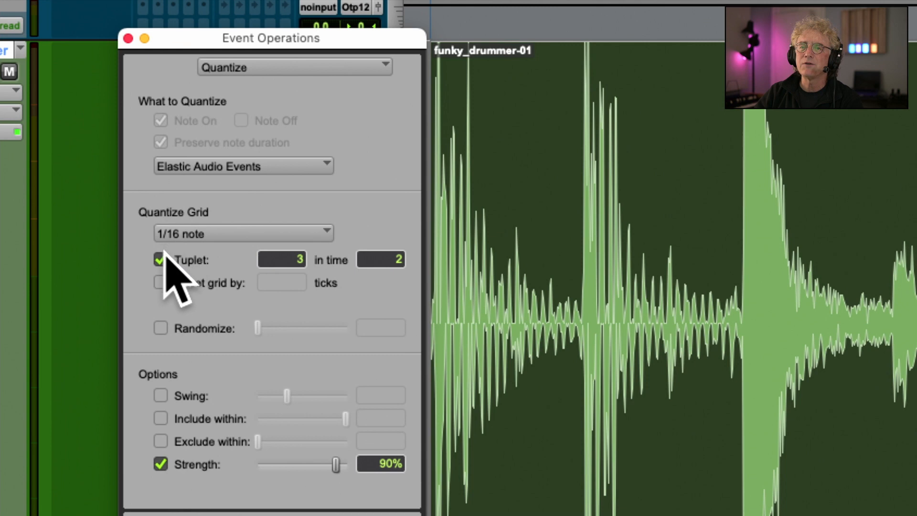
Disable the tuplet, quantize the loop to the MPC 57% 16th Swing groove at 100% timing, and play it back
left_click(161, 260)
left_click(196, 235)
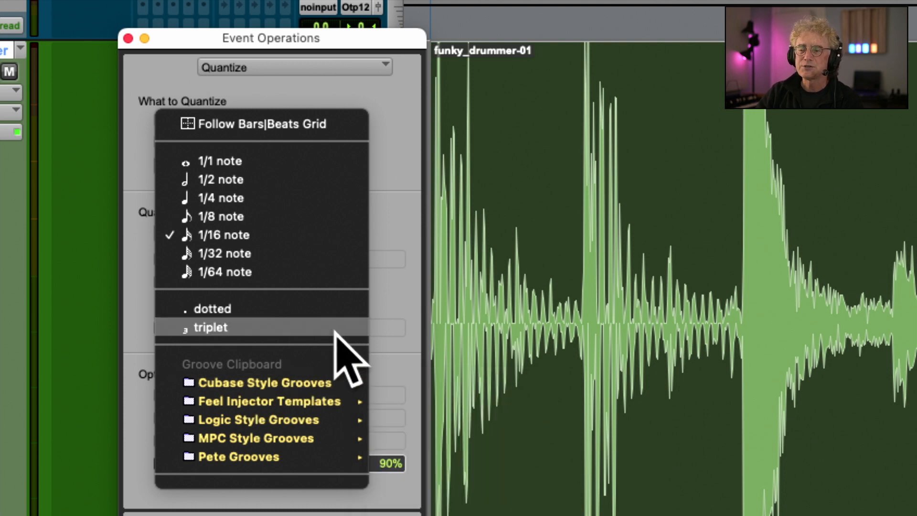
mouse_move(293, 432)
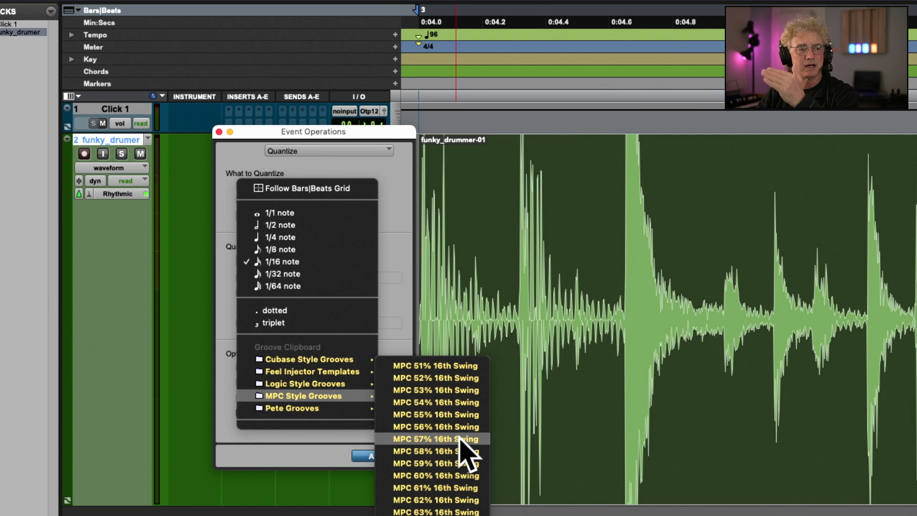
left_click(459, 438)
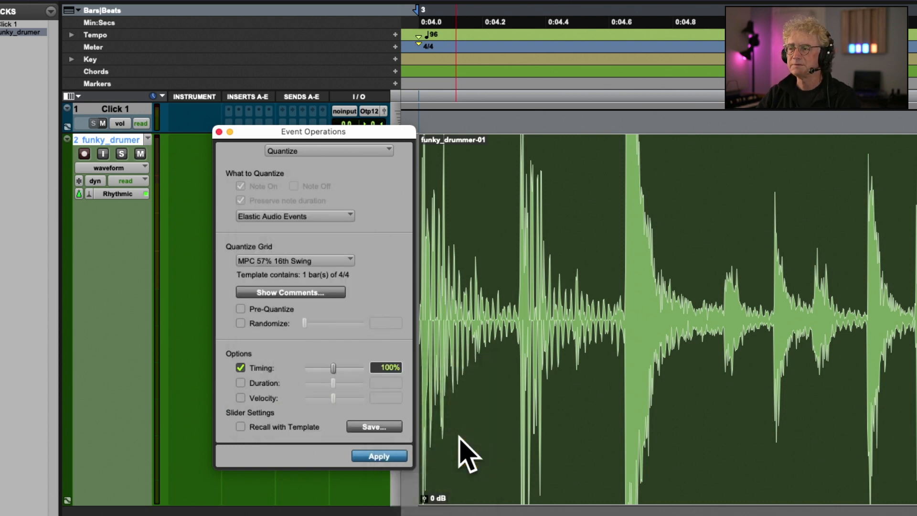
left_click(387, 455)
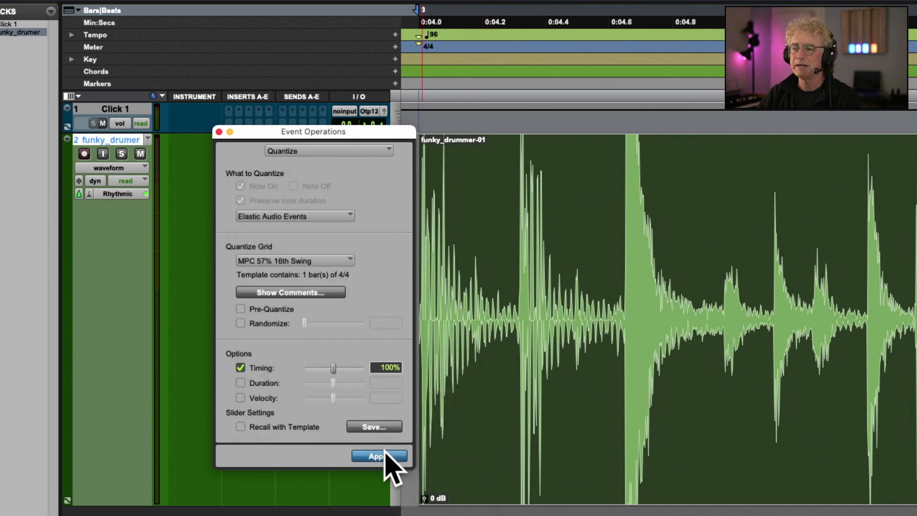
key("space")
key("super+bracketleft")
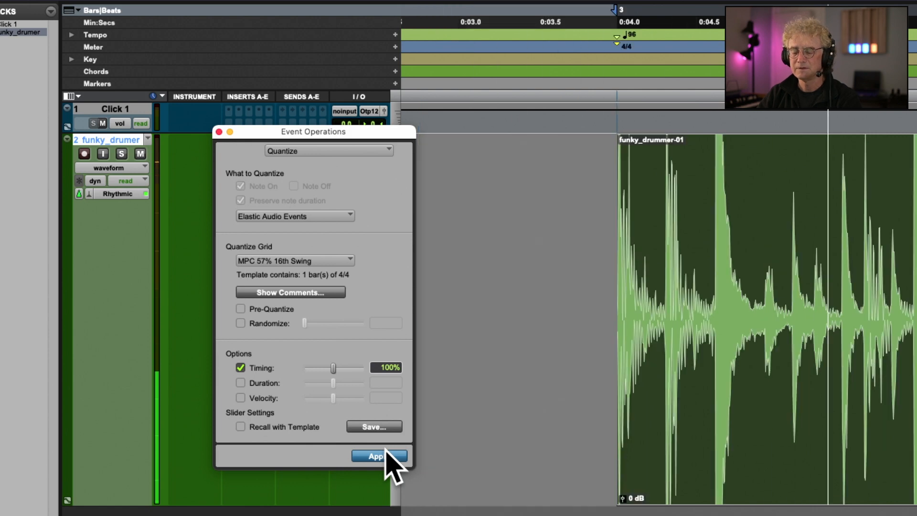
key("super+bracketleft")
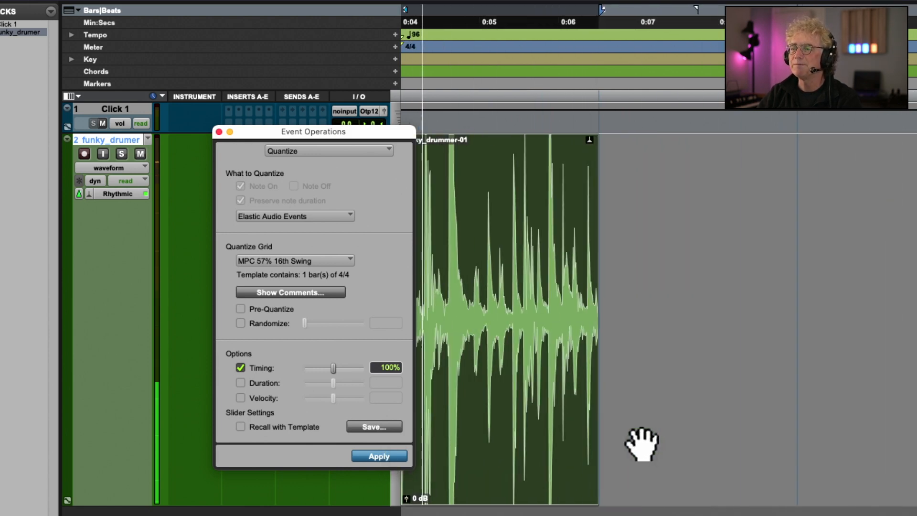
Quantize the loop's Elastic Audio Events to the MPC 63% 16th Swing groove and play it back
left_click(301, 264)
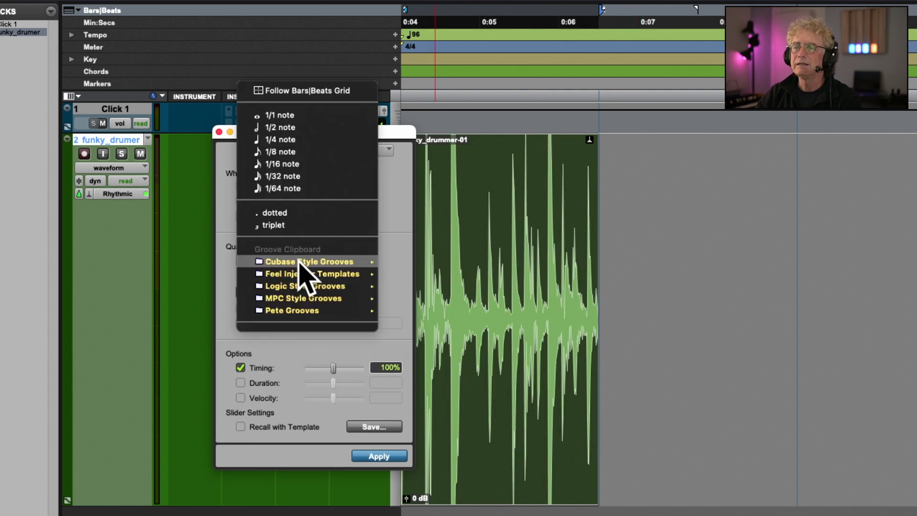
mouse_move(357, 302)
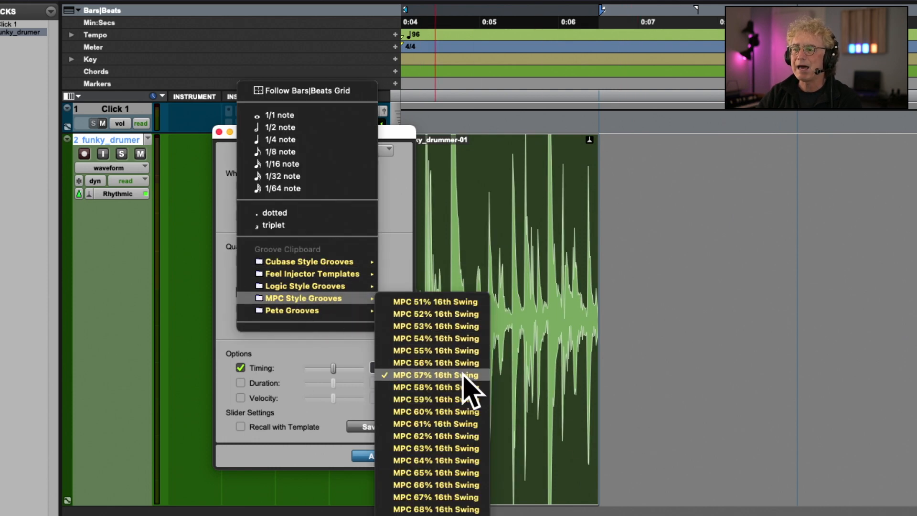
left_click(467, 449)
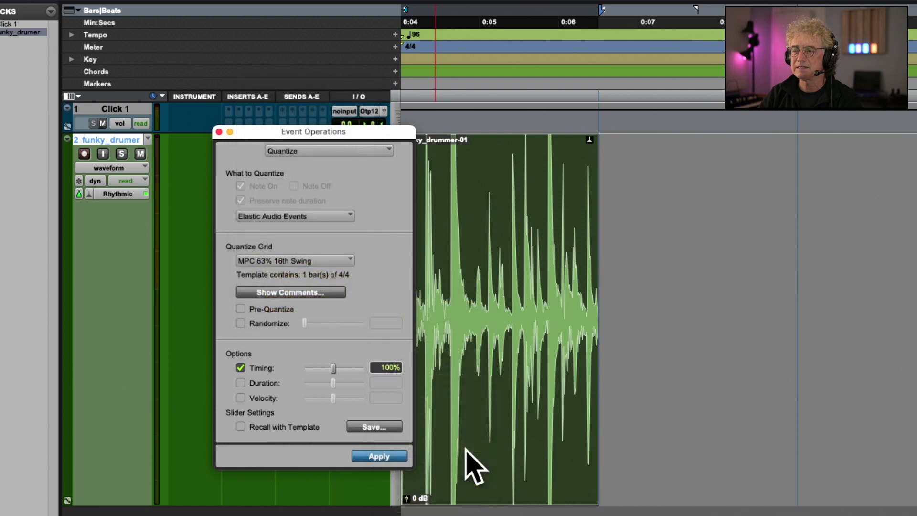
left_click(386, 454)
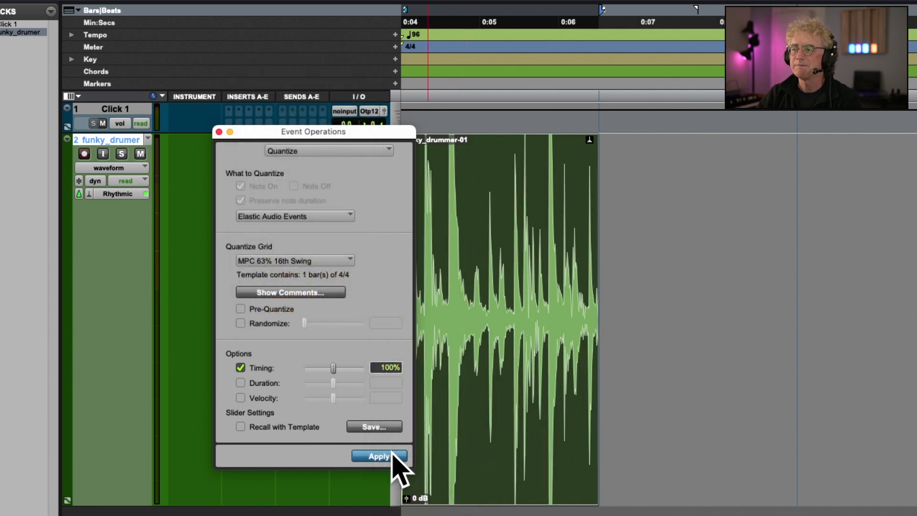
key("space")
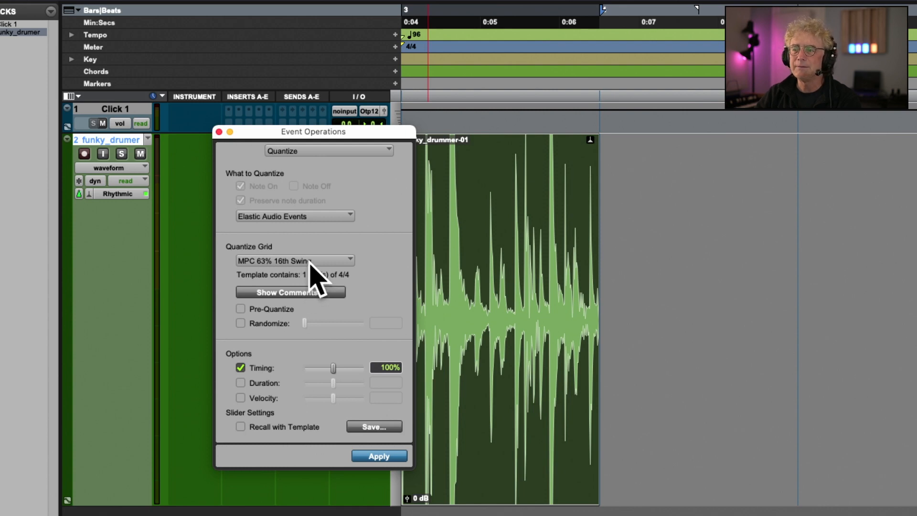
Quantize the loop's Elastic Audio Events to the Logic Swing 16E groove and play it back
left_click(310, 262)
mouse_move(338, 298)
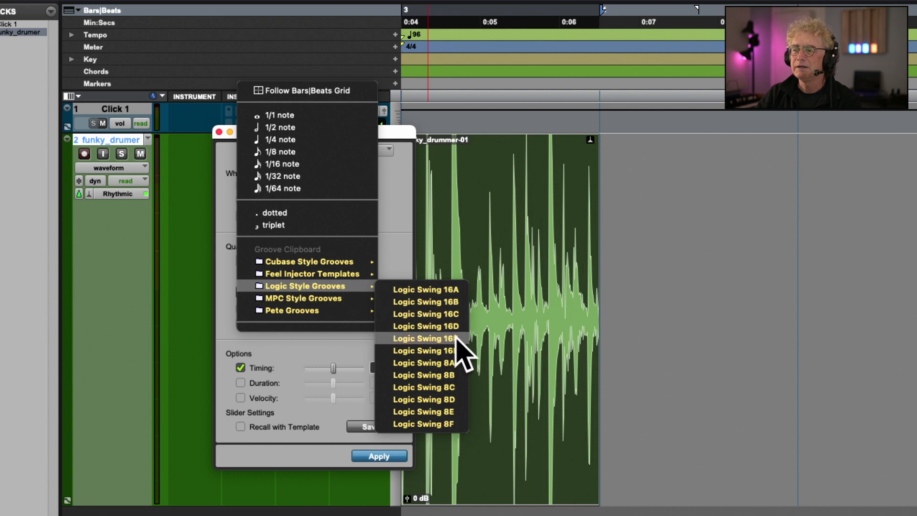
left_click(456, 339)
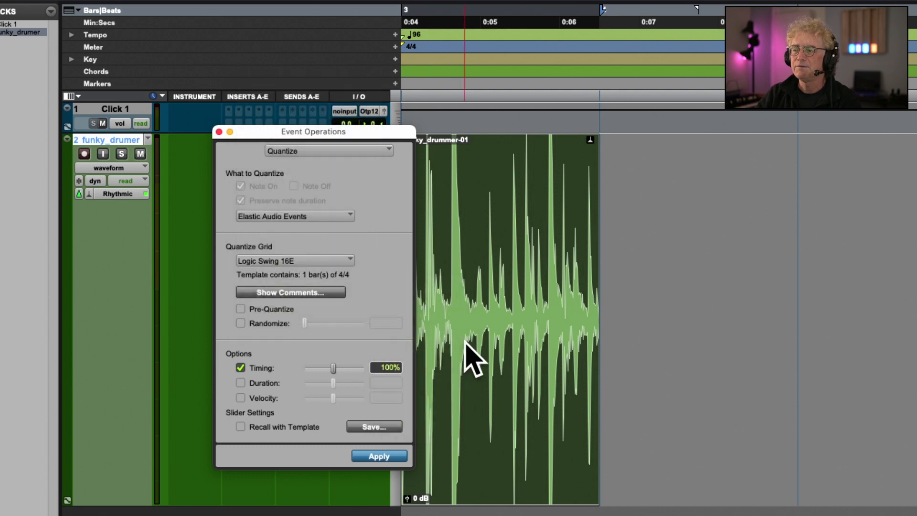
left_click(379, 457)
key("space")
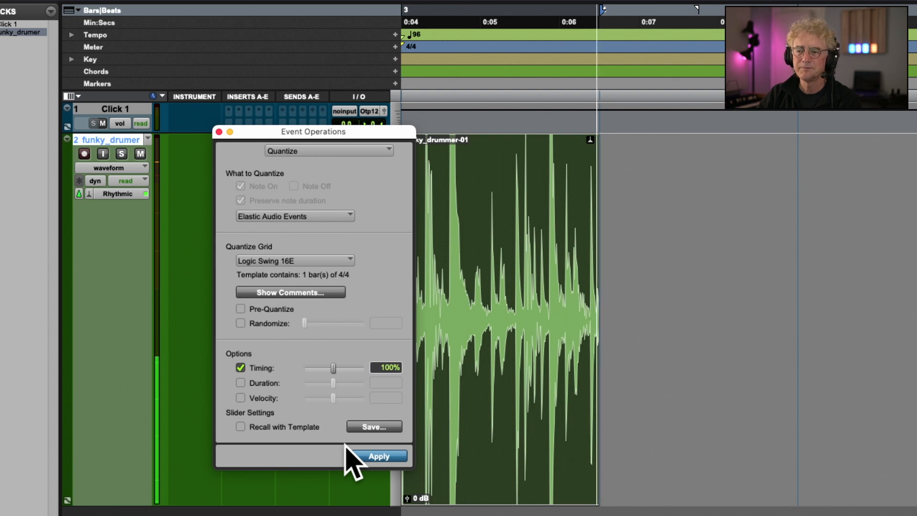
key("Return")
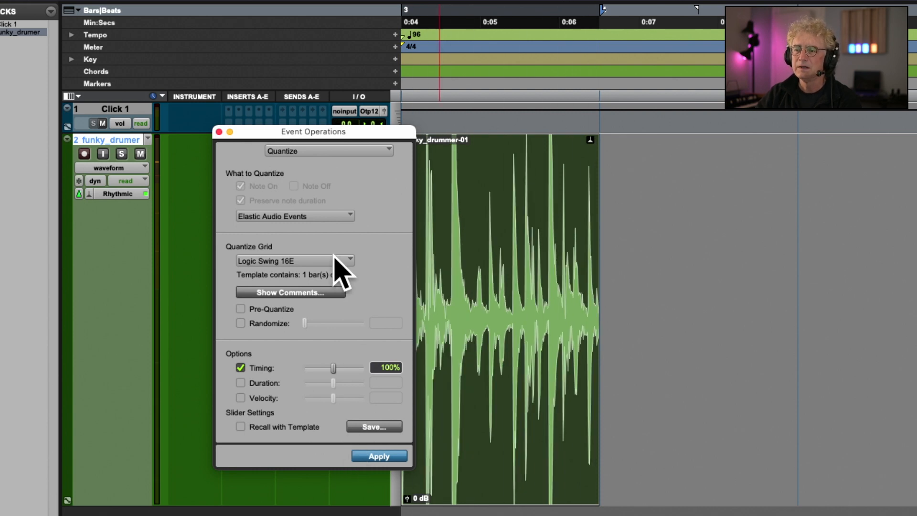
Quantize the loop to the MPC 61% 16th Swing groove, play it back, and close the Event Operations window
left_click(306, 261)
mouse_move(316, 309)
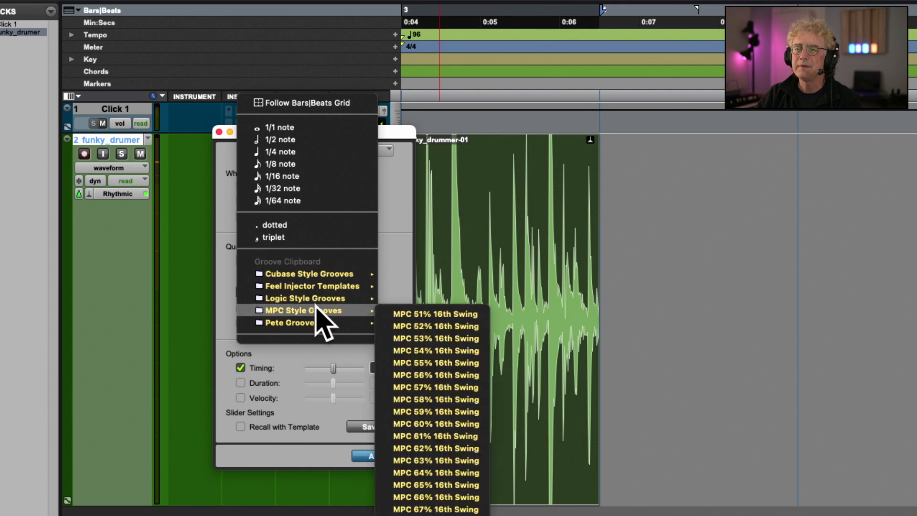
left_click(474, 435)
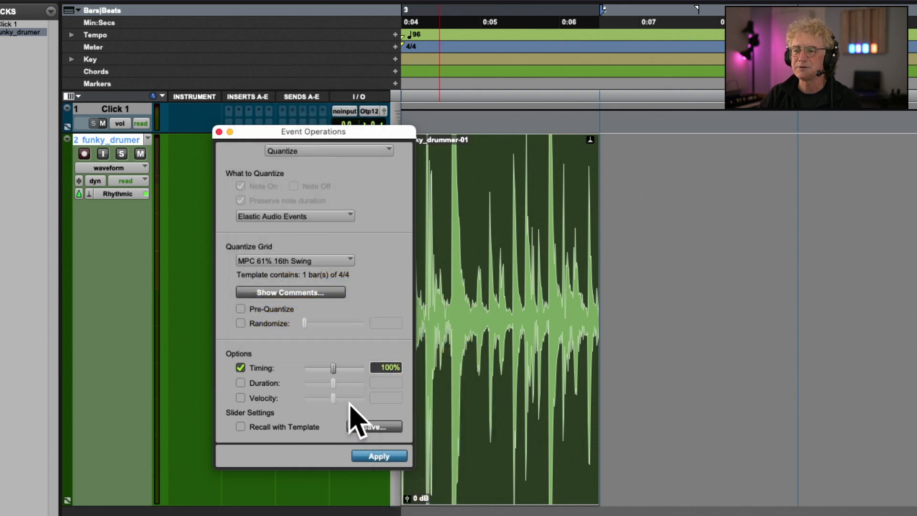
left_click(389, 454)
key("space")
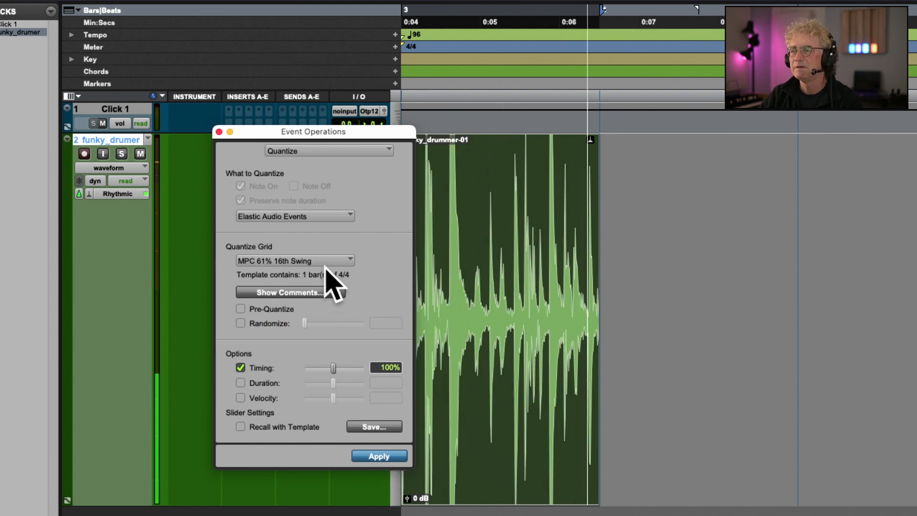
left_click(220, 131)
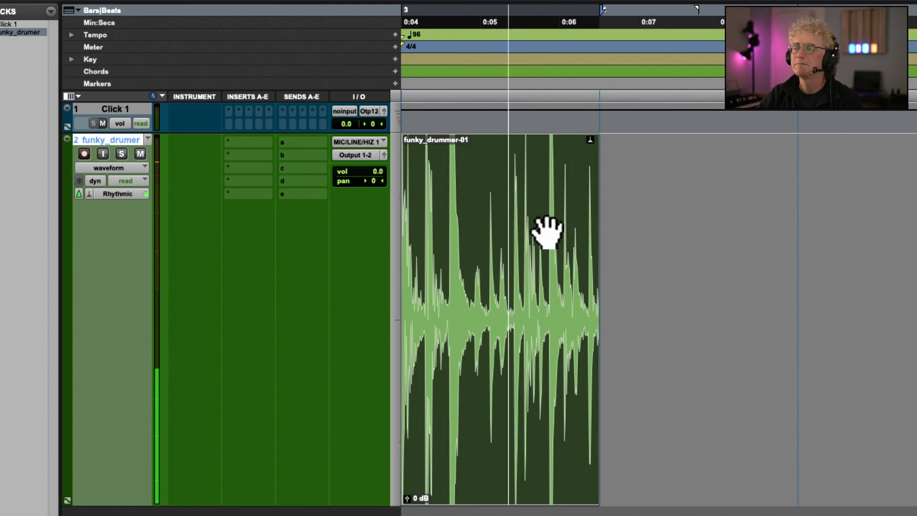
key("space")
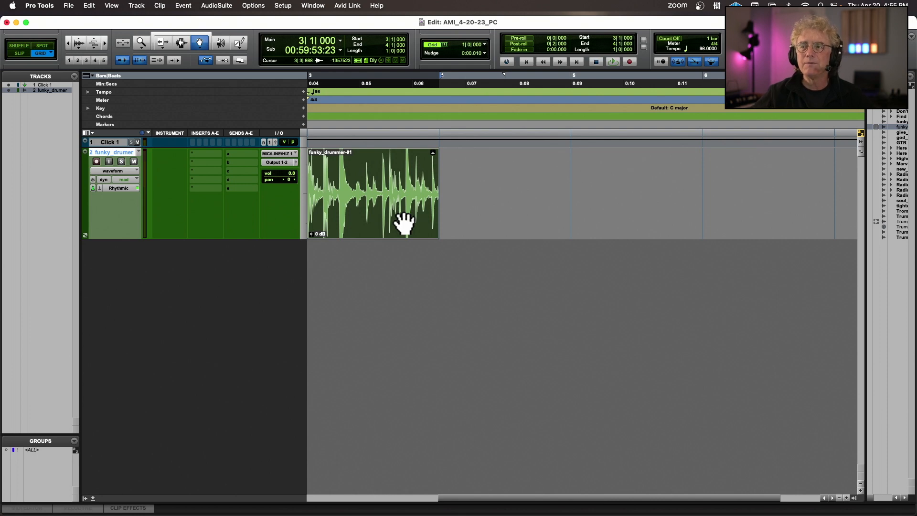
Start creating one new track, set its format to Stereo, and open the track type choices
scroll(403, 222, "left", 5)
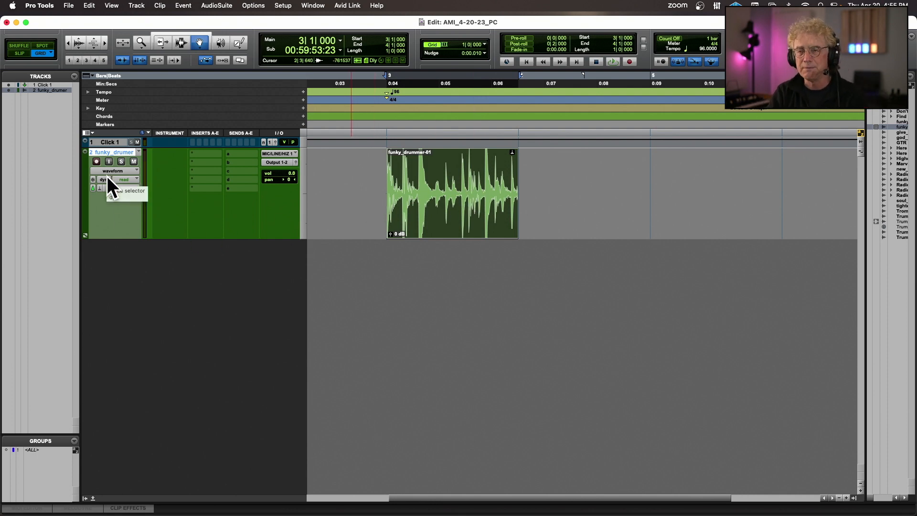
key("super+shift+n")
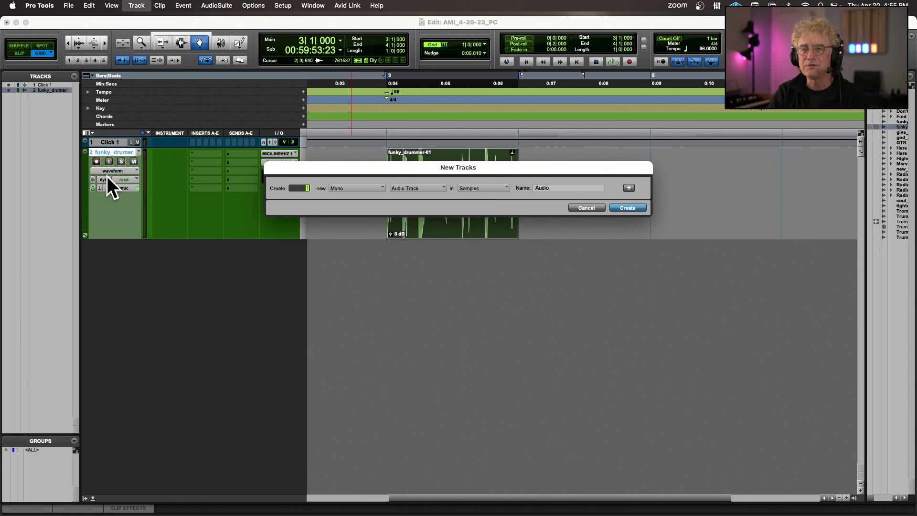
left_click(414, 190)
left_click(348, 188)
left_click(346, 197)
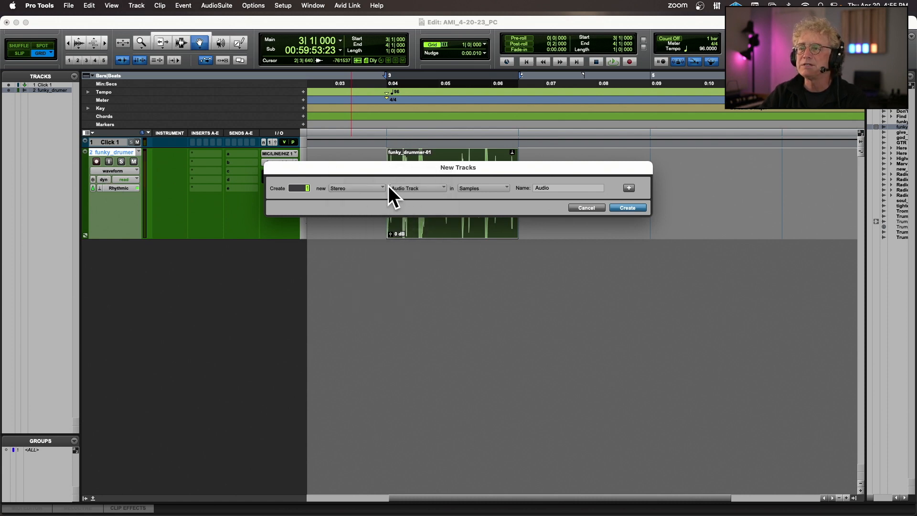
left_click(399, 187)
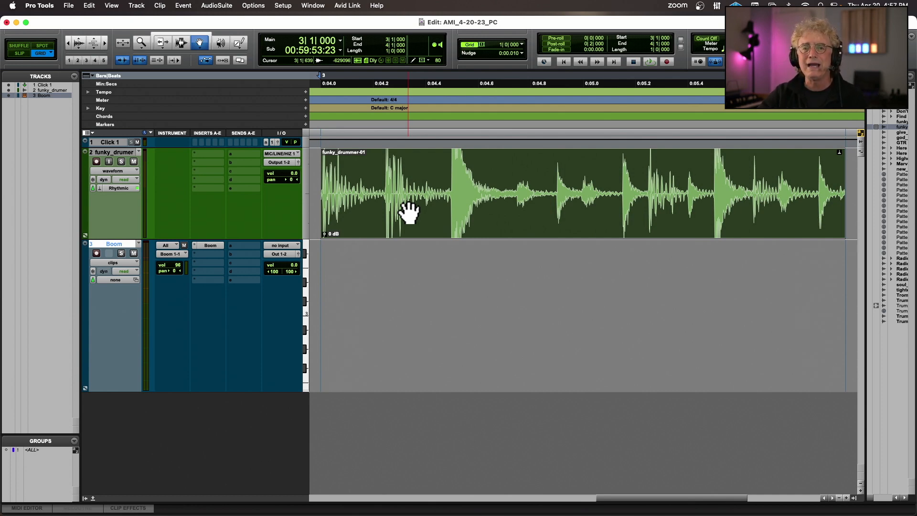
Copy the funky_drummer-01 clip's audio as MIDI using the Percussive conversion type
scroll(409, 212, "left", 10)
scroll(409, 211, "right", 6)
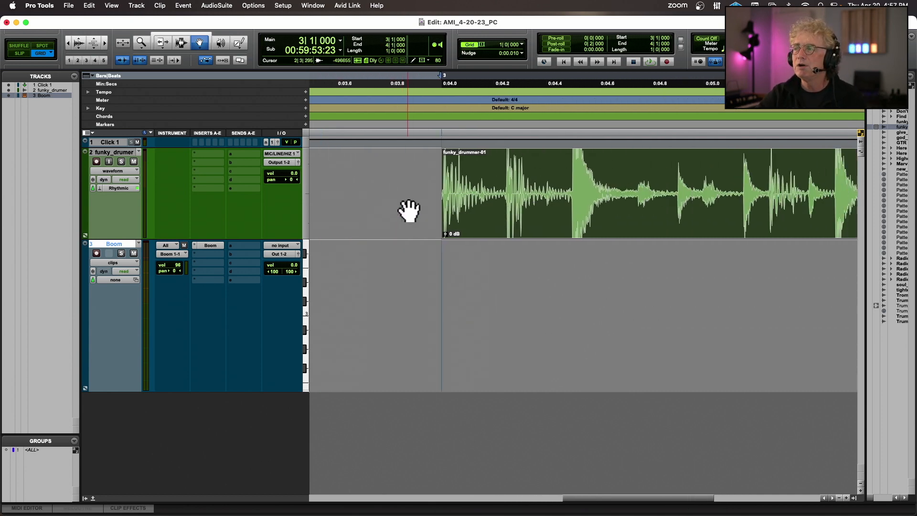
scroll(408, 212, "right", 4)
right_click(443, 193)
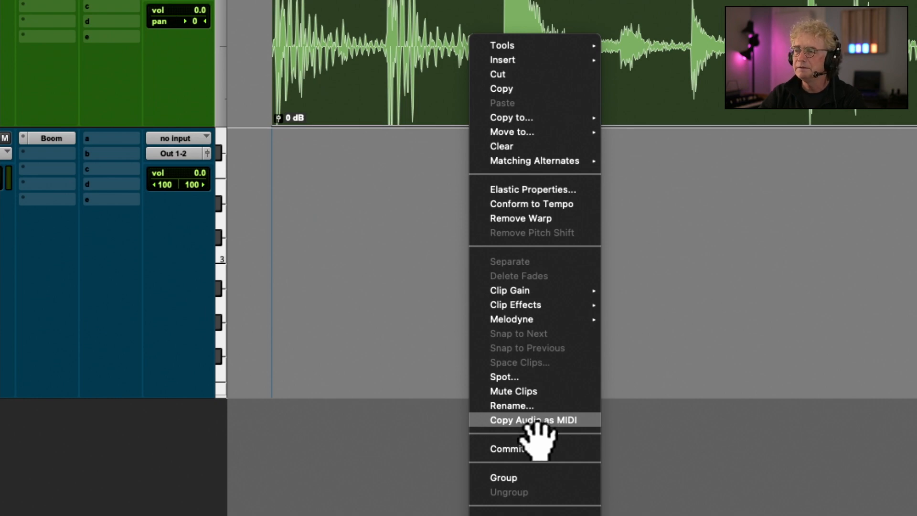
left_click(532, 423)
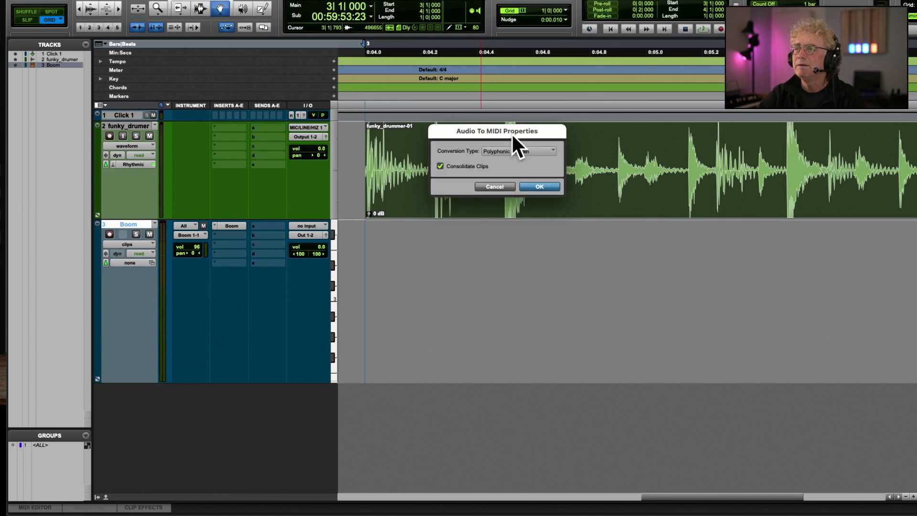
left_click_drag(513, 13, 510, 83)
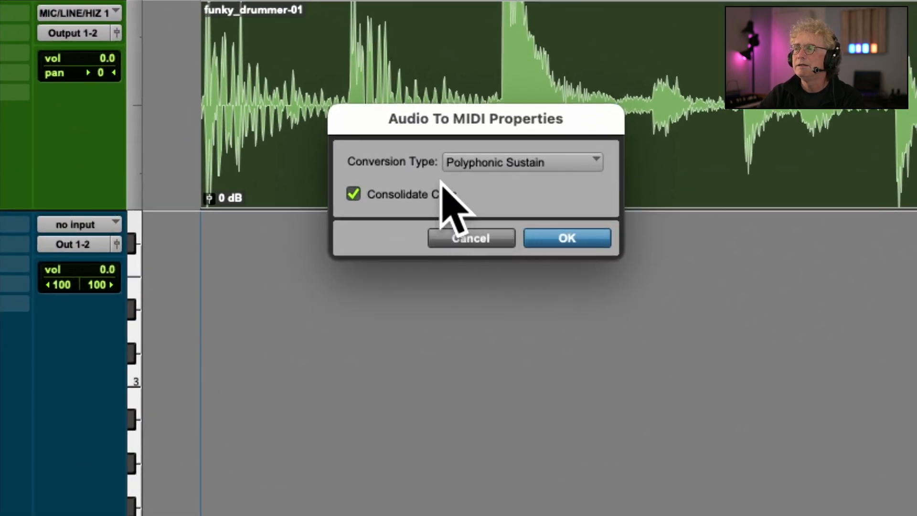
left_click(507, 163)
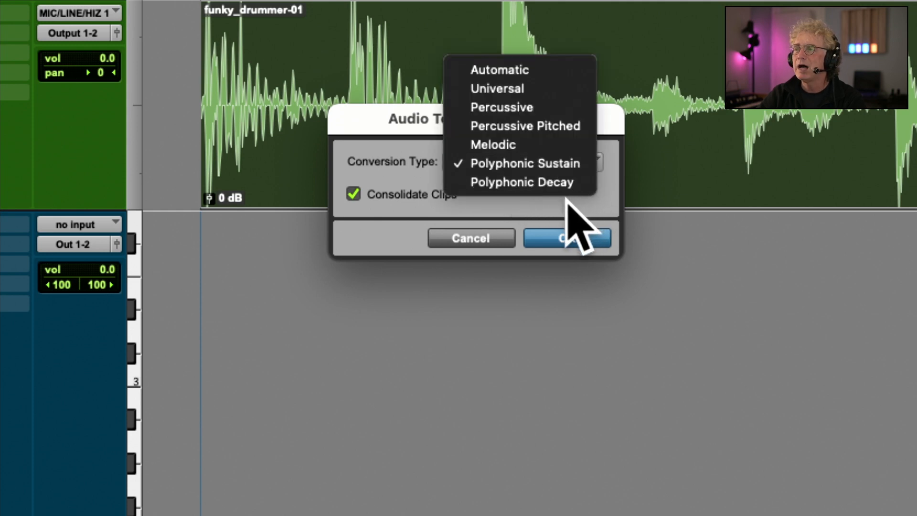
left_click(498, 110)
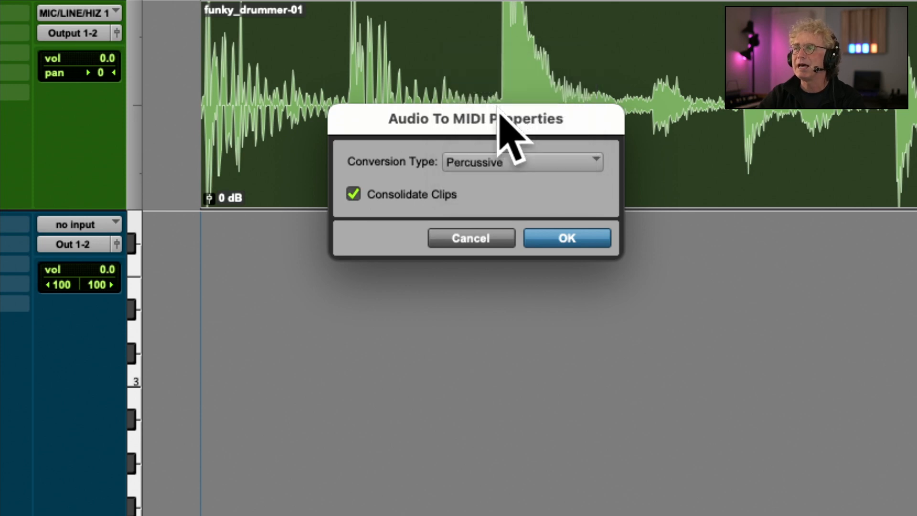
left_click(577, 237)
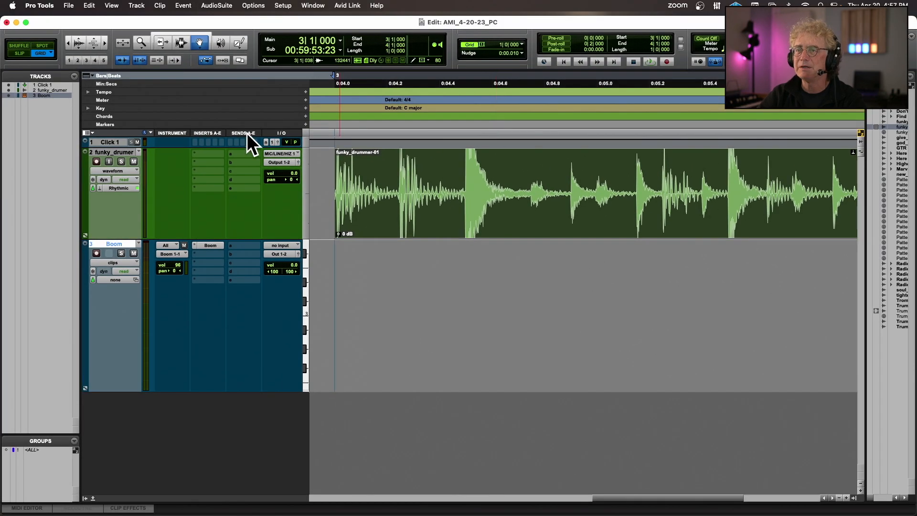
Paste the converted MIDI at the start of bar 3 on the Boom track and set that track's view to notes
left_click(336, 286)
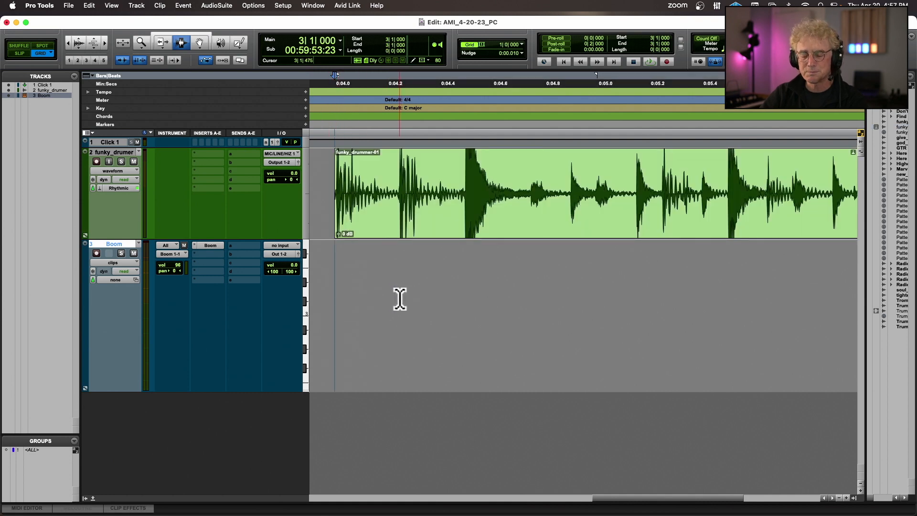
key("super+v")
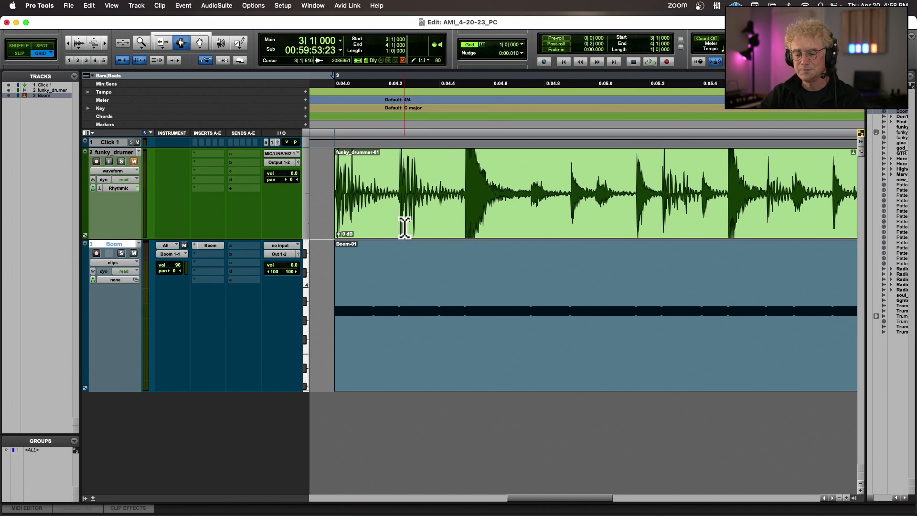
key("super+bracketright")
left_click(114, 261)
left_click(123, 268)
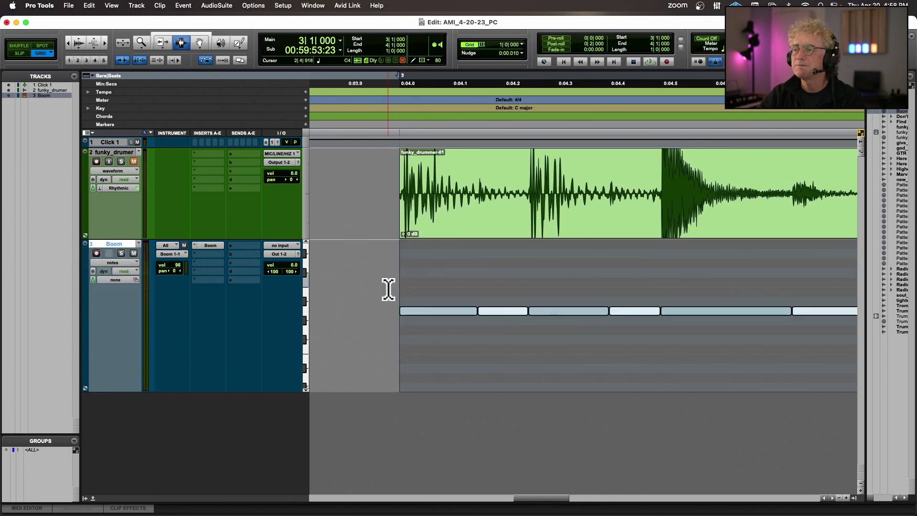
left_click(388, 289)
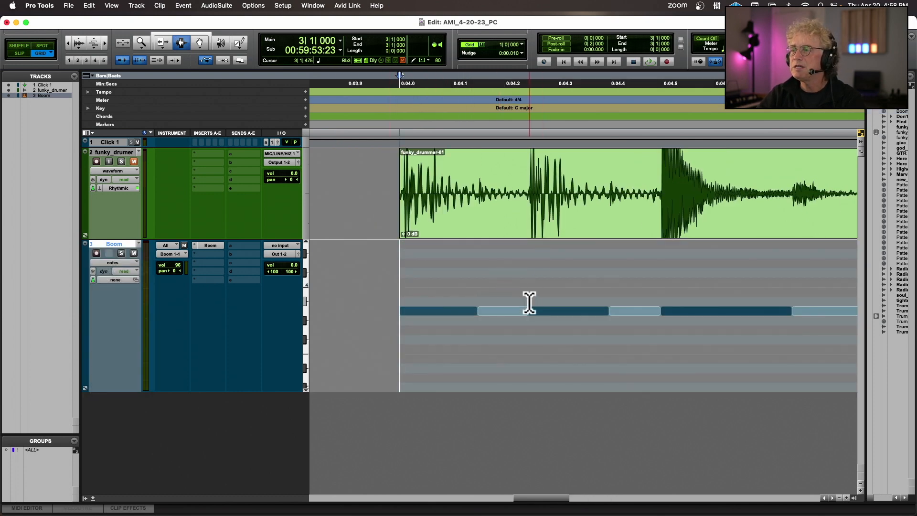
Change the edit mode to Slip and set the funky_drummer track's view to analysis, close in on the loop's first hit
left_click(19, 53)
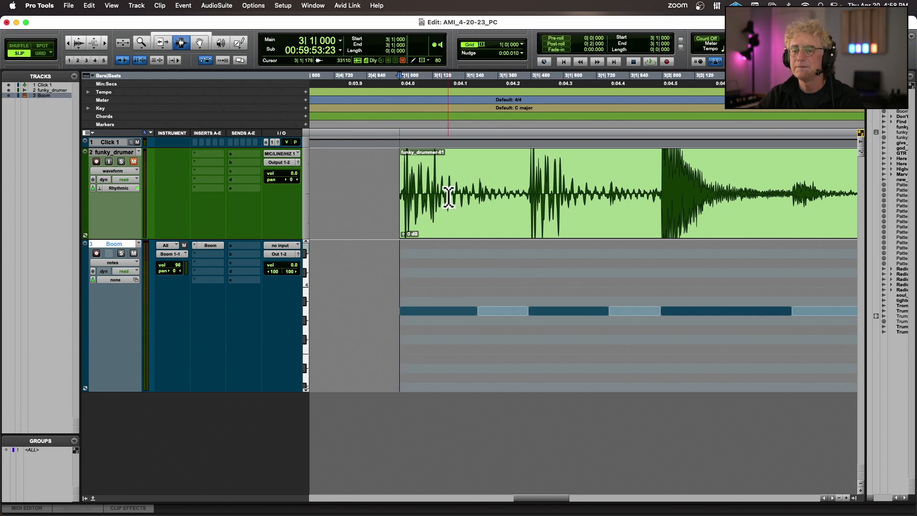
key("super+bracketright")
key("super+bracketright")
scroll(567, 245, "right", 3)
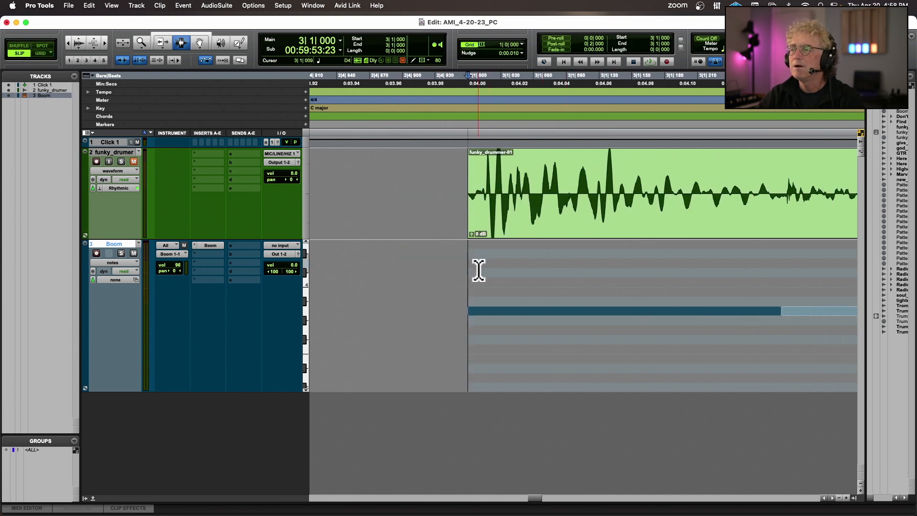
scroll(542, 298, "right", 2)
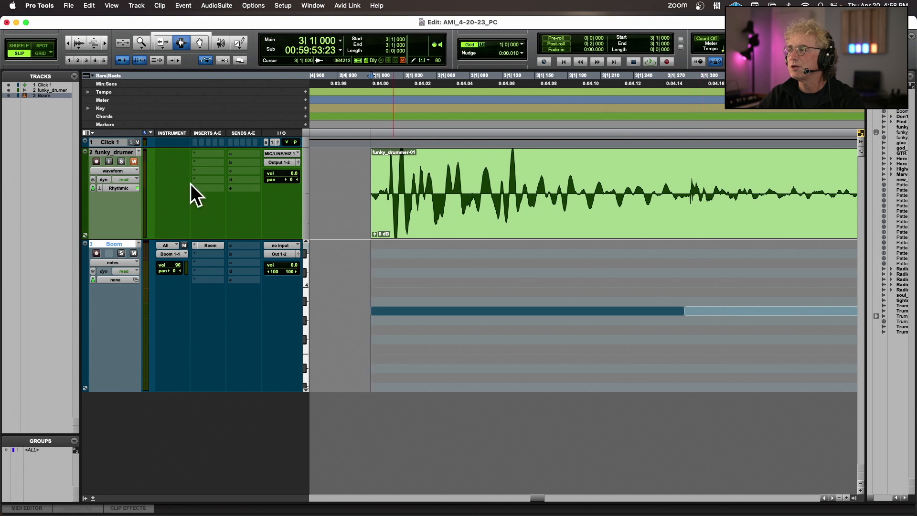
left_click(113, 172)
left_click(122, 165)
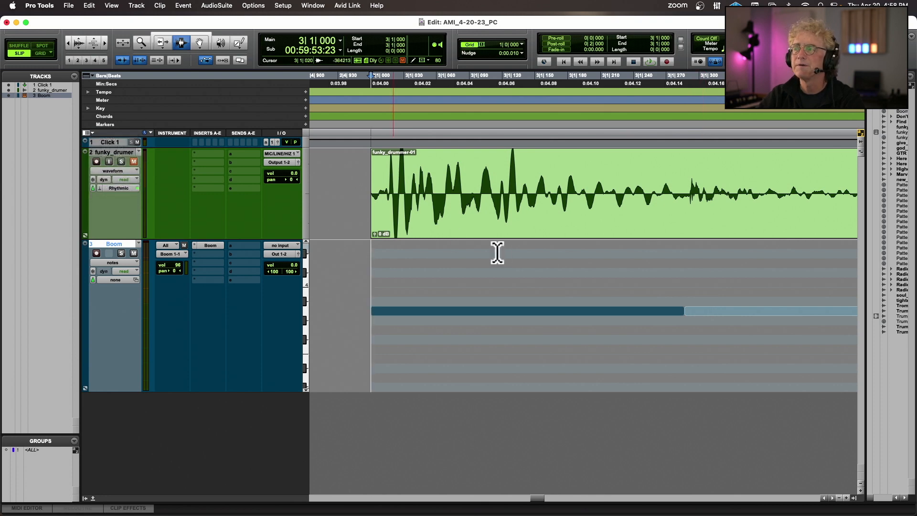
Examine along the loop how the Boom track's MIDI note starts line up with the audio's event markers
scroll(633, 273, "right", 2)
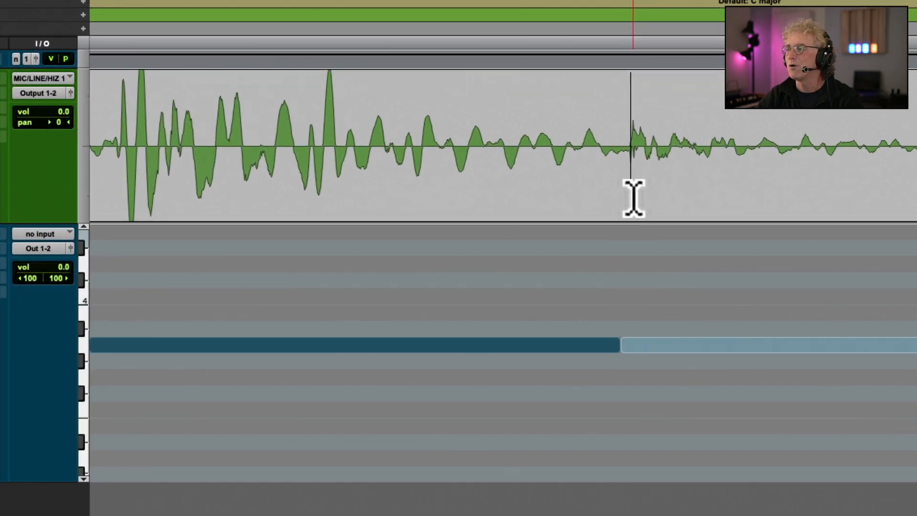
scroll(630, 198, "right", 3)
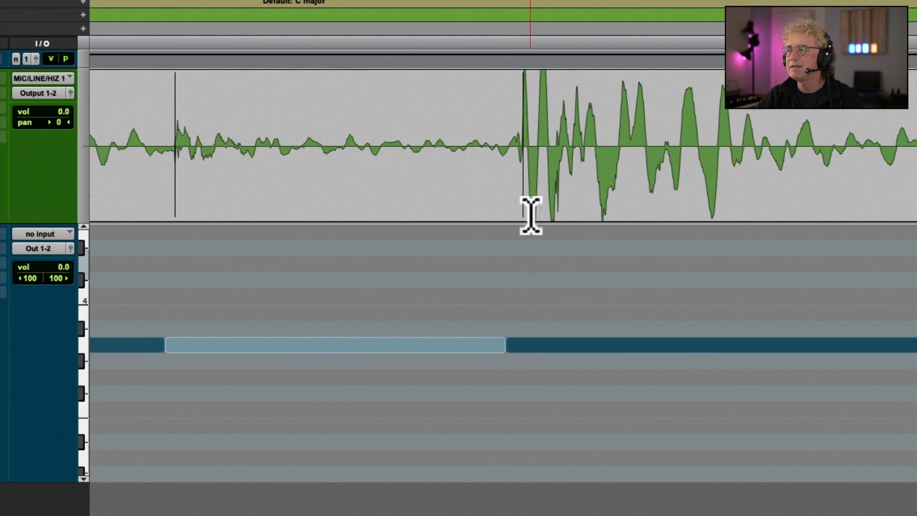
scroll(518, 327, "right", 1)
scroll(686, 257, "left", 1)
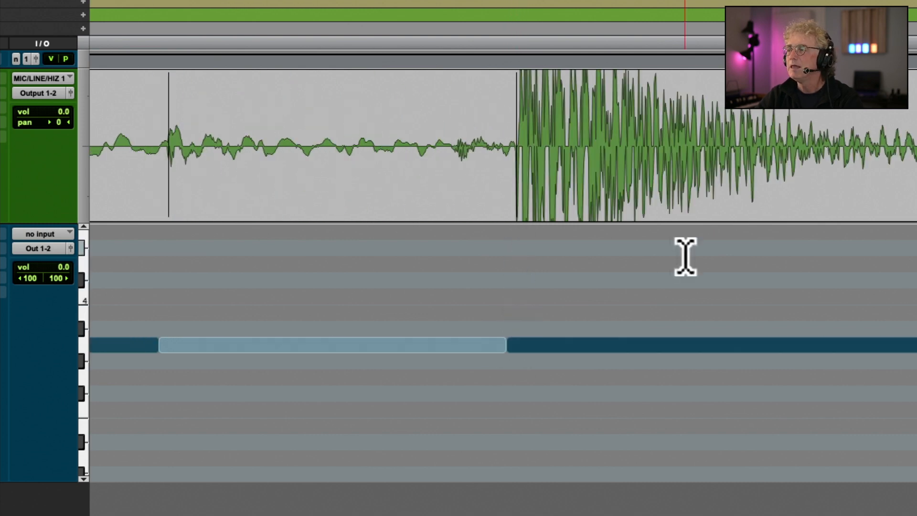
scroll(685, 257, "right", 5)
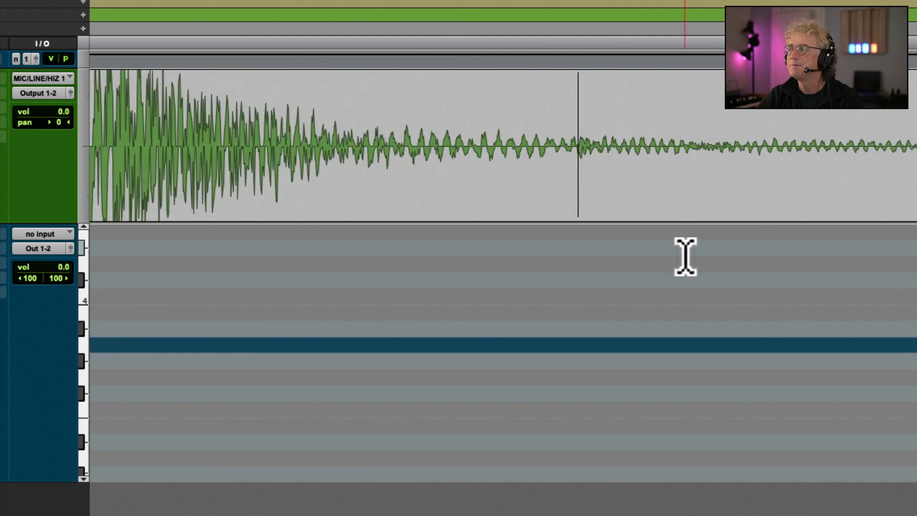
scroll(685, 256, "right", 5)
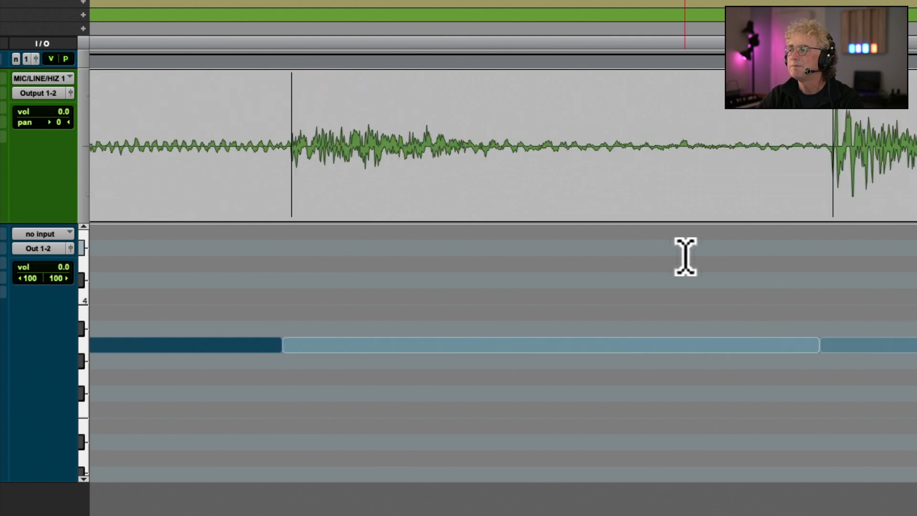
left_click(340, 193)
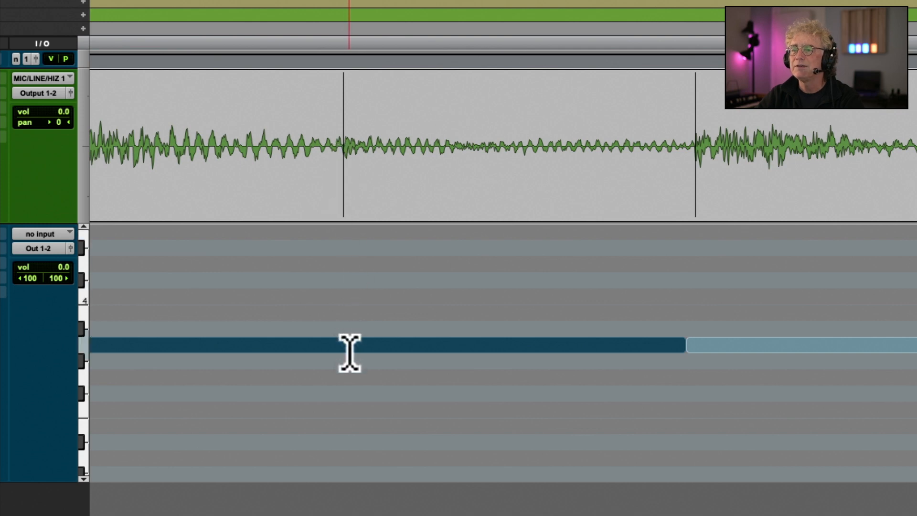
left_click(454, 338)
scroll(454, 338, "right", 10)
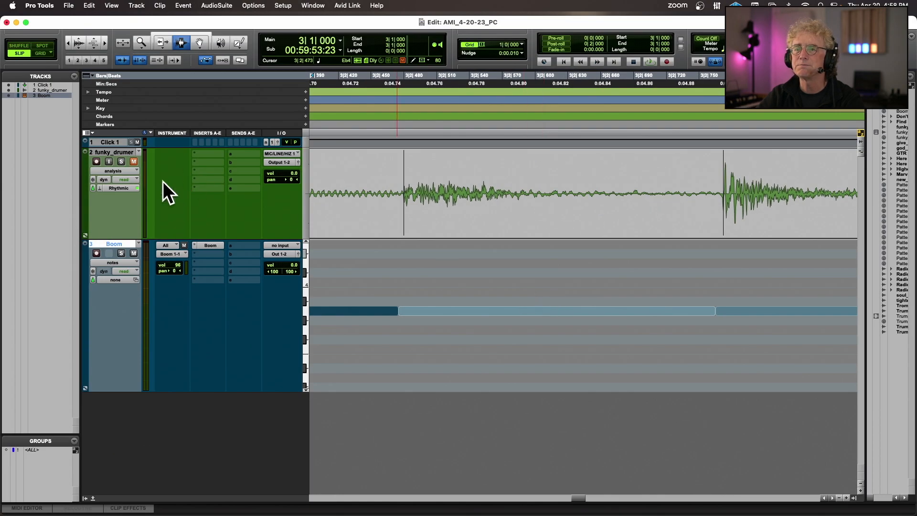
Set the funky_drummer track's view to waveform and the Boom track's view to clips
left_click(129, 170)
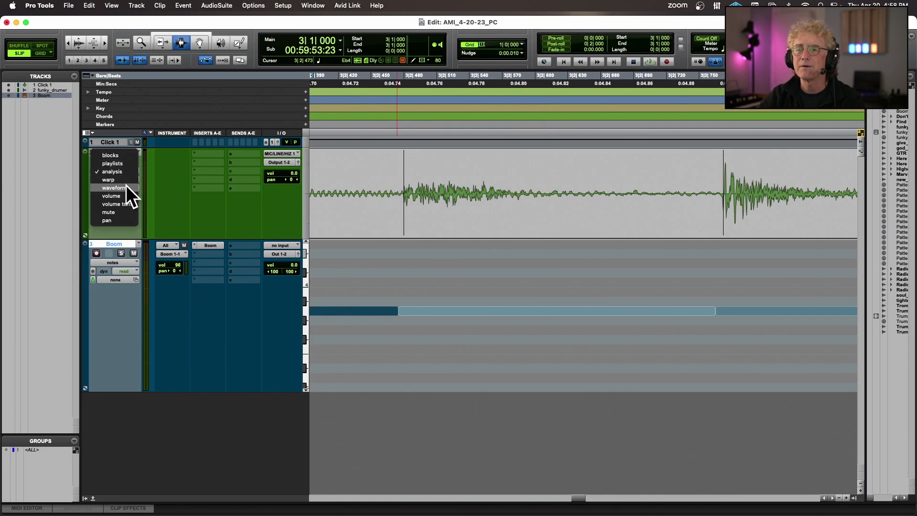
left_click(126, 187)
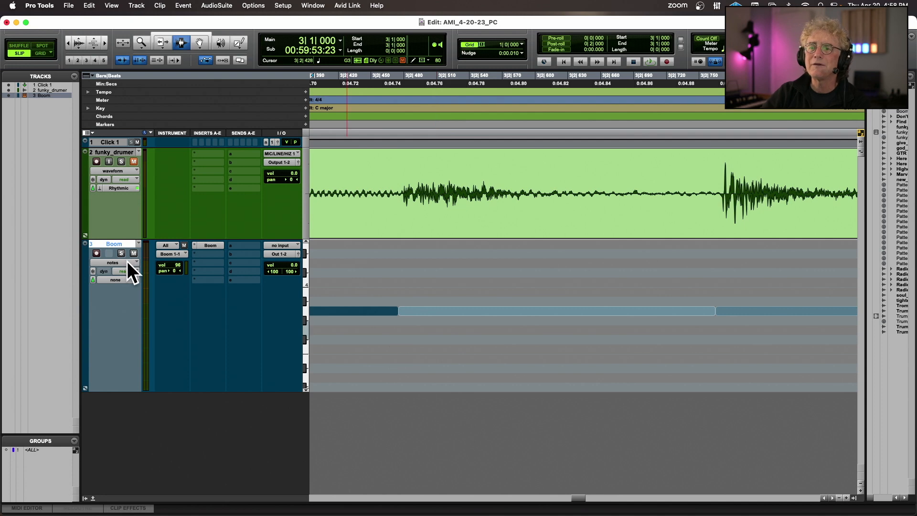
left_click(127, 261)
left_click(127, 254)
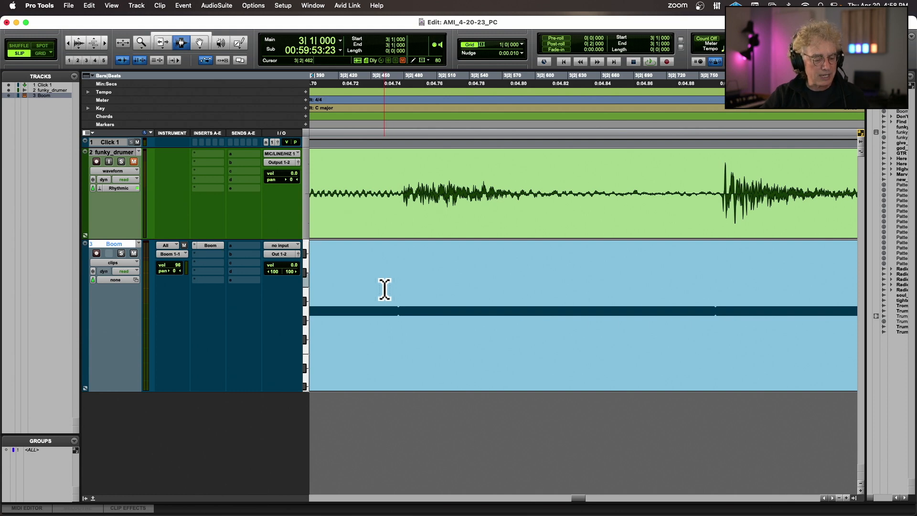
Record-enable the Boom track and audition the drum sounds and patterns in its Boom instrument window
left_click(96, 253)
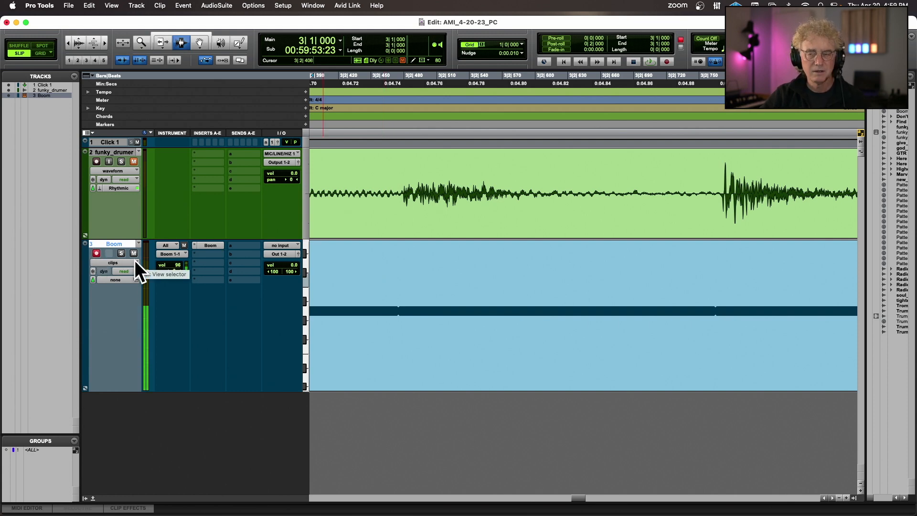
left_click(208, 245)
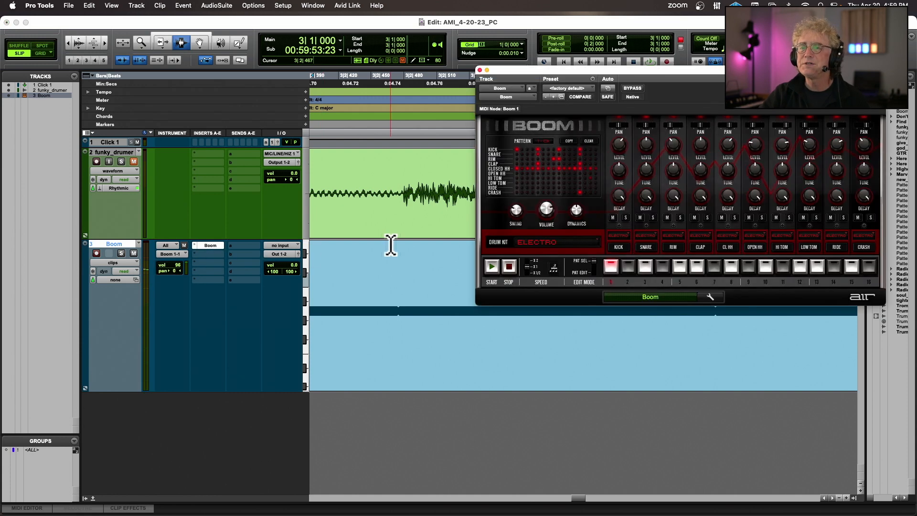
left_click_drag(632, 70, 485, 88)
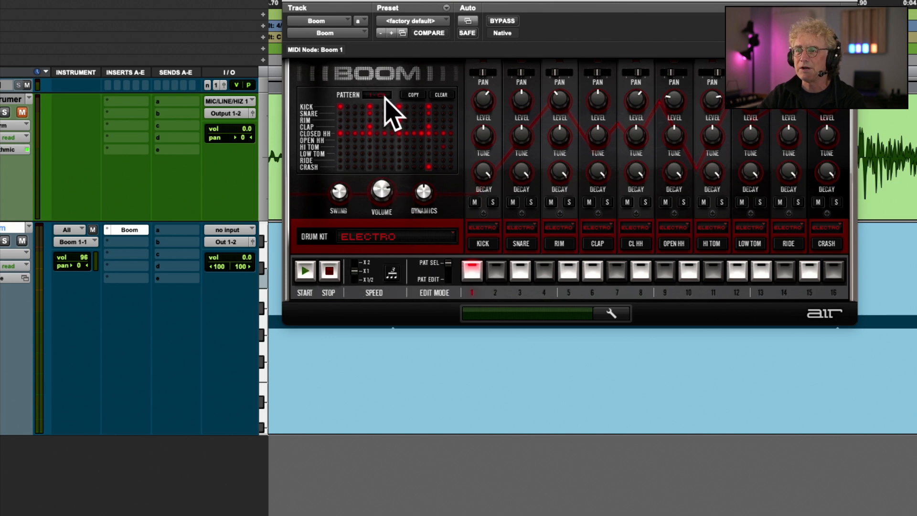
key("space")
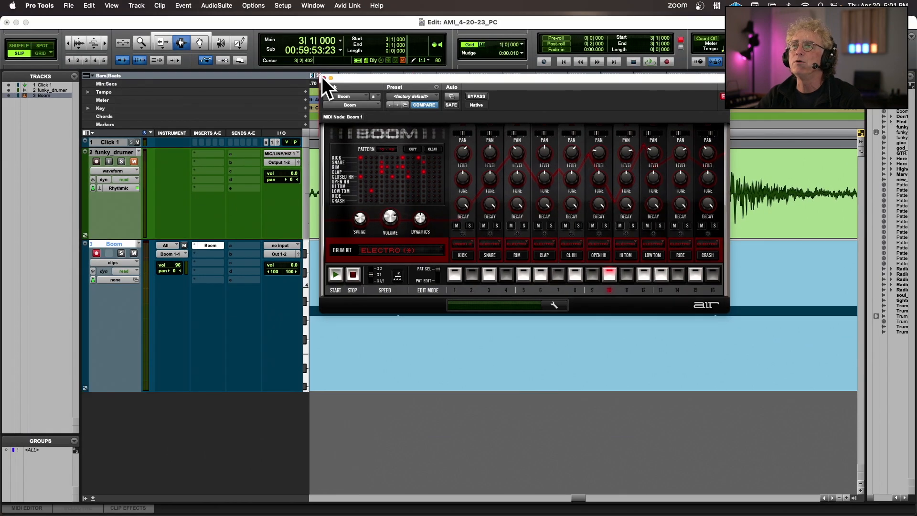
mouse_move(419, 73)
left_mouse_down()
mouse_move(418, 66)
mouse_move(420, 82)
left_mouse_up()
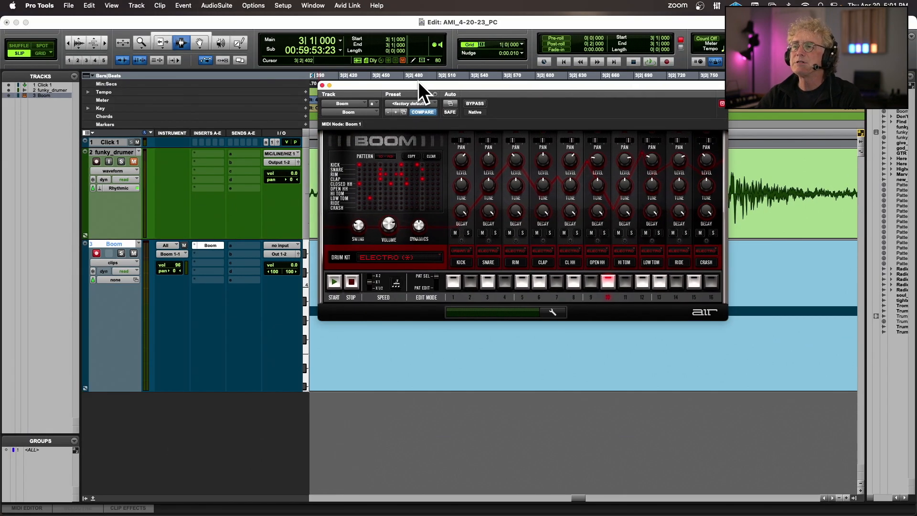
left_click(322, 85)
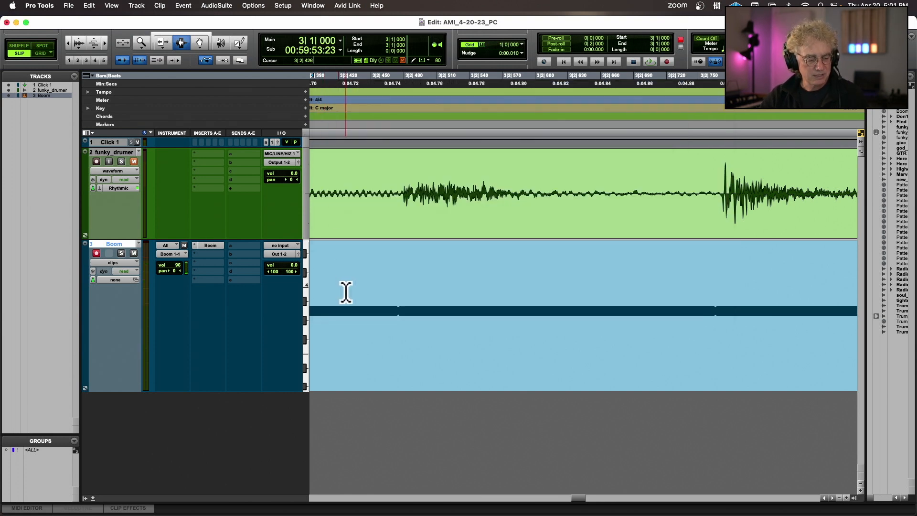
Transpose all notes of the Boom track's MIDI clip to C1
double_click(361, 300)
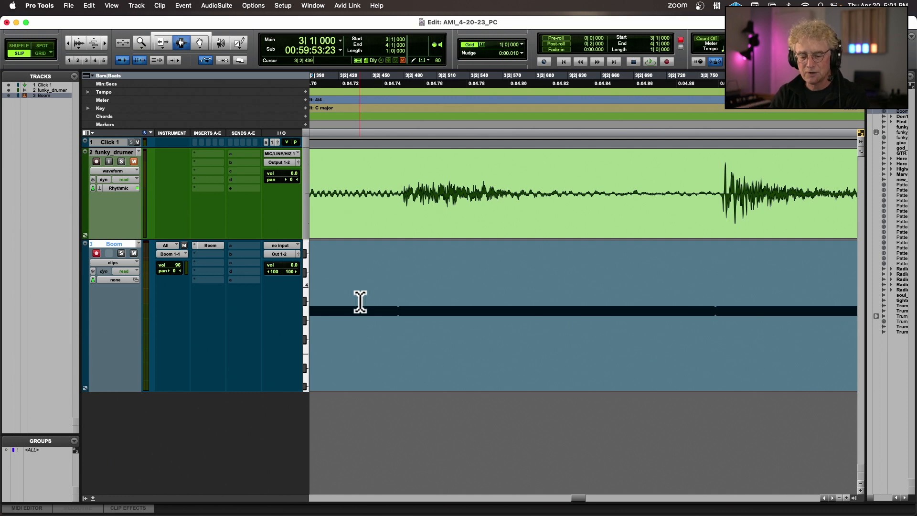
key("alt+t")
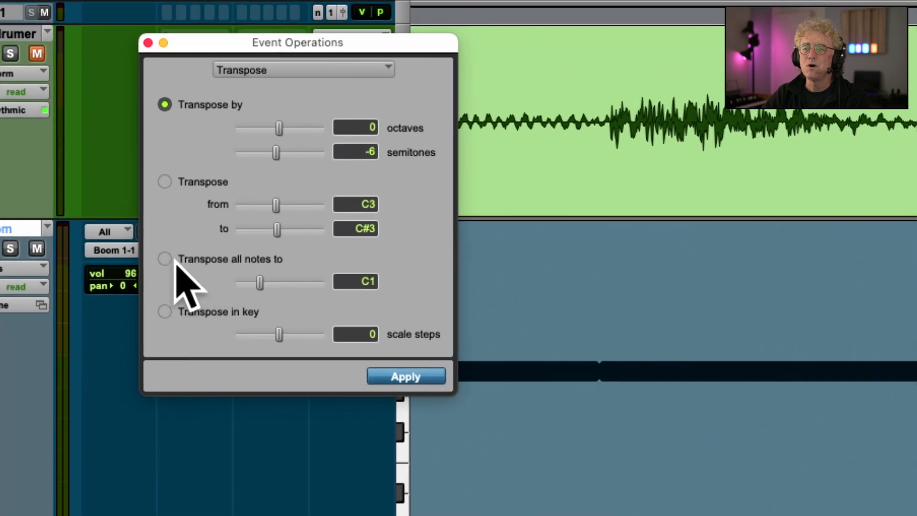
left_click(195, 259)
left_click(359, 281)
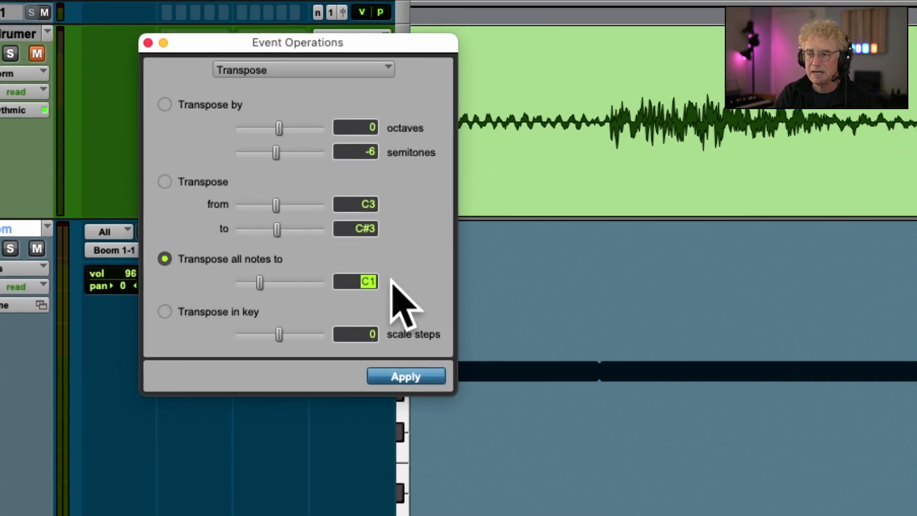
left_click(402, 376)
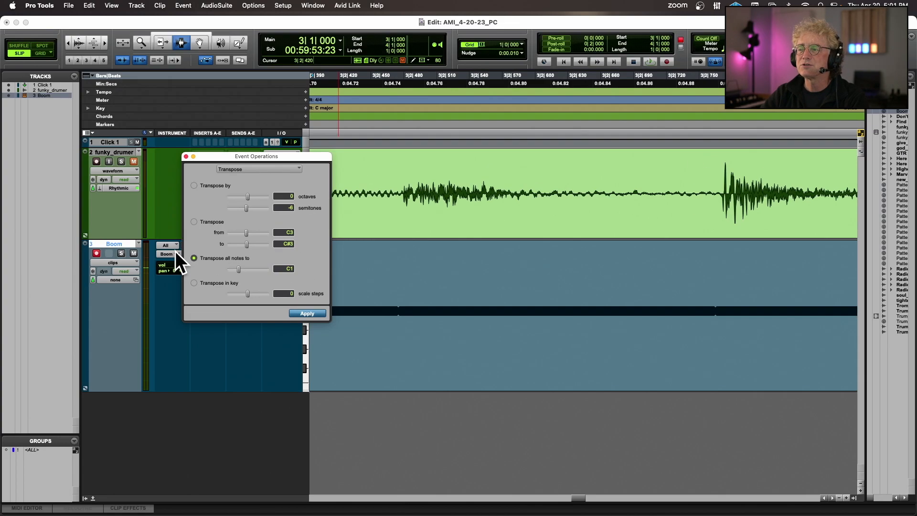
Solo the Boom track and play back the transposed notes
key("space")
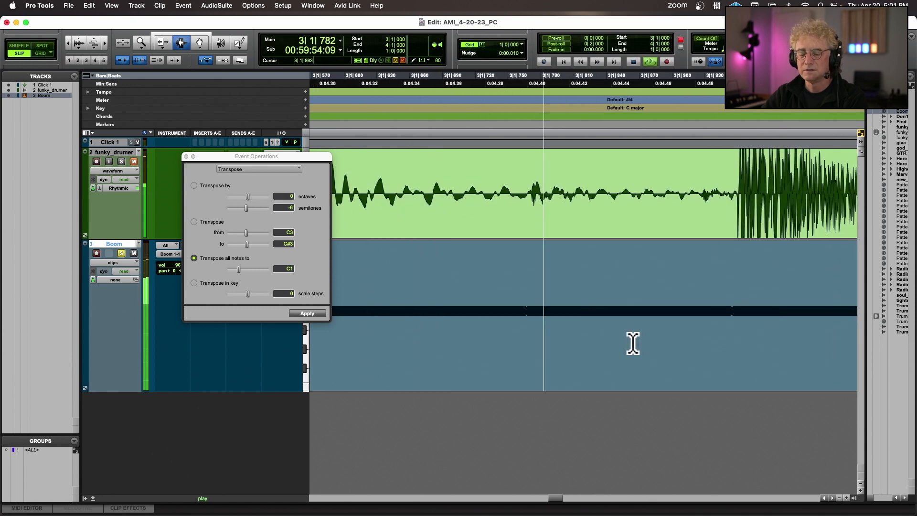
key("space")
key("super+bracketleft")
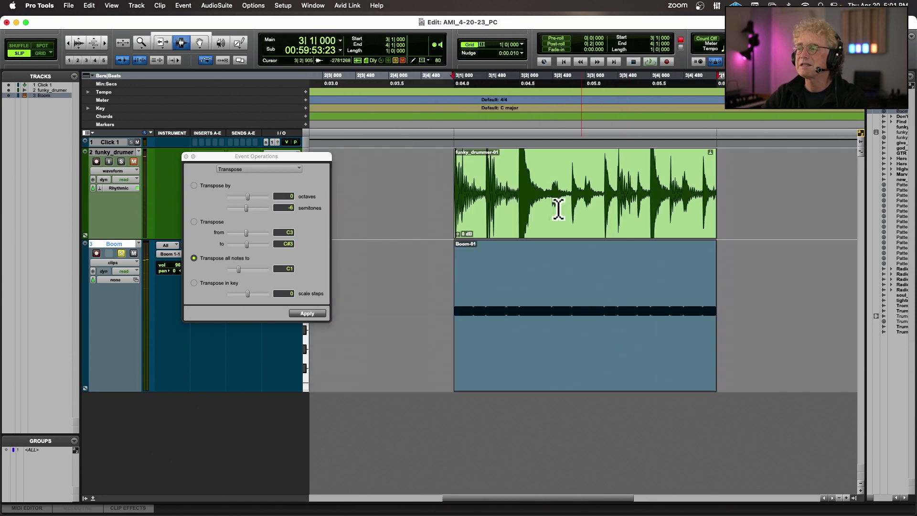
Close the Event Operations window and set the Boom track's view to notes
left_click(186, 157)
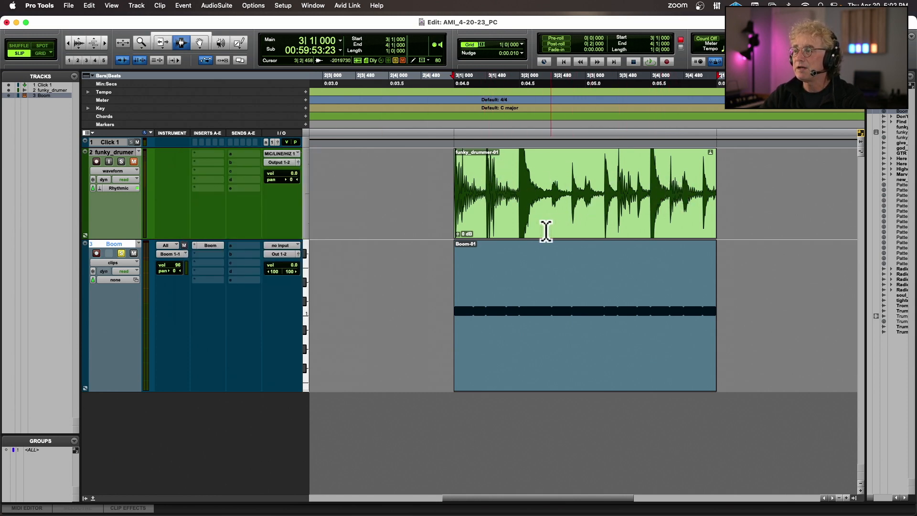
left_click(122, 263)
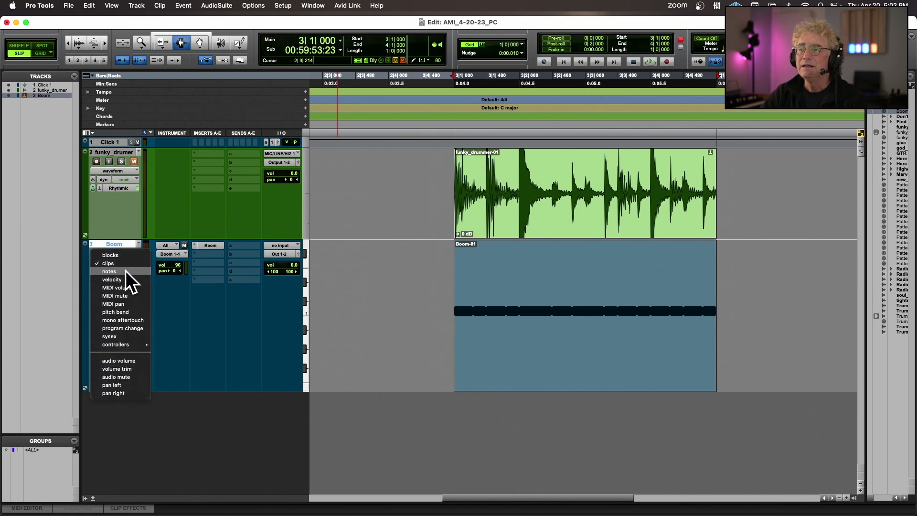
left_click(126, 271)
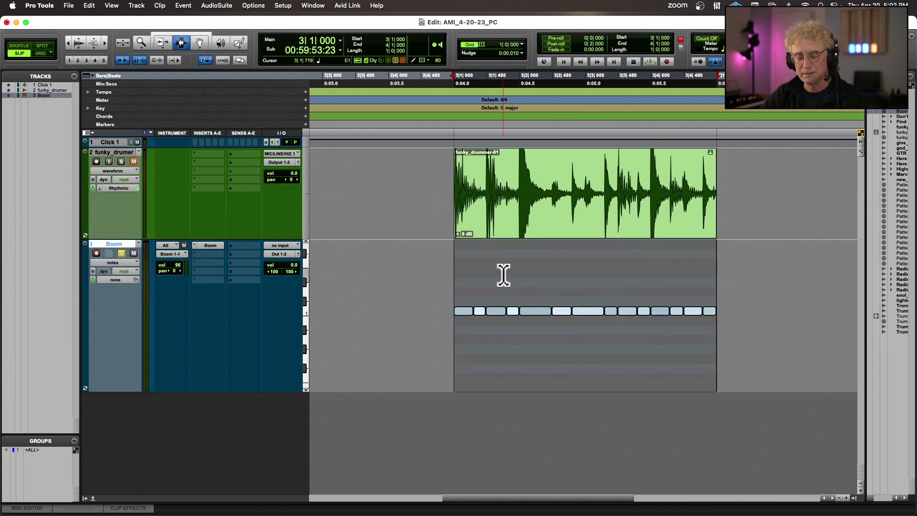
Play the original loop with the Boom track muted and funky_drummer unmuted, and switch to the Grabber tool
key("super+bracketright")
key("super+bracketright")
key("super+bracketright")
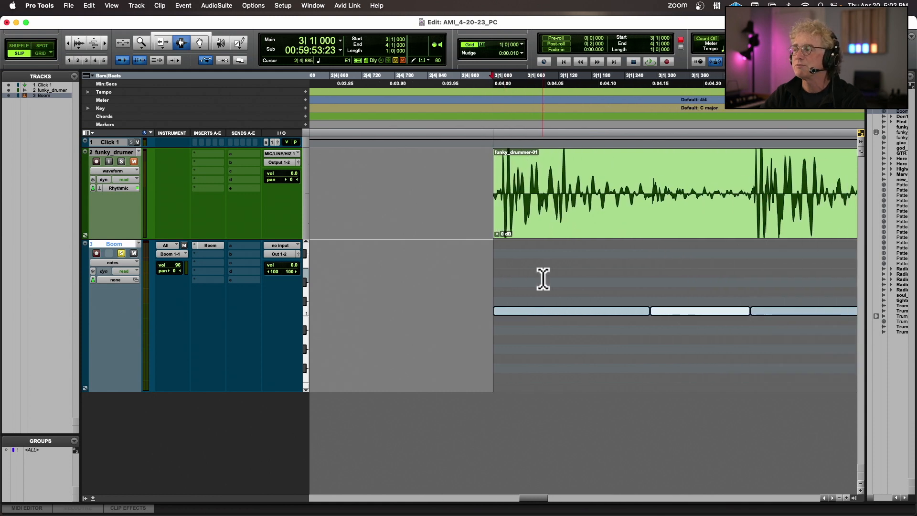
scroll(544, 278, "right", 5)
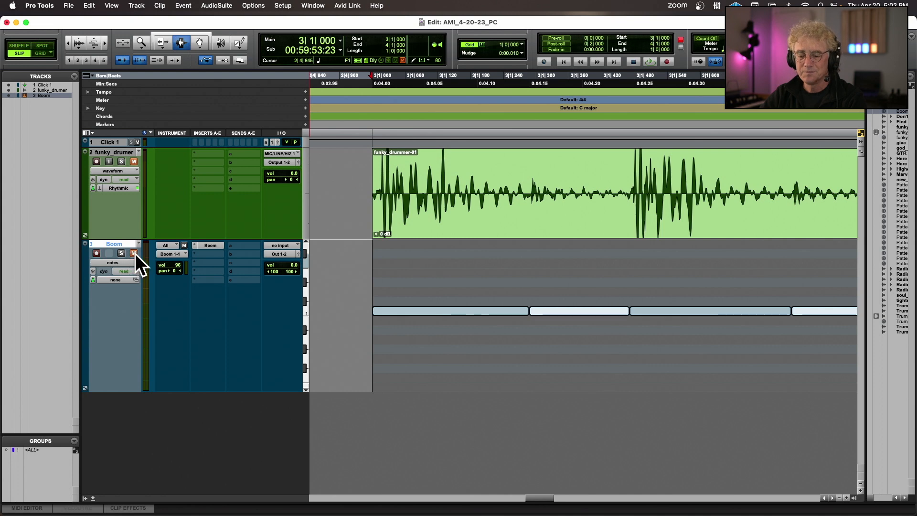
key("super+bracketleft")
key("super+bracketleft")
scroll(403, 269, "right", 7)
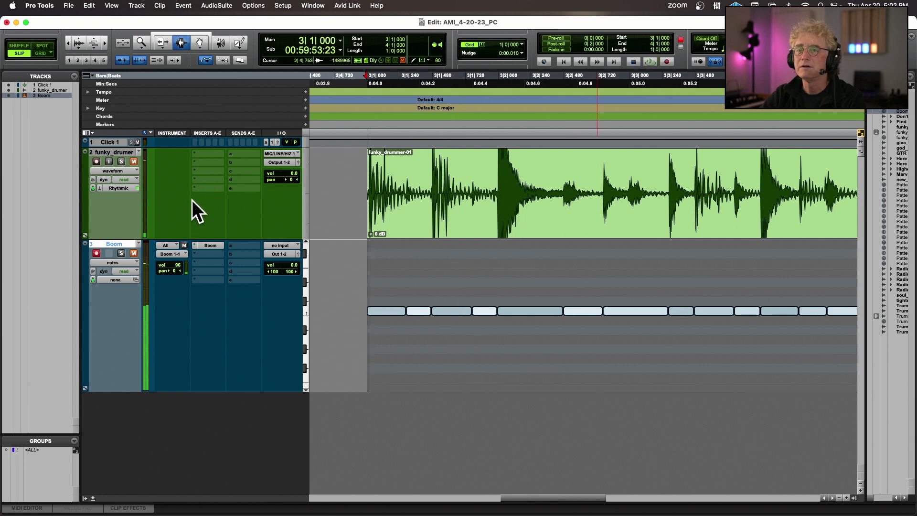
key("space")
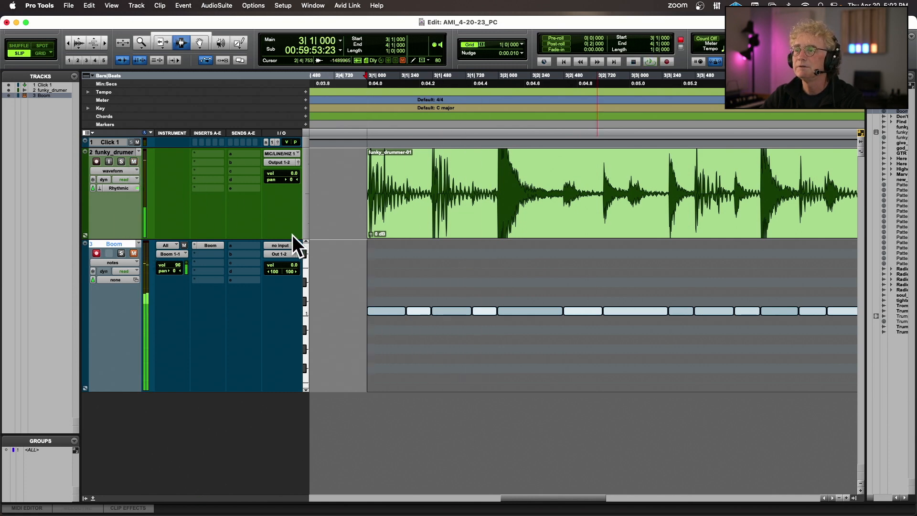
key("space")
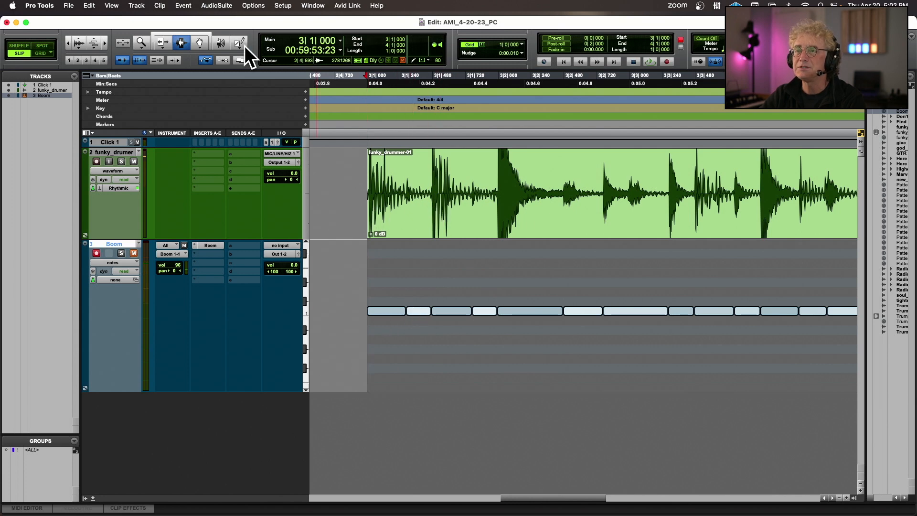
left_click(194, 44)
left_click(420, 311)
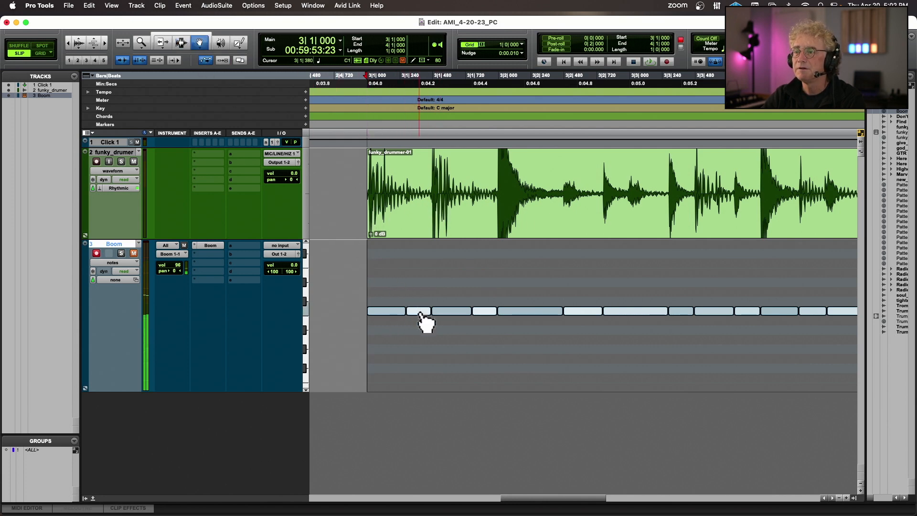
key("Delete")
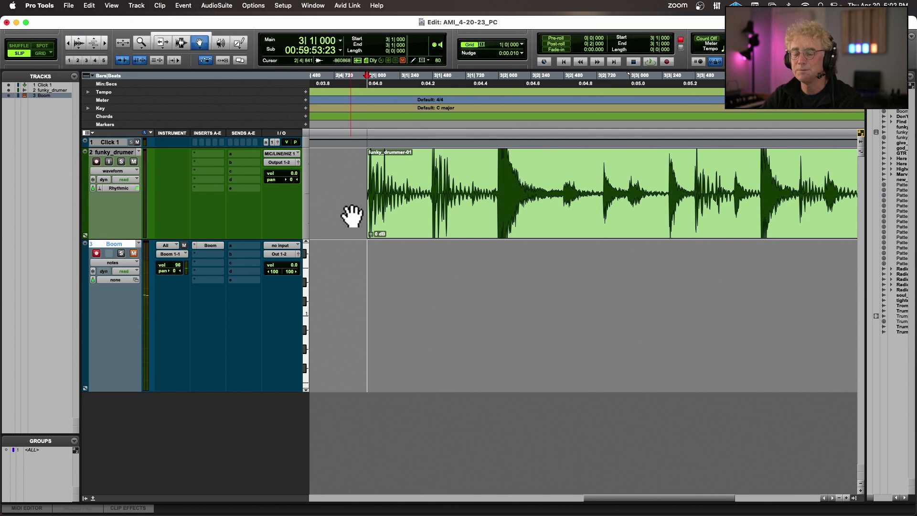
key("super+z")
Delete only the second MIDI note in the Boom clip and play the audio loop from just before bar 3
left_click(421, 311)
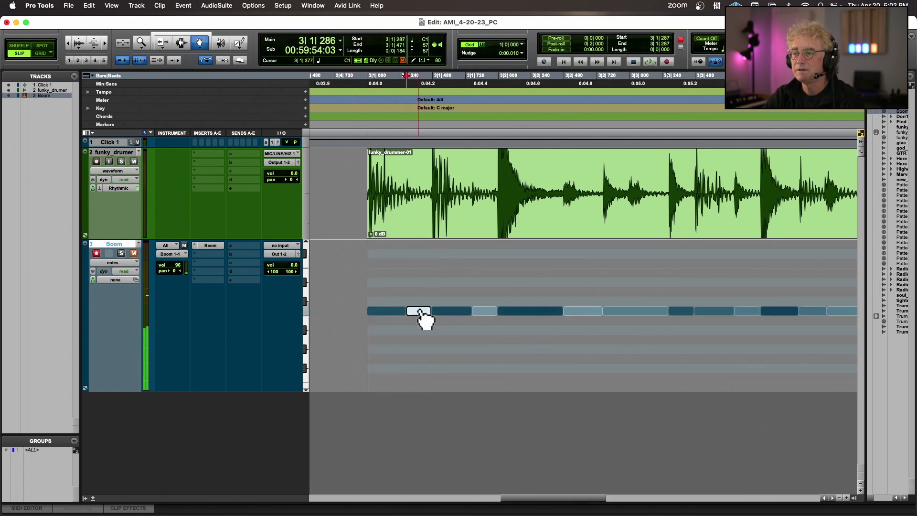
key("Delete")
left_click(360, 122)
key("space")
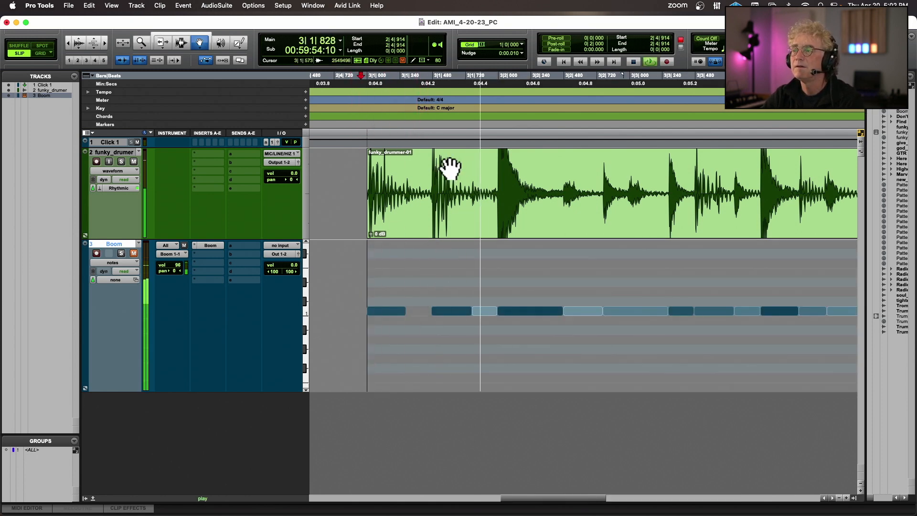
key("space")
Delete the clip's original fourth, fifth and sixth MIDI notes, the consecutive ones around beat 2
left_click(443, 310)
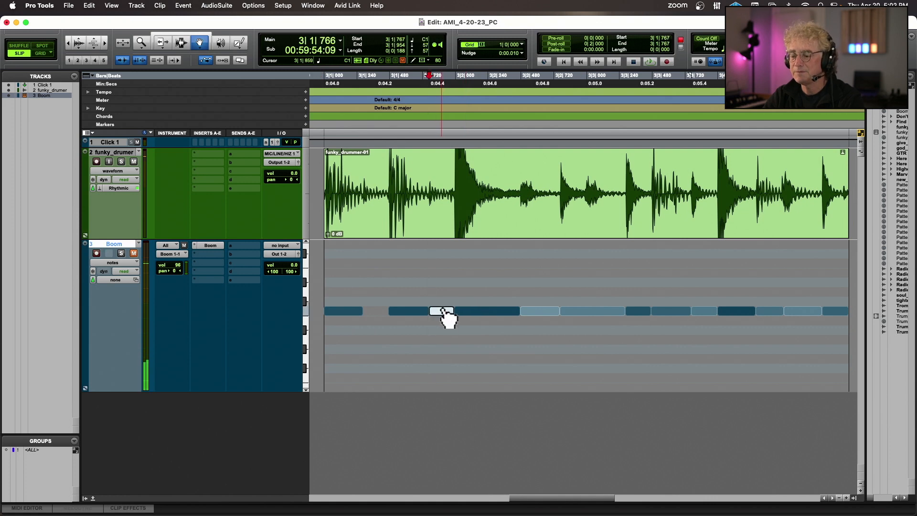
key("Delete")
left_click(459, 311)
key("Delete")
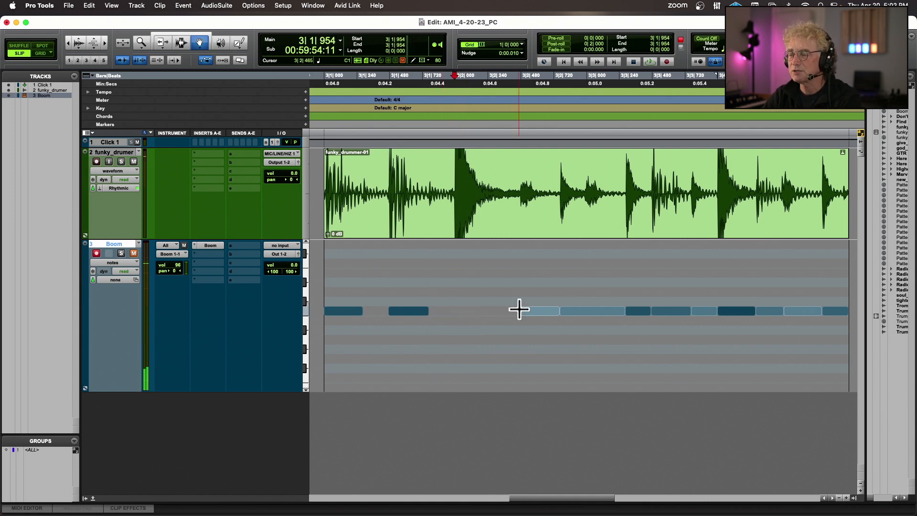
left_click(549, 312)
key("Delete")
Play the loop from just before beat 2 and delete the original seventh, eighth and tenth MIDI notes around beat 3
left_click(454, 132)
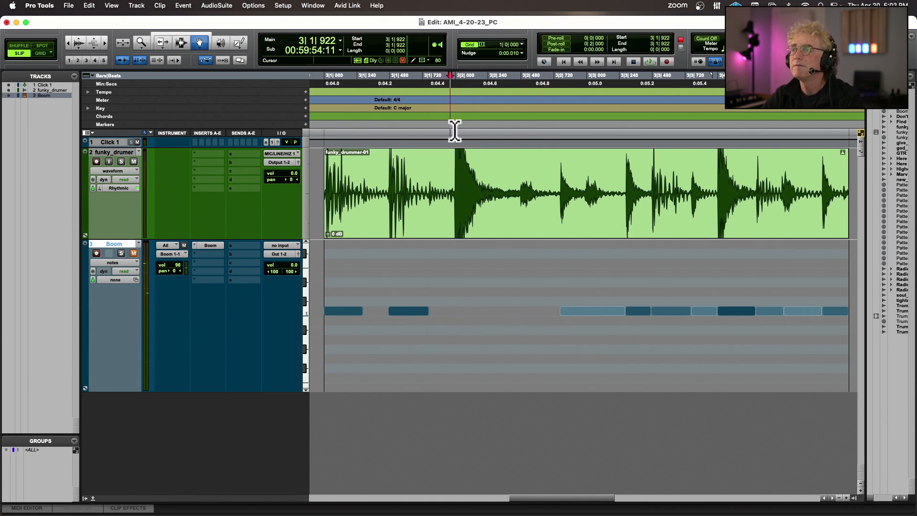
key("space")
key("space")
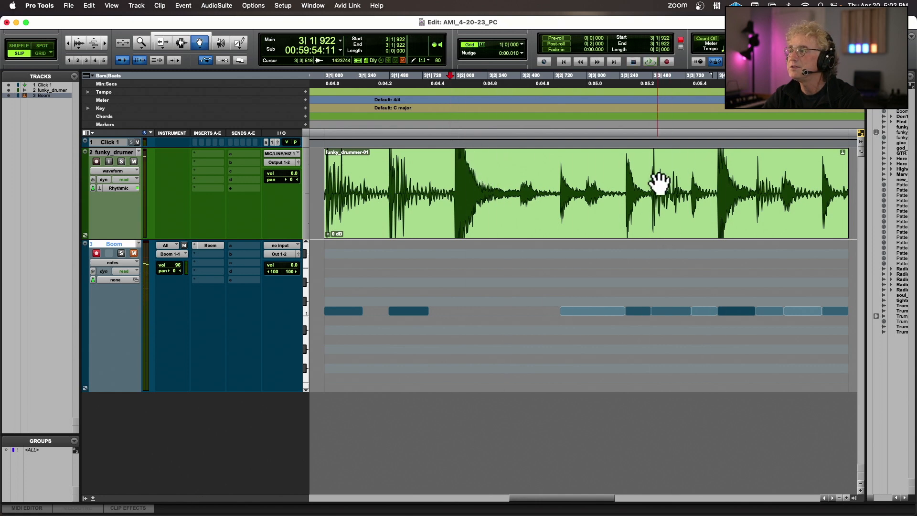
left_click(640, 311)
key("Delete")
left_click(616, 311)
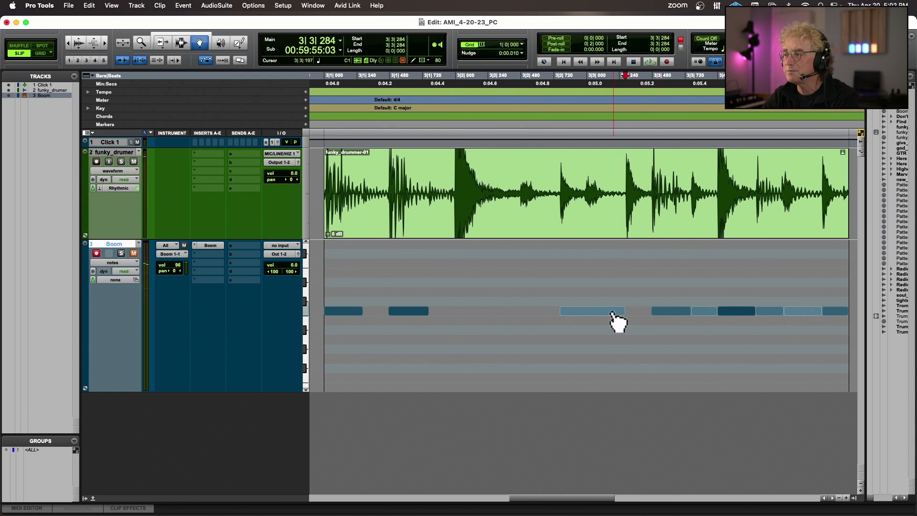
key("Delete")
left_click(697, 316)
scroll(686, 262, "right", 5)
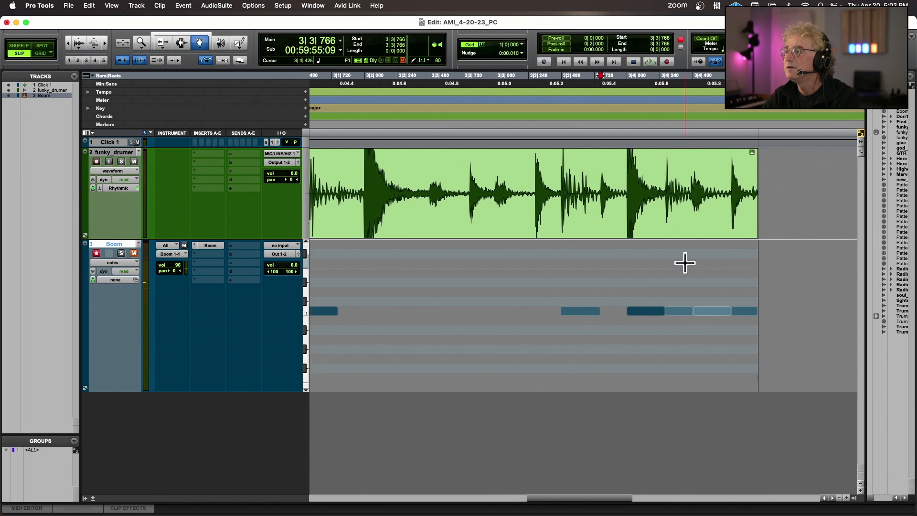
Play the loop from just before beat 4 and delete the MIDI note on beat 4
left_click(482, 128)
key("space")
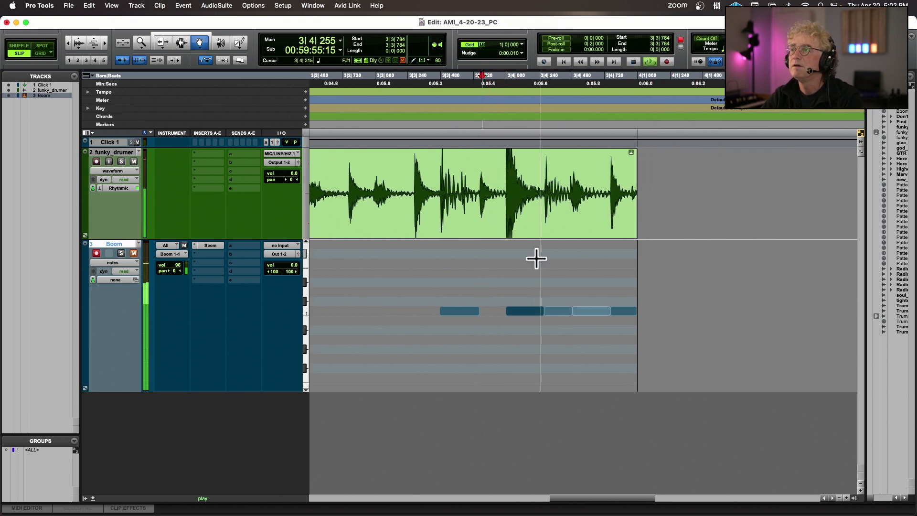
key("space")
key("Delete")
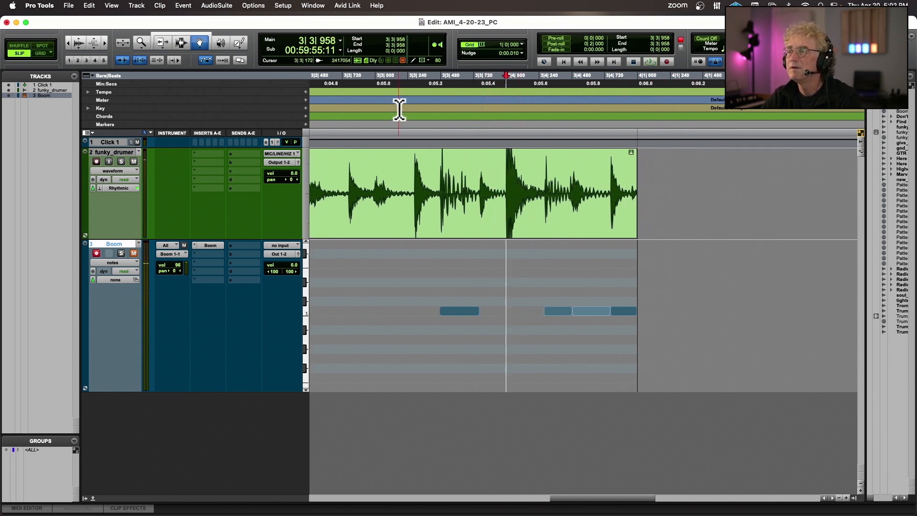
Play the loop from just after beat 3 and delete the last two MIDI notes in the Boom clip
left_click(402, 109)
key("space")
left_click(406, 115)
key("space")
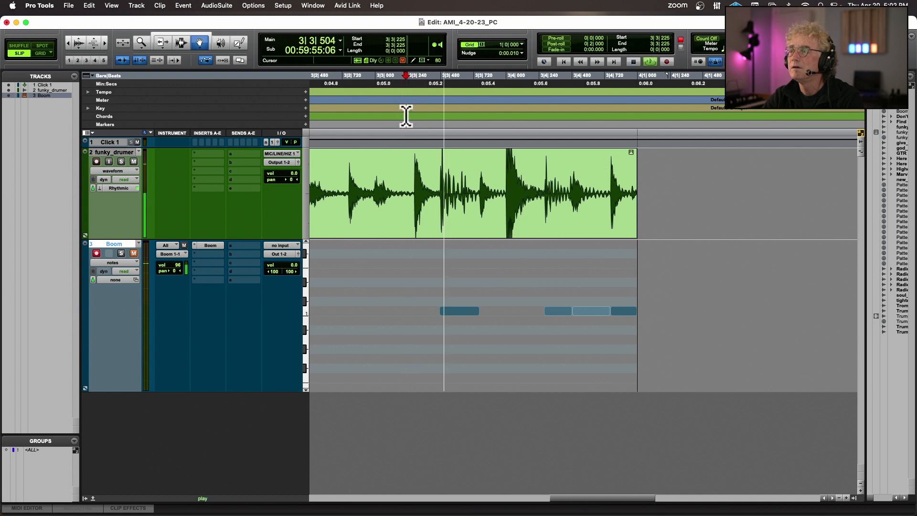
key("space")
left_click(587, 313)
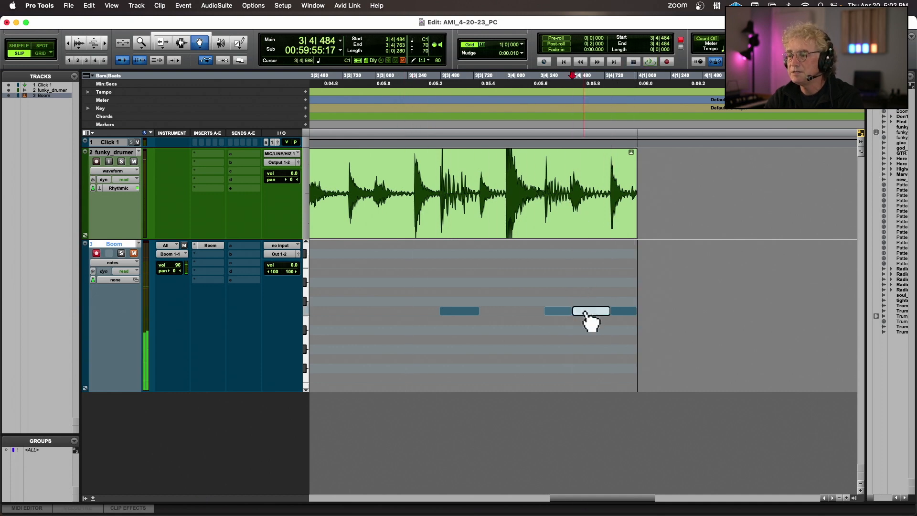
key("Delete")
left_click(621, 313)
key("Delete")
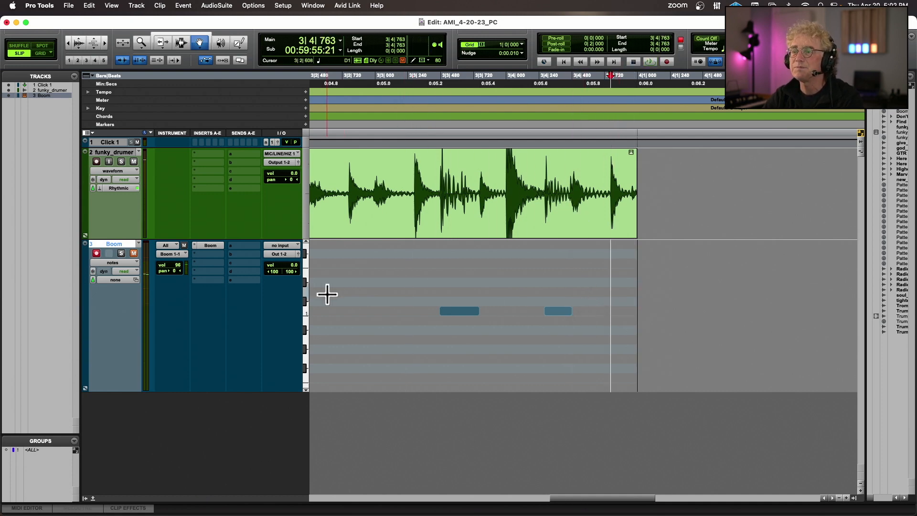
Zoom the timeline out and switch the Boom track from notes view to clips view
key("r")
key("r")
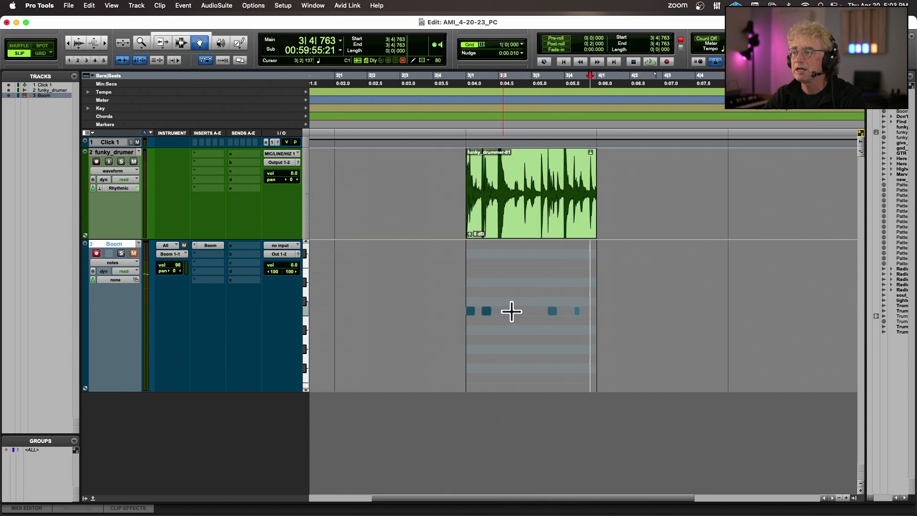
left_click(119, 263)
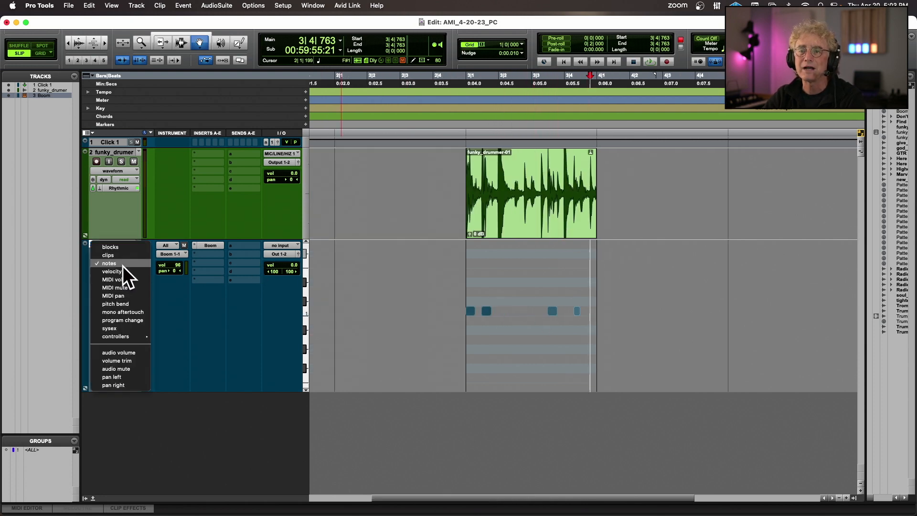
left_click(124, 255)
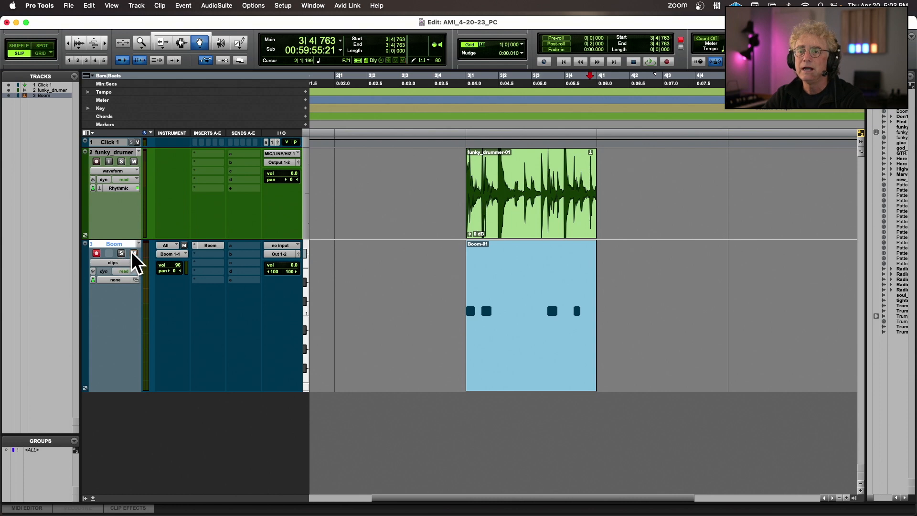
Play both tracks from just before bar 3, and select the funky_drummer clip to play it as a loop
left_click(464, 125)
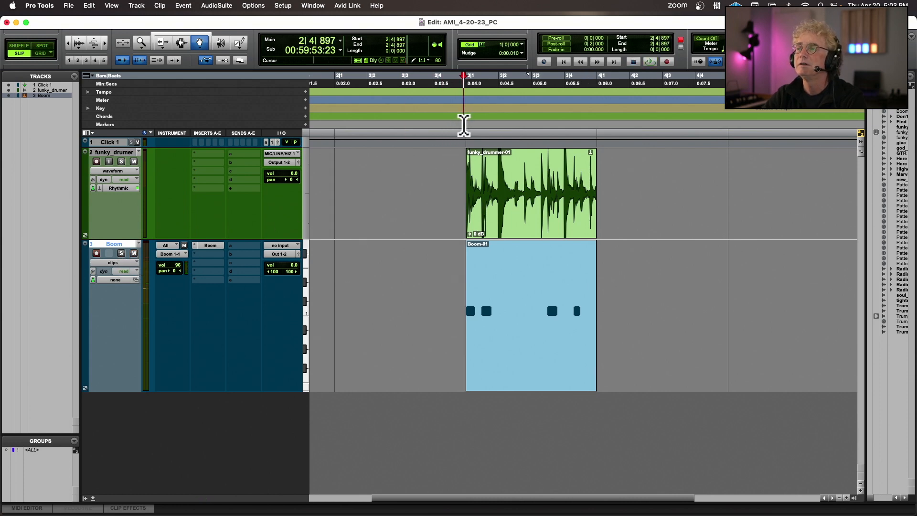
key("space")
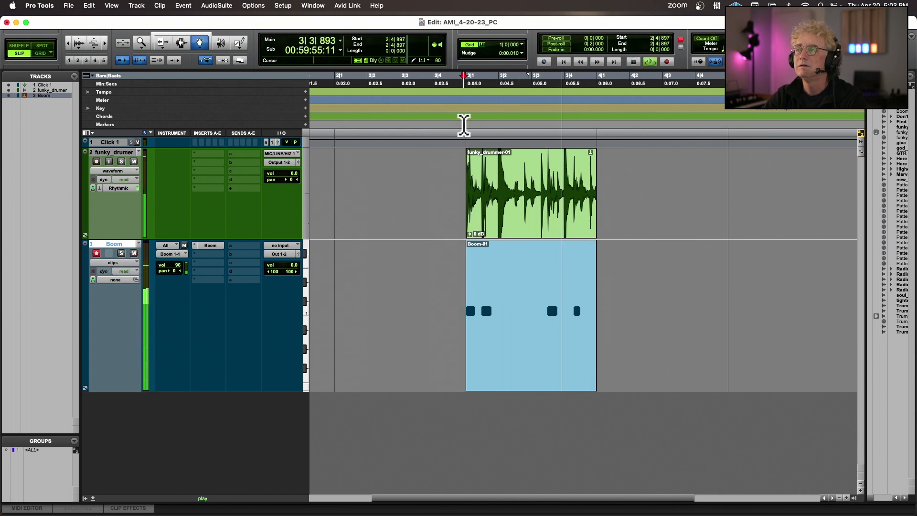
key("space")
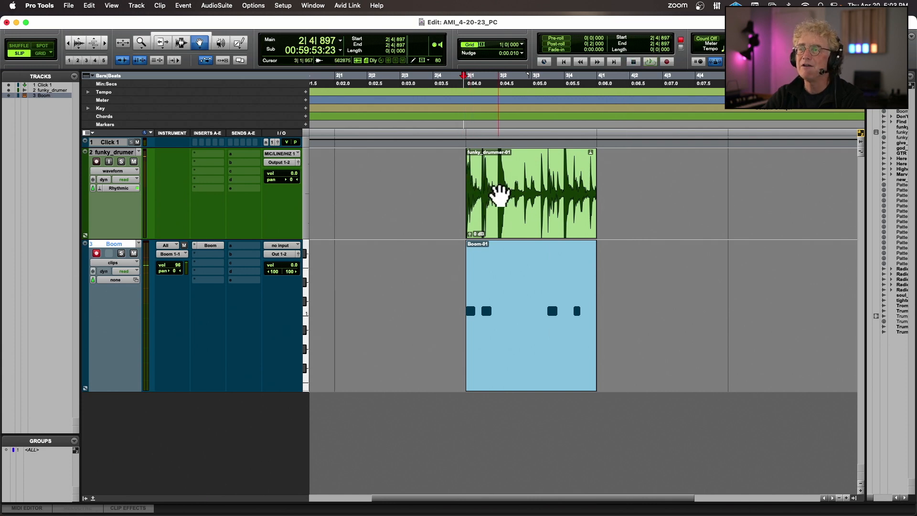
left_click(499, 193)
key("space")
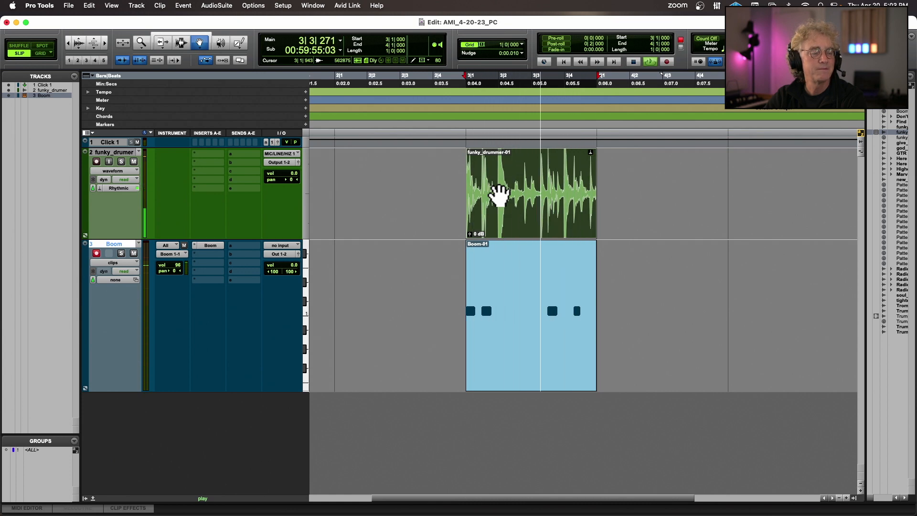
key("space")
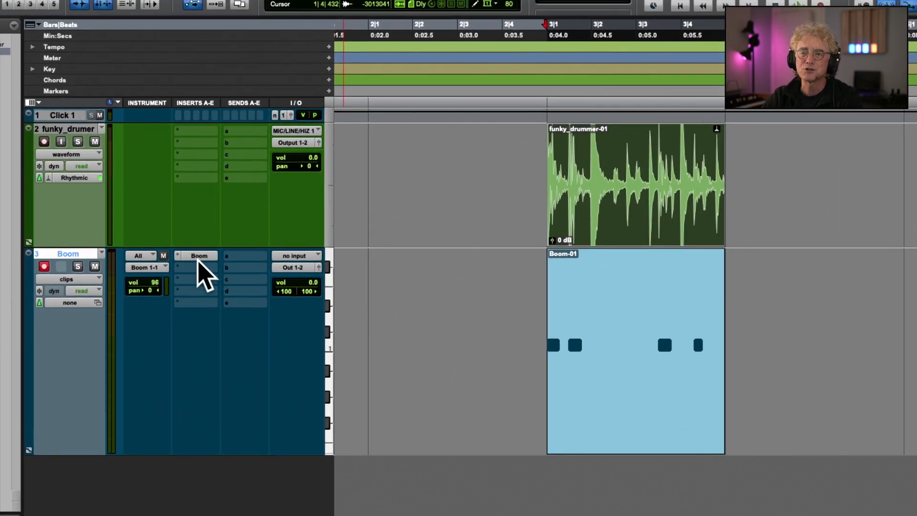
Insert the Avid EQ3 1-Band (mono) plug-in on the funky_drummer track, move its window clear of the clips and solo the track
left_click(189, 131)
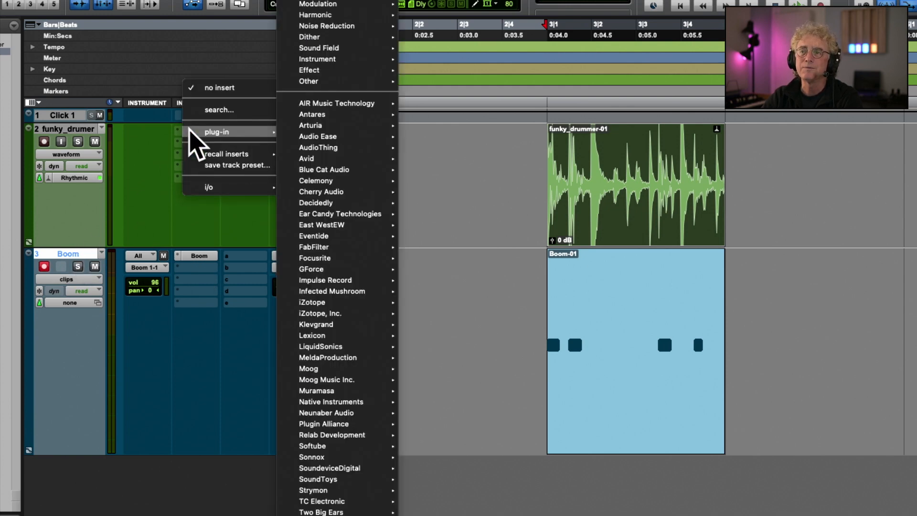
mouse_move(327, 159)
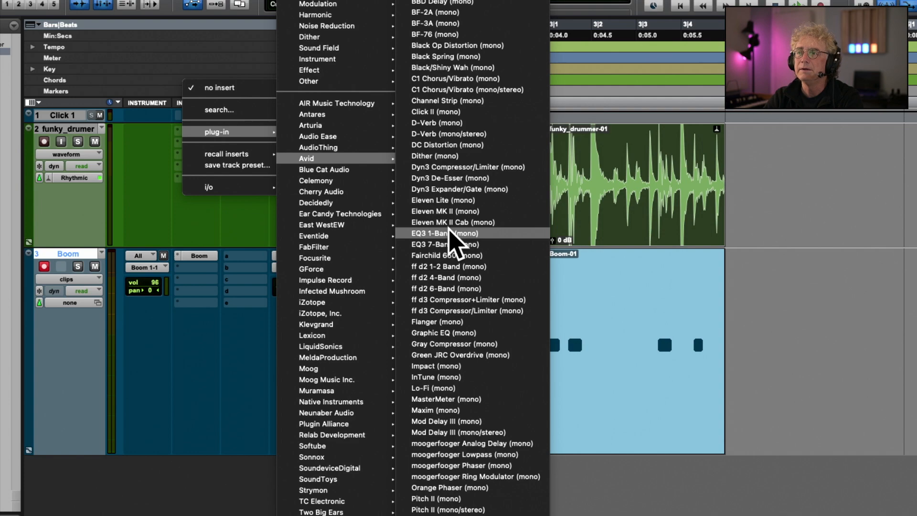
left_click(449, 233)
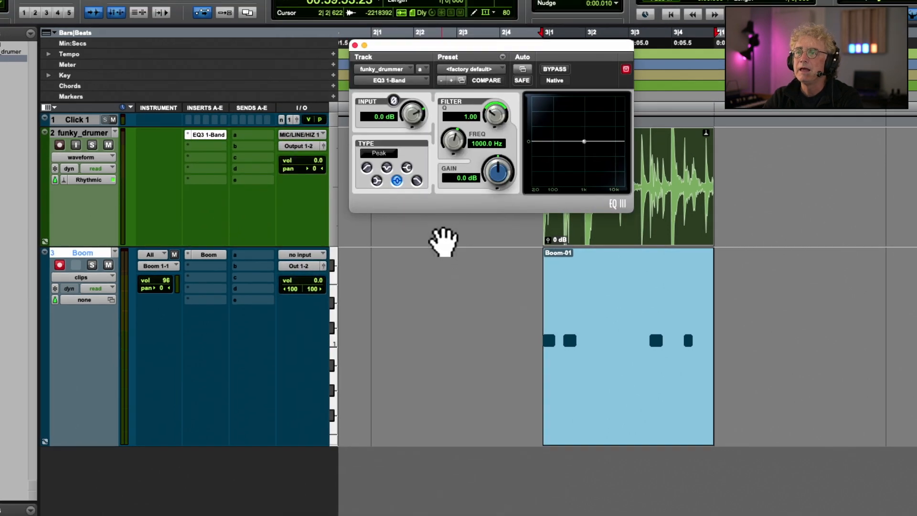
left_click_drag(493, 48, 453, 137)
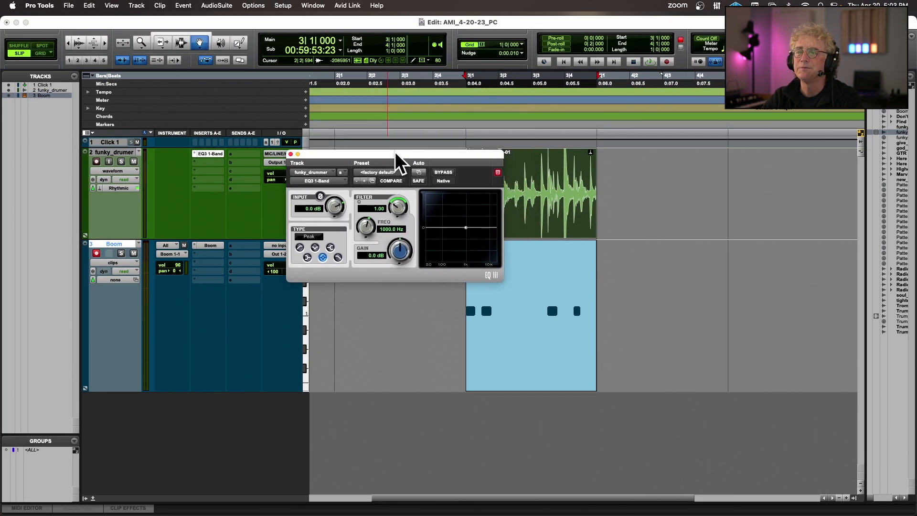
left_click_drag(400, 160, 345, 117)
left_click(121, 162)
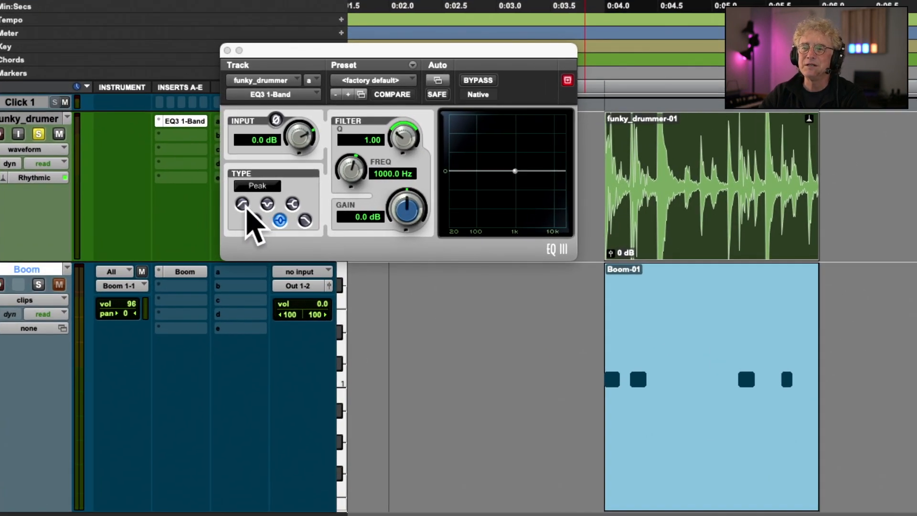
Set the EQ3 1-Band to a High-Pass filter with its frequency at 222.8 Hz
left_click(243, 204)
left_click_drag(515, 180, 489, 180)
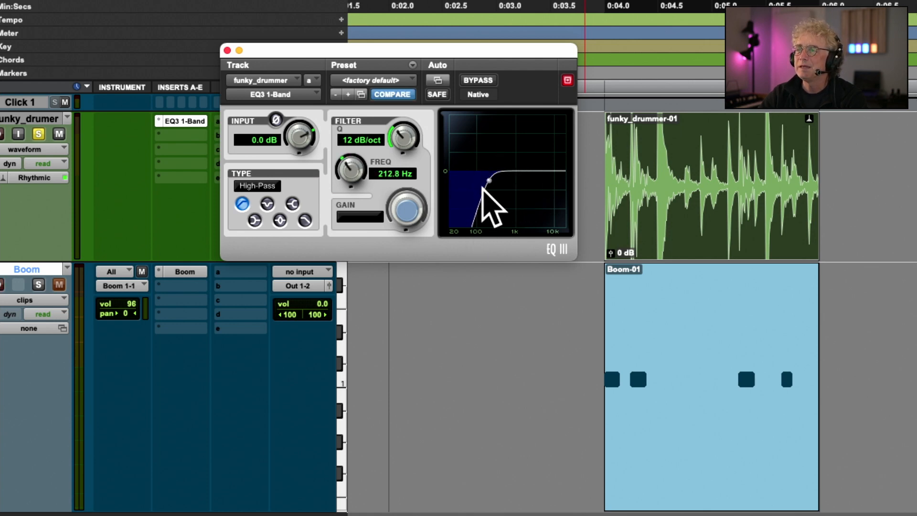
left_click_drag(487, 181, 476, 181)
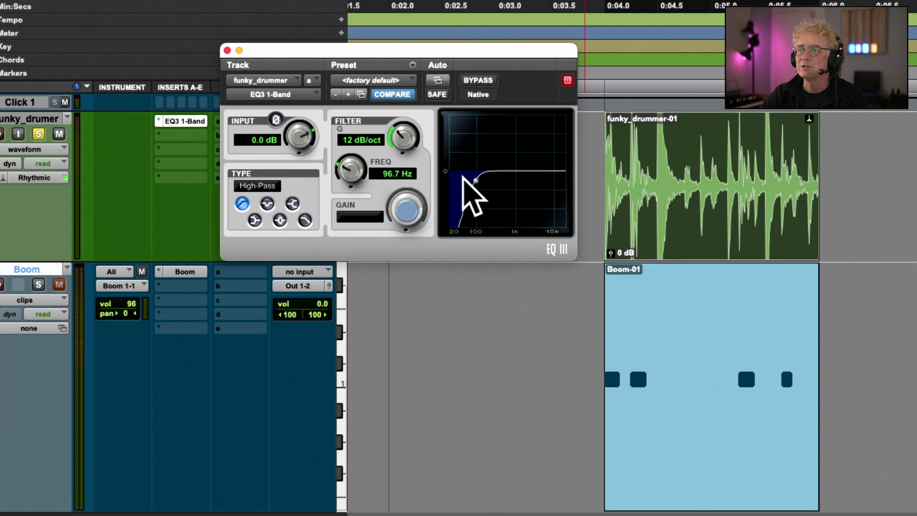
mouse_move(475, 181)
left_mouse_down()
mouse_move(449, 182)
mouse_move(490, 180)
left_mouse_up()
Play the filtered loop, unsolo the funky_drummer track to hear it with Boom, and close the EQ window
key("space")
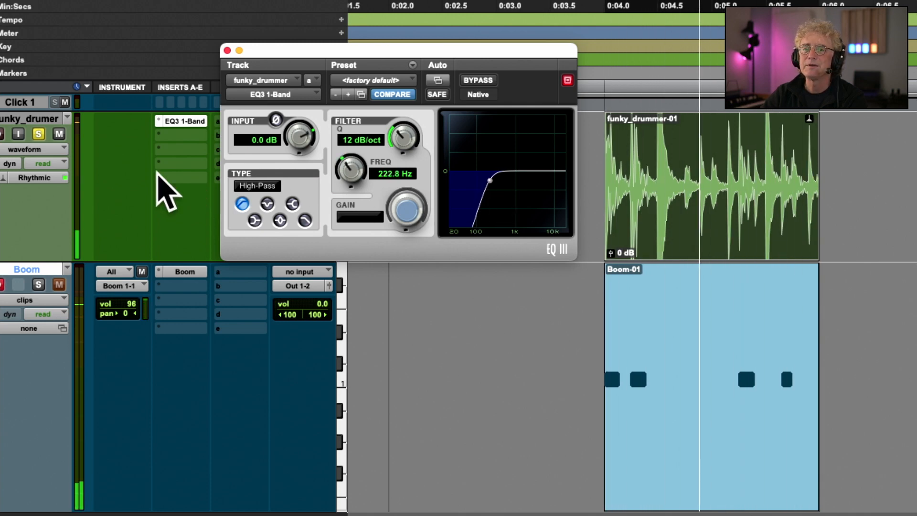
left_click(39, 134)
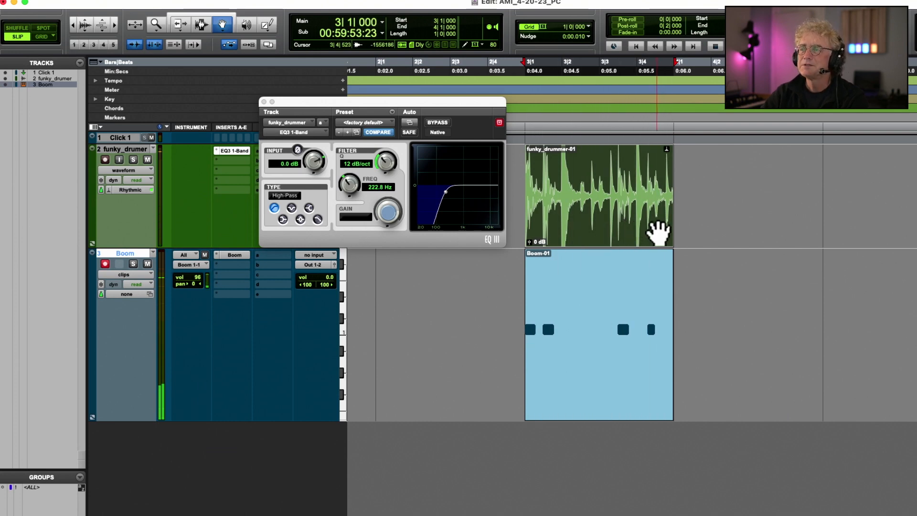
key("space")
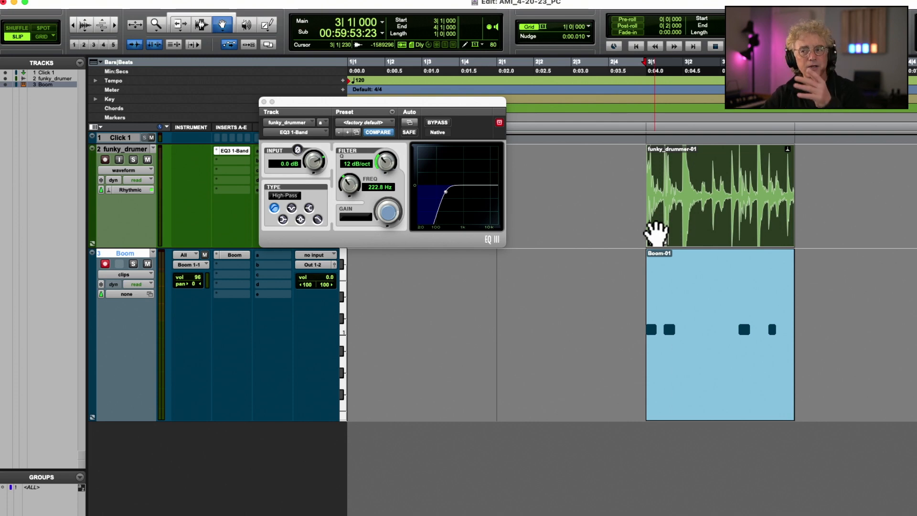
scroll(656, 234, "right", 2)
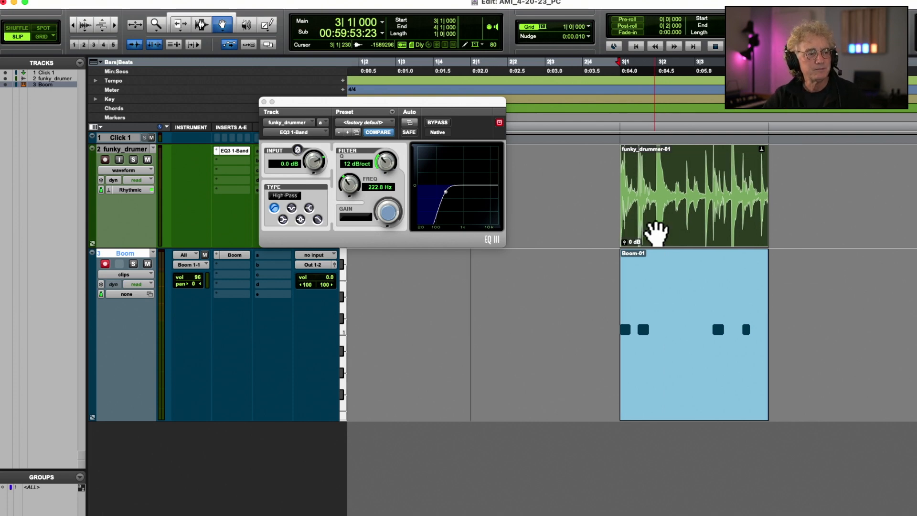
scroll(657, 234, "right", 2)
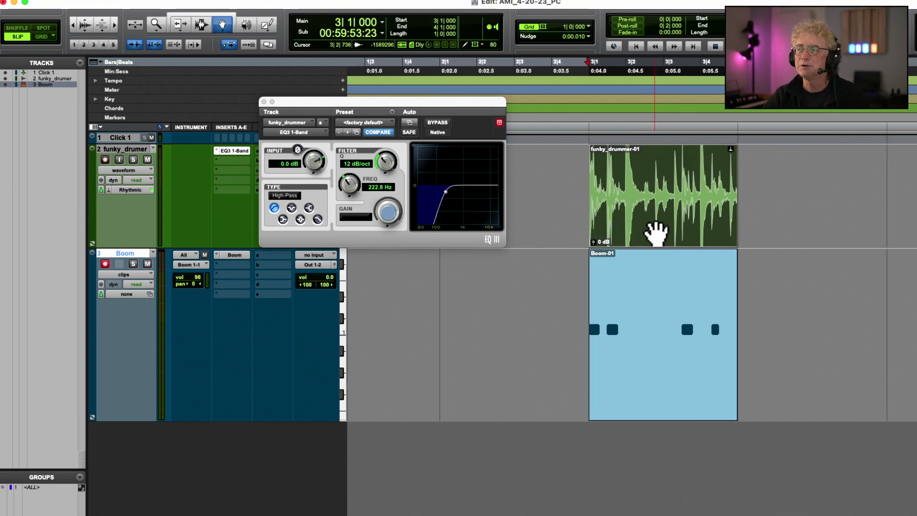
left_click(264, 101)
scroll(543, 196, "right", 6)
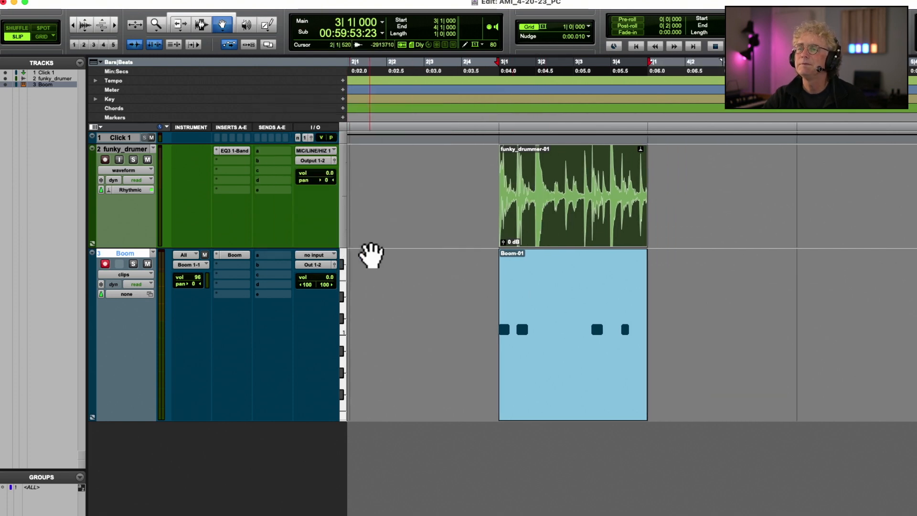
Resize all three tracks to the same medium height and add the Boom clip to the funky_drummer clip selection
key("ctrl+alt+Down")
key("ctrl+alt+Down")
key("ctrl+alt+Down")
key("ctrl+alt+Down")
key("ctrl+alt+Down")
key("ctrl+alt+Down")
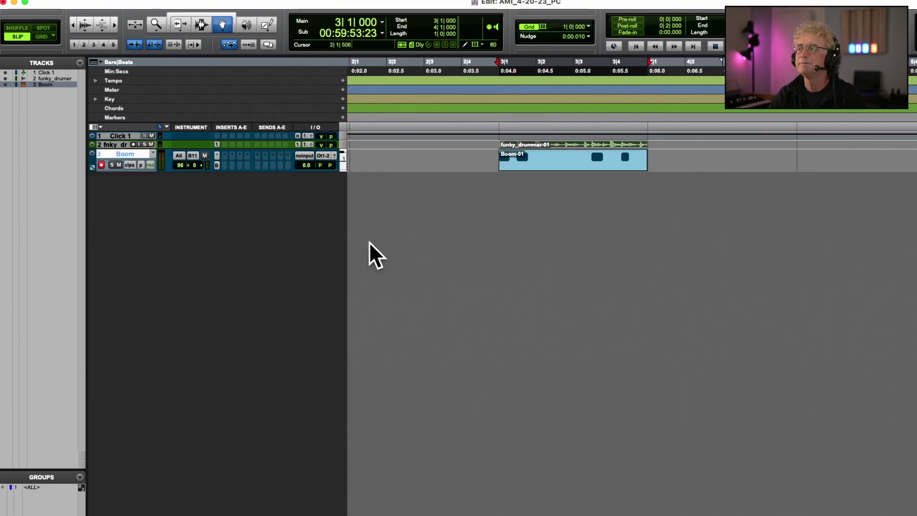
key("ctrl+alt+Up")
key("ctrl+alt+Up")
key("ctrl+alt+Up")
key("ctrl+alt+Up")
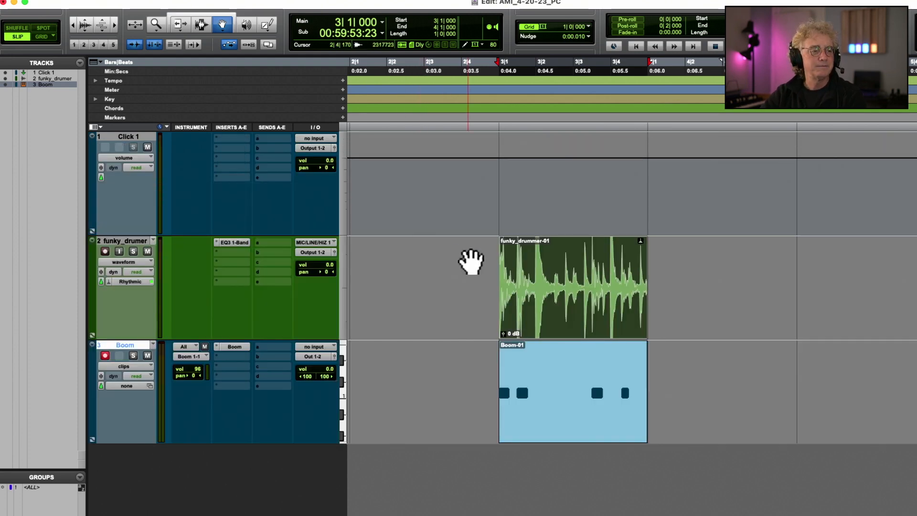
left_click(535, 383, "shift")
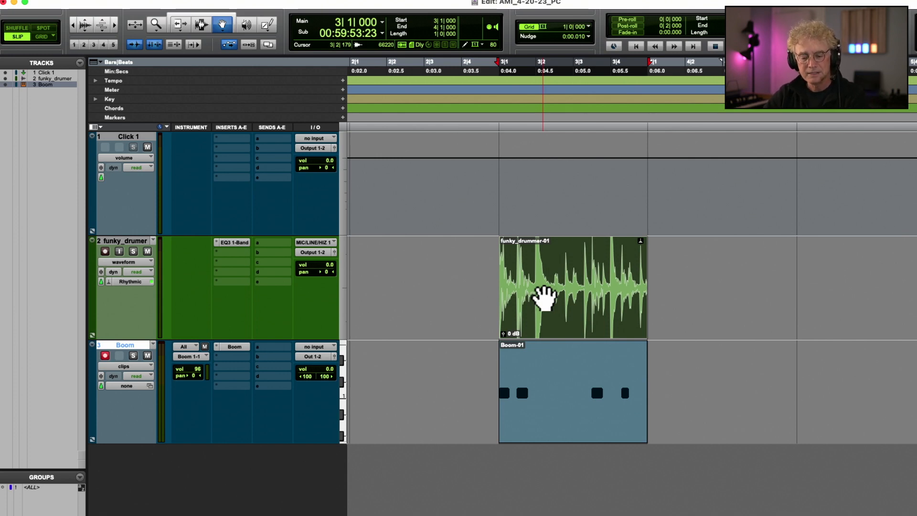
Duplicate the selected funky_drummer and Boom clips three times and undo all the duplications
key("super+d")
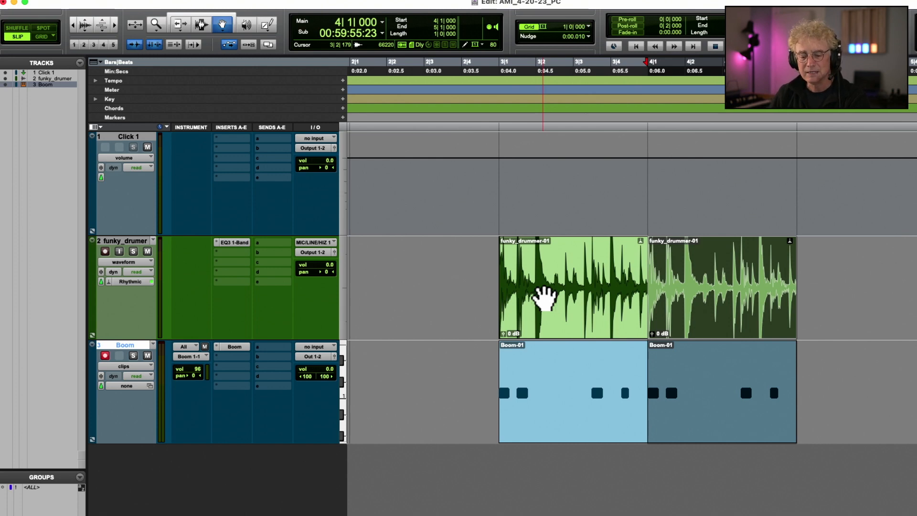
key("super+d")
scroll(544, 299, "right", 5)
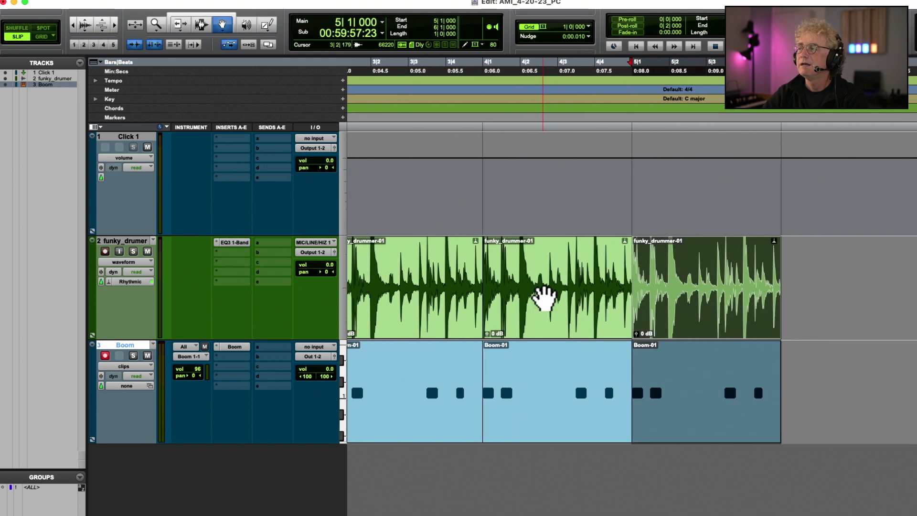
key("super+d")
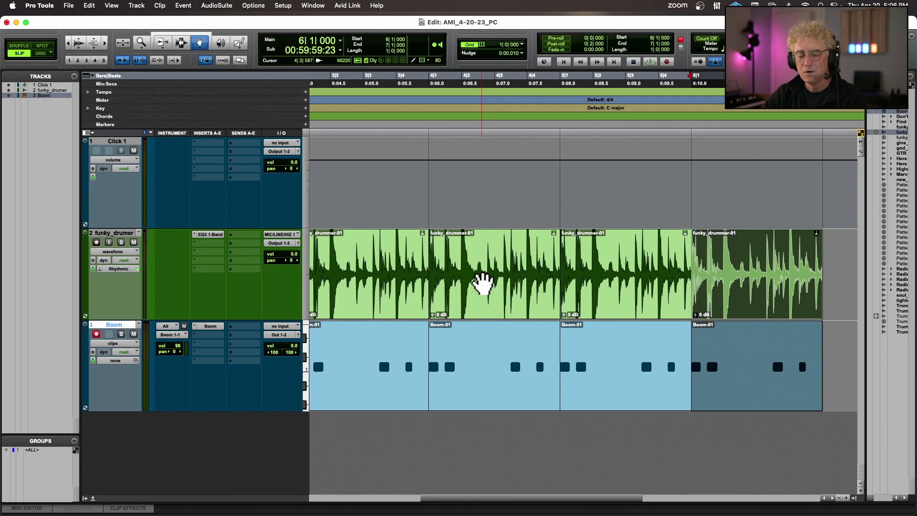
key("super+z")
key("super+z")
key("super+z")
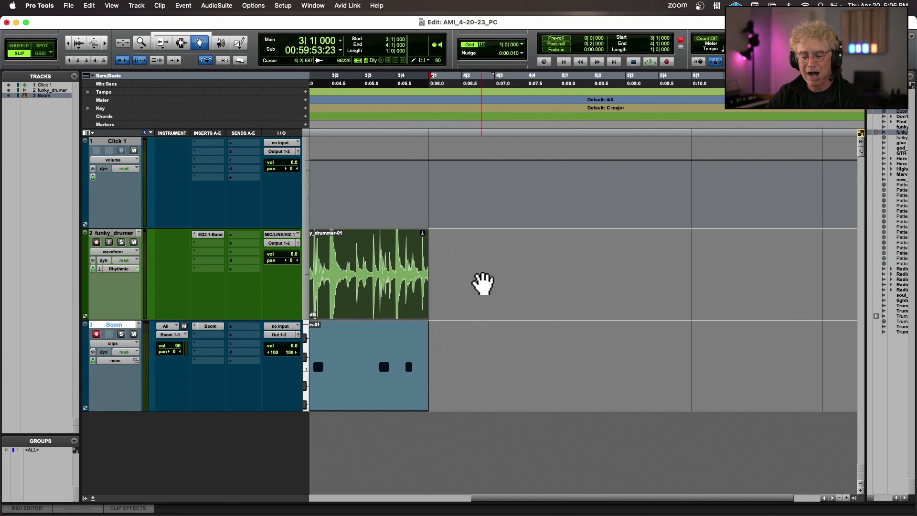
Repeat the selected clips 3 times, extend the selection back to the original clips and play the four bars from bar 3
key("alt+r")
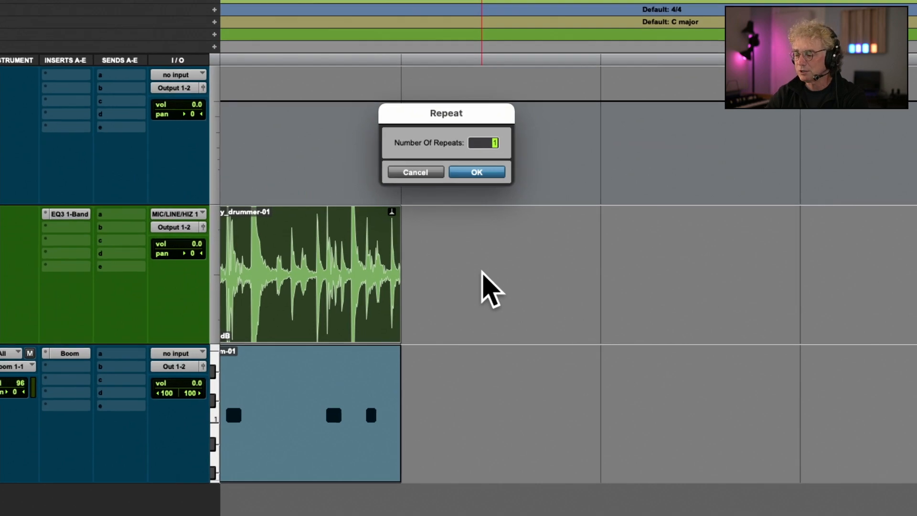
type("3")
key("Return")
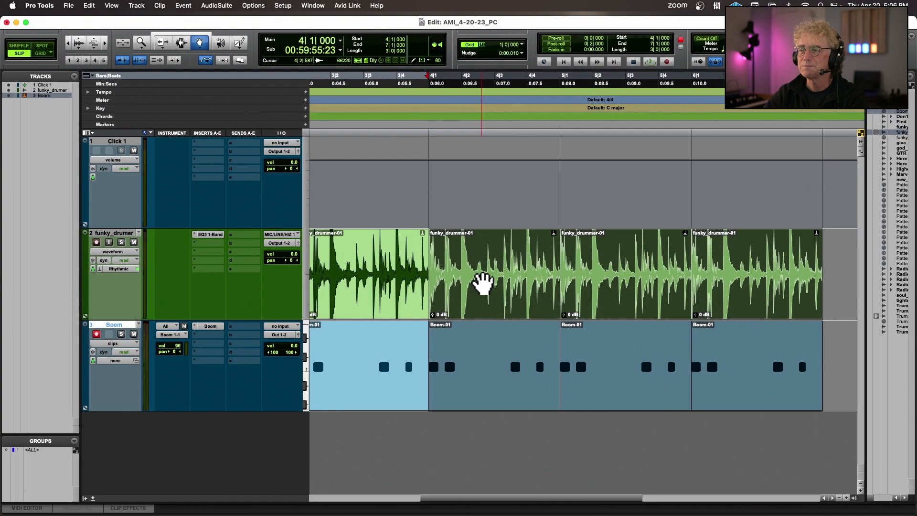
left_click(380, 264, "shift")
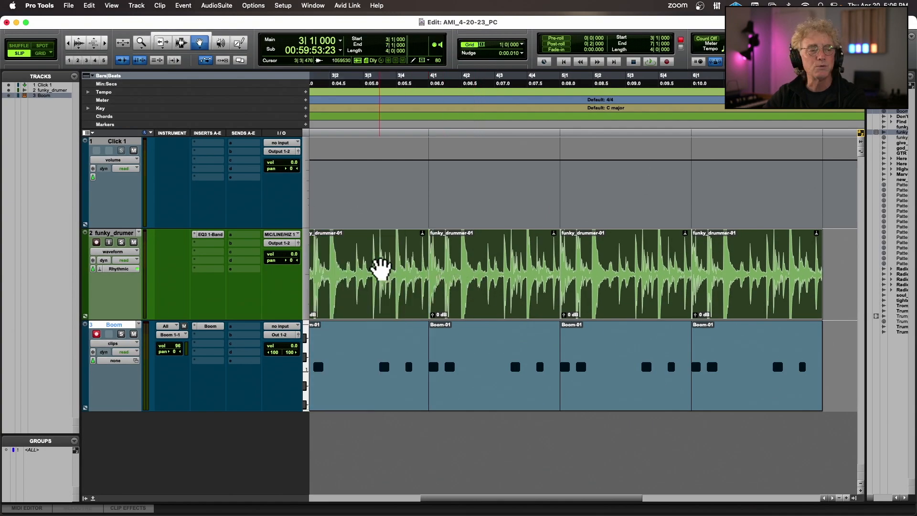
key("space")
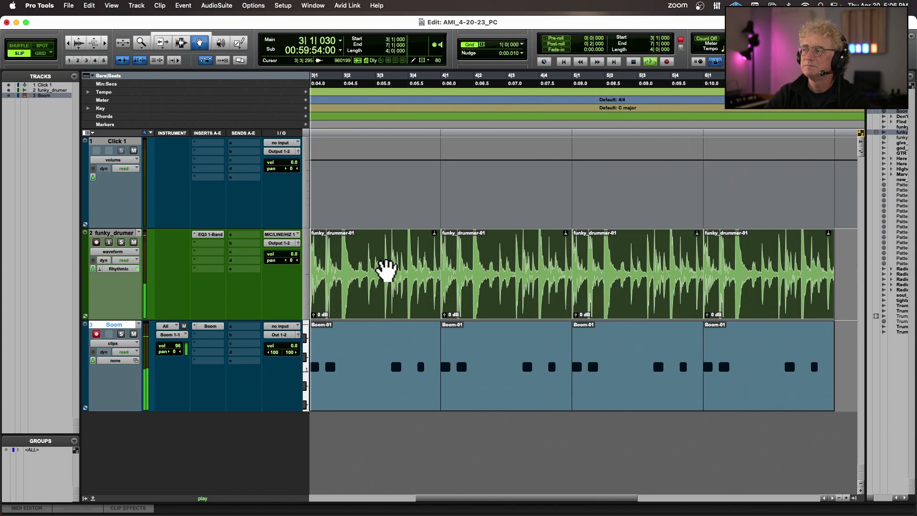
Stop playback, then audition the combined funky_drummer and Boom groove once more from bar 3
key("space")
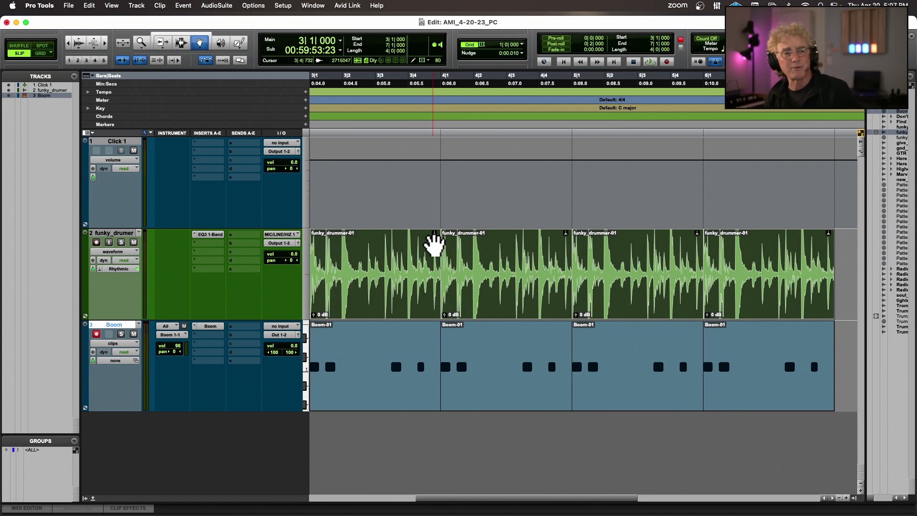
key("space")
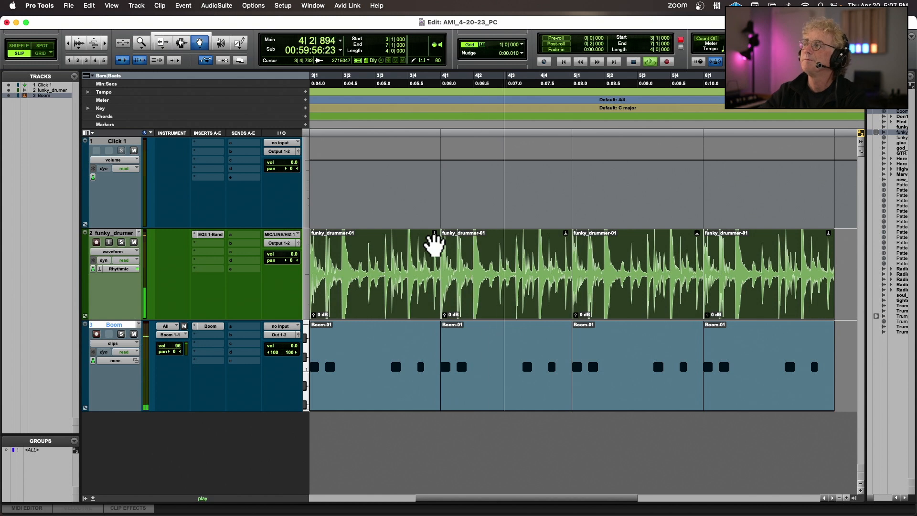
key("space")
Widen the clips list and bring the Ain'tNoBass clip into the session on a new track below Boom
left_click_drag(865, 119, 807, 120)
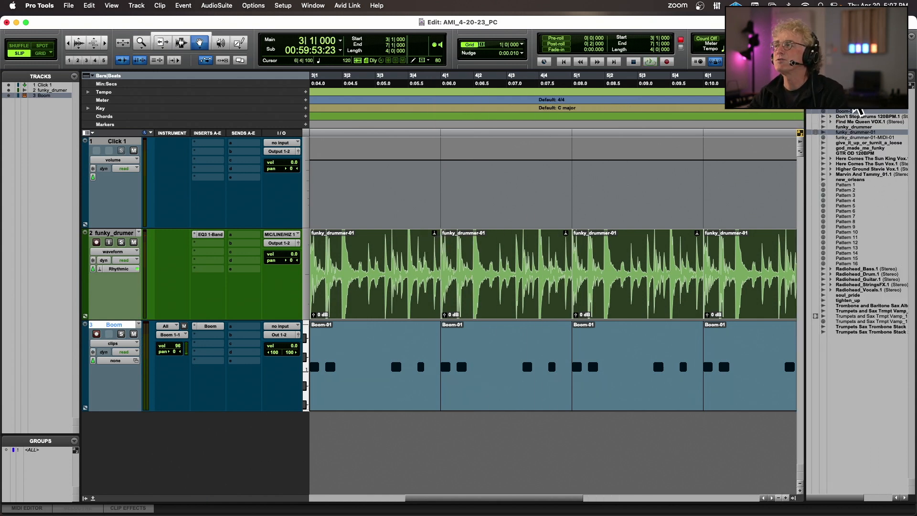
left_click(856, 111)
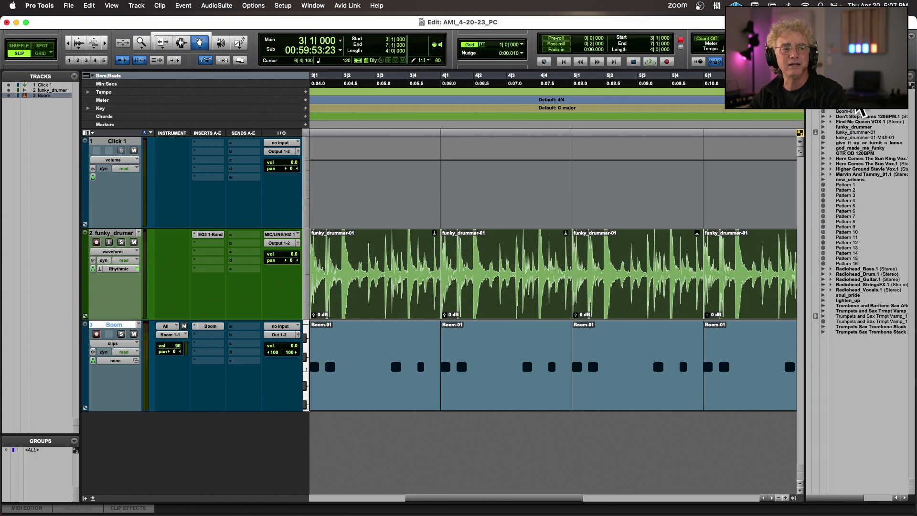
scroll(862, 112, "right", 1)
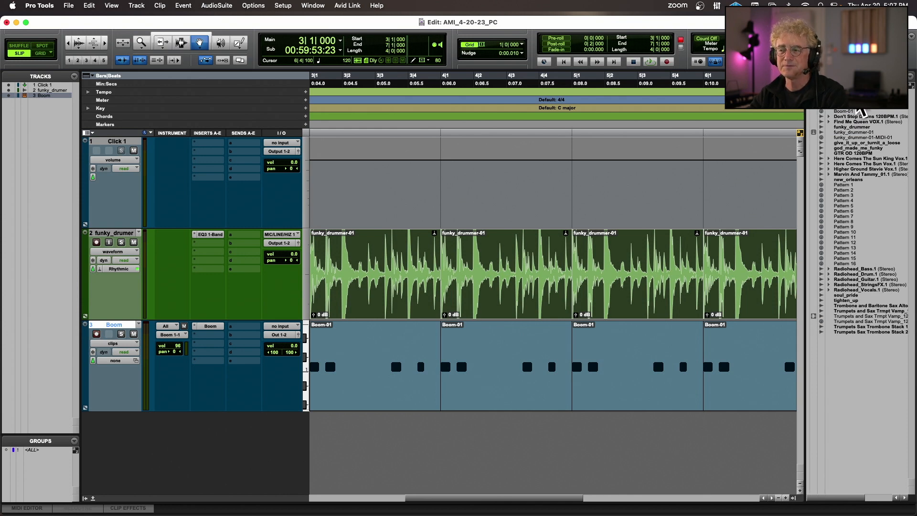
left_click_drag(859, 112, 378, 473)
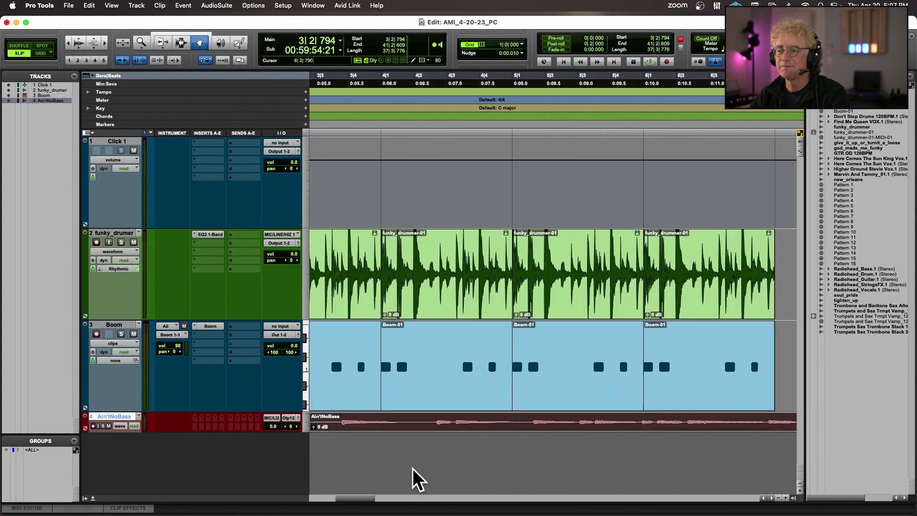
Enlarge the Ain'tNoBass track to the same height as the other tracks and bring the start of its clip into view
scroll(419, 480, "left", 1)
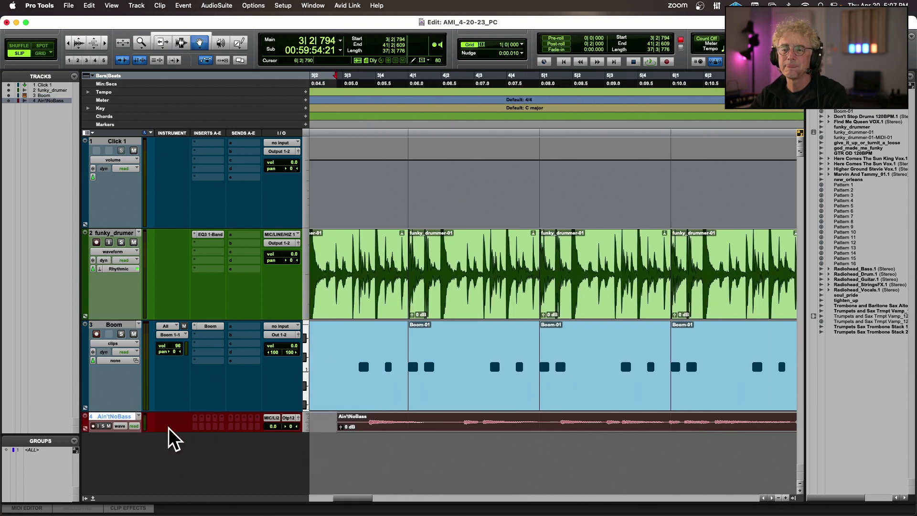
left_click_drag(168, 431, 174, 497)
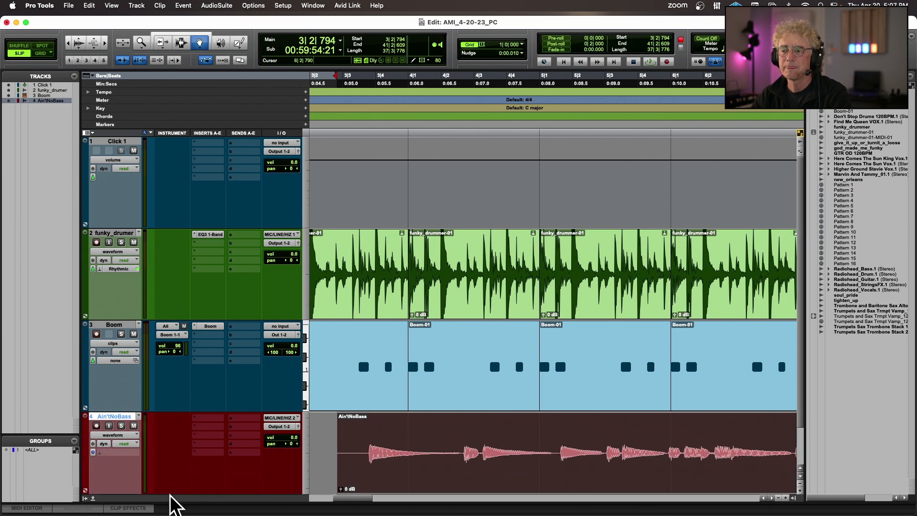
scroll(344, 418, "down", 2)
scroll(402, 365, "left", 5)
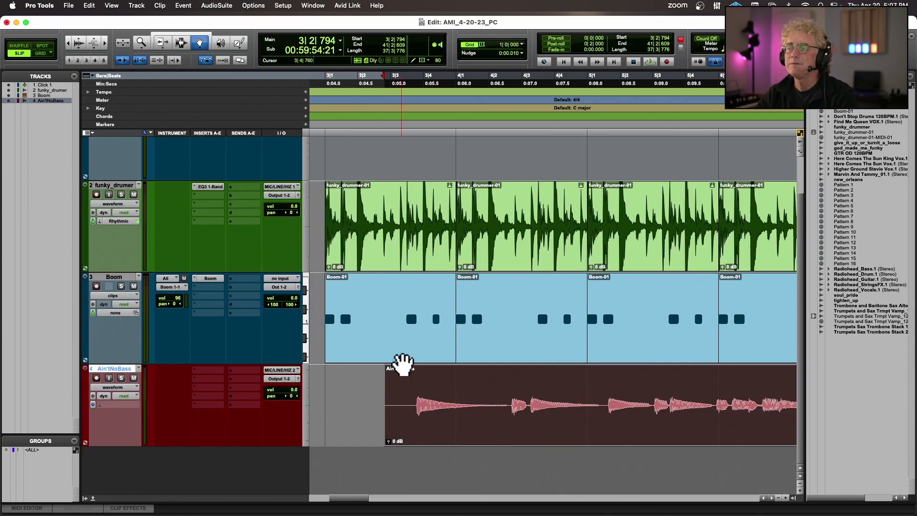
Solo the Ain'tNoBass track and play it from just before the clip's start to hear the lead-in silence
left_click(186, 44)
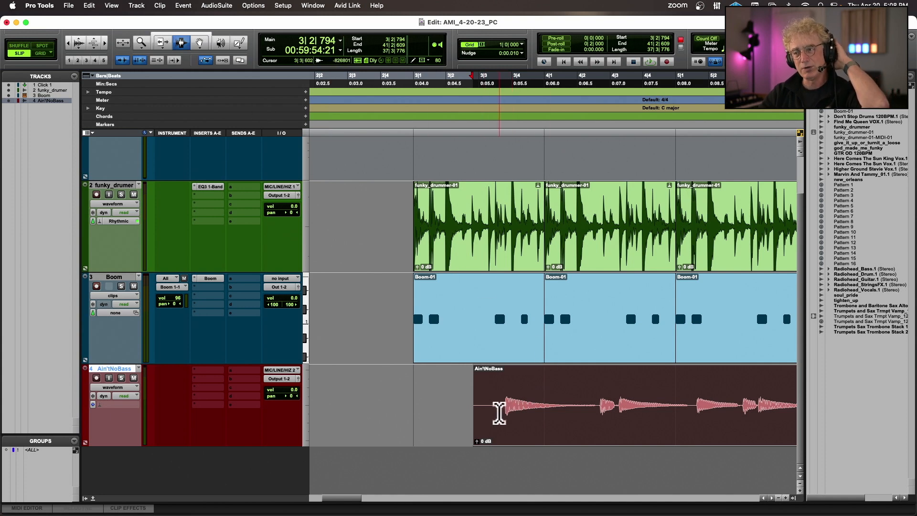
left_click(122, 377)
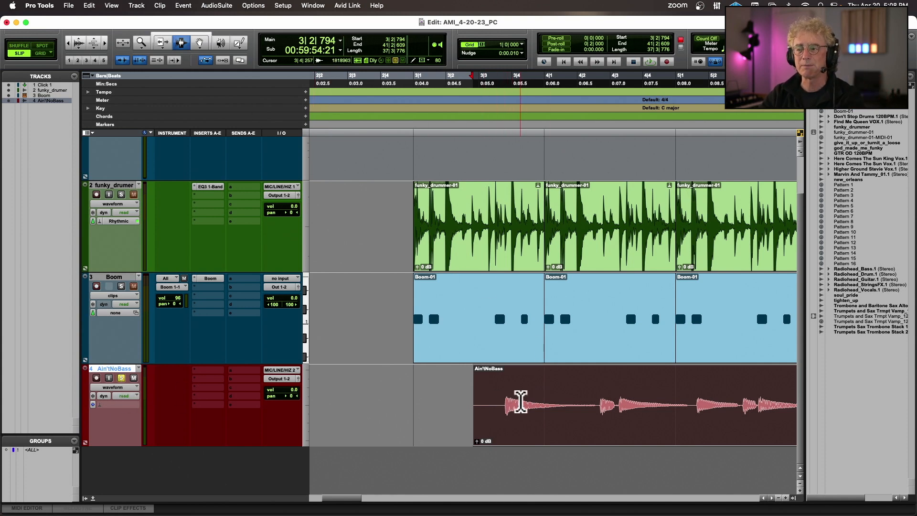
left_click(470, 406)
key("space")
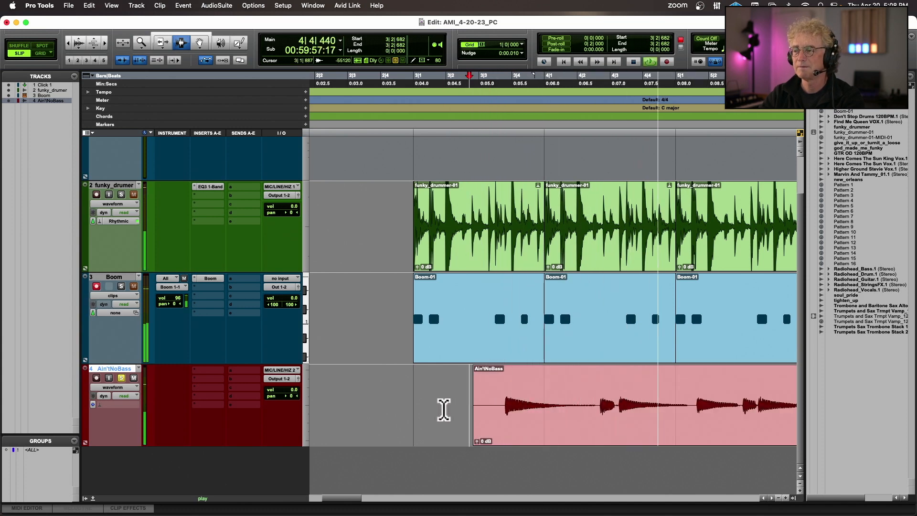
key("space")
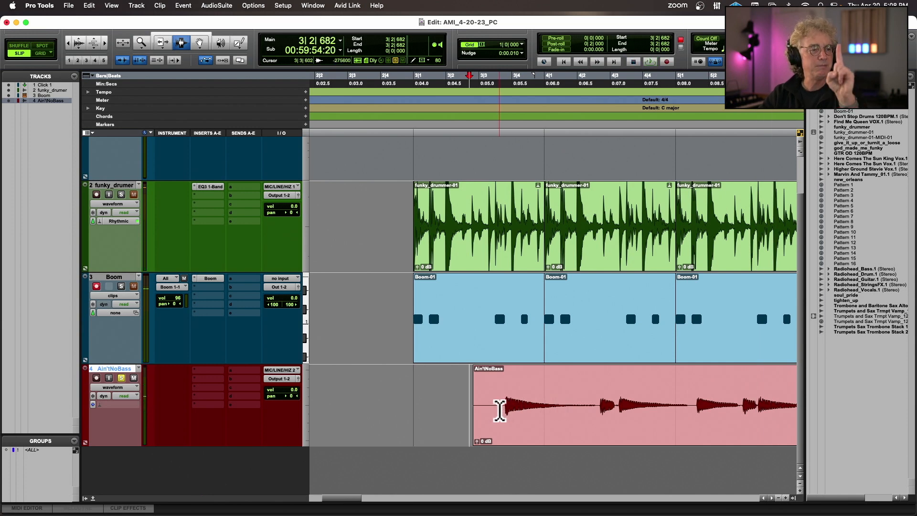
Split the Ain'tNoBass clip exactly at the transient of its first bass note, at 3|3|782
left_click(500, 411)
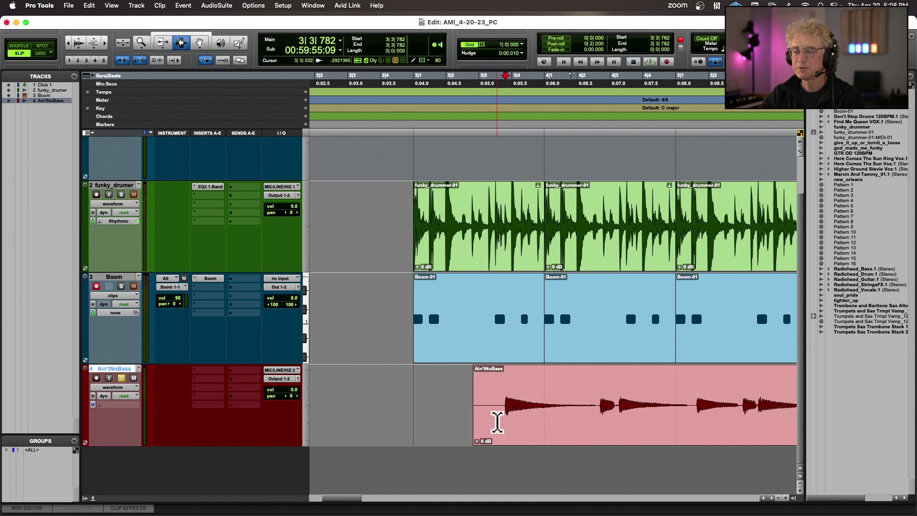
left_click(505, 420)
key("super+bracketright")
key("super+bracketright")
key("super+bracketright")
key("super+bracketright")
left_click(413, 410)
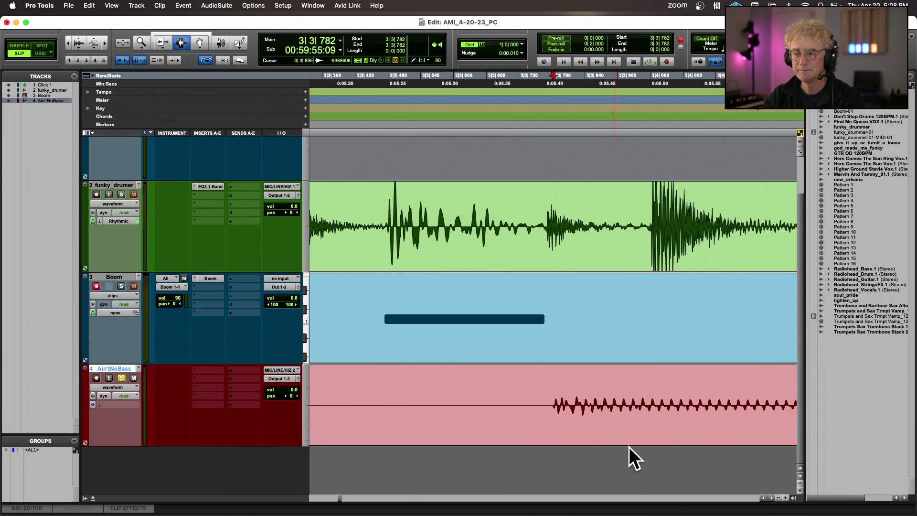
key("Tab")
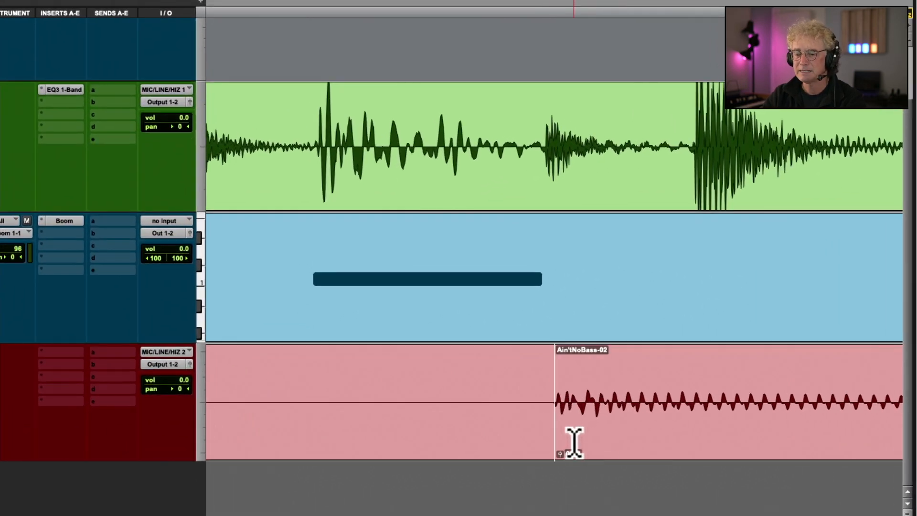
Delete the silent portion of the Ain'tNoBass clip before the first bass note
scroll(573, 437, "up", 2)
scroll(573, 442, "down", 2)
scroll(574, 441, "left", 2)
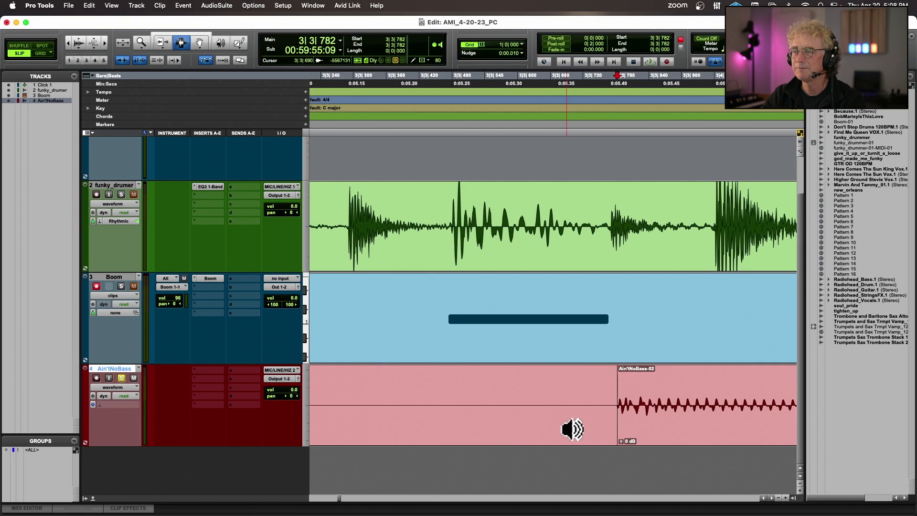
double_click(561, 414)
left_click(561, 414)
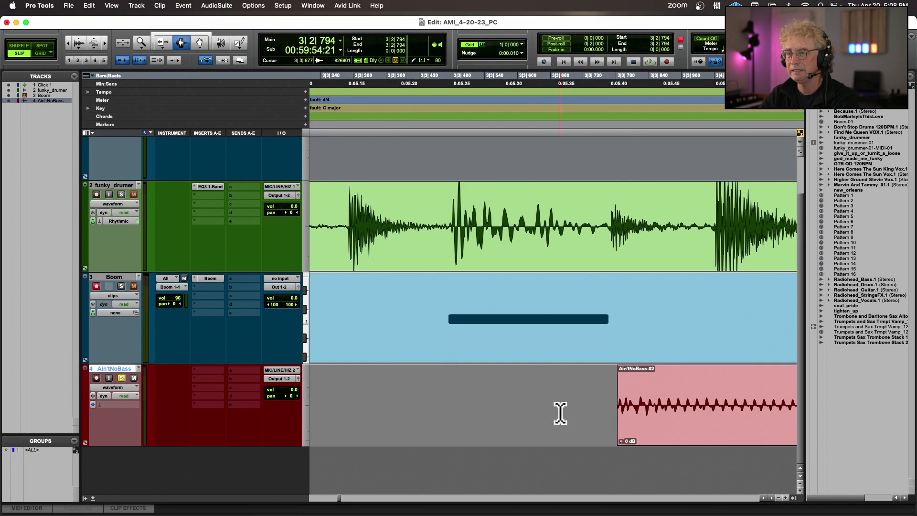
Switch to Grid mode and move the trimmed bass clip so it starts at bar 3 with the drums
left_click(42, 53)
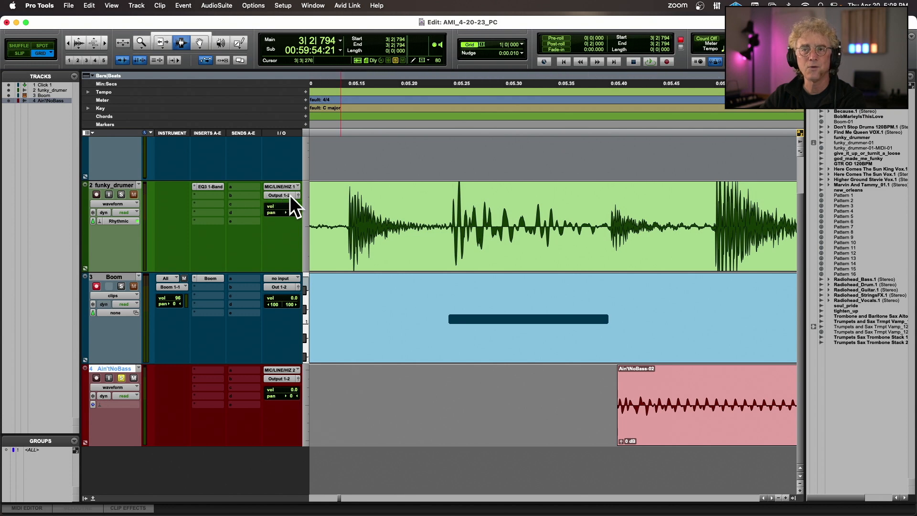
key("super+bracketleft")
key("super+bracketleft")
key("super+bracketleft")
key("super+bracketleft")
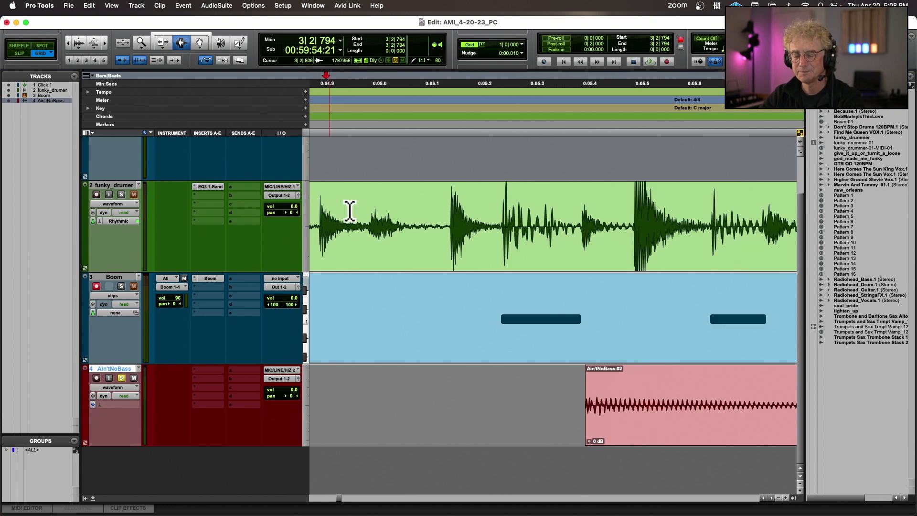
left_click(201, 43)
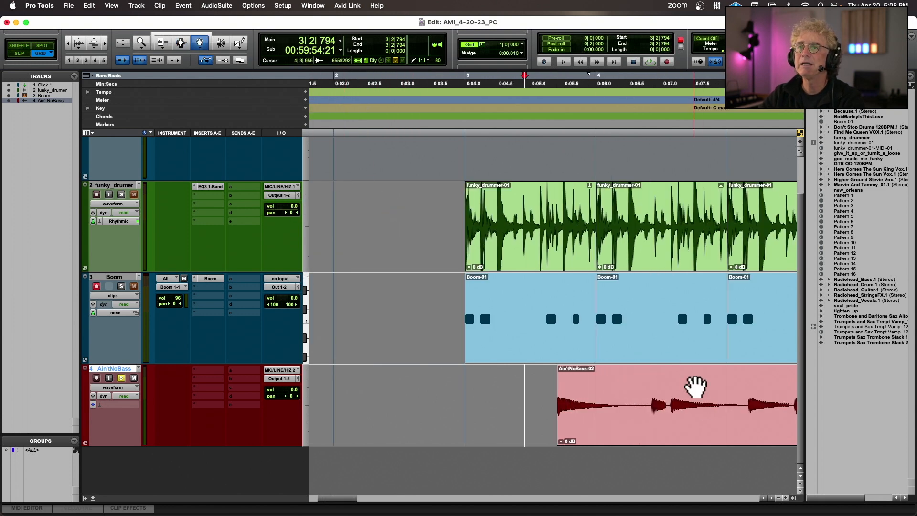
left_click_drag(694, 385, 621, 408)
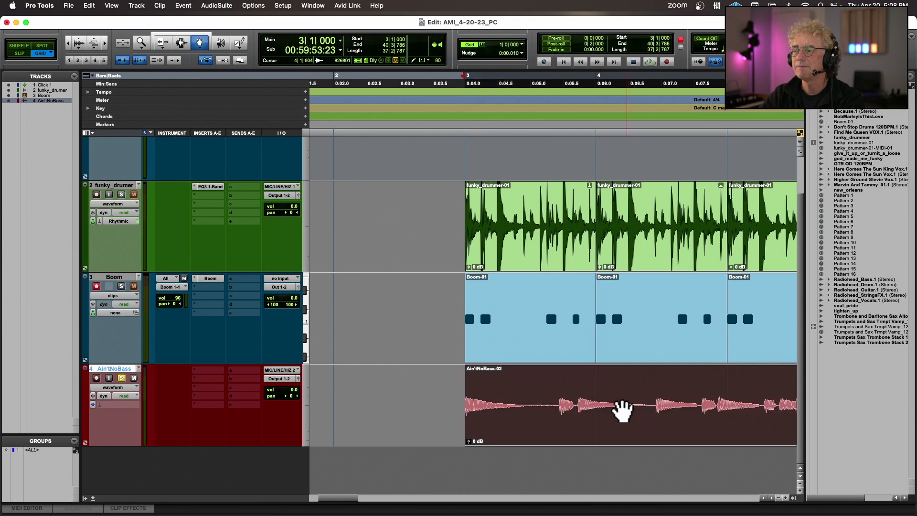
Unsolo the bass track, disarm recording on Boom and play the bass together with the drums from bar 3
scroll(576, 331, "right", 3)
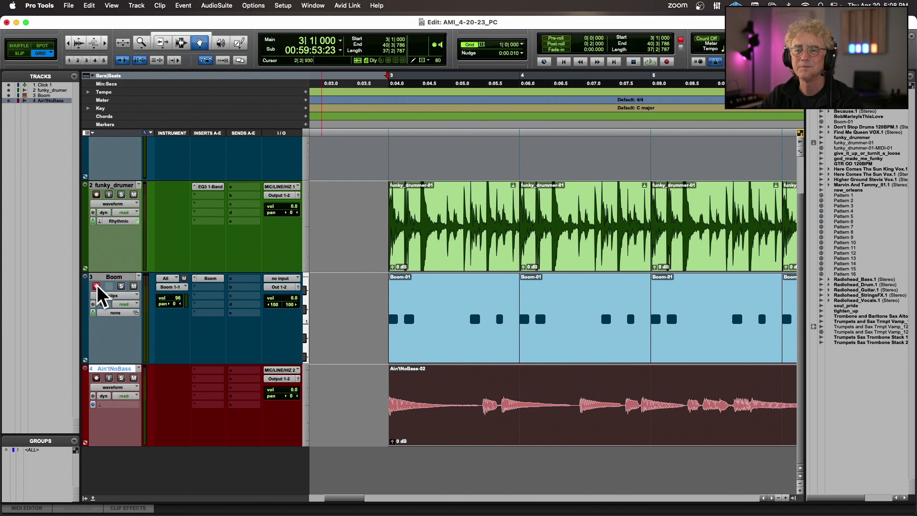
key("space")
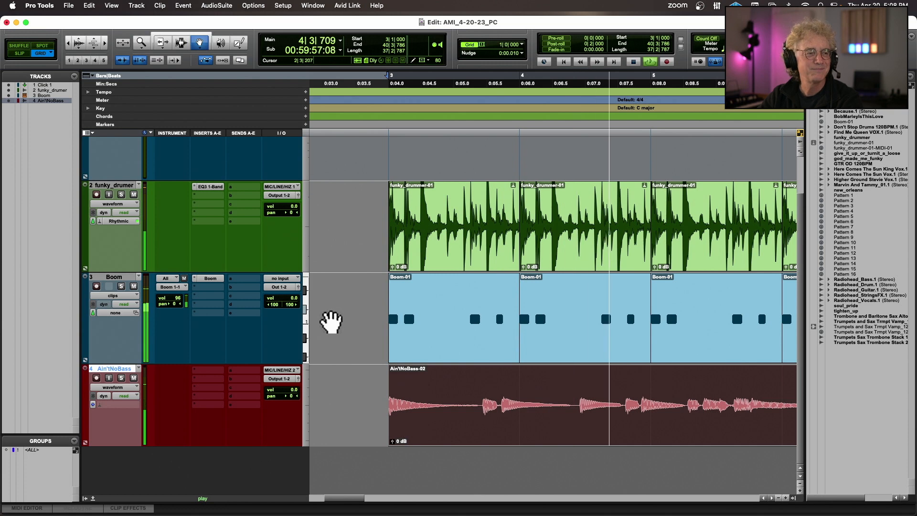
key("space")
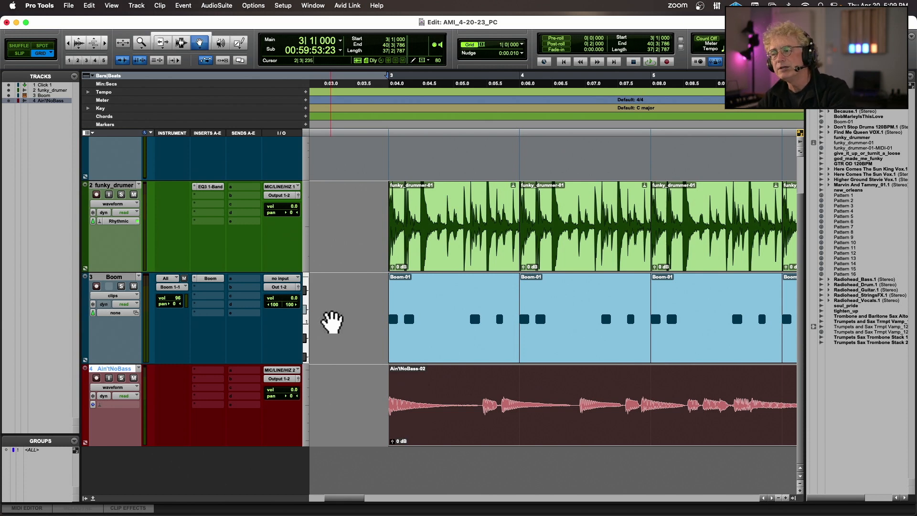
Mute the Boom and funky_drummer tracks and play the bass line alone from bar 3 through the four bars
scroll(331, 321, "right", 2)
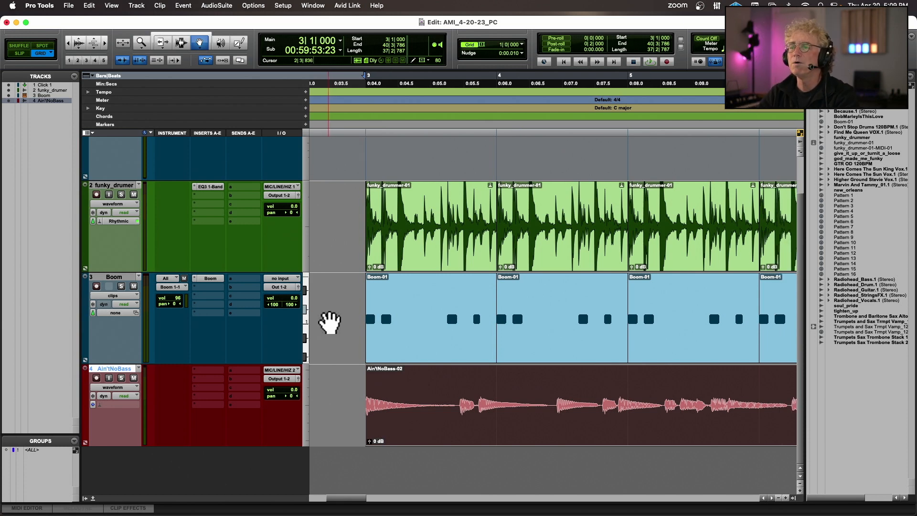
left_click(133, 286)
left_click(134, 195)
key("space")
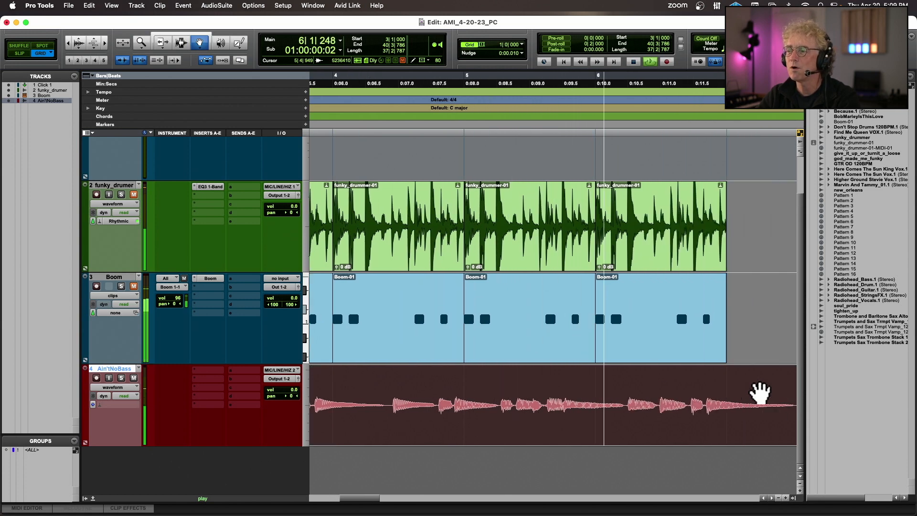
key("space")
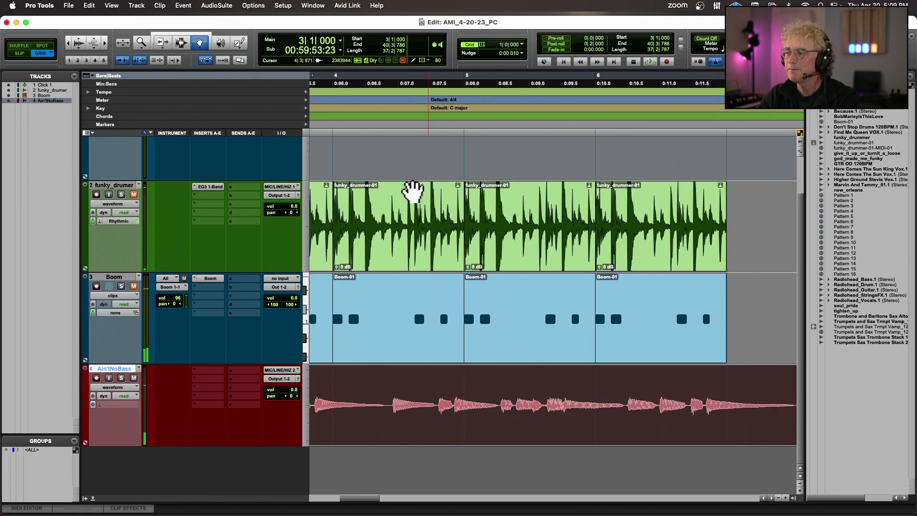
Switch to Slip mode and place the edit cursor on the transient of the bass note just before bar 7, at 6|4|384
left_click(179, 43)
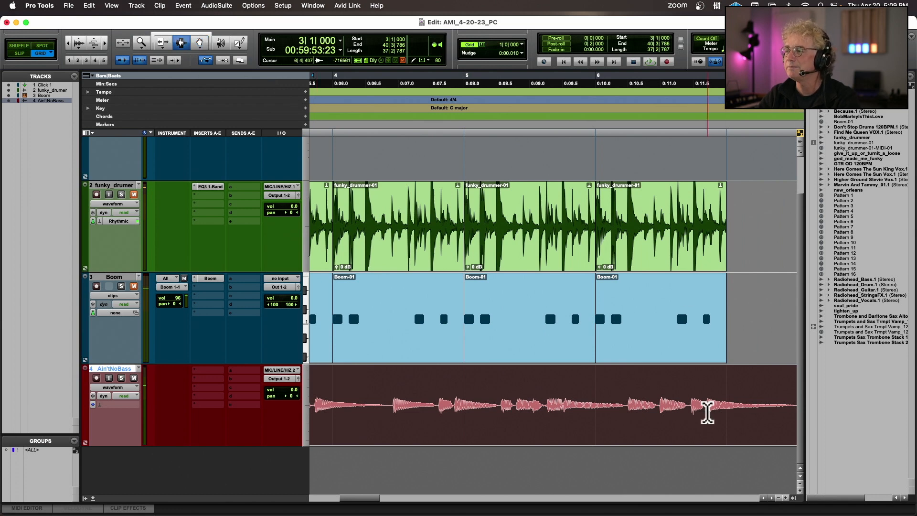
left_click(707, 414)
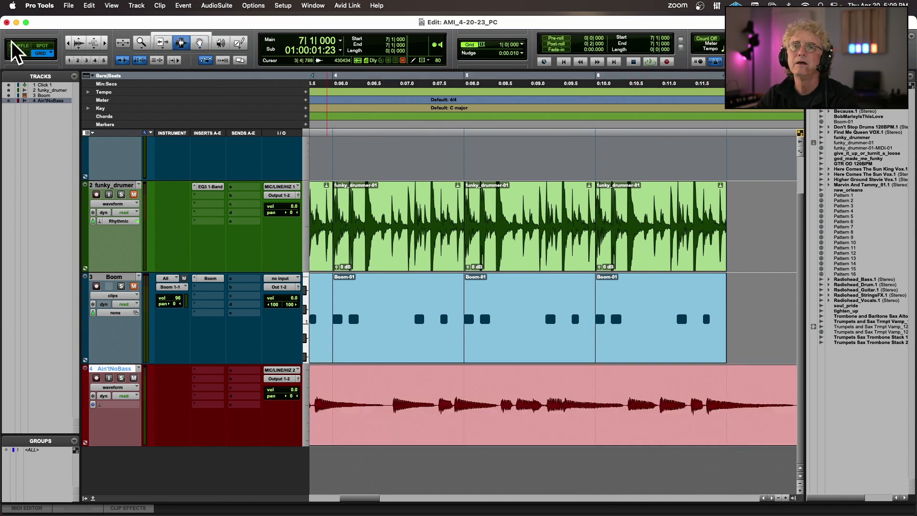
left_click(21, 53)
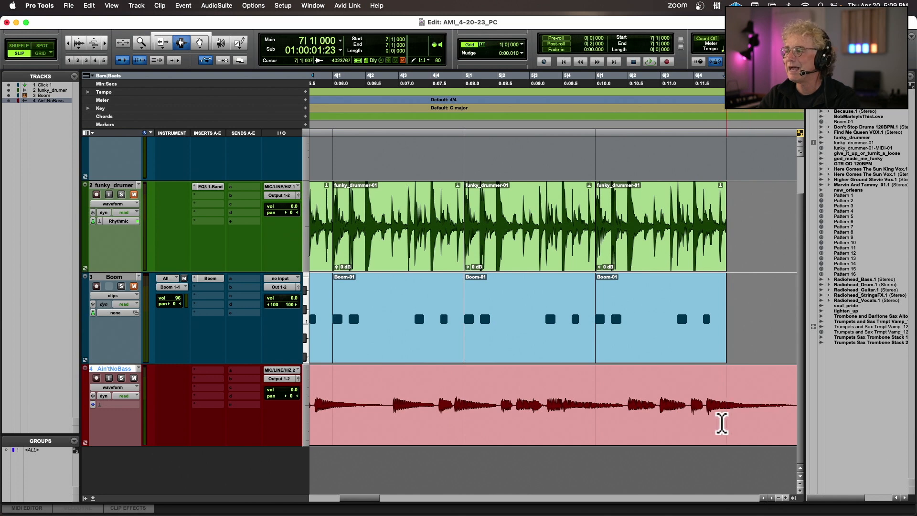
left_click(705, 420)
key("super+bracketright")
key("super+bracketright")
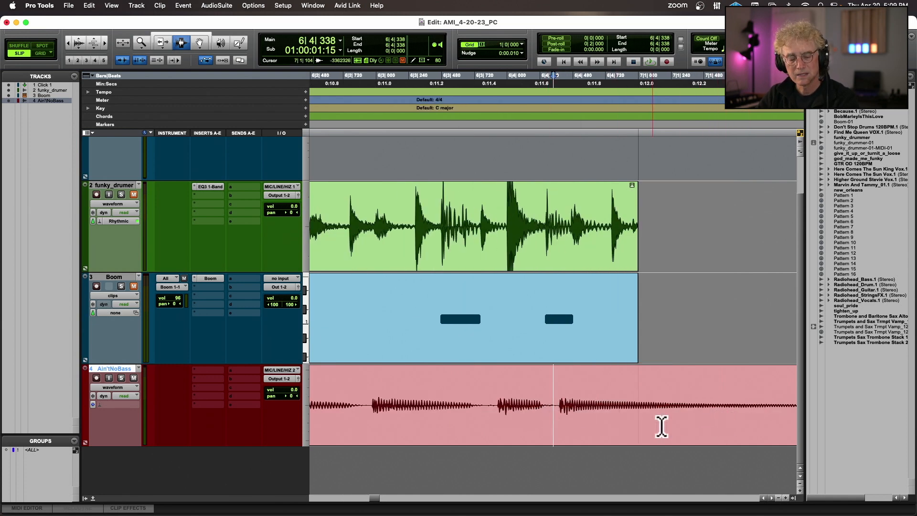
key("Tab")
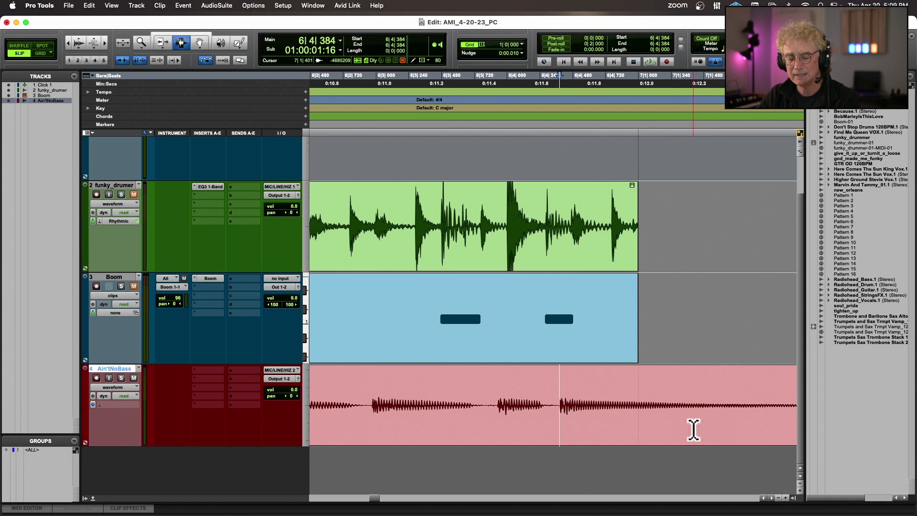
Split the bass clip at the cursor, delete everything after it and show the whole arrangement
key("super+e")
double_click(663, 406)
key("Delete")
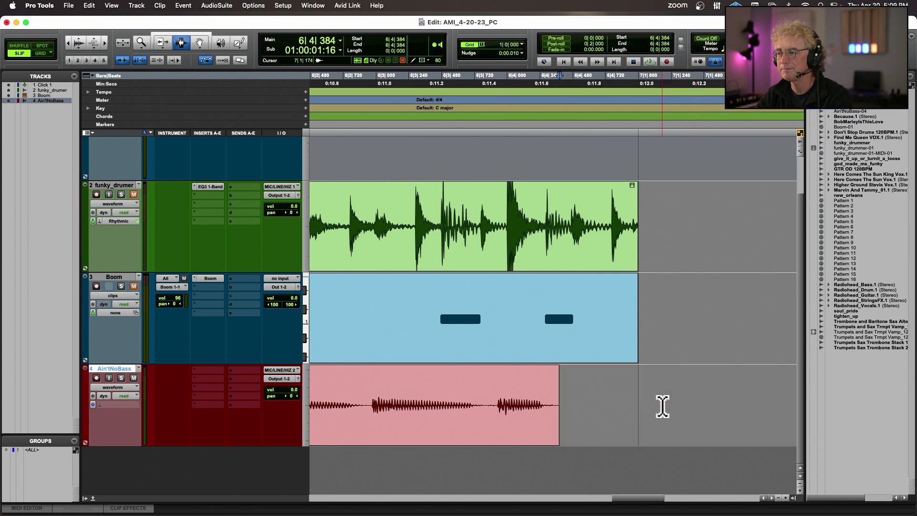
key("super+bracketleft")
key("super+bracketleft")
key("super+bracketleft")
key("super+bracketleft")
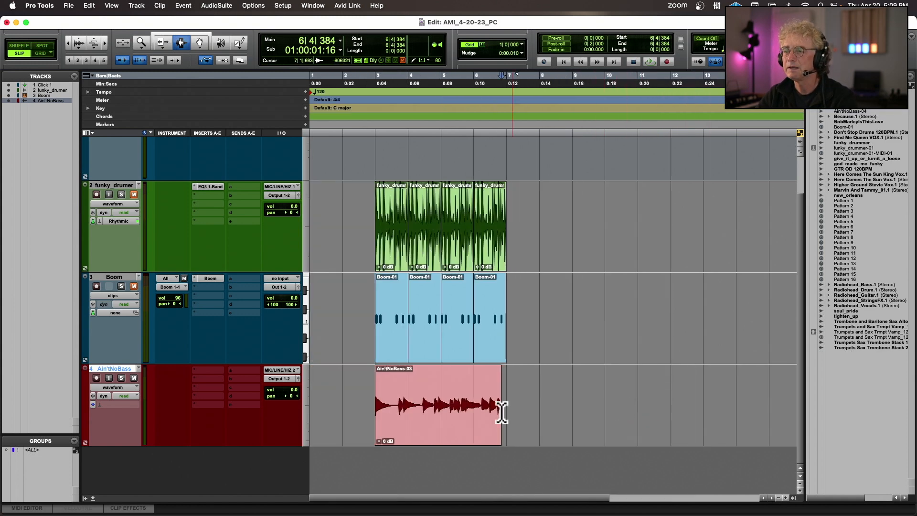
Select the whole Ain'tNoBass clip from bar 3 to its end just before bar 7
left_click(480, 406)
left_click(480, 407)
left_click(478, 406)
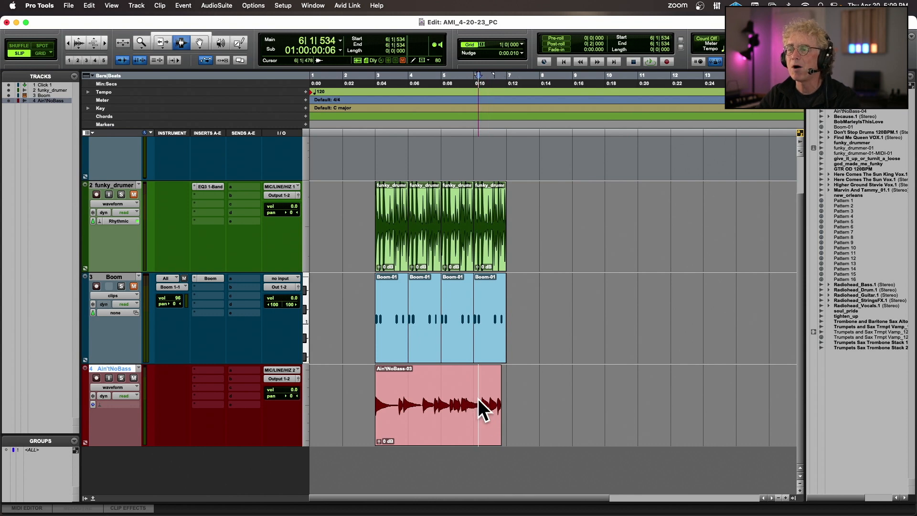
left_click(477, 404)
double_click(477, 405)
left_click(478, 406)
double_click(477, 405)
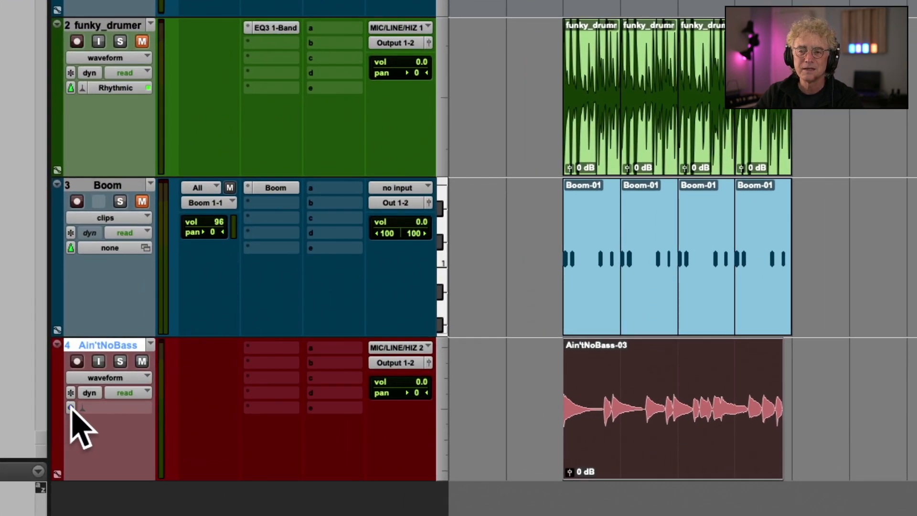
Set the Ain'tNoBass track to a tick-based timebase and enable Elastic Audio with the Polyphonic algorithm
left_click(70, 407)
left_click(85, 431)
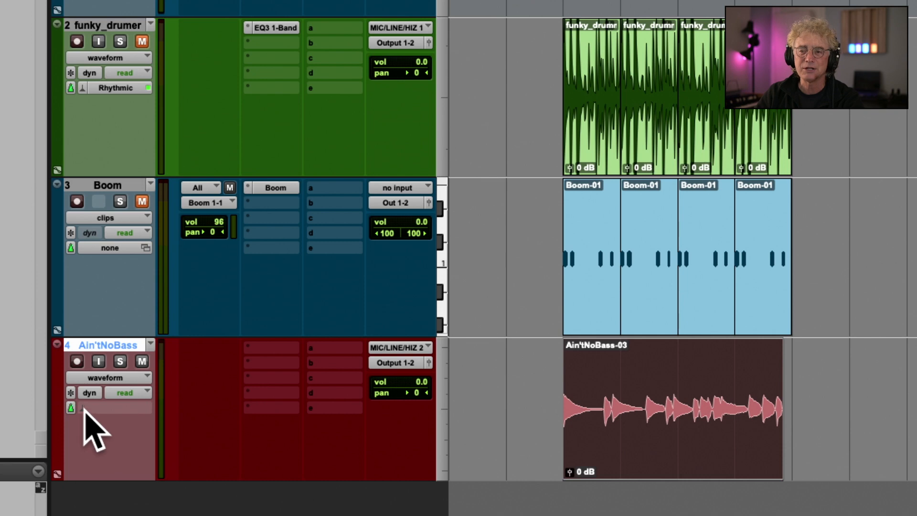
left_click(84, 409)
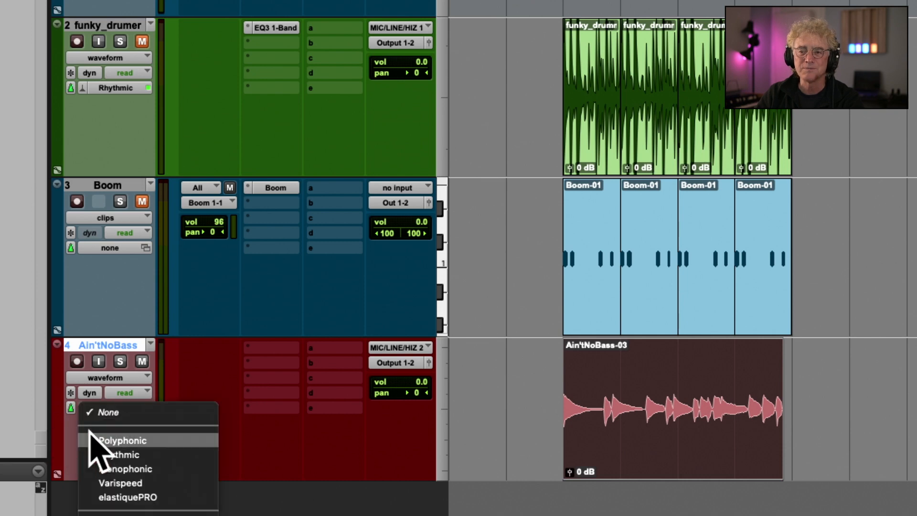
left_click(170, 442)
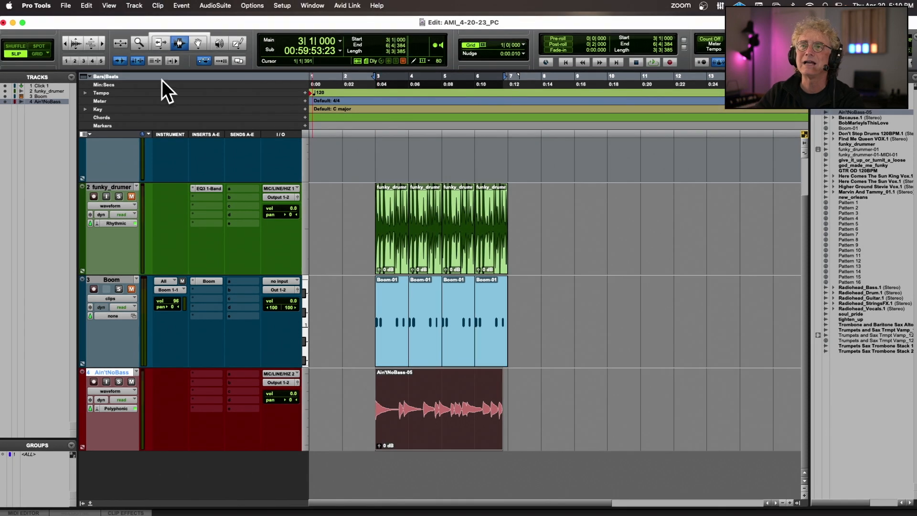
Switch the Trim tool to its TCE variant and turn on Grid mode
scroll(164, 94, "up", 2)
scroll(165, 93, "down", 2)
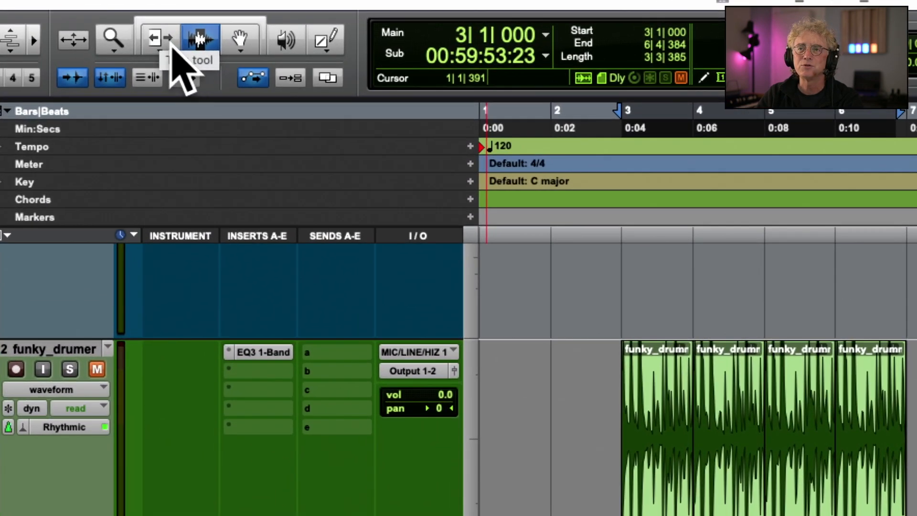
left_click(162, 44)
left_click(168, 42)
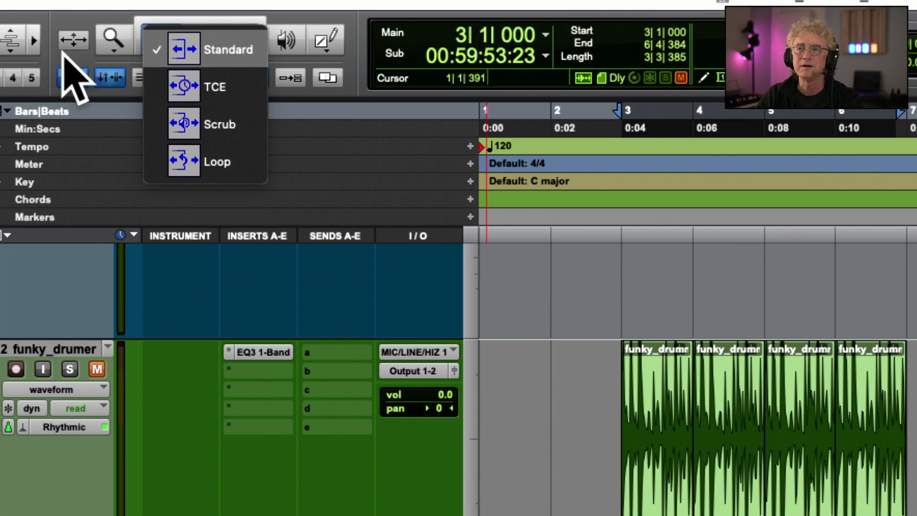
left_click(187, 85)
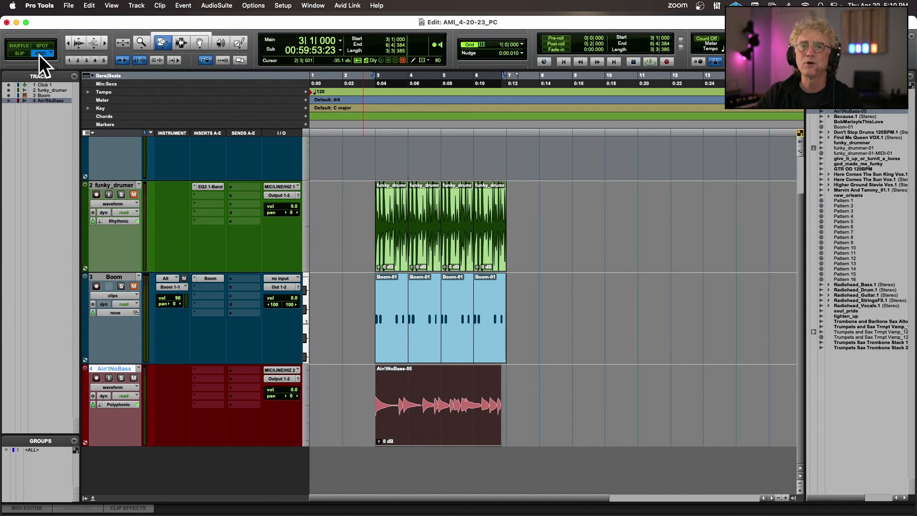
Time-stretch the end of the bass clip to the bar 7 grid line, level with the drum clips
key("super+bracketright")
key("super+bracketright")
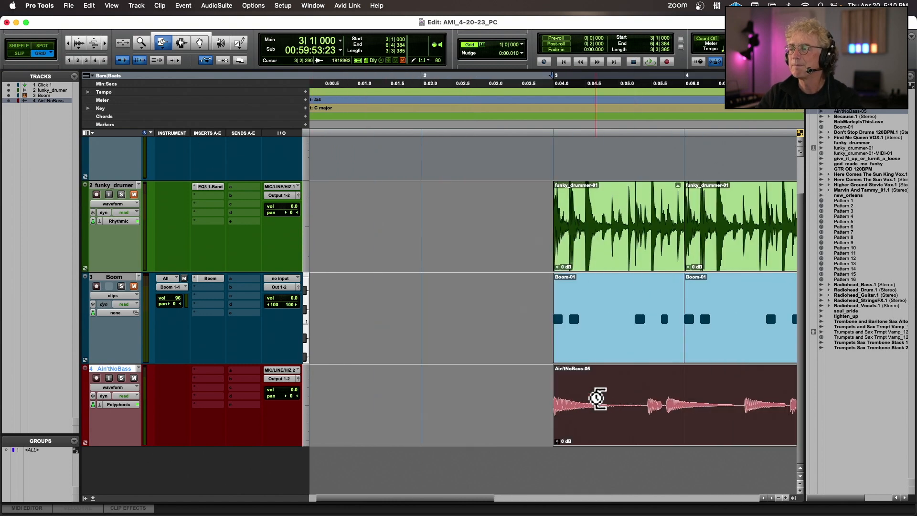
scroll(597, 399, "right", 10)
left_click_drag(558, 404, 579, 404)
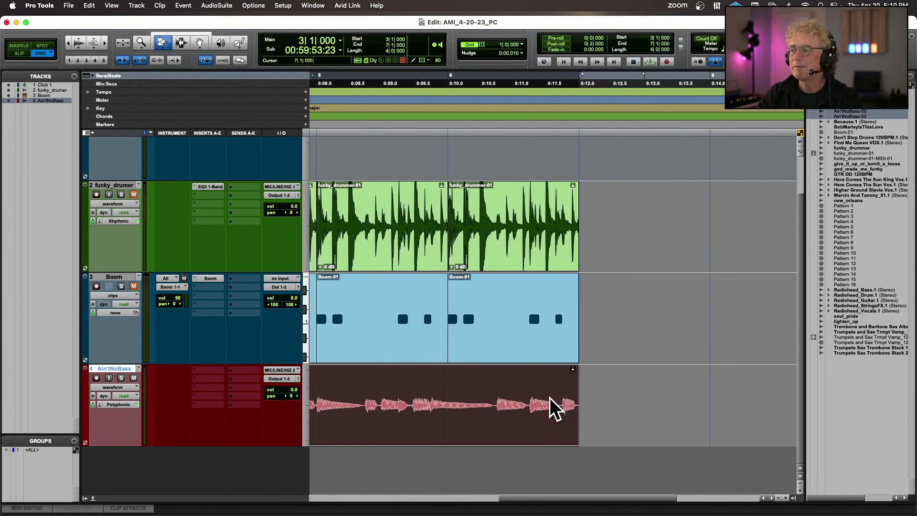
Check the stretched bass clip up close, and play it together with the drums from bar 3 to bar 7
key("ctrl+e")
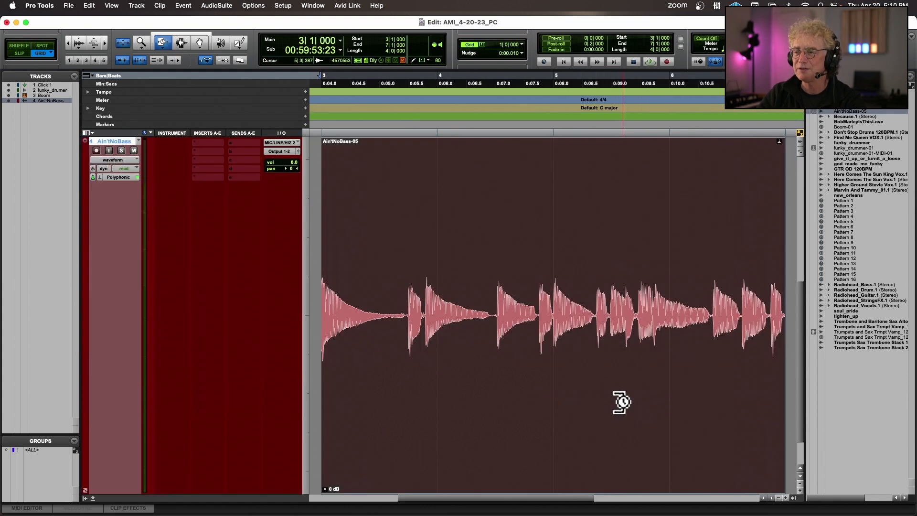
key("ctrl+e")
scroll(623, 403, "right", 2)
scroll(623, 402, "left", 10)
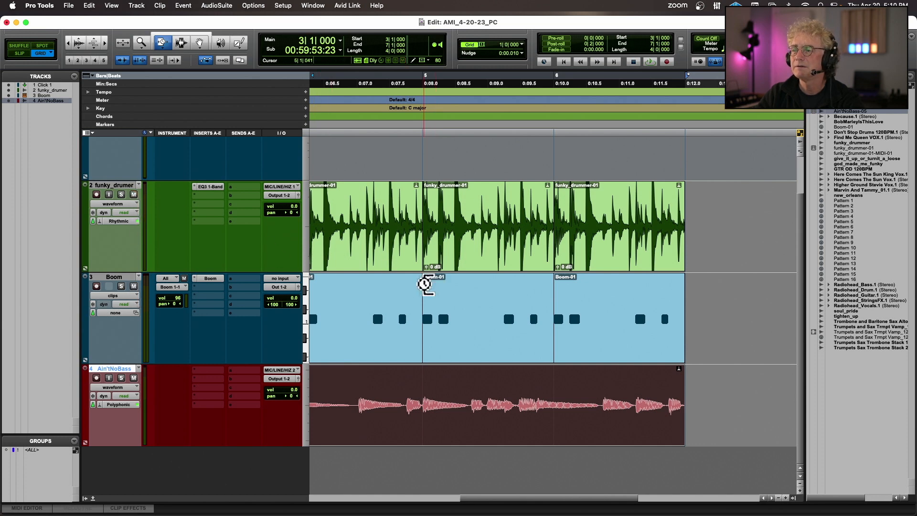
key("space")
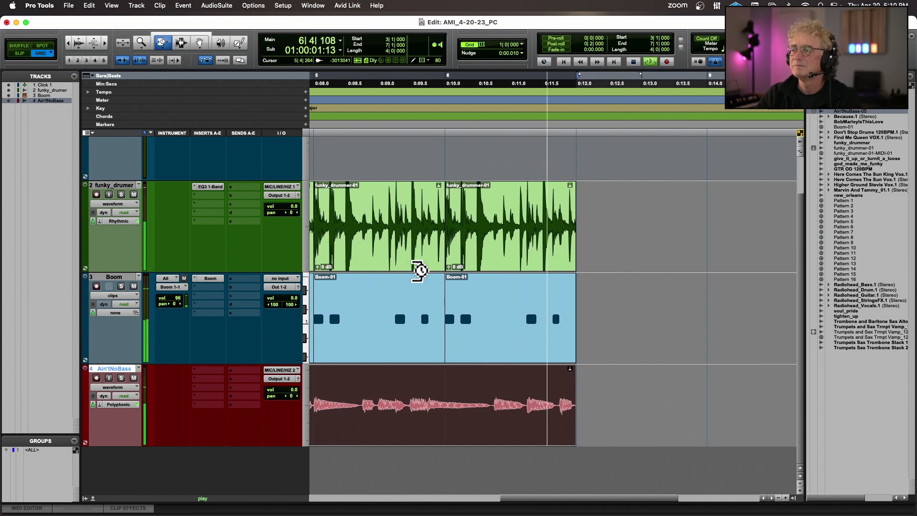
key("space")
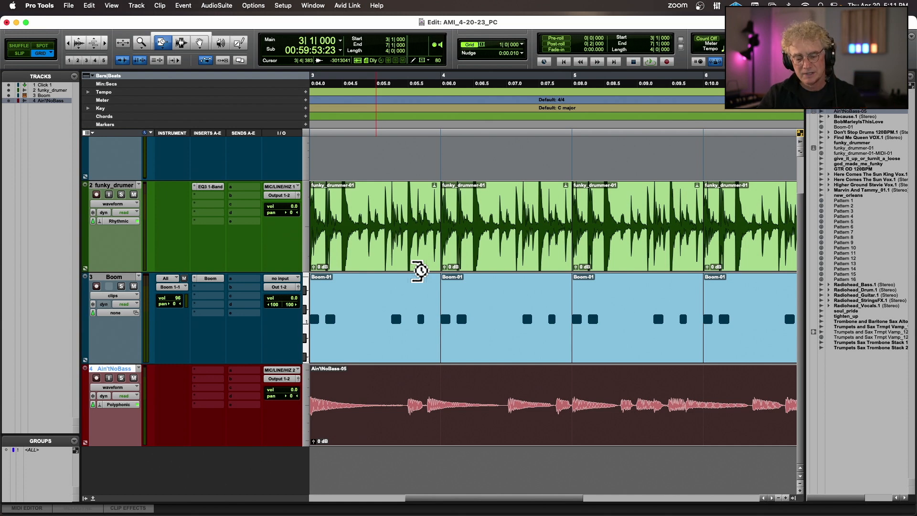
Display the Ain'tNoBass track in analysis view, activate the Selector tool and place the cursor in the first bass note
scroll(420, 271, "right", 1)
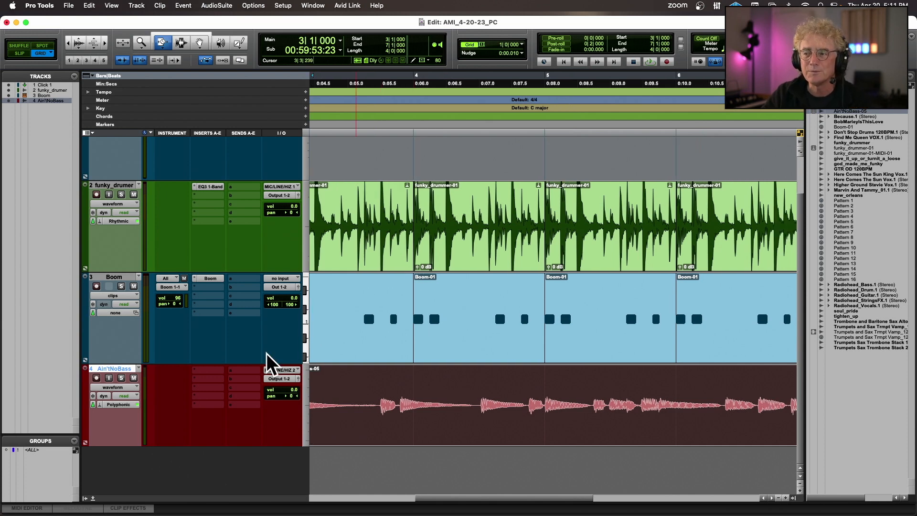
scroll(327, 352, "left", 4)
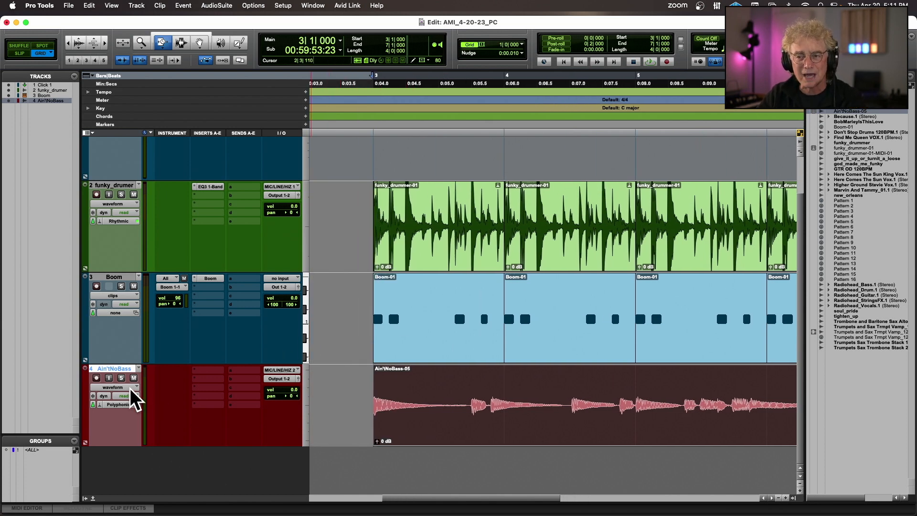
left_click(127, 388)
left_click(125, 372)
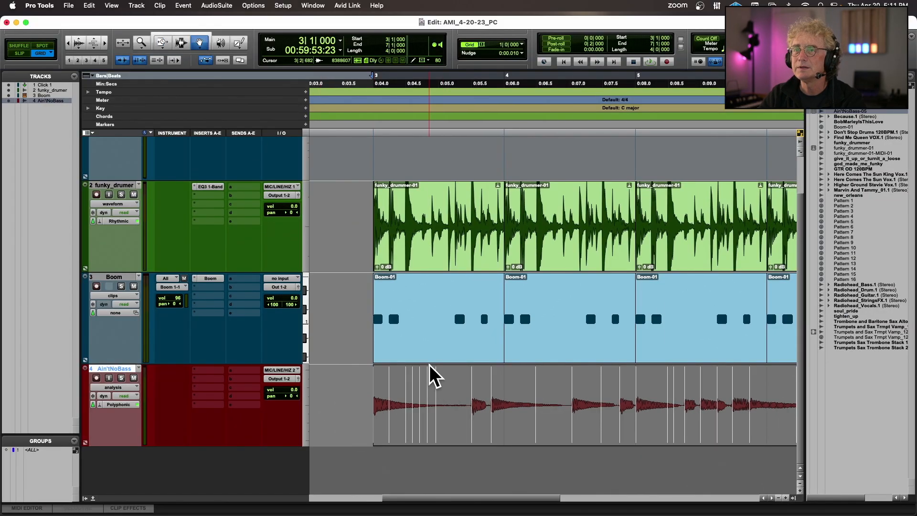
left_click(180, 44)
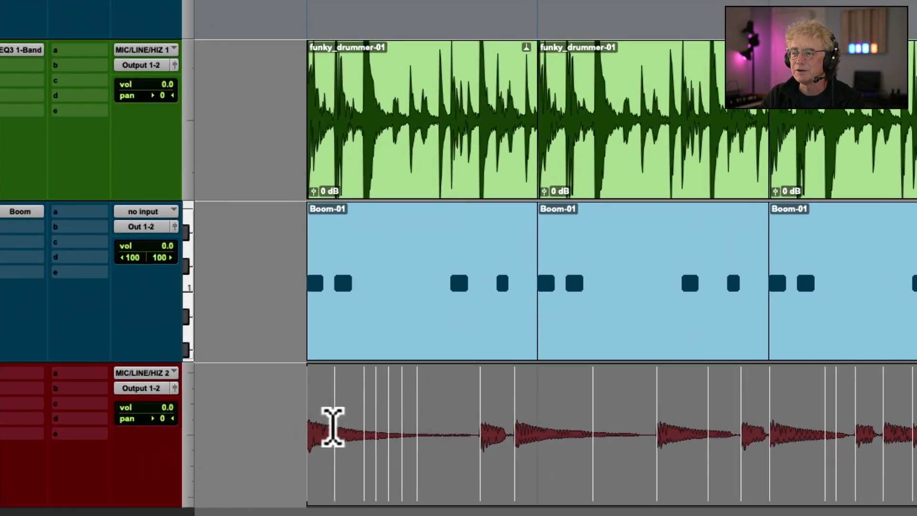
left_click(329, 421)
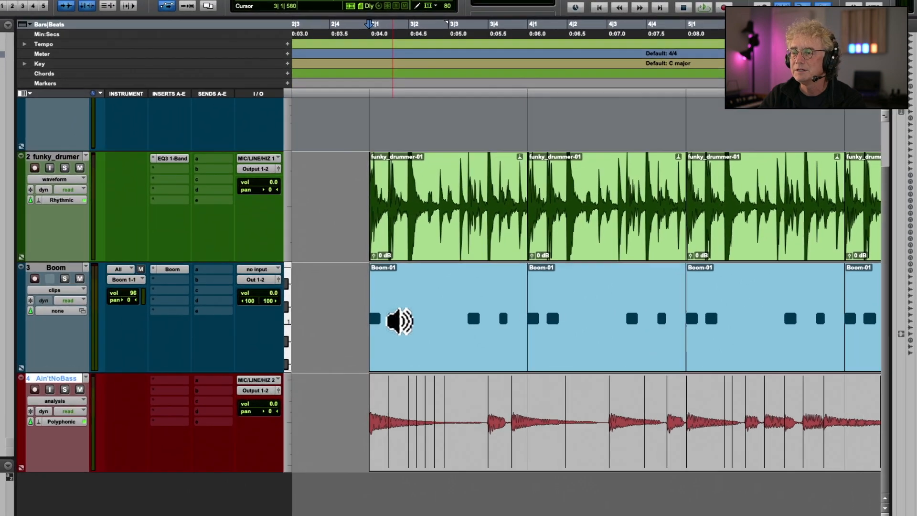
Try deleting the false event markers in the decay of the first bass note and around 5|2
left_click_drag(379, 415, 460, 415)
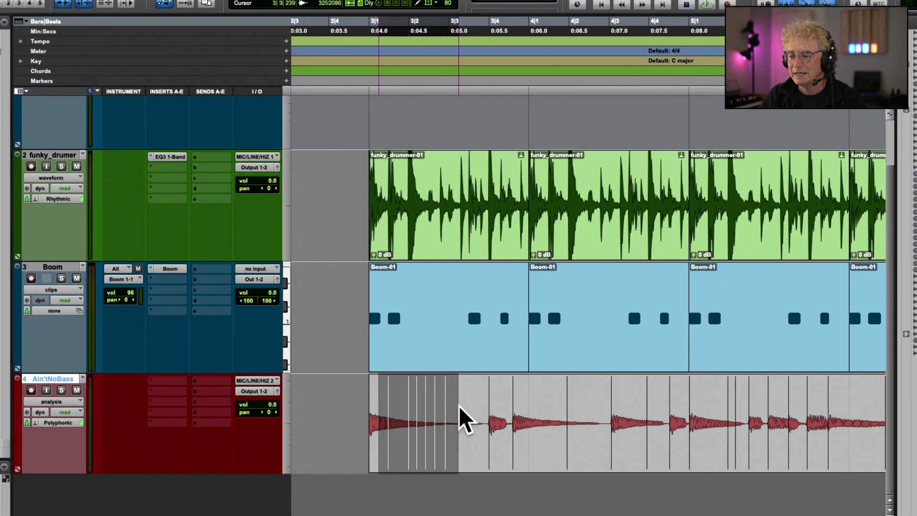
key("Delete")
scroll(461, 409, "right", 5)
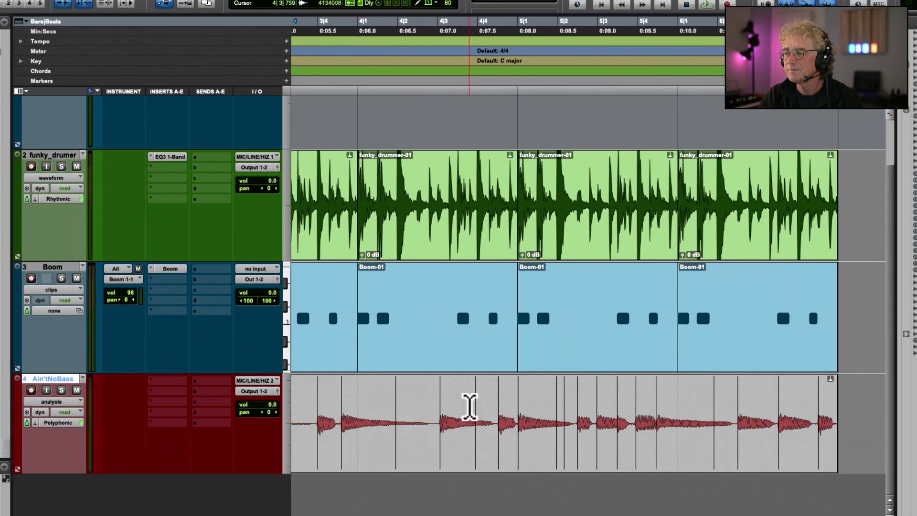
left_click_drag(551, 423, 569, 422)
left_click(562, 426)
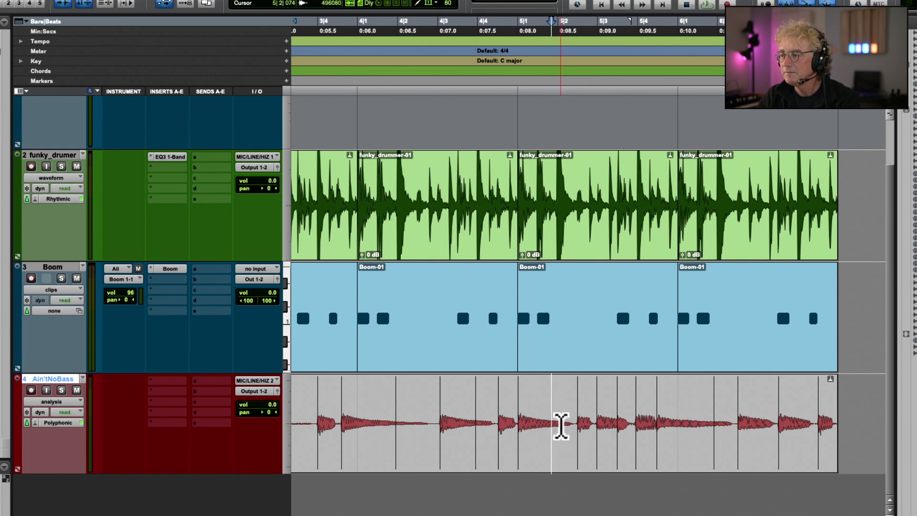
scroll(561, 426, "right", 2)
scroll(587, 429, "left", 8)
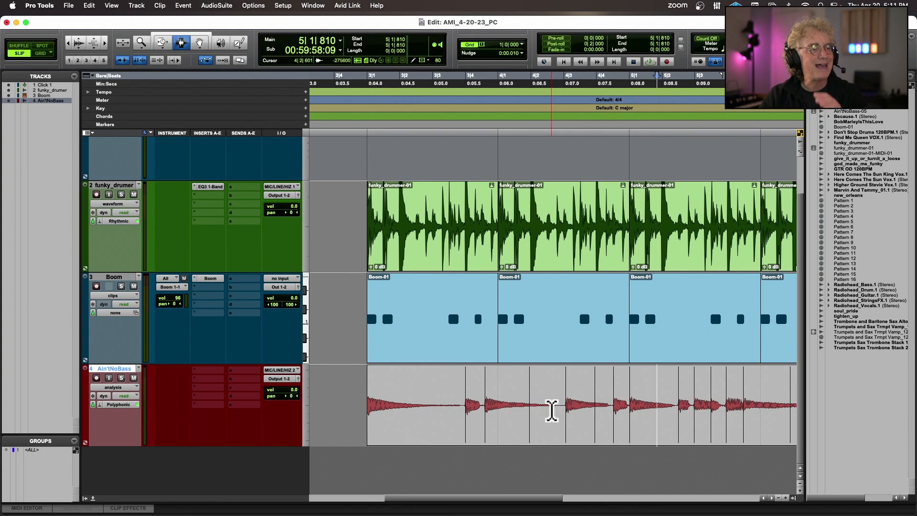
Undo the two event marker deletions on the bass track and clear the selection
key("super+z")
key("super+z")
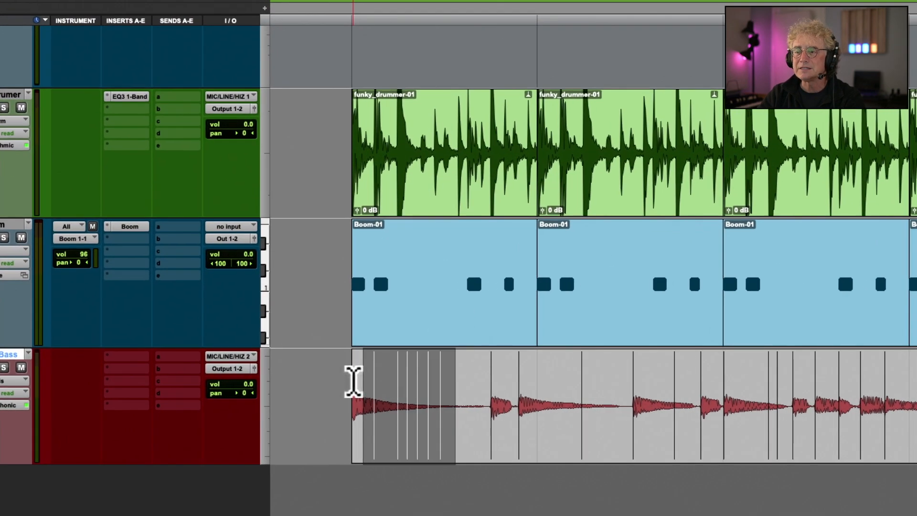
left_click(353, 382)
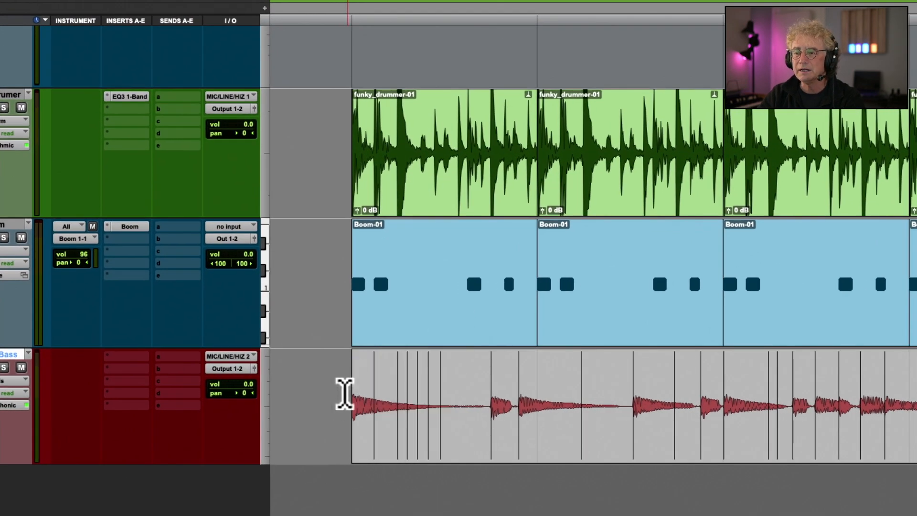
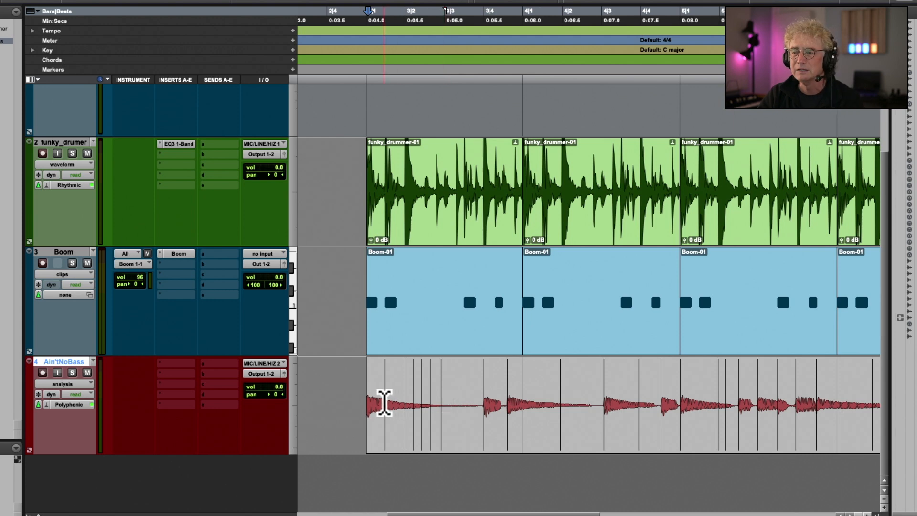
Delete the false event markers in the decay of the first bass note, near 4|2 and around 5|2
left_click_drag(378, 401, 460, 408)
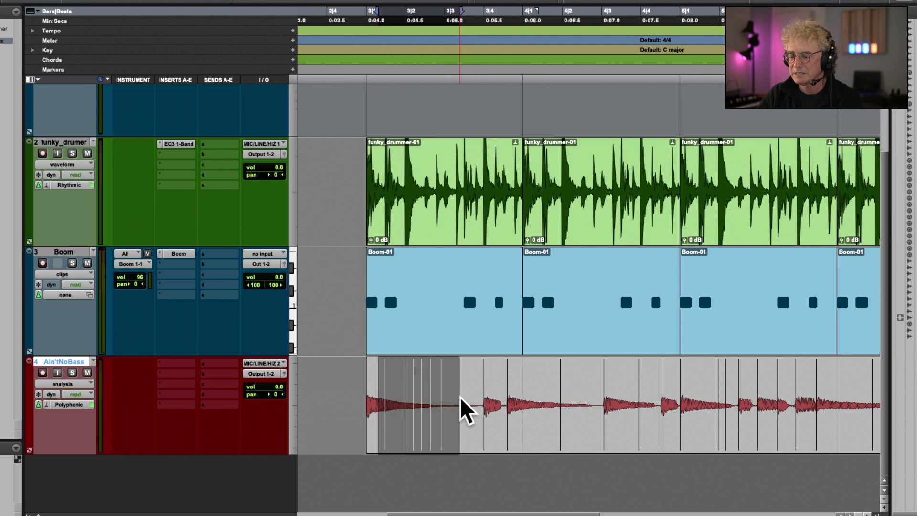
left_click(574, 399)
left_click_drag(553, 403, 578, 404)
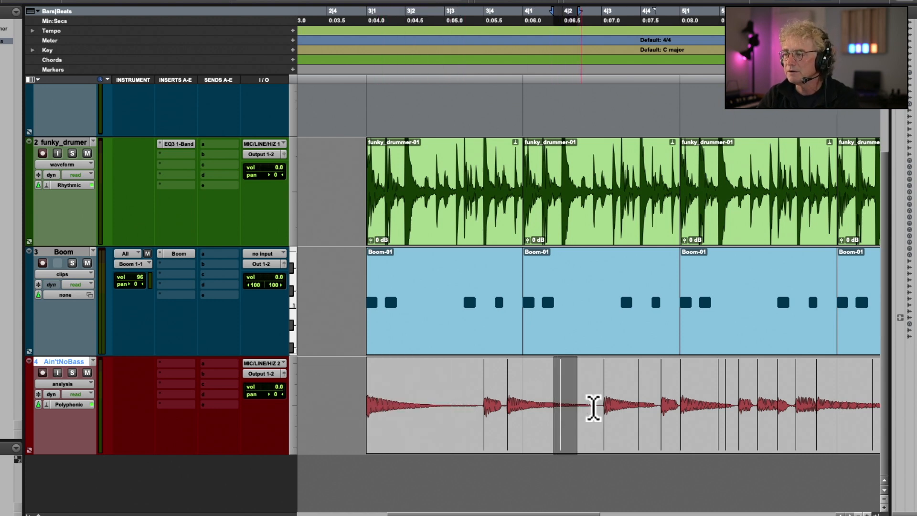
left_click(635, 407)
left_click_drag(712, 412, 733, 411)
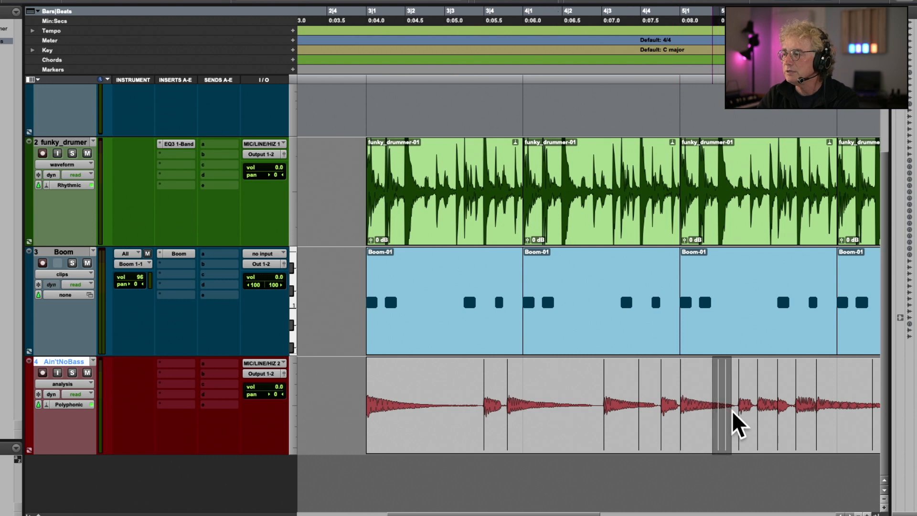
key("Delete")
Delete the false event marker in the long bass note just before 6|2
scroll(658, 415, "right", 3)
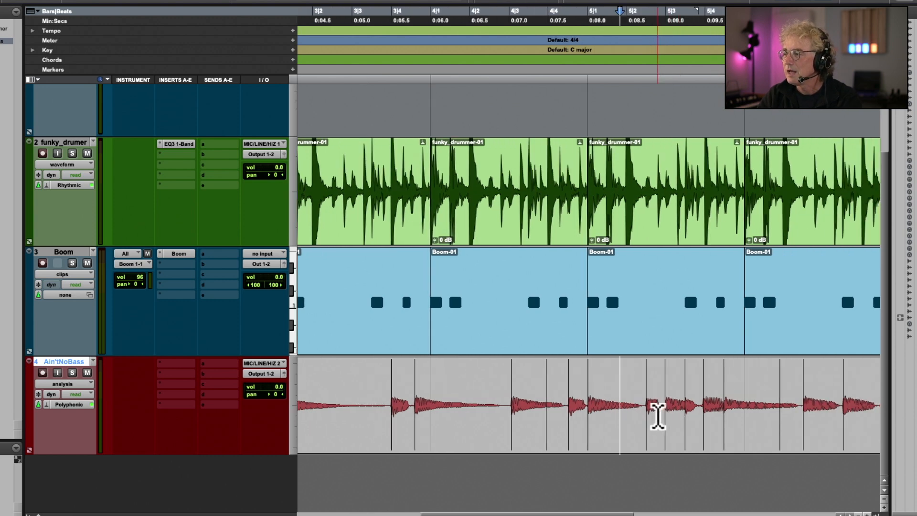
scroll(658, 416, "right", 2)
left_click_drag(717, 416, 729, 417)
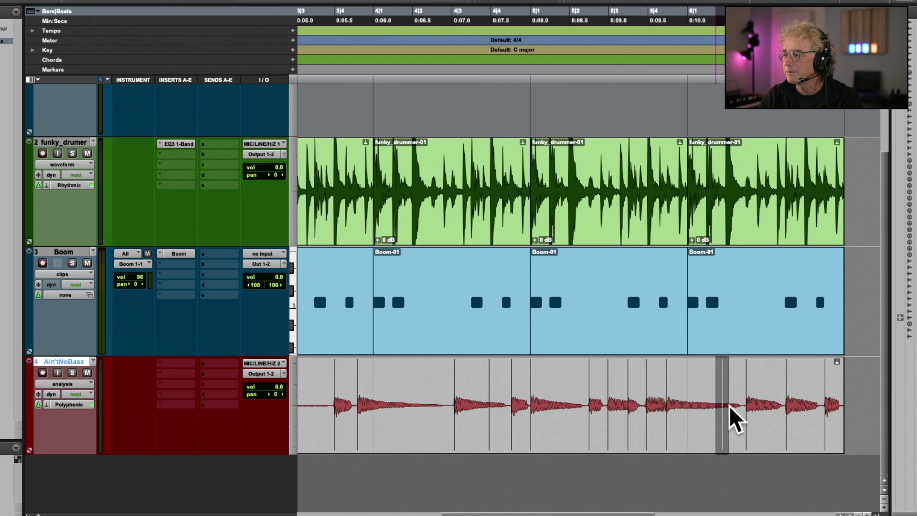
left_click(635, 423)
scroll(635, 423, "left", 6)
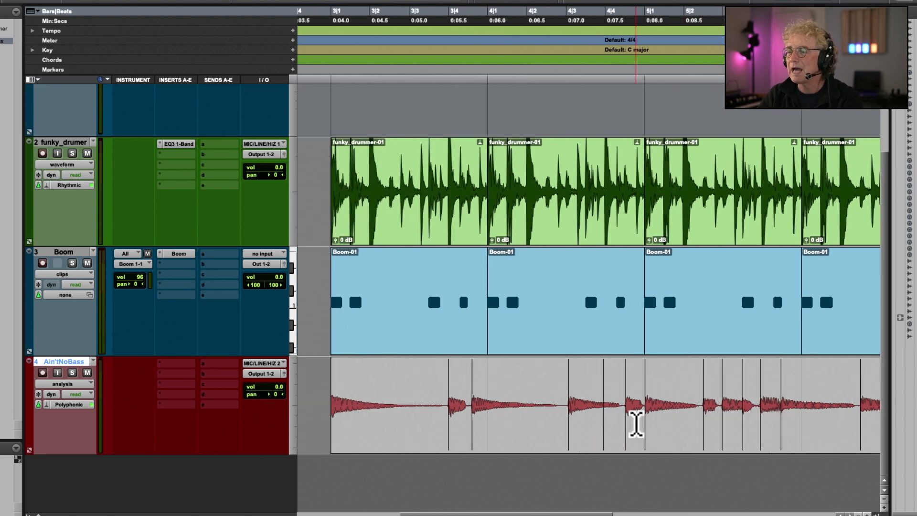
scroll(636, 423, "right", 1)
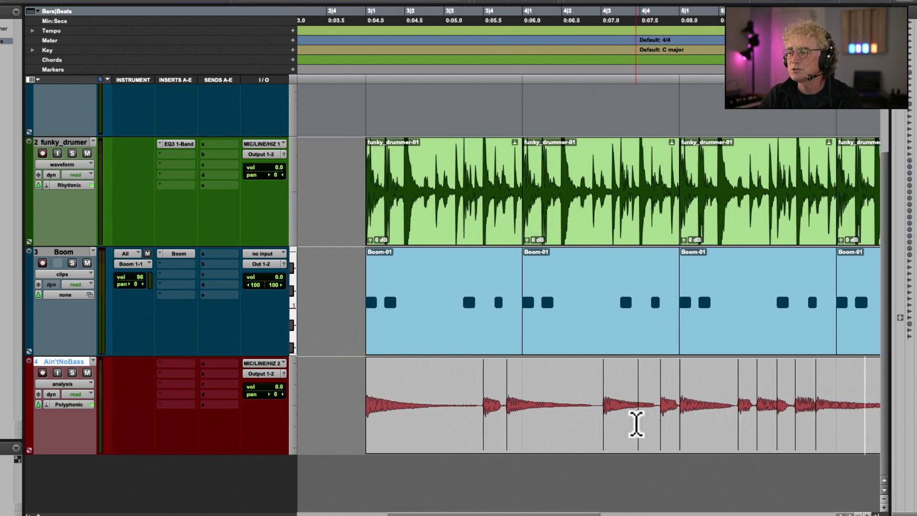
left_click(70, 384)
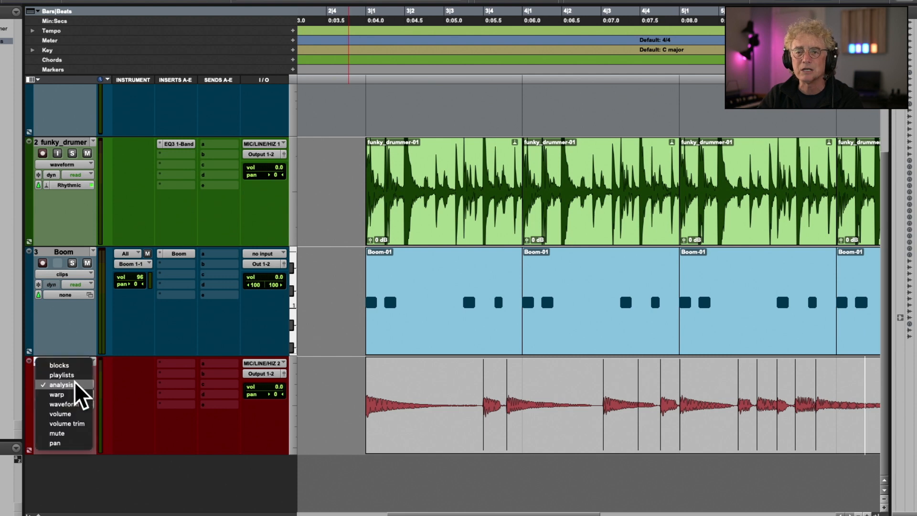
left_click(466, 451)
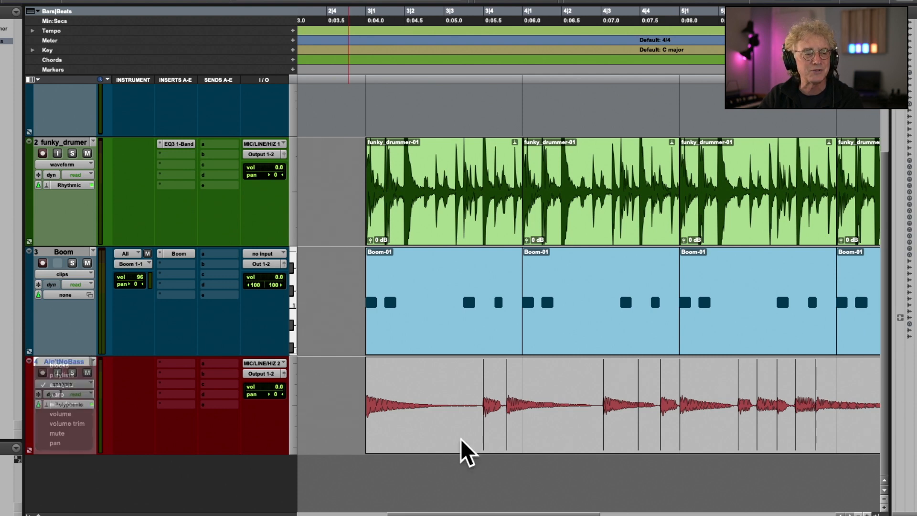
Return the bass track to waveform view and quantize the Ain'tNoBass clip's Elastic Audio events to MPC 61% 16th Swing at 100% timing
left_click(542, 440)
left_click(533, 414)
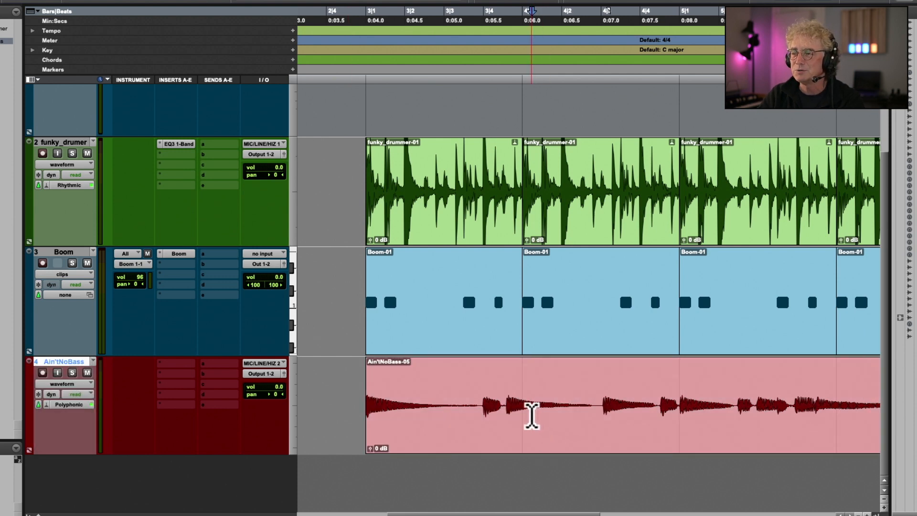
double_click(531, 415)
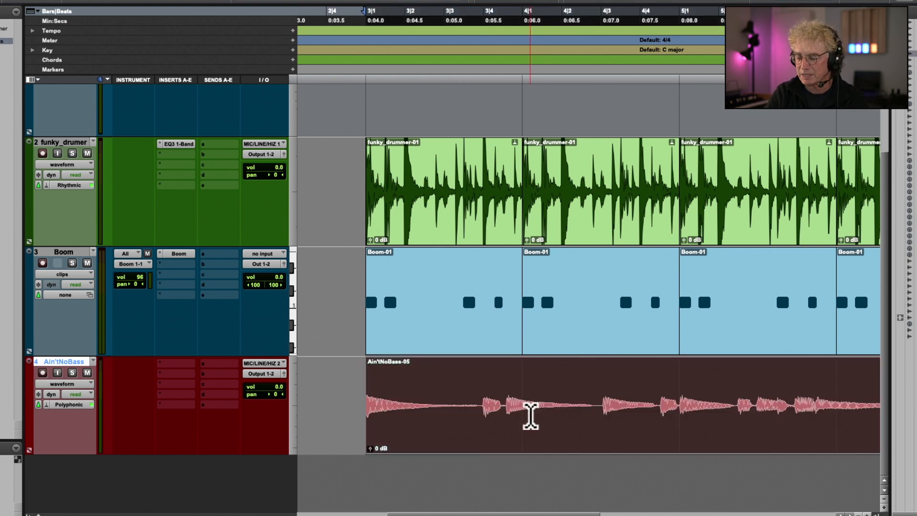
key("alt+0")
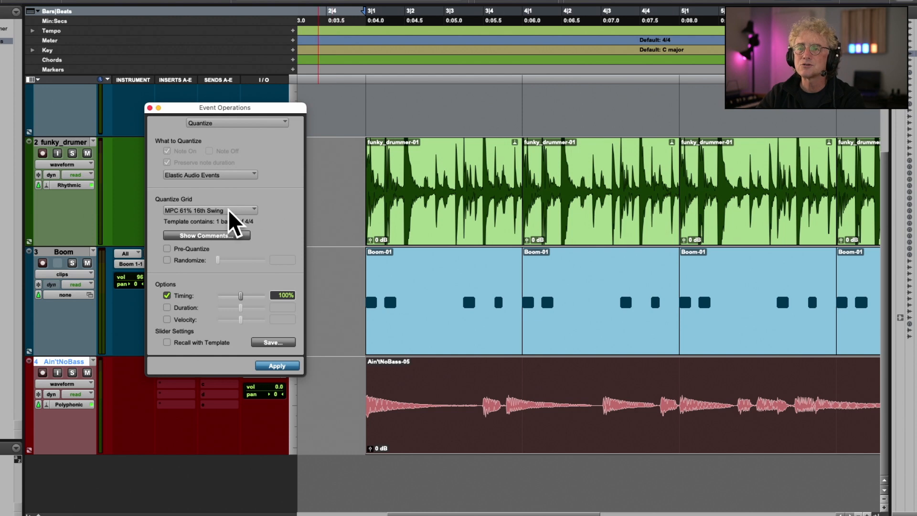
left_click(280, 366)
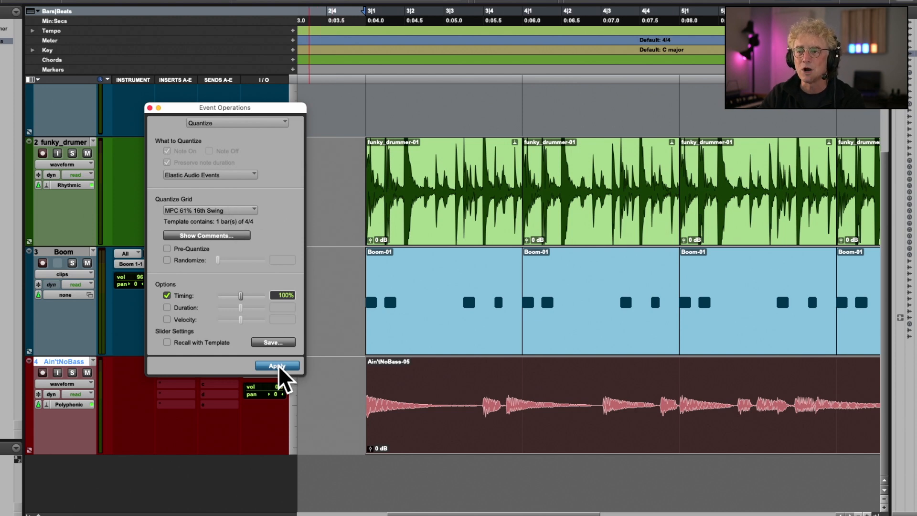
Play back the quantized bass with the drums, stop, and close the Event Operations window
key("space")
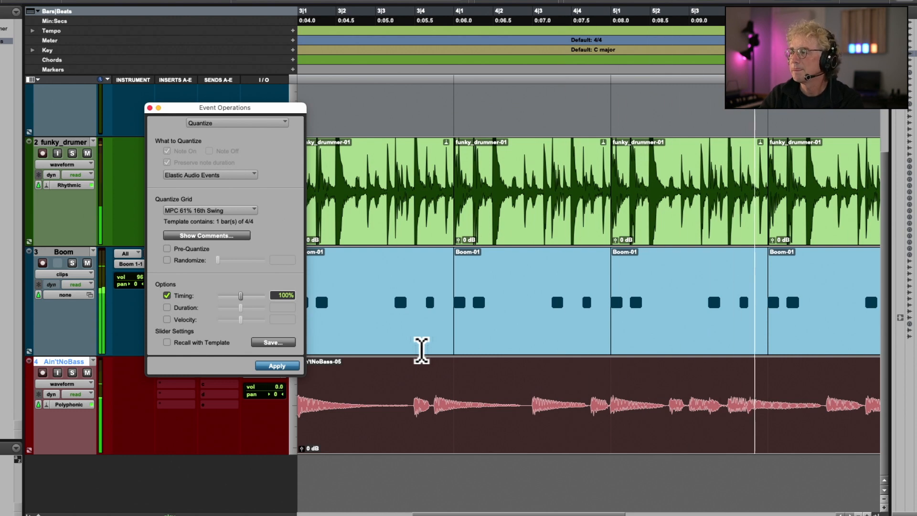
key("space")
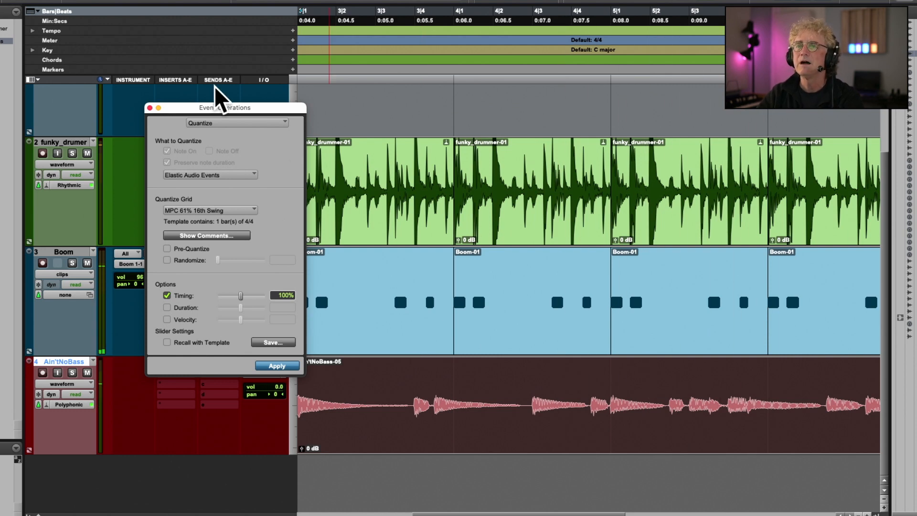
left_click(150, 109)
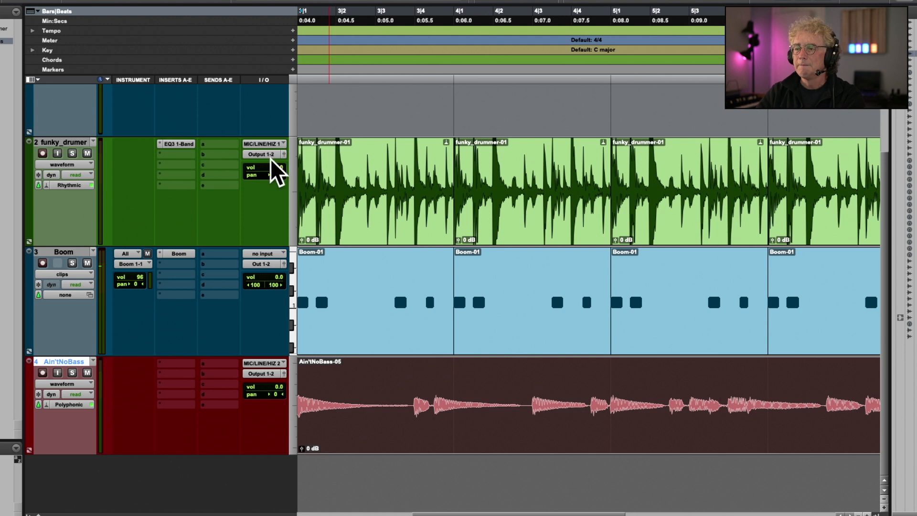
Switch to Slip mode and separate the Boom clip at 4|4|173, just before the last kick note of bar 4
key("super+bracketright")
key("super+bracketright")
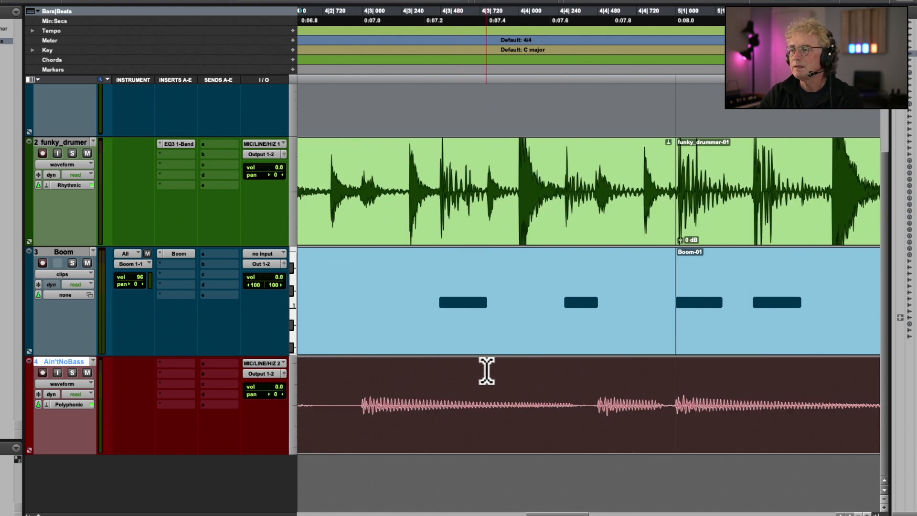
scroll(486, 371, "left", 2)
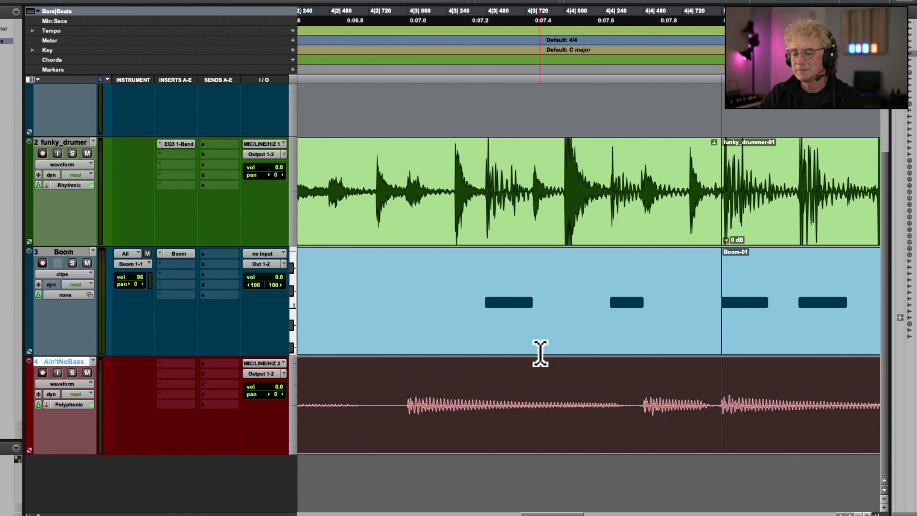
left_click(610, 302)
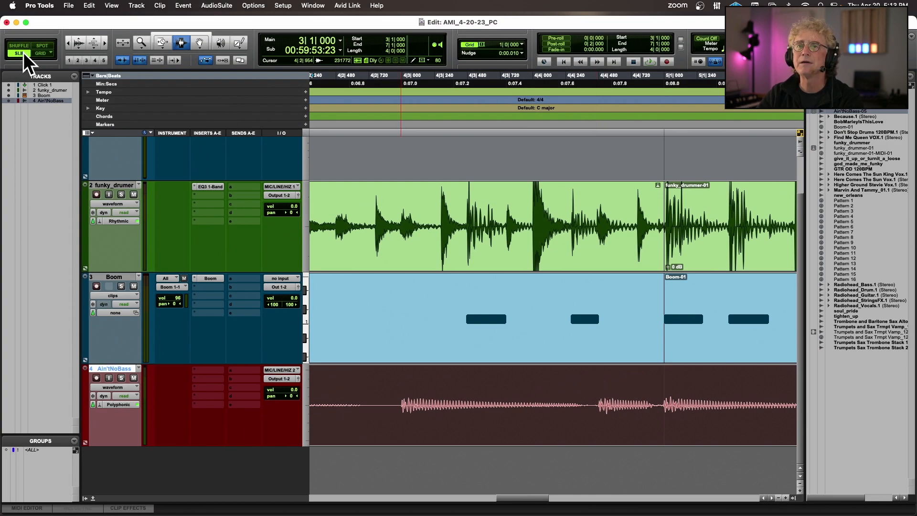
left_click(564, 316)
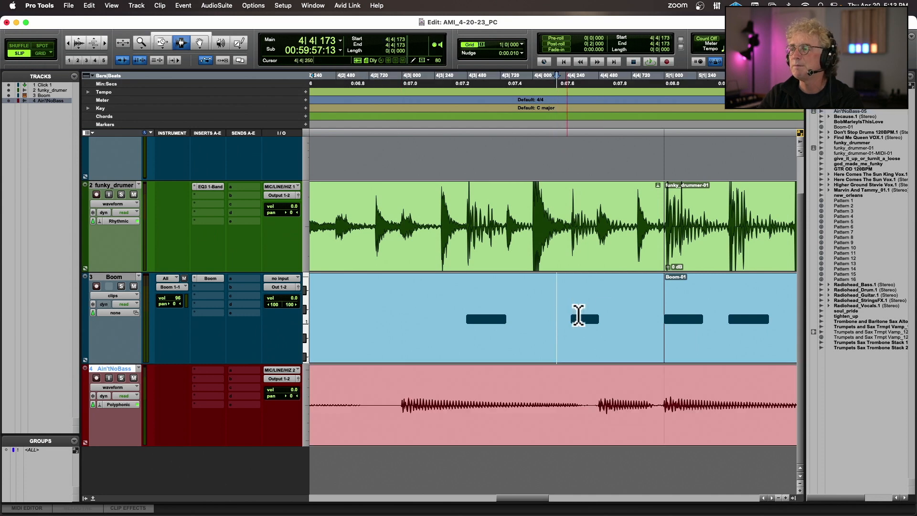
key("super+e")
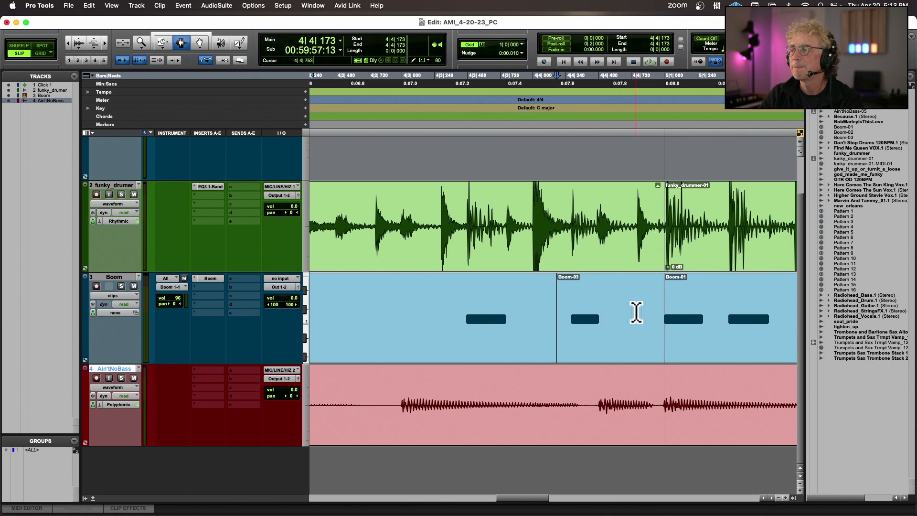
Separate the Boom clip at 4|4|753 and delete the empty piece before bar 5
left_click(635, 312)
key("super+e")
left_click(645, 323)
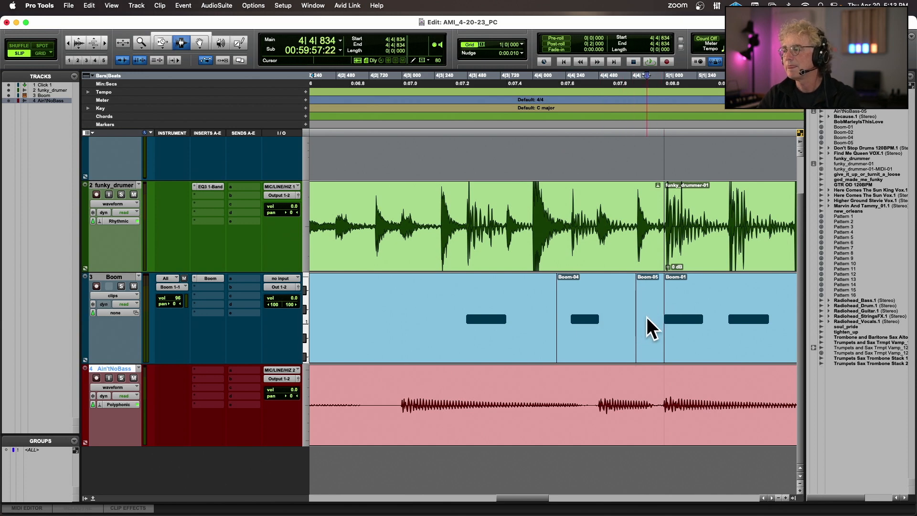
double_click(648, 326)
key("BackSpace")
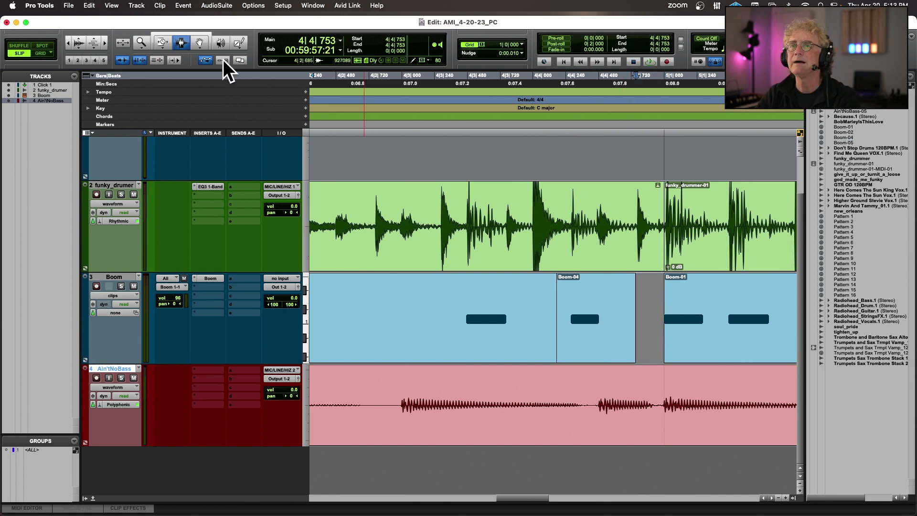
Move the isolated kick clip to start at 4|4|348 and quantize it to MPC 61% 16th Swing at 100% timing
left_click(200, 42)
left_click(605, 318)
left_click_drag(605, 318, 624, 318)
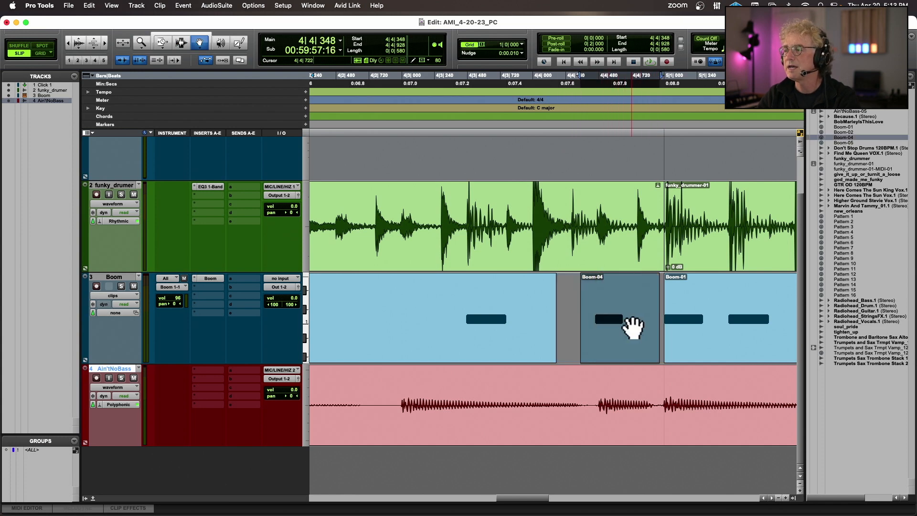
key("alt+0")
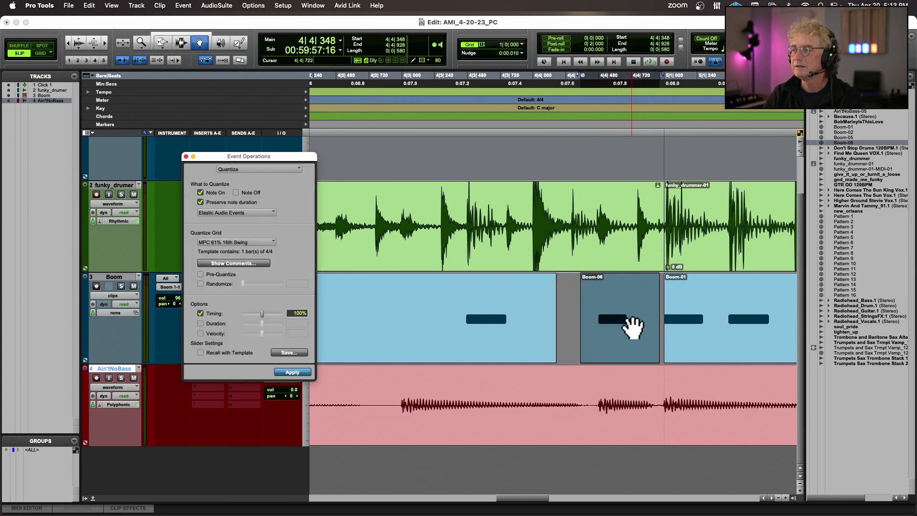
left_click(186, 157)
Play the groove repeatedly from 3|4|900 to check the moved kick against the bass line
key("super+bracketleft")
key("super+bracketleft")
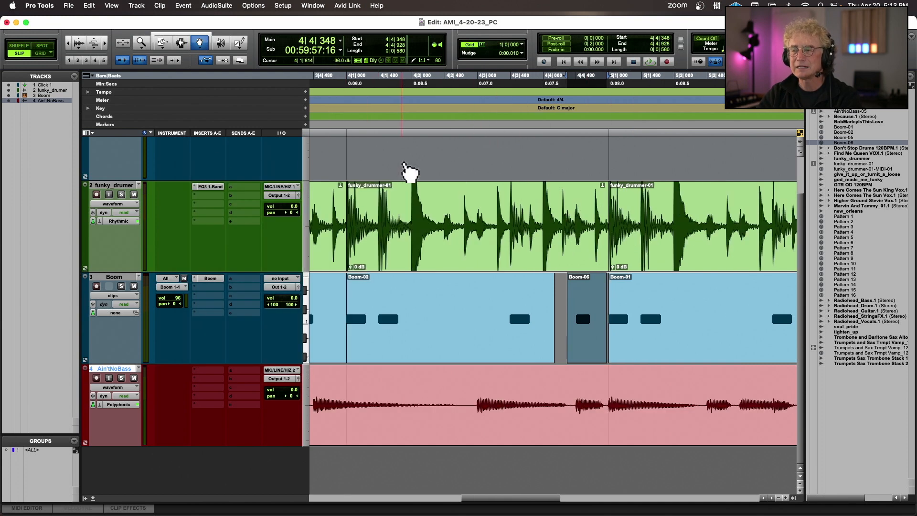
left_click(448, 116)
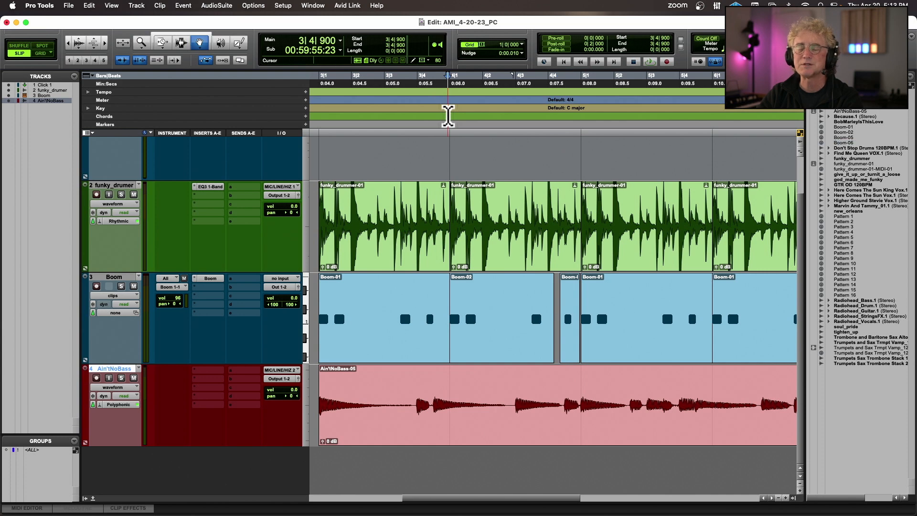
key("space")
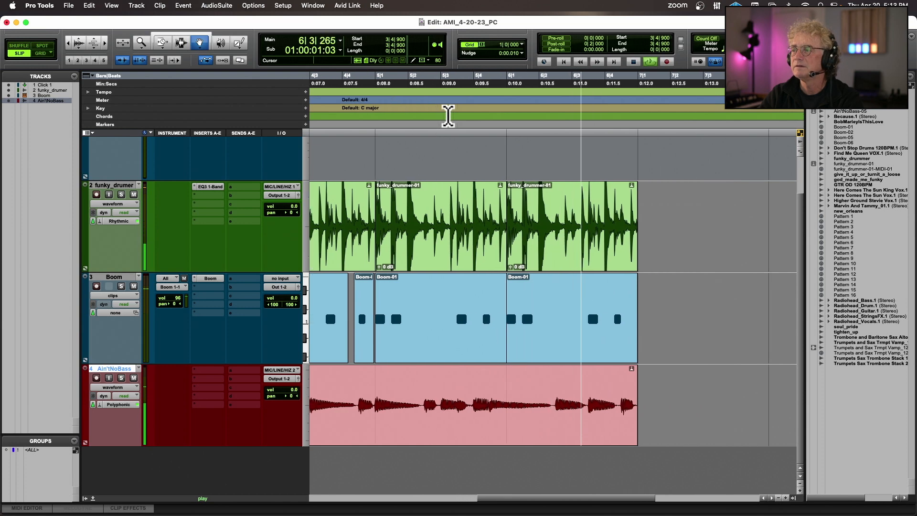
key("space")
key("space")
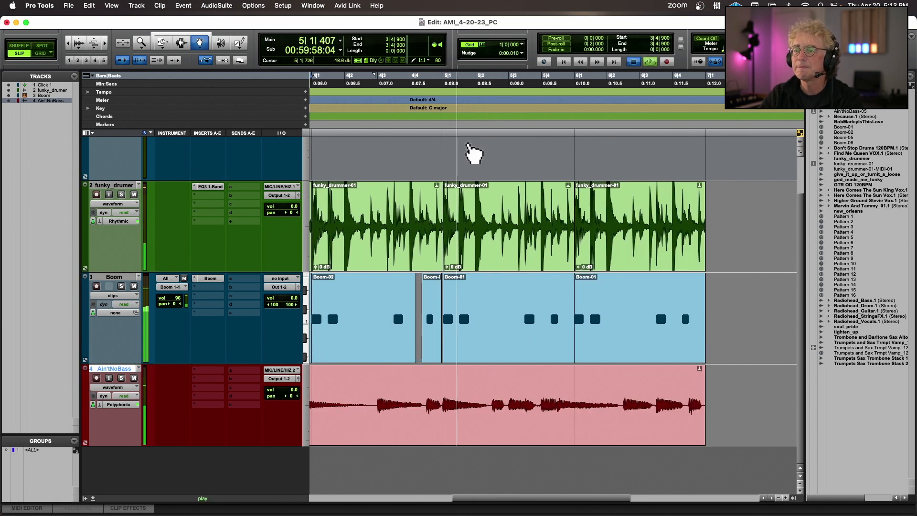
key("space")
key("space")
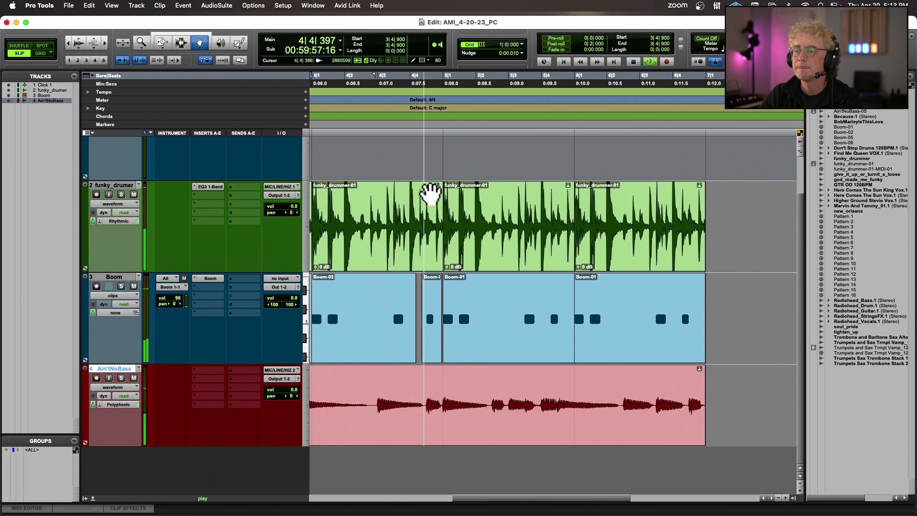
key("space")
key("space")
left_click(181, 43)
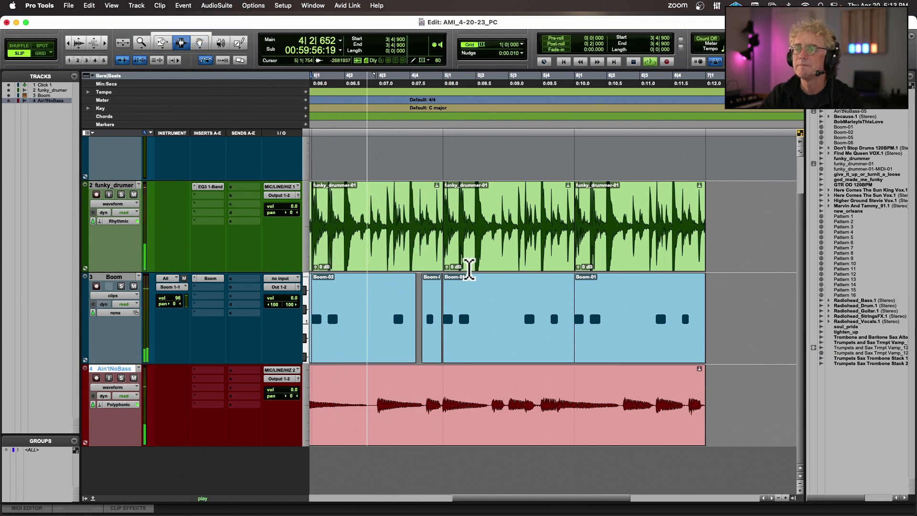
key("space")
Separate the last kick note of bar 3 in the Boom clip, from 3|4|261 with a length of 0|0|329
key("super+bracketright")
key("super+bracketright")
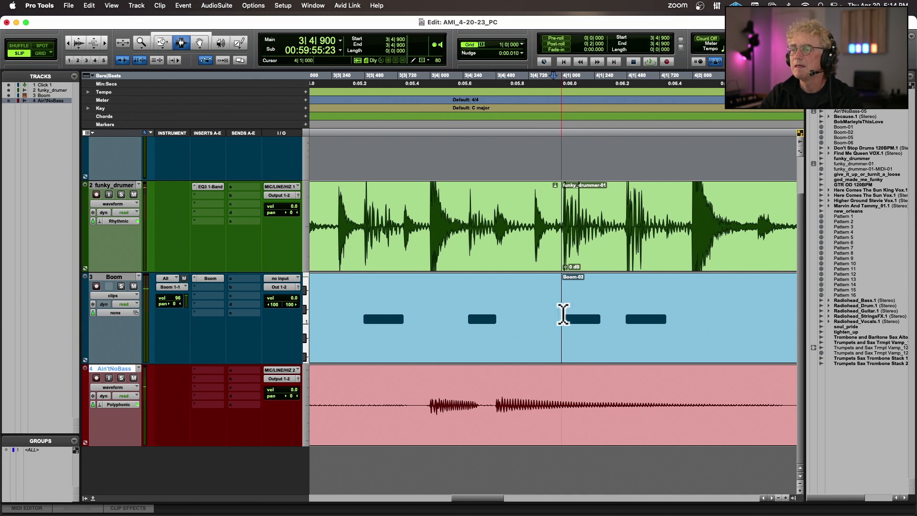
scroll(565, 315, "up", 2)
scroll(566, 315, "left", 5)
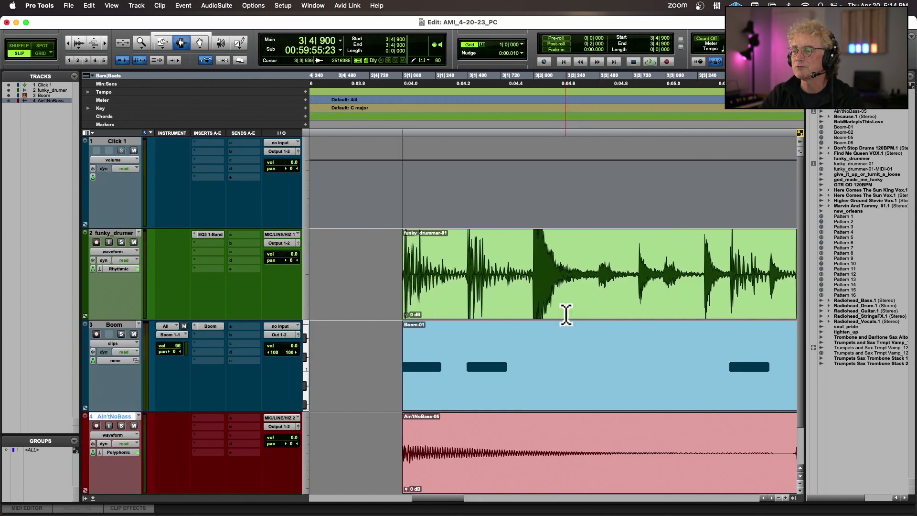
scroll(565, 316, "right", 4)
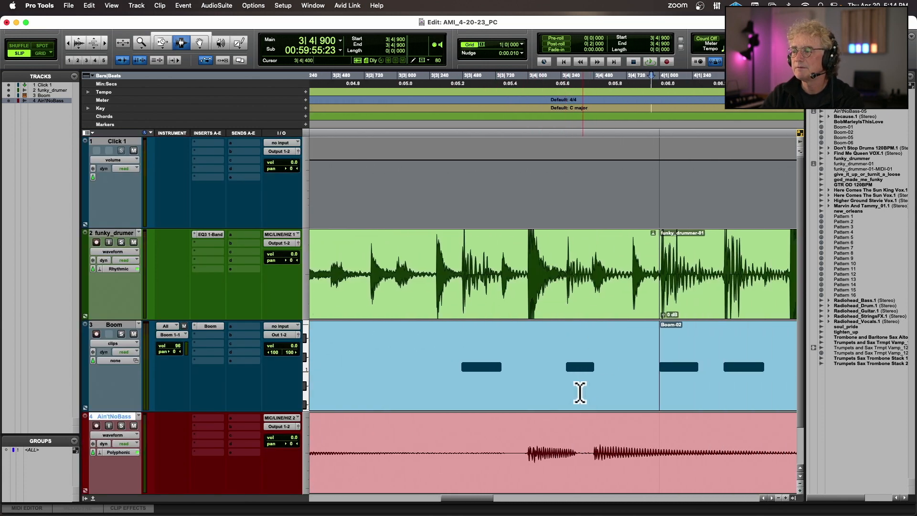
left_click(565, 367)
left_click(609, 369, "shift")
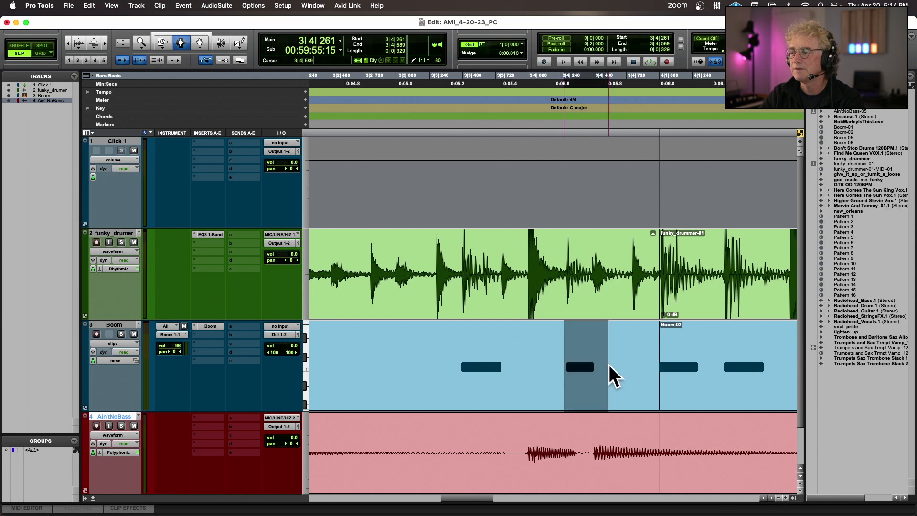
key("super+e")
Move the separated bar 3 kick clip to 3|4|432 and quantize it to MPC 61% 16th Swing at 100% timing
left_click(198, 43)
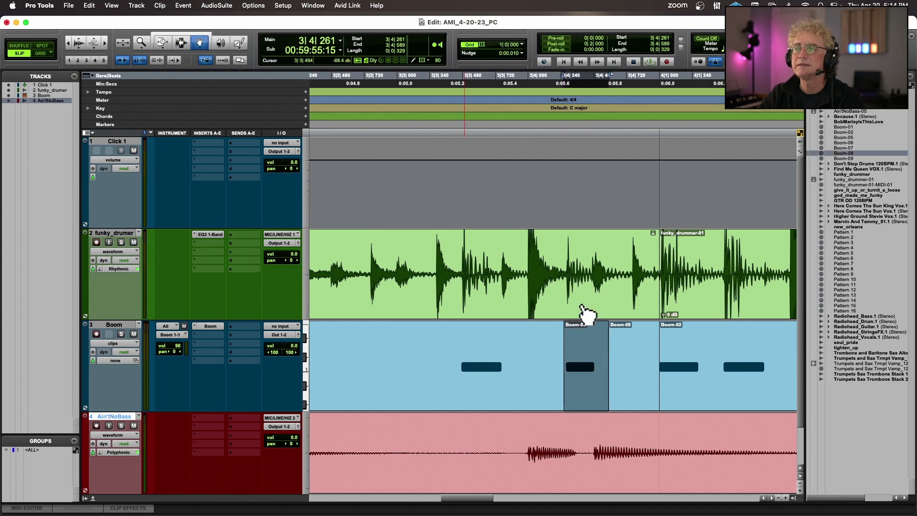
left_click_drag(593, 373, 611, 377)
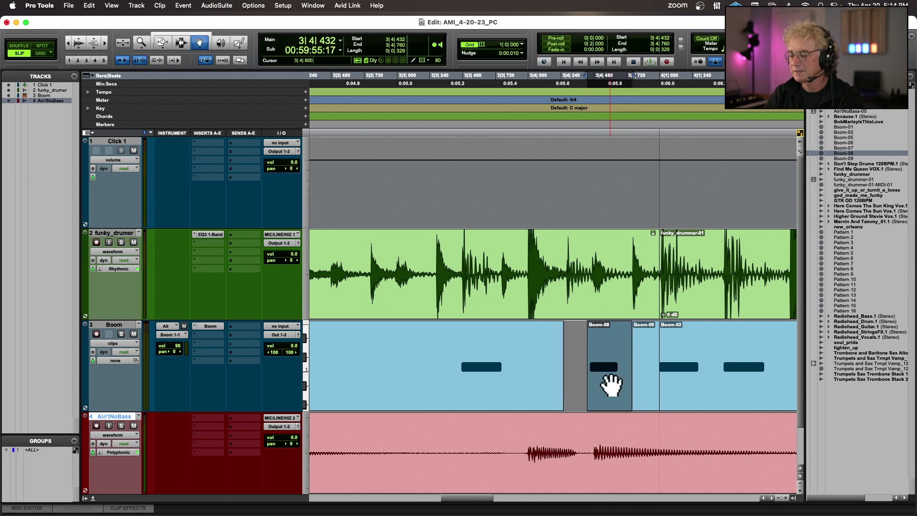
key("alt+0")
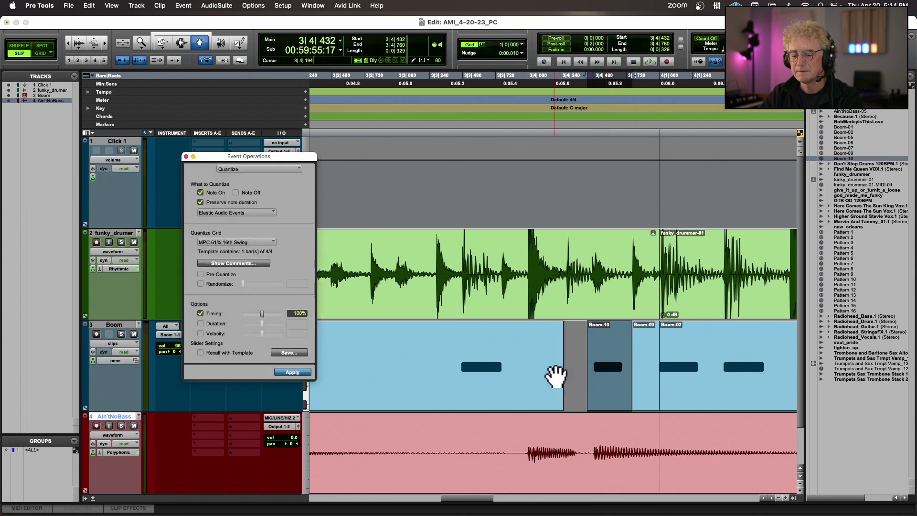
Copy the Boom kick note at 4|3|452, paste it at 4|2|919, and quantize the copy to MPC 61% 16th Swing
scroll(554, 375, "right", 10)
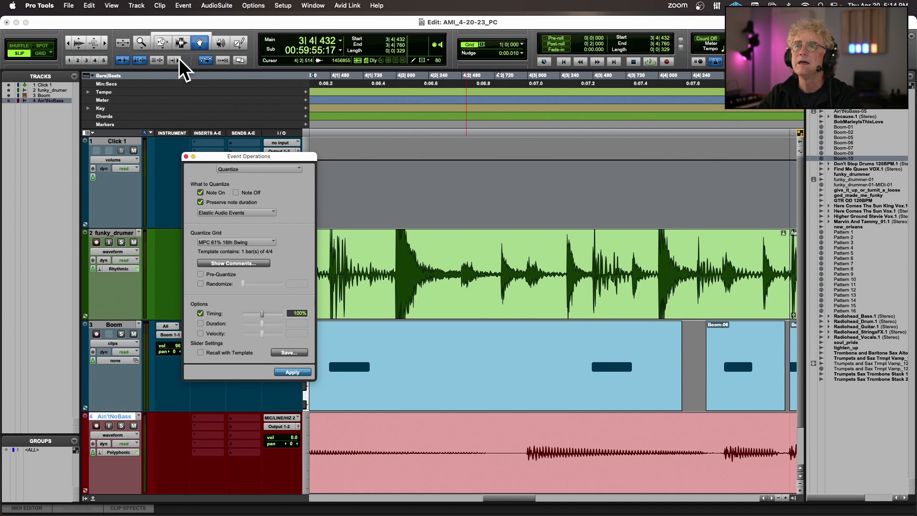
left_click(181, 43)
left_click_drag(589, 374, 637, 373)
key("super+c")
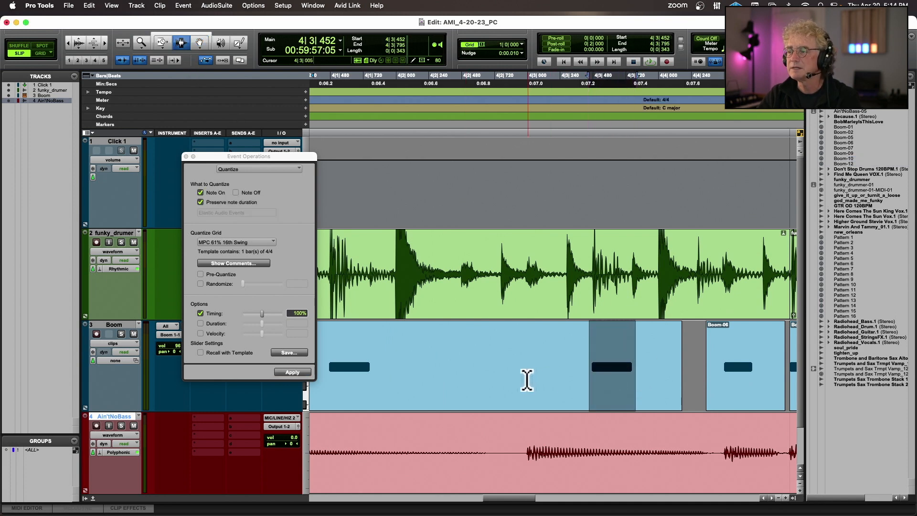
left_click(522, 377)
key("super+v")
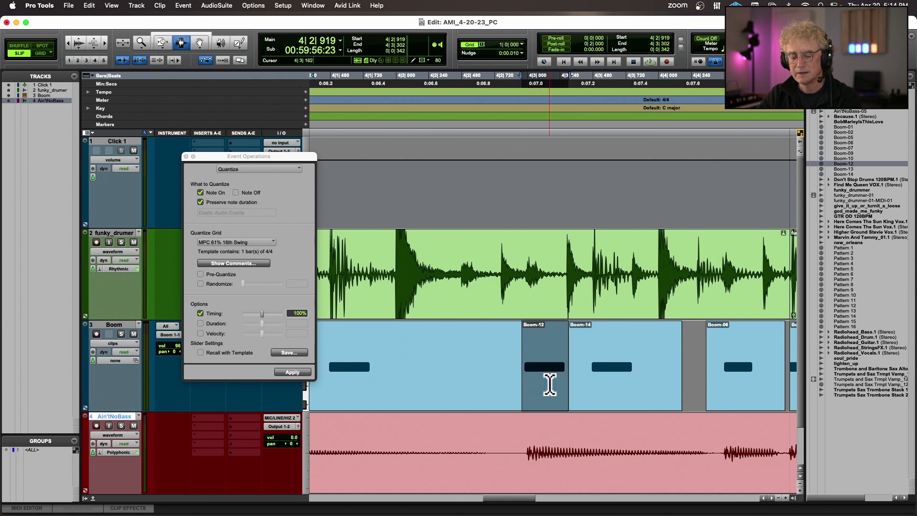
key("alt+0")
key("alt+0")
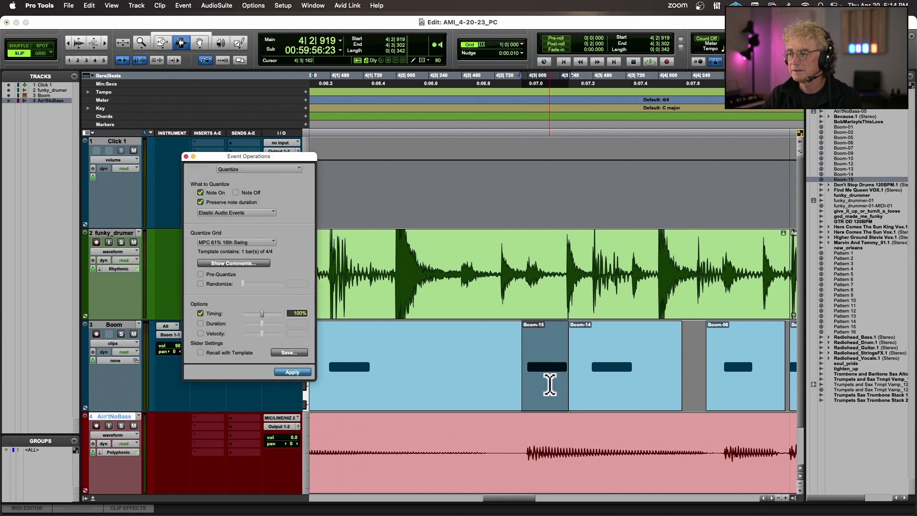
Play the whole four-bar groove from the start of bar 3 to check the edited kick pattern
key("super+bracketleft")
key("super+bracketleft")
key("super+bracketleft")
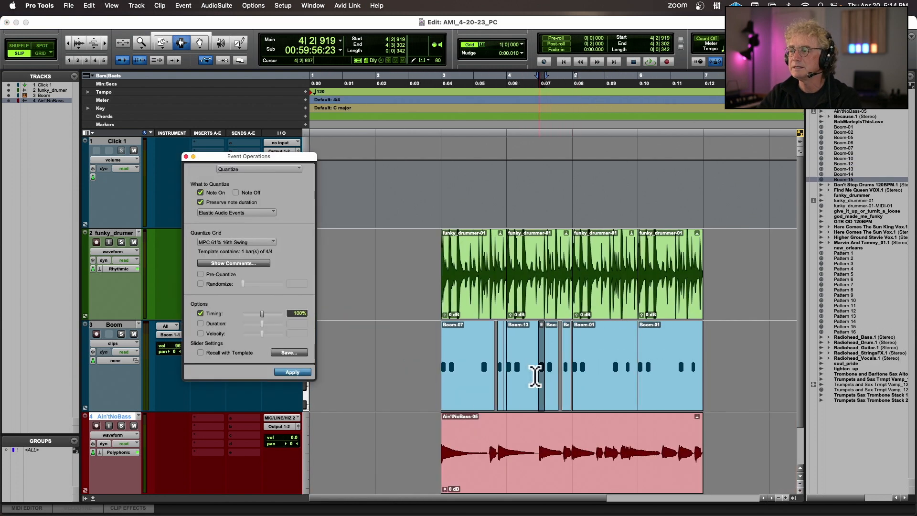
left_click(444, 382)
key("space")
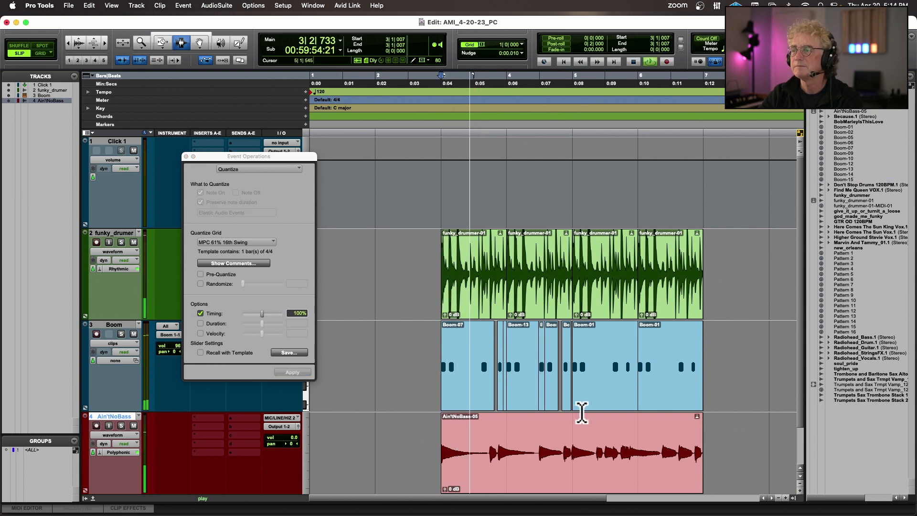
Close the Event Operations window with playback stopped, and reduce the height of all four tracks
left_click(188, 155)
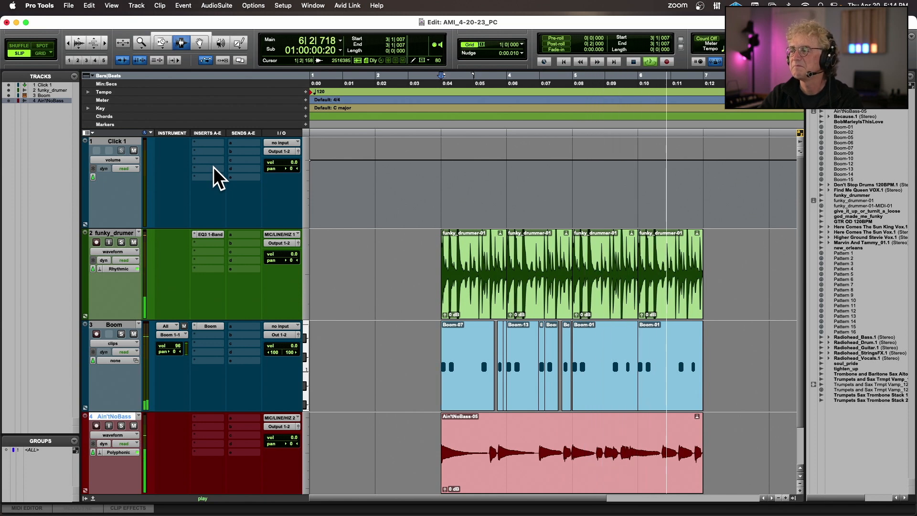
key("space")
double_click(483, 277)
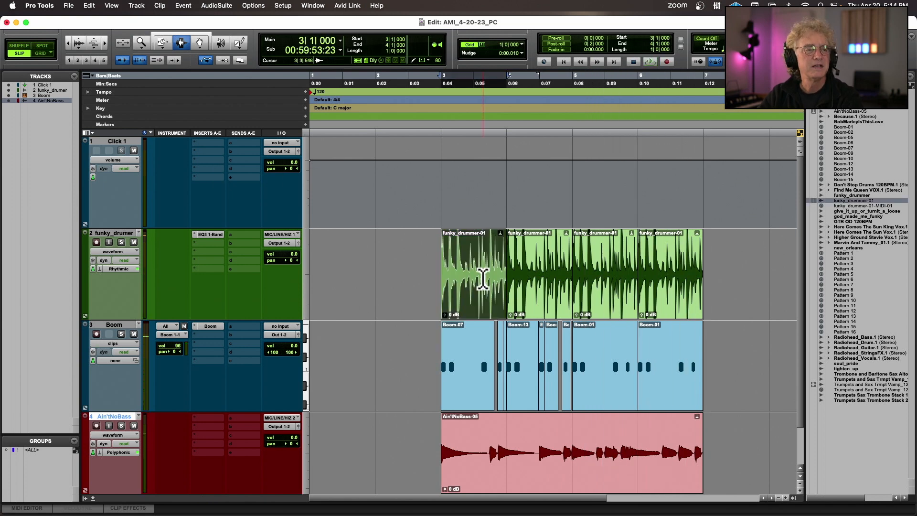
key("ctrl+alt+Down")
key("ctrl+alt+Down")
key("ctrl+alt+Down")
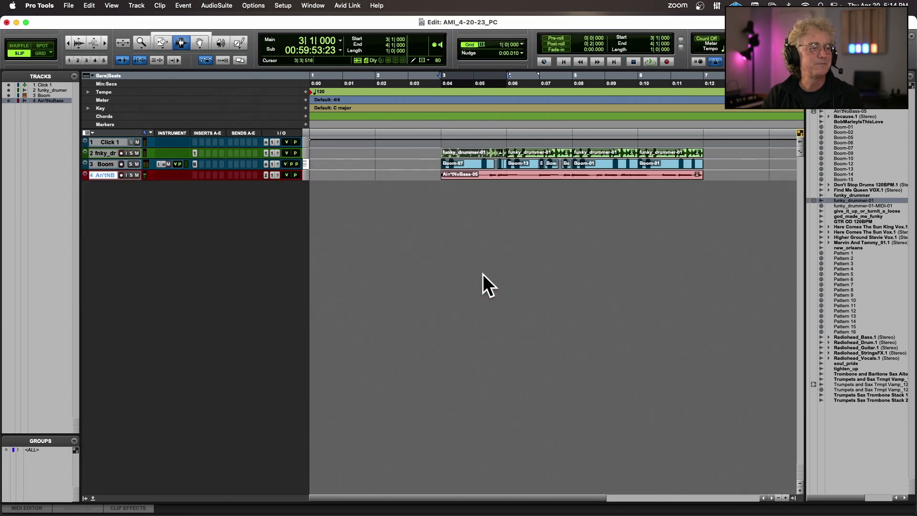
key("ctrl+alt+Up")
key("ctrl+alt+Up")
key("ctrl+alt+Up")
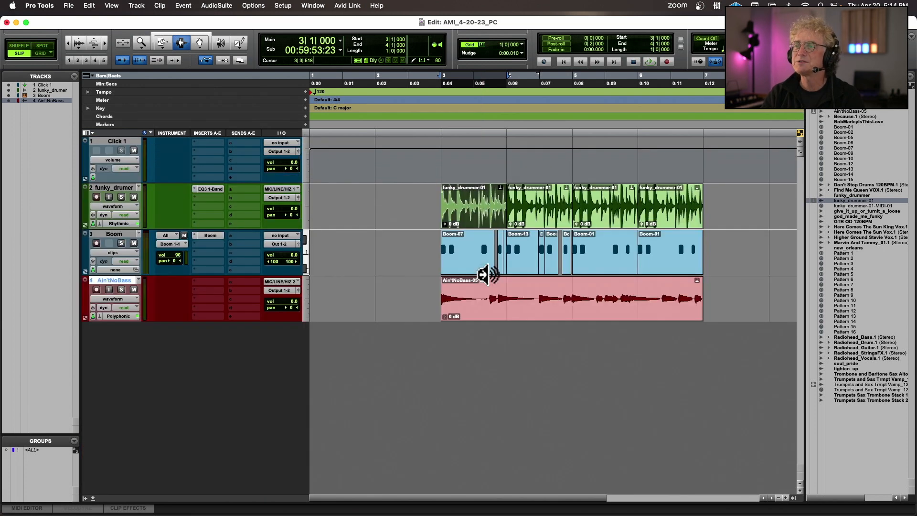
Select all funky_drummer, Boom and Ain'tNoBass clips from bar 3 through bar 6 and duplicate them
left_click(692, 209, "shift")
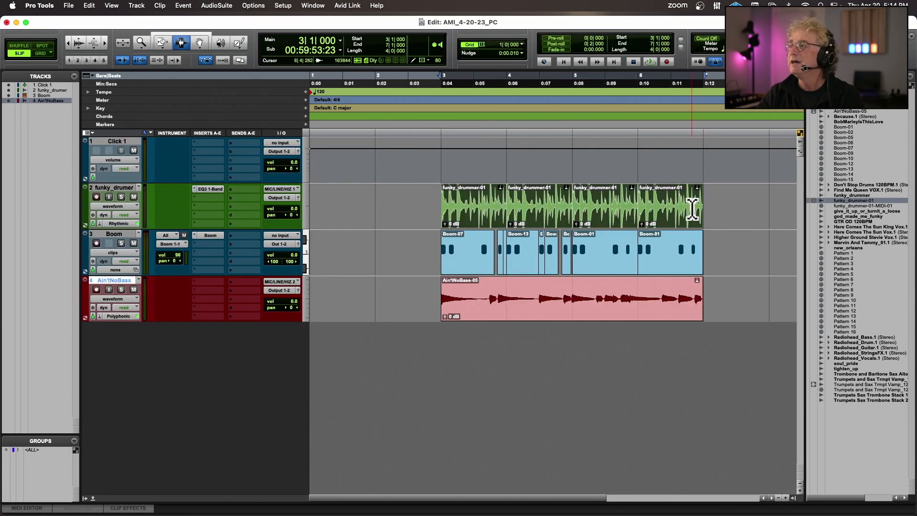
mouse_move(682, 305)
left_mouse_down()
mouse_move(670, 282)
mouse_move(693, 292)
left_mouse_up()
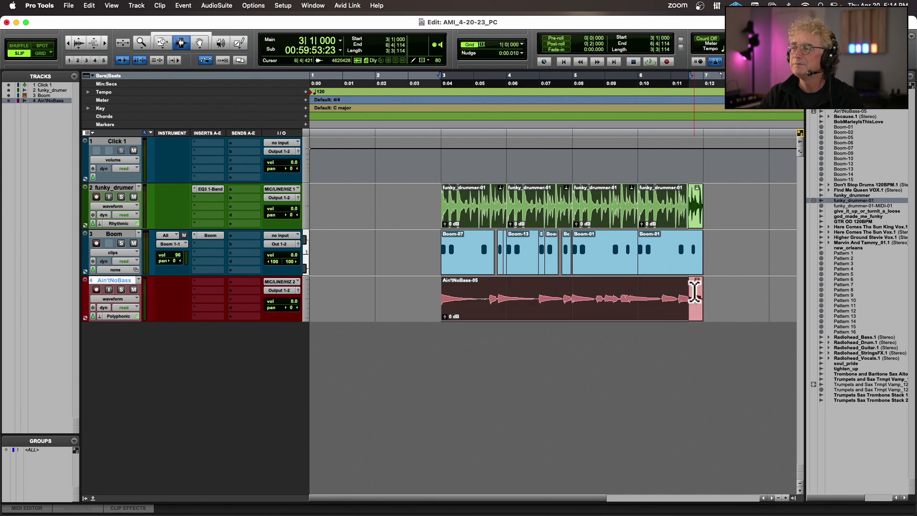
double_click(694, 292)
left_click(605, 207, "shift")
left_click(476, 248, "shift")
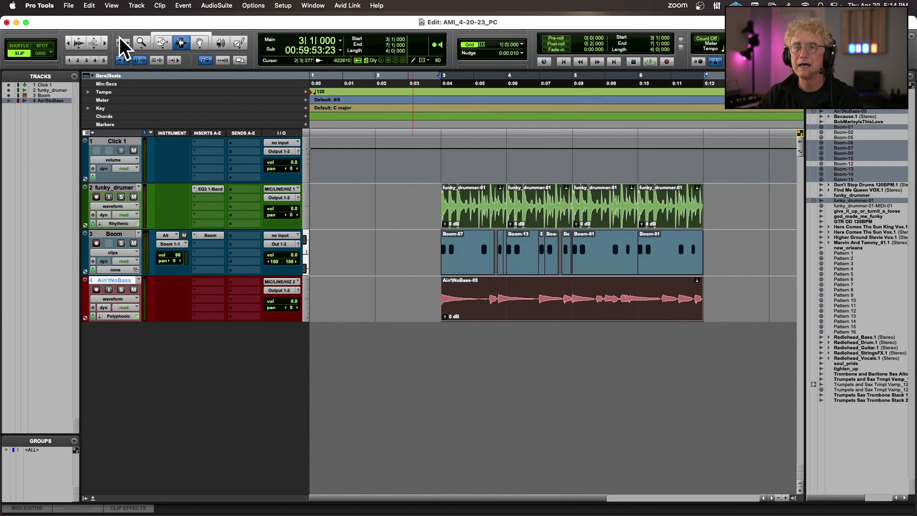
key("super+d")
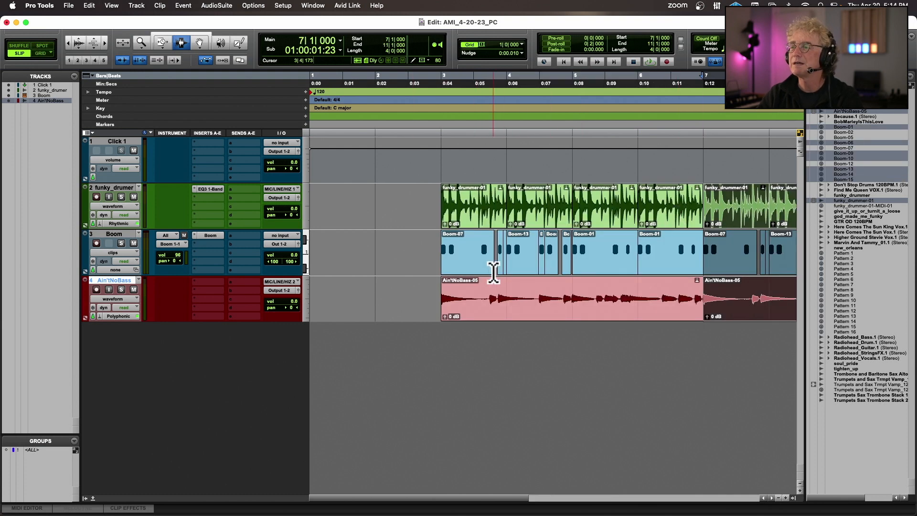
Extend the selection back to bar 3 and play the original groove together with its duplicate
left_click(454, 265, "shift")
key("space")
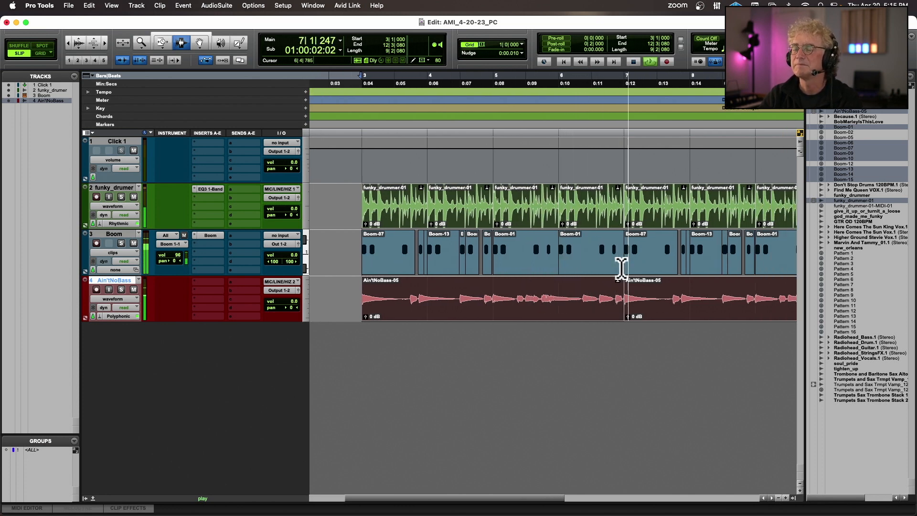
left_click(200, 43)
key("space")
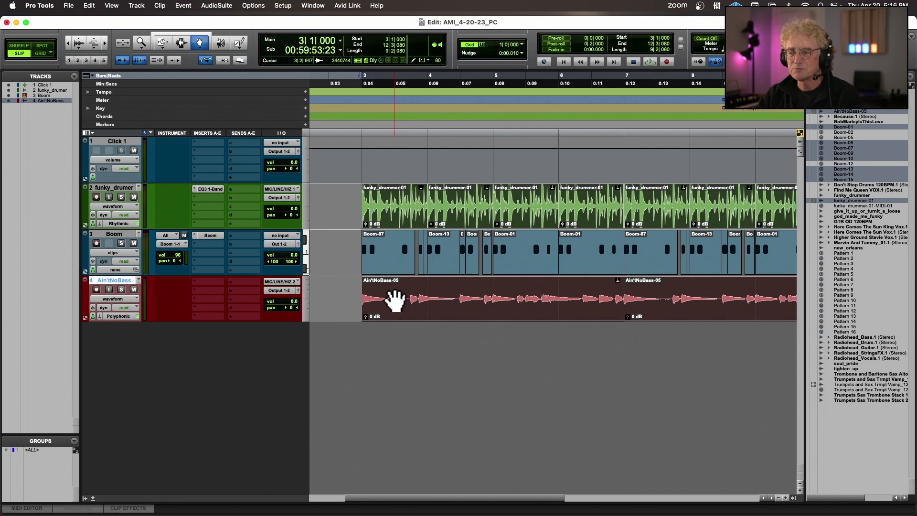
Copy the audio of the selected clips as MIDI using the Melodic conversion type with Consolidate Clips enabled
right_click(392, 298)
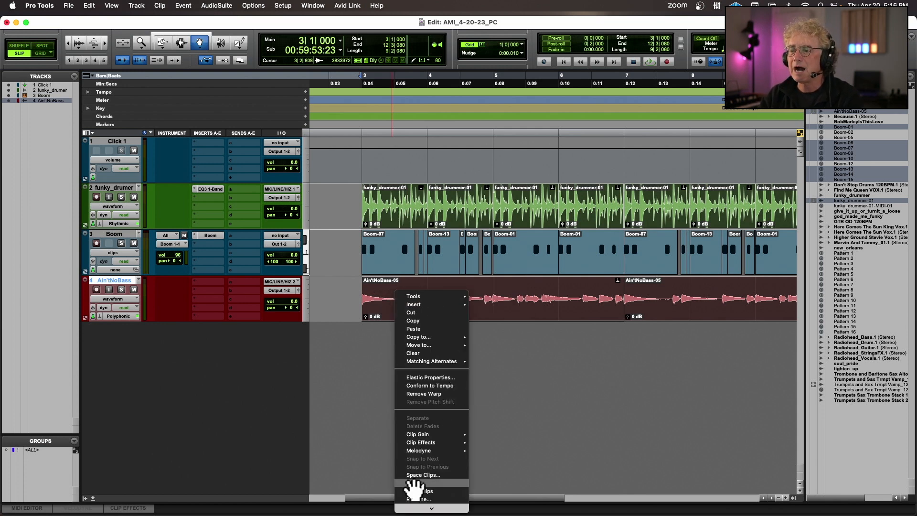
mouse_move(428, 507)
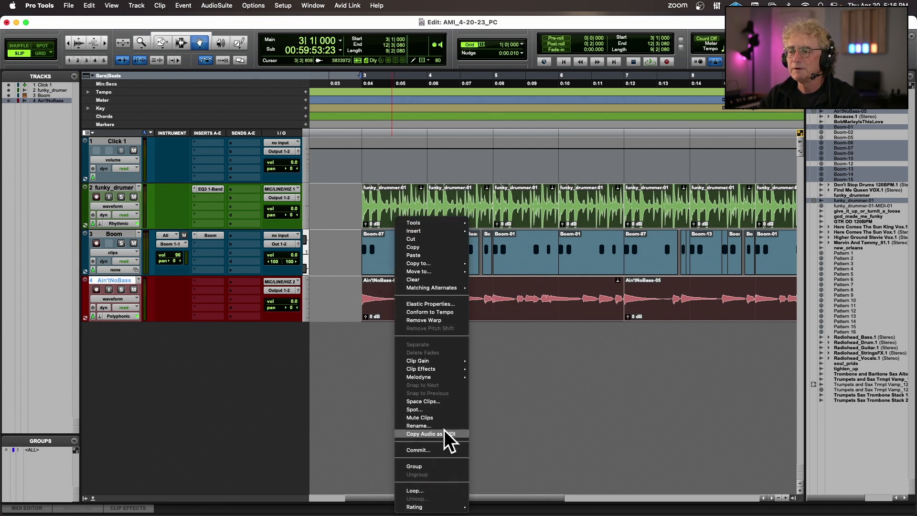
left_click(445, 434)
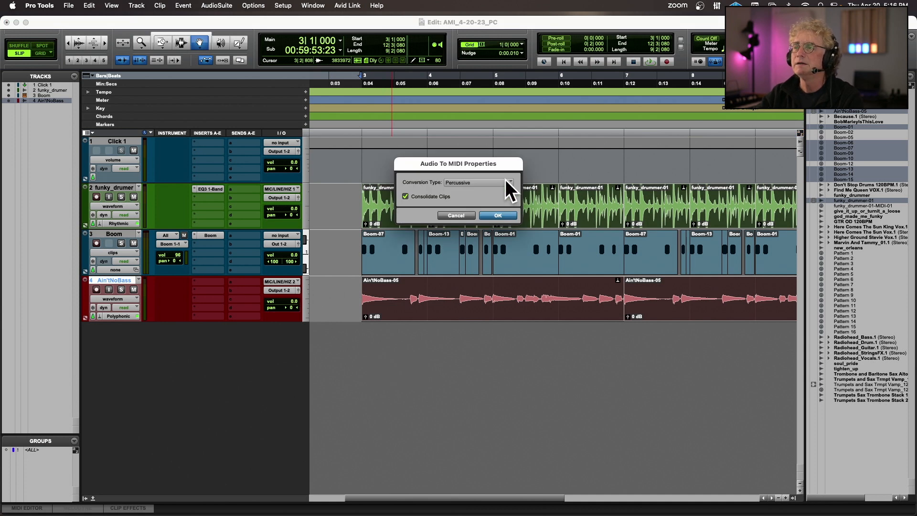
left_click(484, 184)
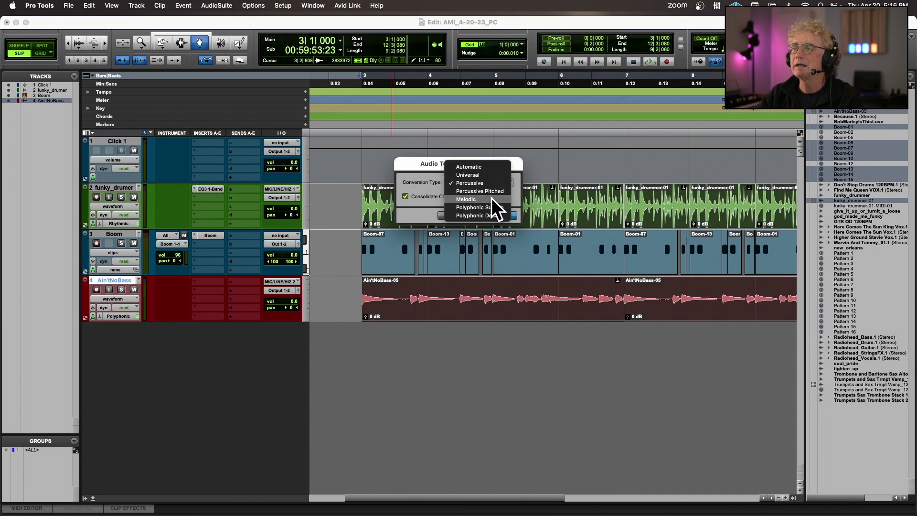
left_click(492, 198)
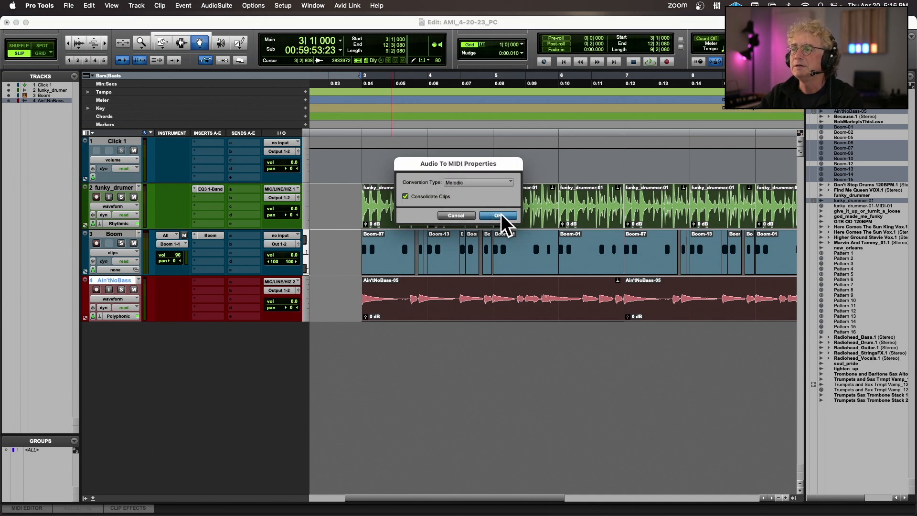
left_click(499, 216)
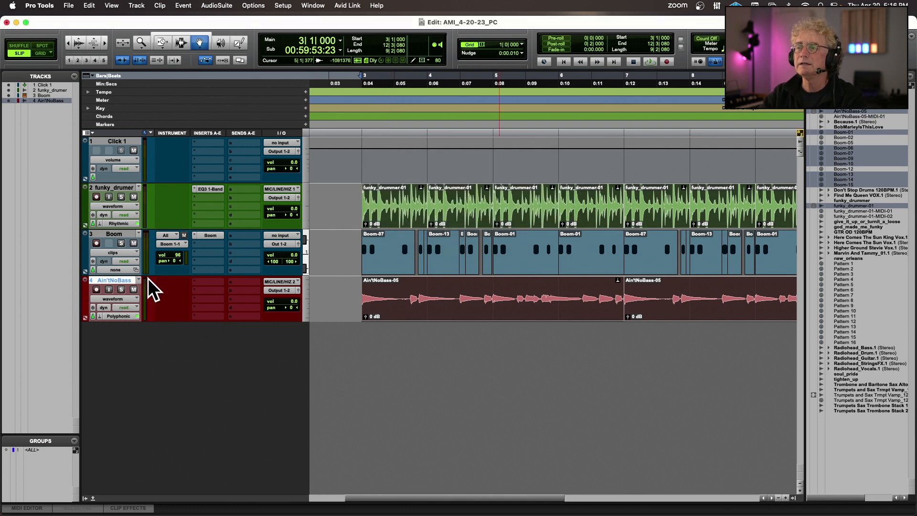
key("super+shift+n")
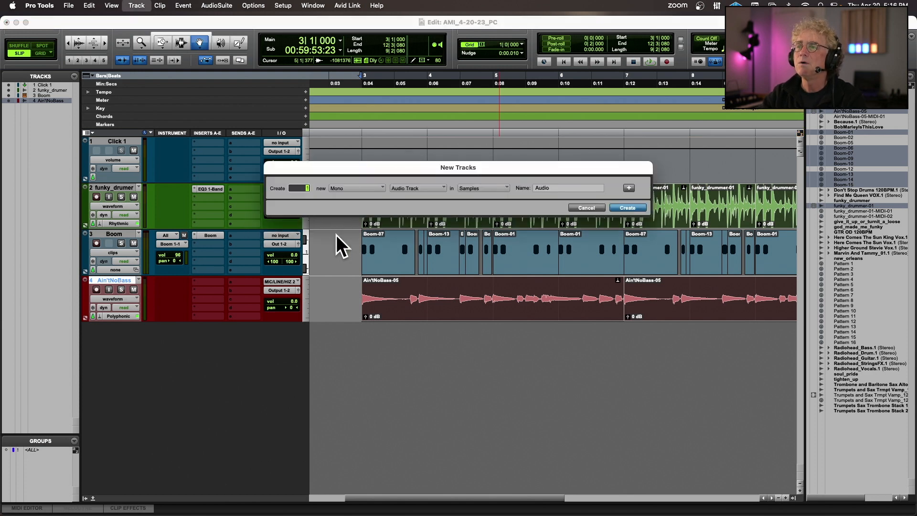
left_click(594, 208)
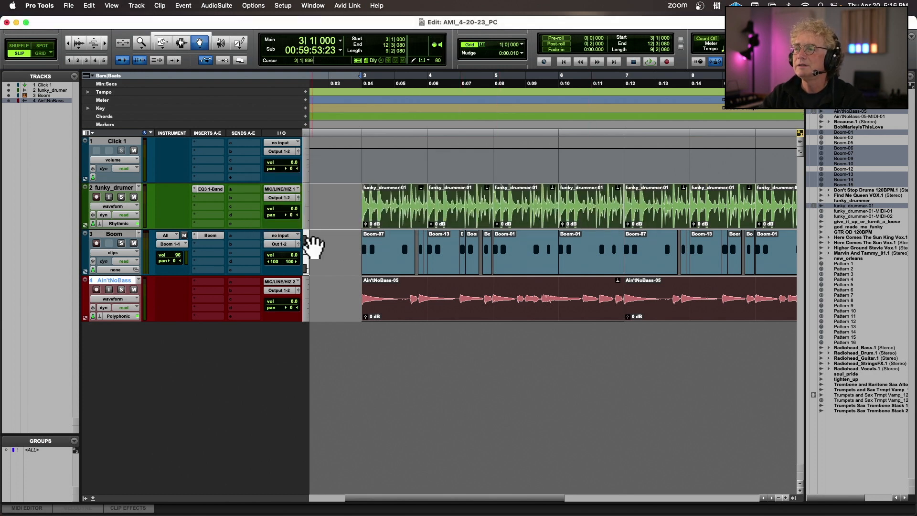
left_click(315, 245)
Copy the audio of only the first Ain'tNoBass-05 clip at bar 3 as MIDI, using Melodic conversion with Consolidate Clips
left_click(410, 303)
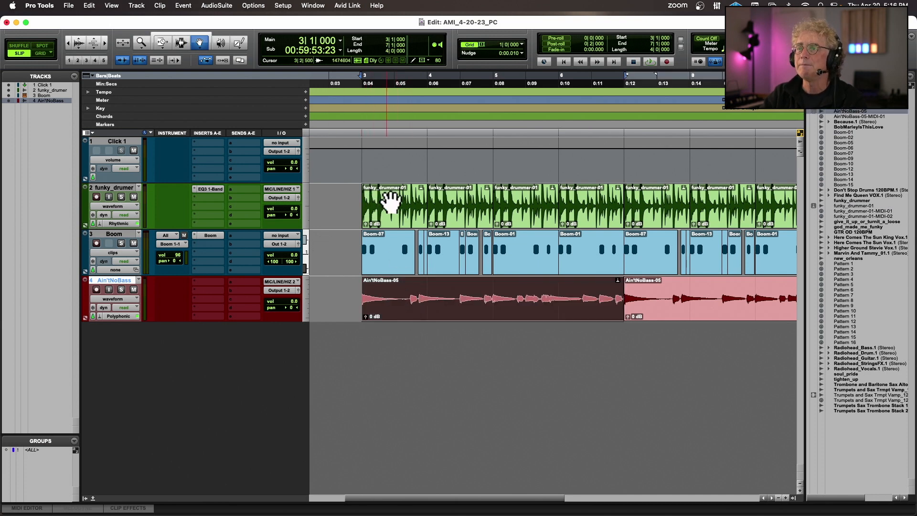
right_click(396, 287)
scroll(449, 469, "down", 3)
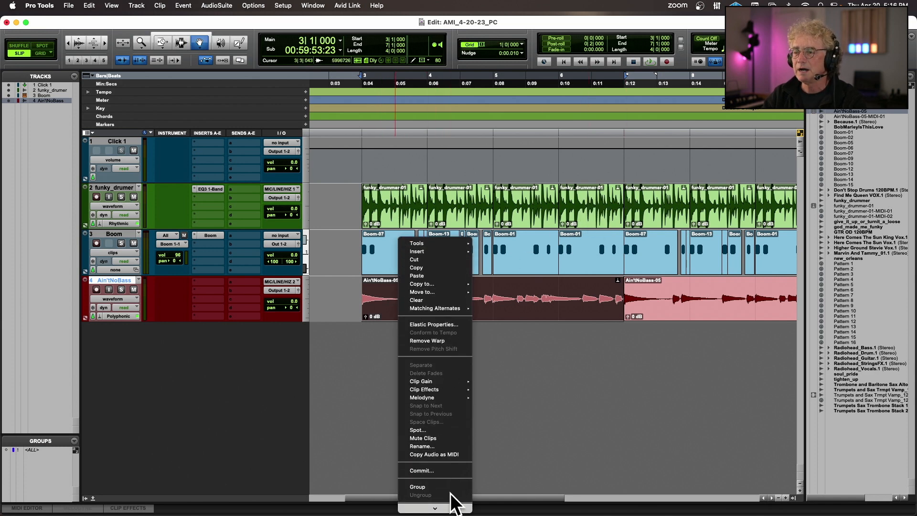
left_click(453, 453)
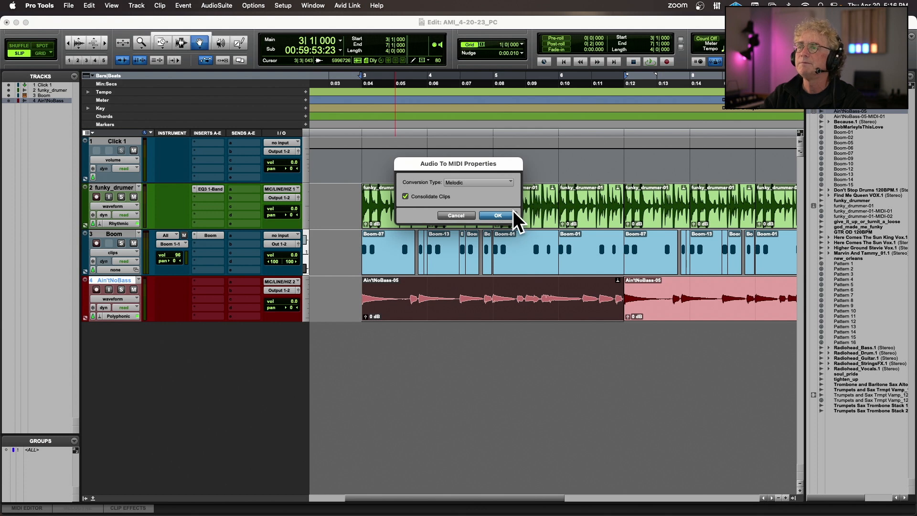
left_click(506, 216)
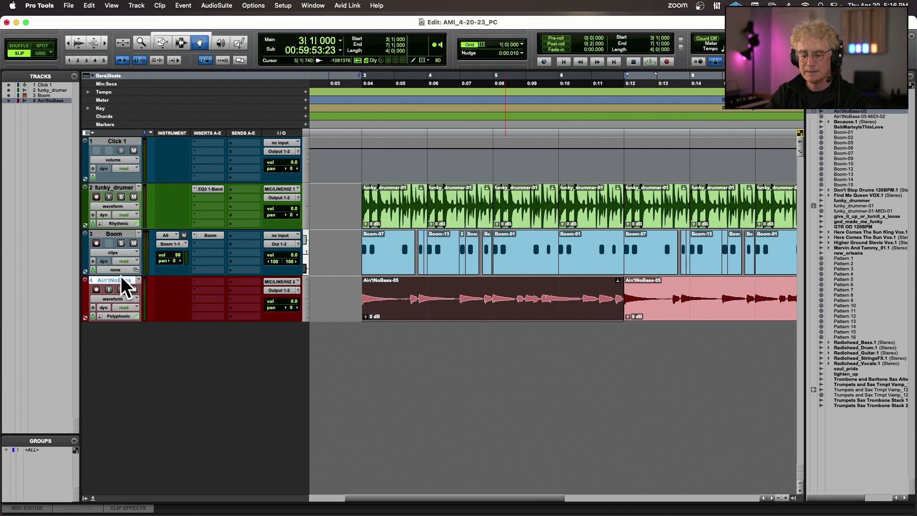
Create one new stereo instrument track below the Ain'tNoBass track
key("super+shift+n")
left_click(354, 188)
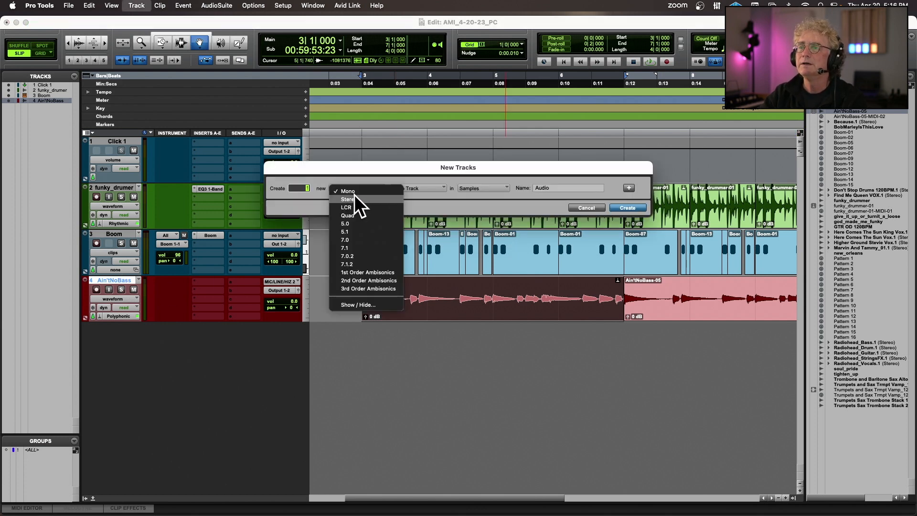
left_click(356, 203)
left_click(413, 188)
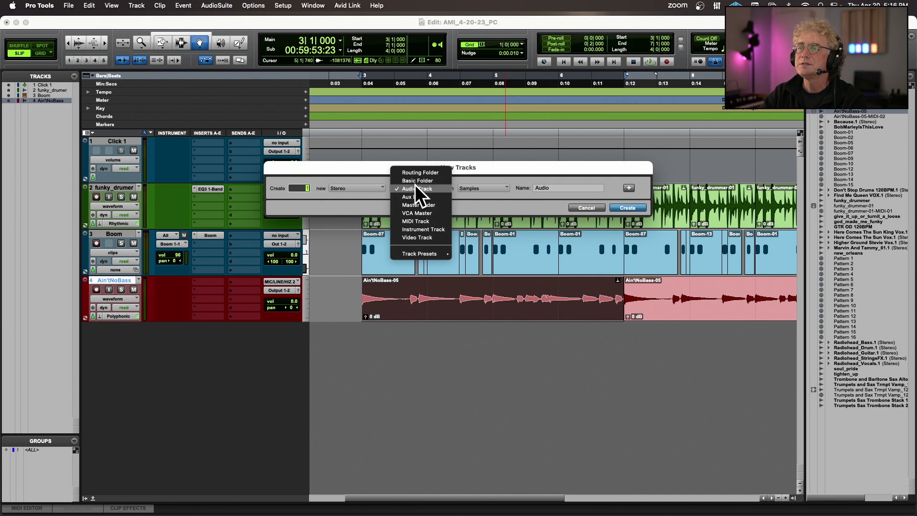
left_click(439, 228)
left_click(623, 209)
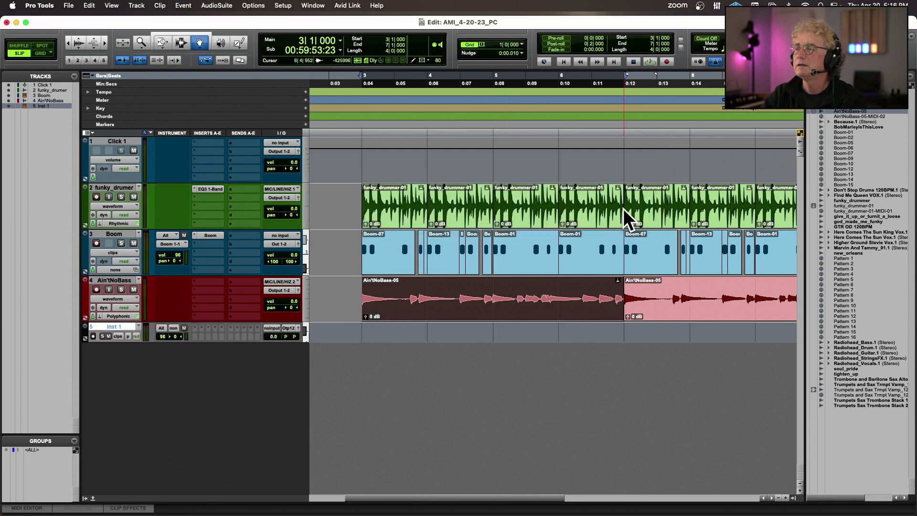
Insert the stereo Xpand!2 instrument as a multichannel plug-in on the Inst 1 track
left_click(194, 334)
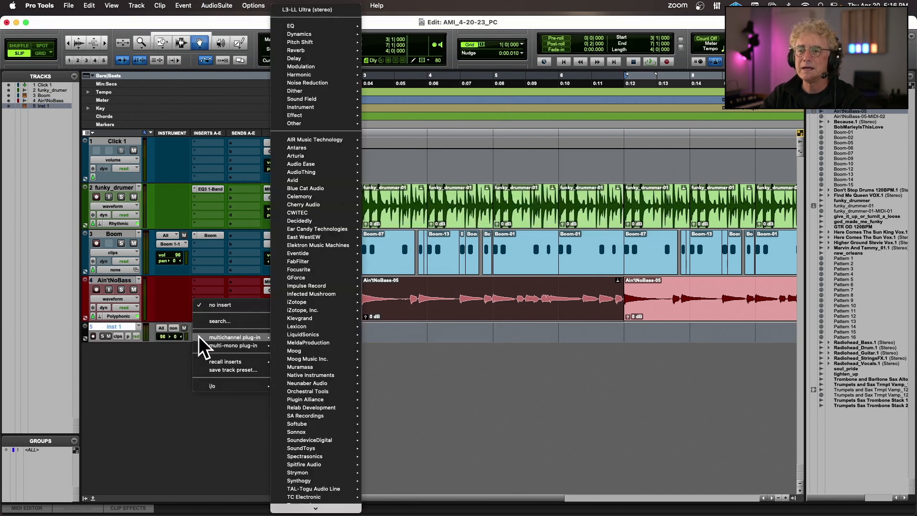
mouse_move(311, 34)
mouse_move(311, 107)
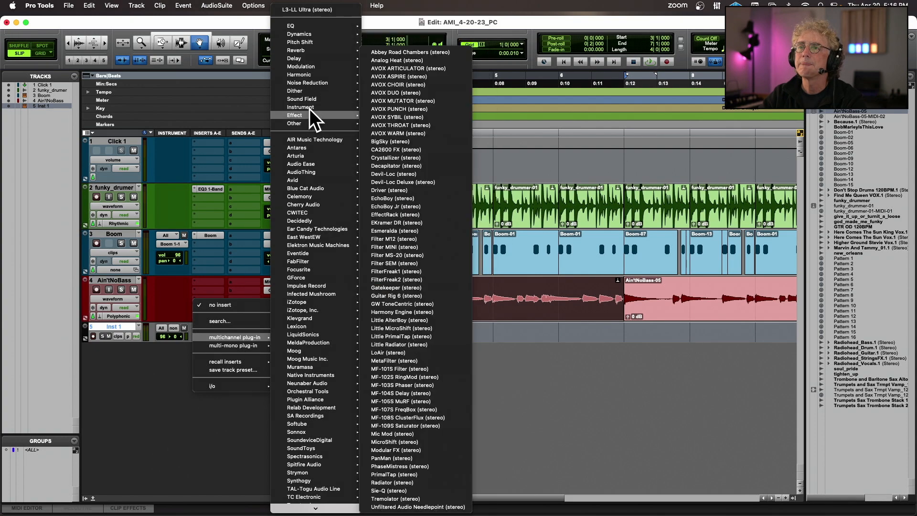
mouse_move(398, 508)
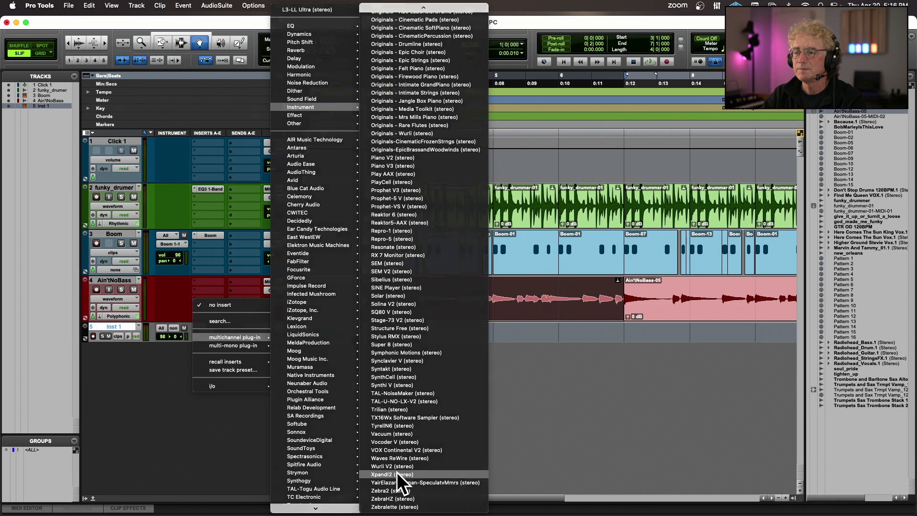
left_click(397, 473)
Load the 07 Fingerless Bass preset from the 25 Basses folder in Xpand!2 and close the plug-in window
left_click(343, 130)
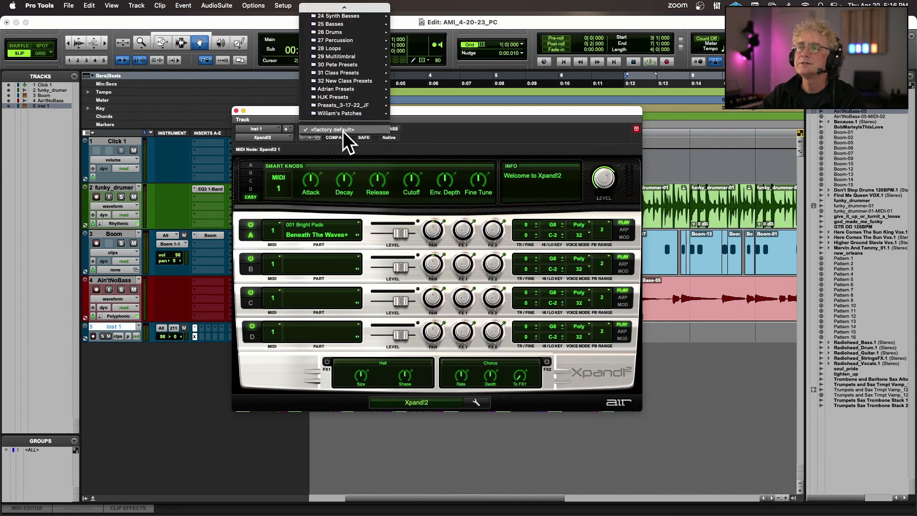
mouse_move(352, 9)
mouse_move(357, 102)
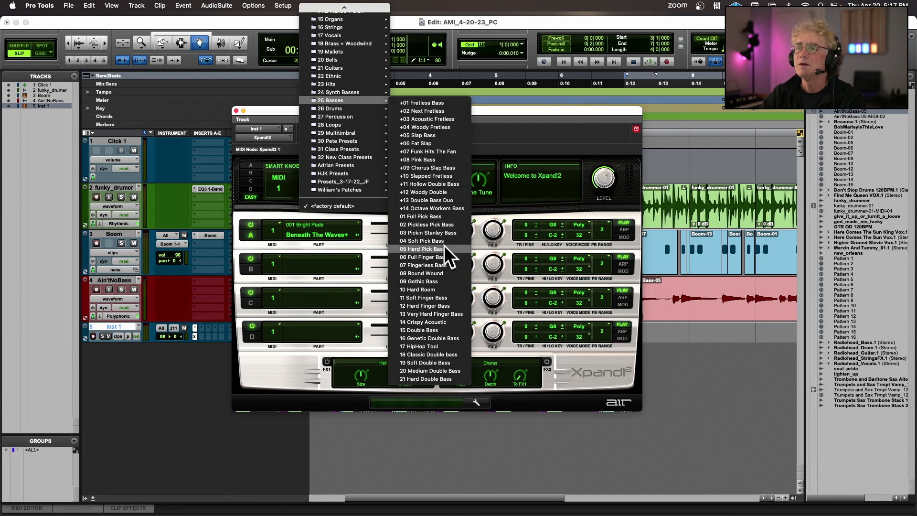
left_click(435, 265)
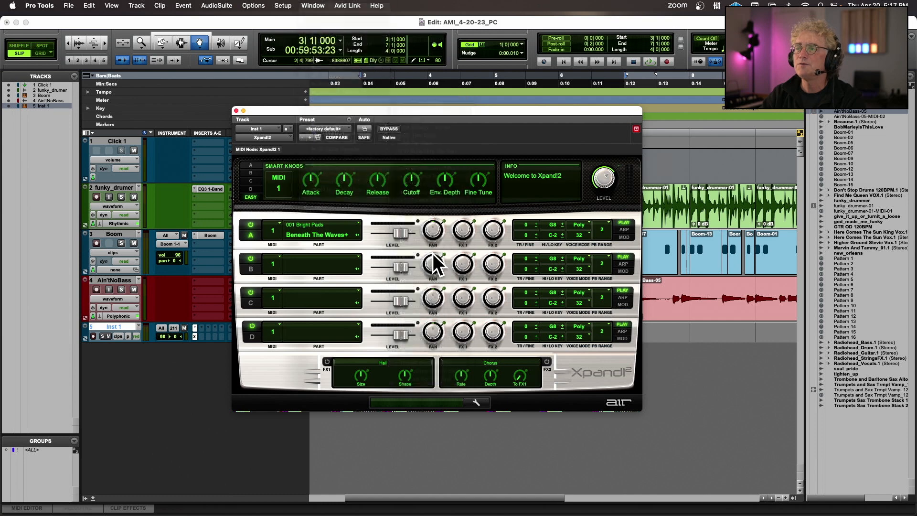
left_click(235, 110)
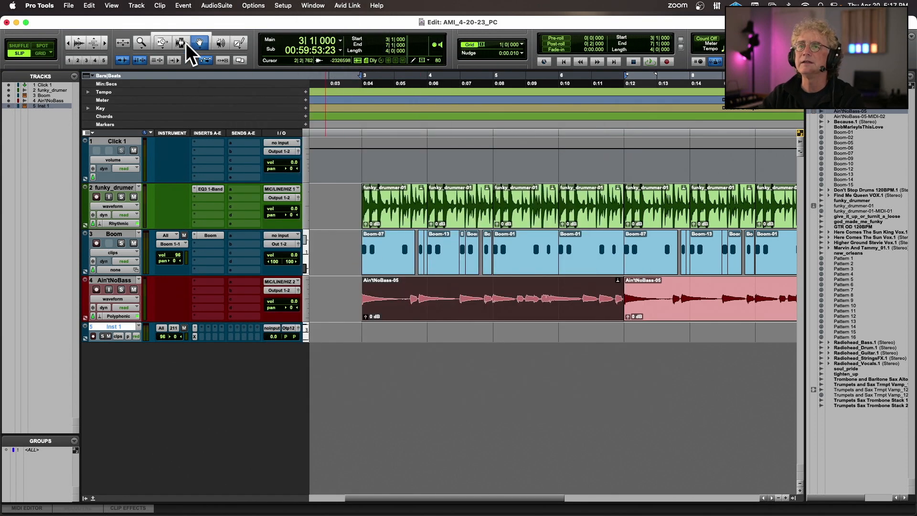
Switch to Grid mode and paste the copied bass MIDI onto the Inst 1 track at 3|1|000
left_click(182, 42)
left_click(359, 335)
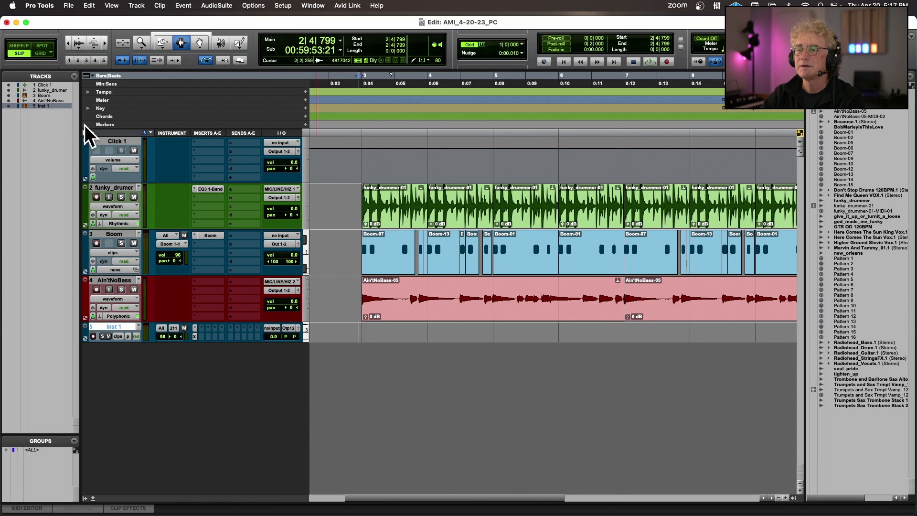
left_click(360, 335)
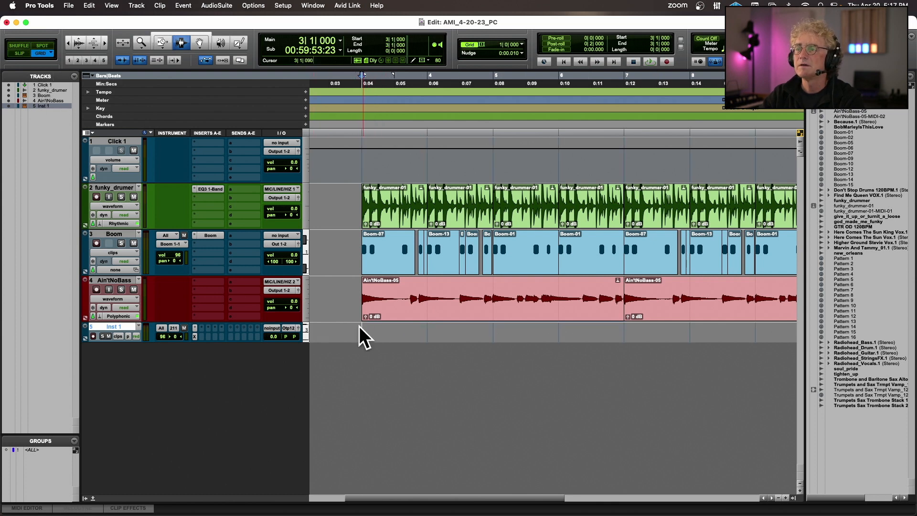
key("super+v")
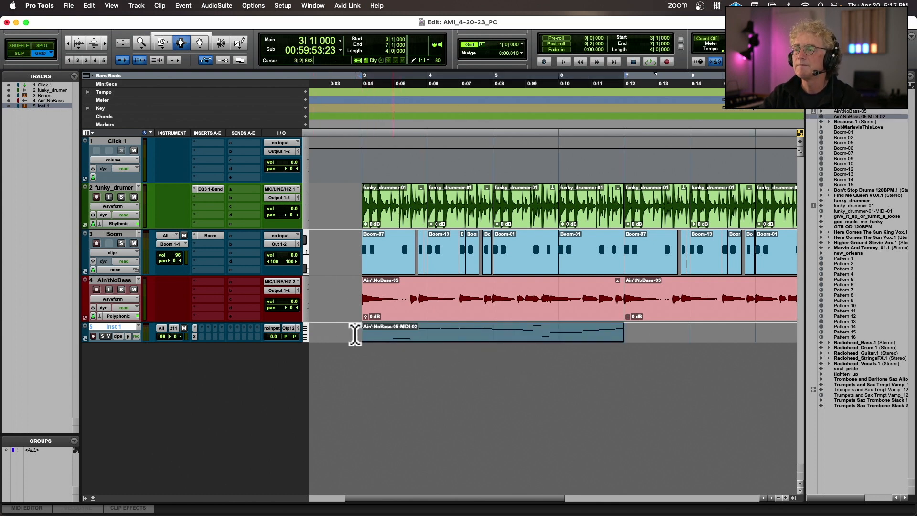
Mute the Ain'tNoBass track during playback and audition the Inst 1 bass with the drums and Boom
key("space")
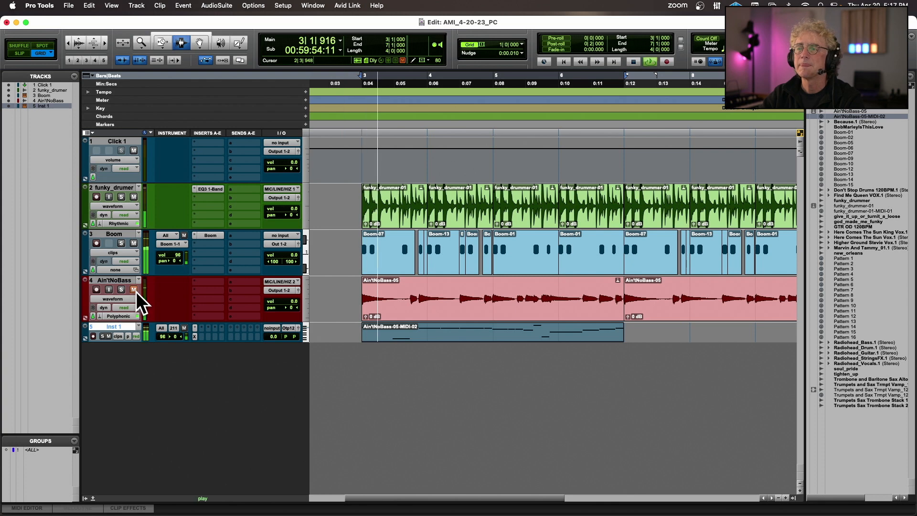
left_click(135, 290)
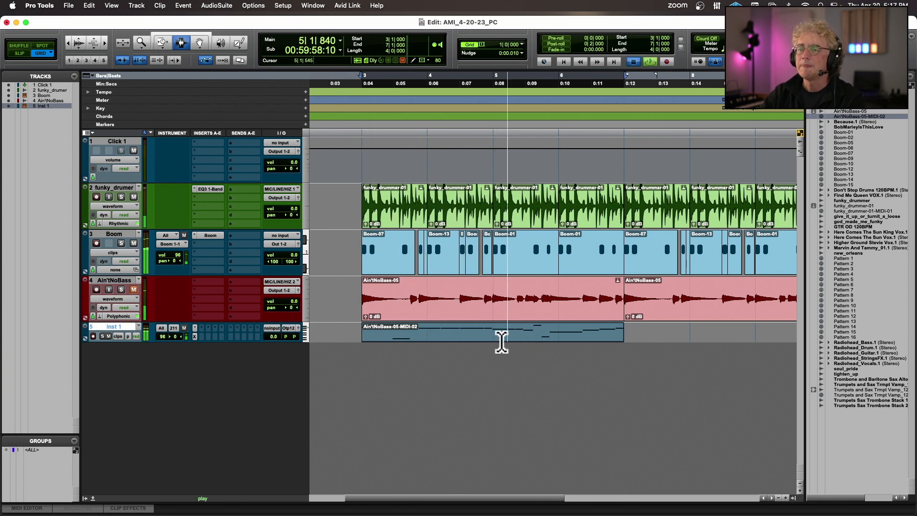
key("space")
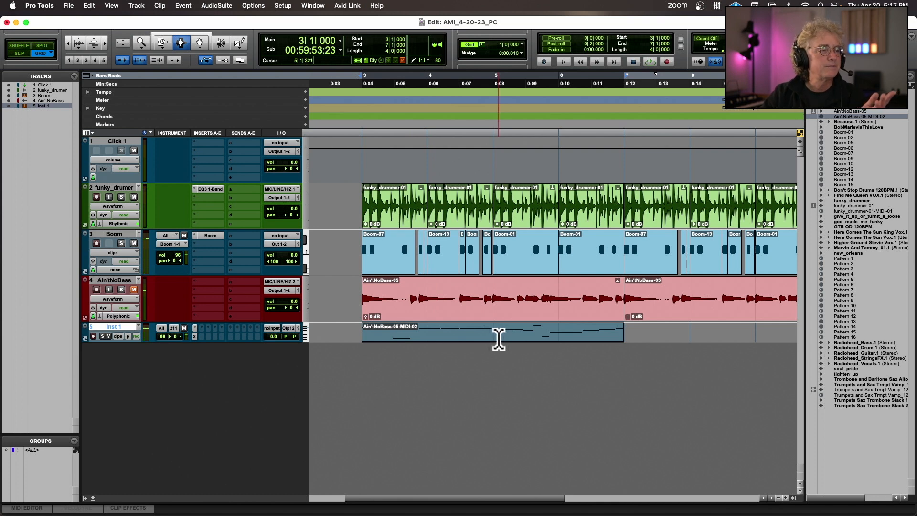
Transpose part A of Xpand!2 on Inst 1 up 12 semitones, close the plug-in window and audition the bass
left_click(196, 335)
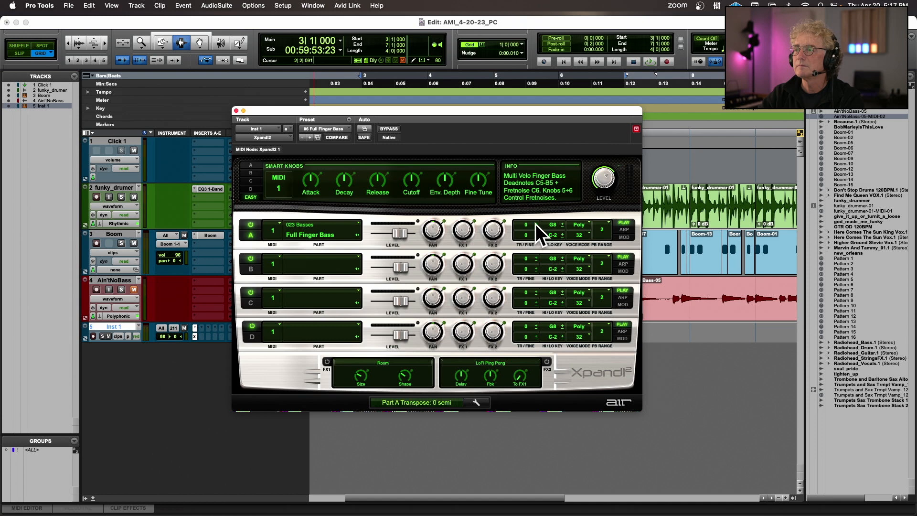
key("space")
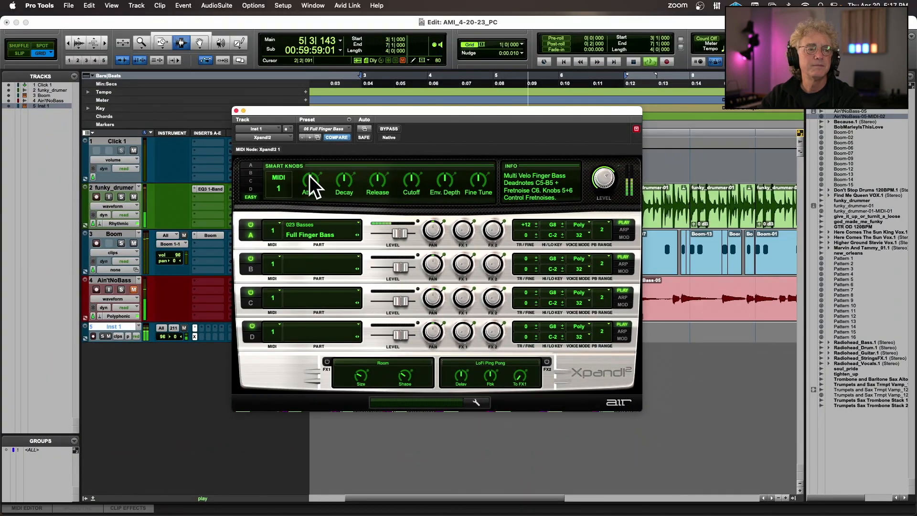
left_click(236, 110)
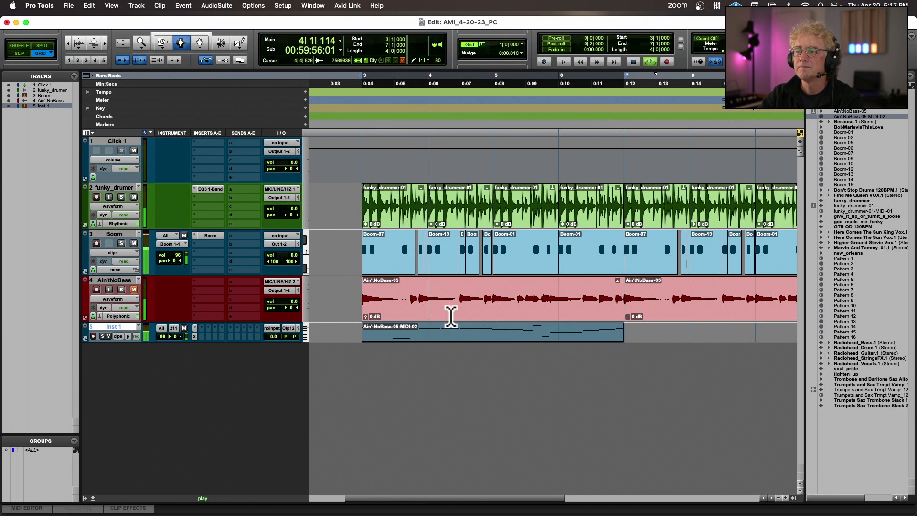
key("space")
key("space")
left_click(201, 41)
key("space")
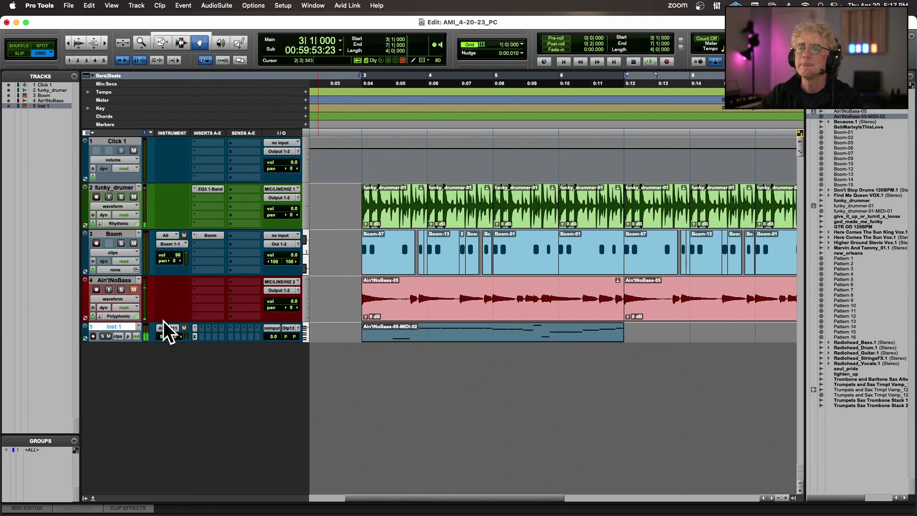
Unmute and solo the Ain'tNoBass track, and play the original audio bass on its own
left_click(133, 290)
left_click(122, 289)
key("space")
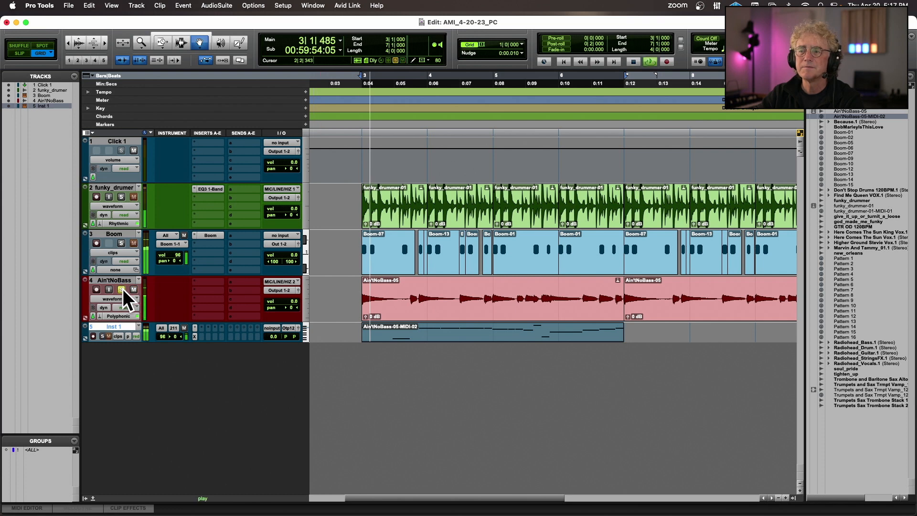
key("space")
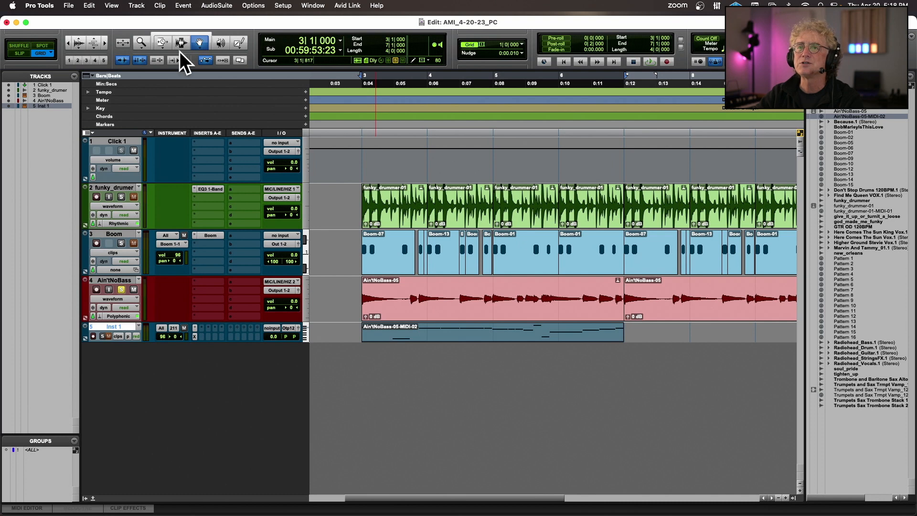
Audition the opening notes of the soloed Ain'tNoBass clip from 3|1|000 several times, and reset the track's volume to its default
left_click(180, 42)
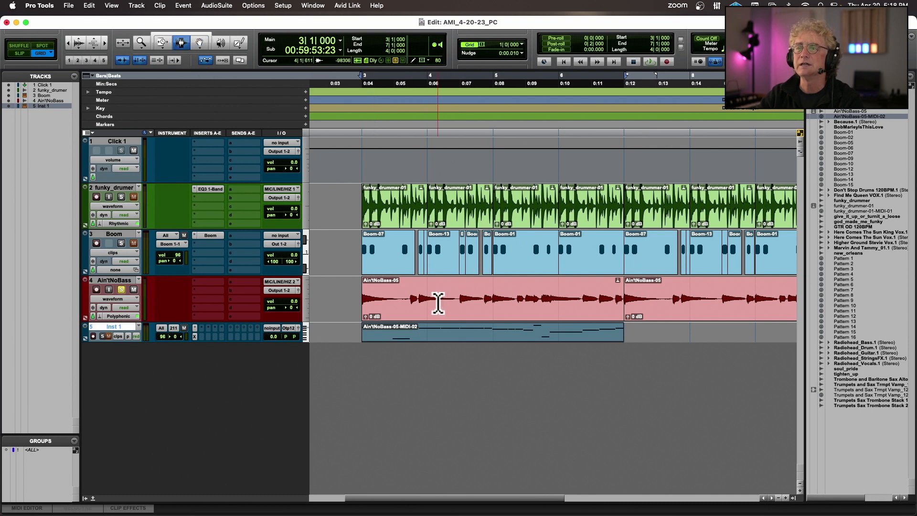
left_click(361, 296)
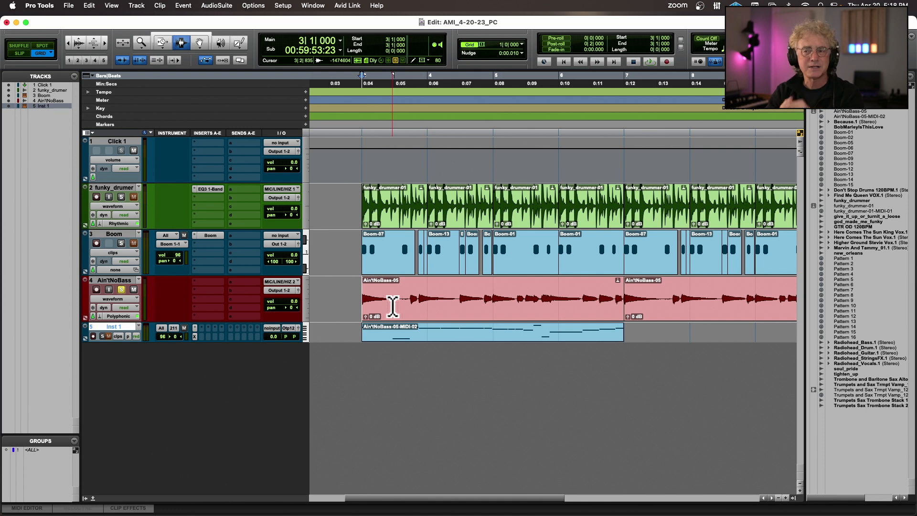
key("space")
key("space")
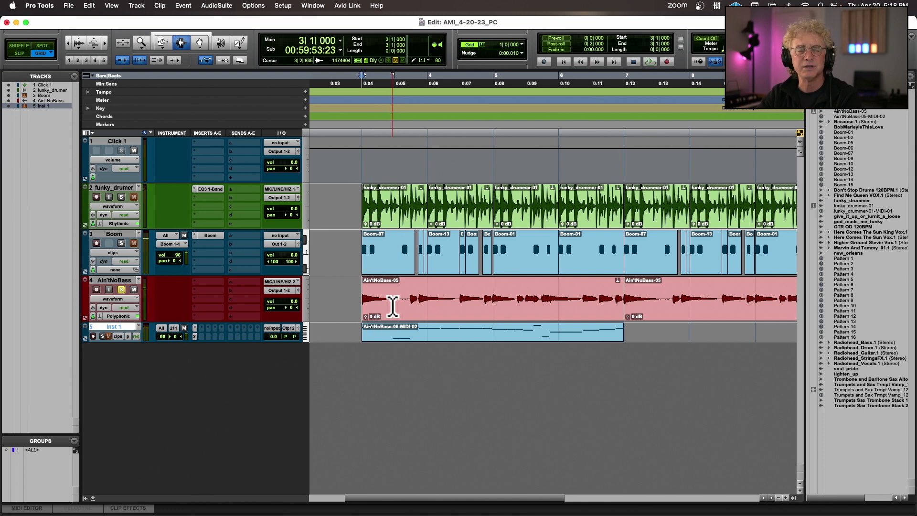
key("space")
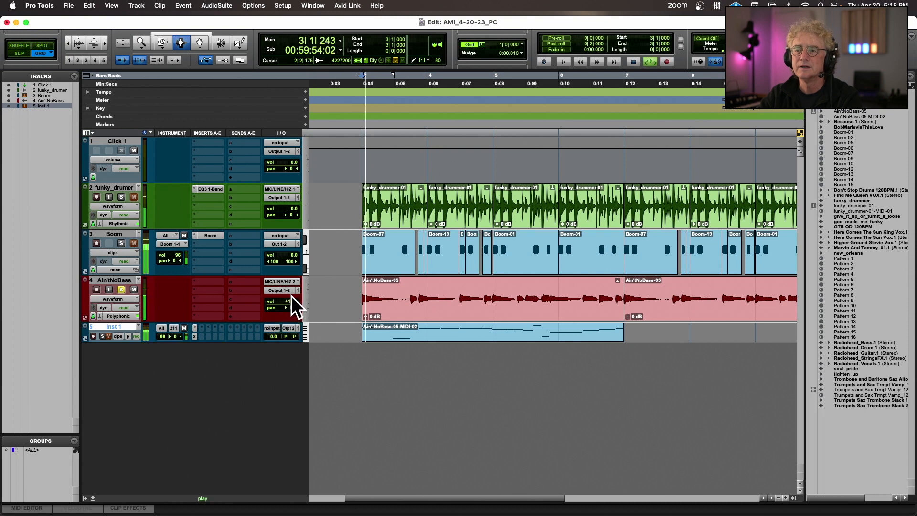
key("space")
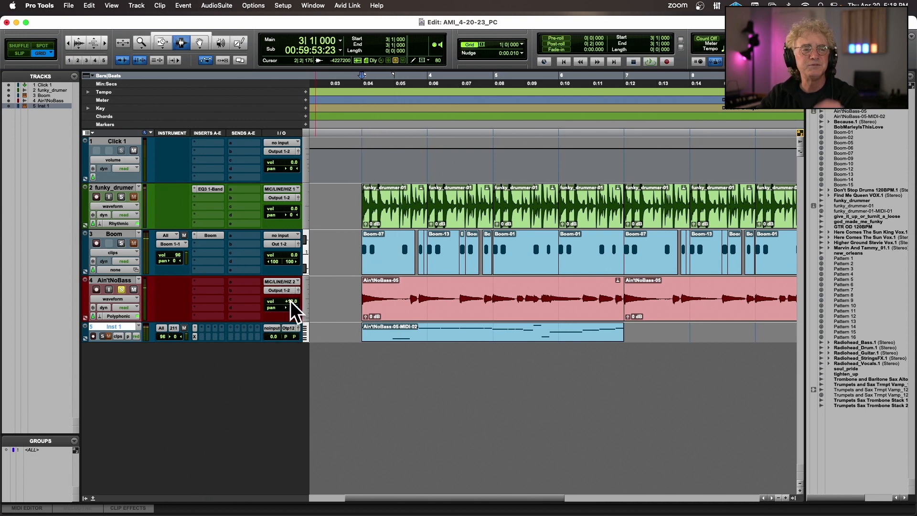
key("space")
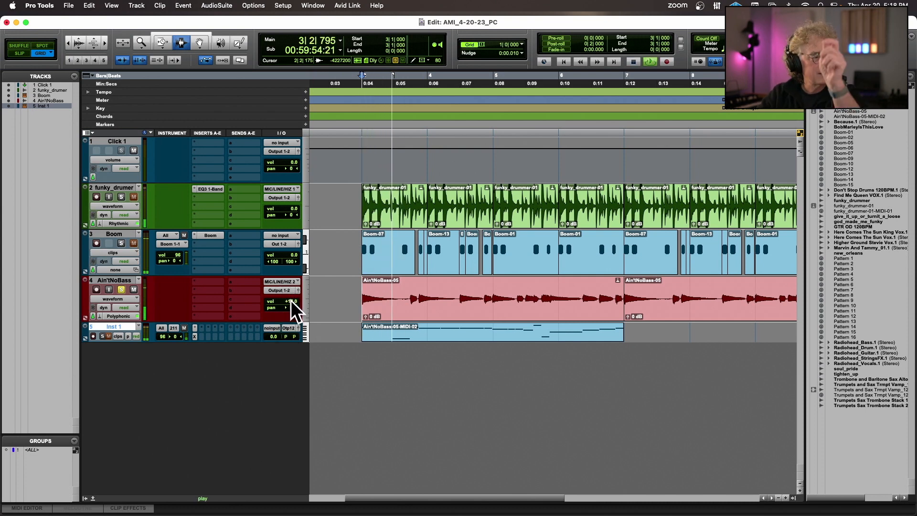
key("space")
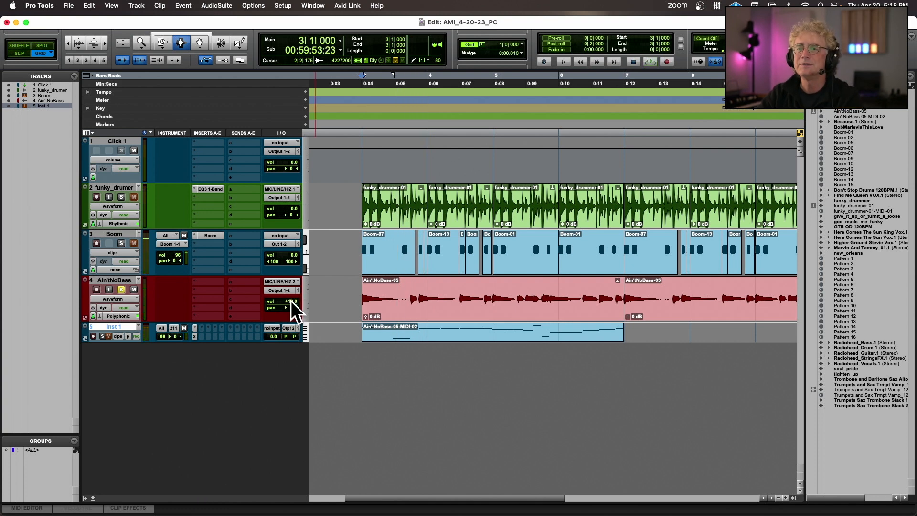
left_click(294, 301, "alt")
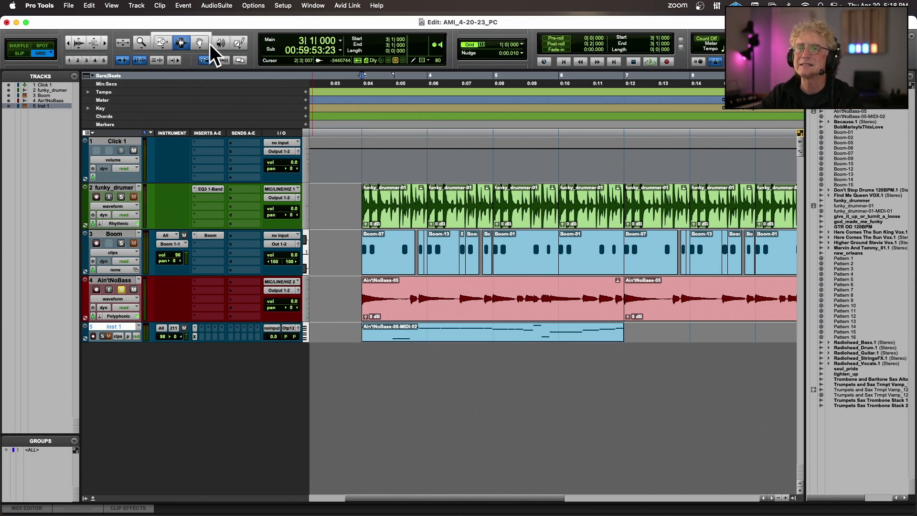
Display the Inst 1 notes in the MIDI Editor and delete the stray low A0 note at 3|2|858
left_click(203, 43)
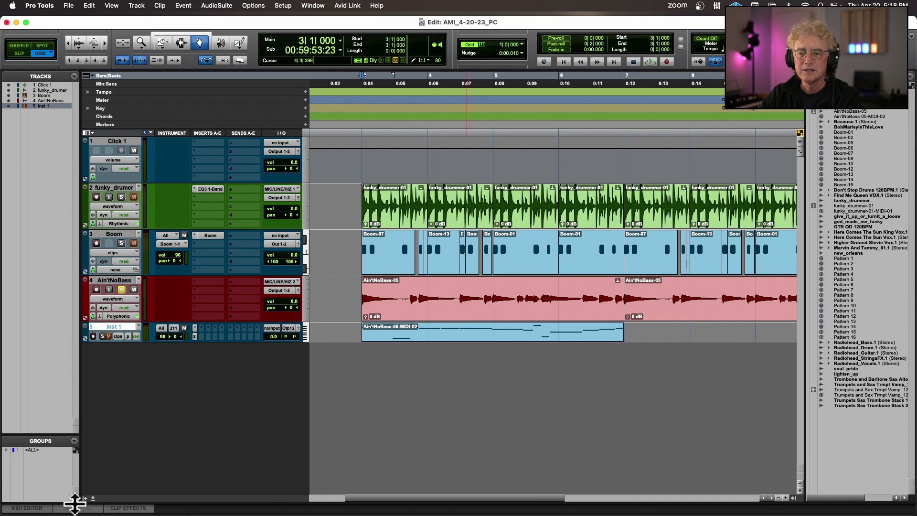
left_click(28, 508)
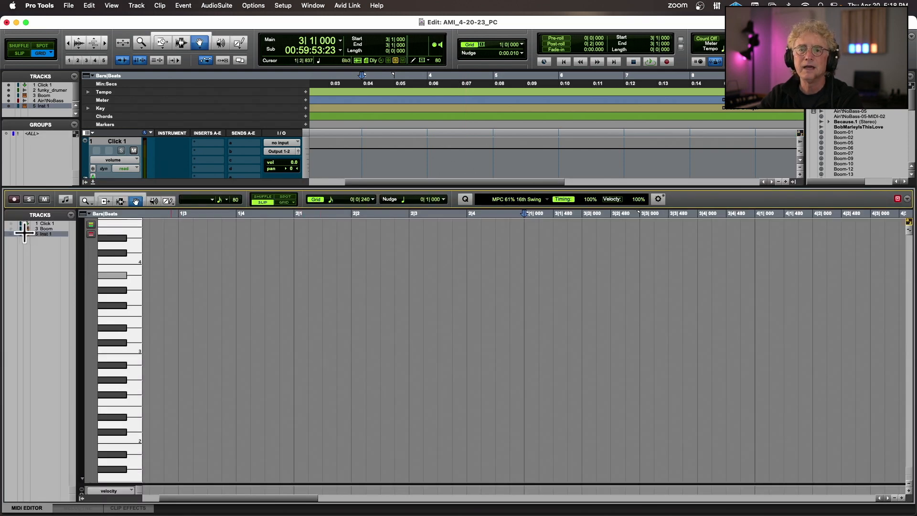
left_click(11, 234)
scroll(350, 321, "down", 5)
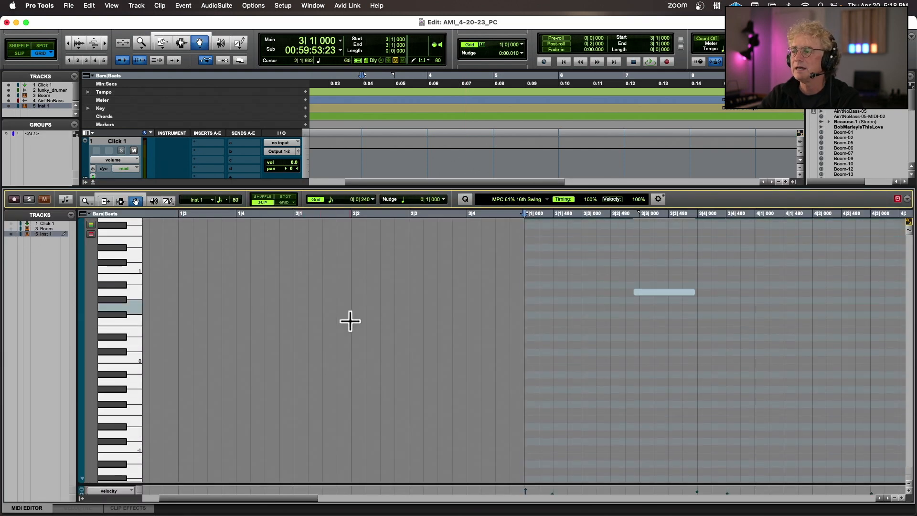
scroll(350, 321, "down", 2)
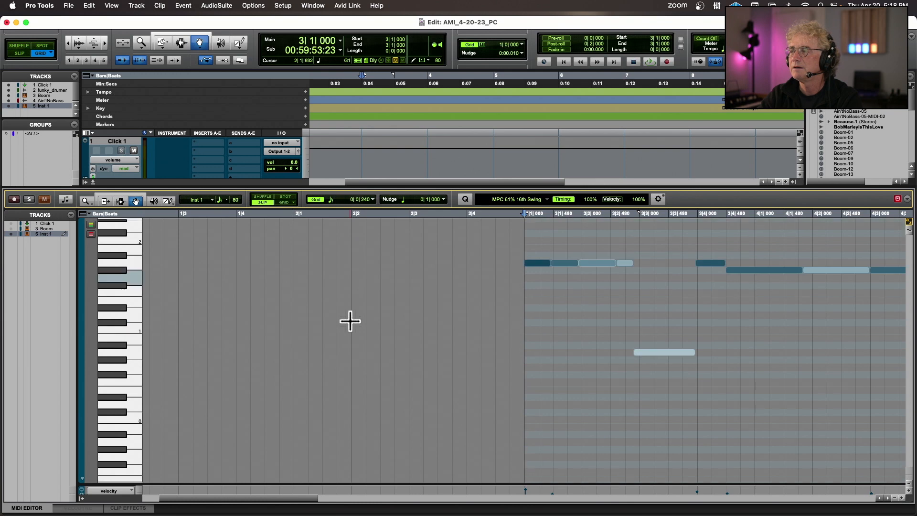
left_click(666, 352)
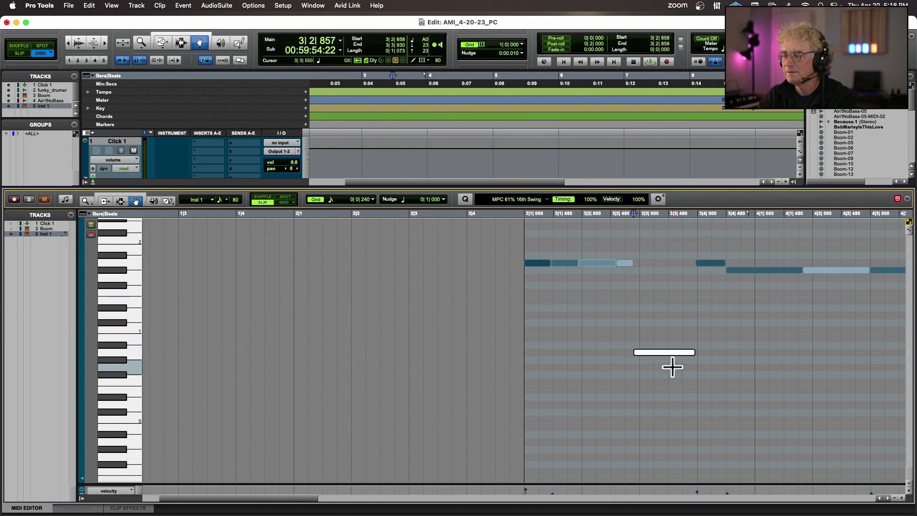
key("Delete")
Consolidate the A1 notes at the start of bar 3 on Inst 1 into one sustained note and play it back
mouse_move(521, 244)
left_mouse_down()
mouse_move(673, 281)
mouse_move(661, 282)
left_mouse_up()
key("super+h")
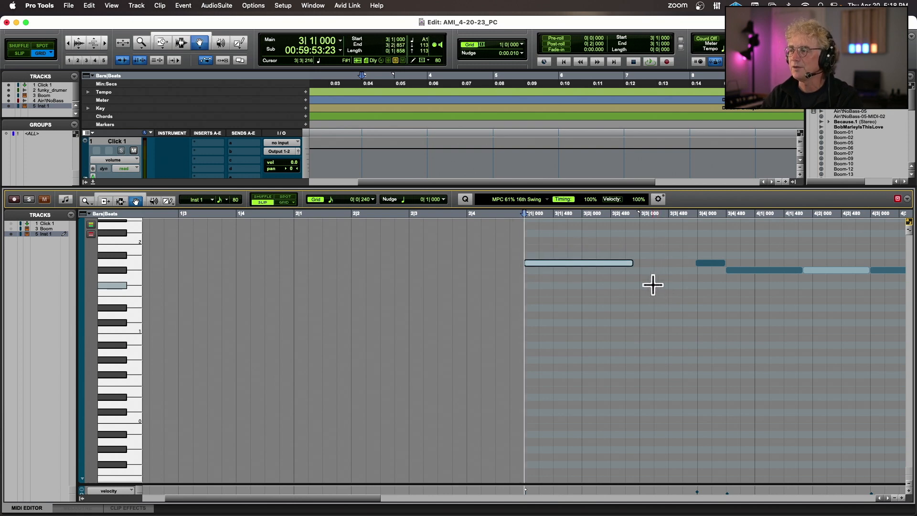
key("space")
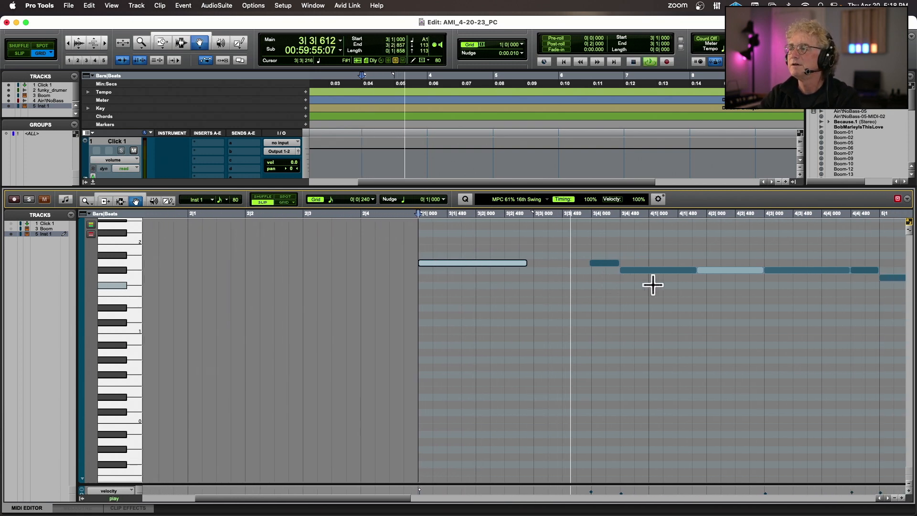
key("space")
Solo Inst 1 instead of Ain'tNoBass, reopen the MIDI Editor and play the edited bass line from 3|1|000
scroll(136, 186, "down", 2)
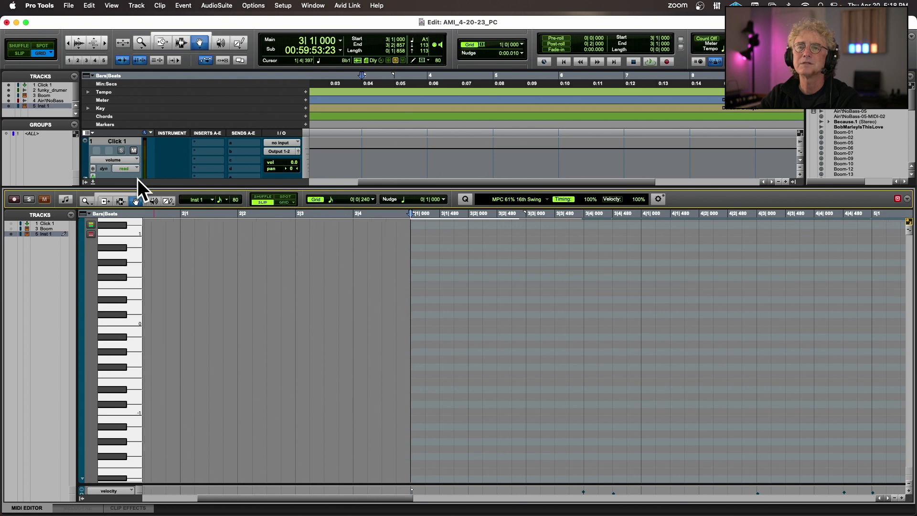
scroll(136, 181, "up", 10)
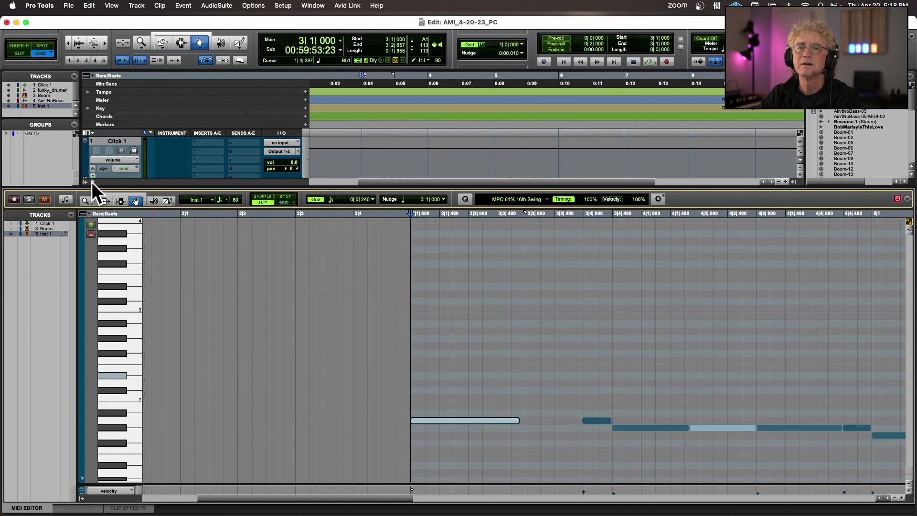
left_click(92, 182)
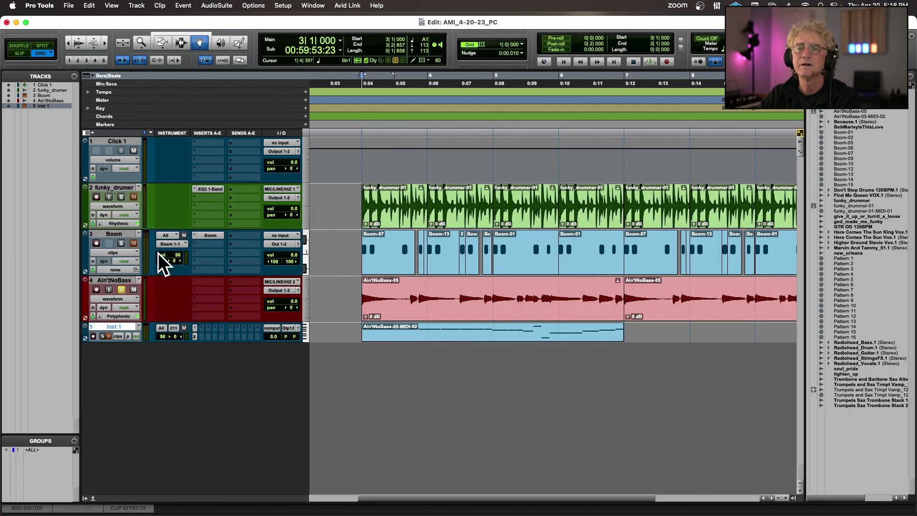
left_click(102, 336)
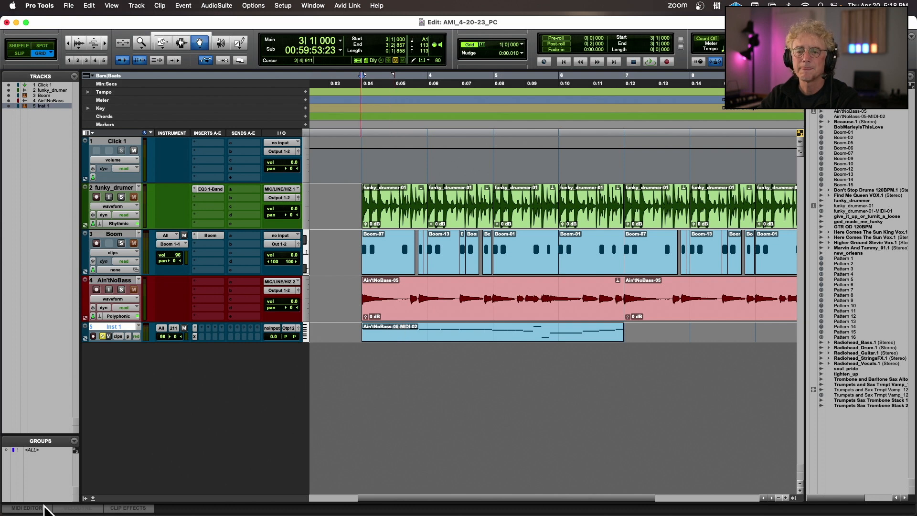
left_click(45, 508)
key("space")
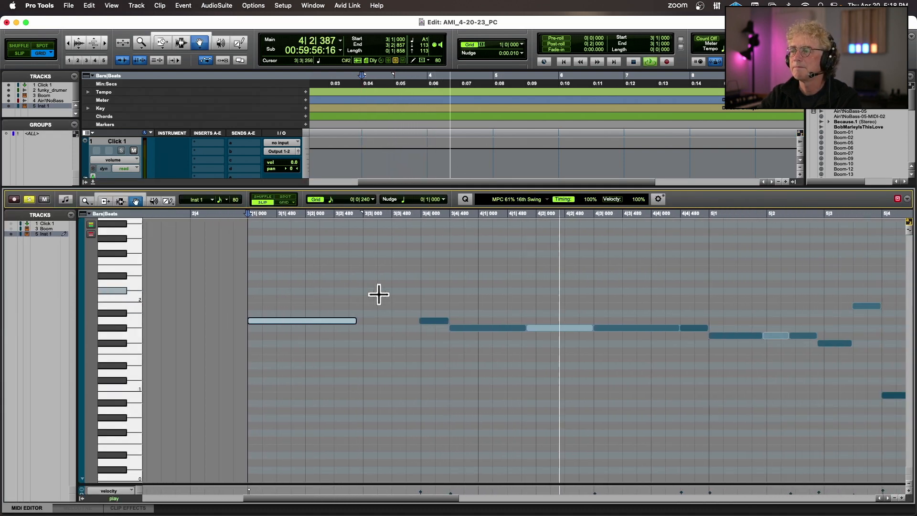
Delete the G#1 note starting at 4|1|799 in the Inst 1 MIDI part and play the passage from bar 3 beat 3
key("space")
left_click(549, 328)
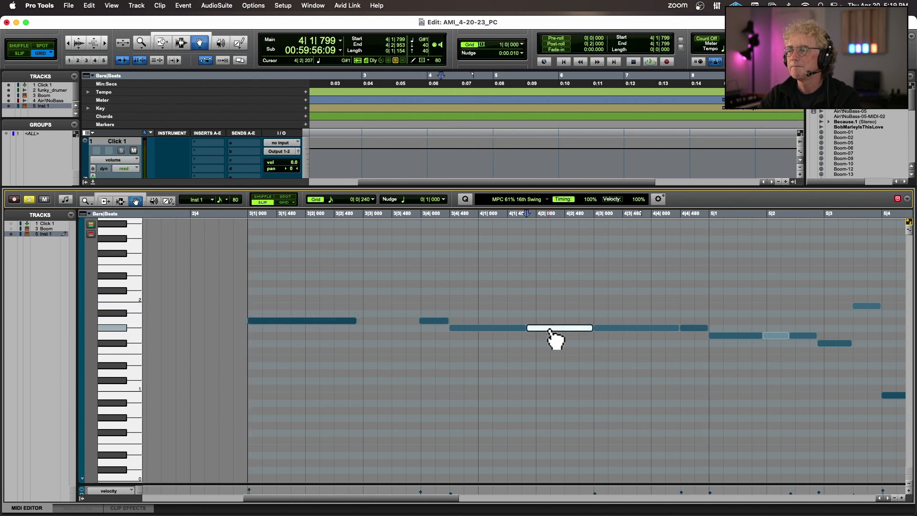
key("Delete")
left_click(408, 214)
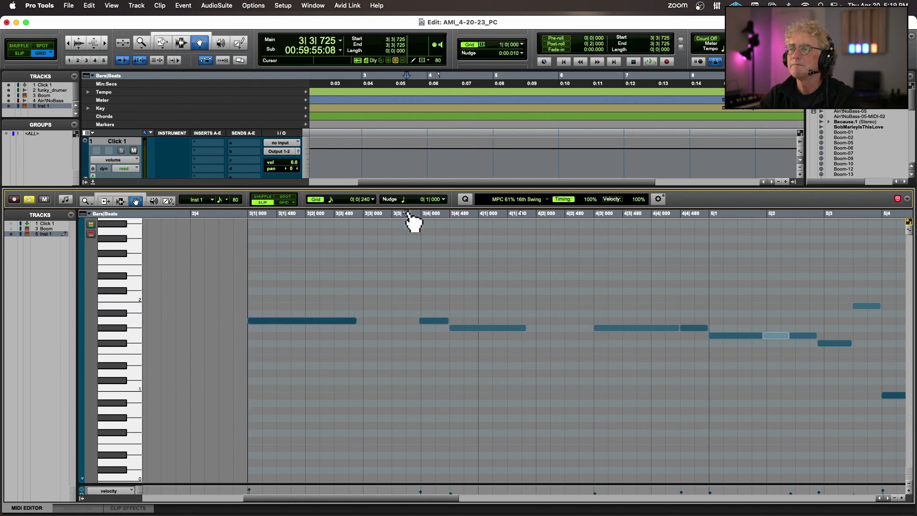
key("space")
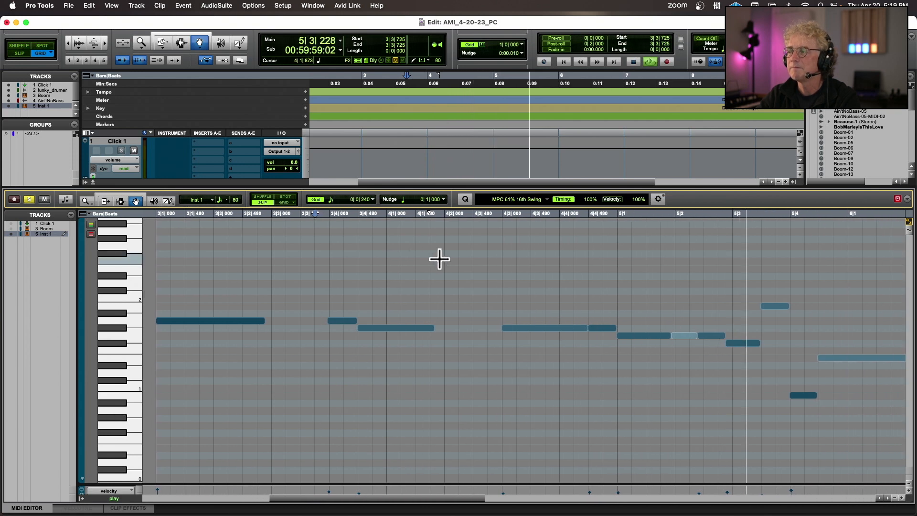
key("space")
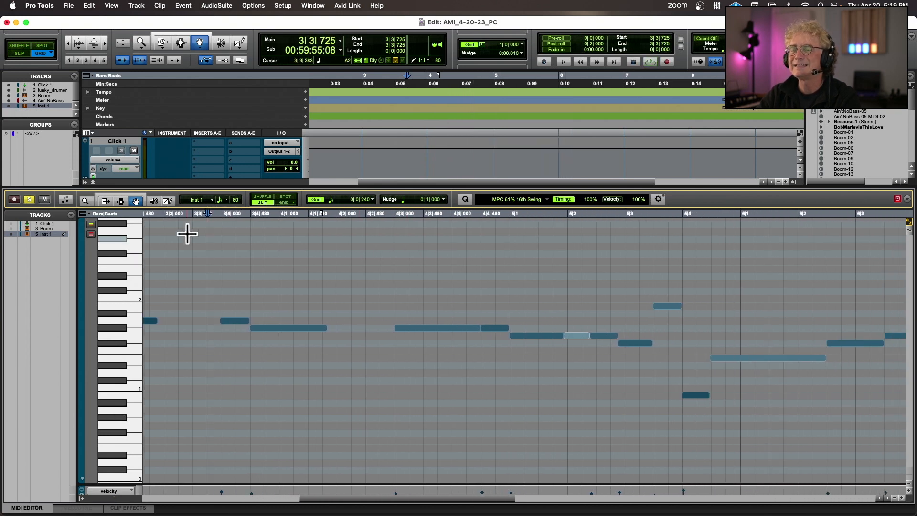
View the Ain'tNoBass-05-MIDI-02 clip as music notation in the MIDI editor, and return to the full track view
left_click(93, 182)
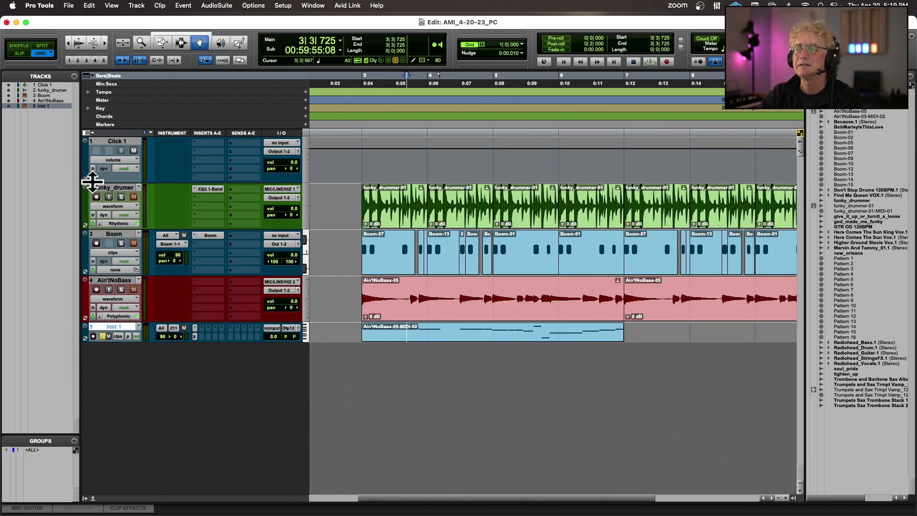
left_click(421, 338)
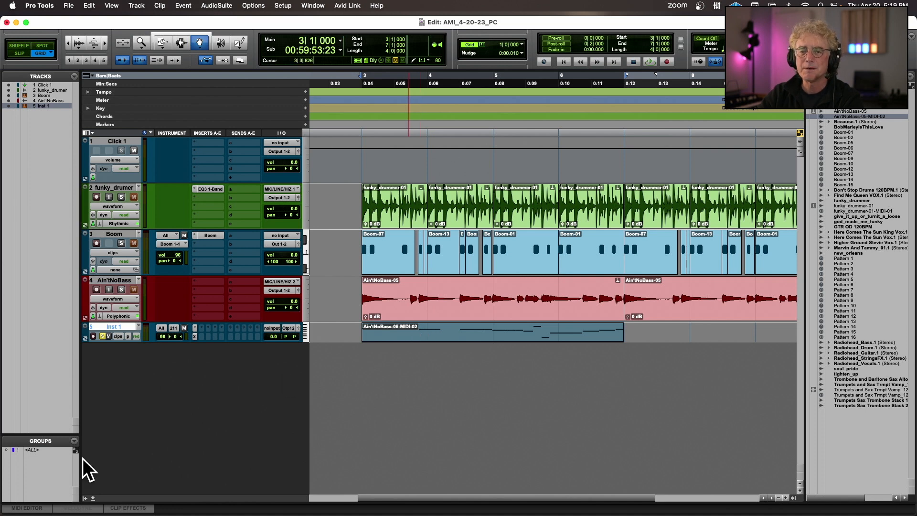
left_click(36, 507)
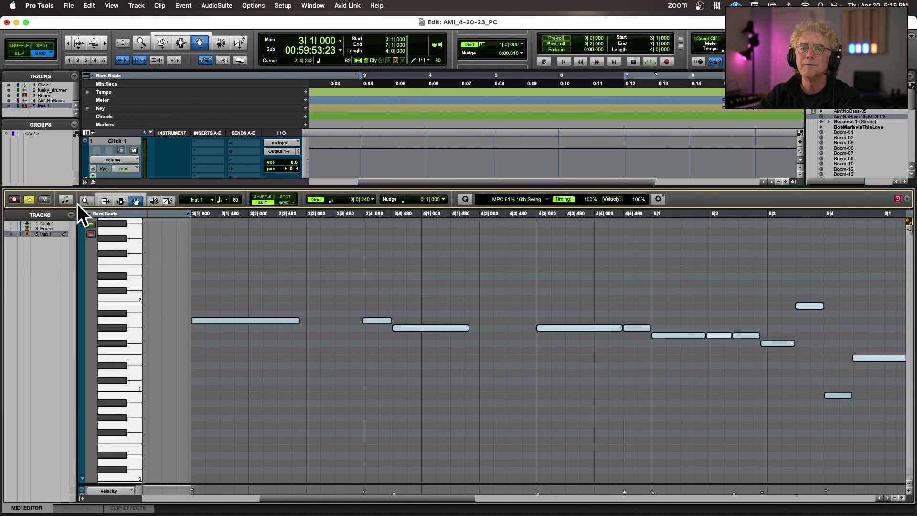
left_click(65, 199)
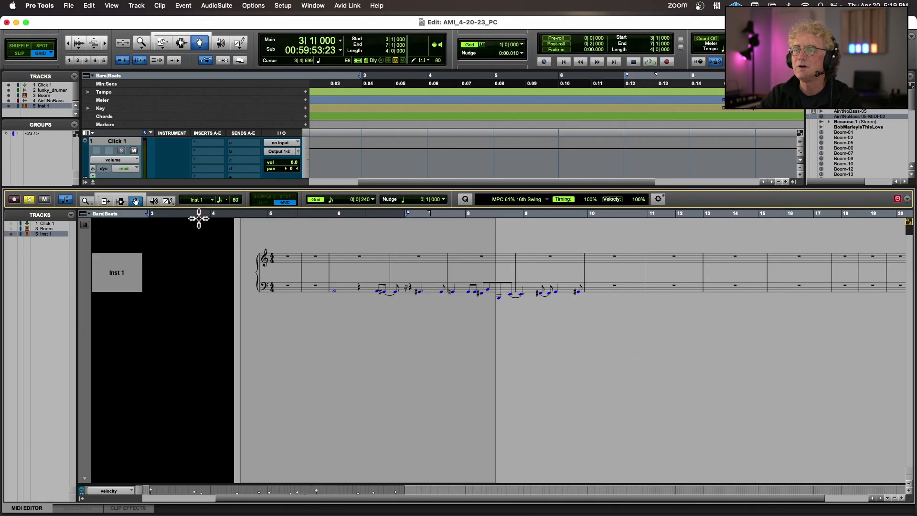
left_click(93, 182)
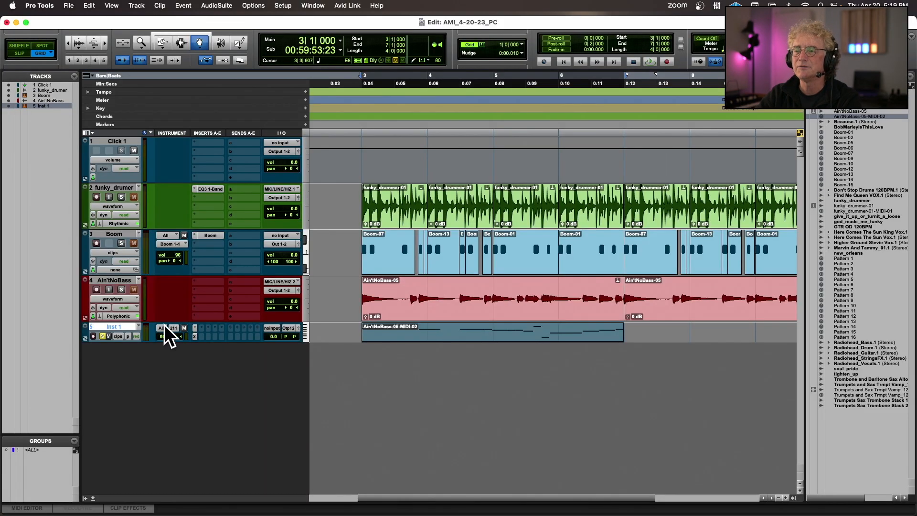
Unsolo the Inst 1 track, and hide it and make it inactive
left_click(102, 336)
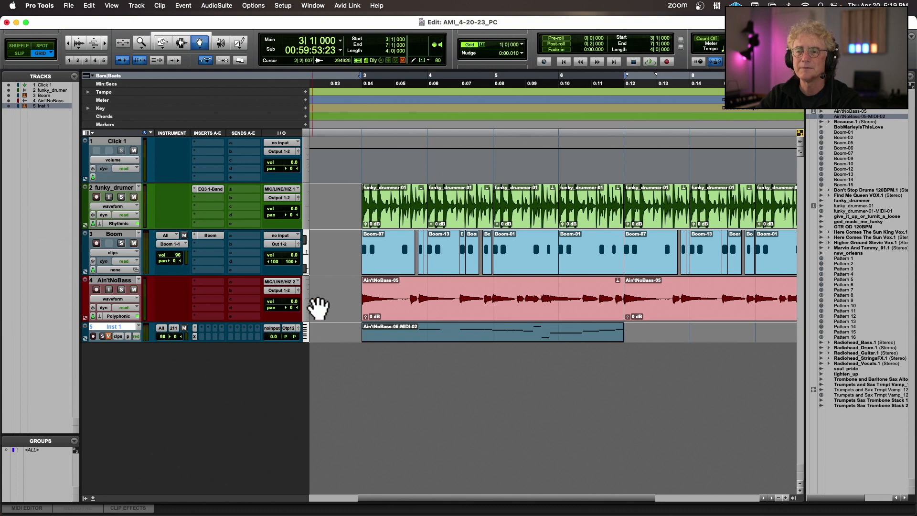
right_click(122, 324)
left_click(147, 334)
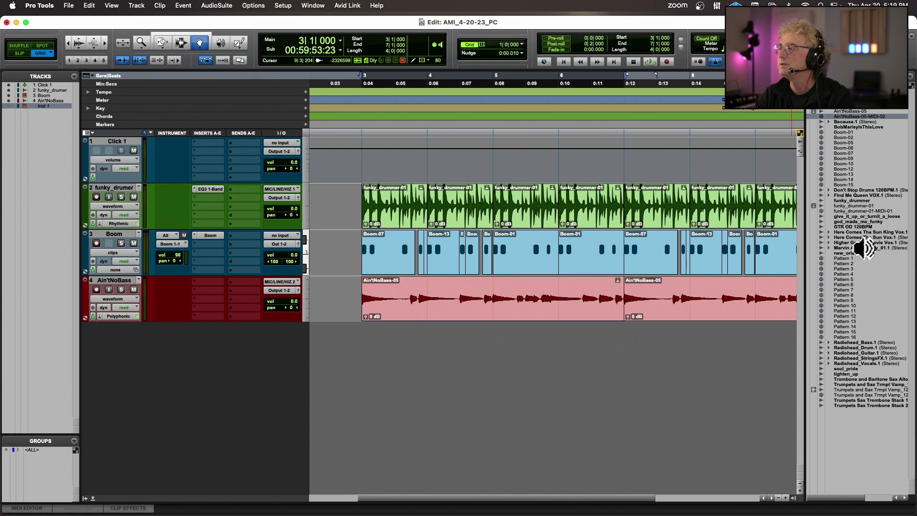
Preview Here Comes The Sun Vox.1, place it on a new enlarged track starting at bar 3, and play the track
left_click(856, 237, "alt")
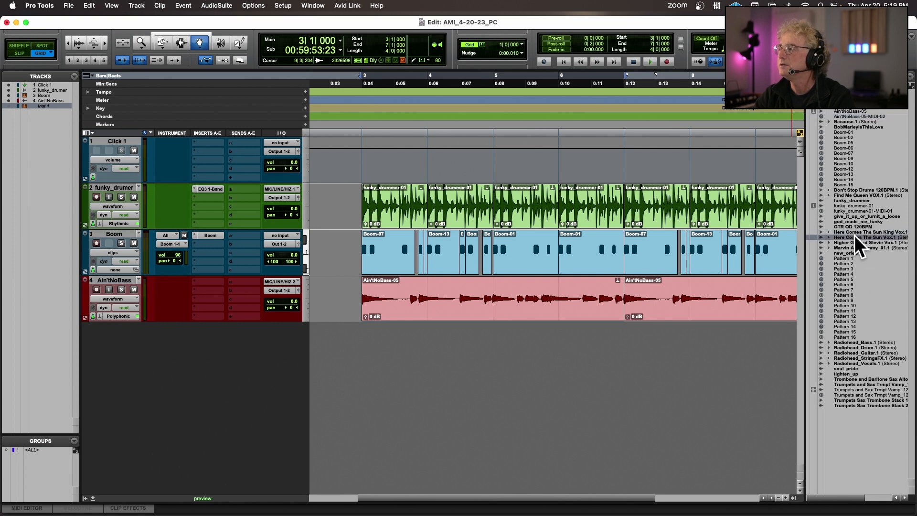
left_click_drag(861, 235, 429, 369)
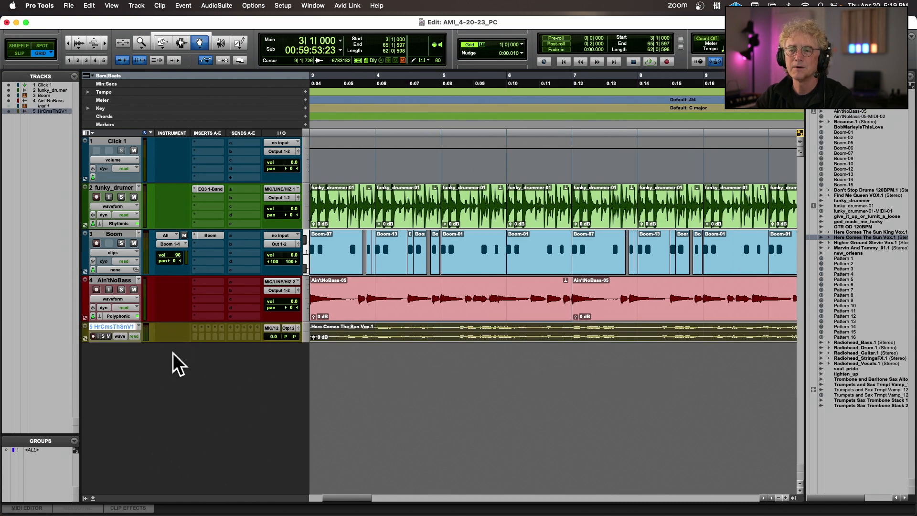
left_click_drag(172, 341, 182, 480)
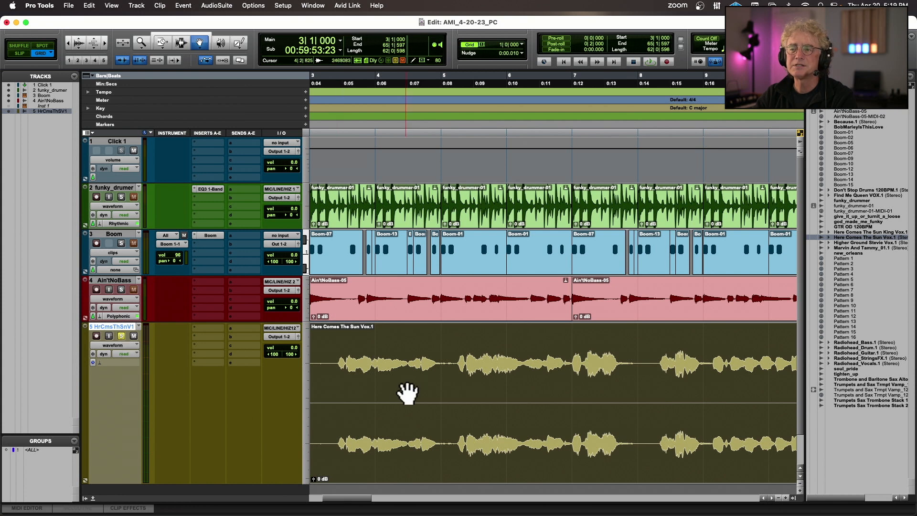
key("space")
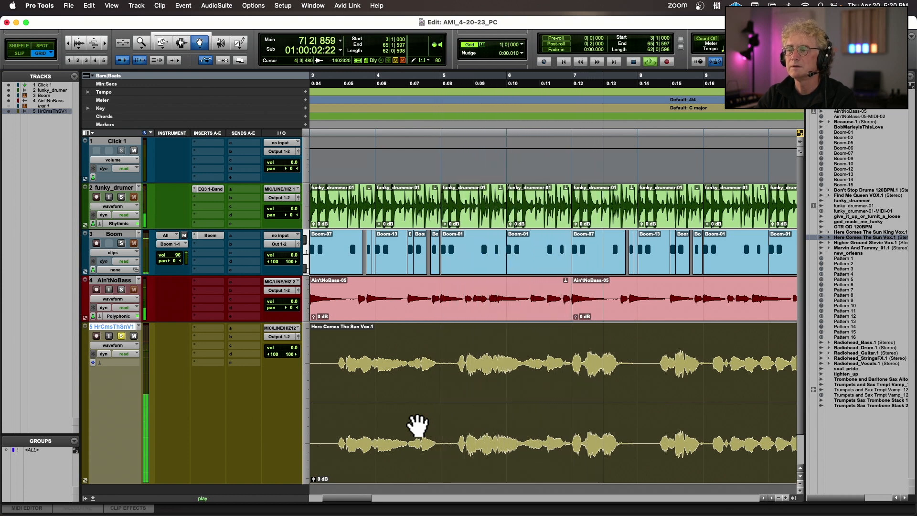
key("space")
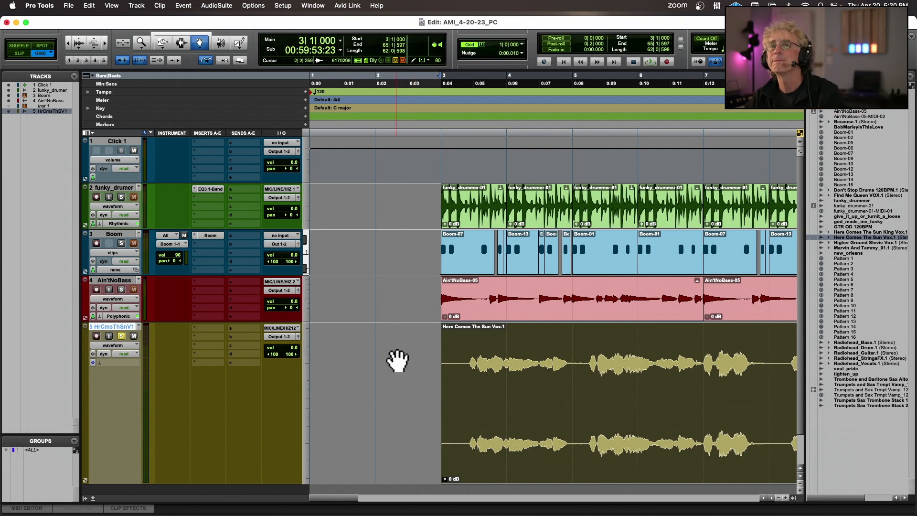
In Slip mode, play the vocal's first phrase and split the clip just after it at 5|1|405
left_click(19, 54)
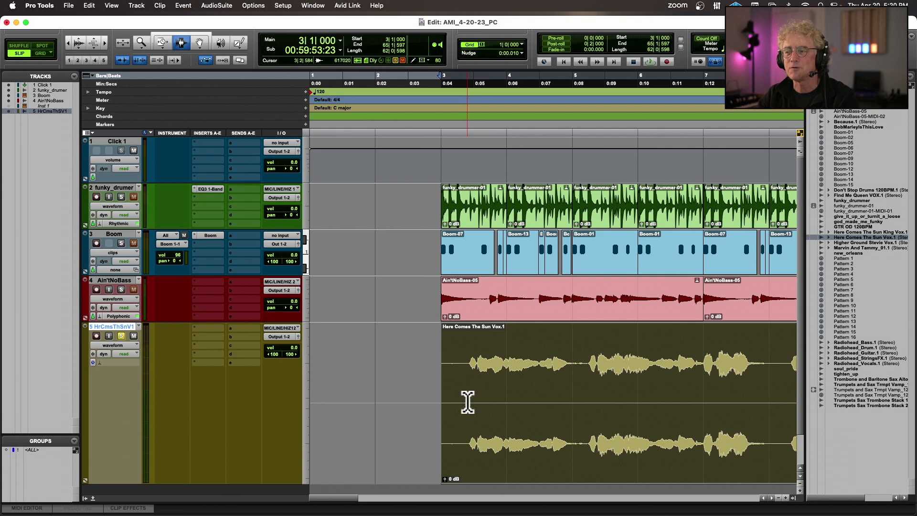
scroll(468, 403, "right", 3)
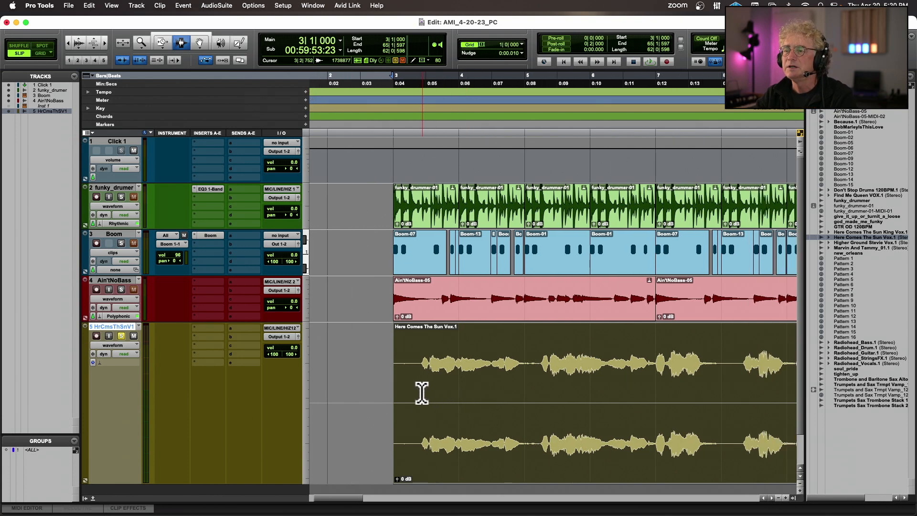
left_click(422, 393)
key("space")
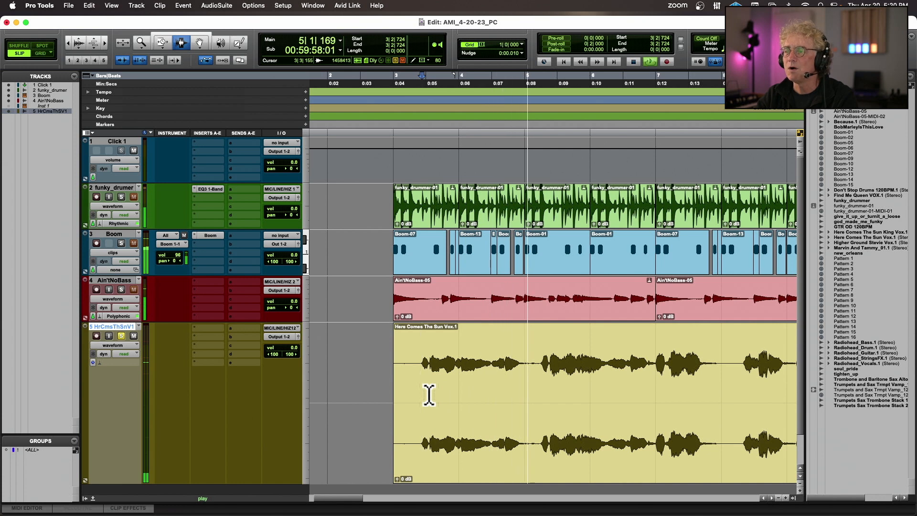
key("space")
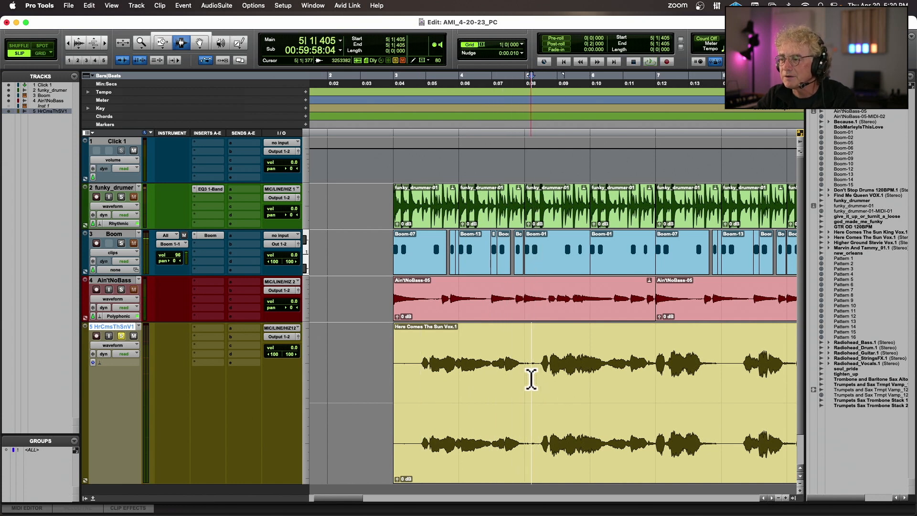
key("super+e")
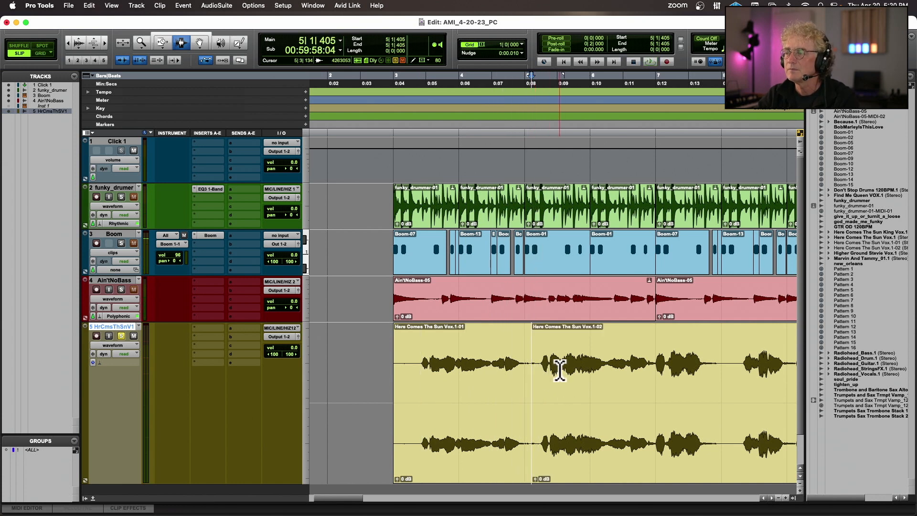
Move the remaining vocal clip after the split to about 13|2|815, clear of the first phrase
key("super+[")
key("super+[")
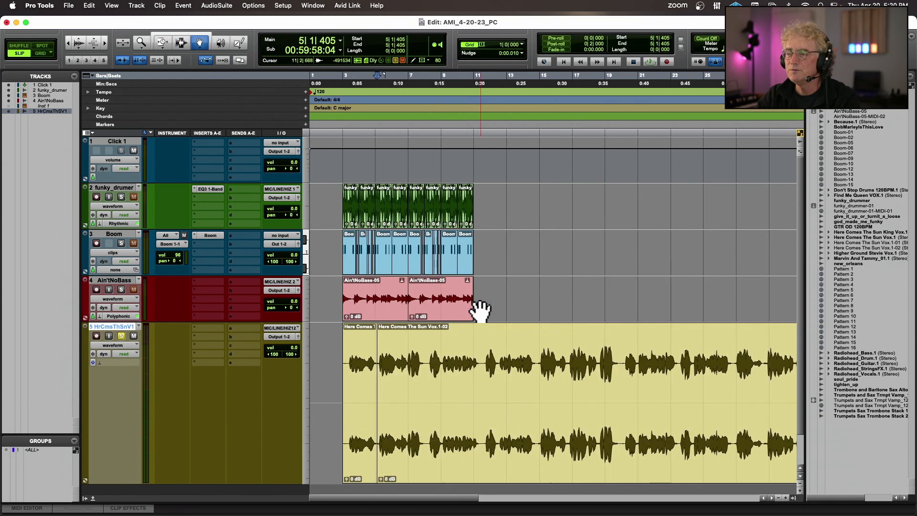
left_click_drag(444, 361, 583, 363)
key("super+]")
key("super+]")
key("super+]")
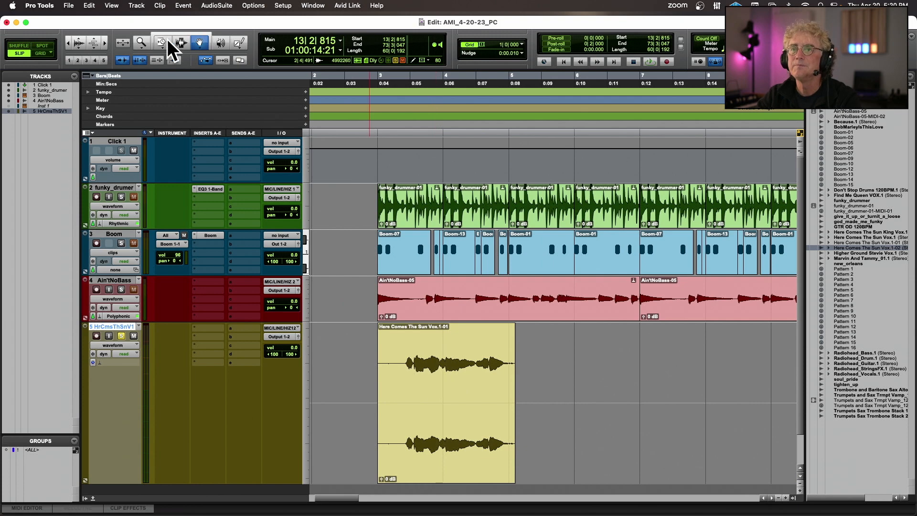
Split the first vocal phrase at 3|2|712, where the singing begins, and delete the silent section before it
left_click(396, 388)
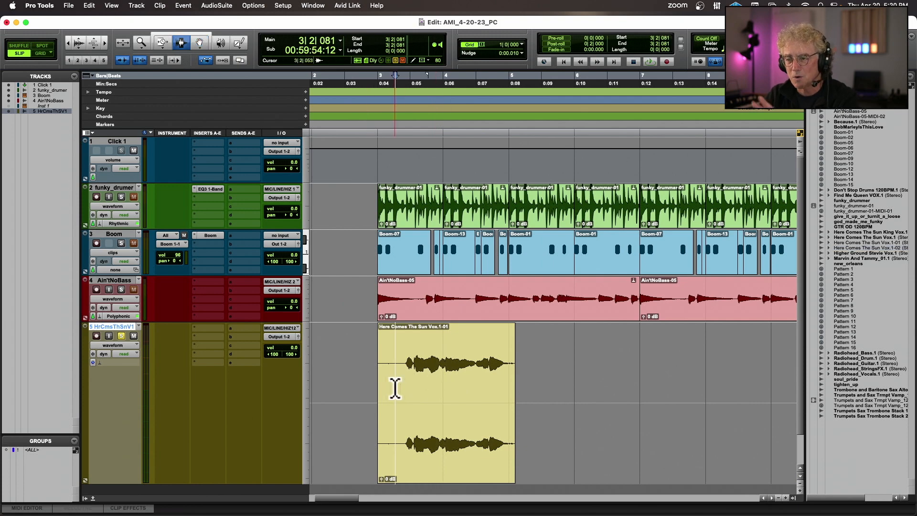
key("super+]")
key("super+]")
key("super+]")
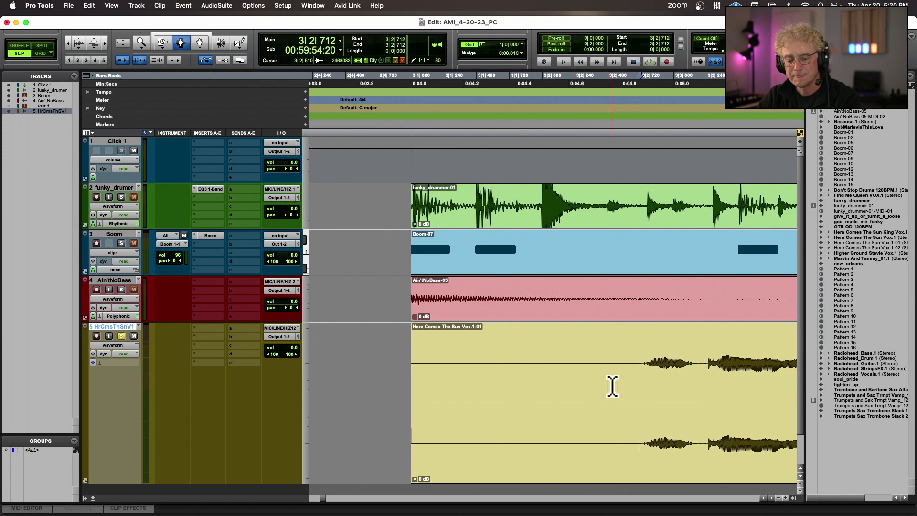
key("super+e")
double_click(608, 386)
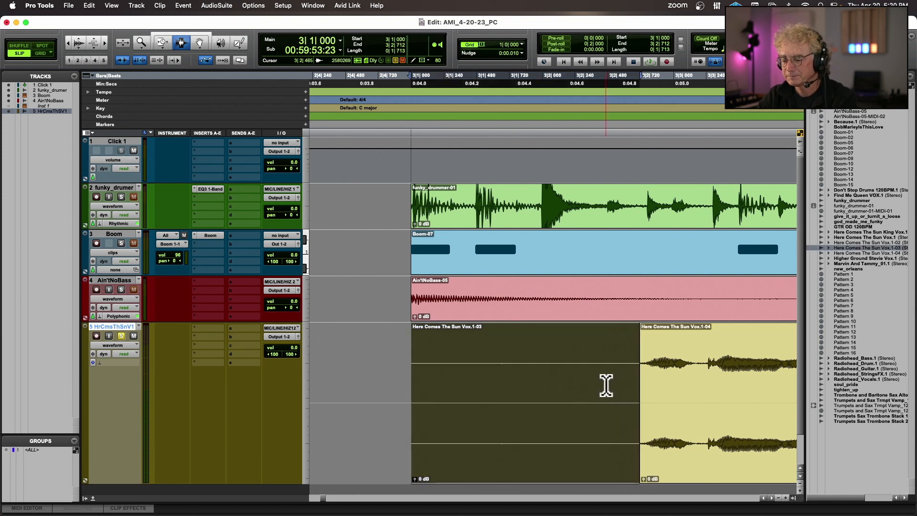
key("Delete")
Set Grid mode to 1/4 notes and snap the trimmed vocal phrase to 3|2|000
key("super+[")
key("super+[")
key("super+[")
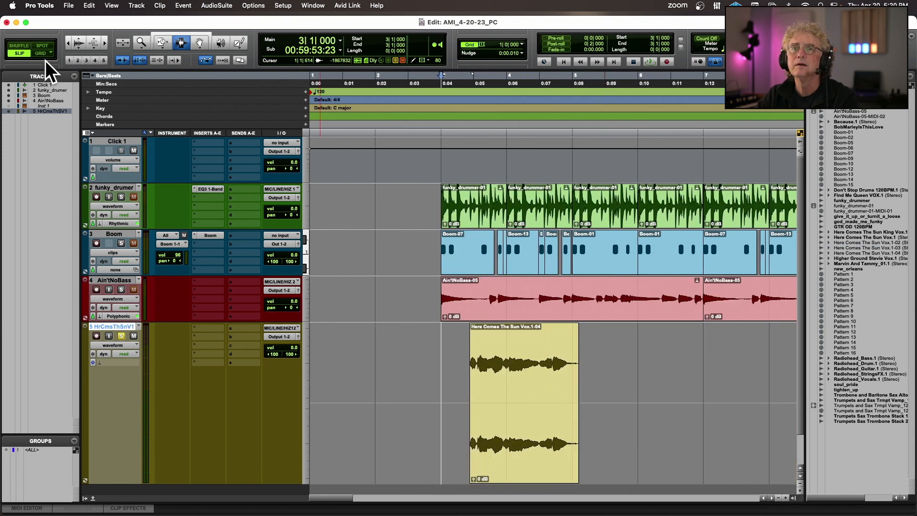
left_click(522, 44)
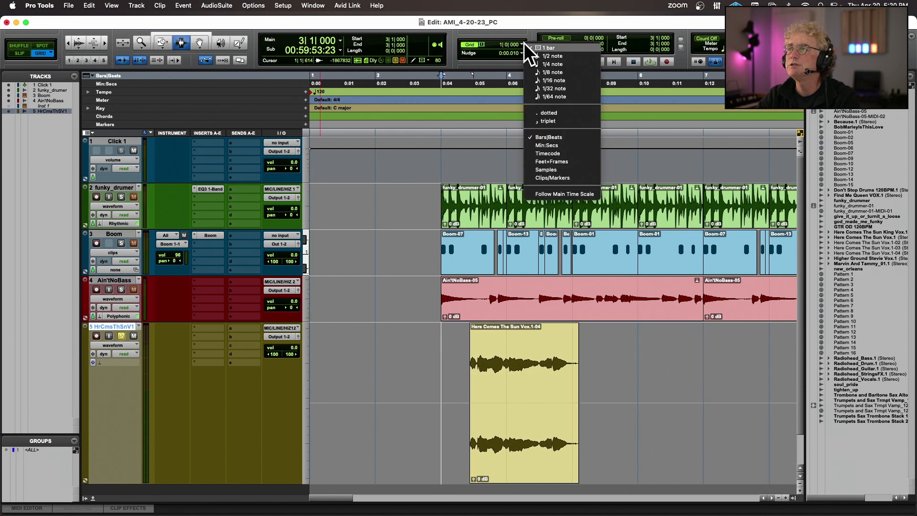
left_click(545, 64)
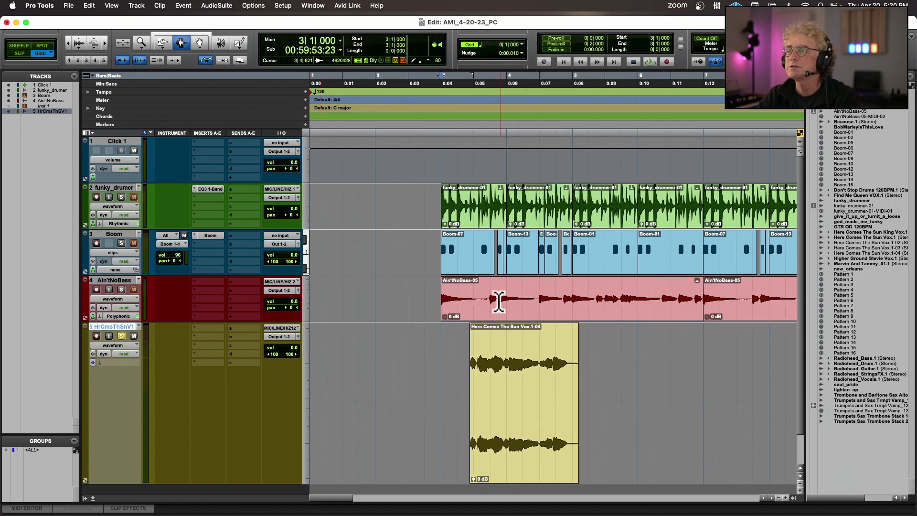
left_click(199, 43)
left_click_drag(511, 390, 505, 391)
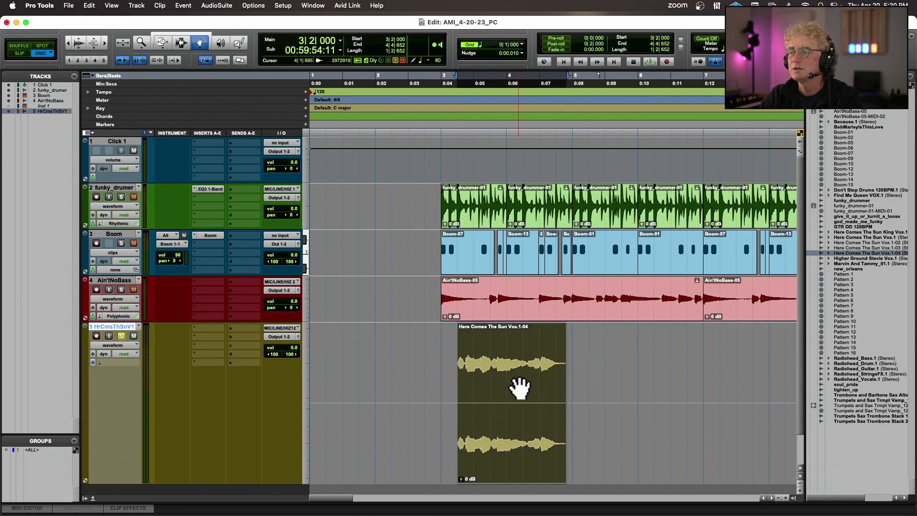
Play the repositioned vocal phrase twice against the drum and bass tracks to check its timing
key("space")
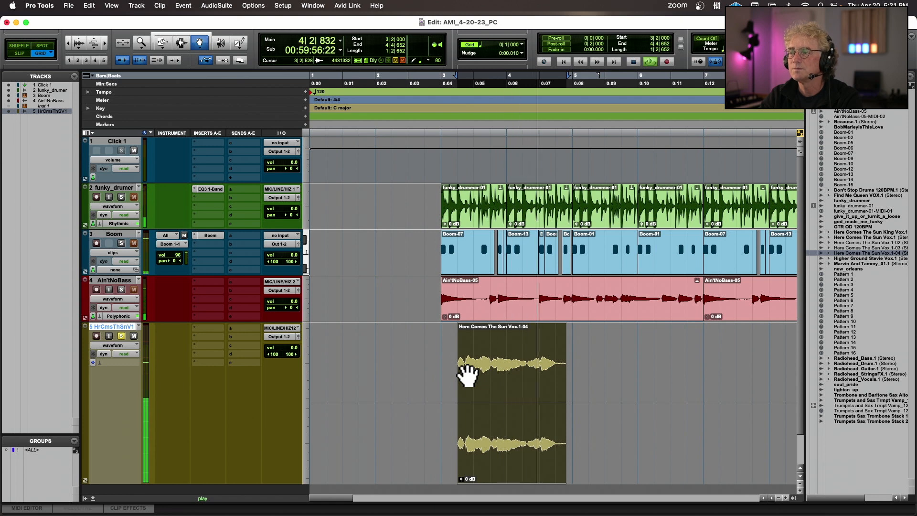
key("space")
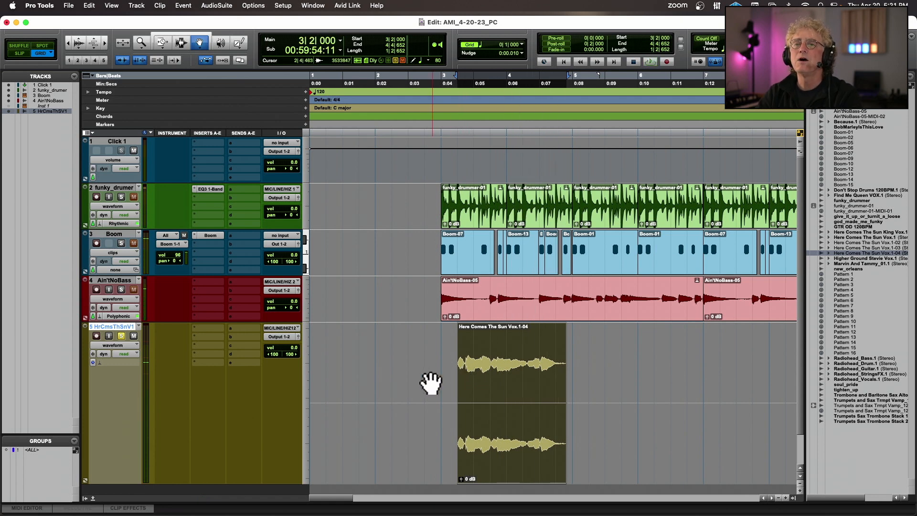
key("space")
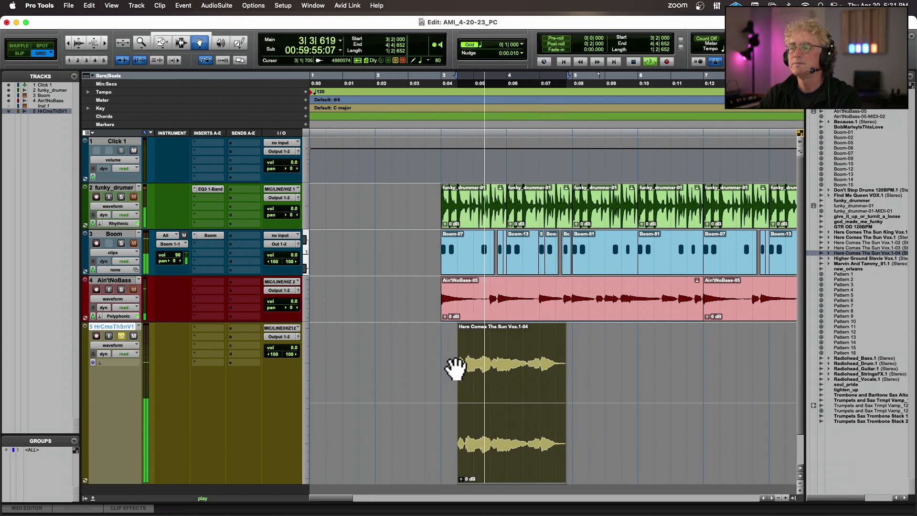
key("space")
With the Standard Trim tool in Slip mode, extend the vocal phrase's end to 4|4|806, playing it back to check the tail
left_click(171, 38)
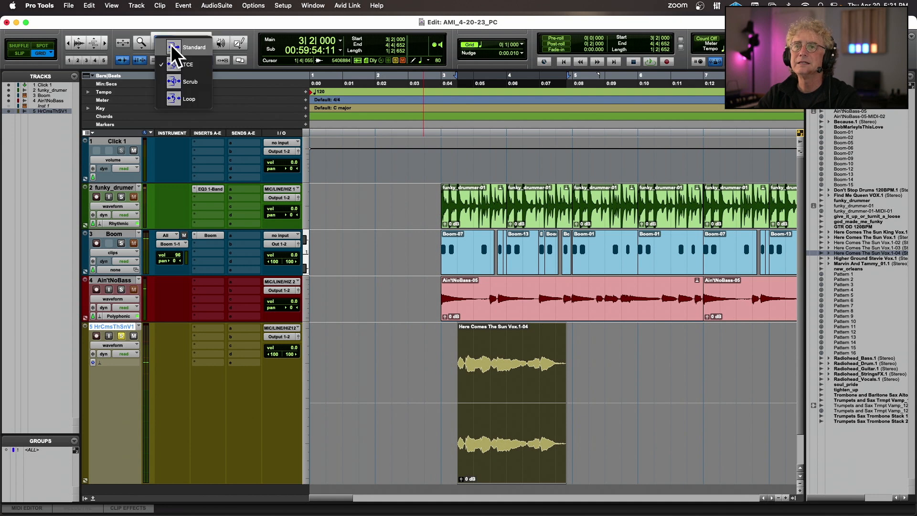
left_click(173, 47)
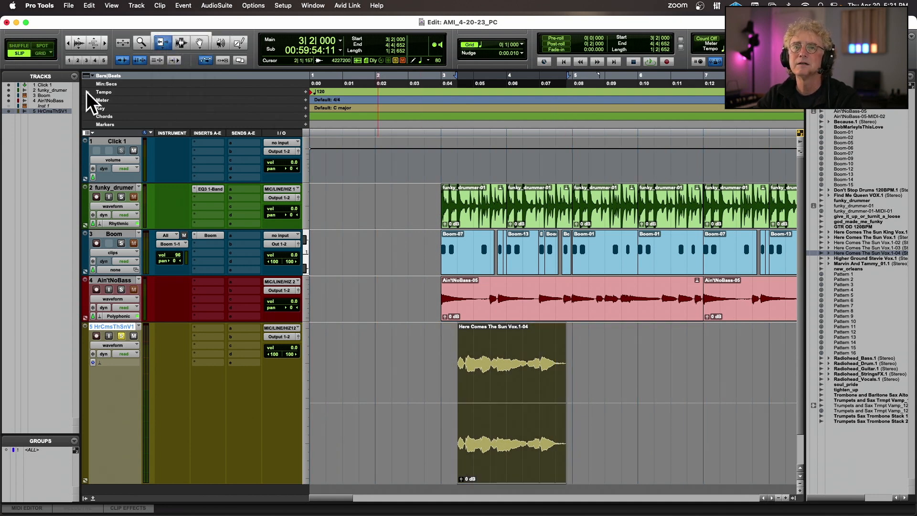
left_click_drag(565, 375, 567, 376)
key("space")
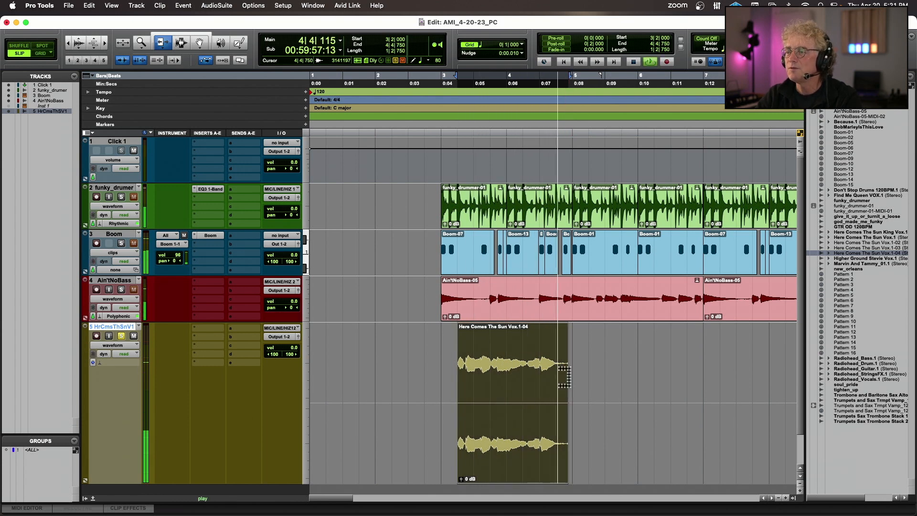
key("space")
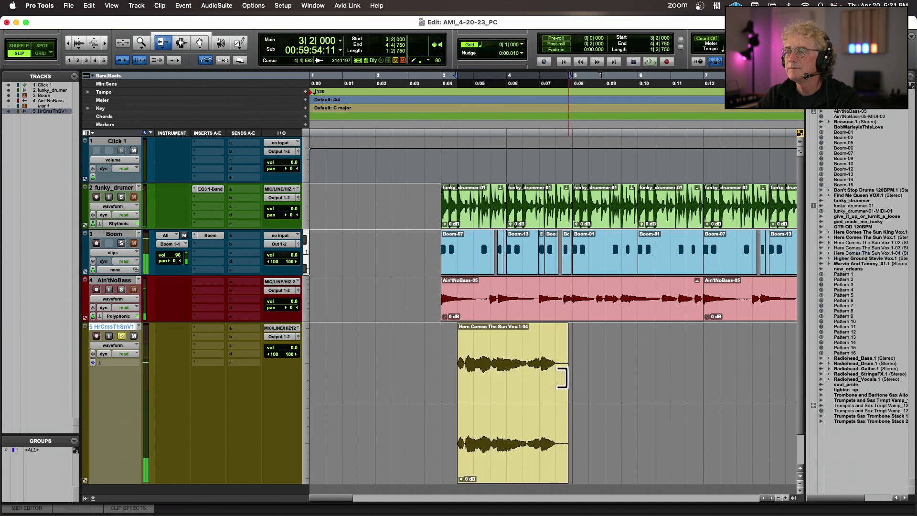
left_click_drag(568, 376, 570, 377)
key("space")
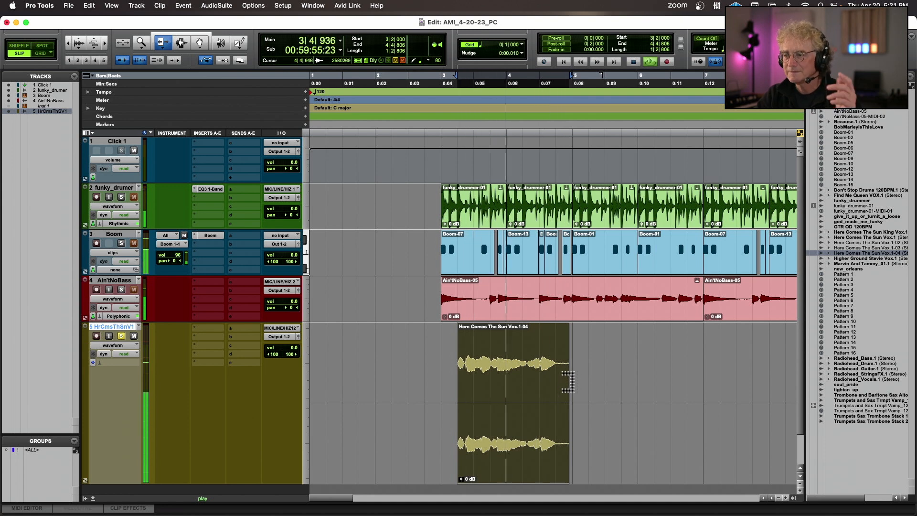
key("space")
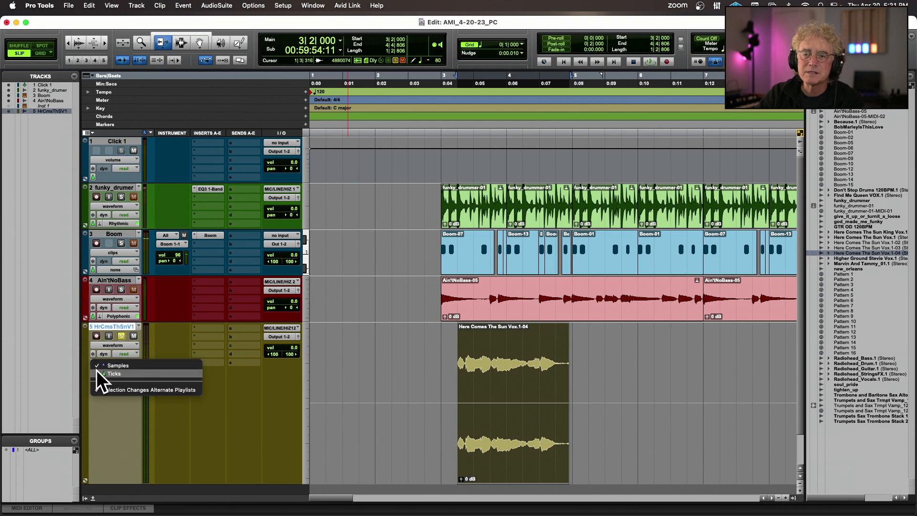
Set the vocal track's timebase to Ticks, enable Polyphonic Elastic Audio on it, and play the phrase in Grid mode
left_click(99, 364)
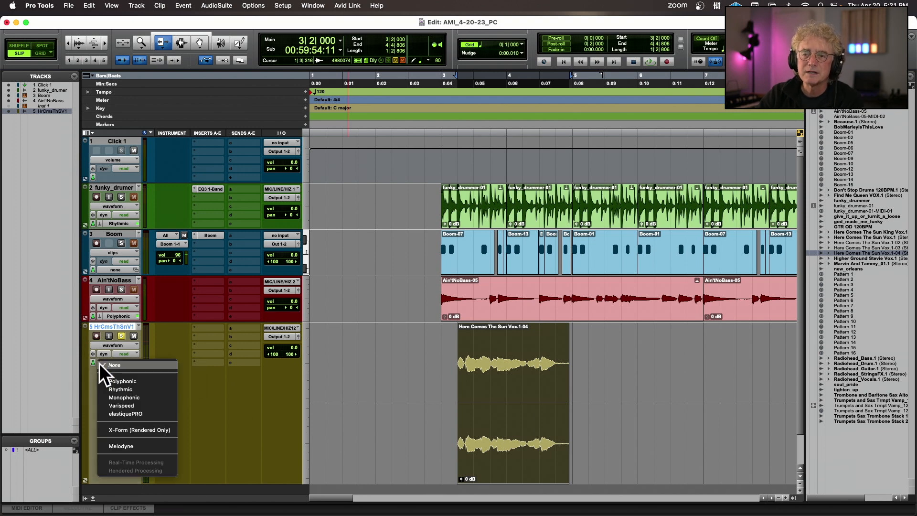
left_click(139, 380)
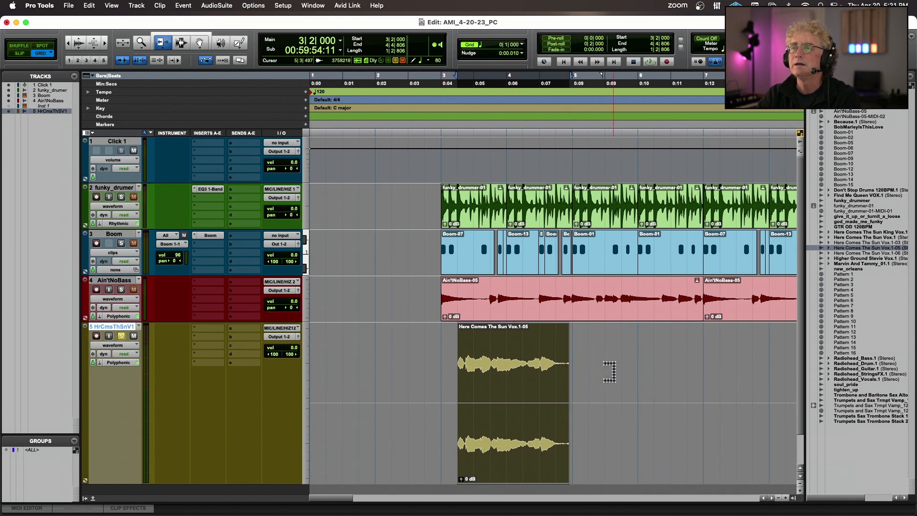
key("space")
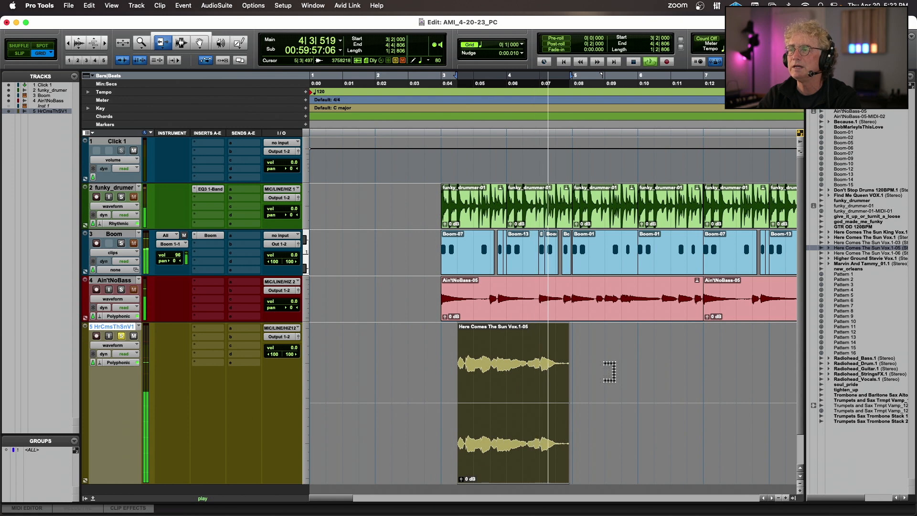
key("space")
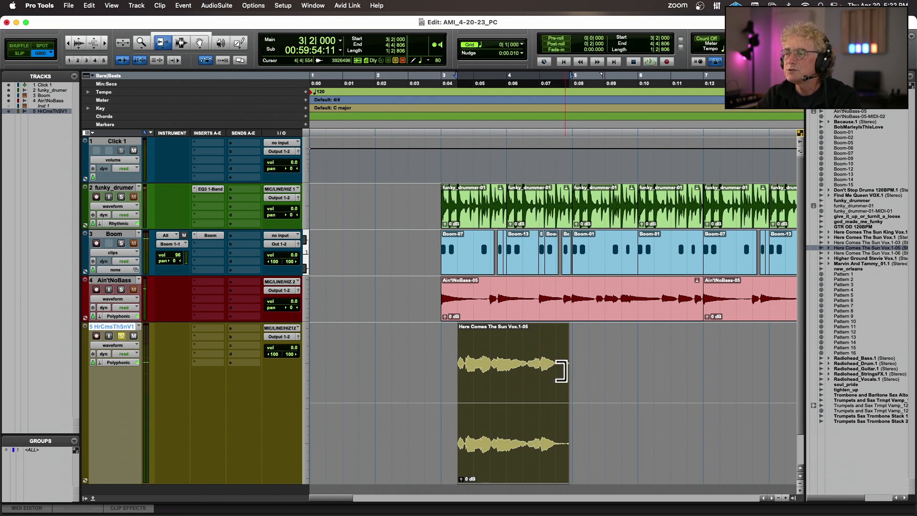
Time-stretch the vocal phrase with the TCE Trim tool so that it ends at 5|2|000
mouse_move(561, 371)
left_mouse_down()
mouse_move(582, 373)
mouse_move(560, 375)
left_mouse_up()
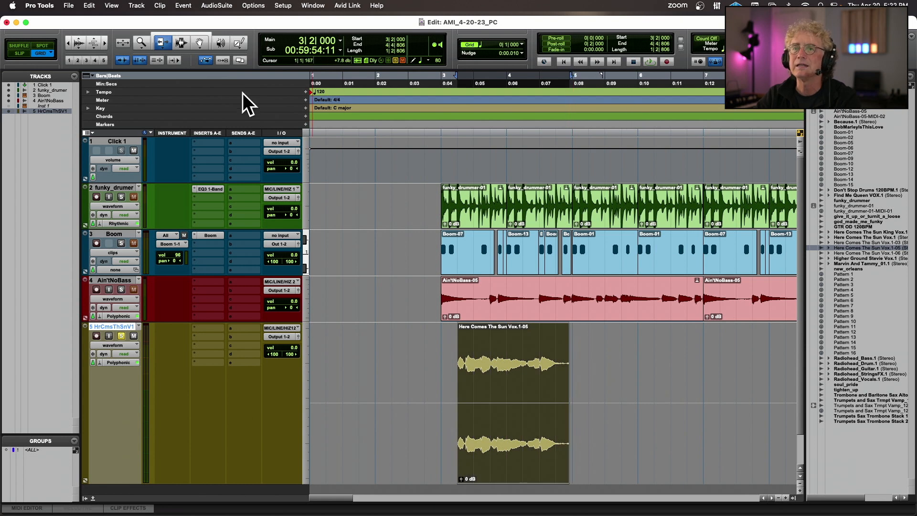
left_click(165, 45)
left_click(167, 65)
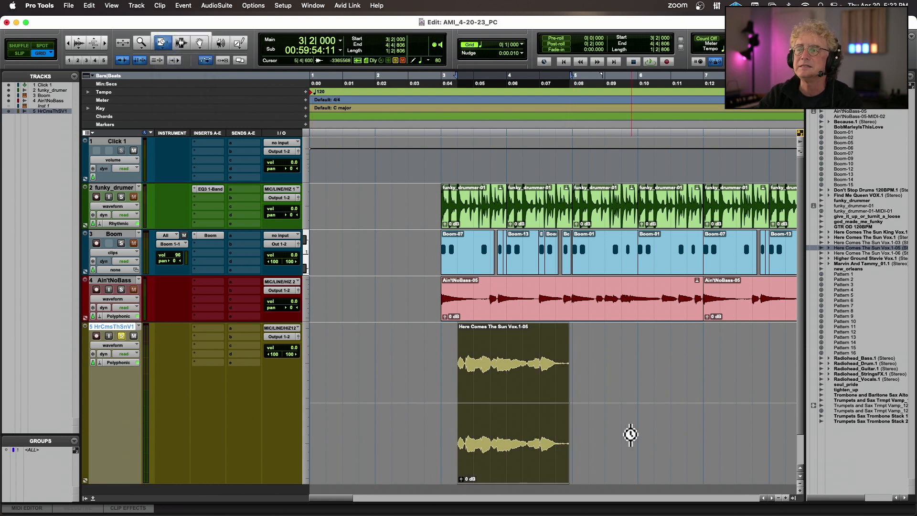
left_click_drag(569, 385, 588, 384)
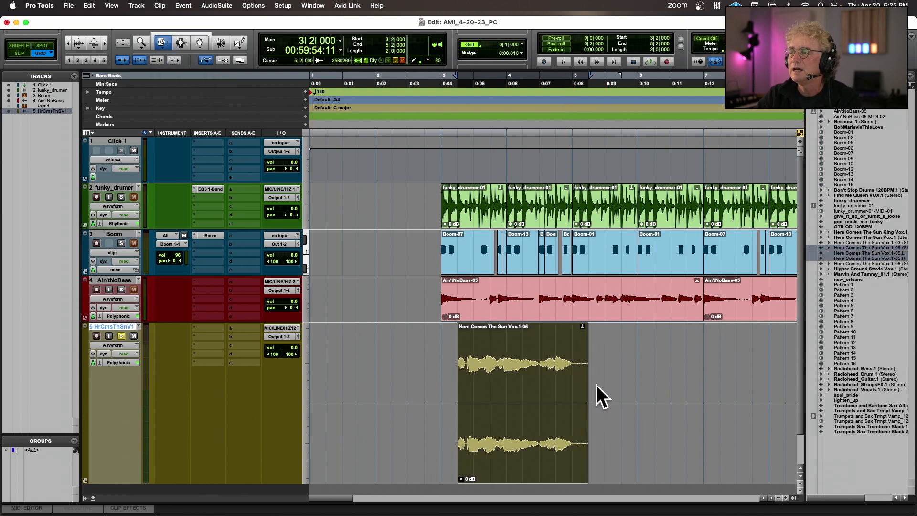
Unsolo the vocal track and play the session from 3|1|000 to hear the stretched phrase with the loops
left_click(443, 129)
left_click(123, 335)
key("space")
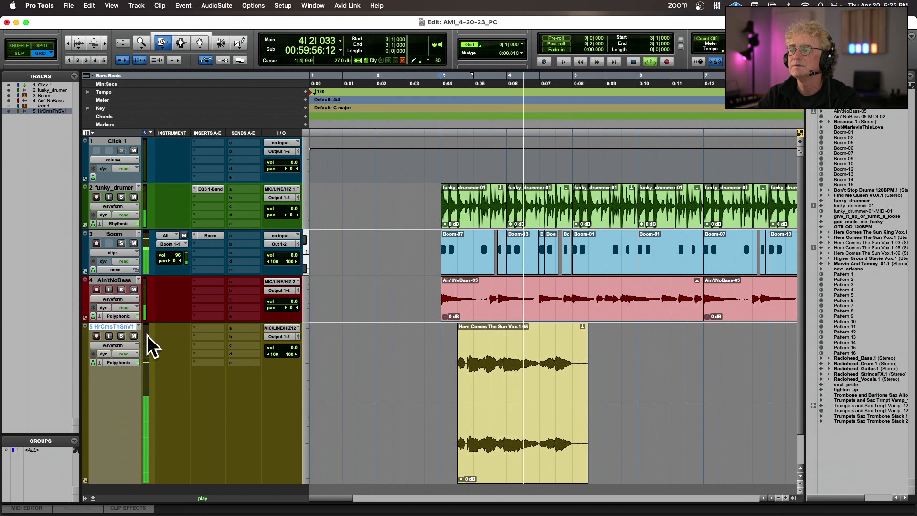
key("space")
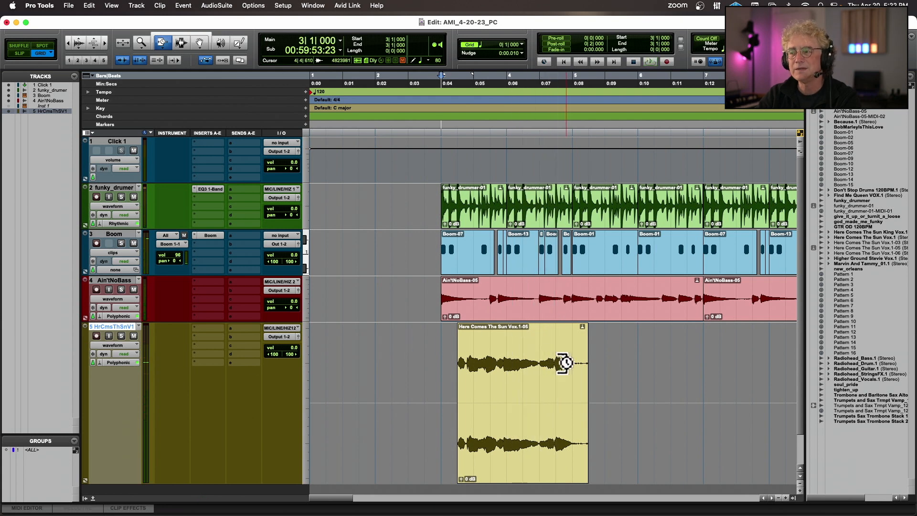
Time-stretch the vocal phrase to end at 5|1|000, and play it from its start and from 3|1|000
left_click(206, 42)
left_click(524, 394)
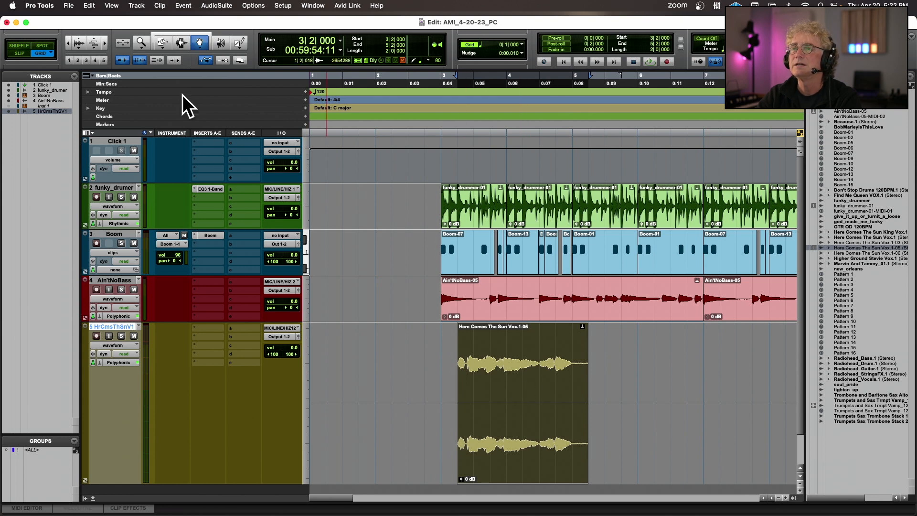
left_click_drag(586, 374, 579, 374)
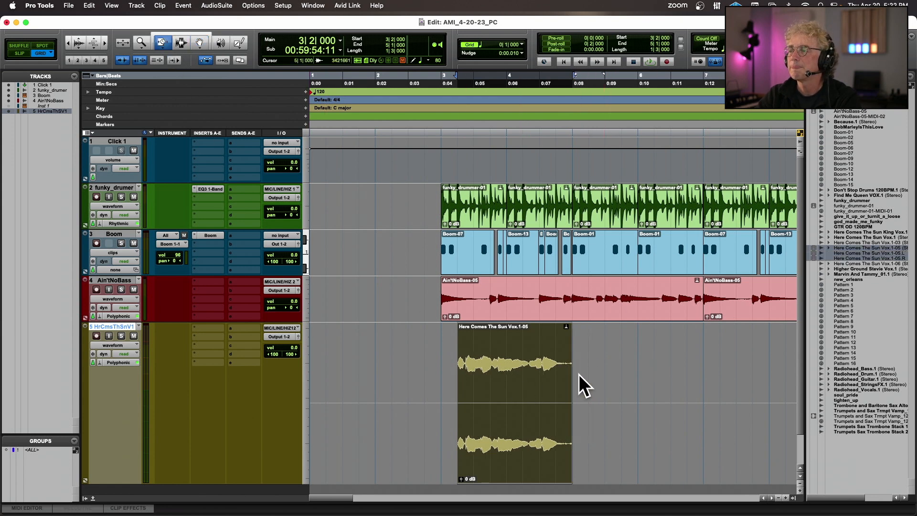
key("space")
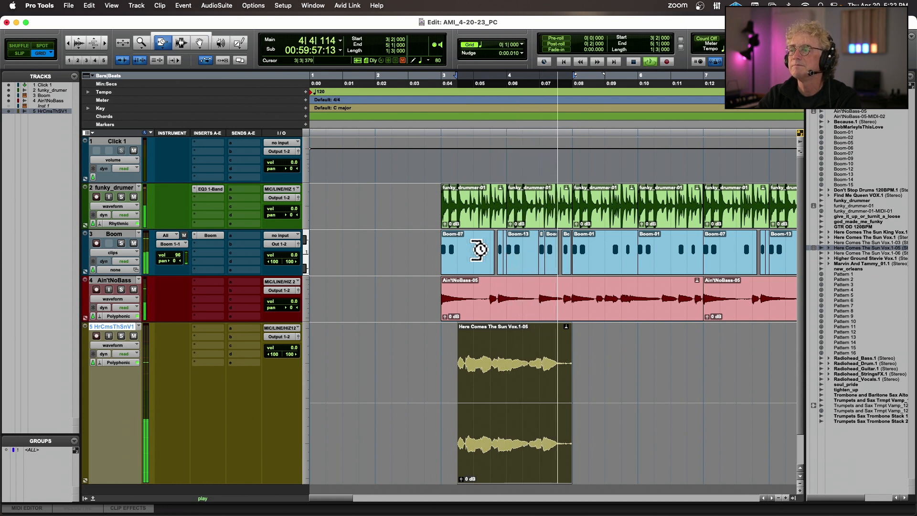
key("space")
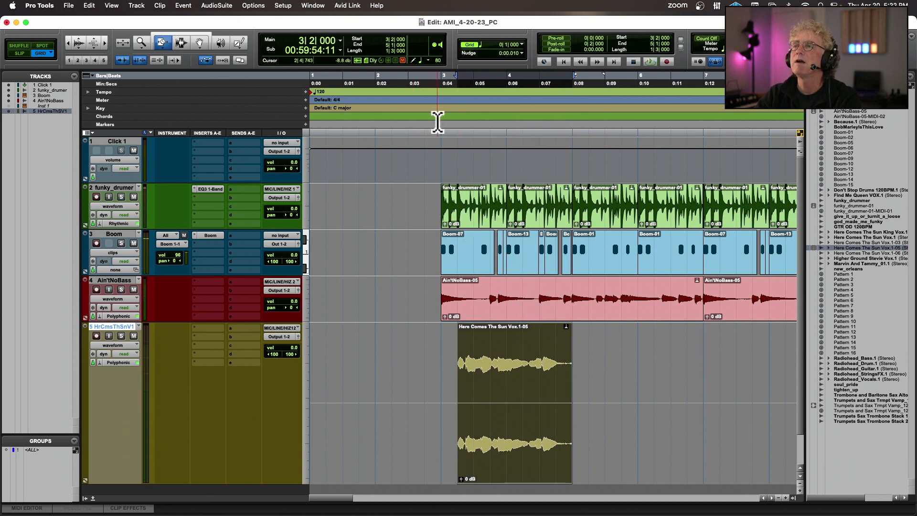
left_click(440, 123)
key("space")
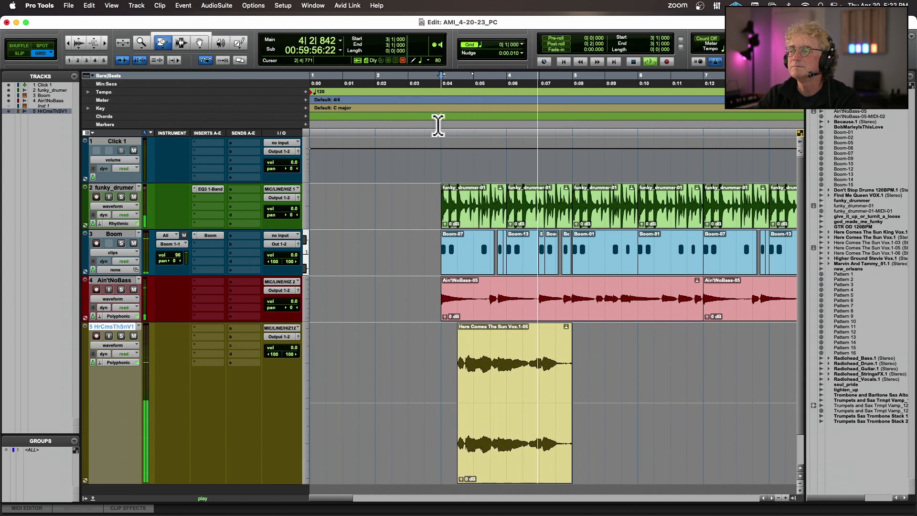
key("space")
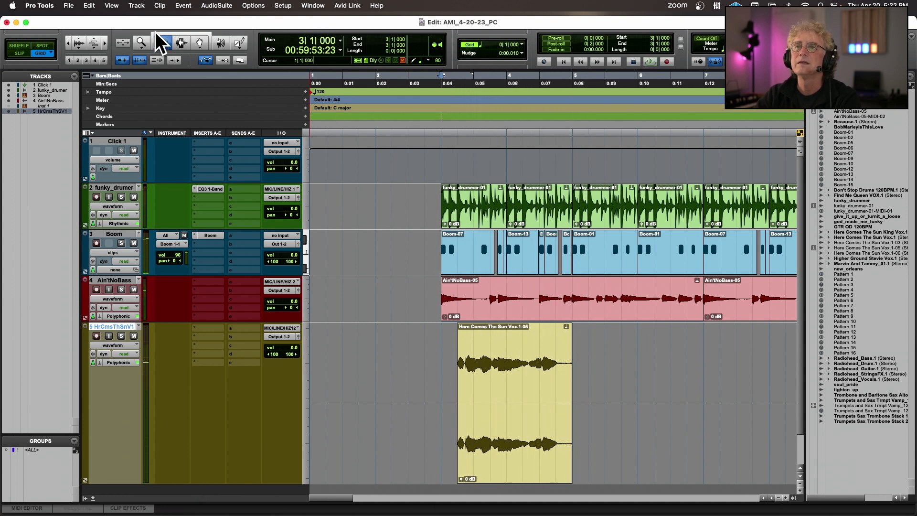
In Slip mode, split the stretched vocal phrase at 4|2|308, in the gap before its last words
left_click(181, 43)
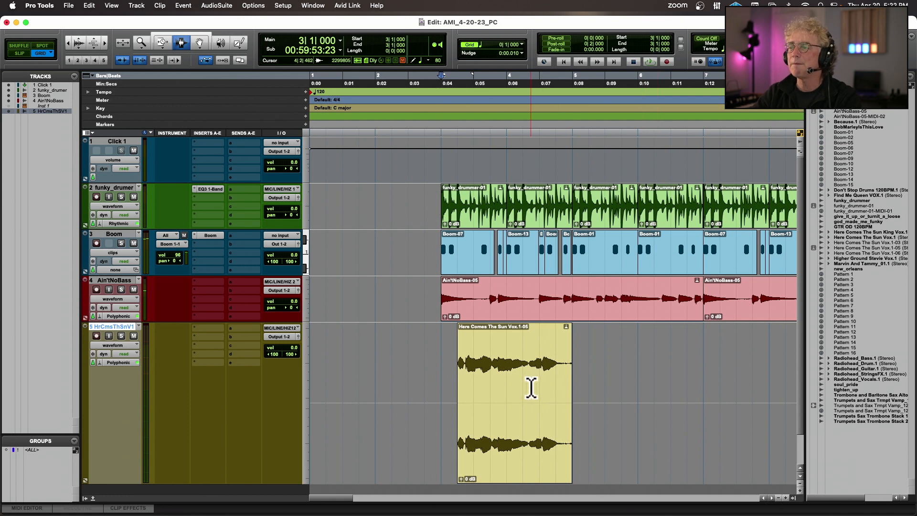
left_click(26, 52)
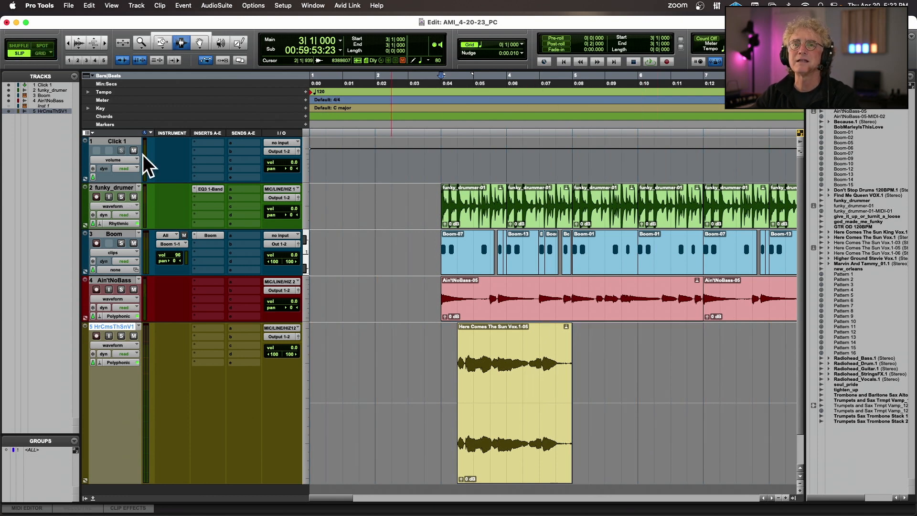
left_click(529, 370)
key("super+bracketright")
key("super+bracketright")
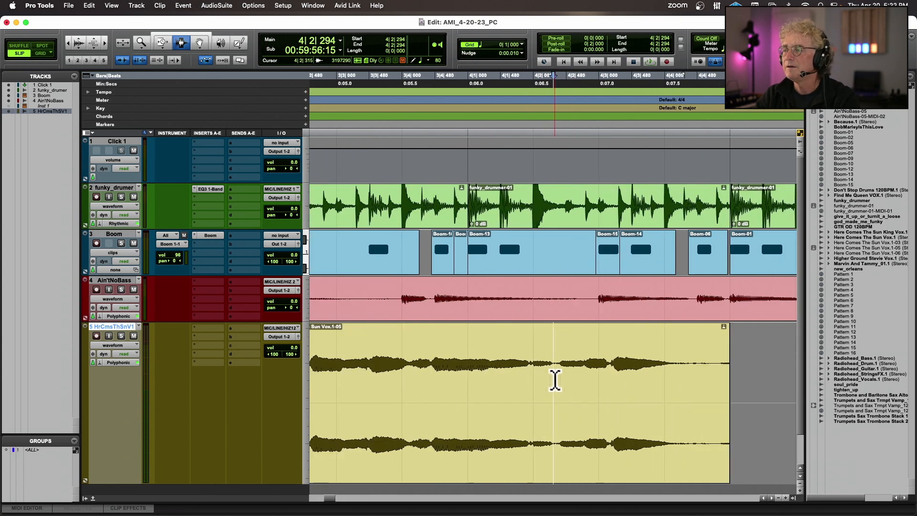
key("super+e")
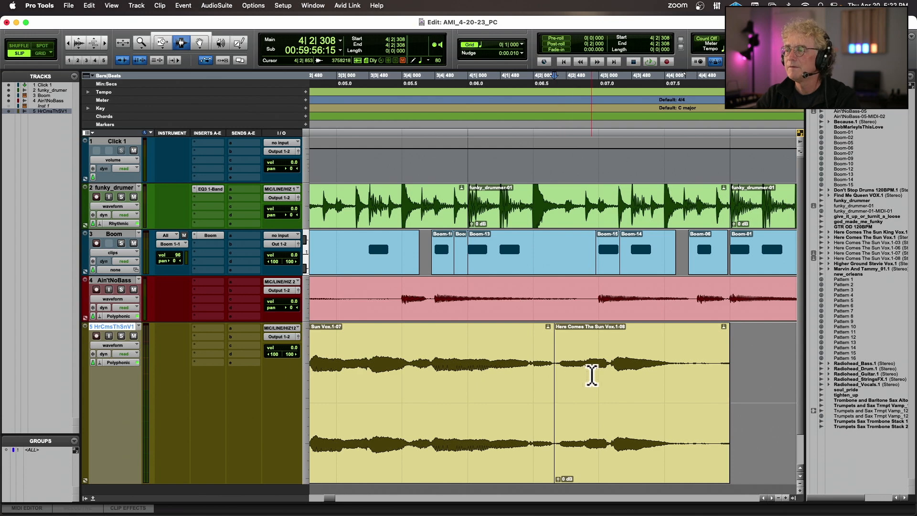
Switch the vocal track to Analysis view and play the phrase from 3|2|088 to check its event markers
scroll(588, 372, "left", 3)
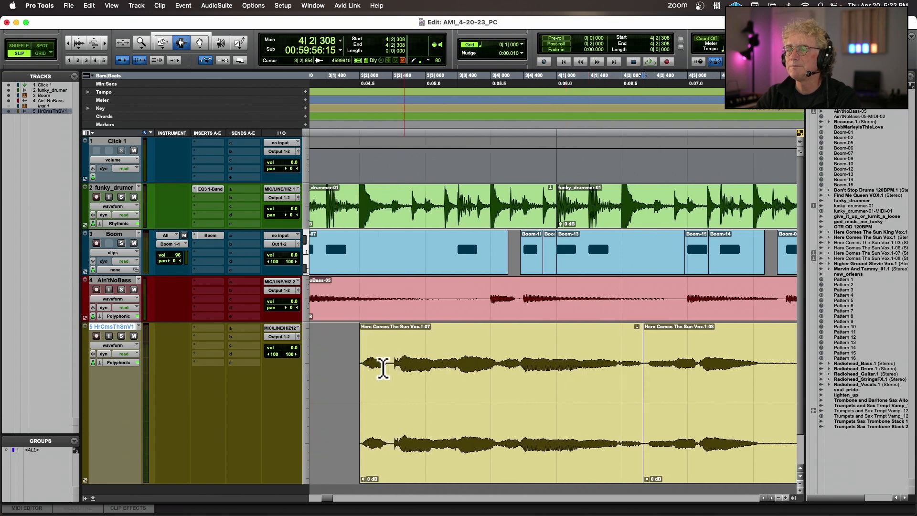
left_click(132, 346)
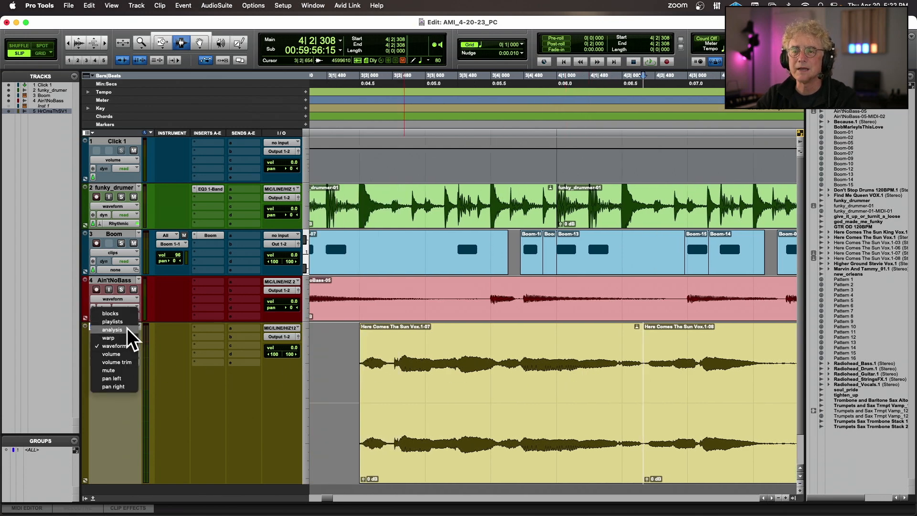
left_click(127, 356)
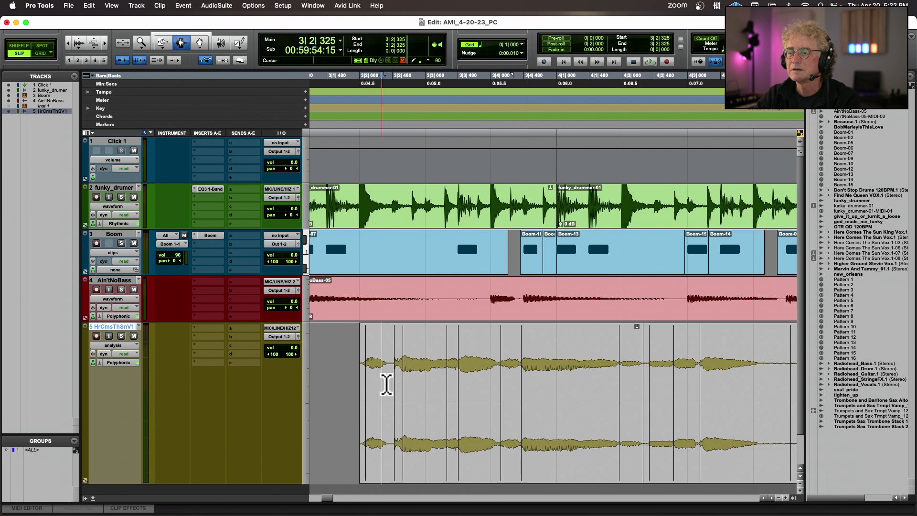
double_click(383, 383)
left_click(364, 379)
key("space")
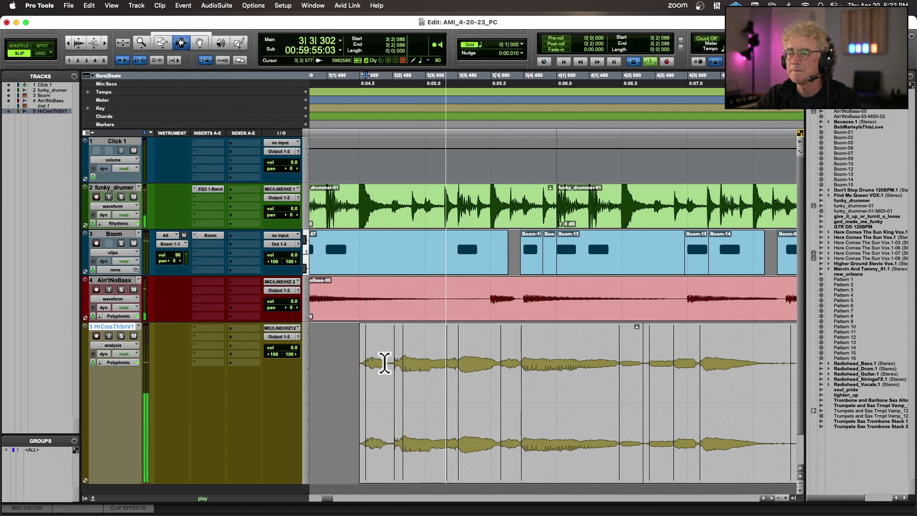
key("space")
Delete the surplus event markers on either side of 3|3|000, and try to clear those near the split and the vocal's tail
left_click(200, 43)
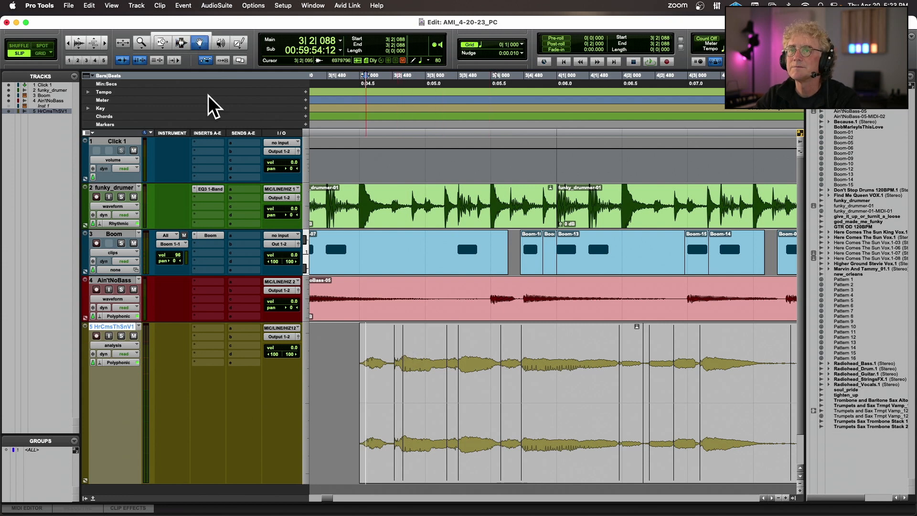
left_click(182, 45)
left_click_drag(400, 354, 451, 368)
key("Delete")
key("Delete")
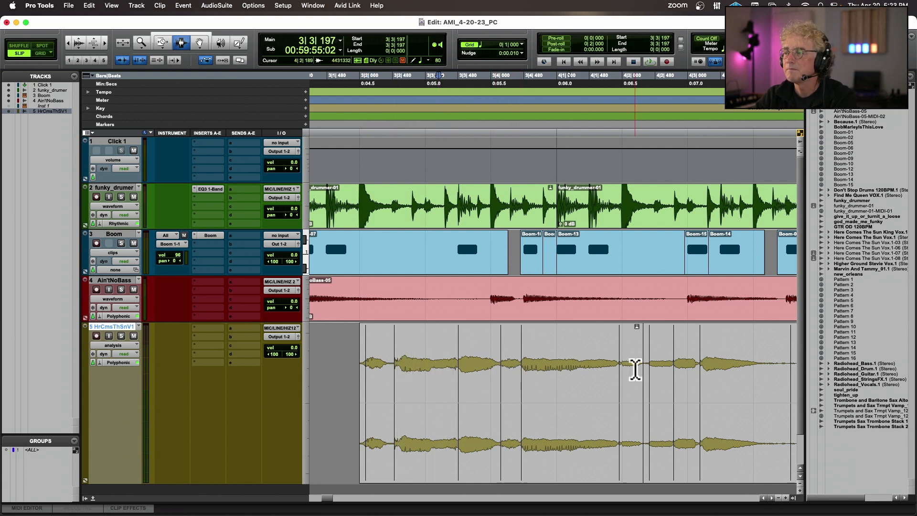
left_click_drag(635, 371, 647, 375)
key("Delete")
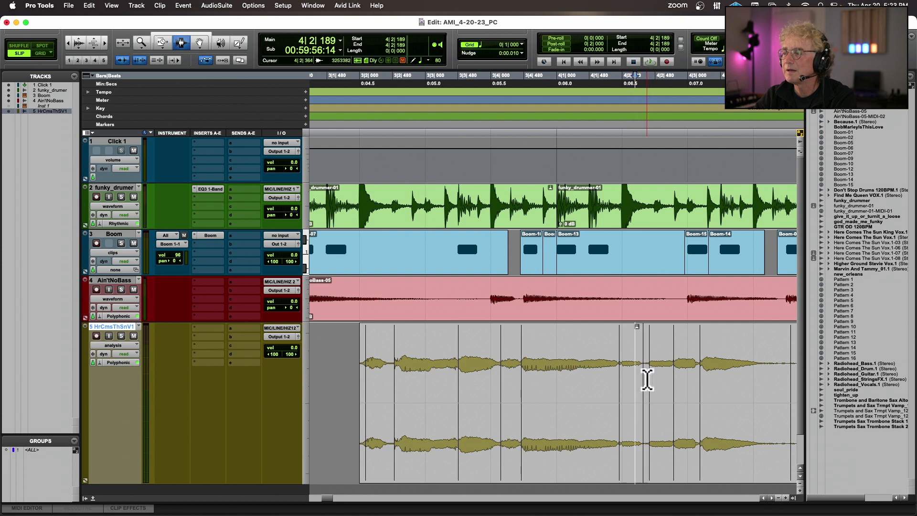
key("Left")
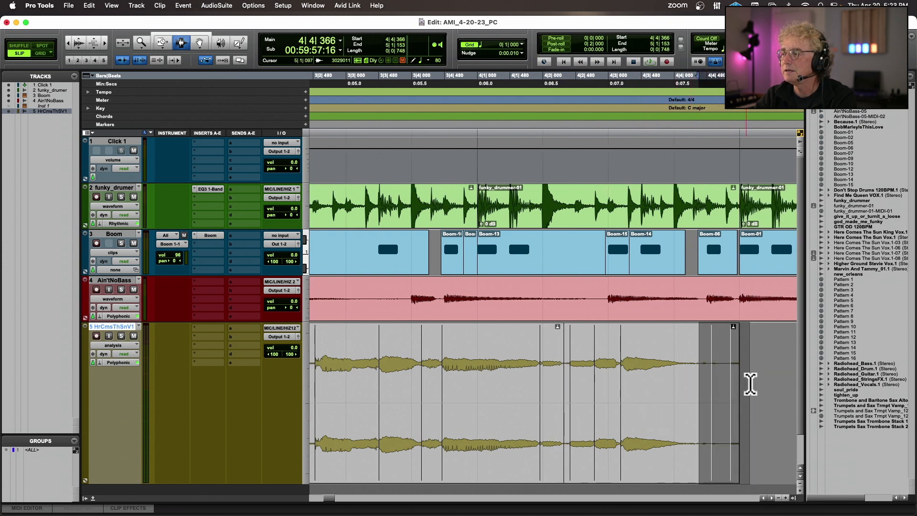
left_click(701, 384)
Play the vocal phrase from 3|2|039 and place the edit cursor at 4|2|245, just before the split
scroll(449, 389, "left", 5)
left_click(365, 381)
key("space")
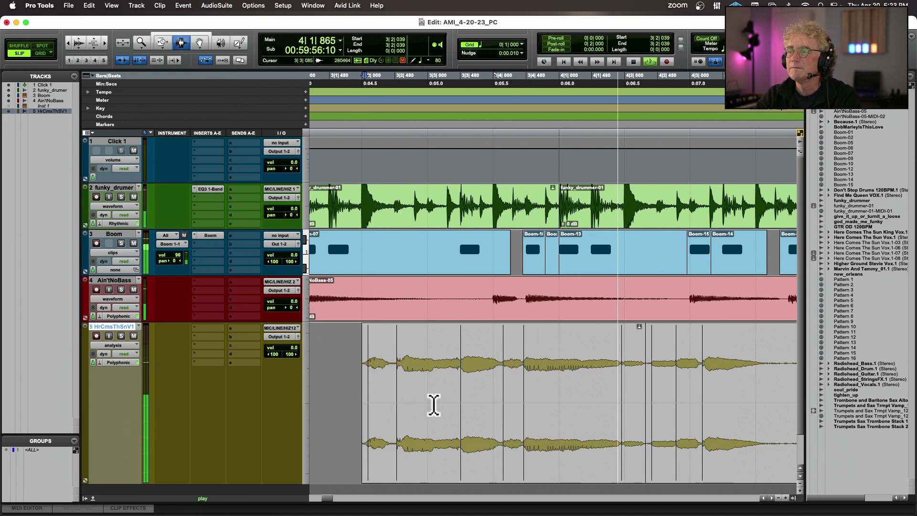
key("space")
left_click_drag(643, 387, 648, 387)
left_click(642, 388)
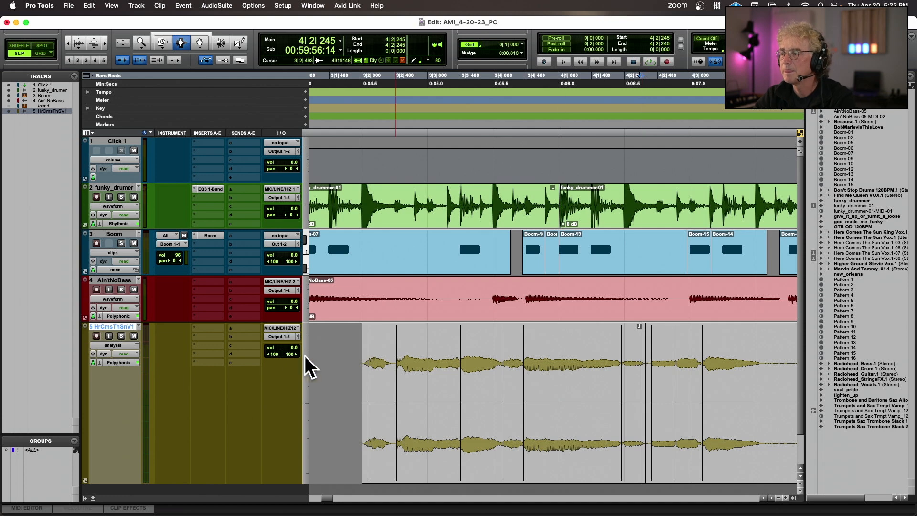
Return the vocal track to Waveform view to check the split between its two stretched clips
left_click(128, 345)
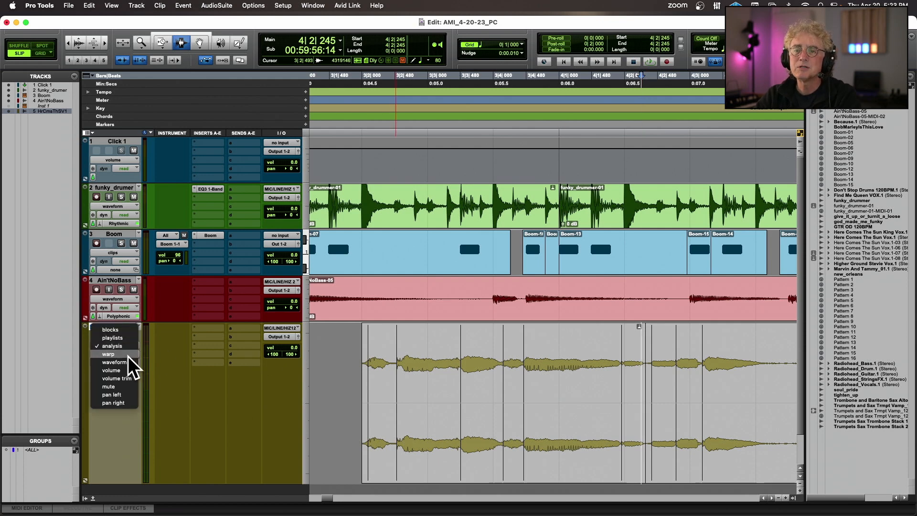
left_click(134, 362)
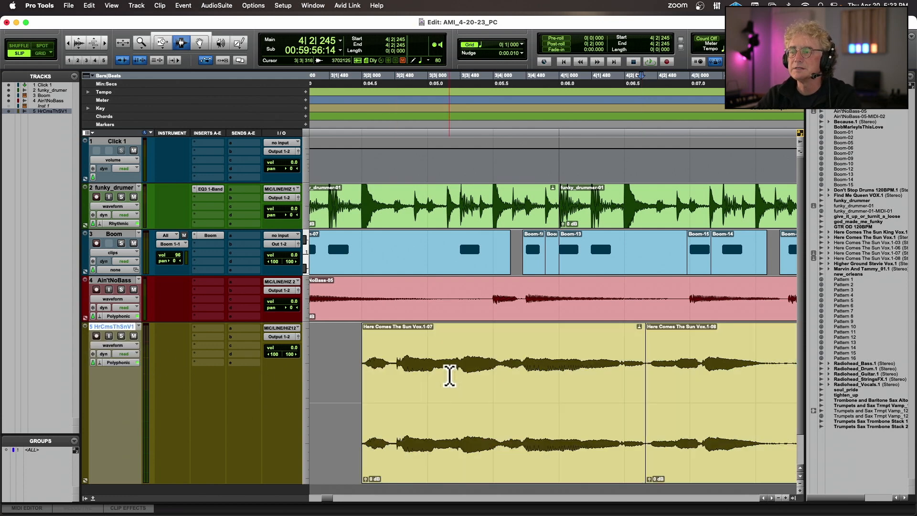
double_click(541, 394)
left_click(671, 394)
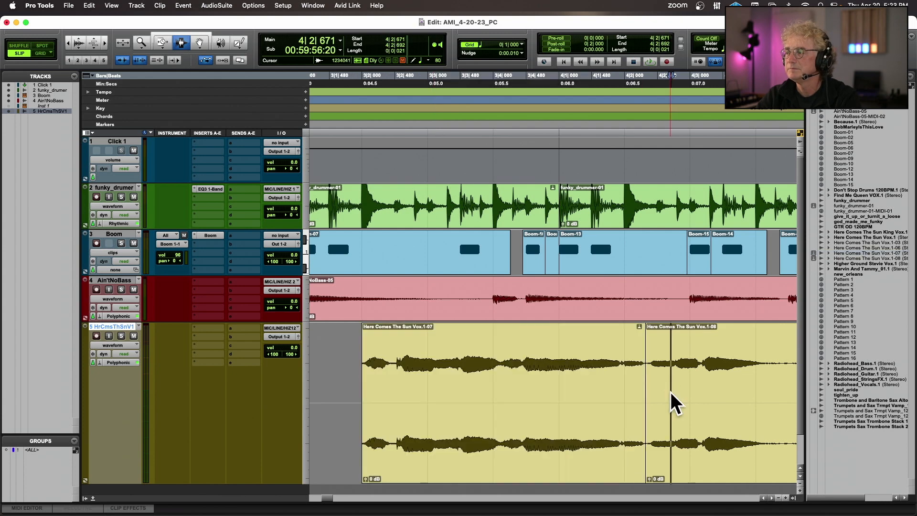
left_click(680, 389)
left_click(692, 389)
left_click(509, 371)
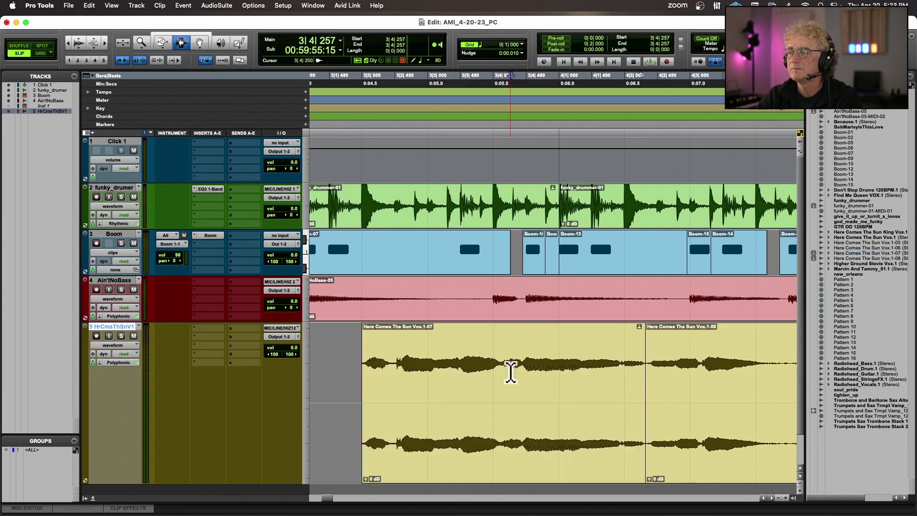
Quantize the Elastic Audio events of the first vocal clip to the MPC 61% 16th Swing grid and play it
double_click(510, 373)
key("alt+0")
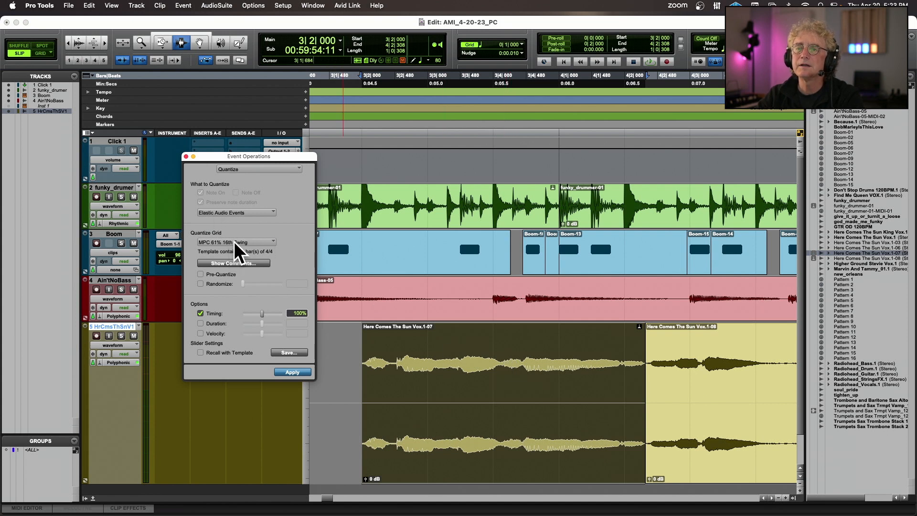
left_click(292, 372)
key("space")
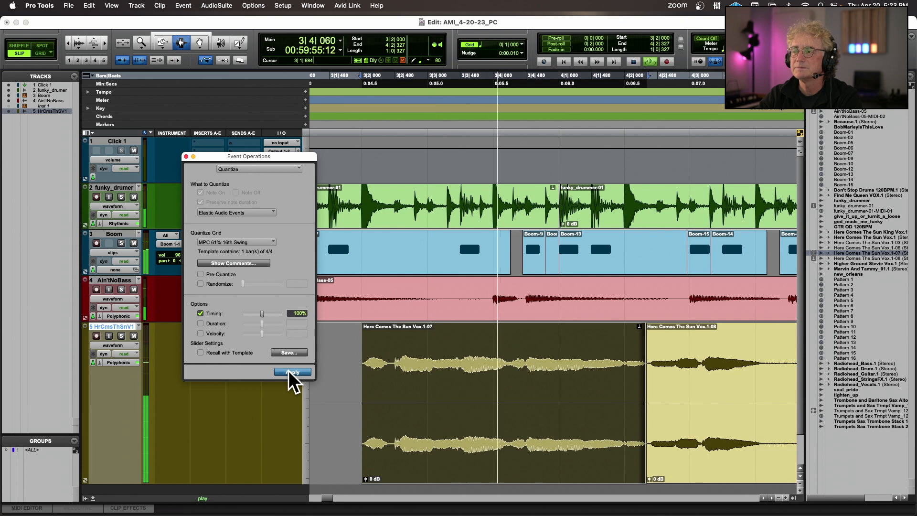
key("space")
key("super+bracketleft")
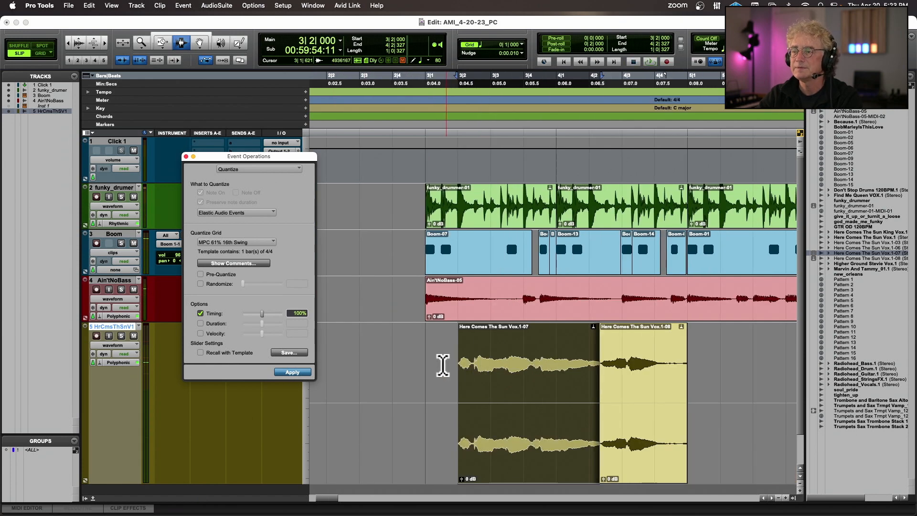
Play the vocal against the loops from 2|4|925 to check the quantized timing
left_click(432, 373)
left_click(424, 372)
key("space")
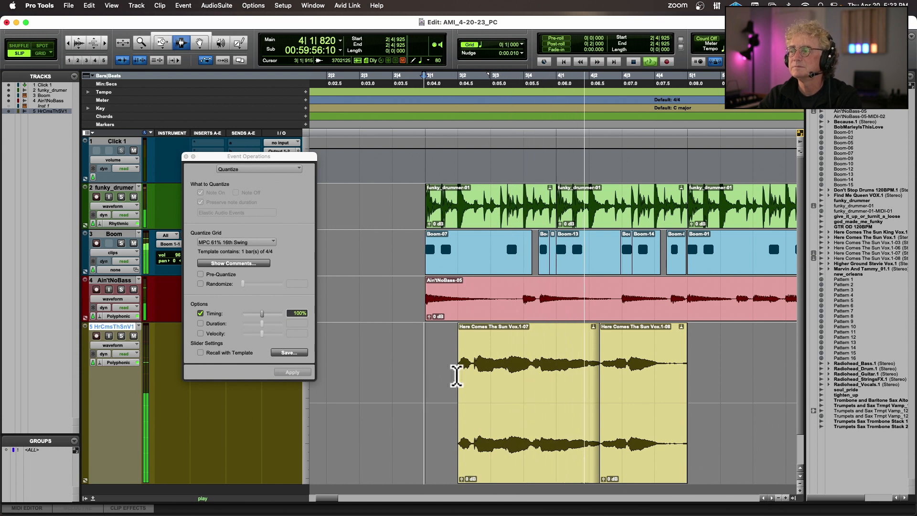
key("space")
Quantize the second vocal clip's Elastic Audio events to the MPC 61% 16th Swing grid and play from 2|4|855
double_click(645, 380)
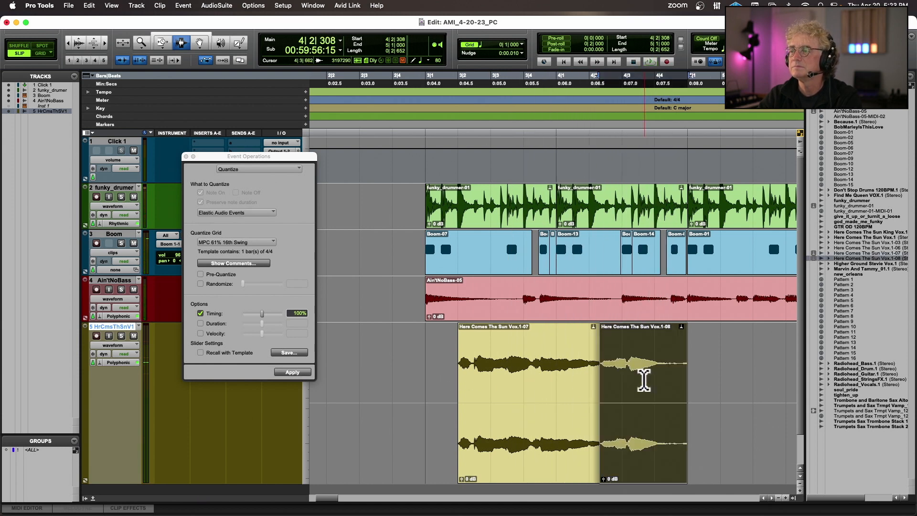
left_click(299, 373)
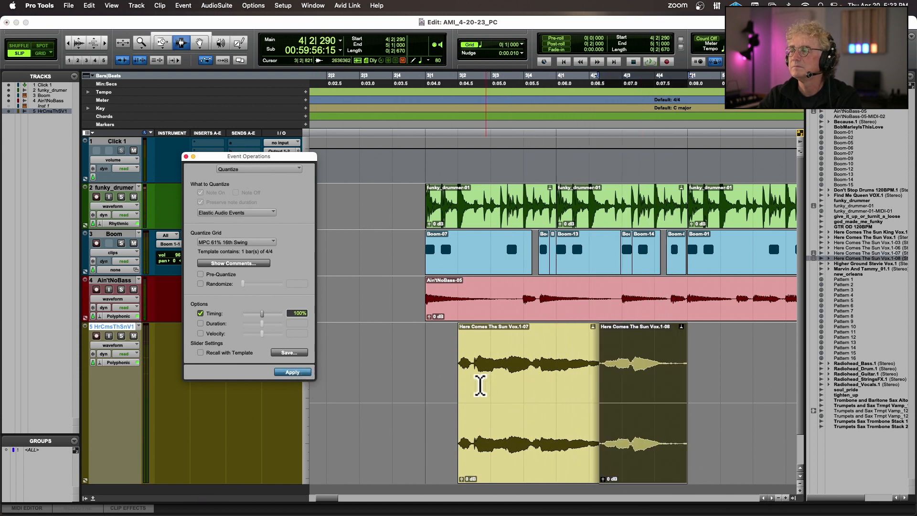
left_click(421, 380)
key("space")
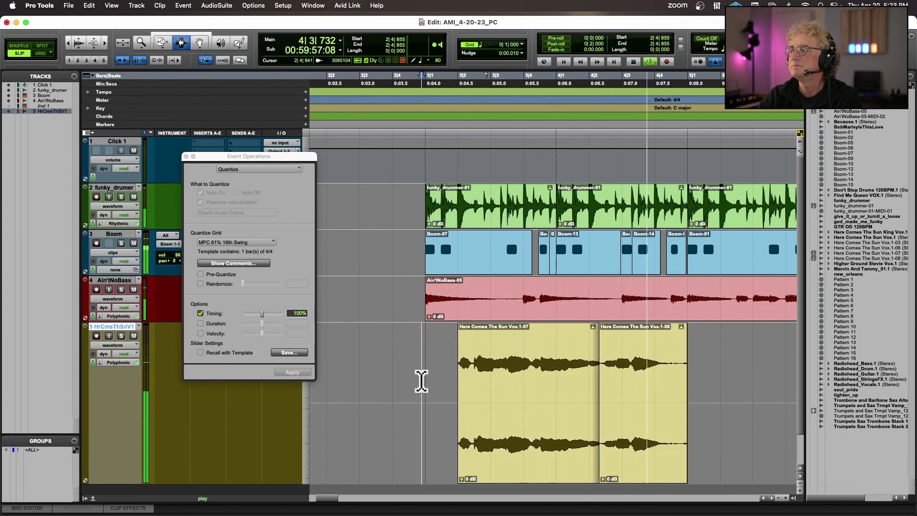
key("space")
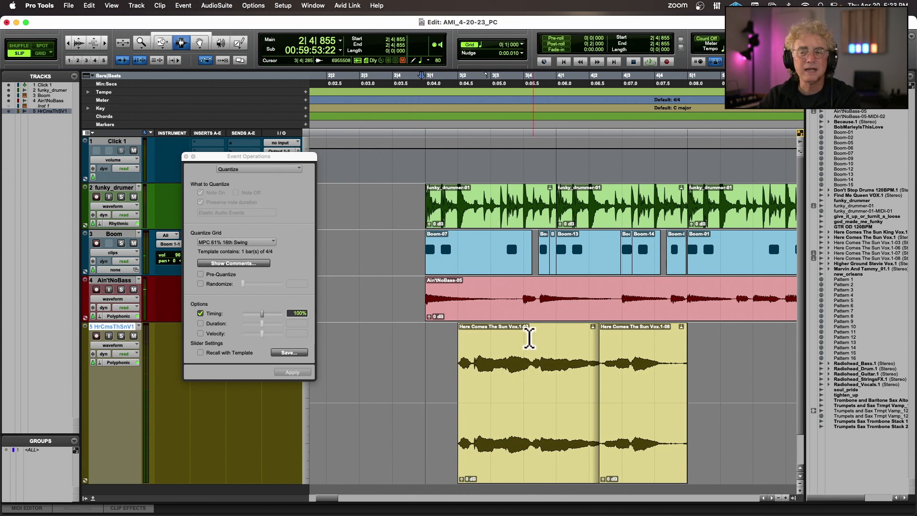
Close the Event Operations window and replay the quantized vocal with the loops from 2|4|855
left_click(186, 156)
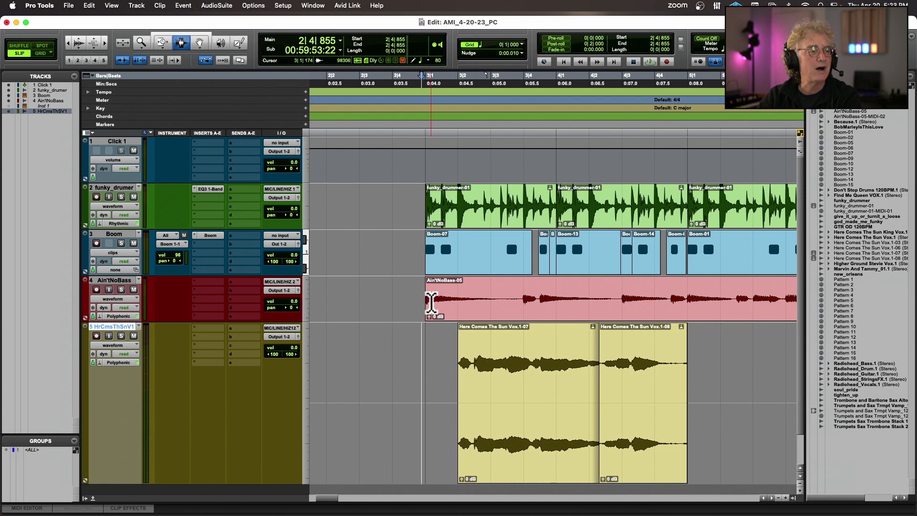
key("space")
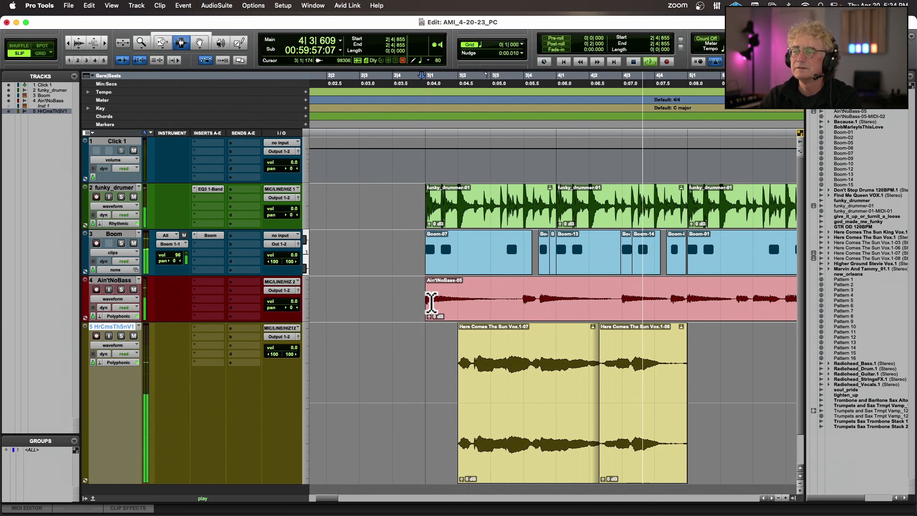
key("space")
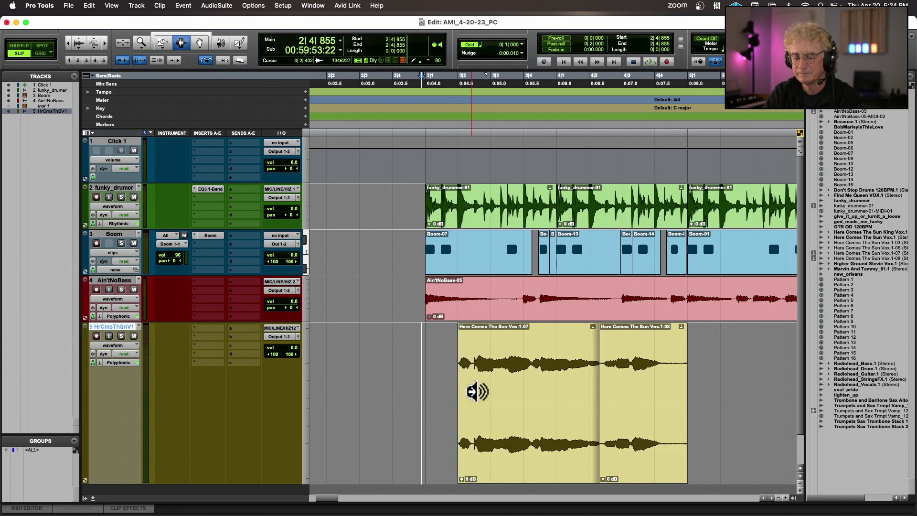
Reduce the track heights and play the leftover vocal clip from 13|3|190 to locate the next phrase
key("ctrl+alt+Down")
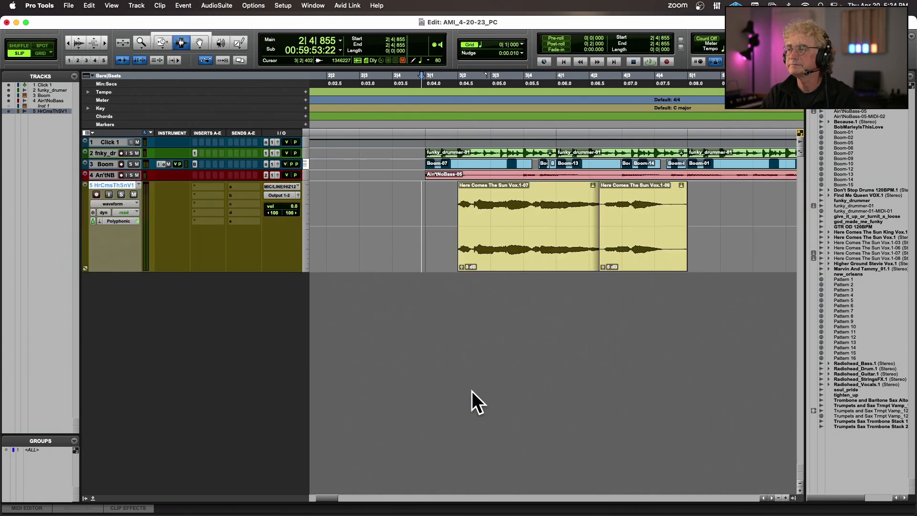
scroll(471, 390, "right", 10)
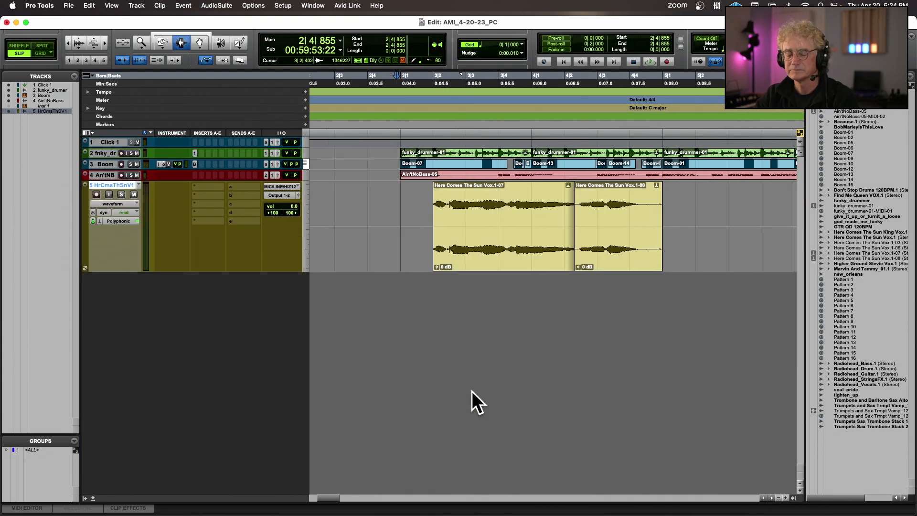
key("ctrl+bracketleft")
key("ctrl+bracketleft")
key("ctrl+bracketleft")
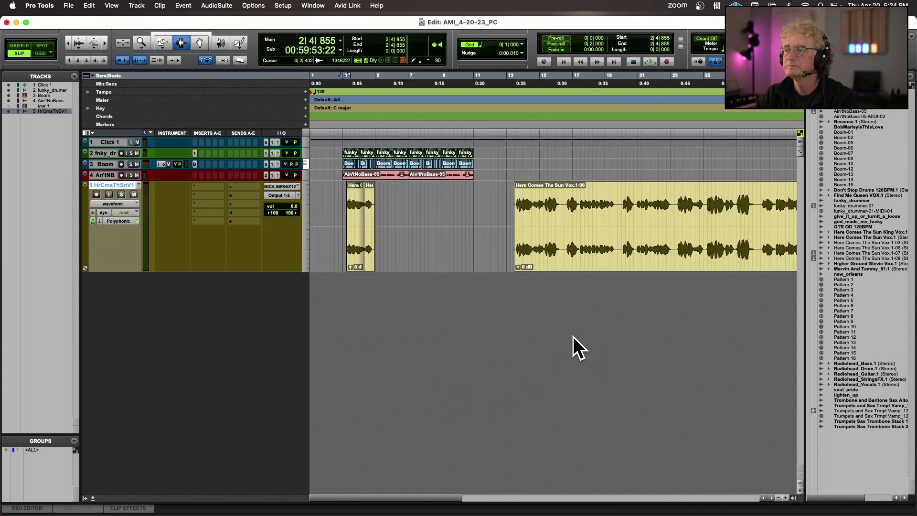
left_click(515, 205)
key("space")
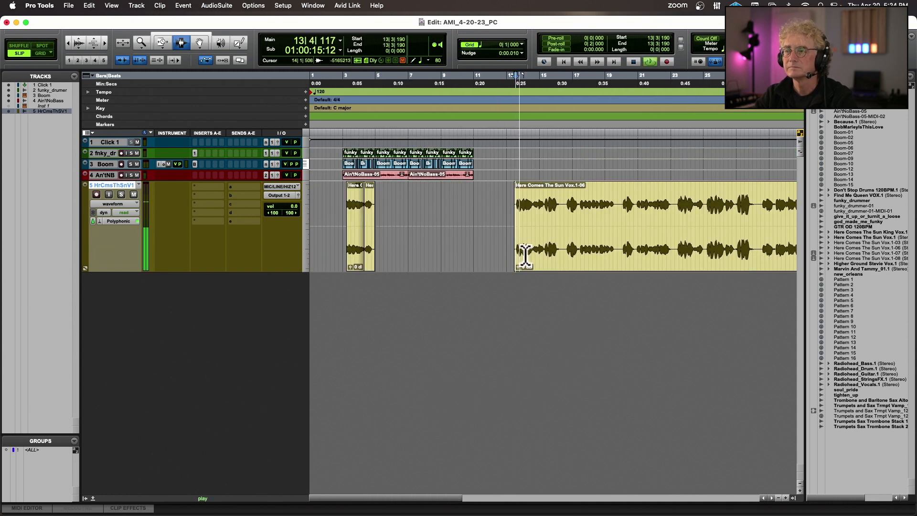
key("ctrl+bracketright")
key("ctrl+bracketright")
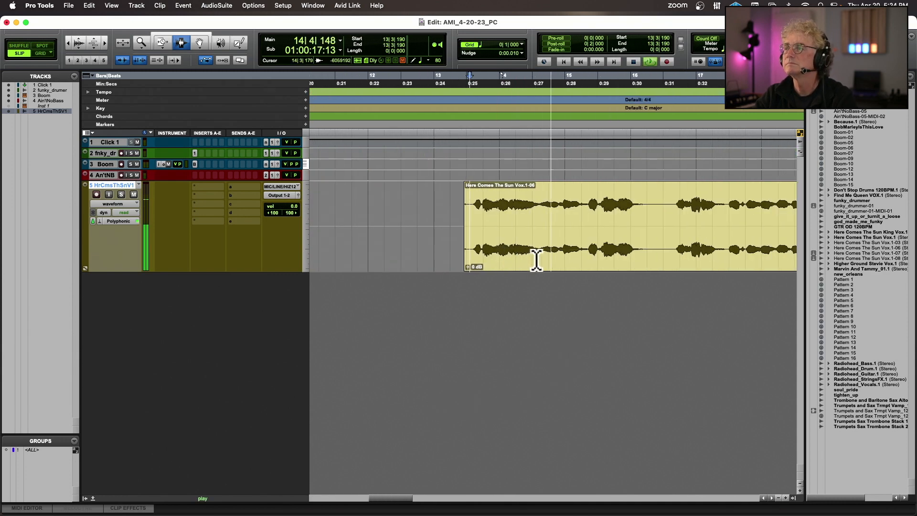
key("space")
key("space")
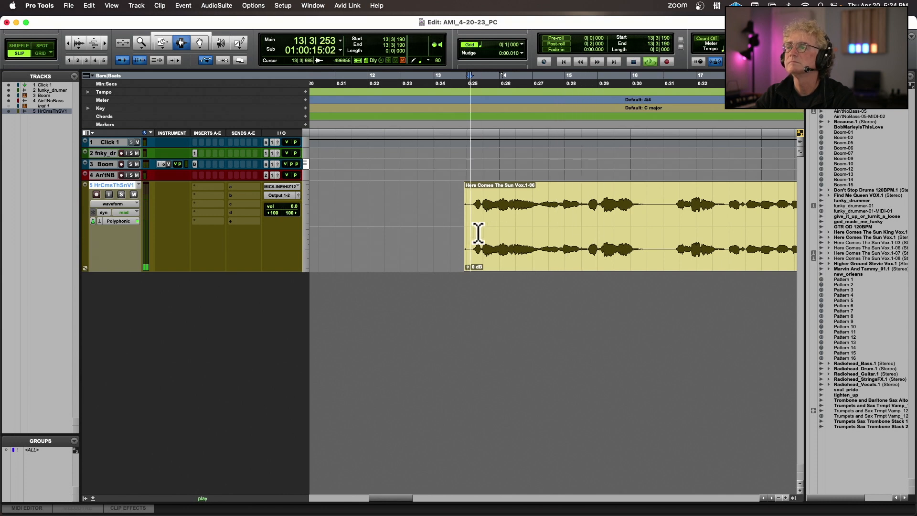
key("space")
Split the leftover vocal at 13|3|386, play it, and select the next phrase up to 15|2|430
left_click(473, 222)
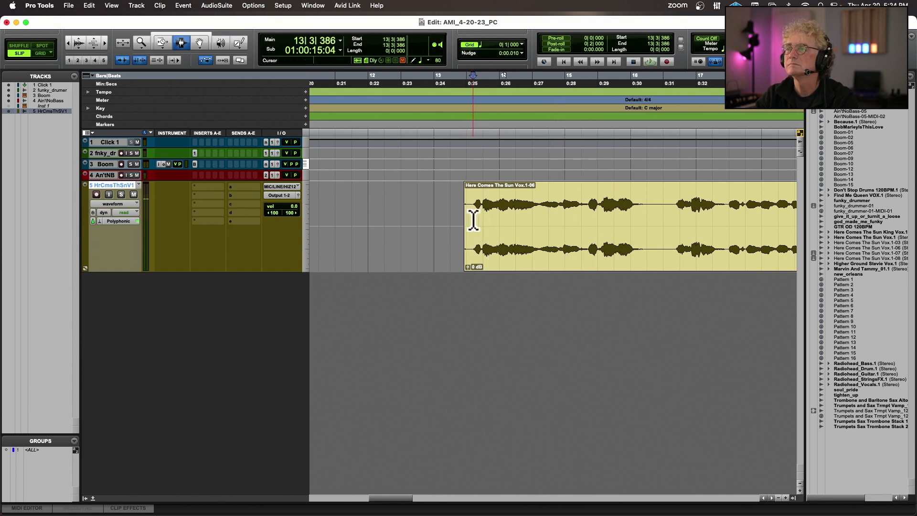
key("ctrl+e")
key("space")
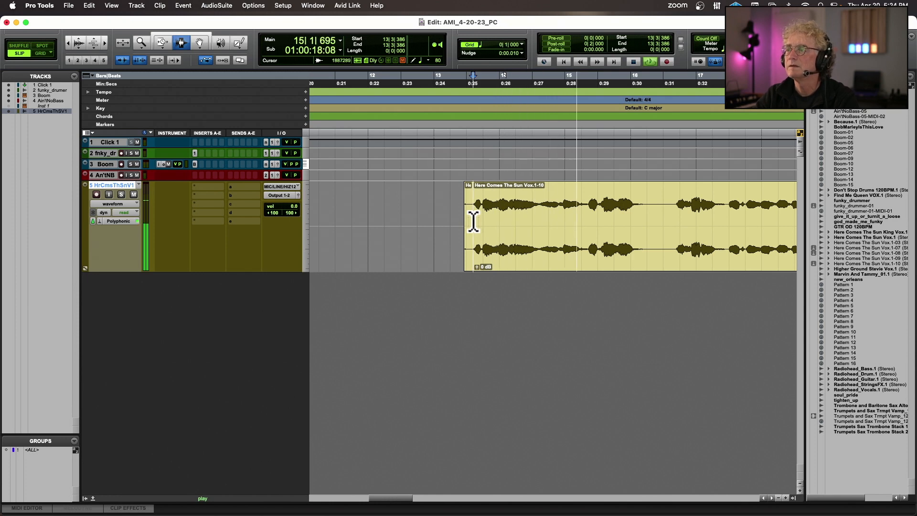
key("space")
left_click(590, 221, "shift")
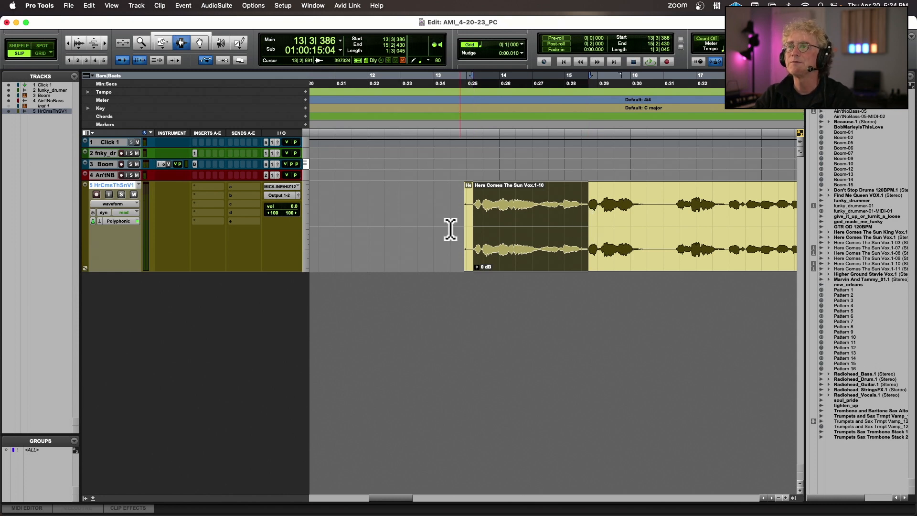
Switch to Grid mode and paste the phrase on the vocal track at 5|2|000
scroll(434, 229, "left", 10)
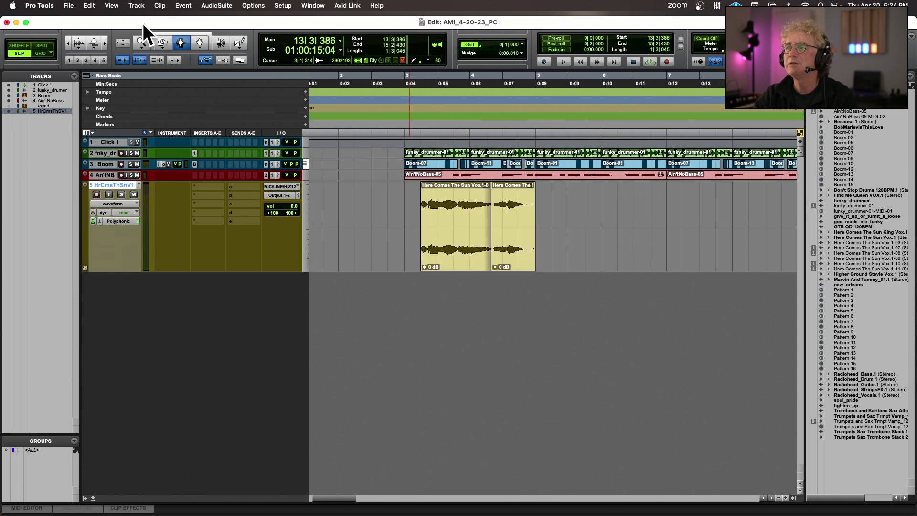
left_click(41, 53)
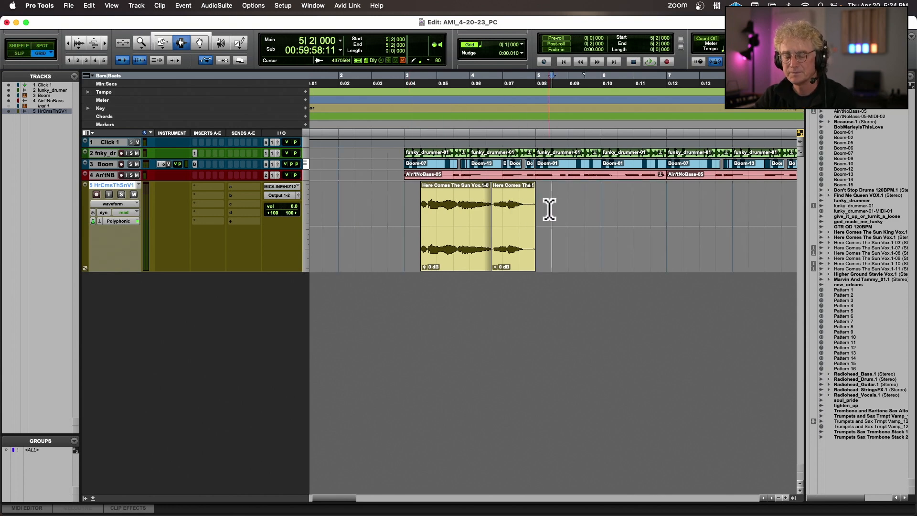
key("super+v")
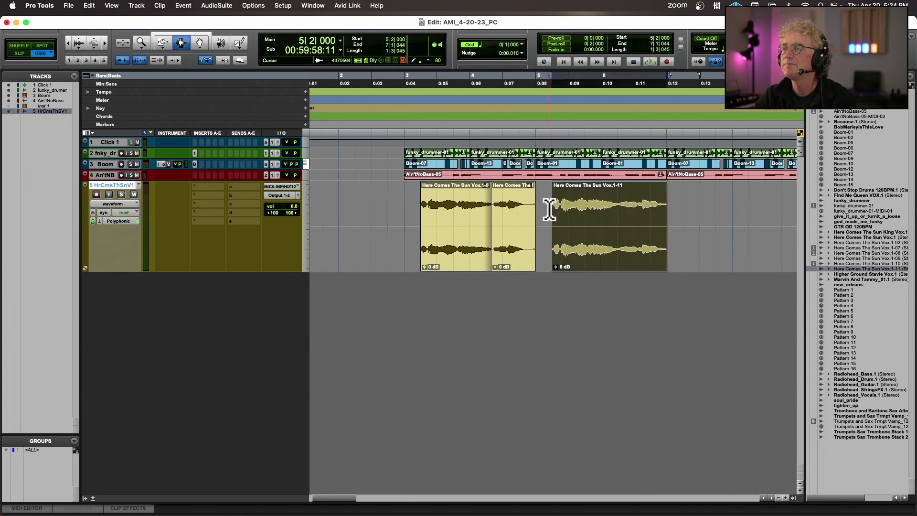
Time-stretch the pasted phrase's end to 7|2|000 with the TCE Trim tool and play from 5|1|000
left_click(158, 40)
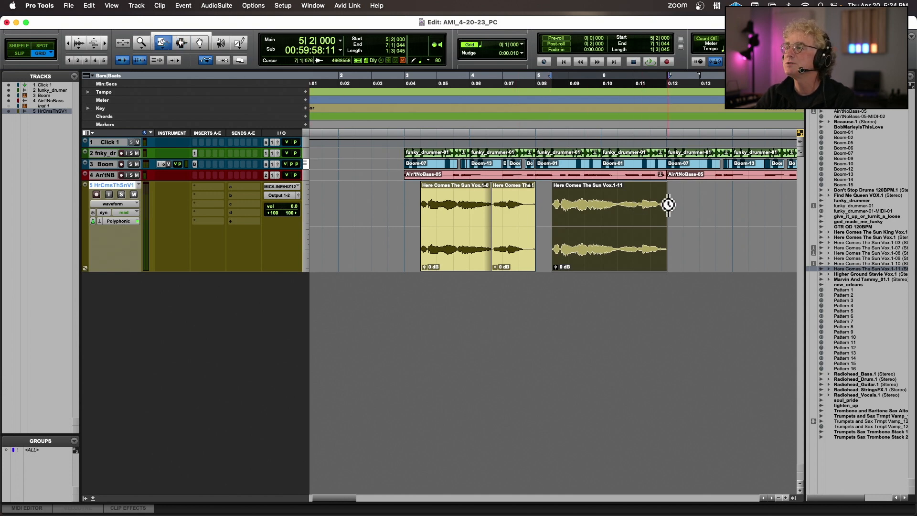
left_click_drag(663, 206, 657, 205)
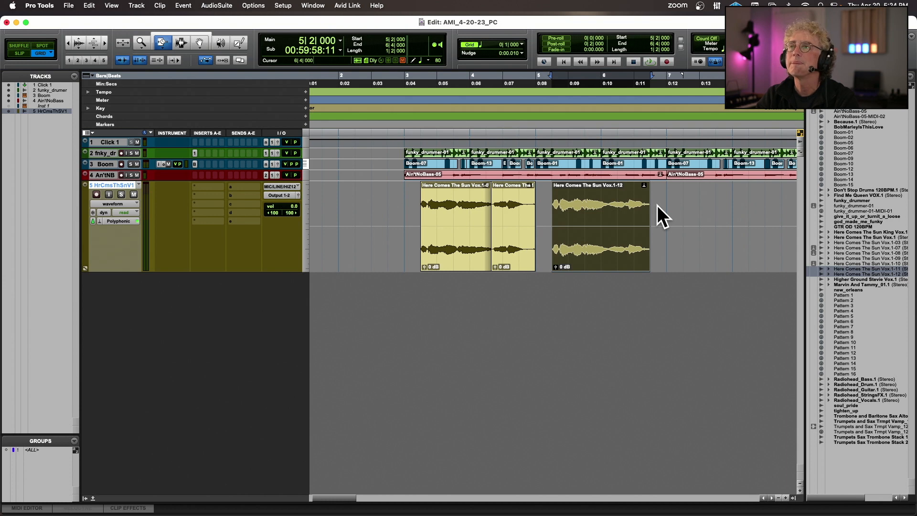
left_click_drag(657, 205, 678, 202)
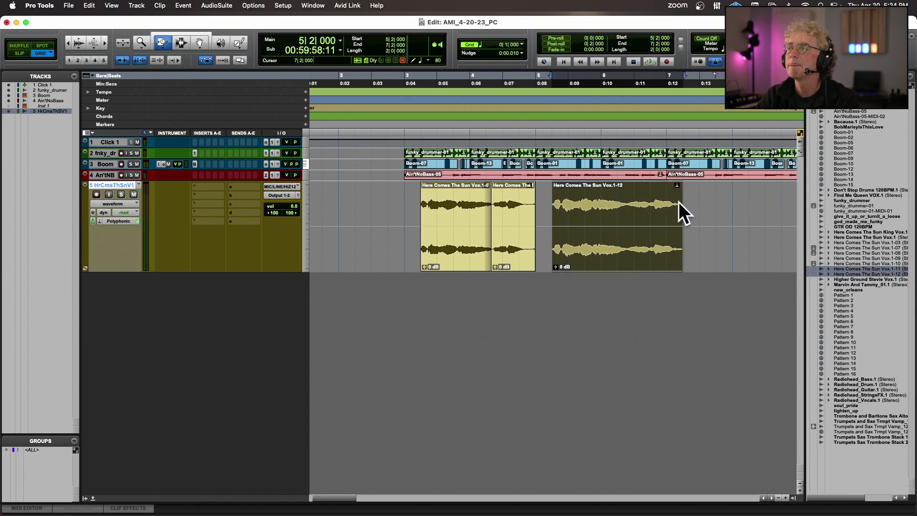
left_click(535, 126)
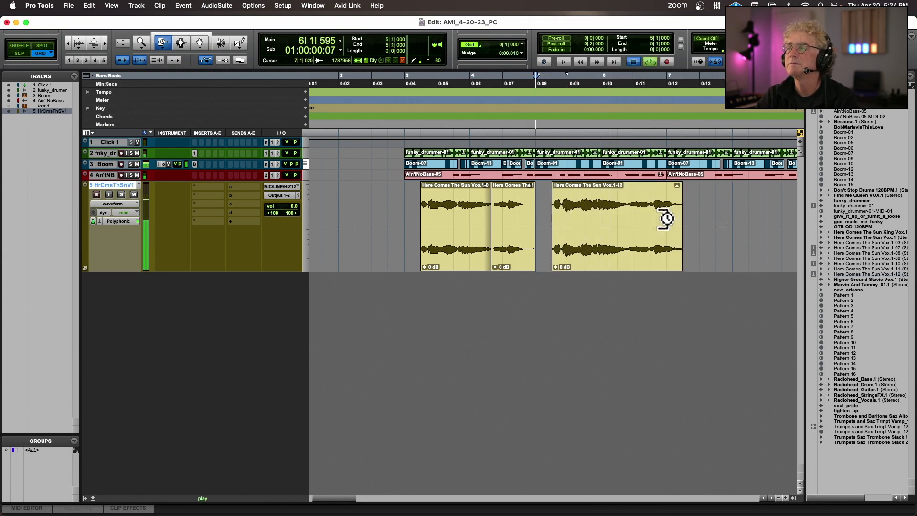
Try compressing the pasted phrase to end at 6|4|000 and play it from 5|2|000
mouse_move(665, 215)
left_mouse_down()
mouse_move(667, 223)
mouse_move(658, 219)
left_mouse_up()
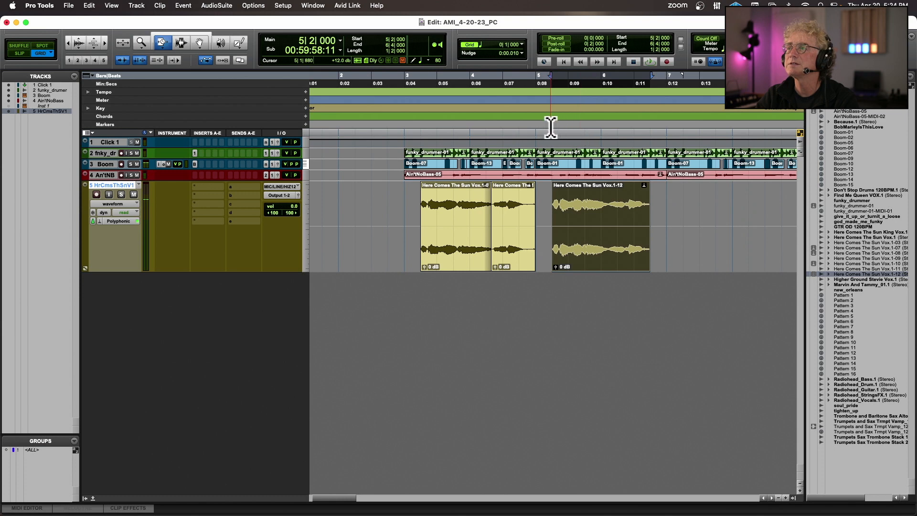
left_click(551, 126)
key("space")
key("space")
Time-stretch the pasted phrase's end to 7|1|000, play it with the loops, and switch to the Selector tool
left_click(667, 229, "shift")
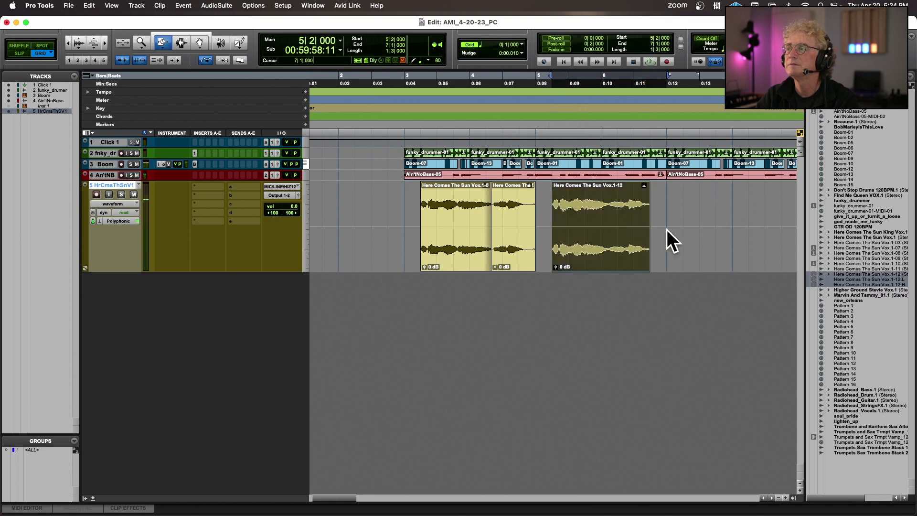
key("super+t")
key("space")
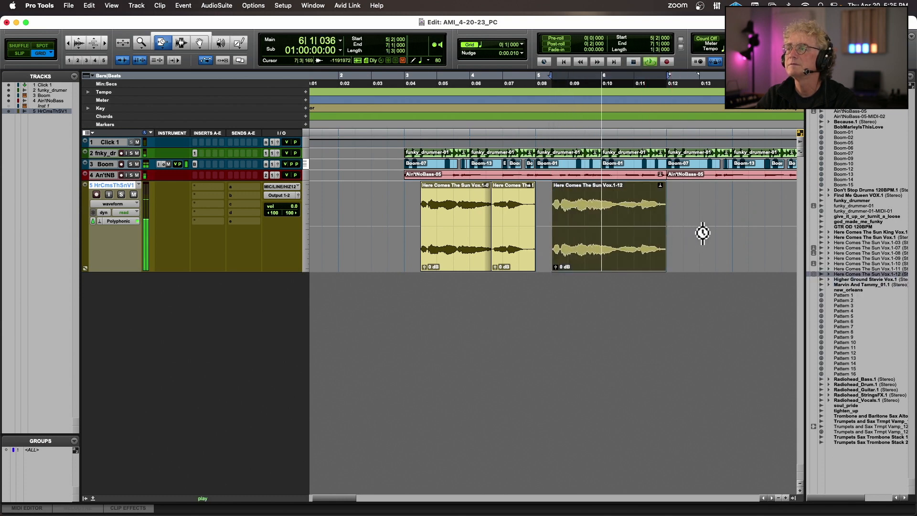
left_click(180, 42)
key("space")
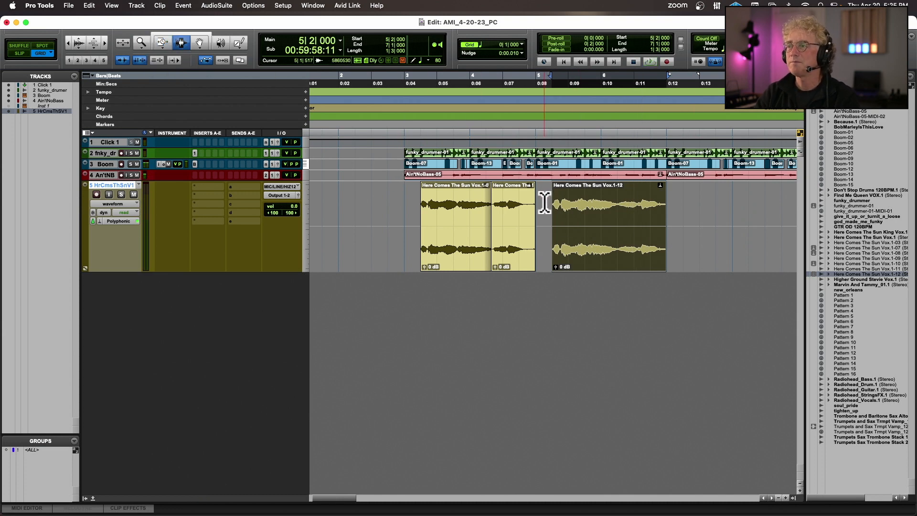
Play the mix from 3|1|000 and increase the Ain'tNoBass track's height to show its waveform
left_click(405, 178)
key("space")
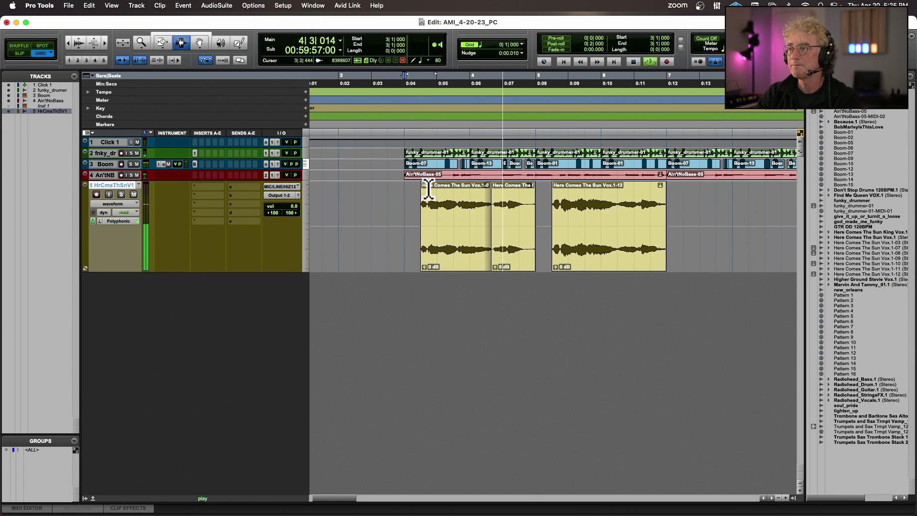
key("space")
key("space")
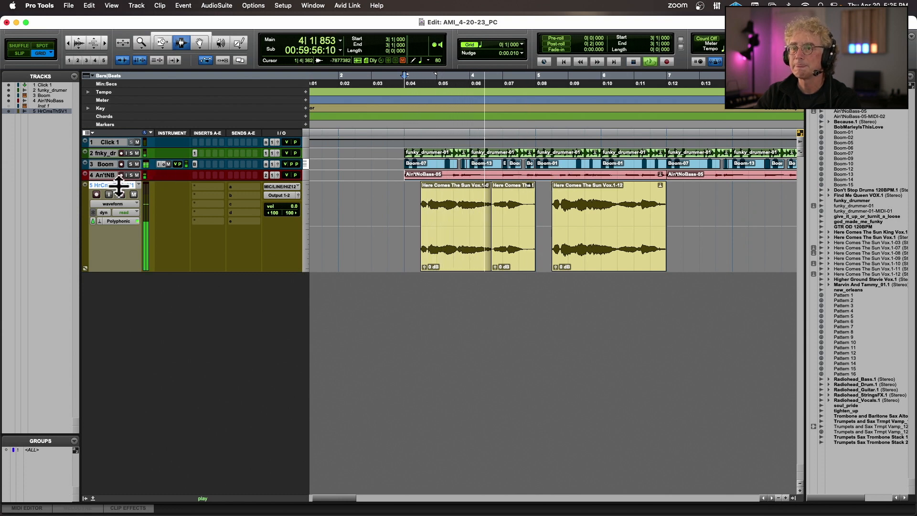
left_click_drag(119, 186, 120, 231)
left_click(587, 269)
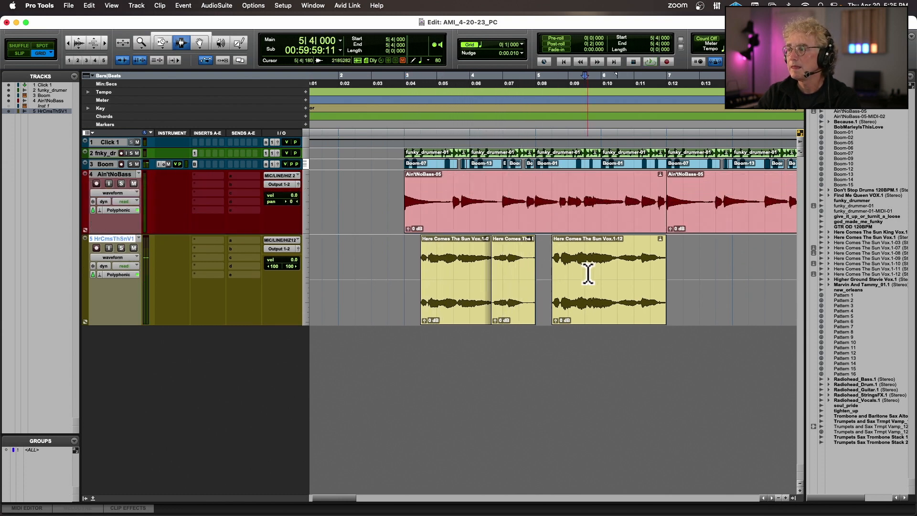
double_click(587, 272)
key("alt+0")
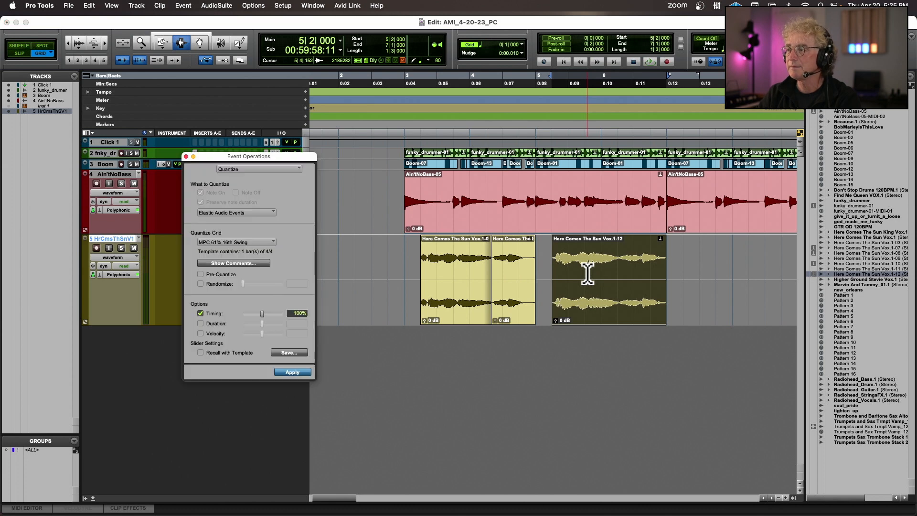
left_click(187, 156)
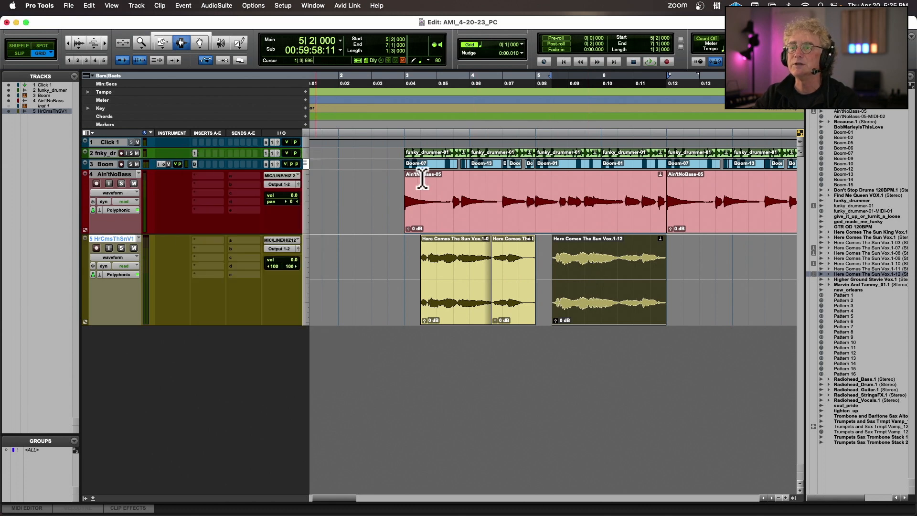
Solo the bass track and play from 3|1|000, adding the vocal track to the solo during playback
left_click(405, 211)
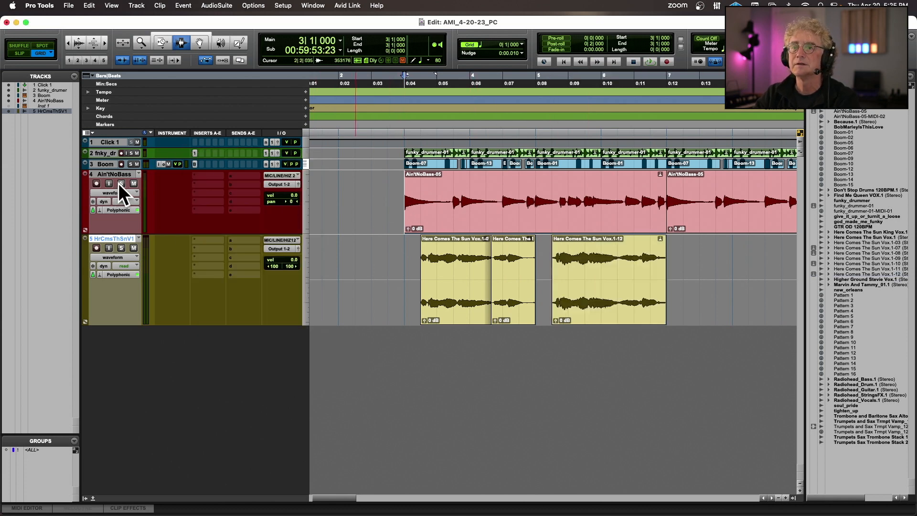
left_click(121, 183)
key("space")
left_click(122, 248)
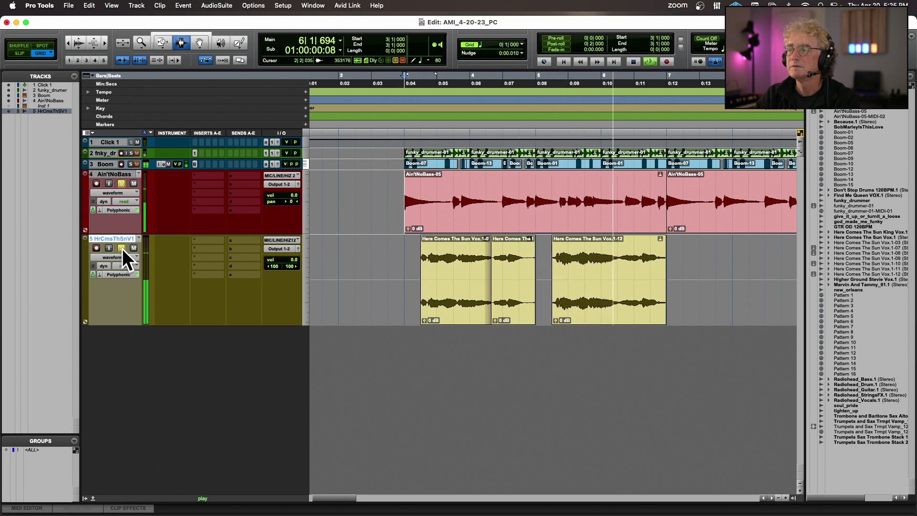
key("space")
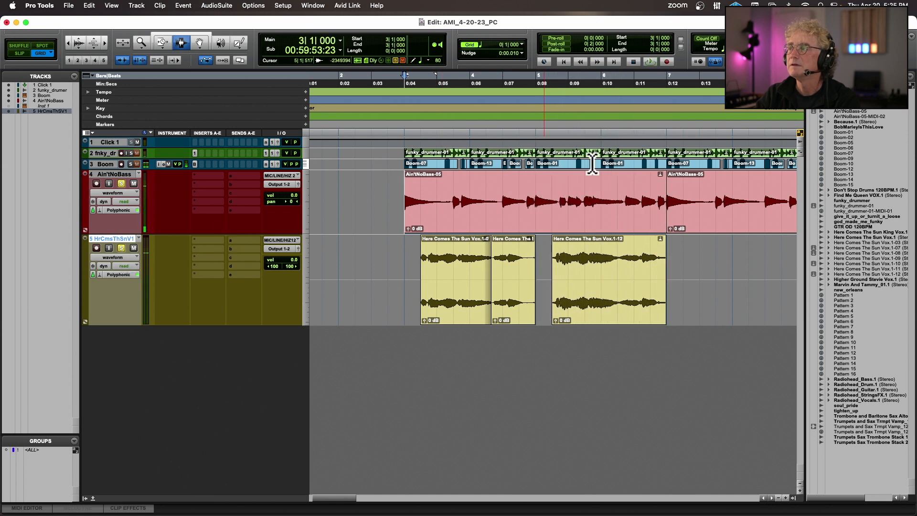
Delete the end of the third vocal phrase from 6|2|000 onward
left_click(625, 200)
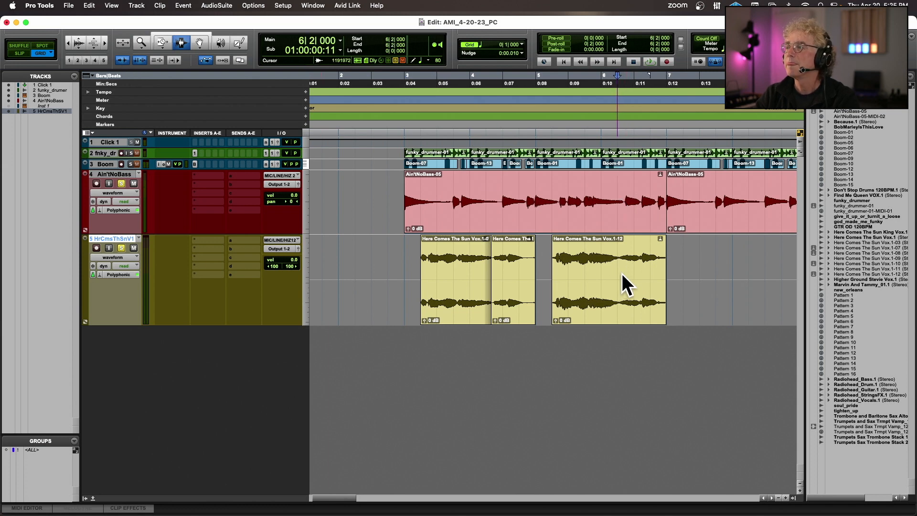
left_click_drag(622, 277, 683, 276)
key("space")
key("space")
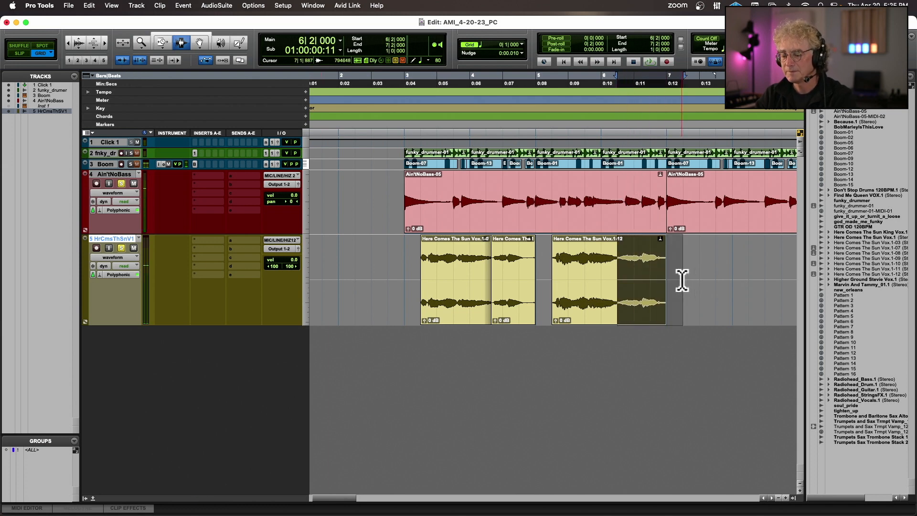
key("BackSpace")
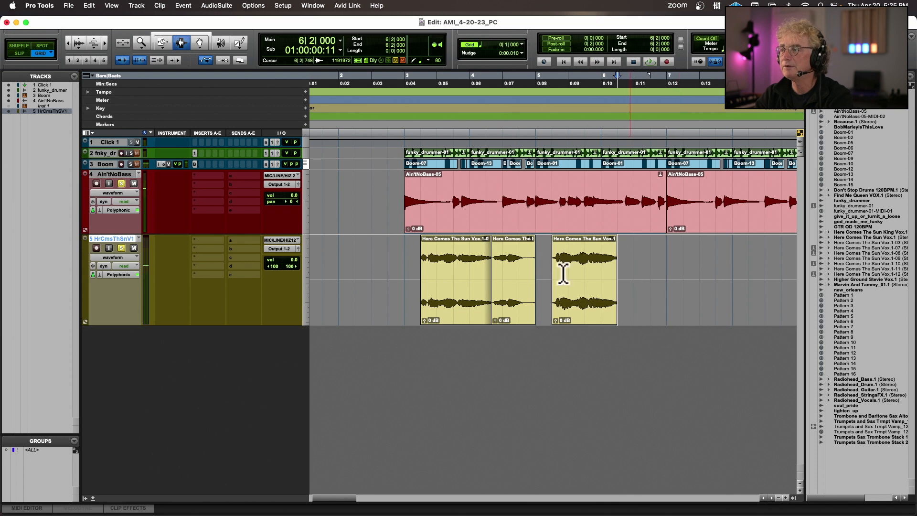
Switch to Slip mode and extend the first vocal phrase's start back to 3|1|866 with the standard Trim tool
left_click(20, 53)
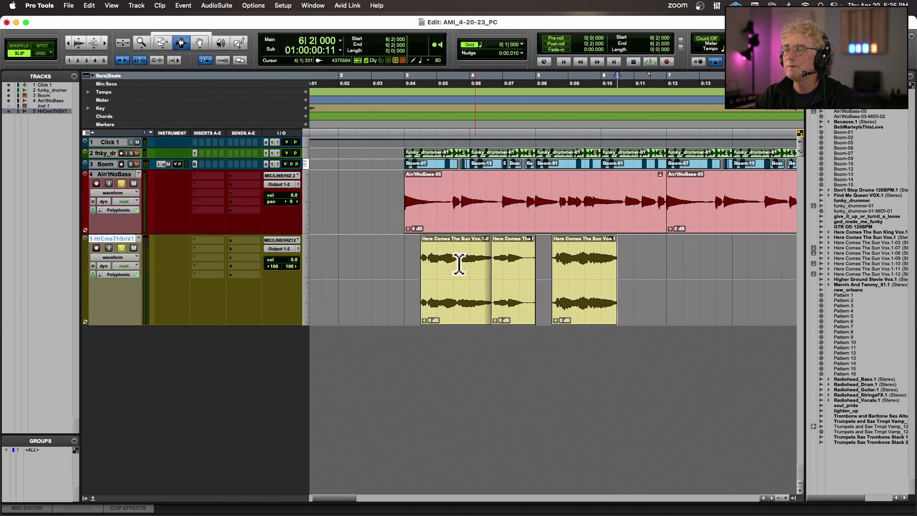
left_click_drag(162, 43, 211, 64)
scroll(465, 239, "up", 6)
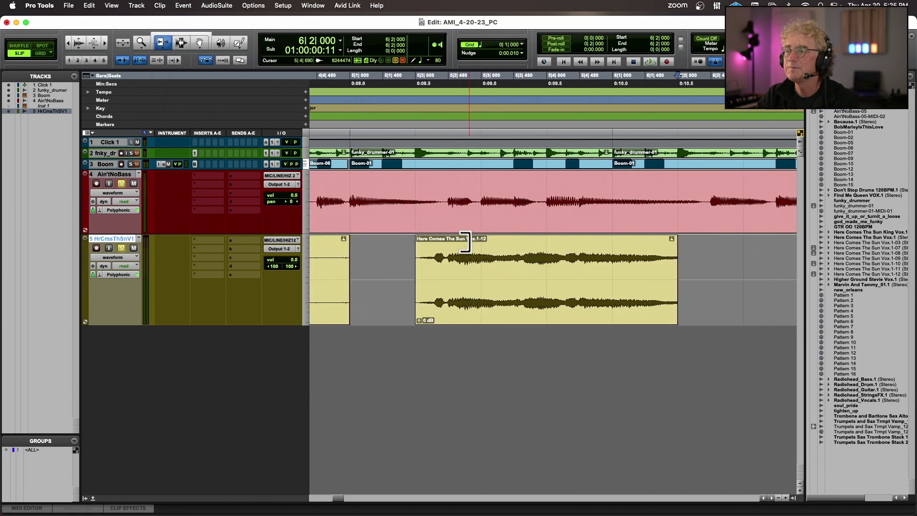
scroll(472, 244, "left", 2)
left_click_drag(467, 261, 460, 263)
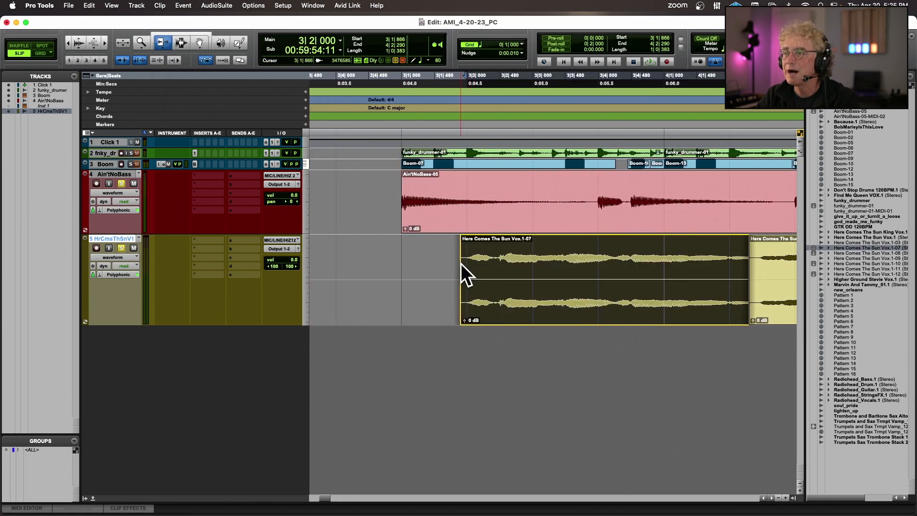
Add a fade-out to the third vocal phrase from 6|1|814 to the clip's end
scroll(464, 264, "right", 10)
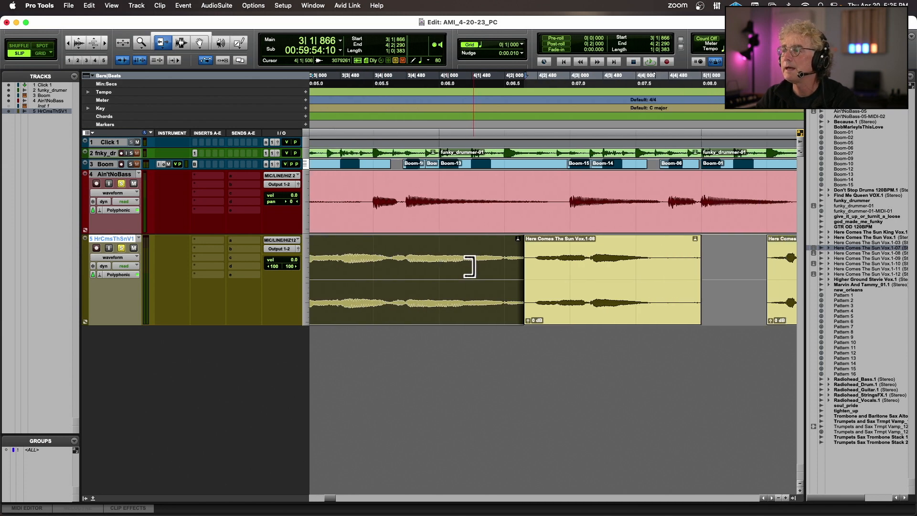
scroll(469, 265, "right", 1)
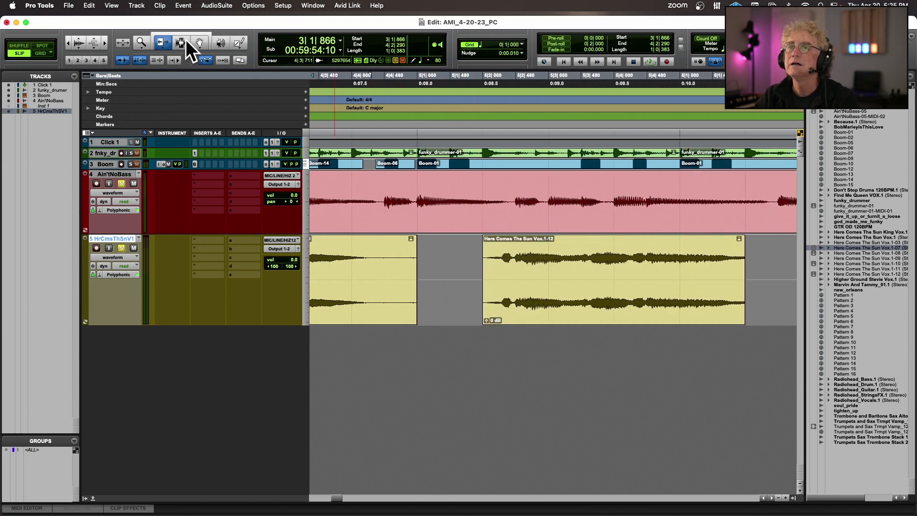
left_click_drag(735, 269, 752, 265)
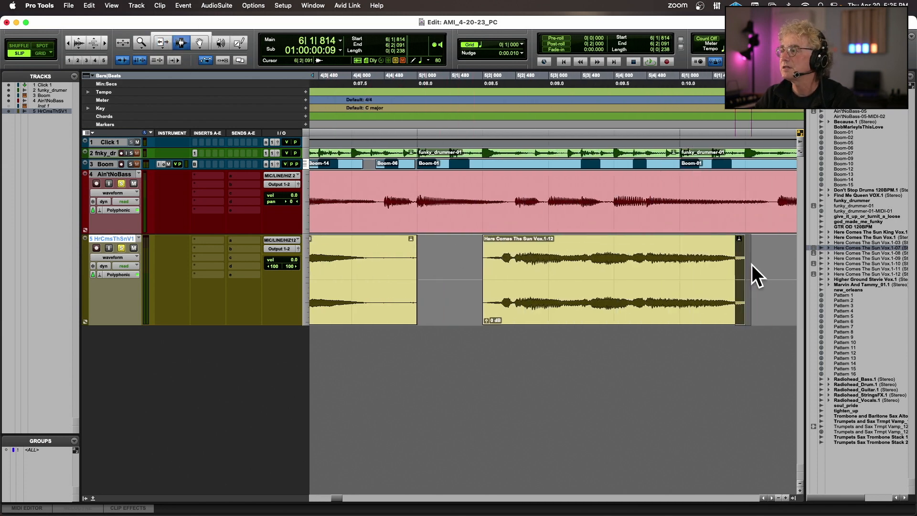
key("ctrl+f")
Turn off the bass and vocal solos and play the mix from 2|4|547
key("ctrl+bracketleft")
key("ctrl+bracketleft")
key("ctrl+bracketleft")
key("ctrl+bracketleft")
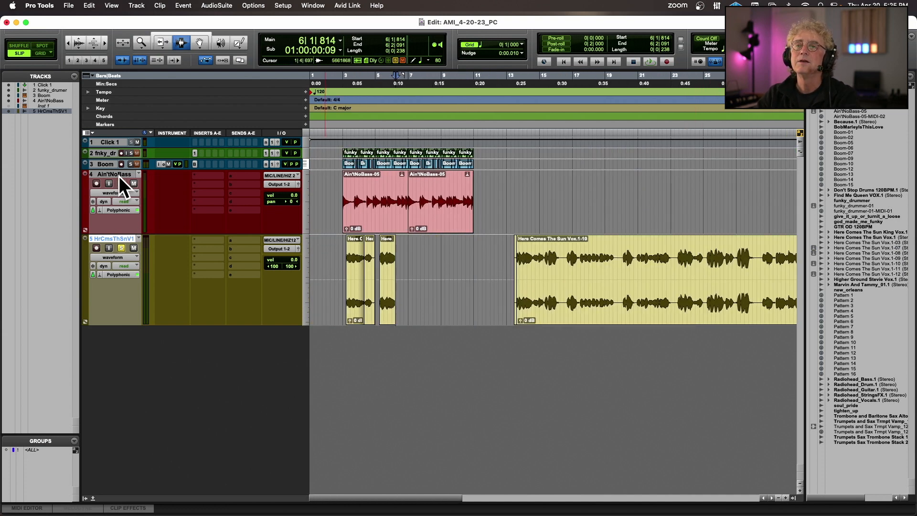
left_click(341, 184)
key("space")
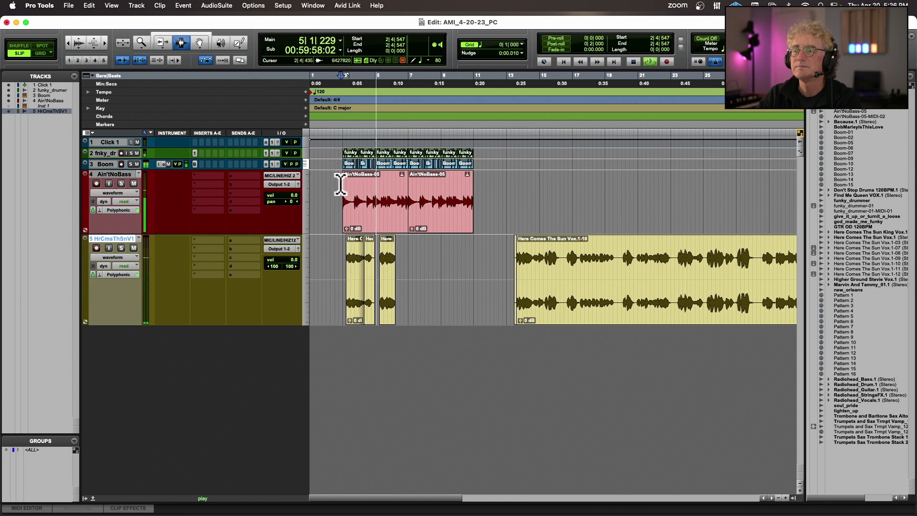
key("space")
Move the third vocal phrase earlier to 5|1|848 with the Grabber tool and play it from 4|4|554
left_click(198, 42)
key("super+bracketright")
key("super+bracketright")
key("super+bracketright")
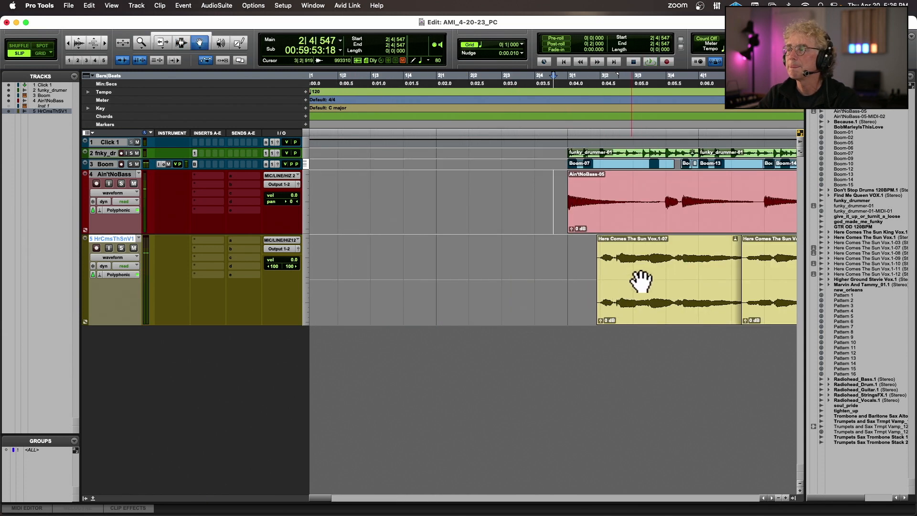
scroll(641, 278, "right", 5)
left_click_drag(649, 275, 646, 270)
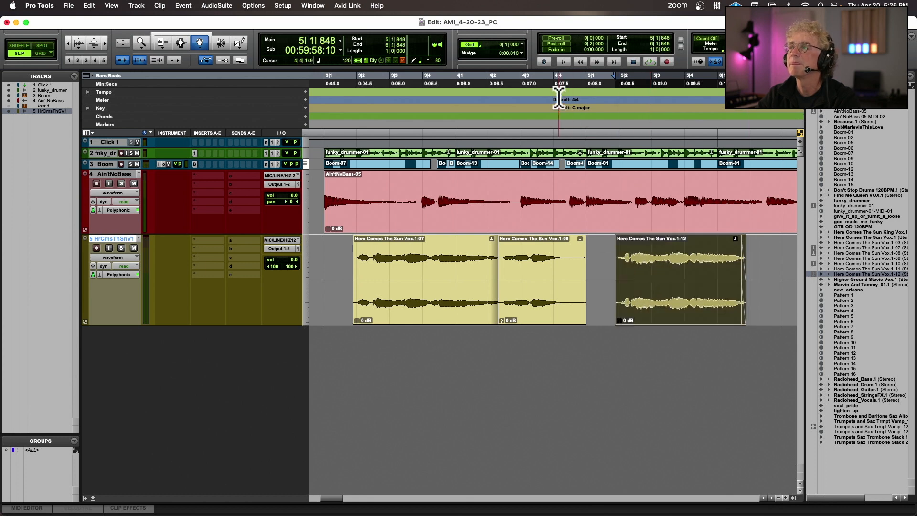
left_click(577, 123)
key("space")
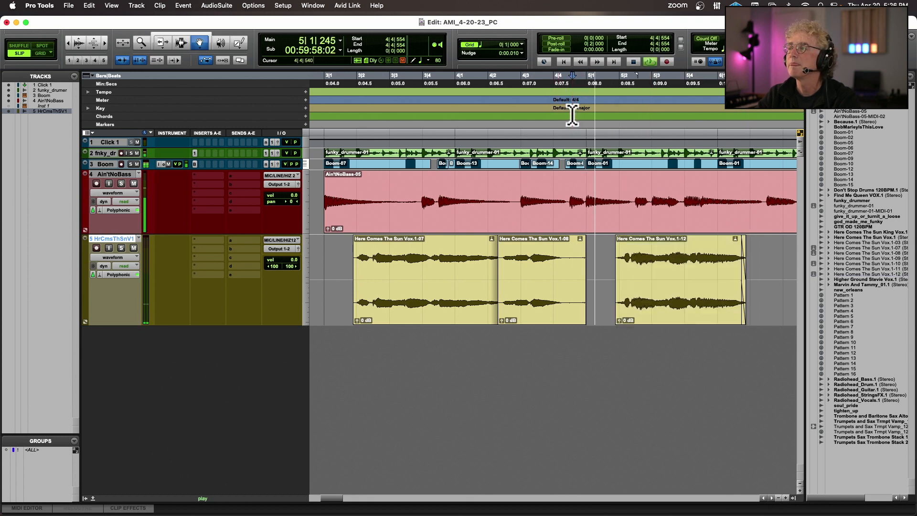
Move the third vocal phrase earlier to 5|1|708 and play it from 4|3|801
left_click_drag(651, 266, 641, 264)
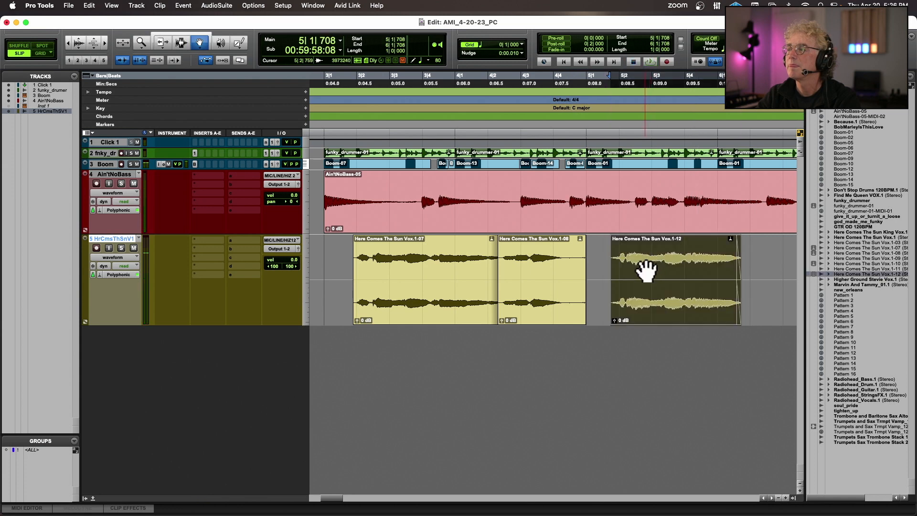
left_click(548, 105)
key("space")
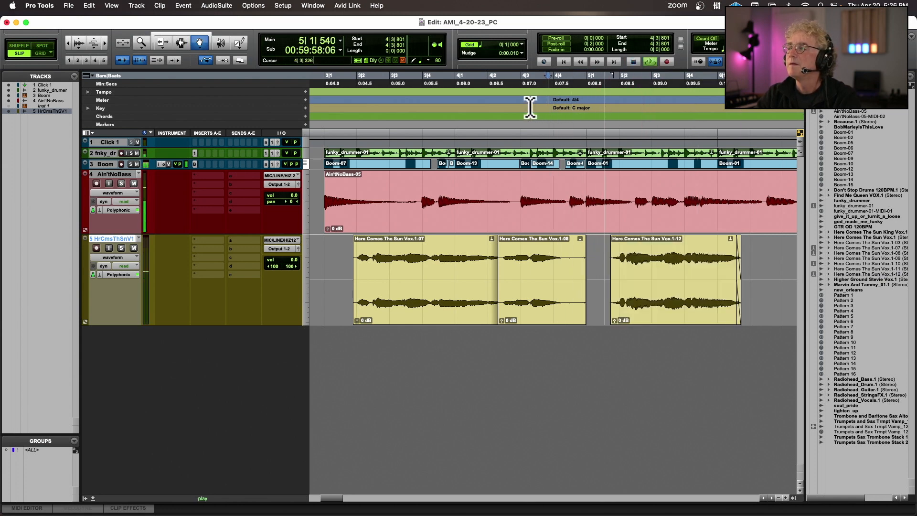
Time-stretch the third vocal phrase's end slightly later with the TCE Trim tool and play the mix from 2|4|939
left_click(166, 42)
key("space")
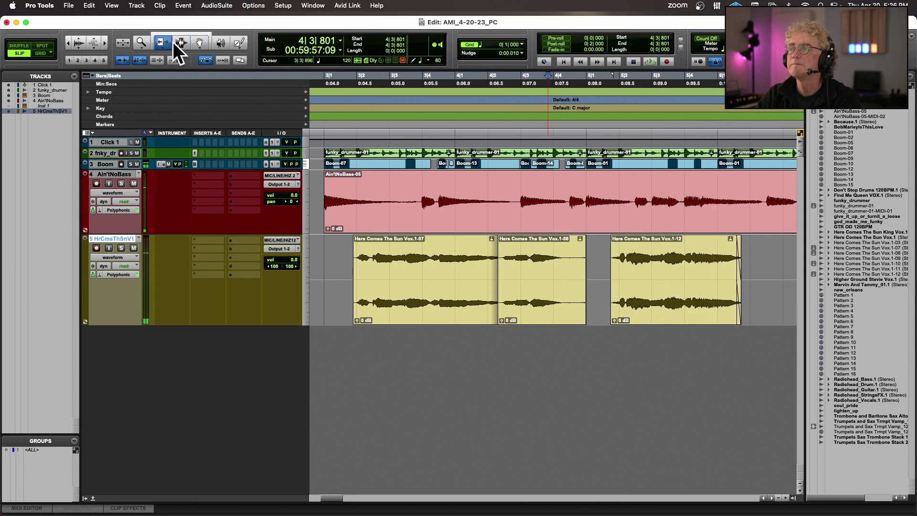
left_click_drag(157, 39, 160, 57)
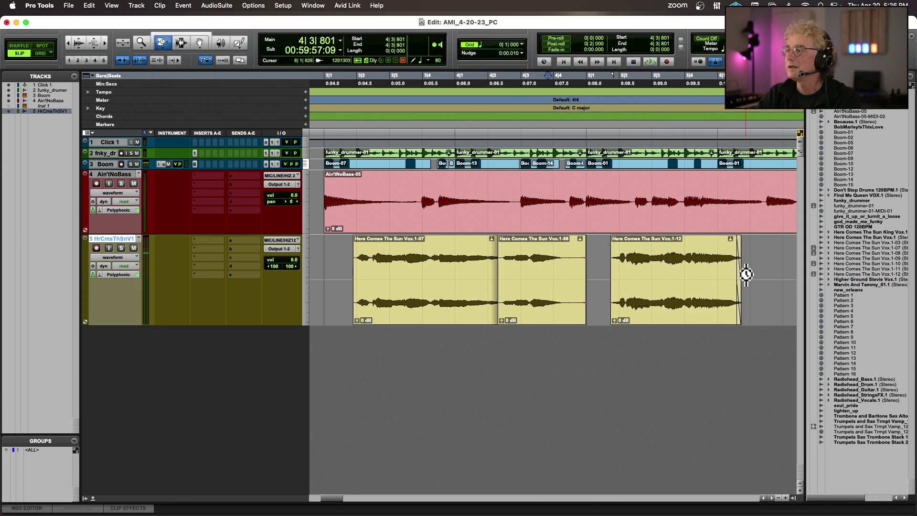
left_click_drag(723, 272, 746, 273)
key("space")
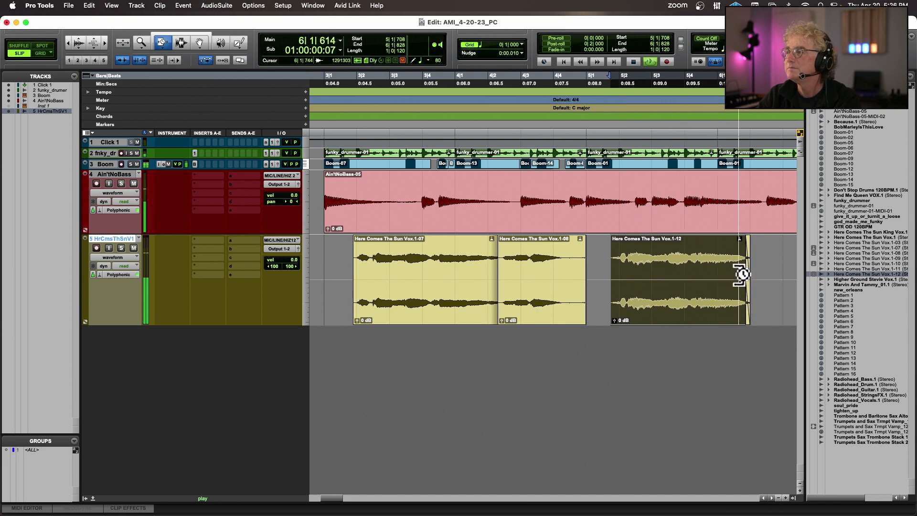
left_click(323, 118)
key("space")
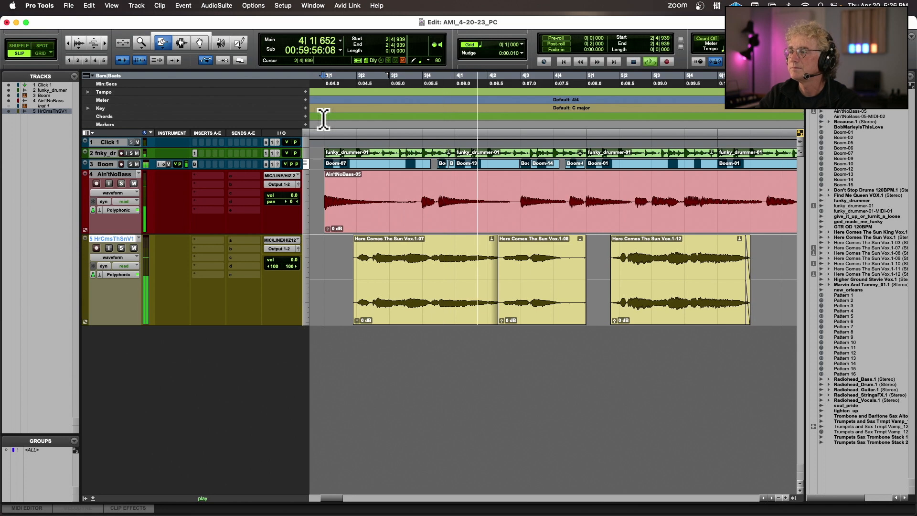
key("space")
Delete the quiet lead-in of the third vocal phrase and move the remaining clip to start at 5|2|007
scroll(619, 264, "up", 5)
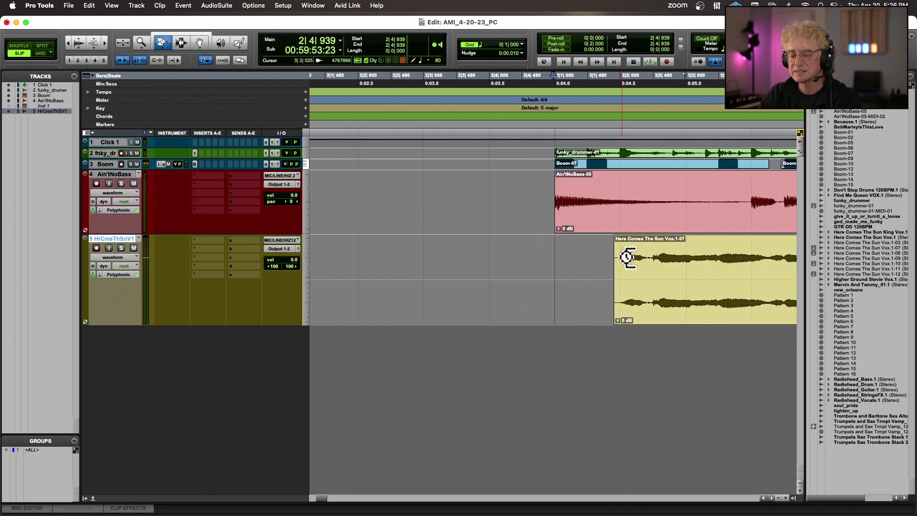
scroll(643, 257, "right", 10)
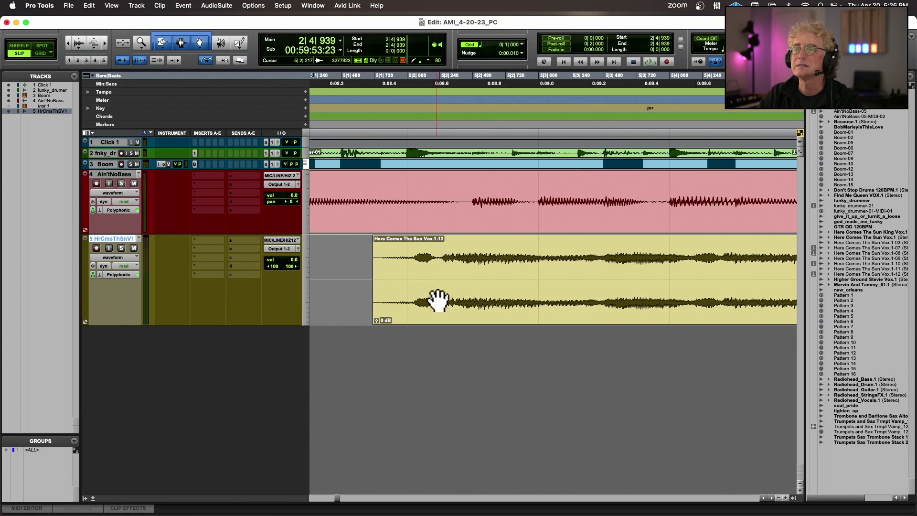
left_click_drag(414, 265, 368, 270)
key("Delete")
left_click(199, 42)
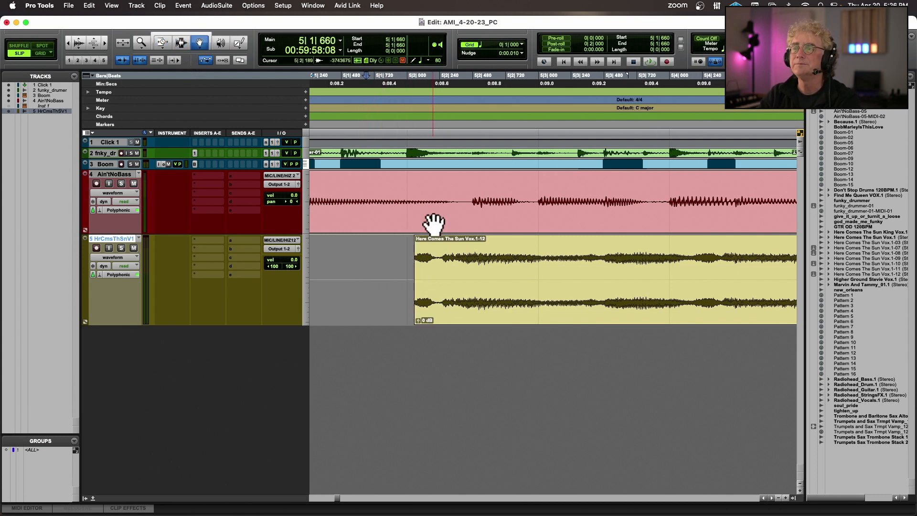
left_click_drag(434, 241, 436, 245)
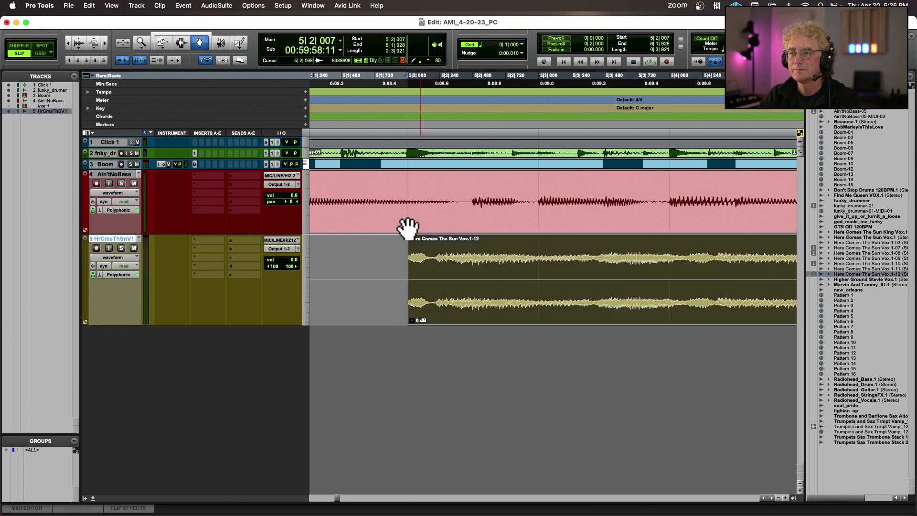
Extend the third vocal phrase's start back to 5|1|621 with the standard Trim tool and play from 5|1|412
left_click(161, 41)
left_click(177, 47)
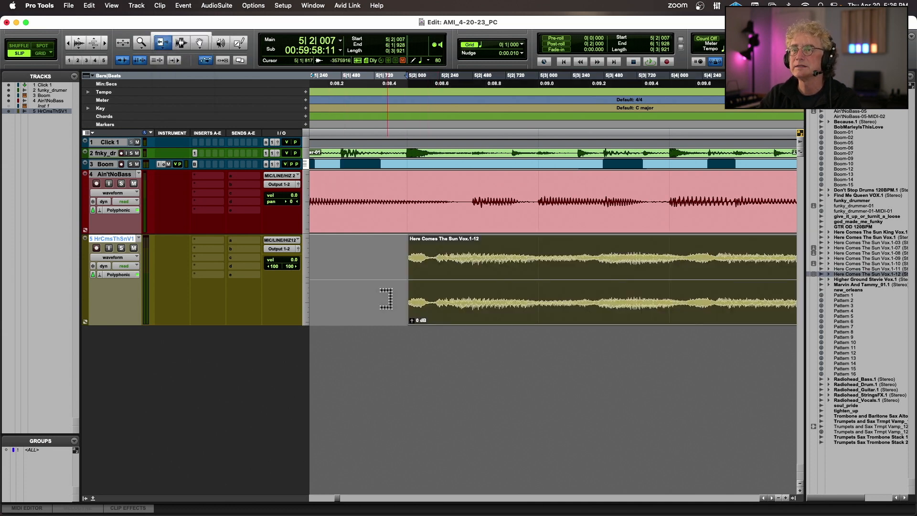
left_click_drag(418, 292, 361, 287)
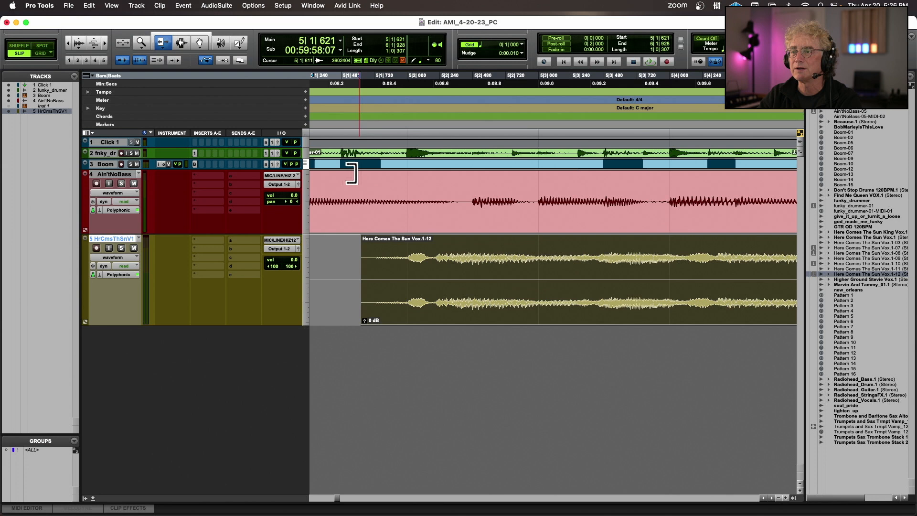
left_click(332, 123)
key("super+bracketleft")
key("super+bracketleft")
key("space")
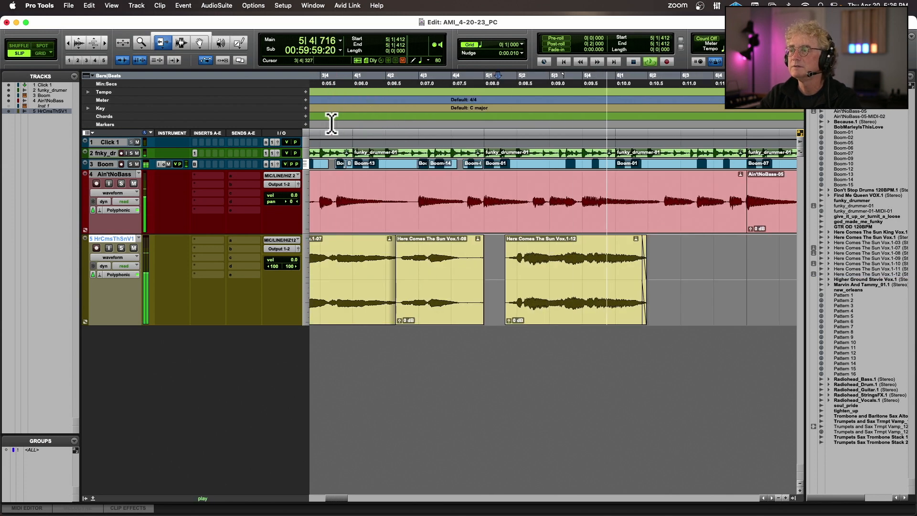
Stop playback and add the Ain'tNo-(Marvin) vocal from the clip list on a new track starting at 6|1|758
key("super+bracketleft")
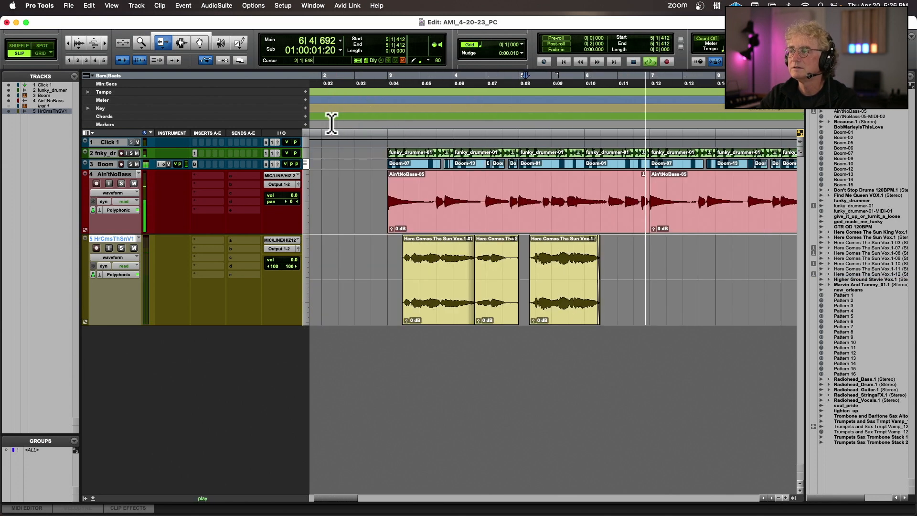
key("space")
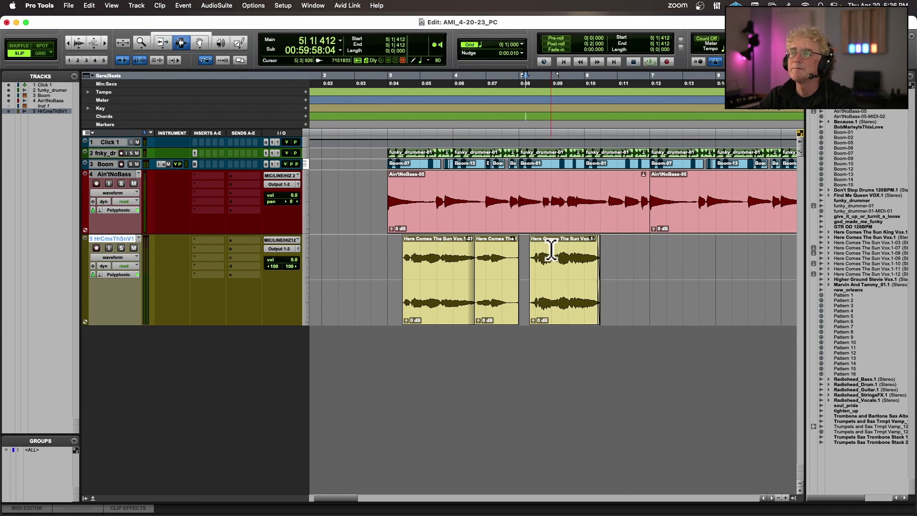
scroll(552, 249, "right", 2)
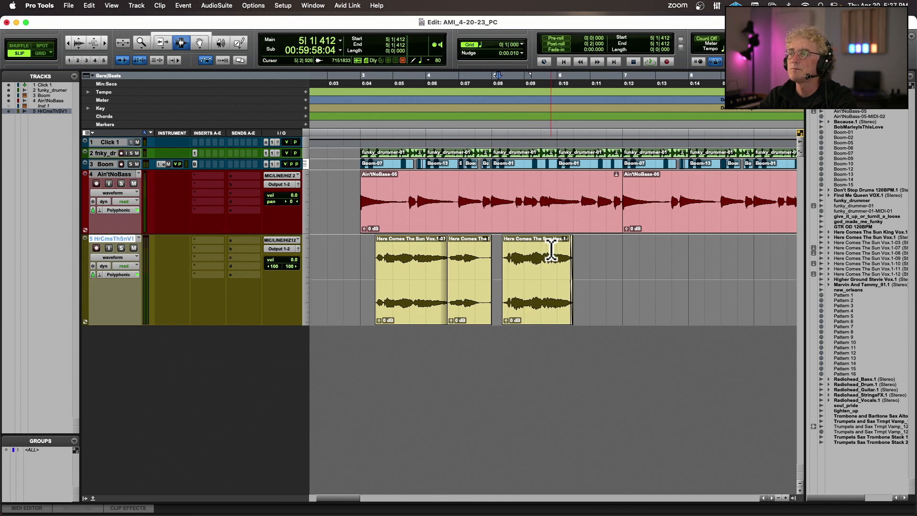
scroll(552, 249, "left", 2)
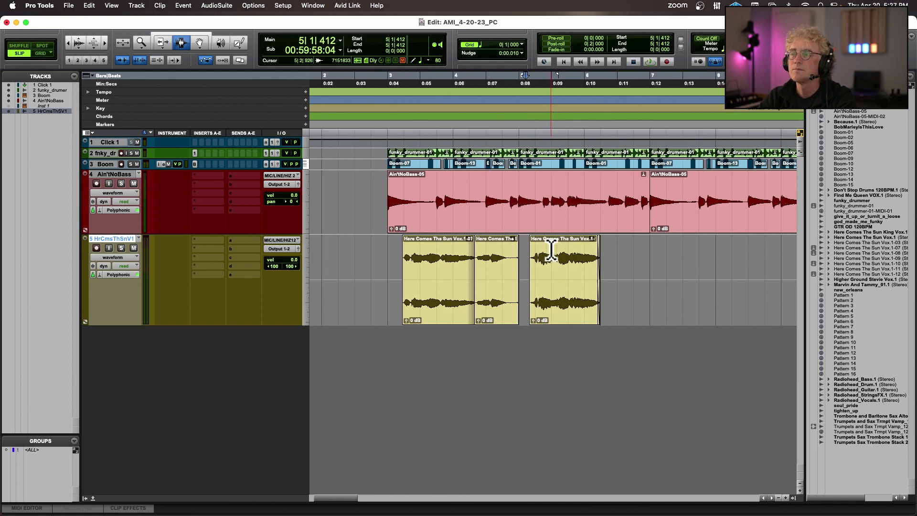
scroll(551, 249, "right", 9)
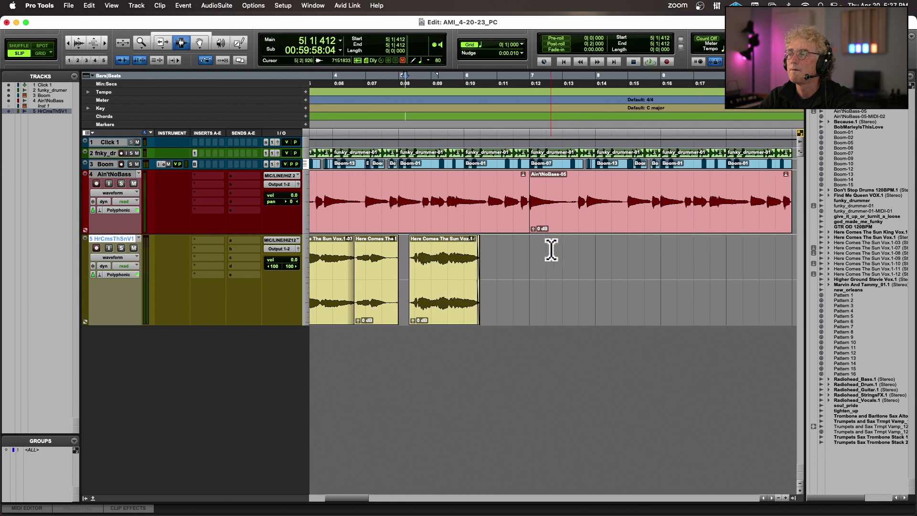
scroll(552, 249, "left", 2)
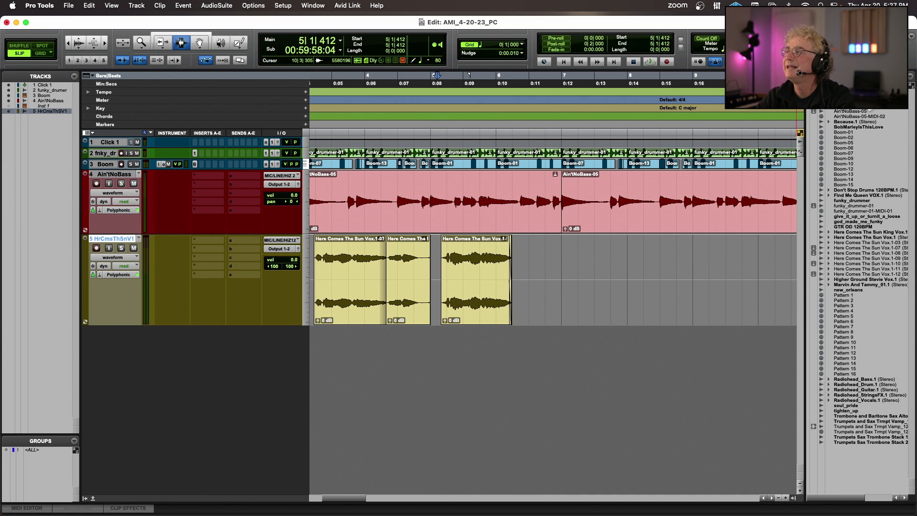
left_click_drag(828, 164, 508, 381)
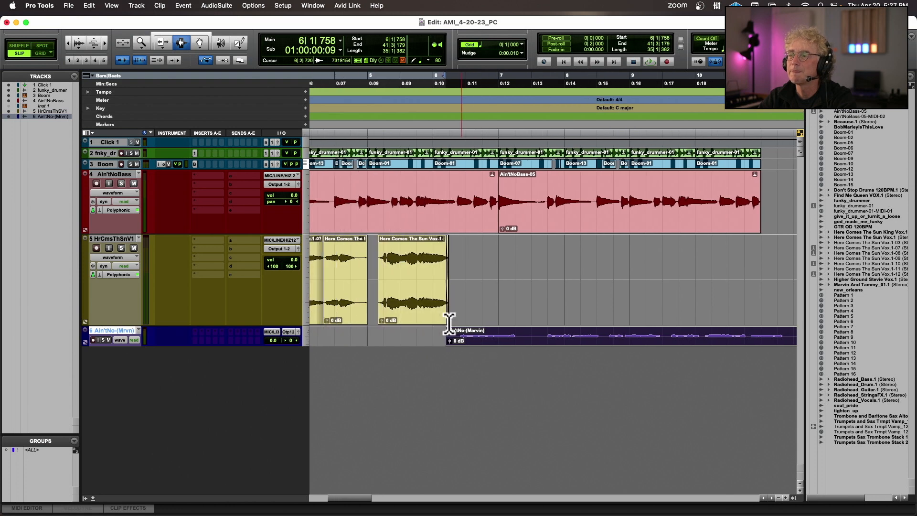
Play the mix from 2|4|799 to check the Ain'tNo-(Marvin) vocal's entry, and stop playback
scroll(386, 192, "left", 5)
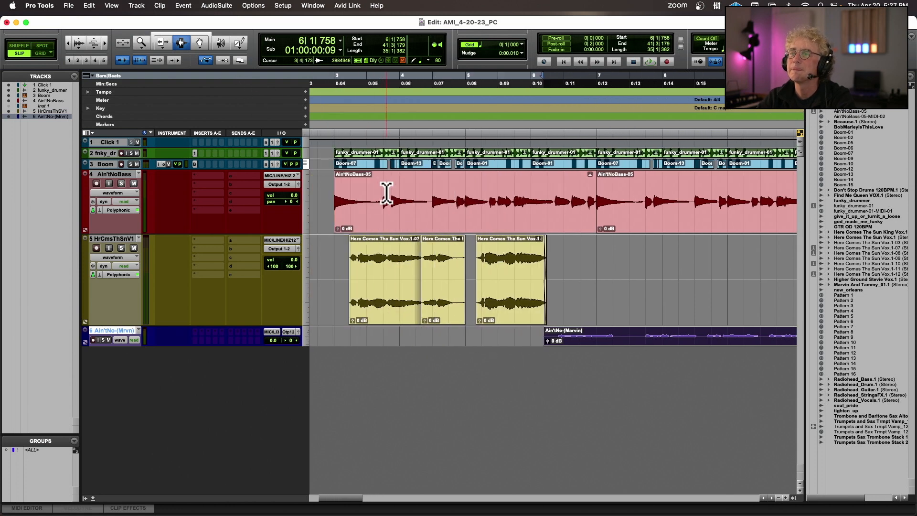
left_click(358, 203)
key("space")
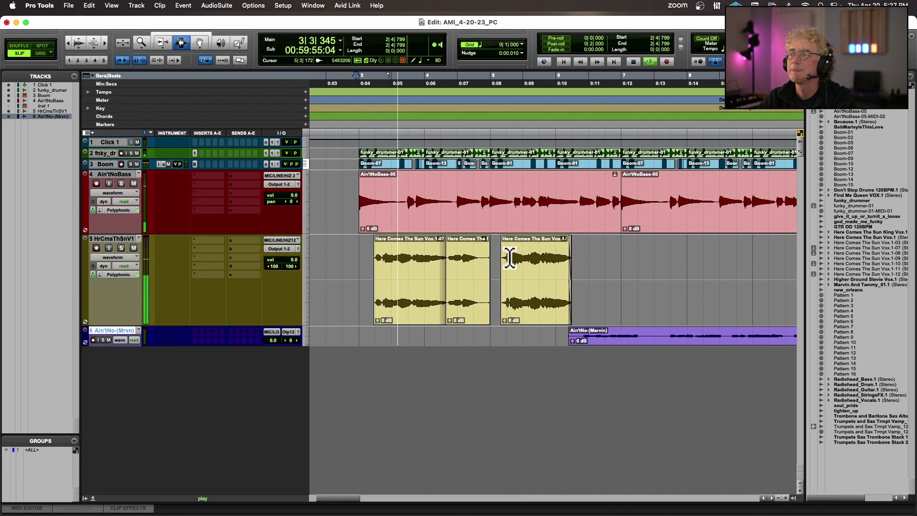
left_click(200, 44)
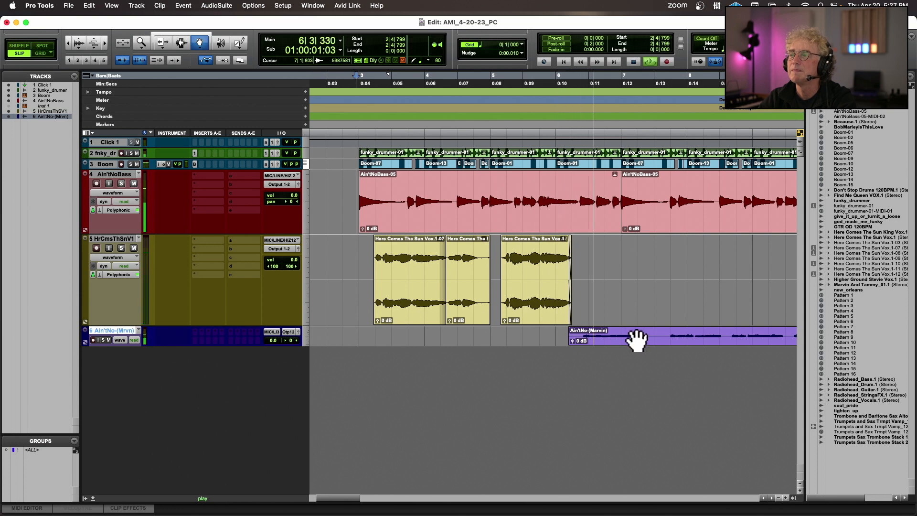
key("space")
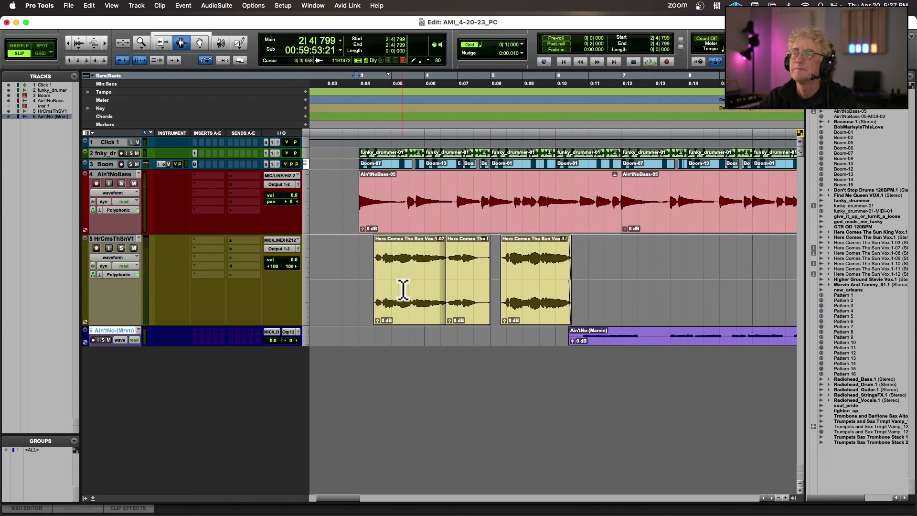
In Grid mode, copy the first two vocal phrases from 3|1|000 to 5|1|000 and paste them at 7|1|000
left_click(42, 55)
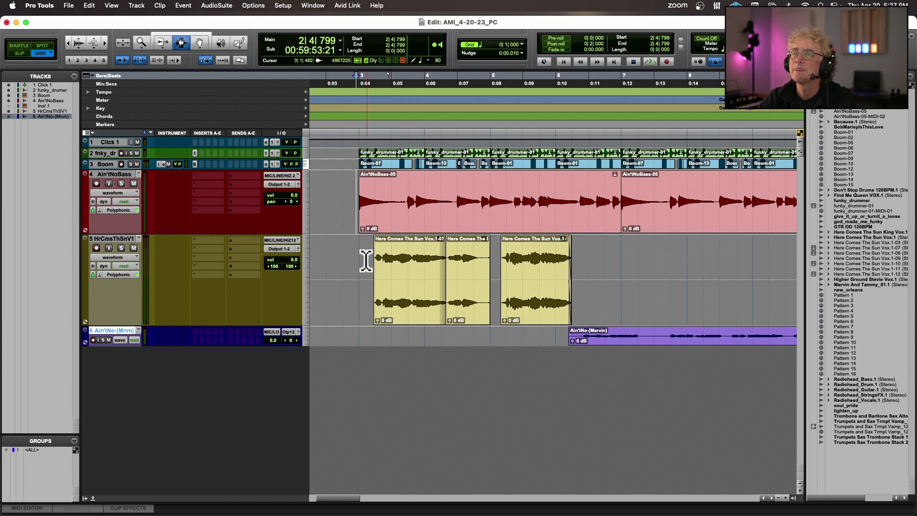
left_click_drag(362, 258, 497, 262)
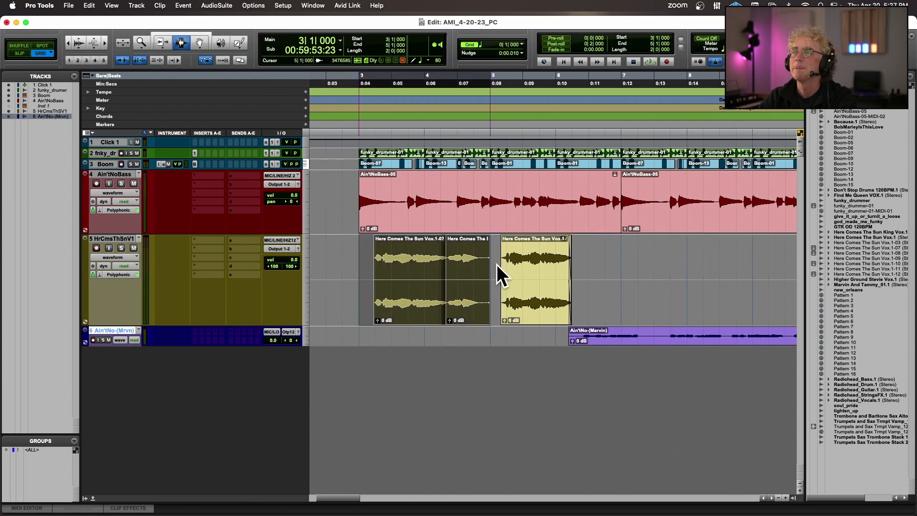
left_click(621, 262)
key("super+v")
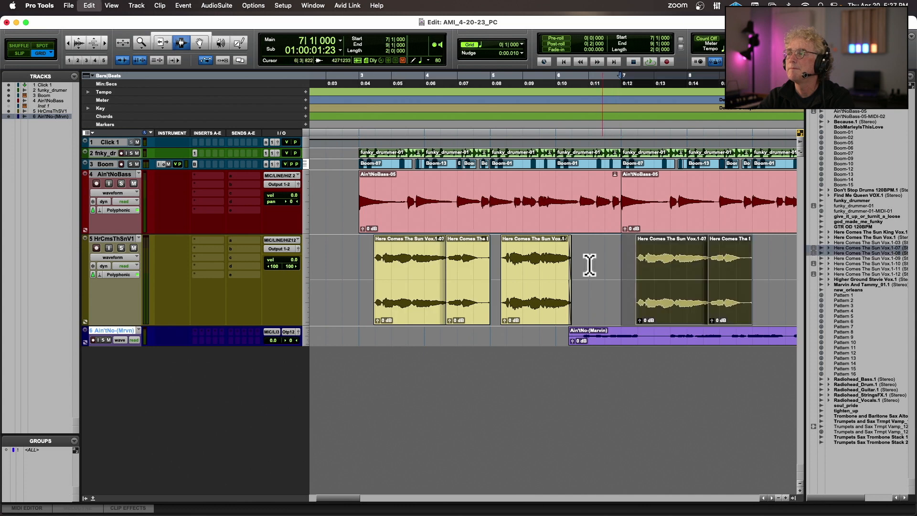
Mute the third vocal phrase clip at 5|1|621 and play the mix from 3|1|000
double_click(520, 267)
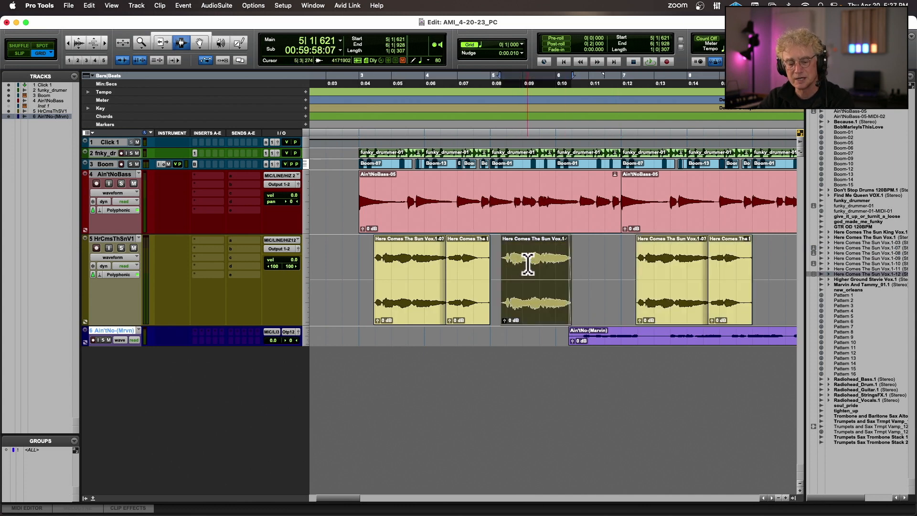
key("super+m")
left_click(363, 264)
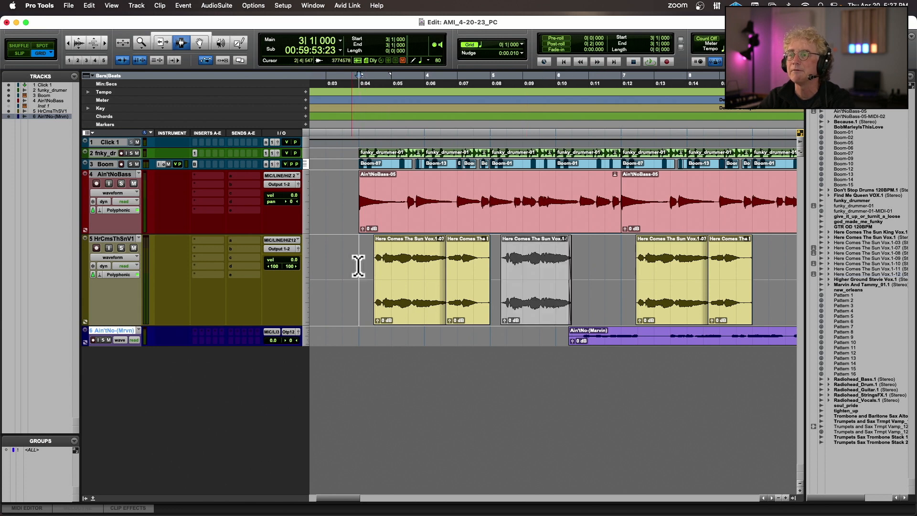
key("space")
Move the Ain'tNo-(Marvin) clip to start at 6|2|000 during playback, and stop playback
left_click(200, 42)
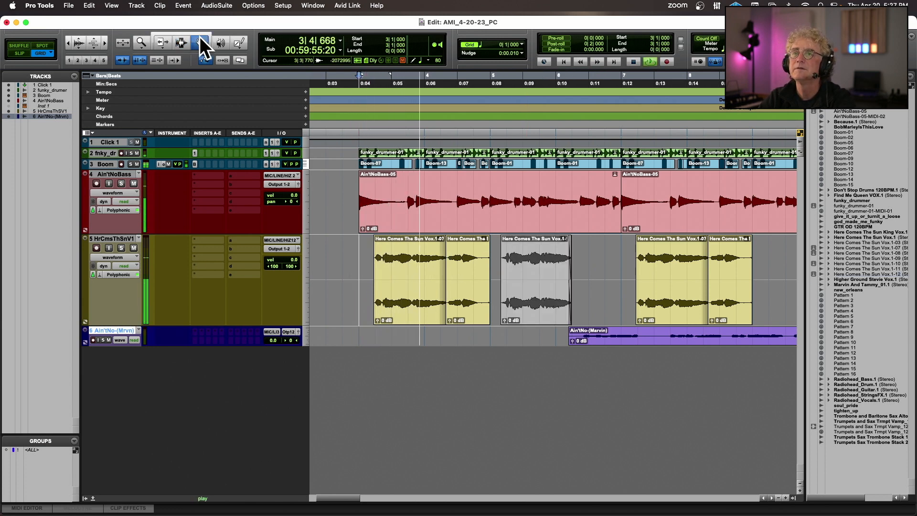
left_click(591, 333)
left_click_drag(591, 332, 595, 331)
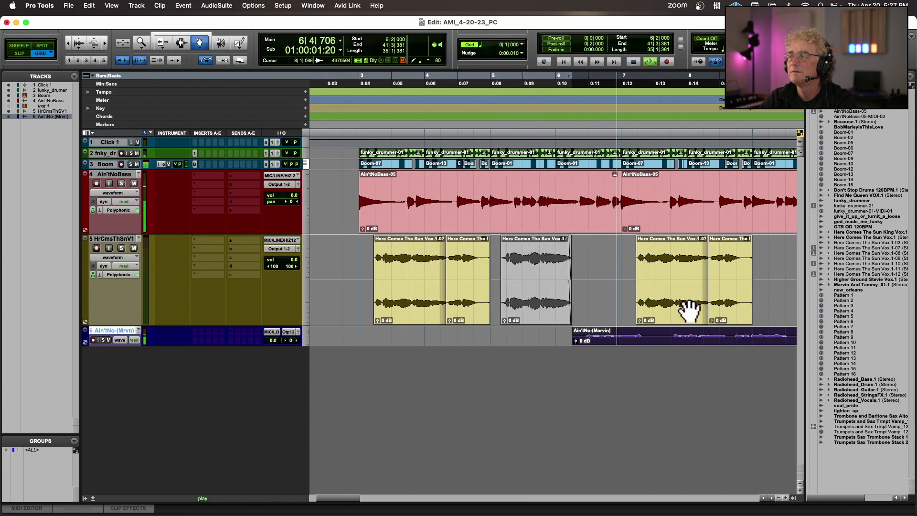
key("space")
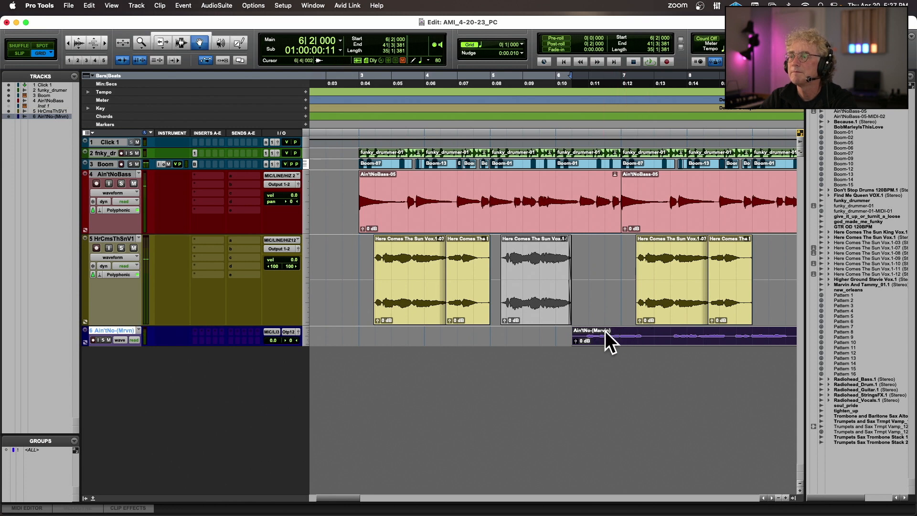
Place the edit cursor at the Ain'tNo-(Marvin) clip's start at 6|2|000 and enlarge its track's height for a taller waveform
left_click(176, 42)
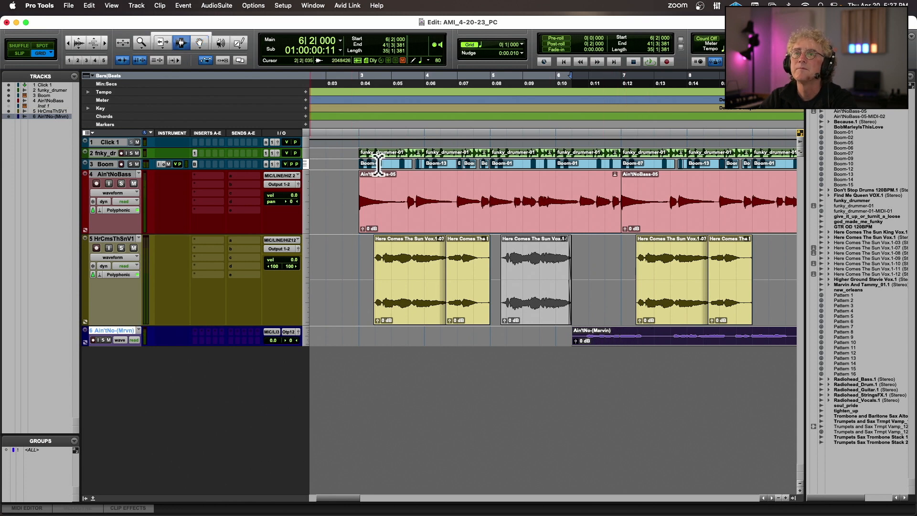
left_click(575, 330)
key("super+]")
key("super+]")
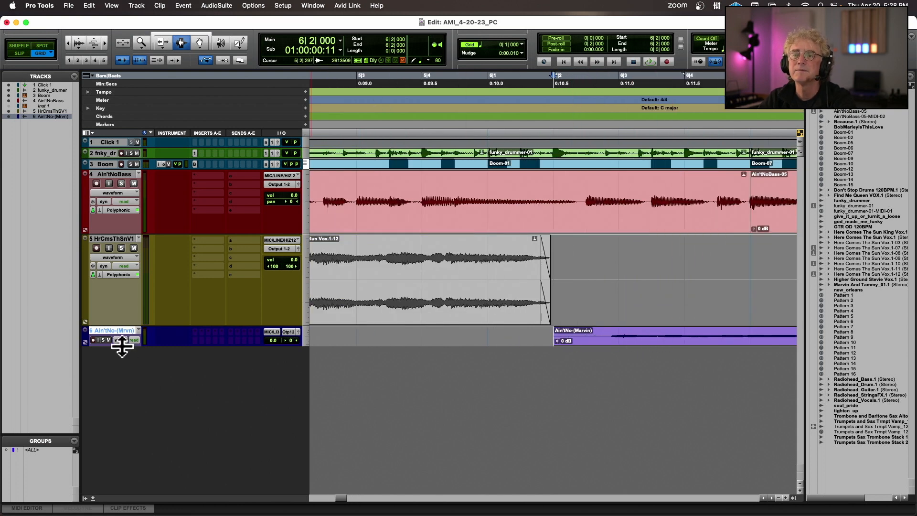
left_click_drag(154, 343, 157, 466)
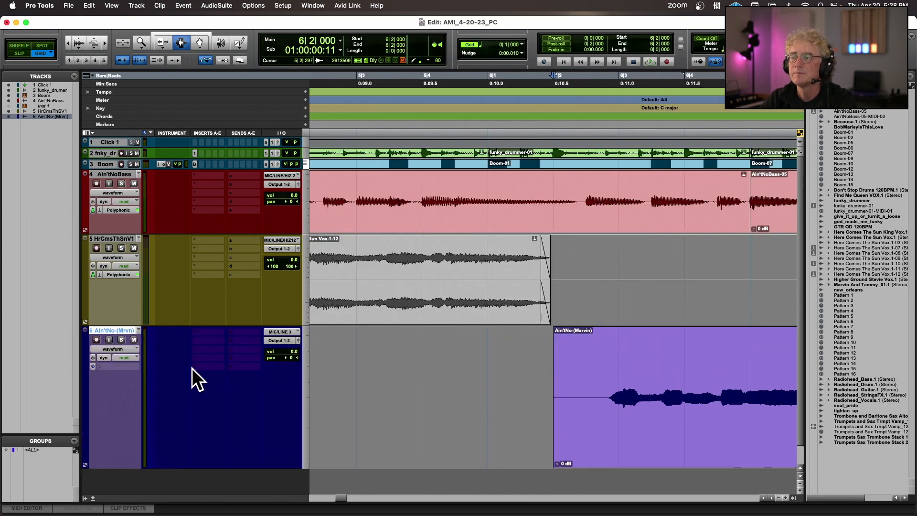
In Slip mode, separate the Ain'tNo-(Marvin) clip at its first transient, 6|2|783, and delete the silent lead-in
left_click(18, 54)
left_click(594, 368)
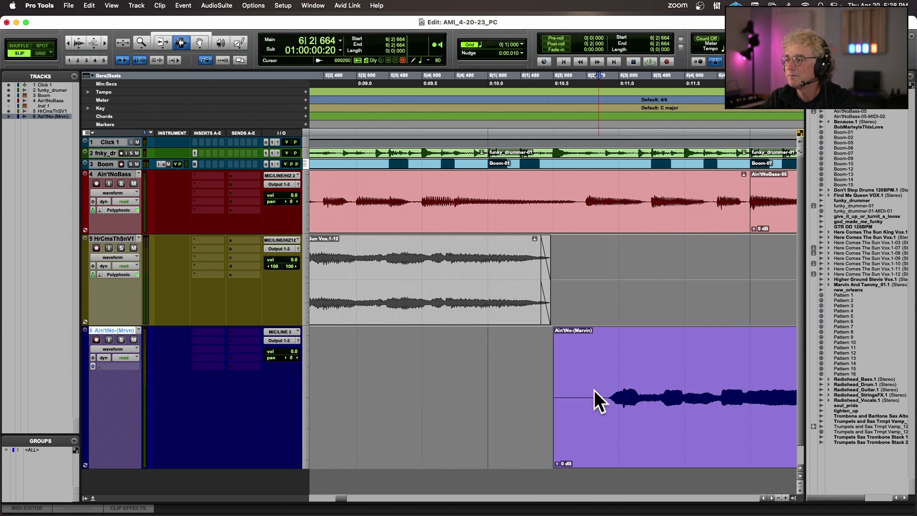
key("Tab")
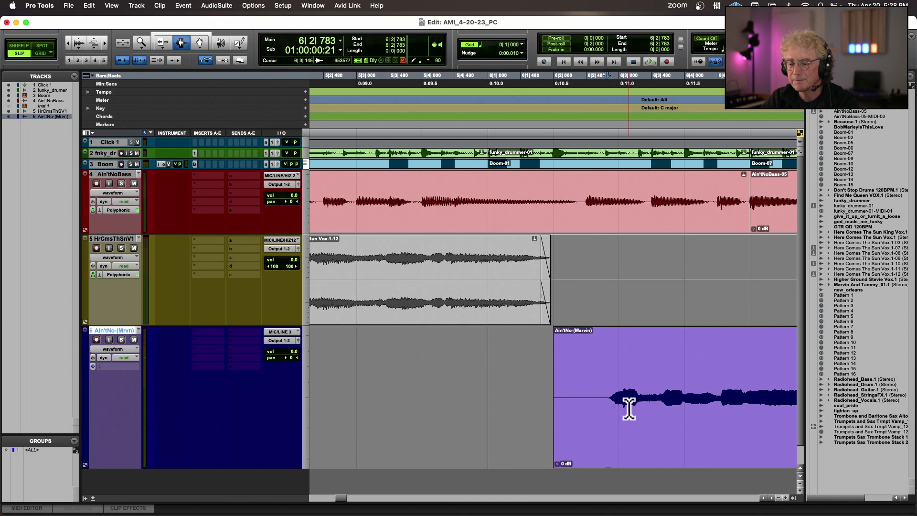
key("b")
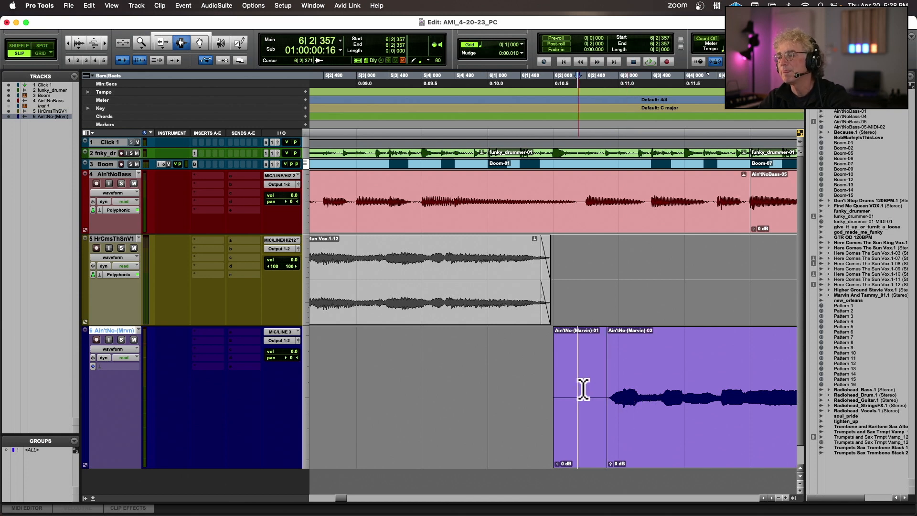
double_click(579, 385)
key("Delete")
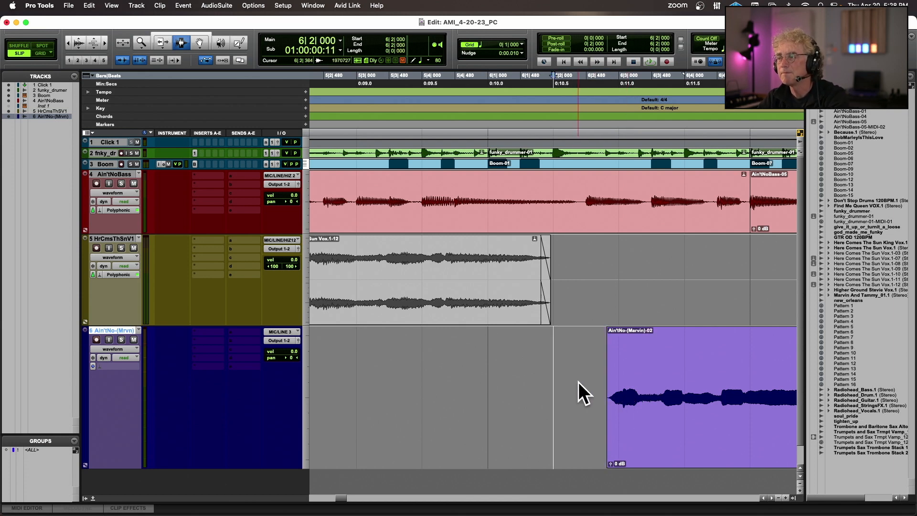
Move the trimmed Ain'tNo-(Marvin)-02 clip earlier with the Grabber tool to start at 6|1|010
key("e")
key("e")
key("e")
key("e")
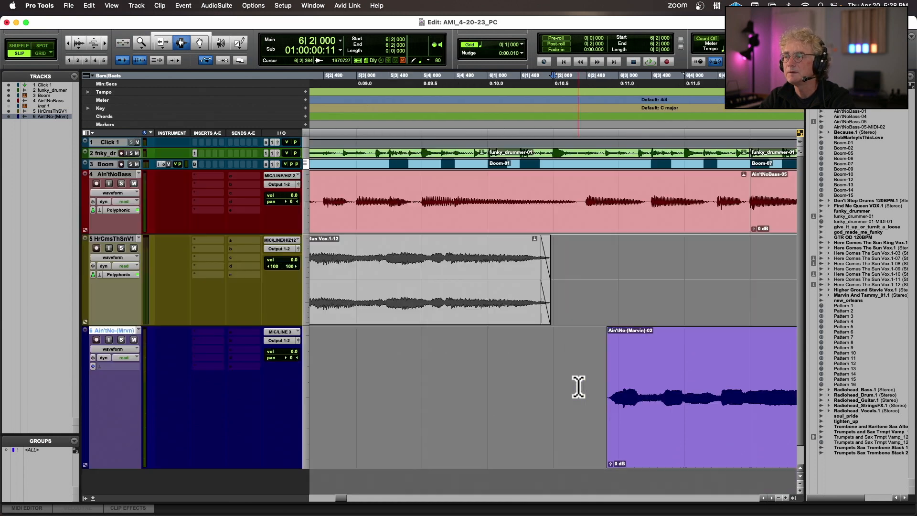
left_click(199, 43)
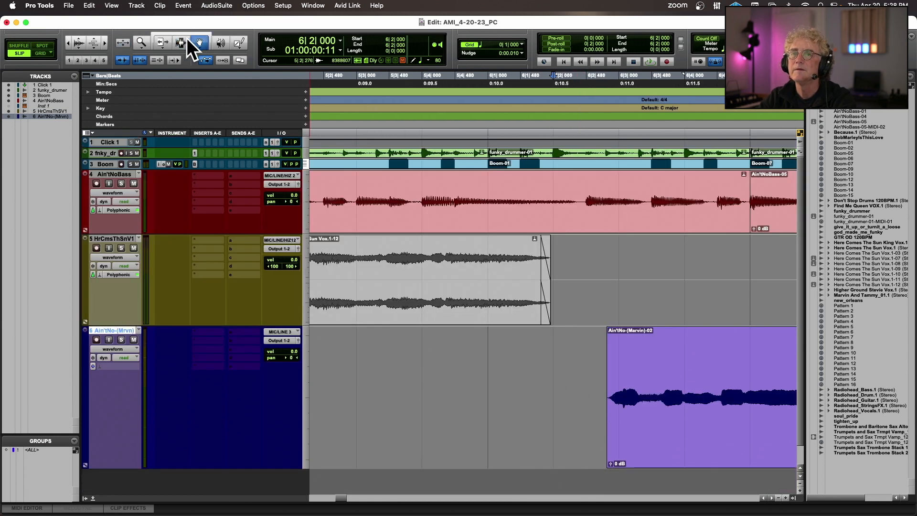
left_click_drag(662, 372, 532, 365)
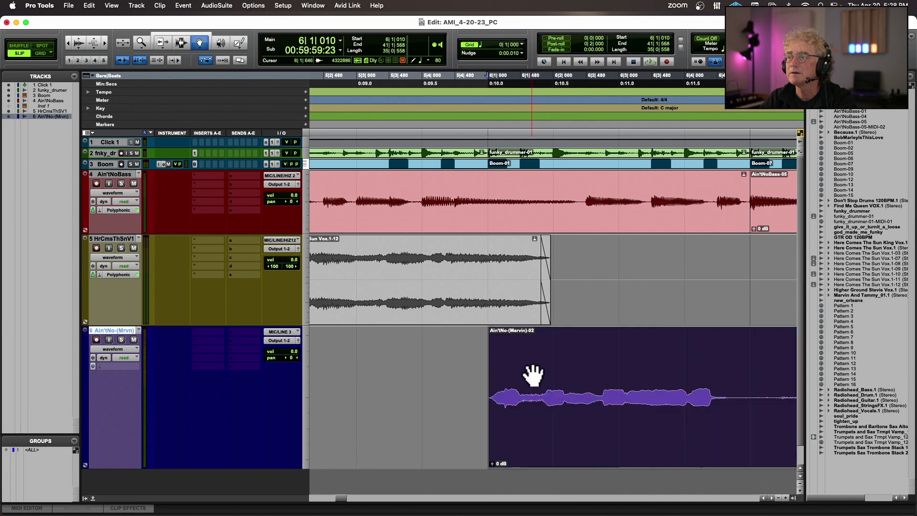
Play the mix from 2|4|659 to hear the Ain'tNo-(Marvin)-02 clip's new position, and stop playback
key("r")
key("r")
key("r")
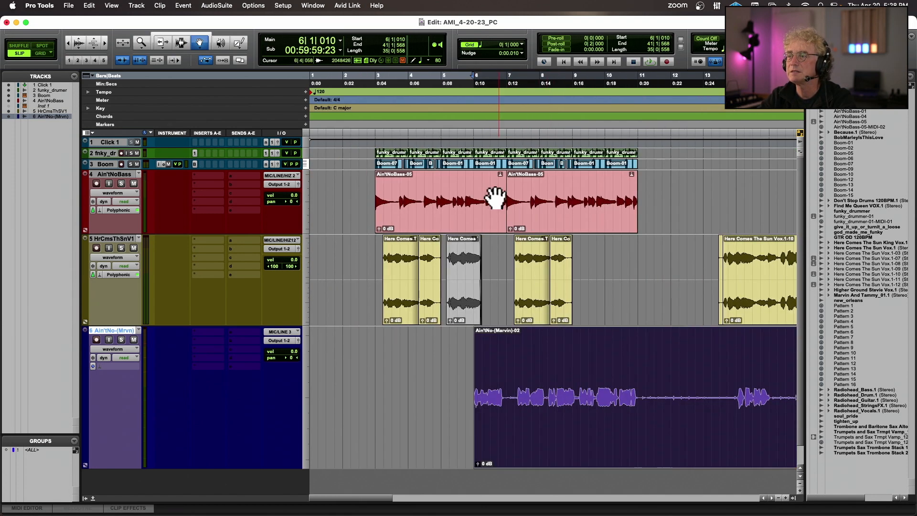
left_click(374, 123)
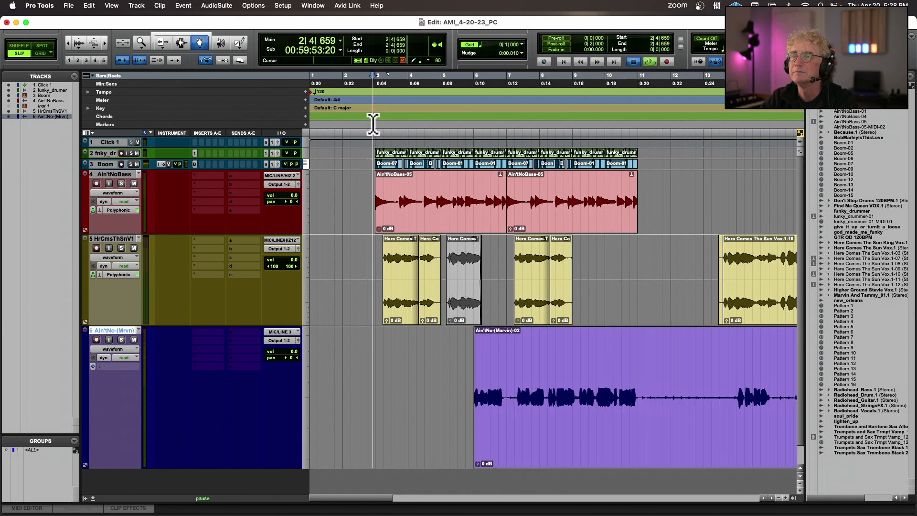
key("space")
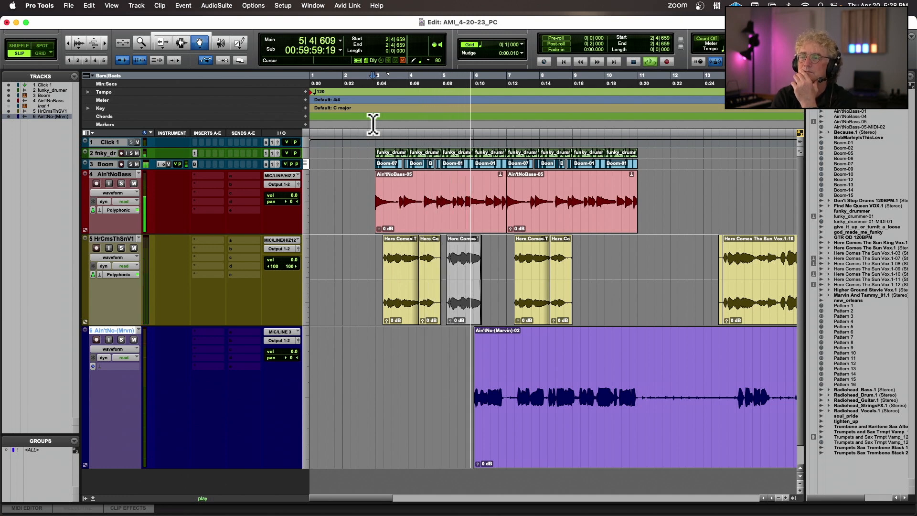
key("space")
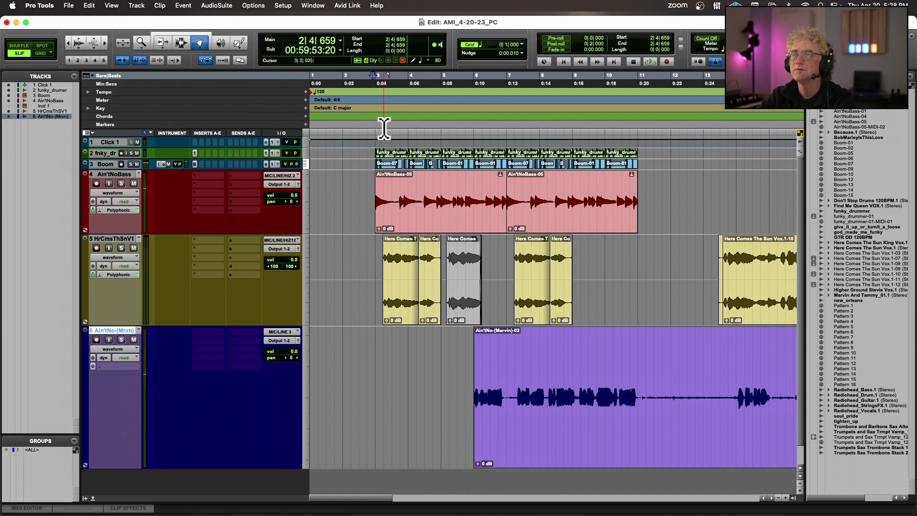
Move the Ain'tNo-(Marvin)-02 clip earlier to start about beat 4 of bar 5, and audition it from 4|4|289
key("super+]")
key("super+]")
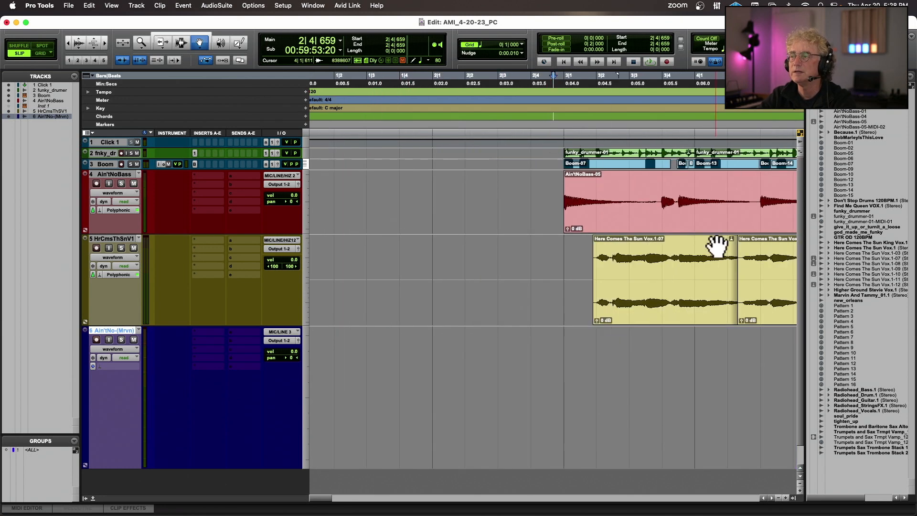
scroll(713, 246, "right", 10)
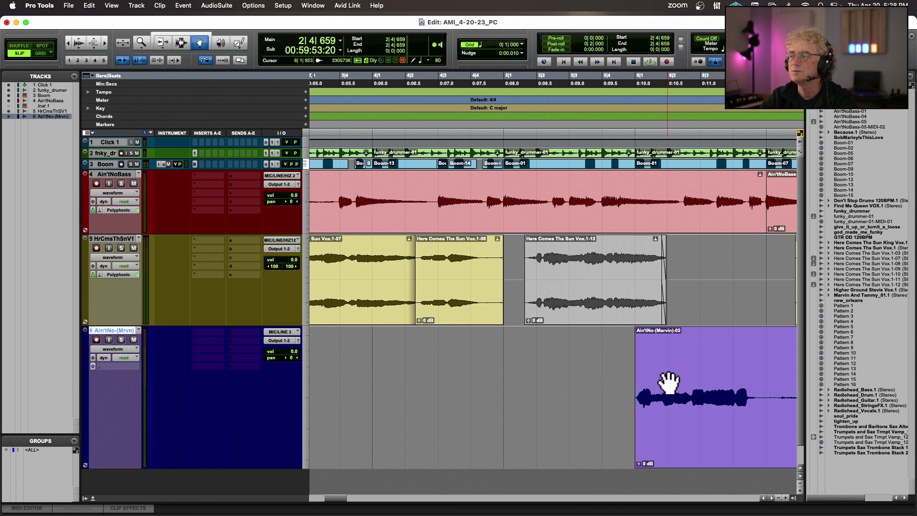
left_click(668, 373)
left_click_drag(668, 372, 633, 384)
left_click(481, 113)
key("space")
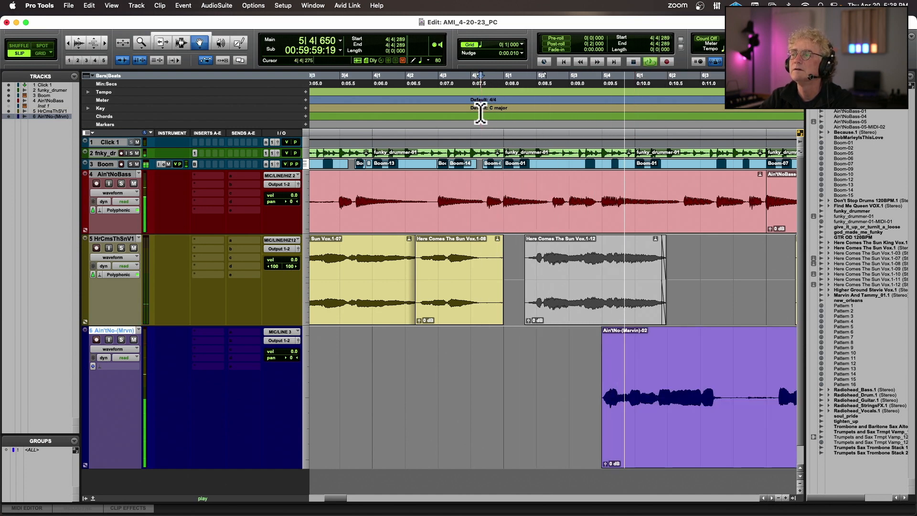
scroll(833, 343, "right", 1)
key("space")
Shift the Ain'tNo-(Marvin)-02 clip slightly later to start at 5|4|243, and play from there
left_click_drag(630, 375, 645, 378)
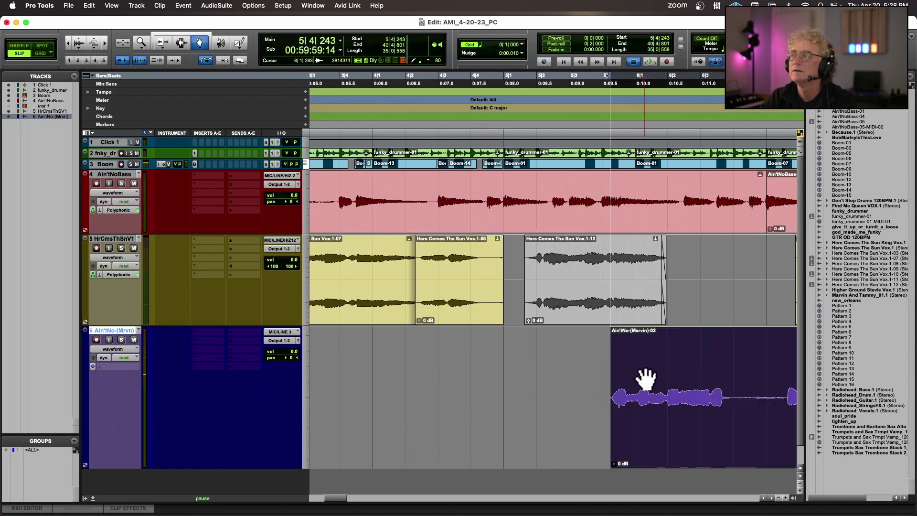
key("space")
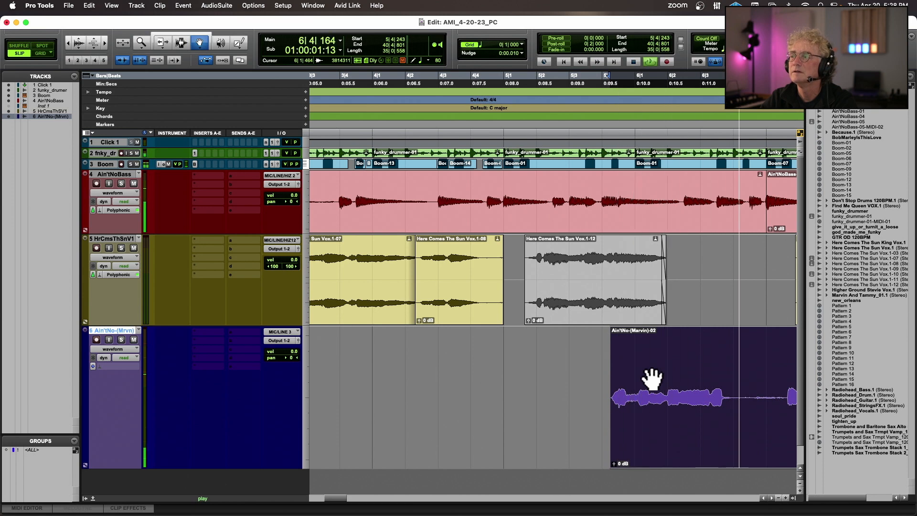
key("space")
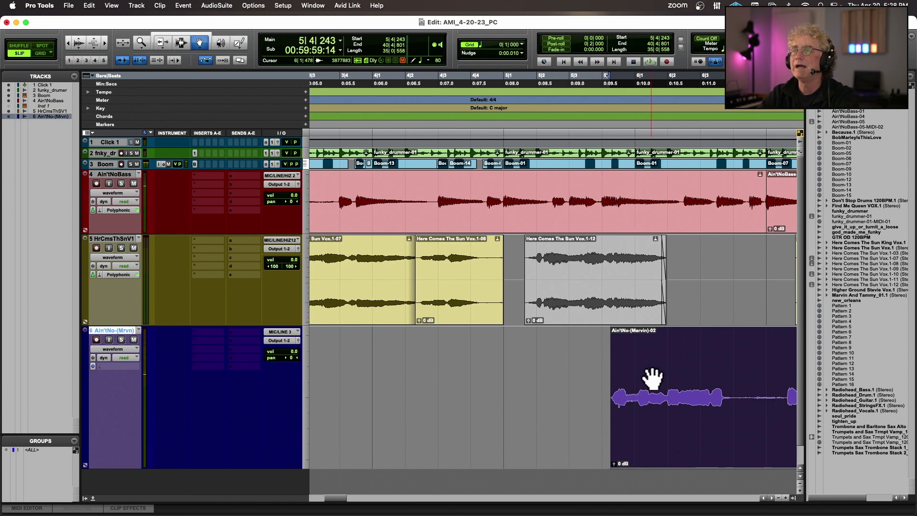
Enable Elastic Audio on the Ain'tNo-(Mrvn) track with the Polyphonic algorithm
key("super+bracketleft")
key("super+bracketleft")
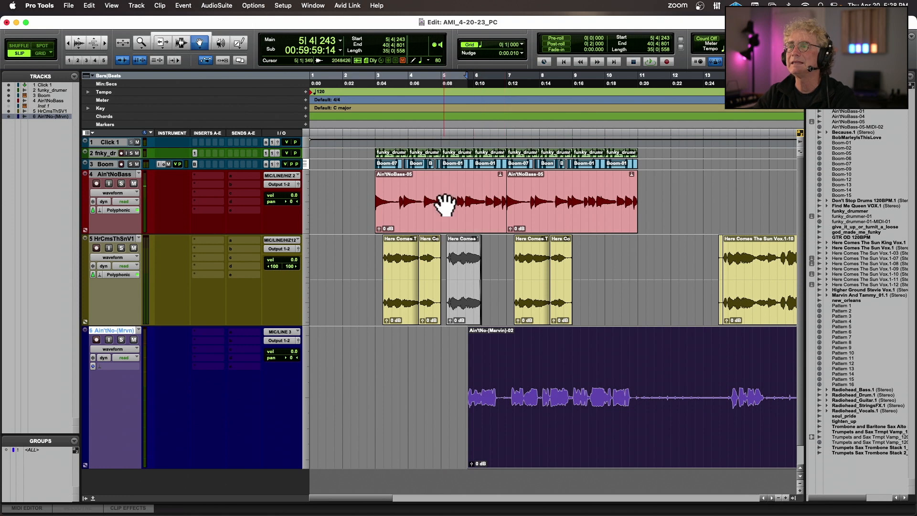
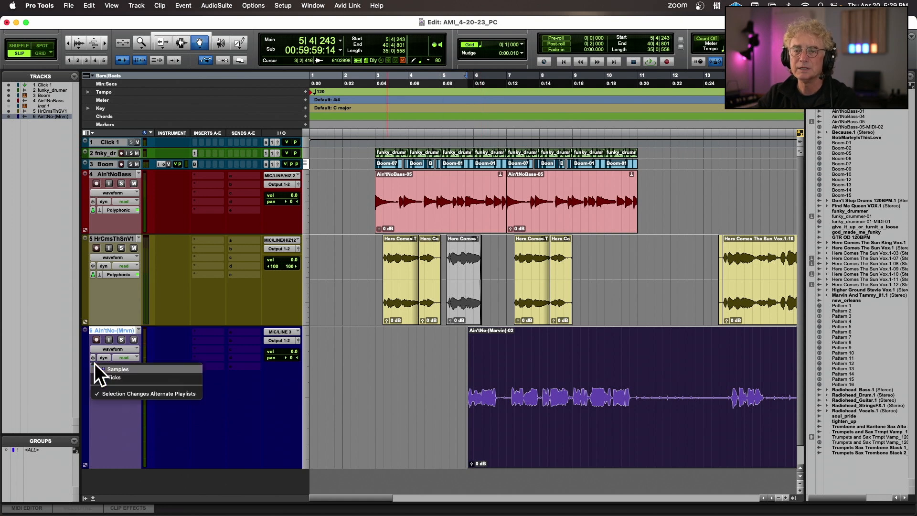
left_click(99, 366)
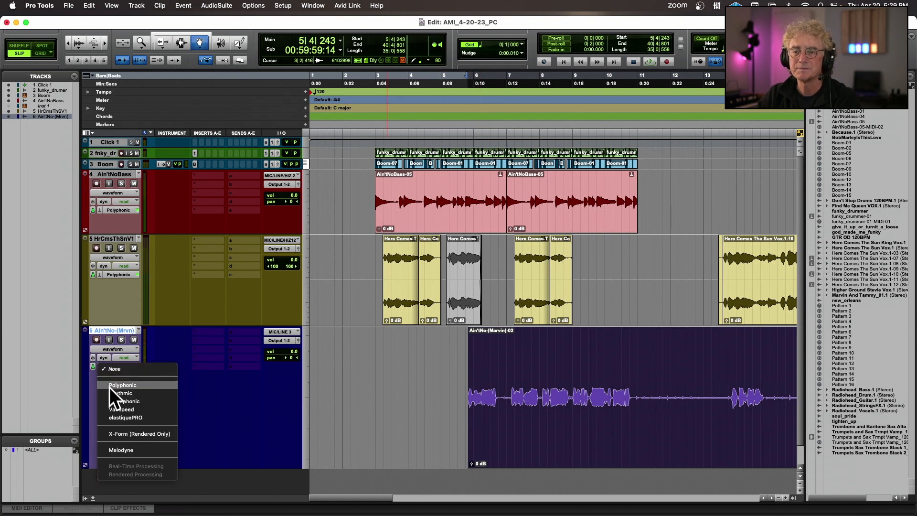
left_click(146, 385)
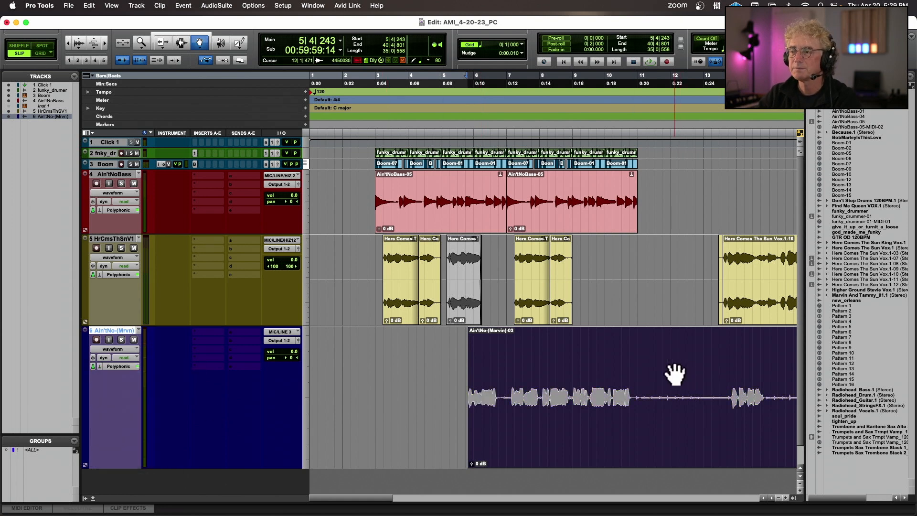
Solo the Ain'tNo-(Mrvn) track and play it from 5|4|320 to find the end of the first phrase
left_click(470, 398)
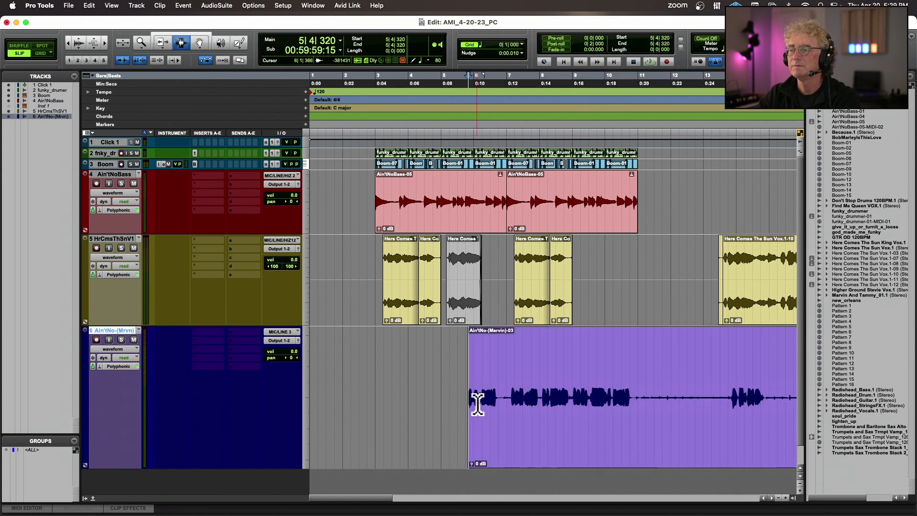
left_click(119, 339)
key("space")
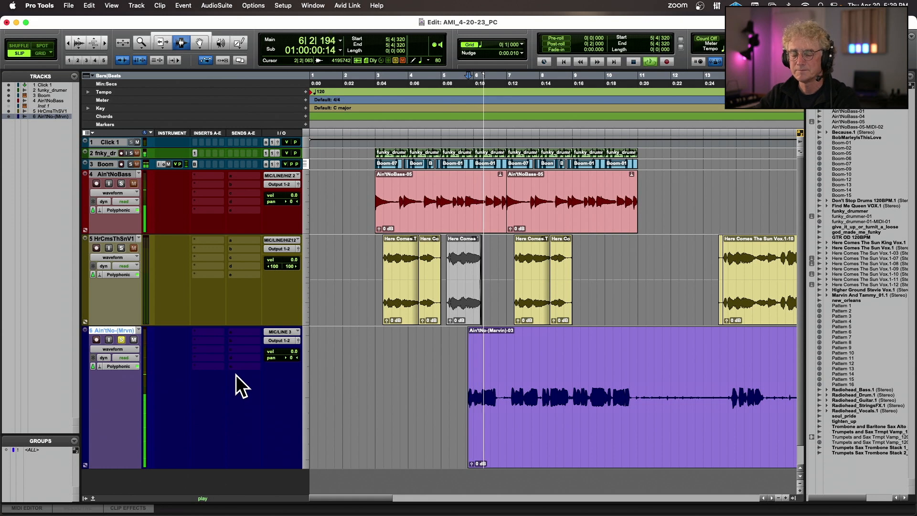
key("super+bracketright")
key("super+bracketright")
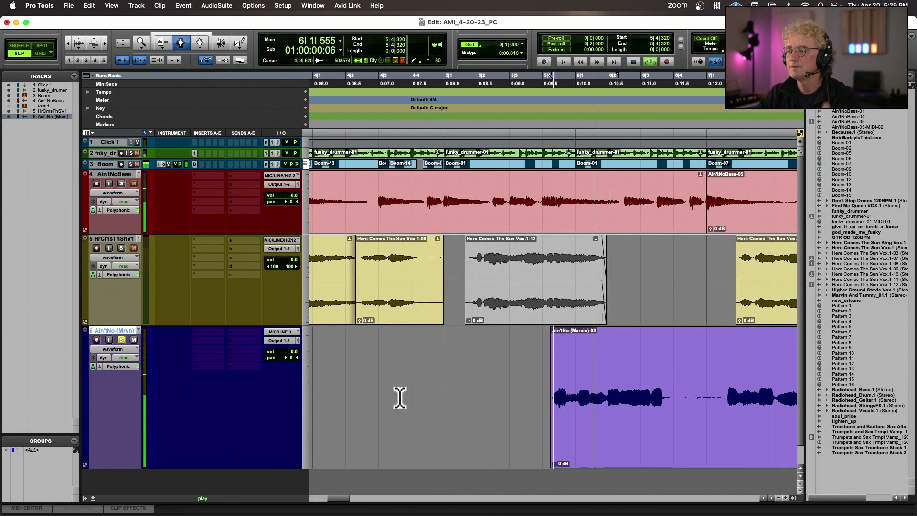
key("space")
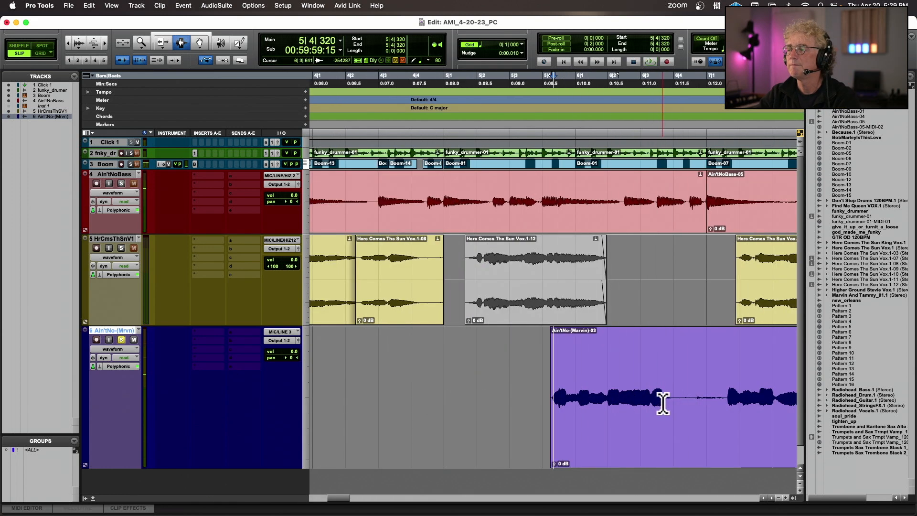
Separate the Ain'tNo-(Marvin)-03 clip after its first phrase at 6|3|641 and move the remainder to start at 13|2|884
left_click(663, 404)
key("super+e")
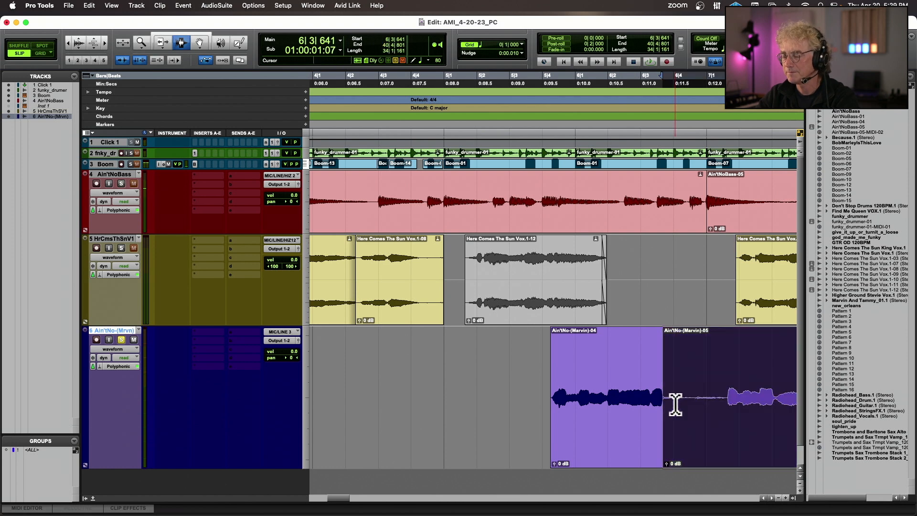
key("super+bracketleft")
key("super+bracketleft")
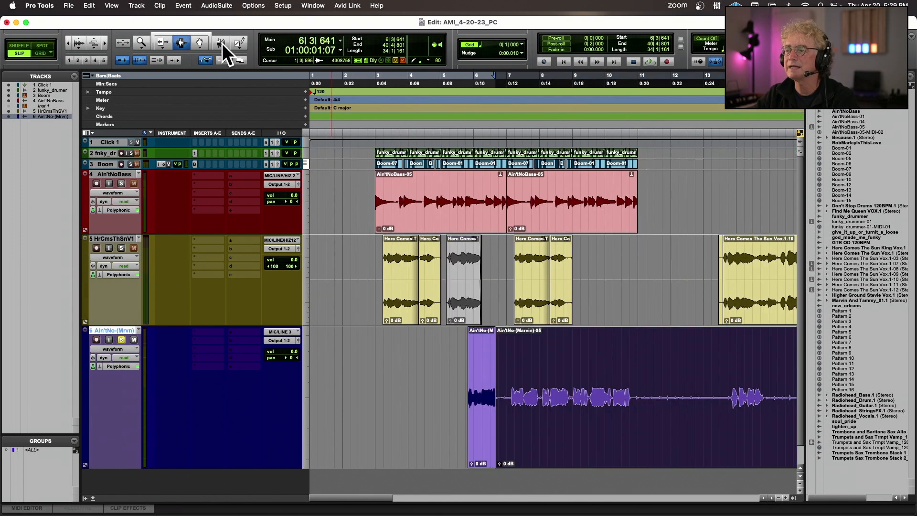
left_click_drag(532, 333, 760, 364)
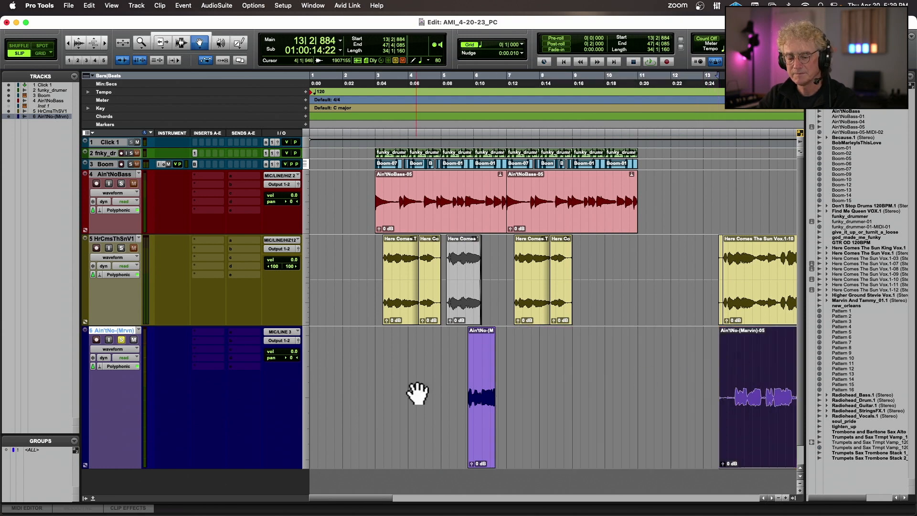
Unsolo and mute the Ain'tNo-(Mrvn) track, and play the other tracks from 4|2|713
key("super+bracketright")
key("super+bracketright")
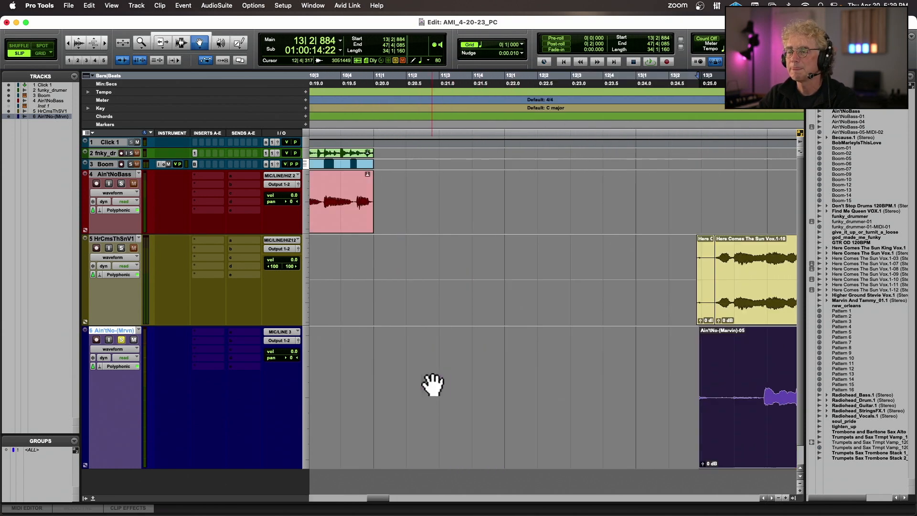
scroll(432, 384, "left", 15)
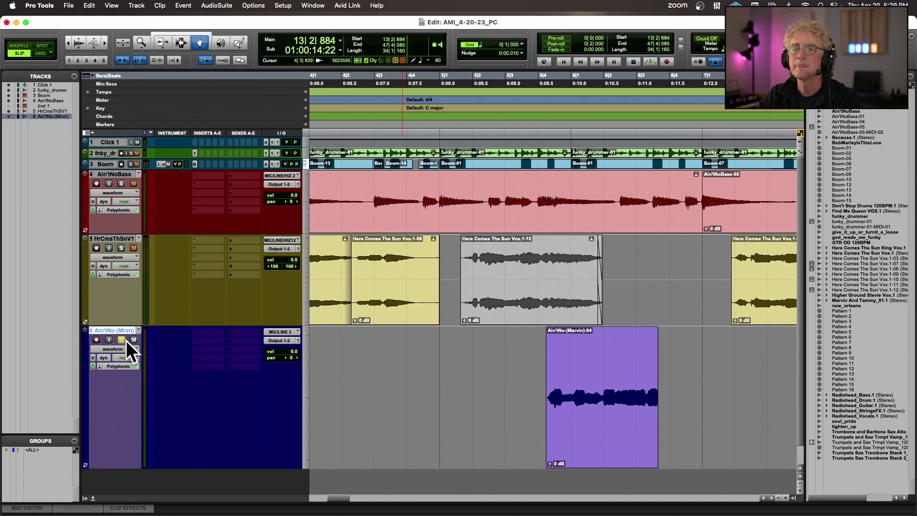
left_click(122, 340)
key("super+bracketleft")
key("super+bracketleft")
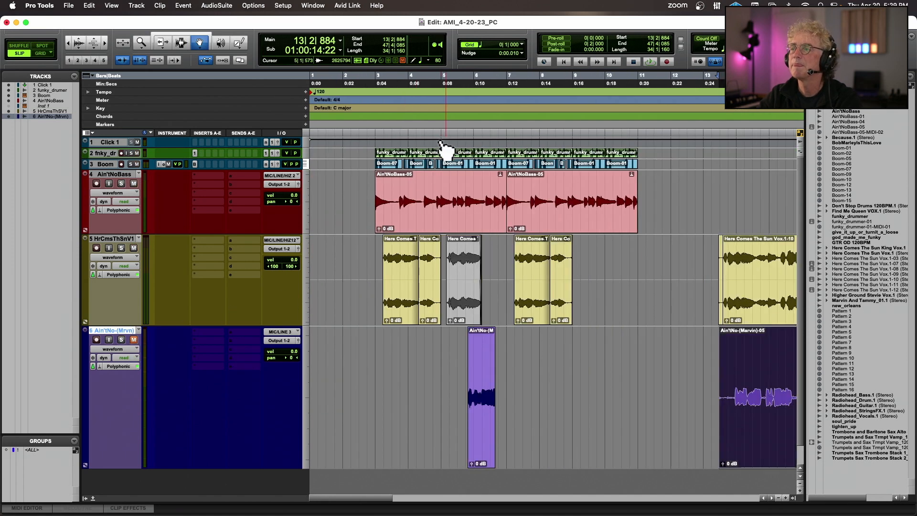
left_click(422, 113)
key("space")
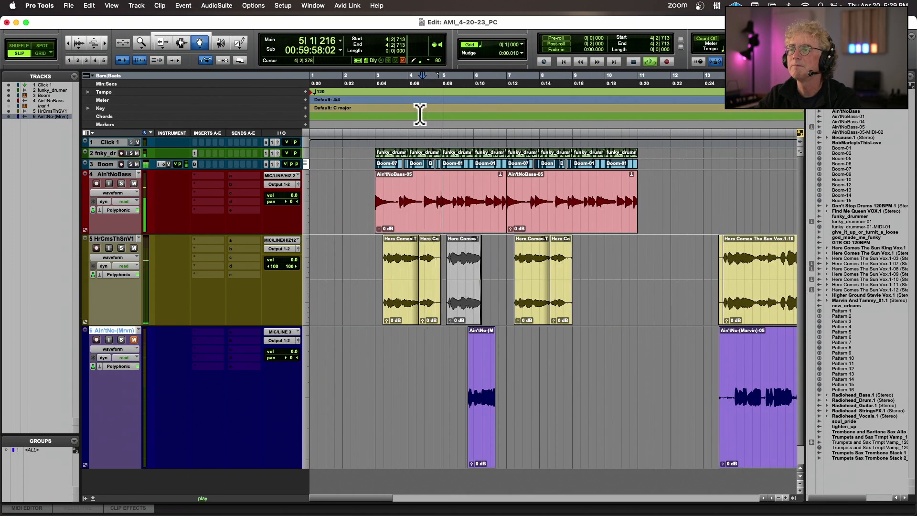
key("super+bracketright")
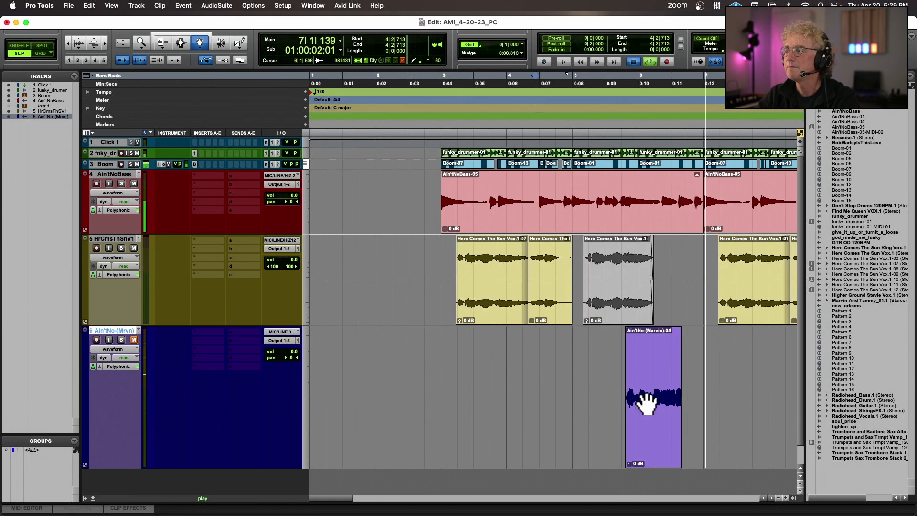
key("space")
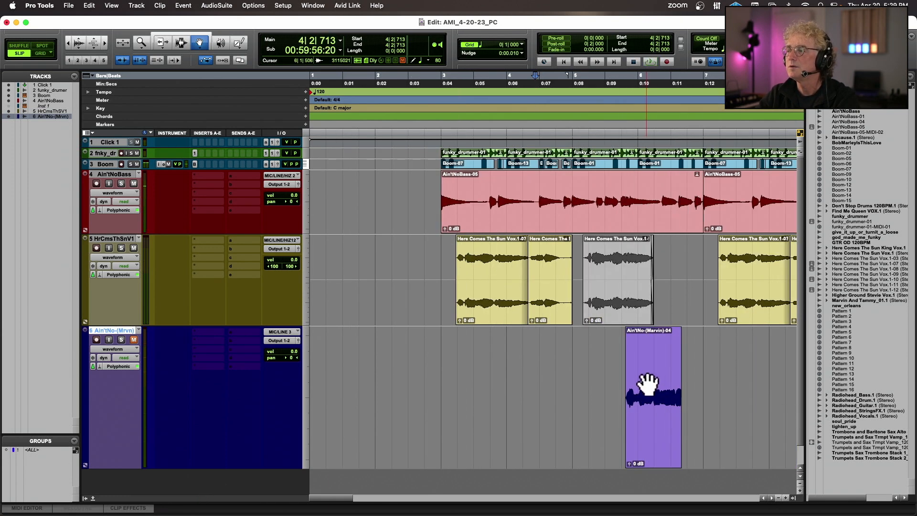
Move the Ain'tNo-(Marvin)-04 clip later to start at 6|2|895 and audition it from 5|4|600 with its track unmuted
left_click_drag(648, 381, 694, 377)
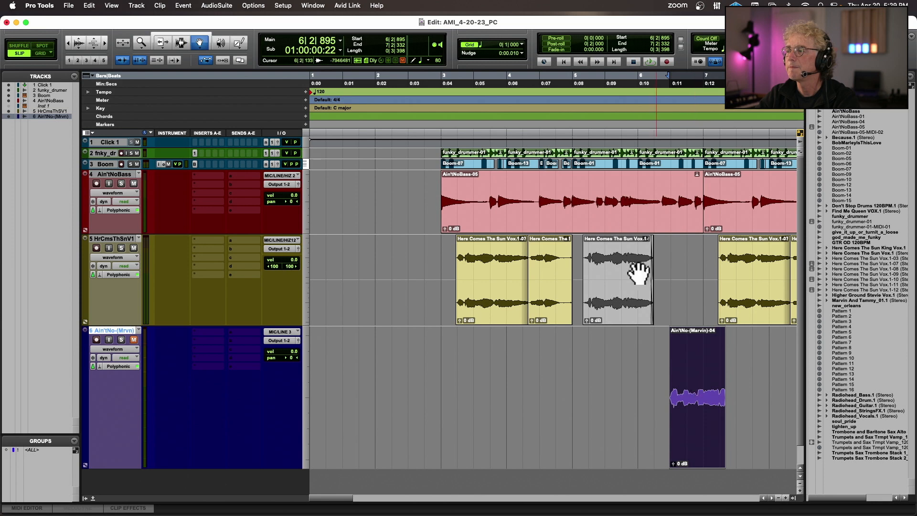
left_click(630, 123)
key("space")
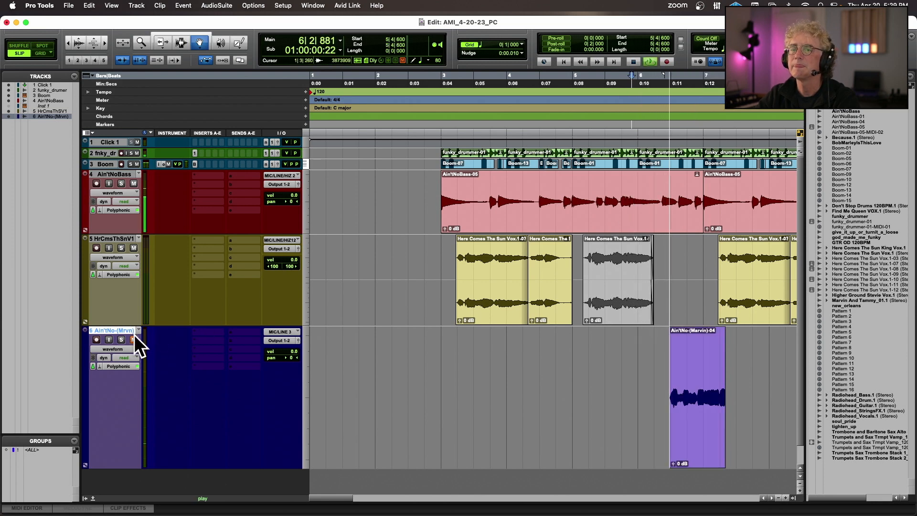
key("space")
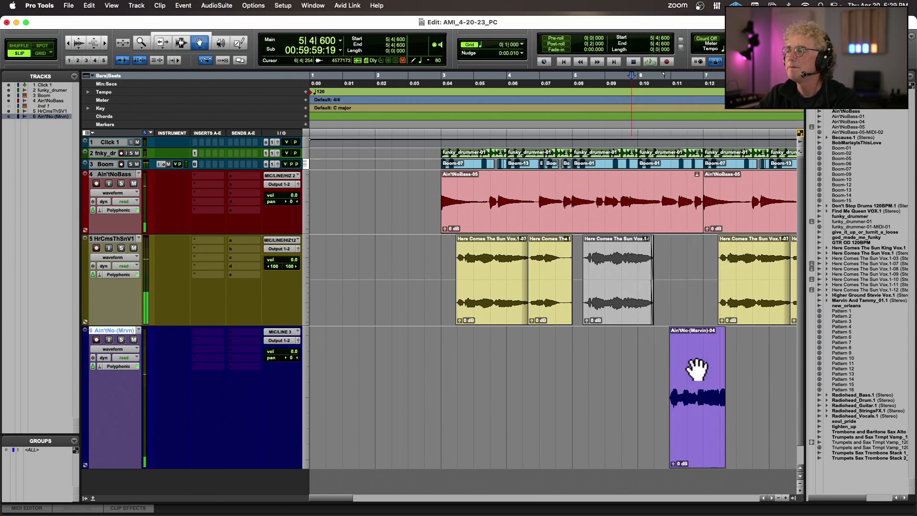
key("space")
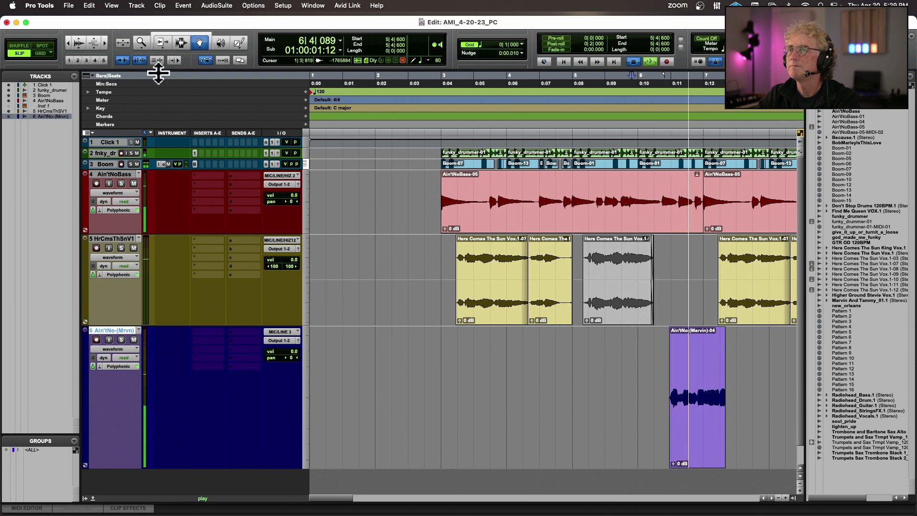
Move the Ain'tNo-(Marvin)-04 clip earlier to start at 6|2|084, and play it
key("space")
left_click_drag(670, 361, 678, 360)
key("space")
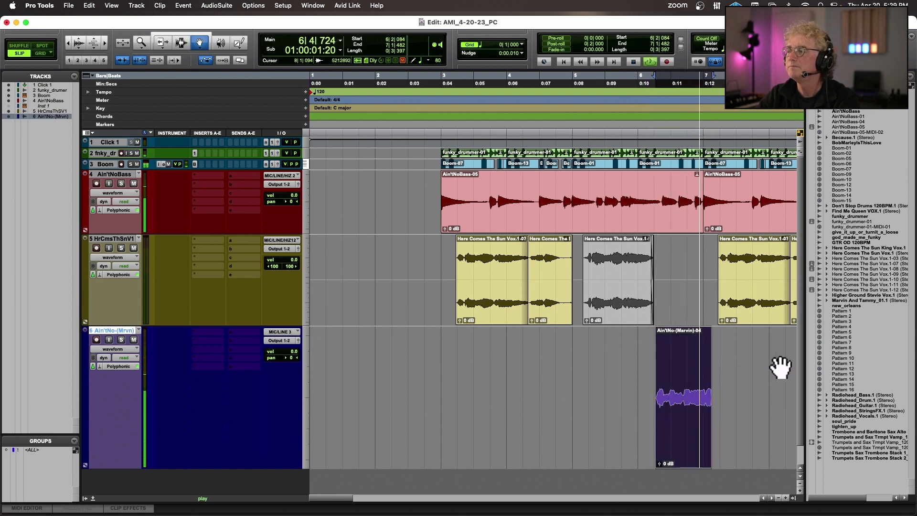
Time-compress the Ain'tNo-(Marvin)-04 clip with the TCE Trim tool to end at about bar 7, and play from 6|1|003
left_click(162, 42)
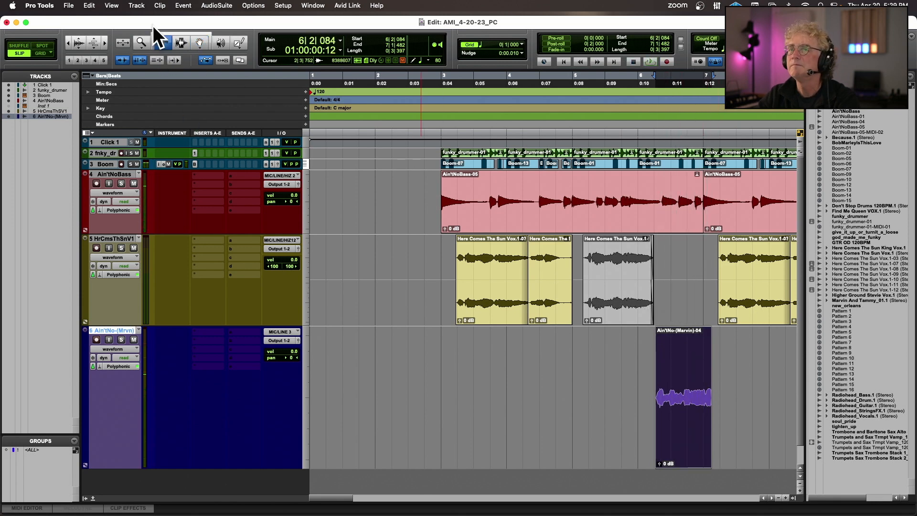
left_click(161, 42)
left_click(170, 67)
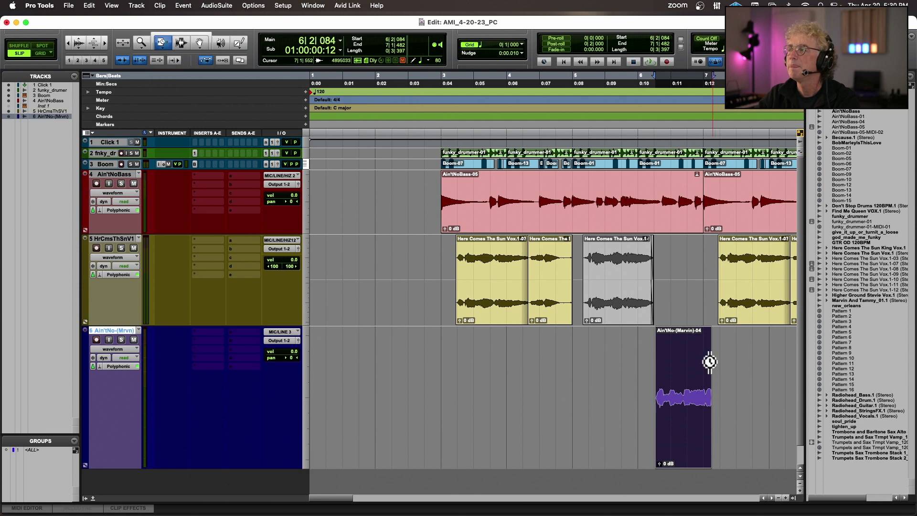
left_click_drag(709, 365, 701, 366)
left_click(639, 116)
key("space")
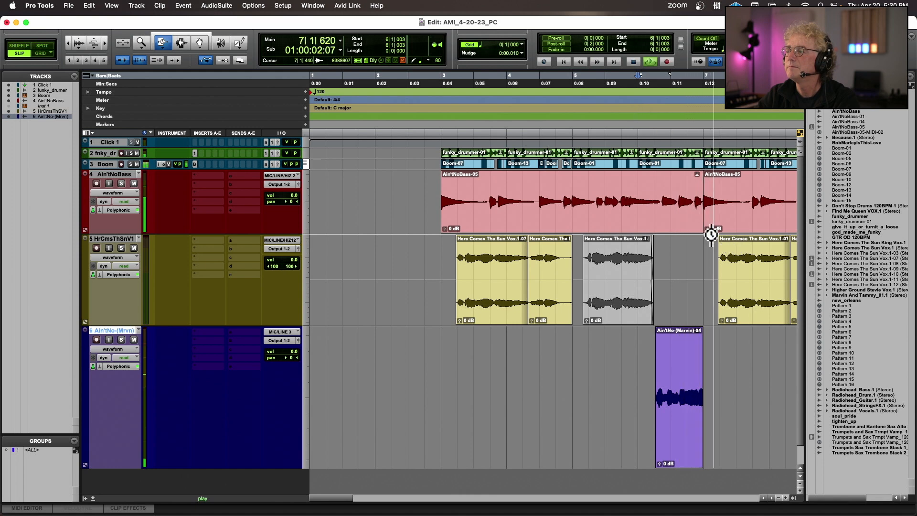
key("space")
During playback, quantize the Ain'tNo-(Marvin)-04 clip's Elastic Audio events to MPC 61% 16th Swing at 100% timing, and replay from 5|1|852
left_click(441, 135)
key("space")
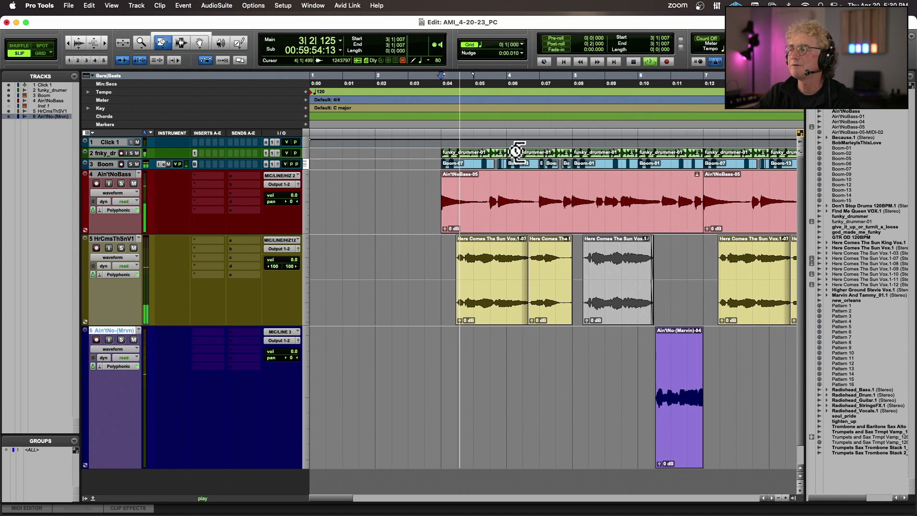
left_click(199, 43)
left_click(669, 354)
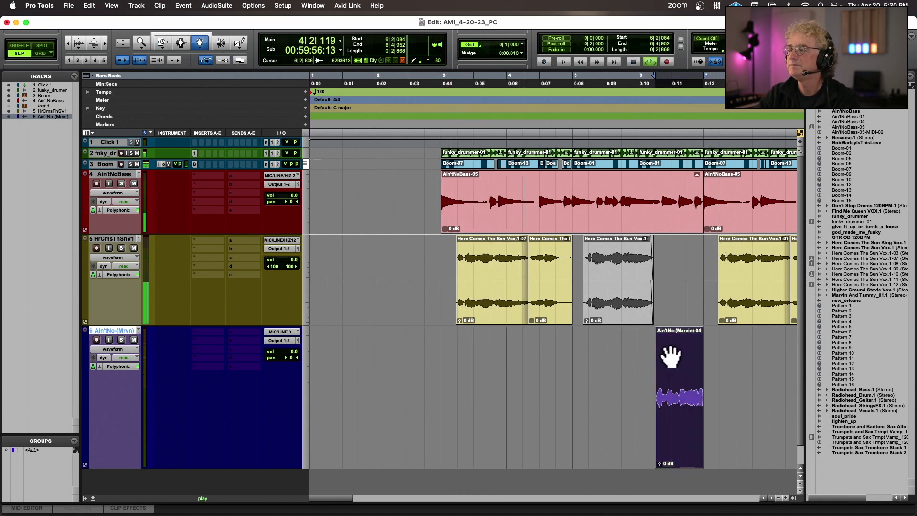
key("alt+0")
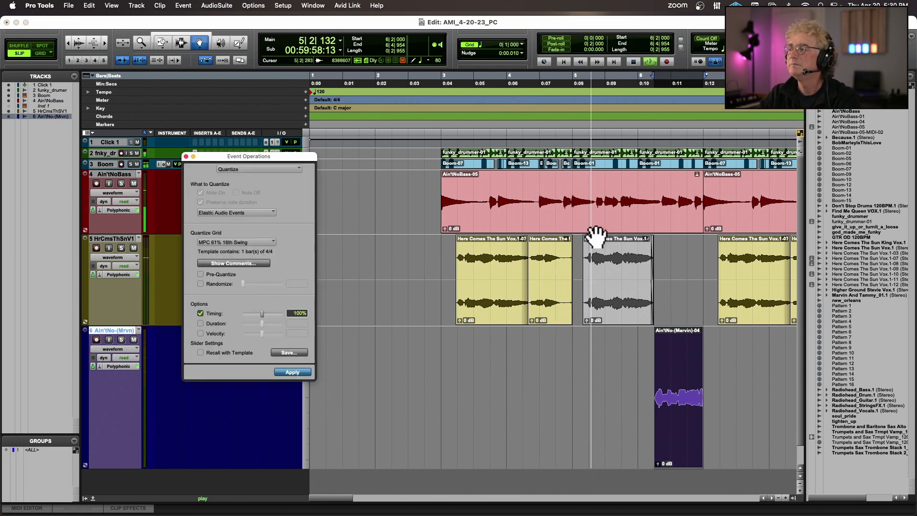
left_click(587, 102)
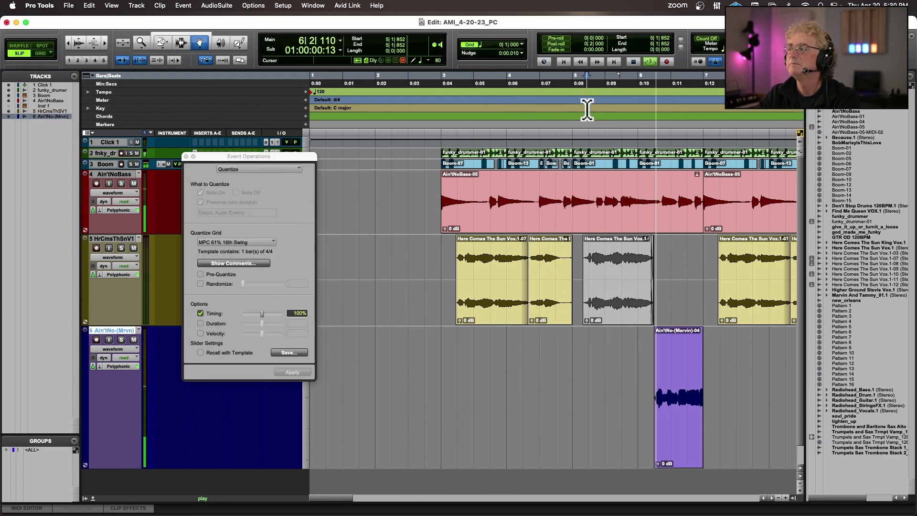
Move the Ain'tNo-(Marvin)-04 clip later to start at about 6|3 and play from 5|4|516
left_click_drag(671, 371, 657, 367)
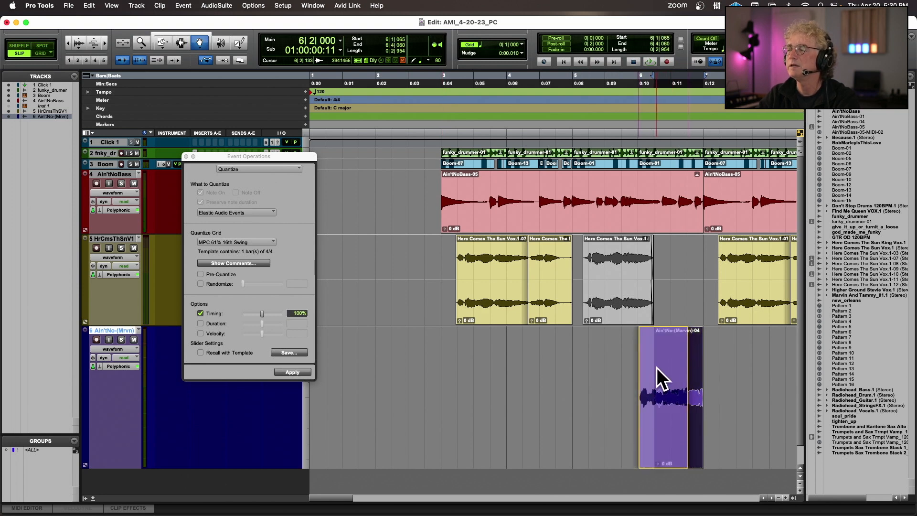
left_click_drag(657, 368, 693, 365)
left_click(631, 138)
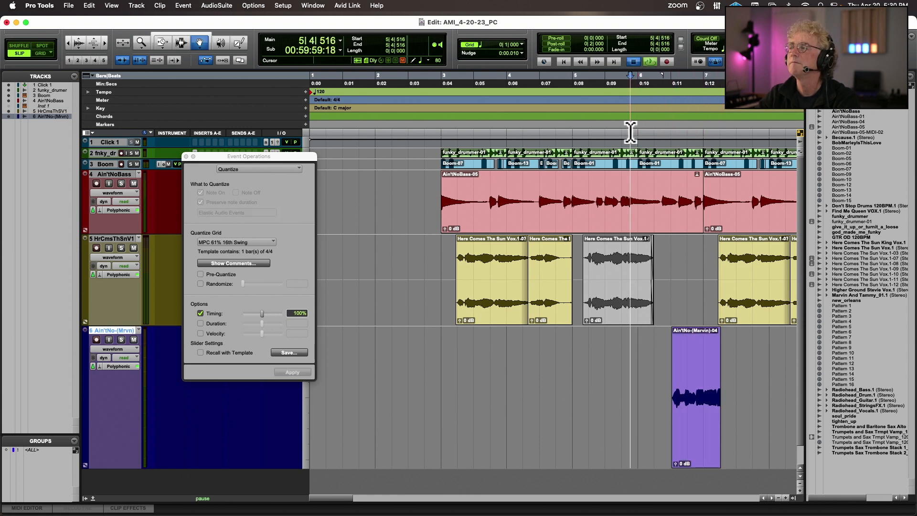
key("space")
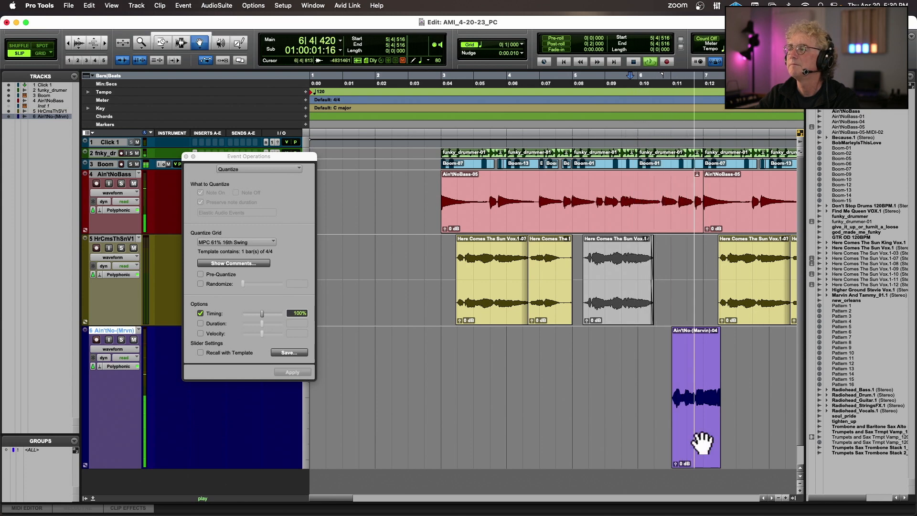
Move the Ain'tNo-(Marvin)-04 clip earlier to start at 6|2|391 and play from 5|4|600
left_click_drag(702, 440, 686, 429)
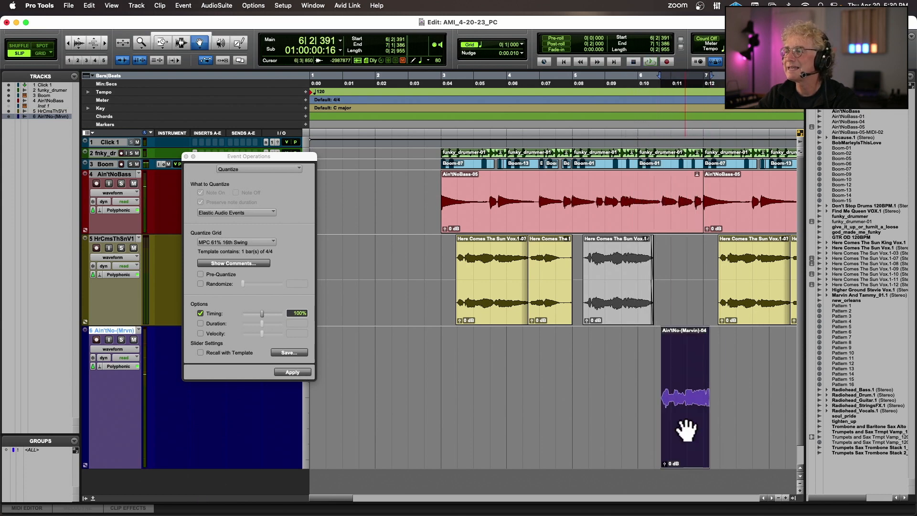
left_click(631, 101)
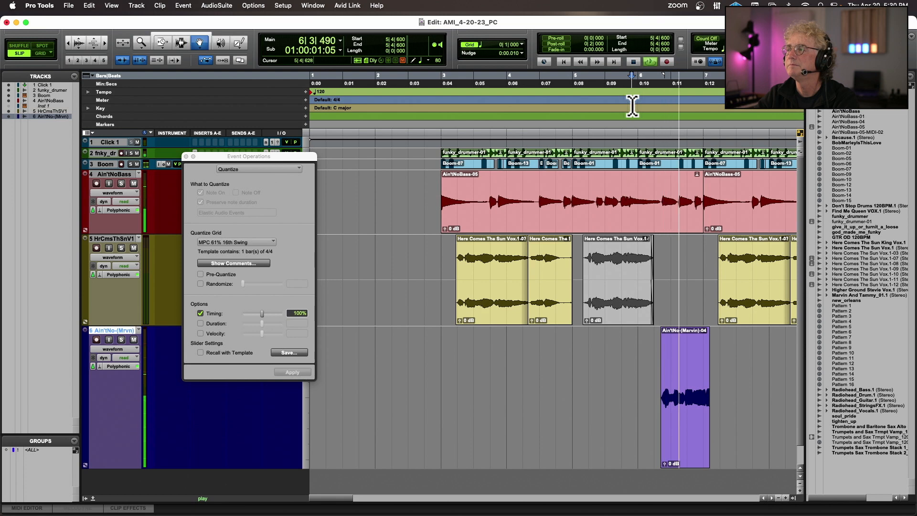
key("space")
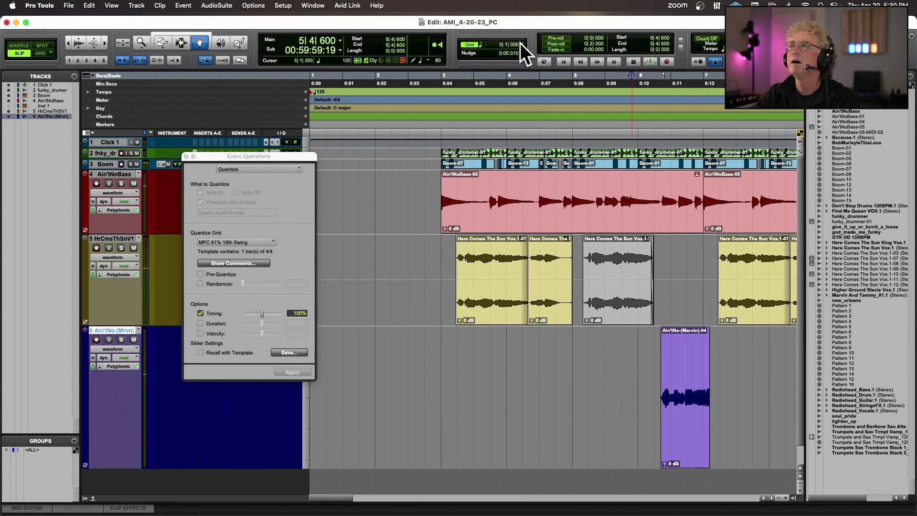
Set the grid value to sixteenth notes (0|0|240), place the Ain'tNo-(Marvin)-04 clip at 6|2|552, and play from 6|1|017
left_click(520, 44)
left_click(549, 61)
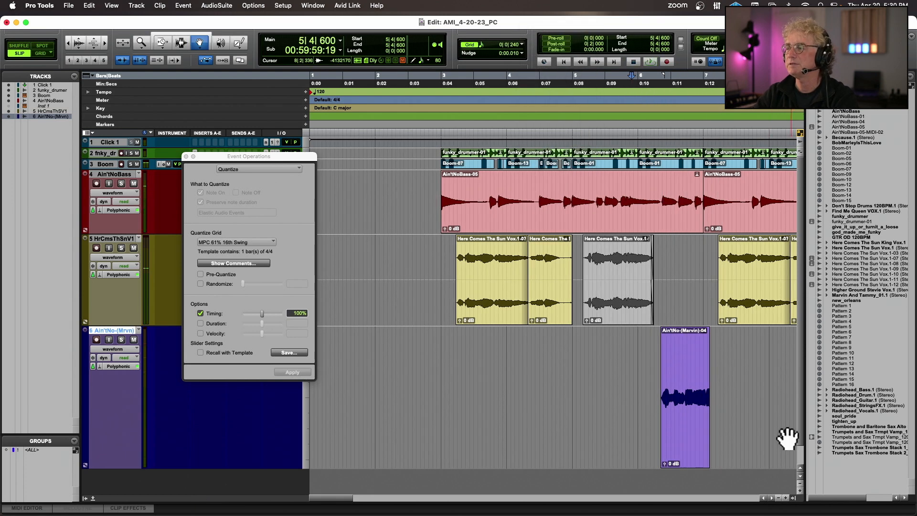
key("super+]")
left_click(712, 382)
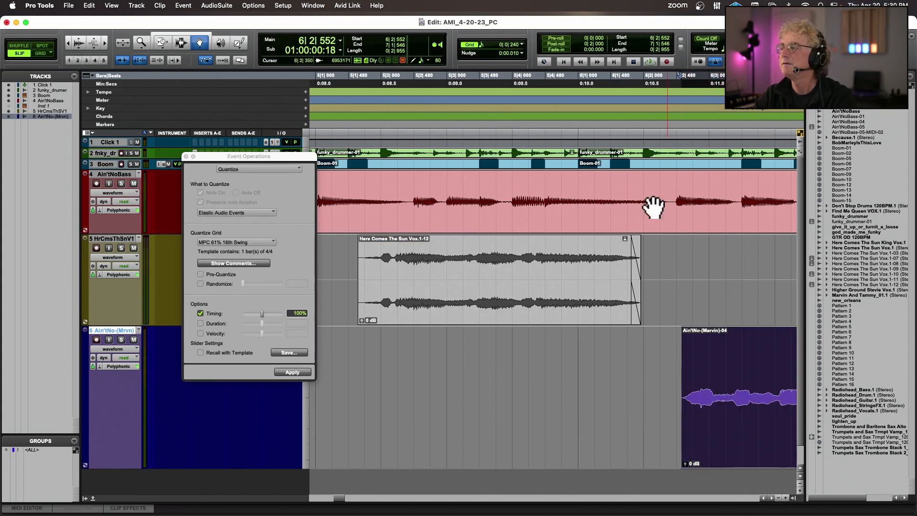
left_click(580, 120)
key("space")
key("super+[")
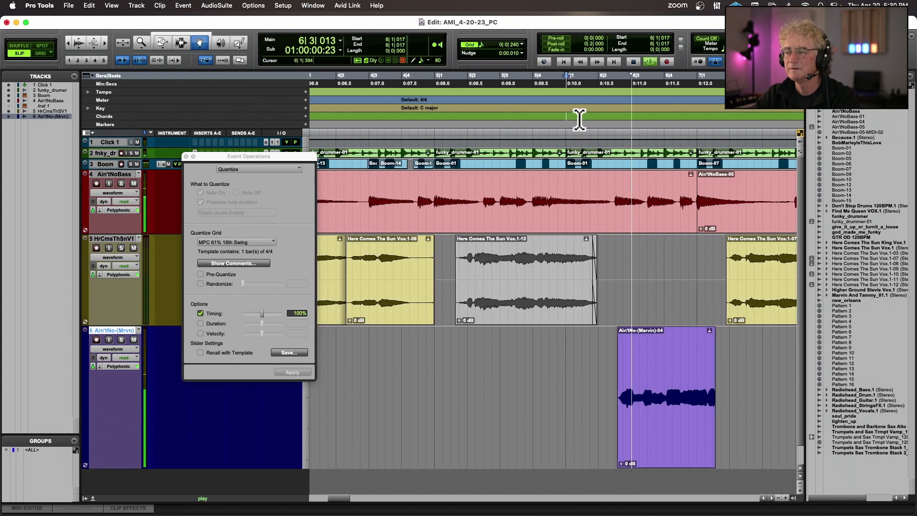
Move the Ain'tNo-(Marvin)-04 clip earlier to start at 6|2|258 and audition it from 5|4|027
left_click(660, 385)
left_click_drag(660, 385, 654, 386)
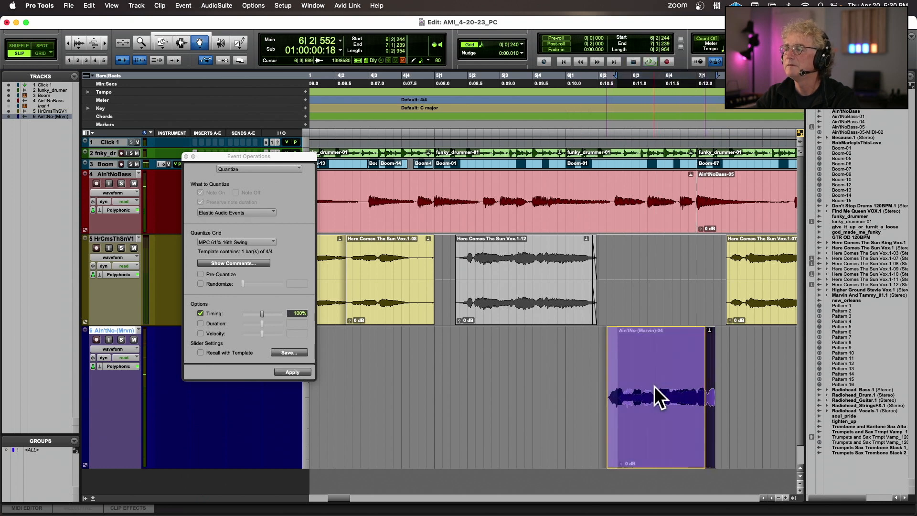
key("space")
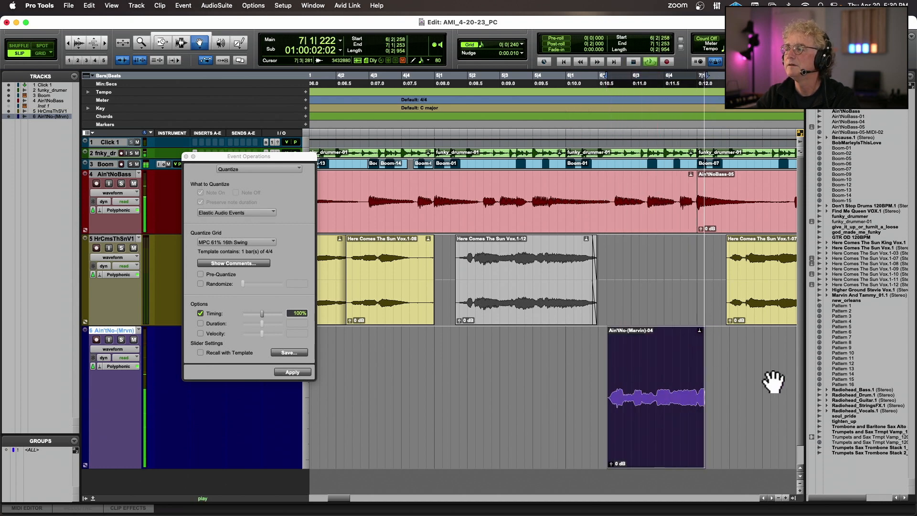
left_click(534, 119)
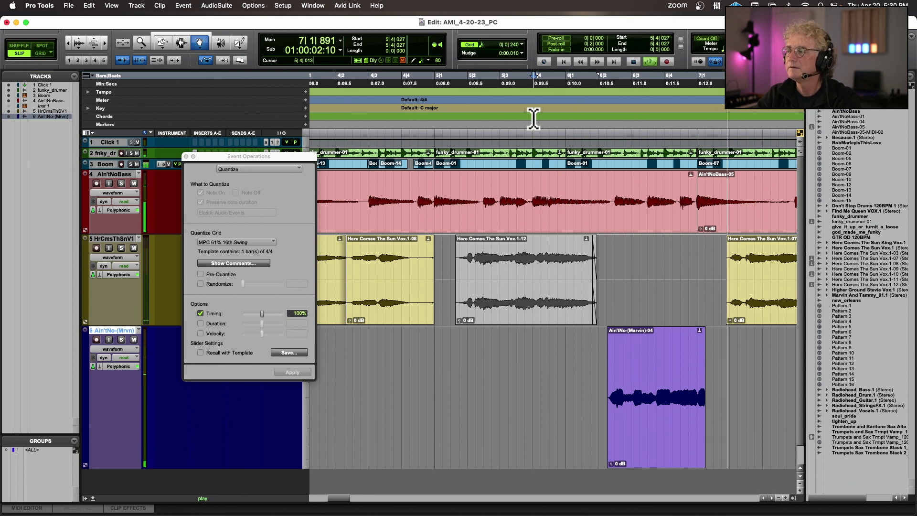
Close the Event Operations window and delete the Here Comes The Sun clip starting at 4|2|290
left_click(185, 156)
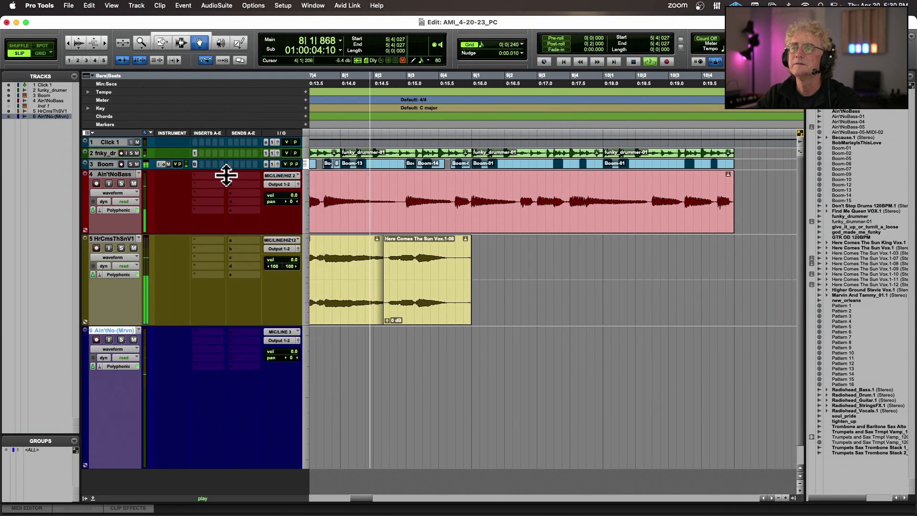
key("super+bracketleft")
key("space")
scroll(634, 382, "left", 10)
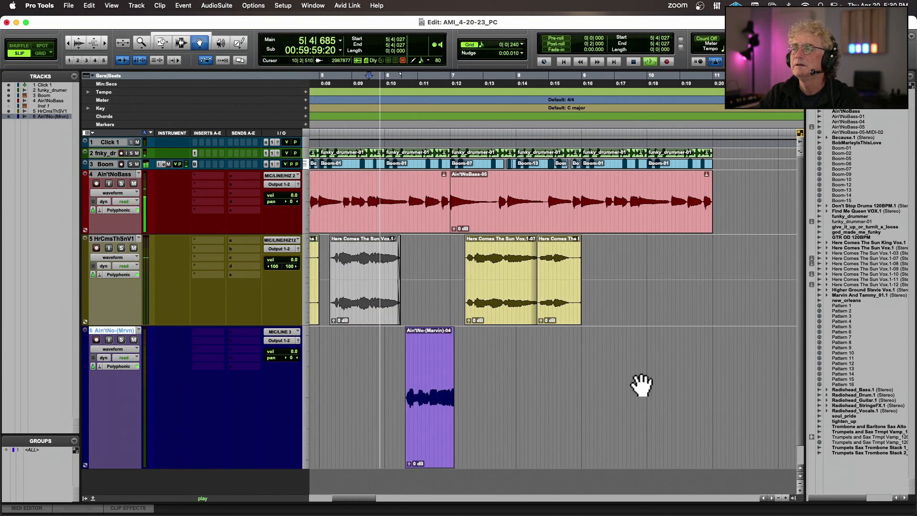
left_click(474, 293)
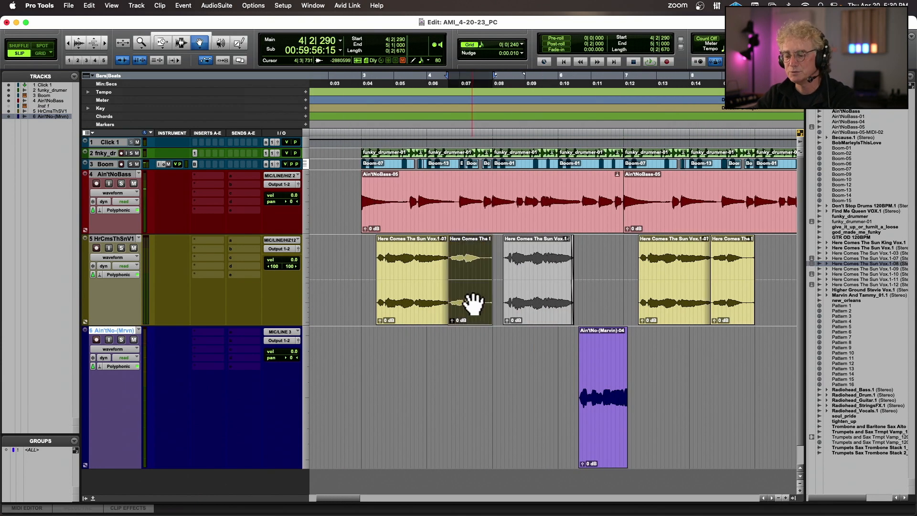
key("Delete")
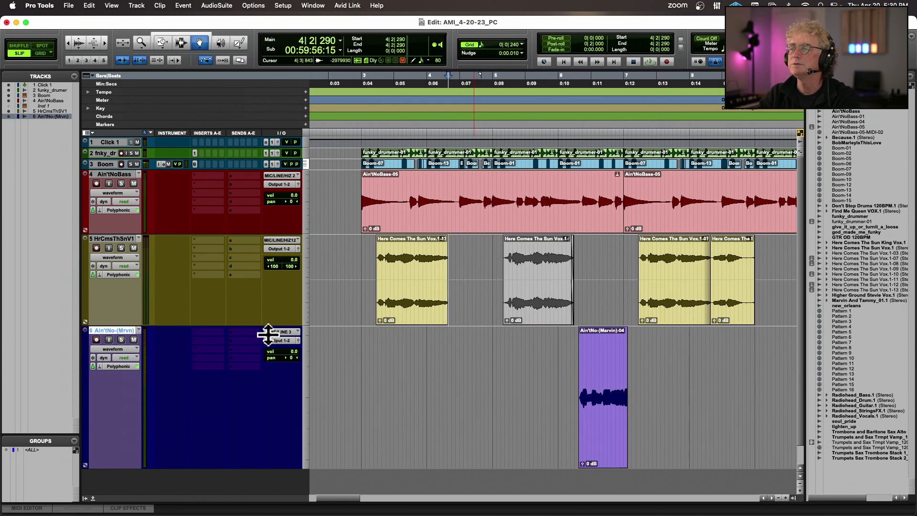
Insert two EQ3 1-Band plug-ins on the Ain'tNo vocal track and set the first to High-Pass at 444.1 Hz
left_click(199, 331)
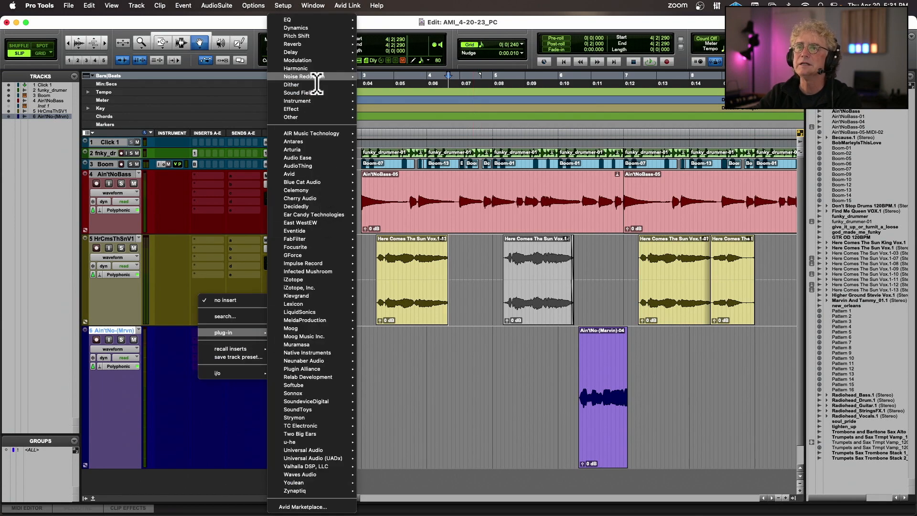
mouse_move(311, 33)
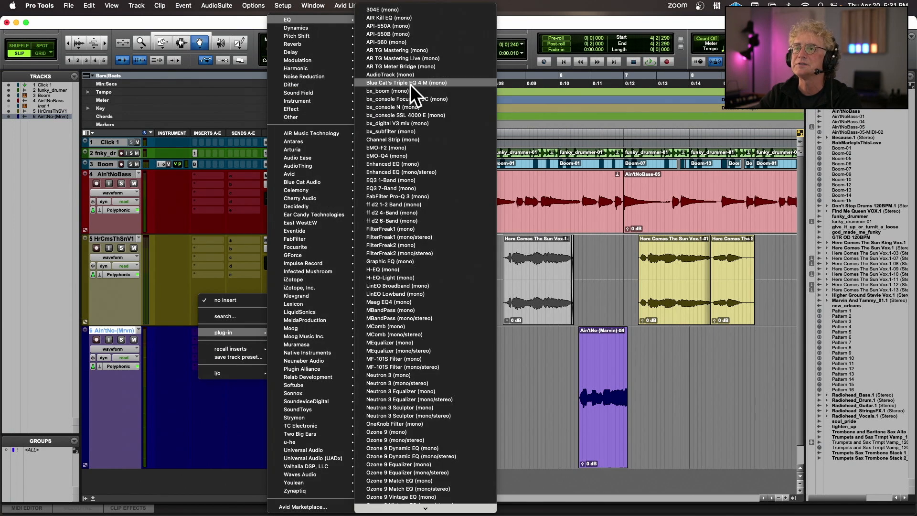
left_click(412, 180)
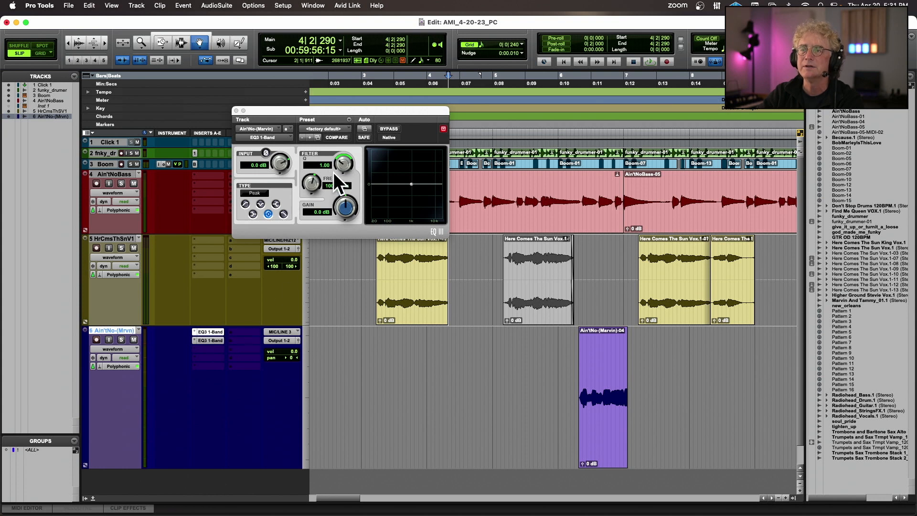
left_click(245, 204)
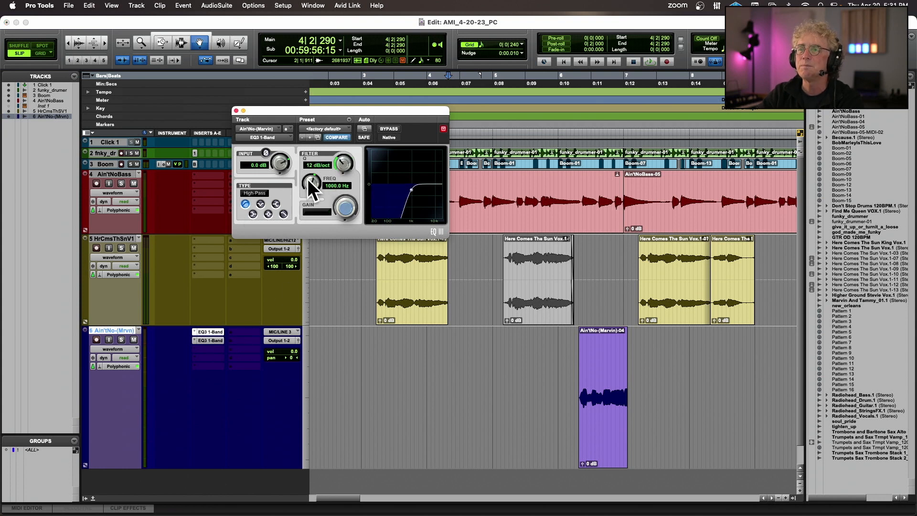
left_click_drag(308, 180, 305, 198)
Set the second EQ3 1-Band to Low Pass at 2.63 kHz and play the soloed Ain'tNo vocal track from 6|2|301
left_click(209, 340)
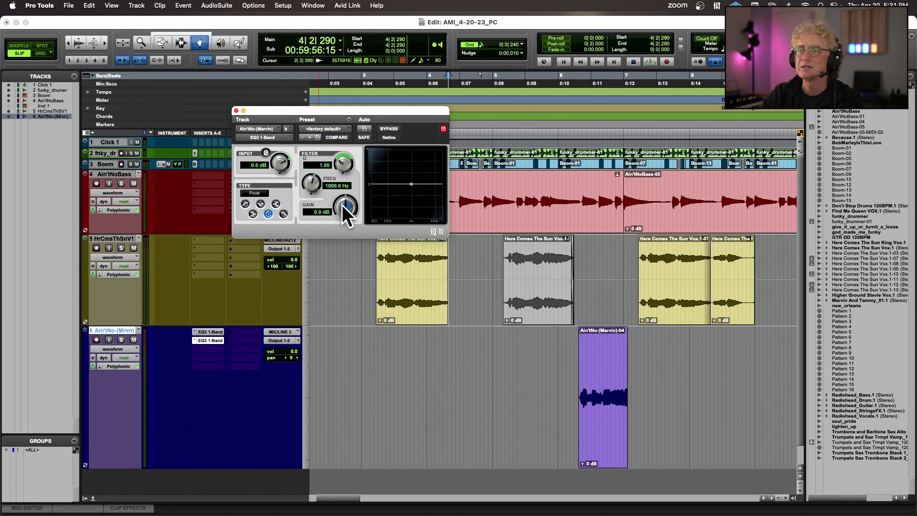
left_click(283, 214)
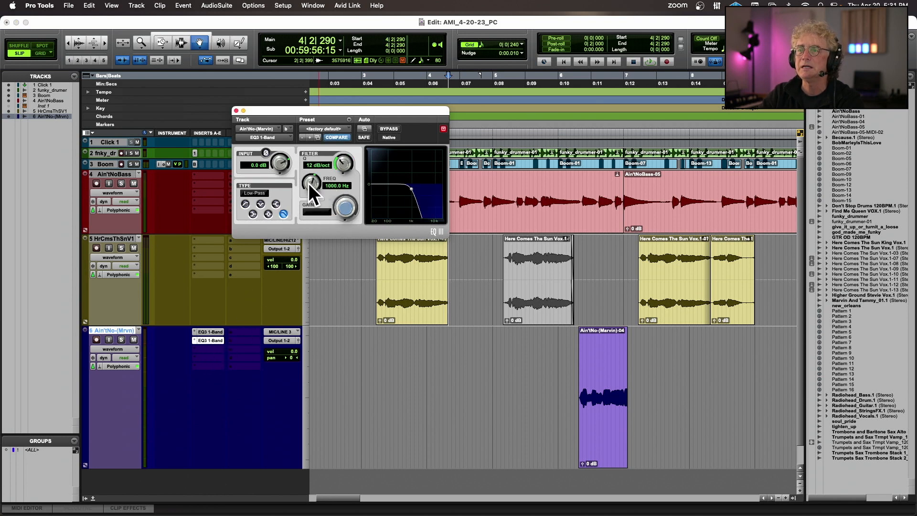
left_click_drag(308, 182, 313, 176)
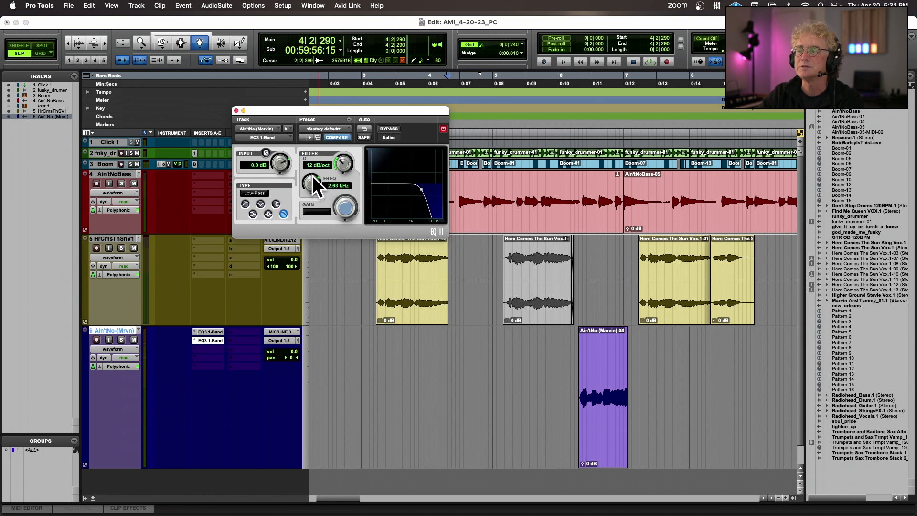
left_click(121, 339)
left_click(579, 125)
key("space")
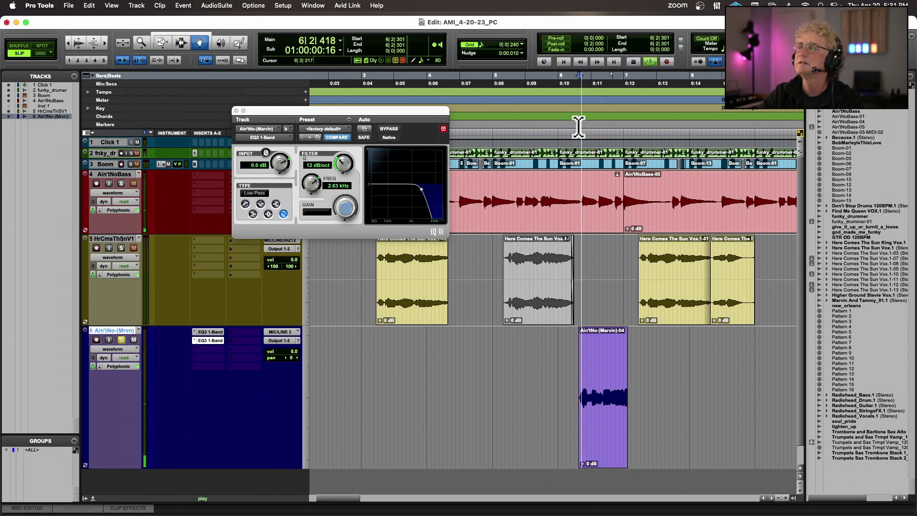
key("space")
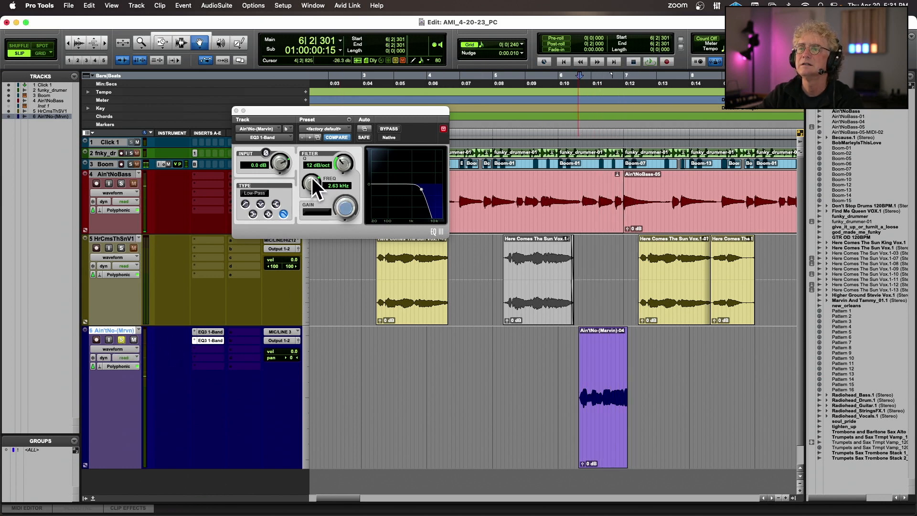
Lower the second EQ's low-pass frequency to 1.09 kHz and play the soloed vocal
left_click_drag(311, 178, 310, 189)
key("space")
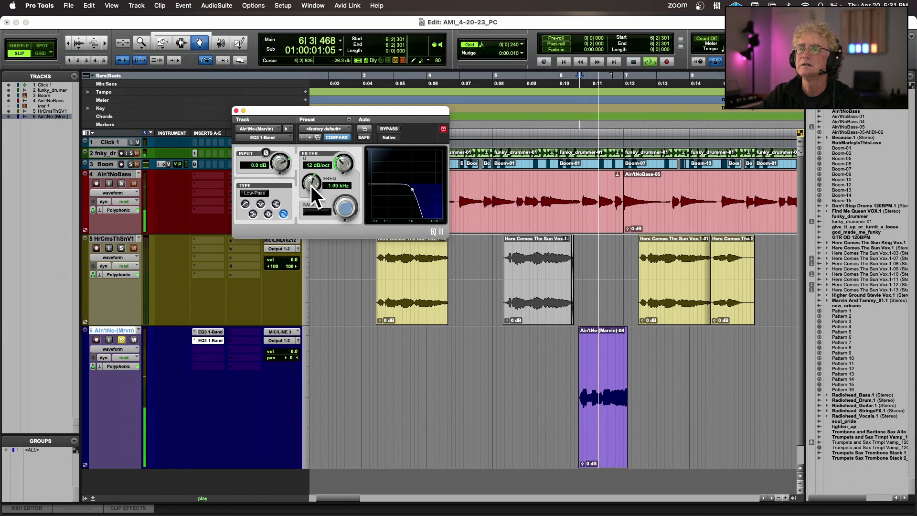
key("space")
Lower the first EQ's high-pass frequency to 354.8 Hz and play the soloed vocal
left_click(208, 332)
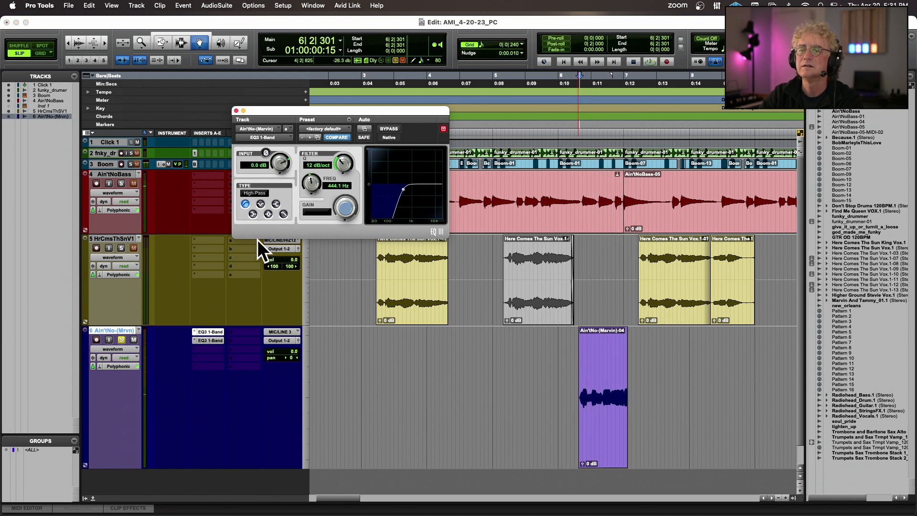
left_click_drag(311, 181, 309, 184)
key("space")
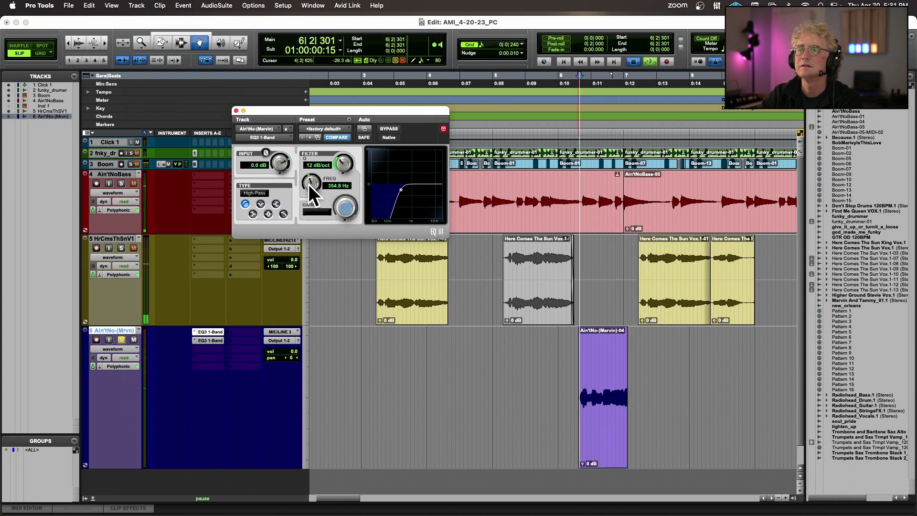
key("space")
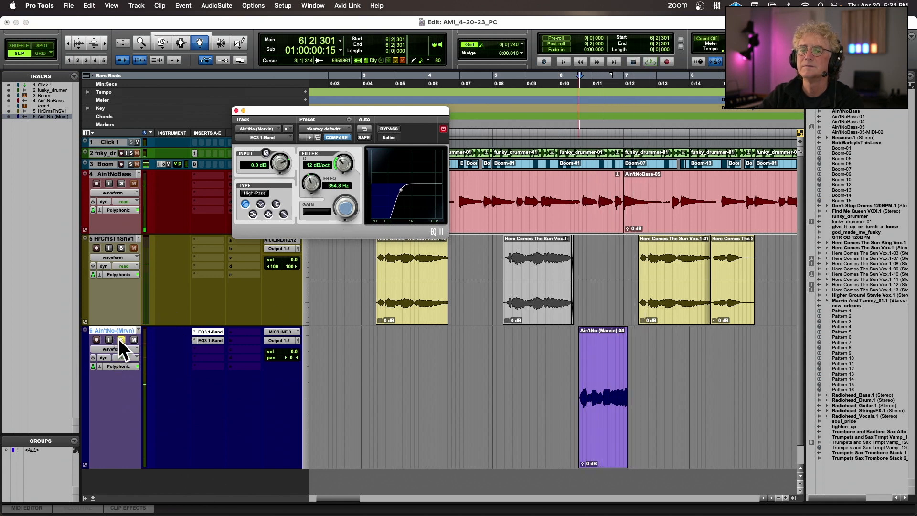
Unsolo the Ain'tNo vocal track, play it within the full mix from 6|2|301, and close the EQ window
left_click(120, 339)
key("space")
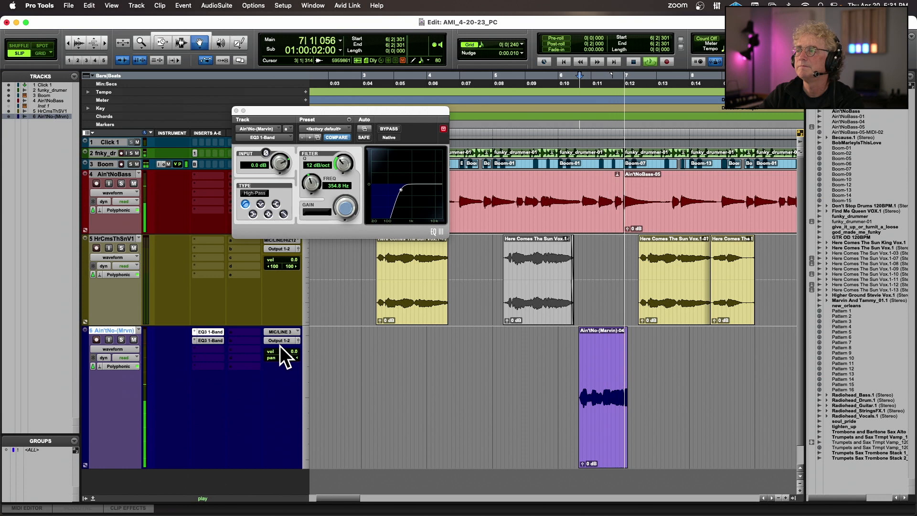
key("space")
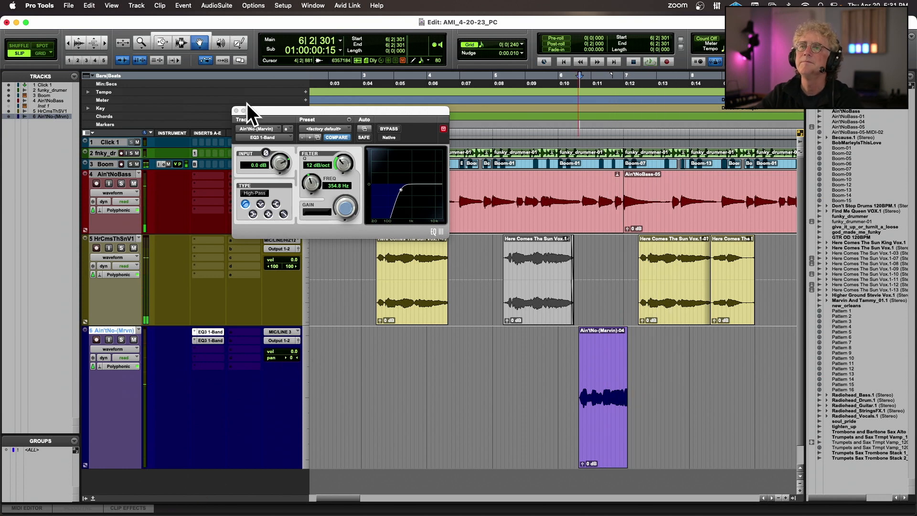
left_click(236, 111)
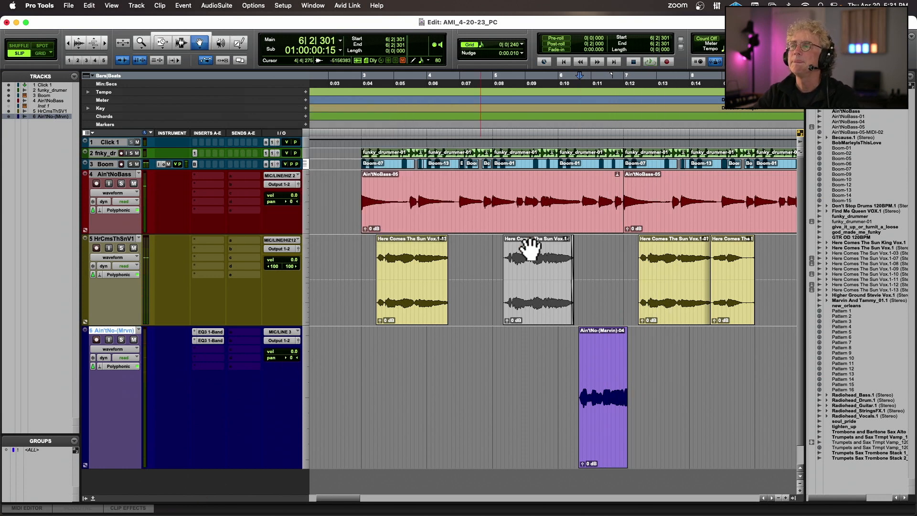
Select the Here Comes The Sun clip starting at 8|2|290 and audition it
left_click(736, 292)
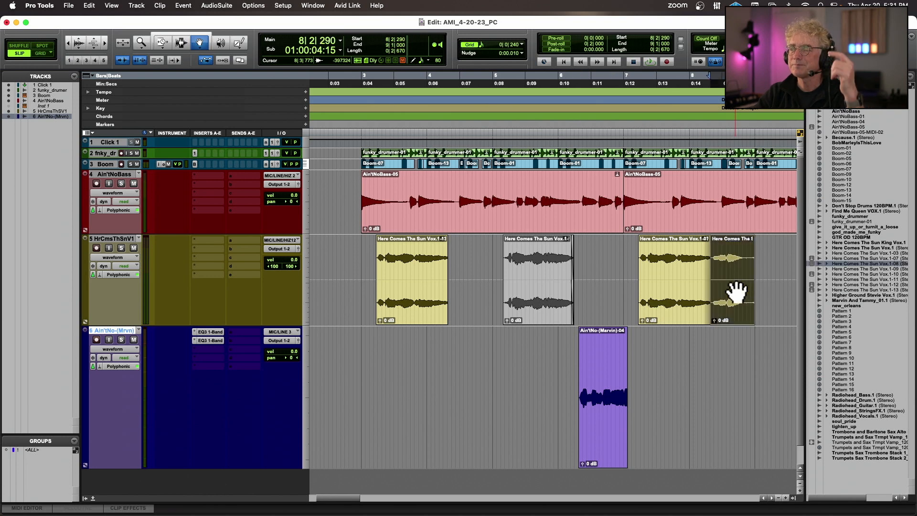
key("space")
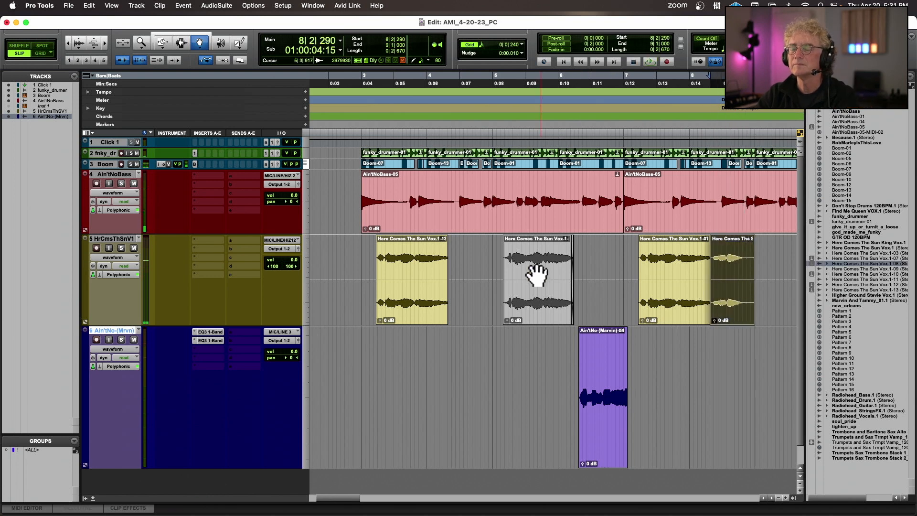
key("space")
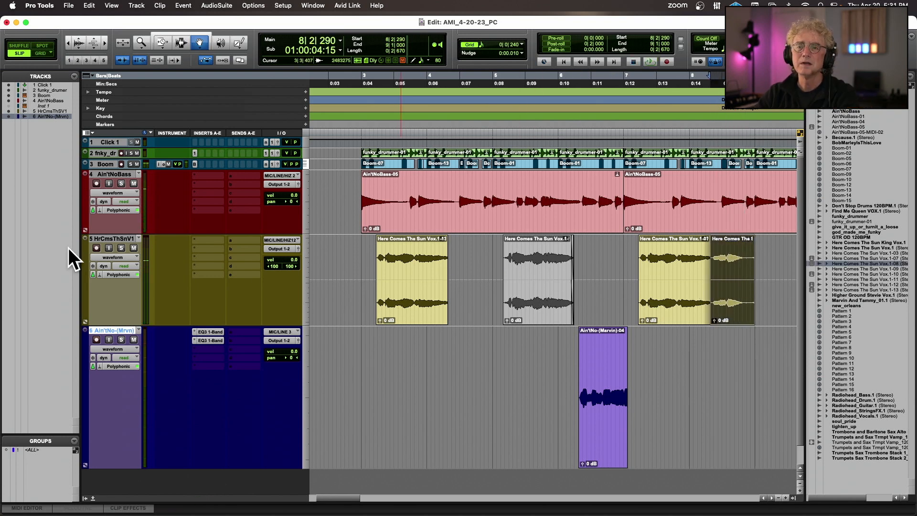
Create one new Mini Grand track from the Avid AIR Instruments Bundle track presets
scroll(124, 334, "down", 2)
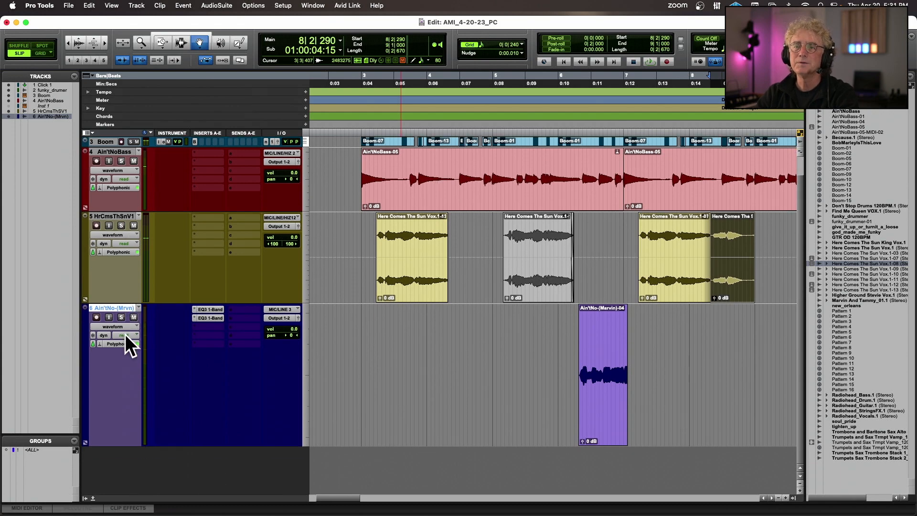
scroll(125, 333, "up", 2)
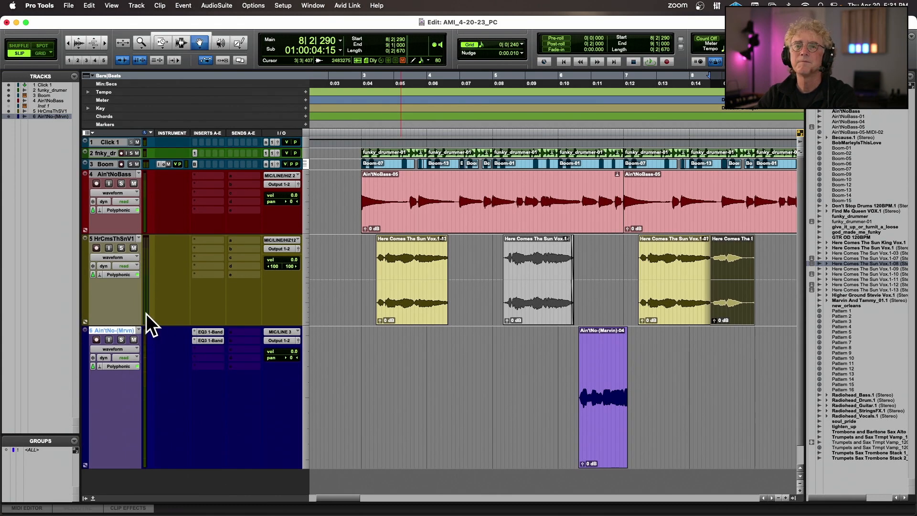
key("super+shift+n")
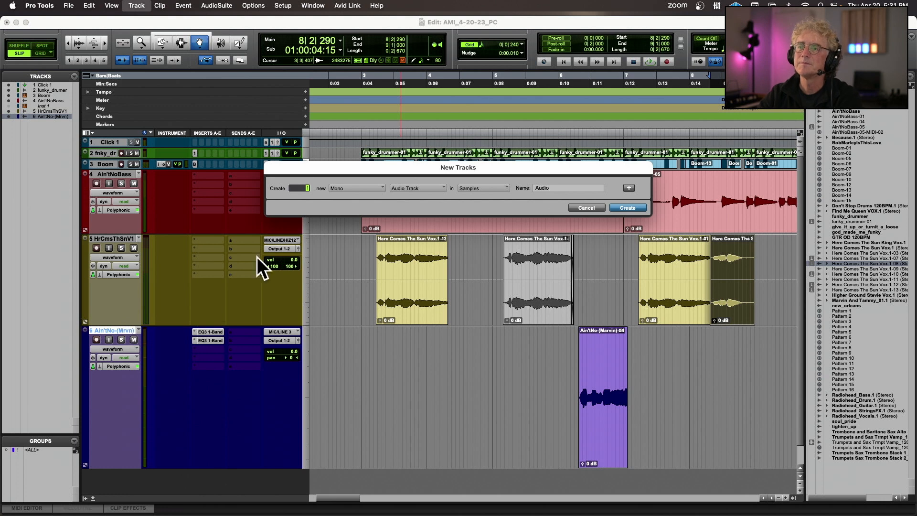
left_click(353, 187)
left_click(352, 196)
left_click(427, 186)
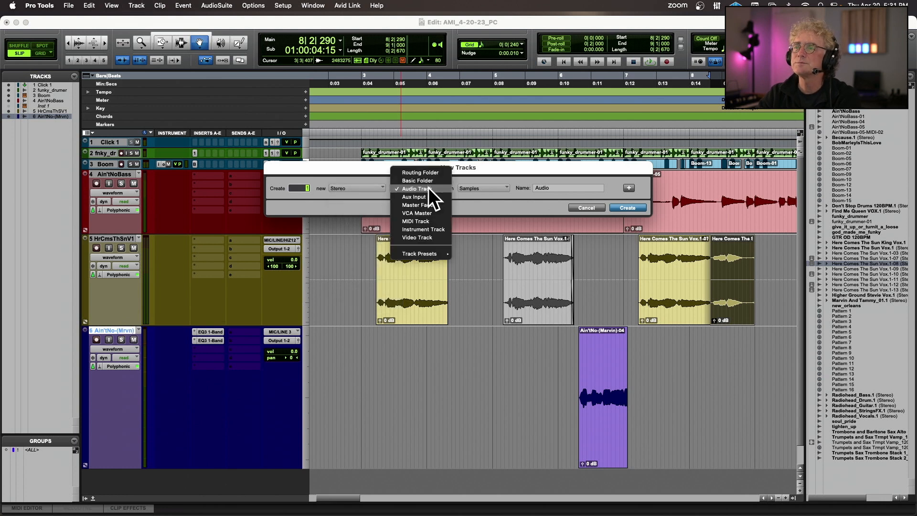
mouse_move(427, 251)
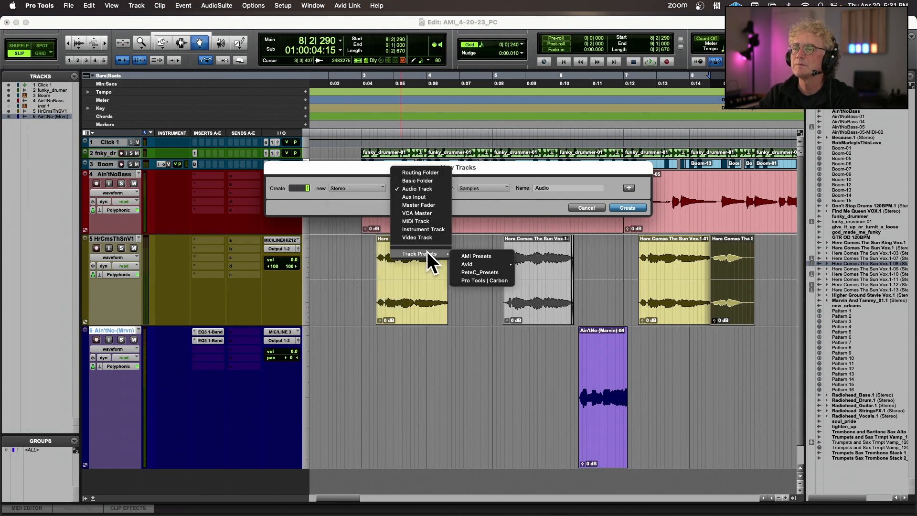
mouse_move(506, 264)
mouse_move(554, 266)
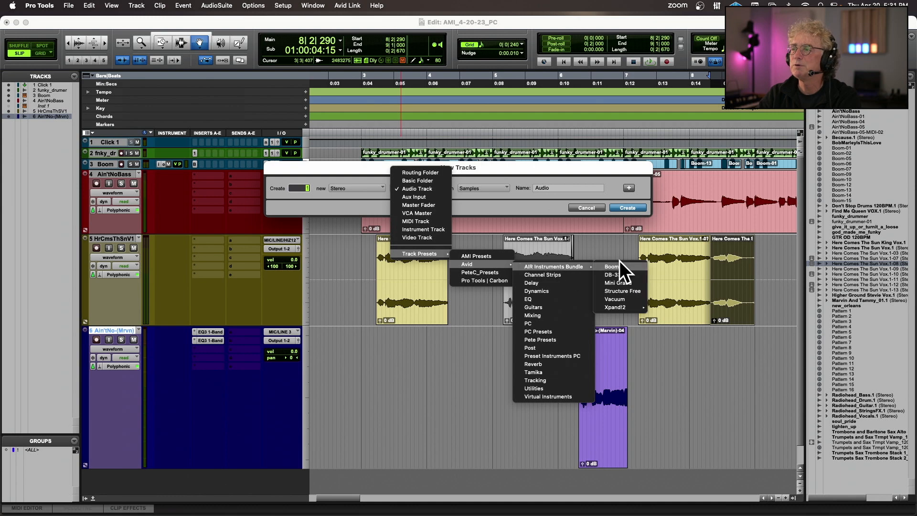
left_click(636, 283)
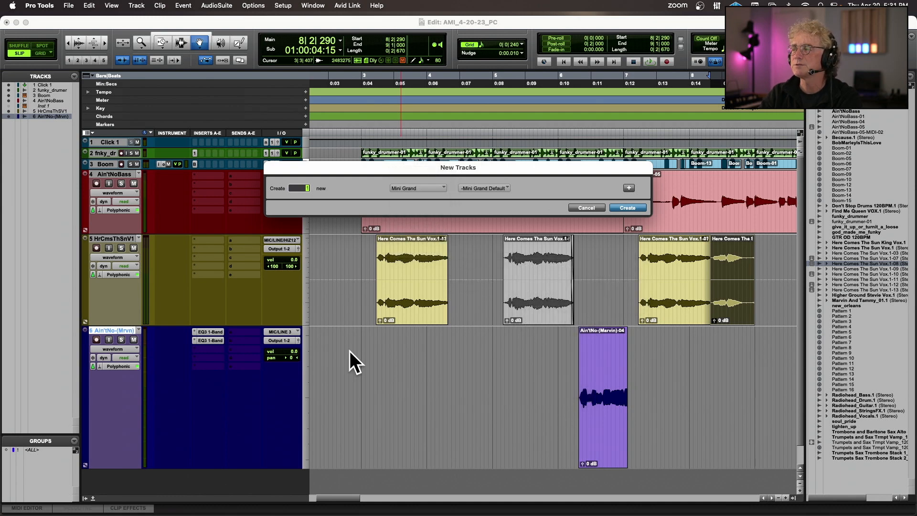
left_click(626, 208)
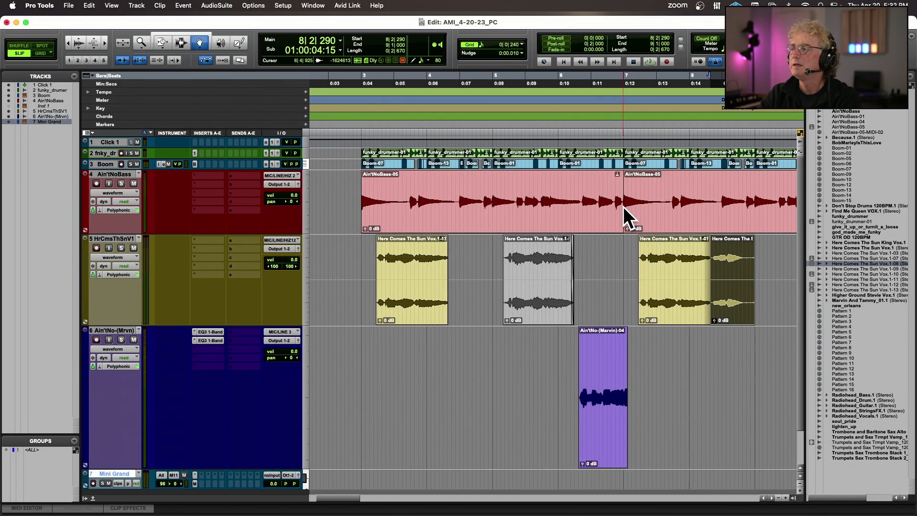
Move the Mini Grand track directly below the Here Comes The Sun vocal track and increase its track height
left_click_drag(124, 471, 155, 337)
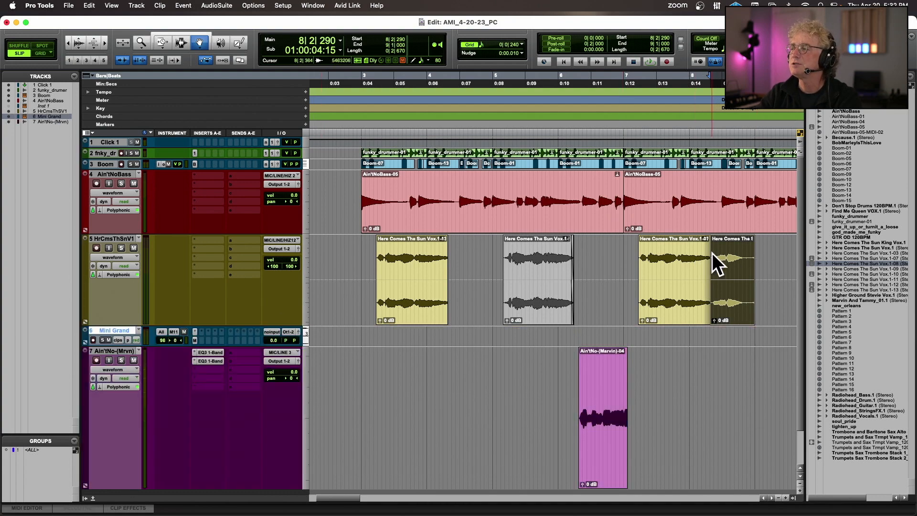
key("super+bracketright")
key("super+bracketright")
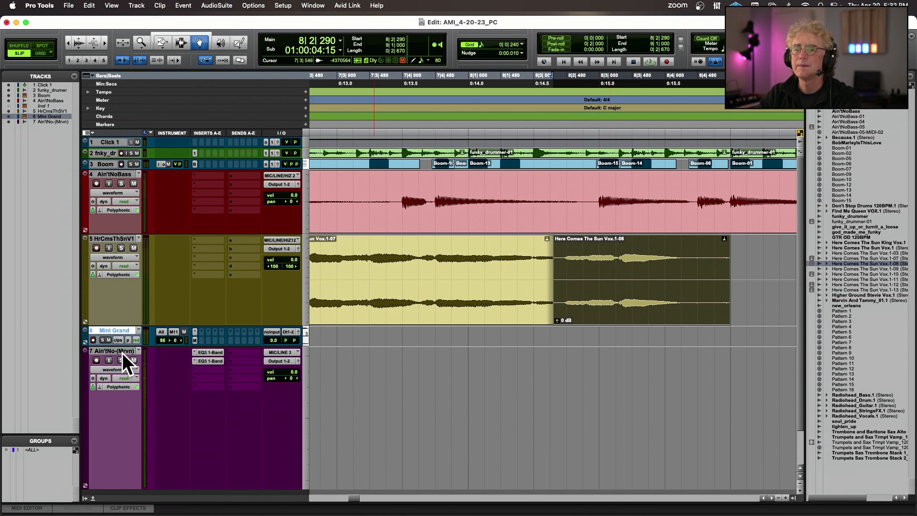
left_click_drag(121, 345, 121, 410)
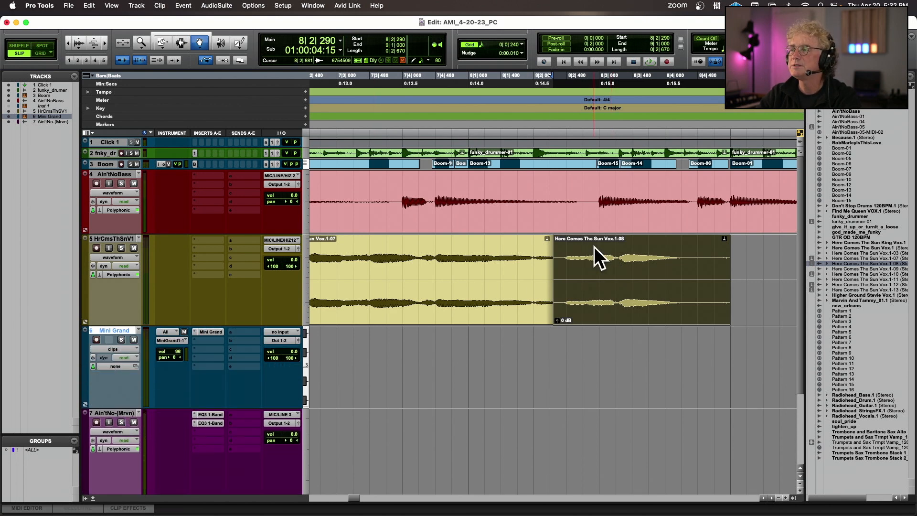
Convert the Here Comes The Sun Vox.1-08 clip to MIDI on the Mini Grand track using the Melodic conversion type with Consolidate Clips enabled
left_click(594, 249)
left_click_drag(594, 257, 593, 344)
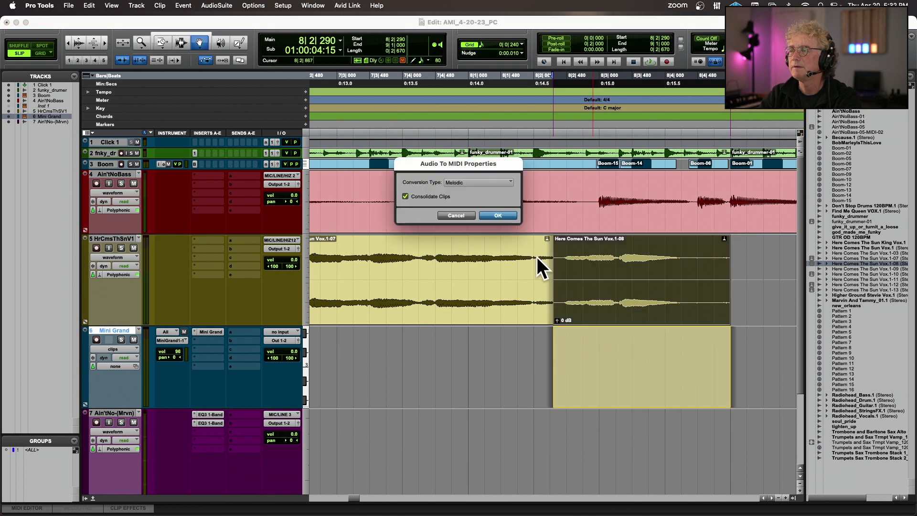
left_click(492, 215)
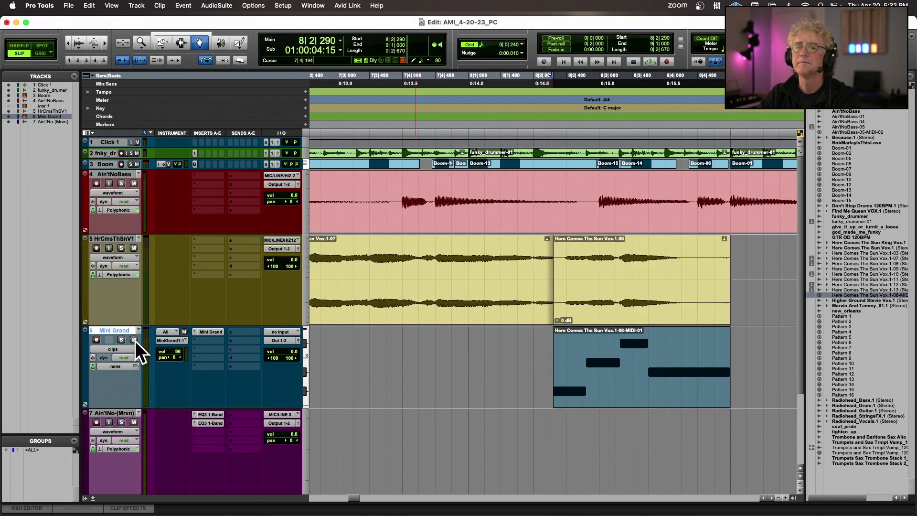
Solo the Mini Grand track and audition the converted MIDI phrase
left_click(122, 339)
key("space")
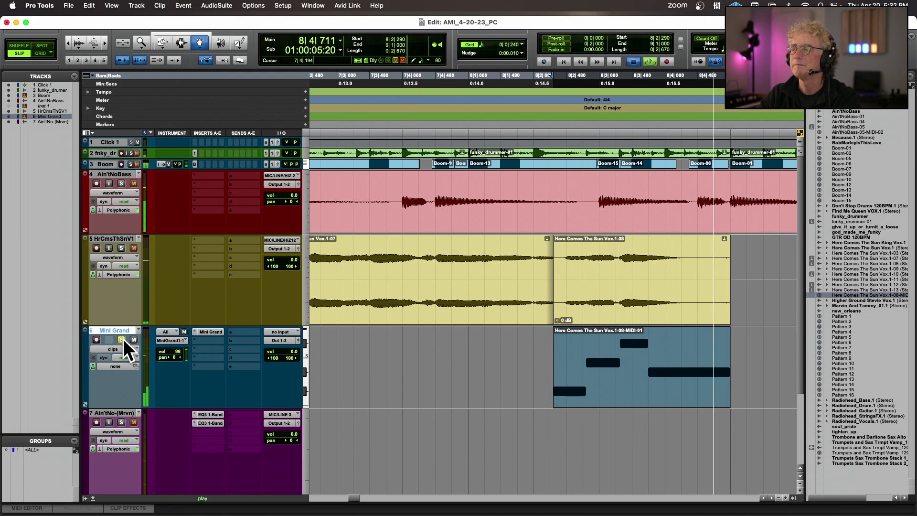
key("space")
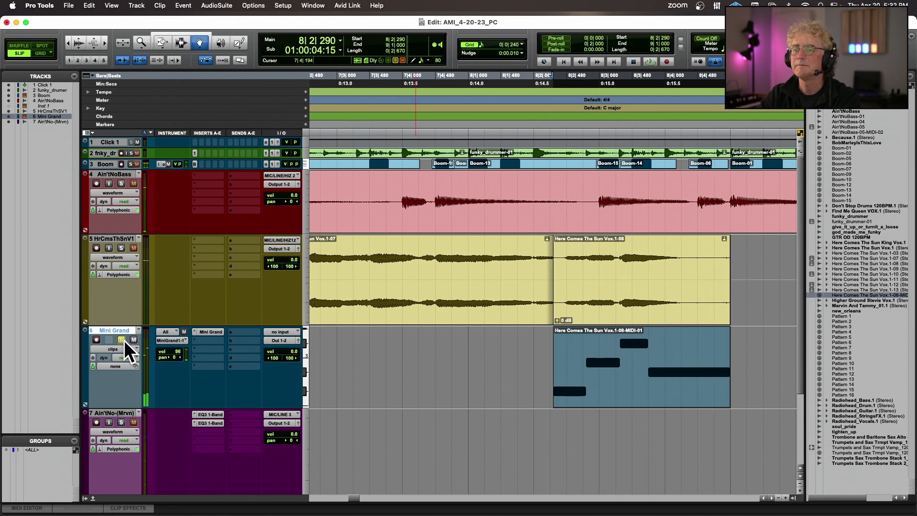
Unsolo the Mini Grand track, solo the Here Comes The Sun vocal track and play the same phrase for comparison
left_click(122, 340)
left_click(121, 248)
key("space")
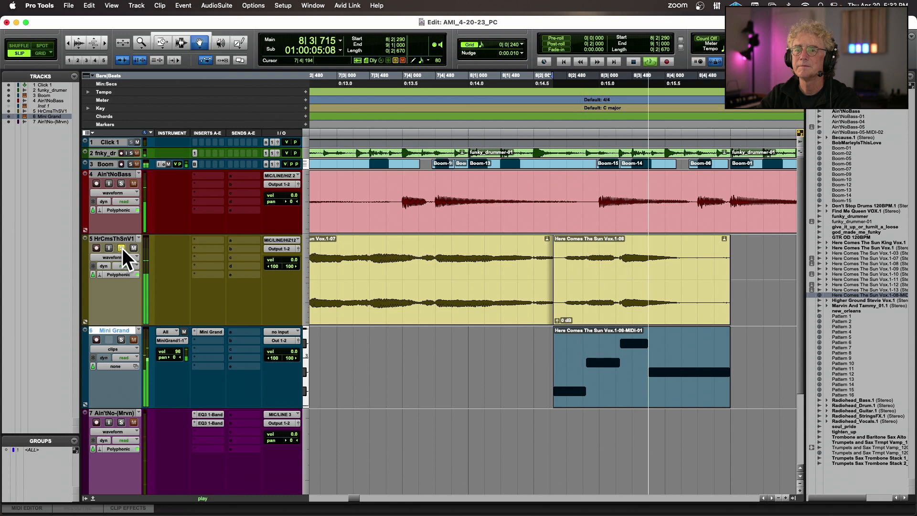
key("space")
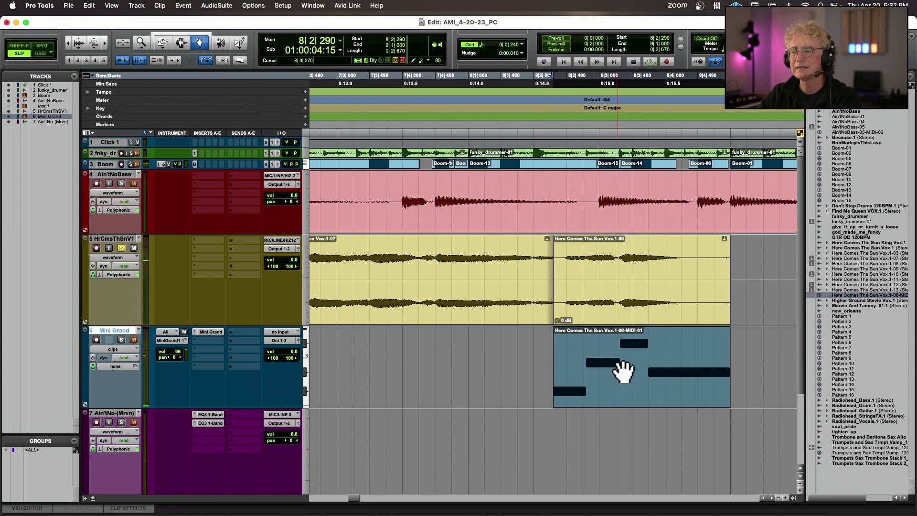
Delete the converted MIDI clip from the Mini Grand track and reselect the Here Comes The Sun Vox.1-08 clip
key("Delete")
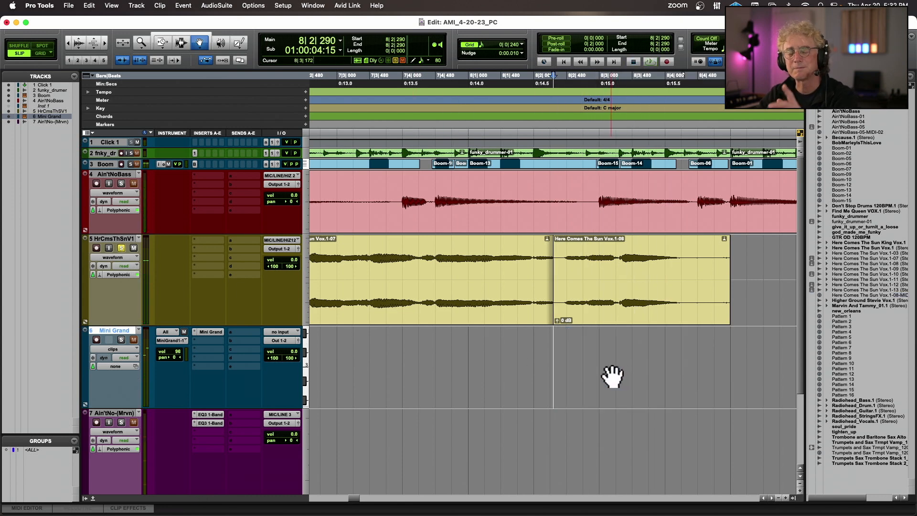
left_click(595, 298)
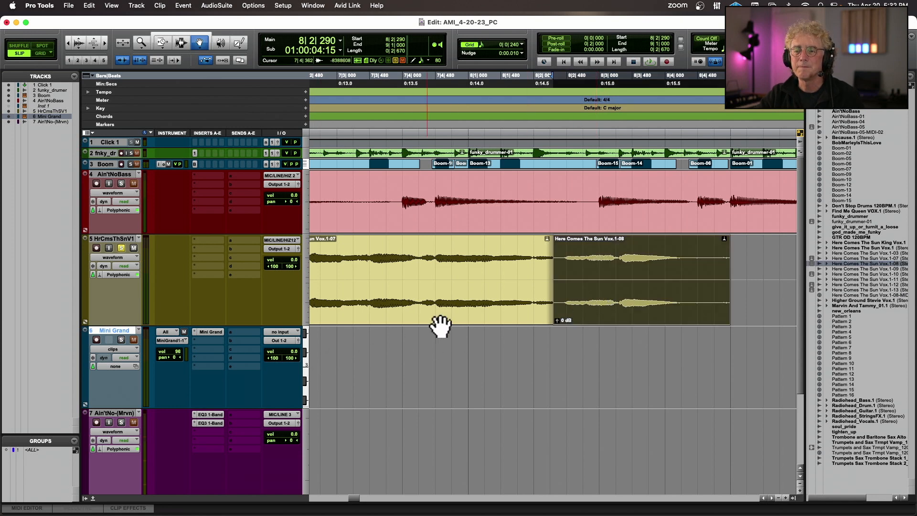
left_click(99, 273)
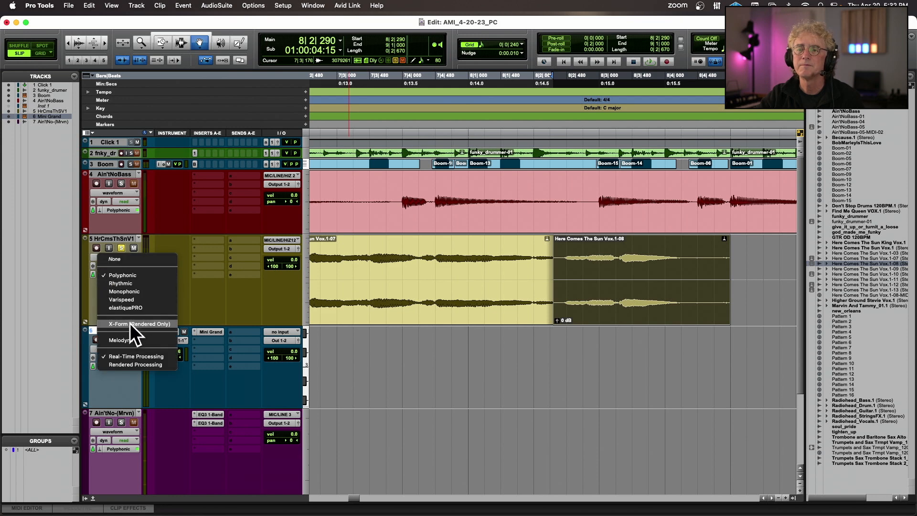
left_click(605, 278)
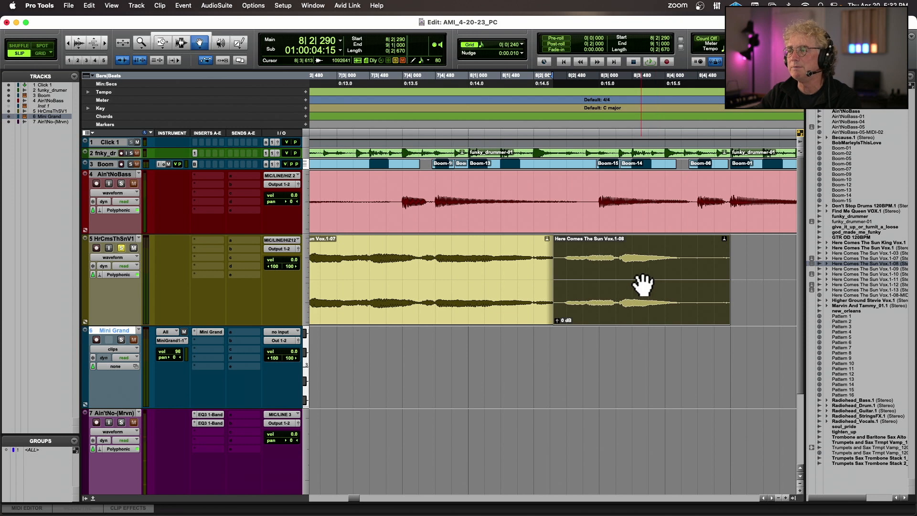
Record-enable and solo the Mini Grand track alongside the vocal, and play the selected Vox.1-08 phrase twice
left_click(120, 340)
key("space")
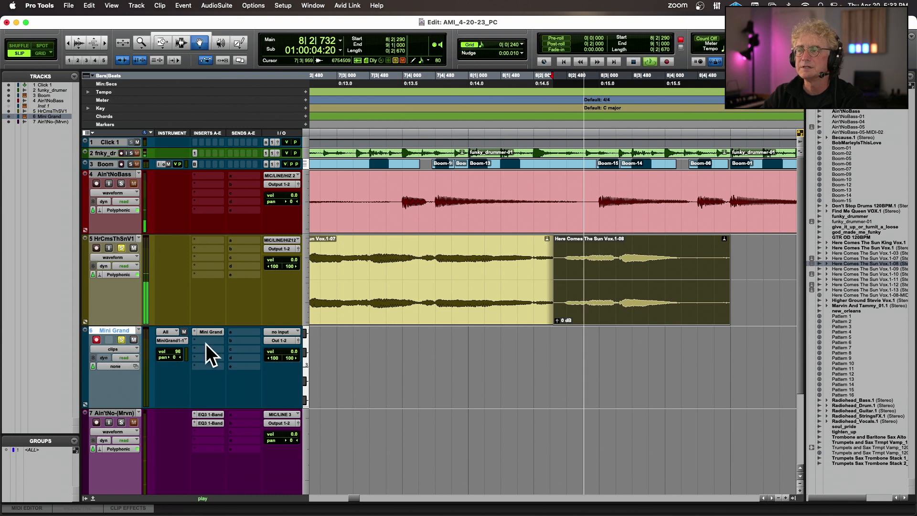
key("space")
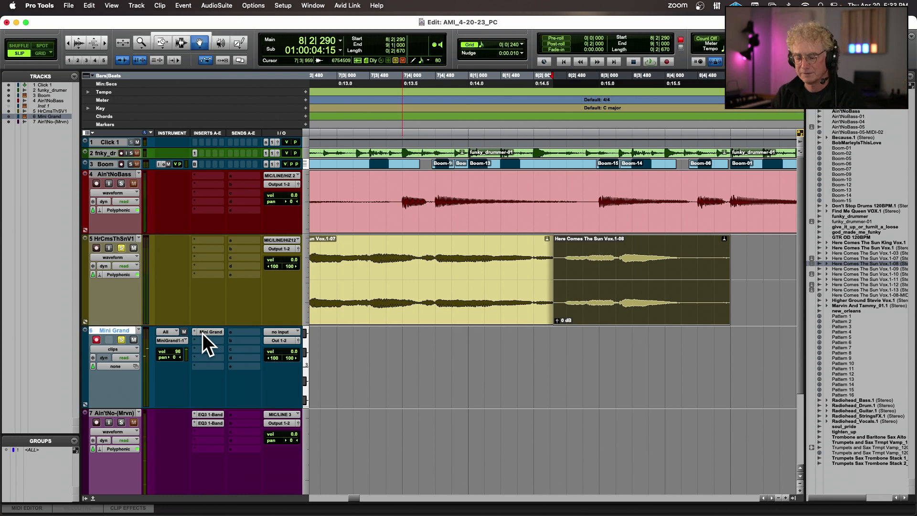
key("space")
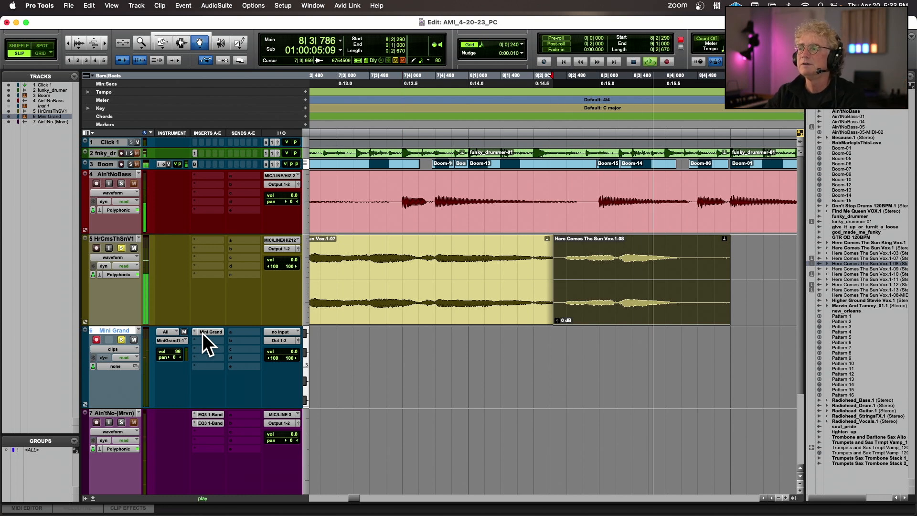
key("space")
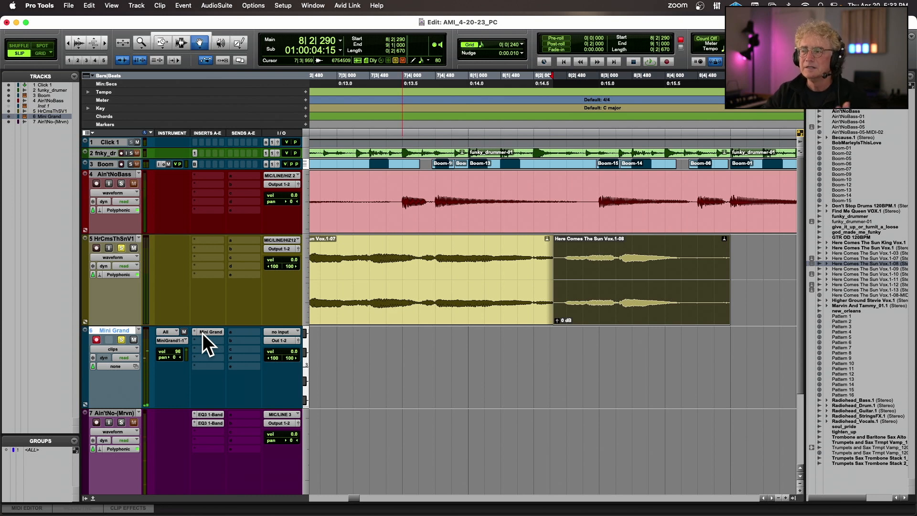
Make two duplicates of the Here Comes The Sun vocal track with all its data, inserted directly after the original
right_click(116, 237)
mouse_move(193, 323)
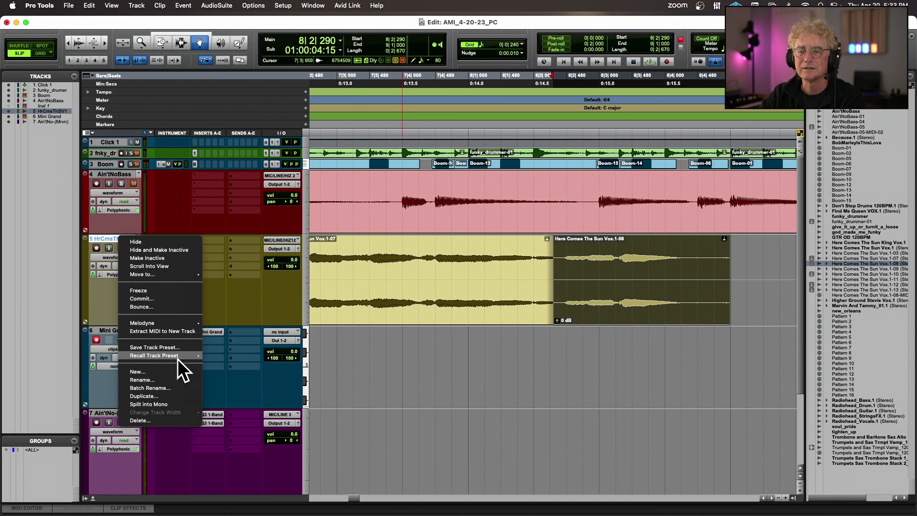
left_click(144, 396)
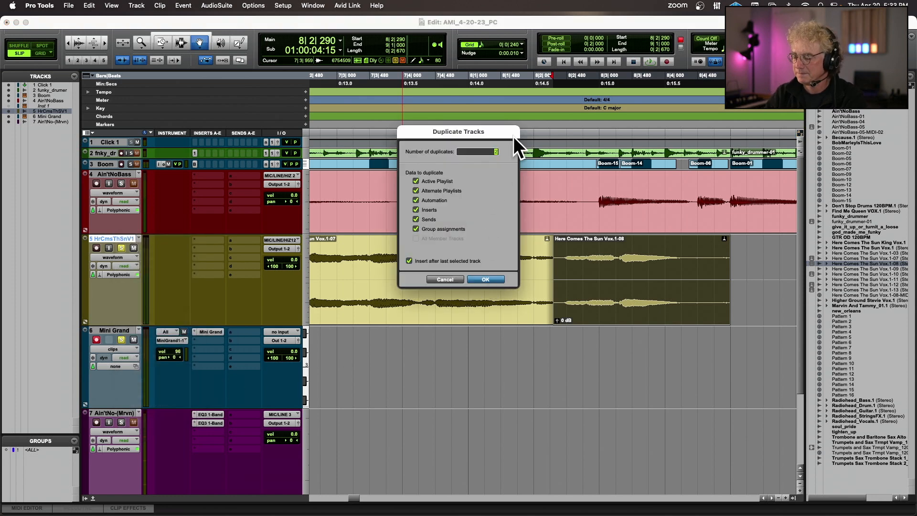
key("Return")
Delete the Here Comes The Sun Vox.1-07 clips starting at 7|1|866 from both duplicate tracks
key("super+bracketleft")
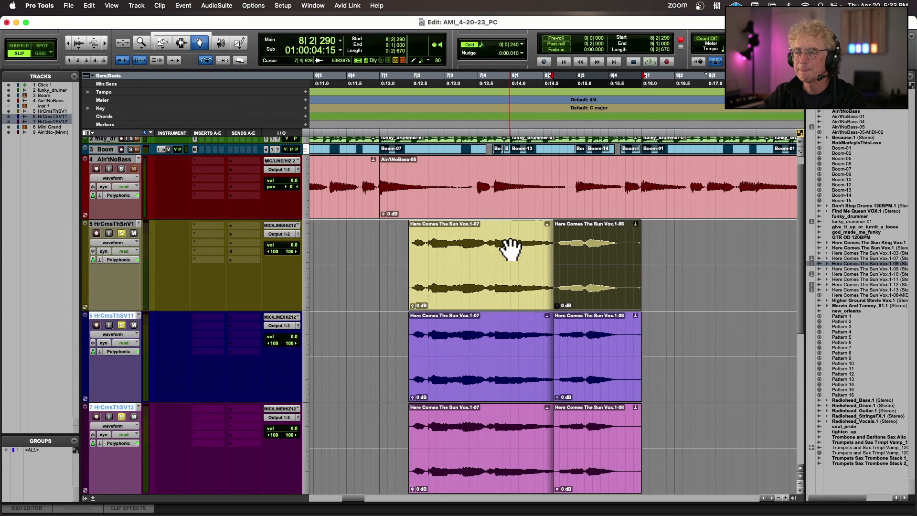
left_click(474, 364)
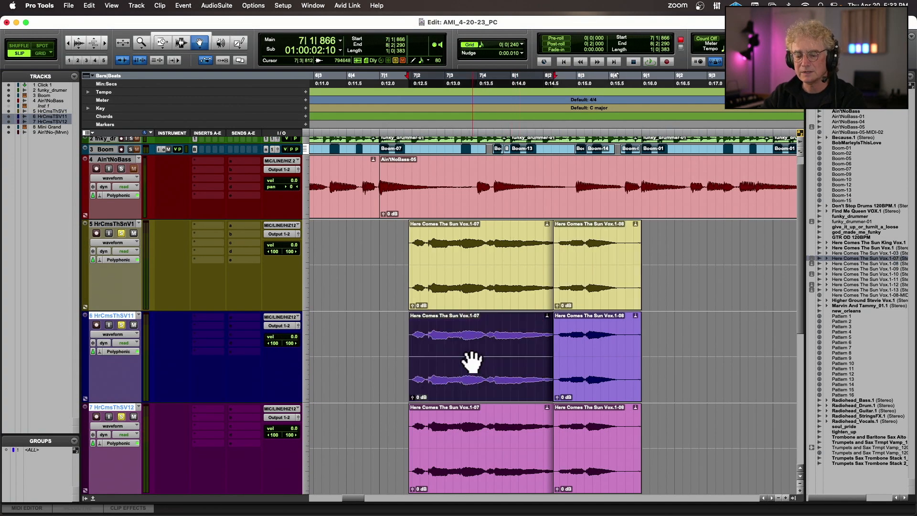
key("super+bracketleft")
left_click(518, 425, "shift")
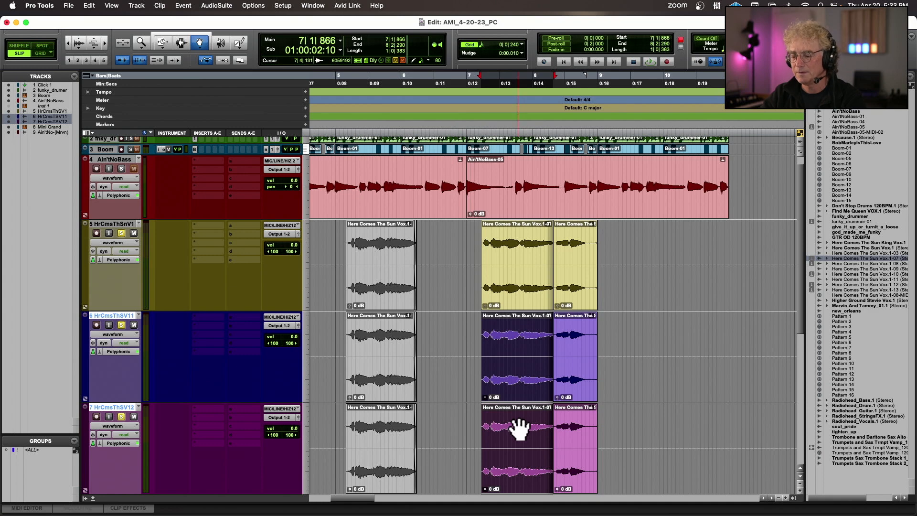
key("Delete")
Delete the Here Comes The Sun Vox.1-13 clips starting at 3|1|866 from both duplicate tracks
scroll(526, 420, "left", 5)
left_click(490, 363)
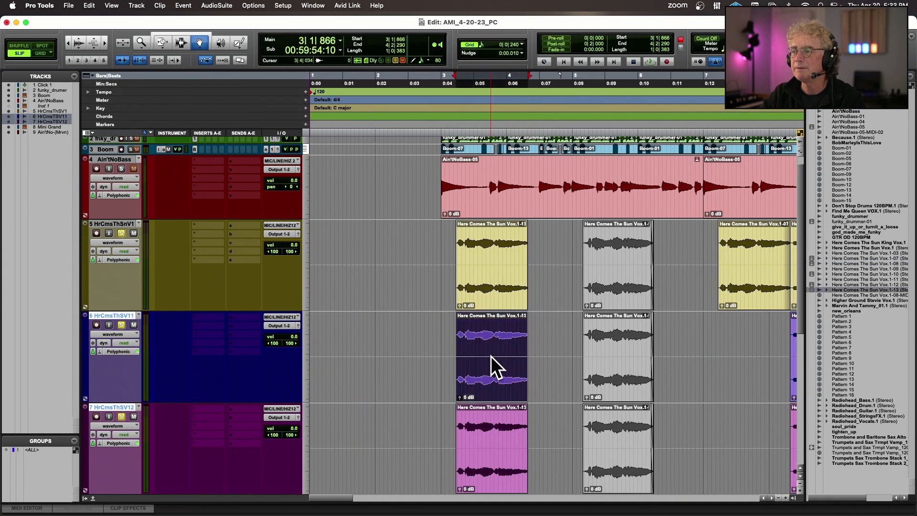
left_click(500, 444, "shift")
key("Delete")
Unsolo the original vocal track and the second duplicate, leaving the first duplicate soloed, and activate the Selector tool at the Vox.1-08 clips
scroll(579, 410, "right", 5)
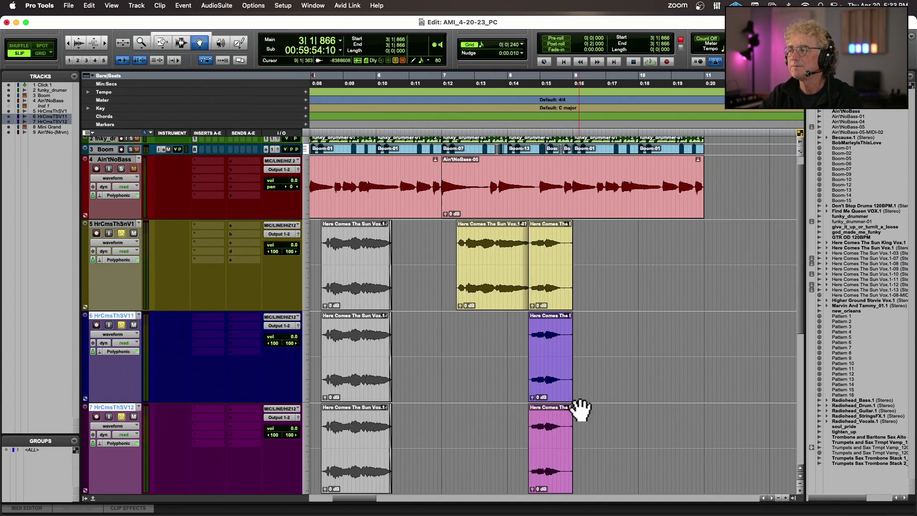
left_click(549, 342)
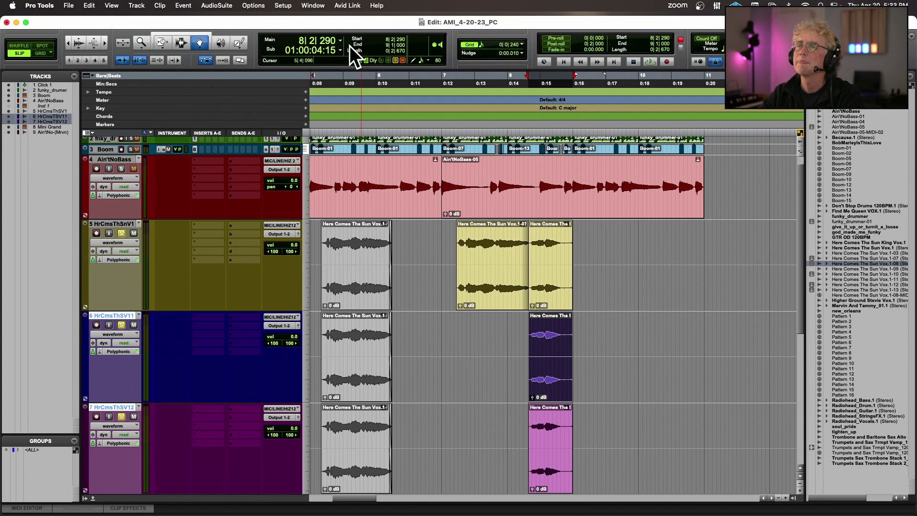
left_click(539, 425)
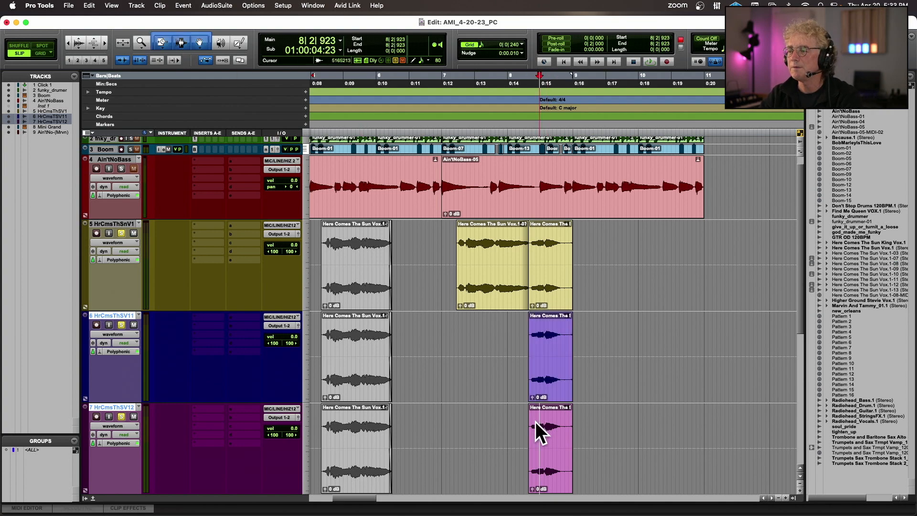
key("super+bracketright")
key("super+bracketright")
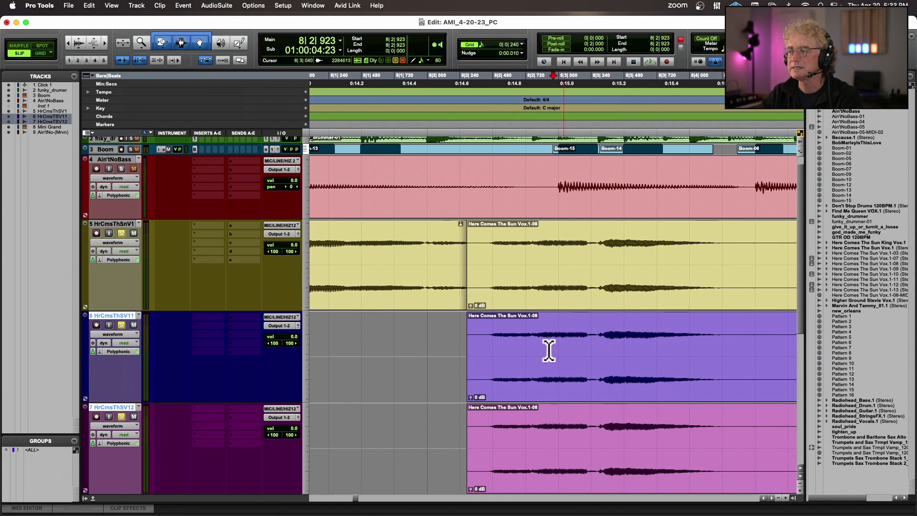
left_click(122, 233)
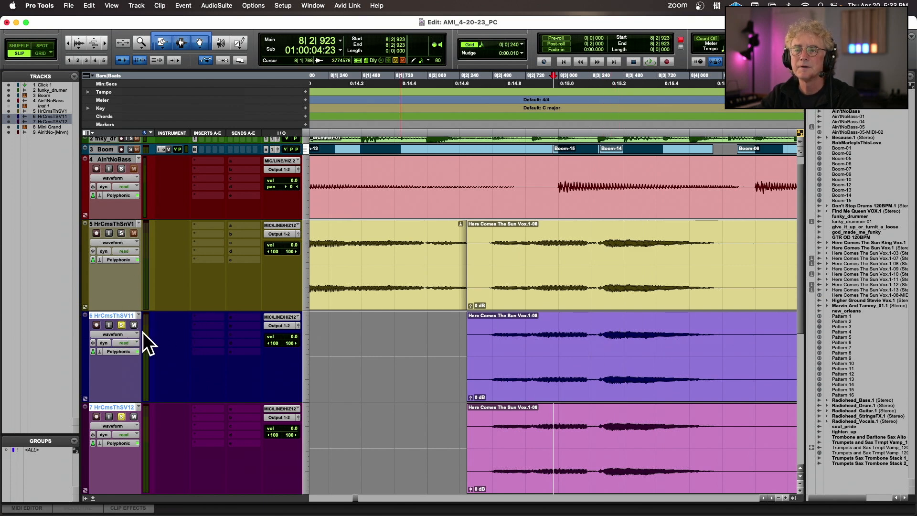
left_click(121, 414)
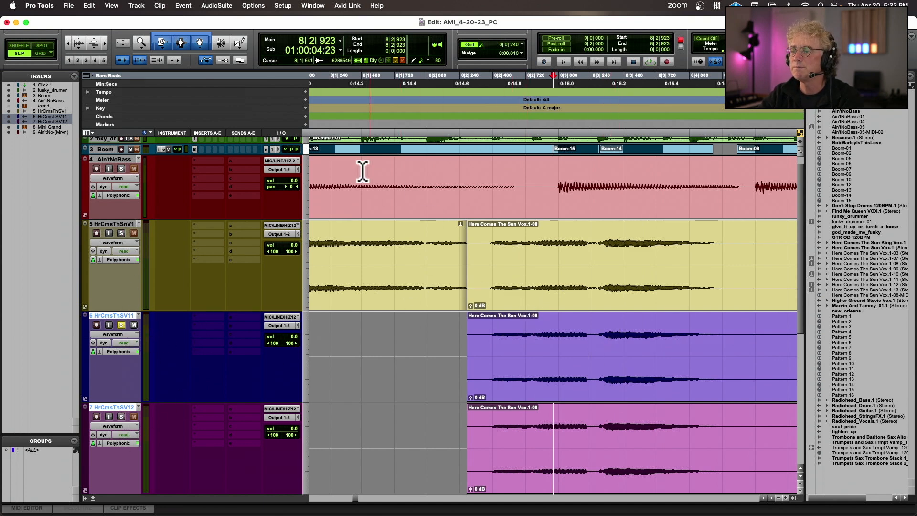
left_click(178, 36)
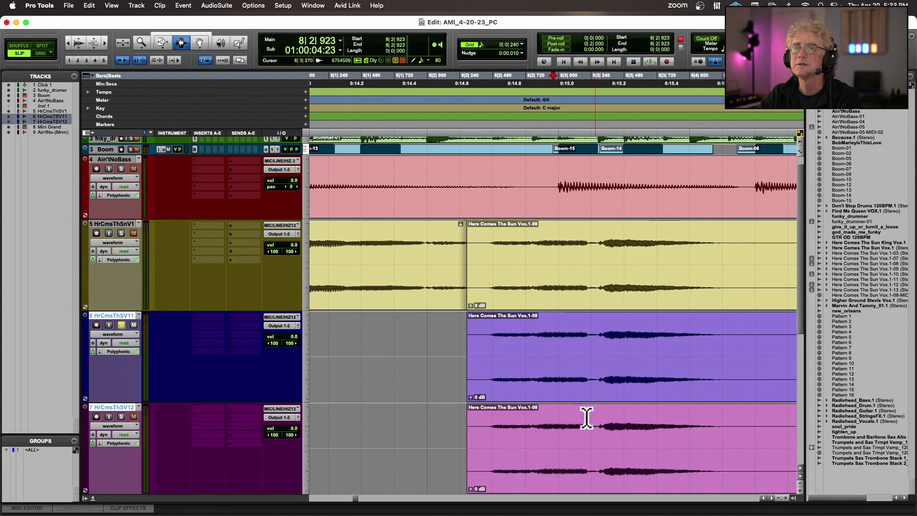
Separate the first duplicate track's Here Comes The Sun Vox.1-08 clip between the sung notes at 8|2|451, 8|2|755 and 8|3|284
left_click(492, 362)
key("space")
key("space")
left_click(488, 360)
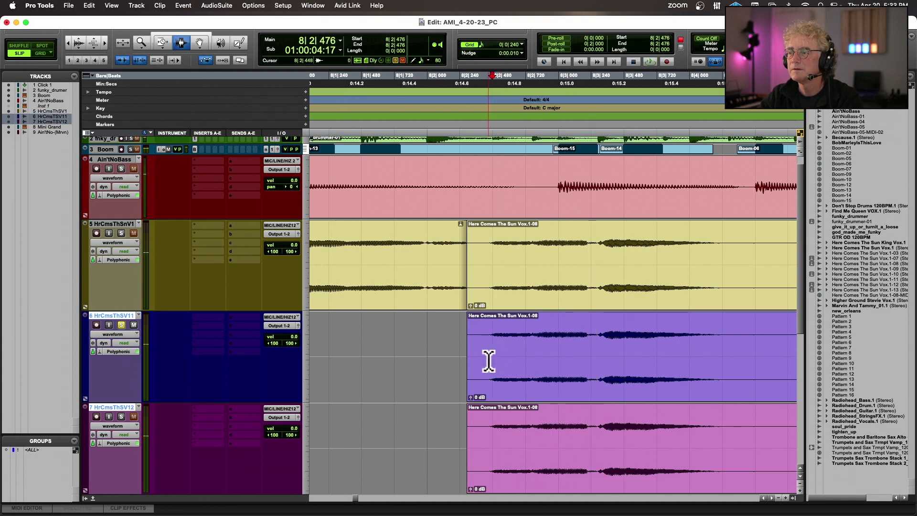
key("super+e")
left_click(529, 352)
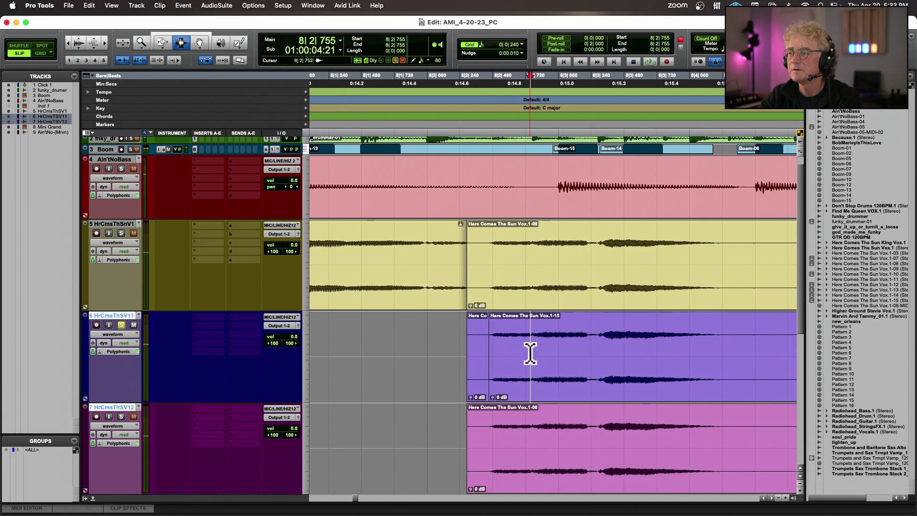
key("super+e")
left_click(530, 350, "ctrl+super")
left_click(532, 355)
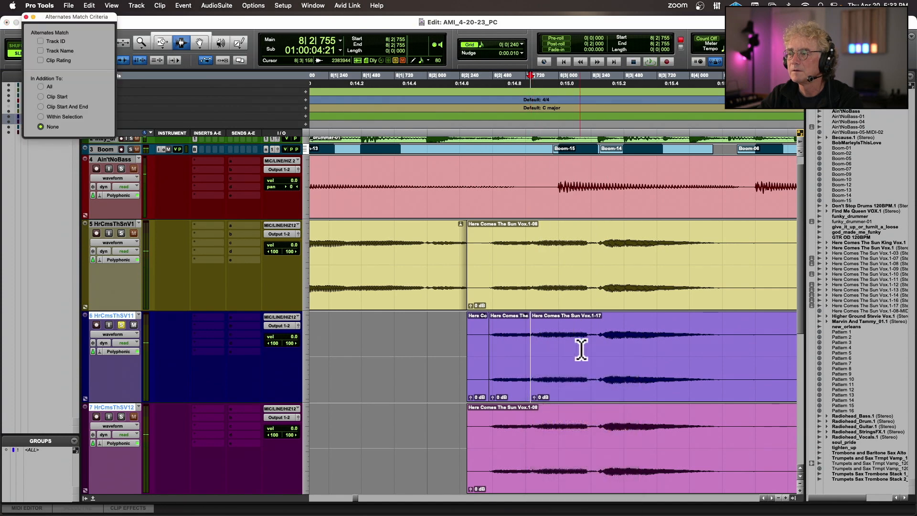
left_click(597, 352)
key("super+e")
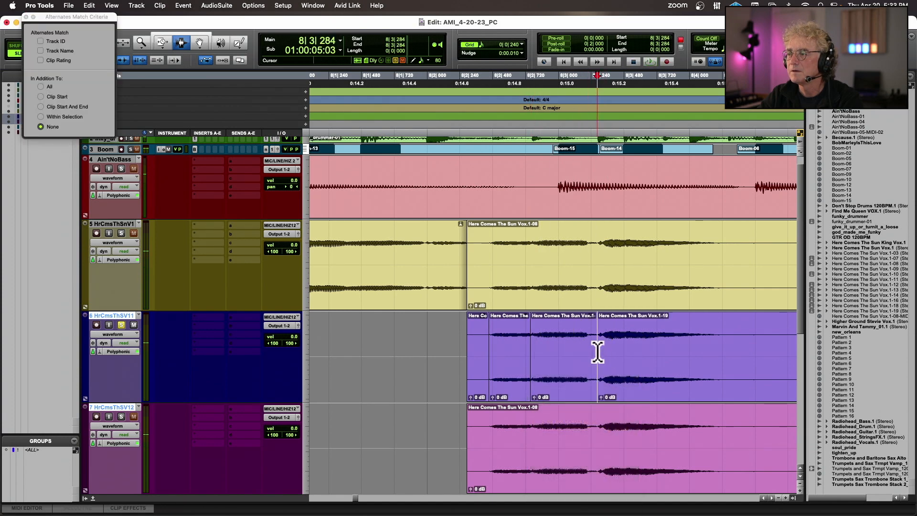
Separate the second duplicate track's Here Comes The Sun Vox.1-08 clip between the sung notes at 8|2|462, 8|2|776 and 8|3|277
left_click(490, 436)
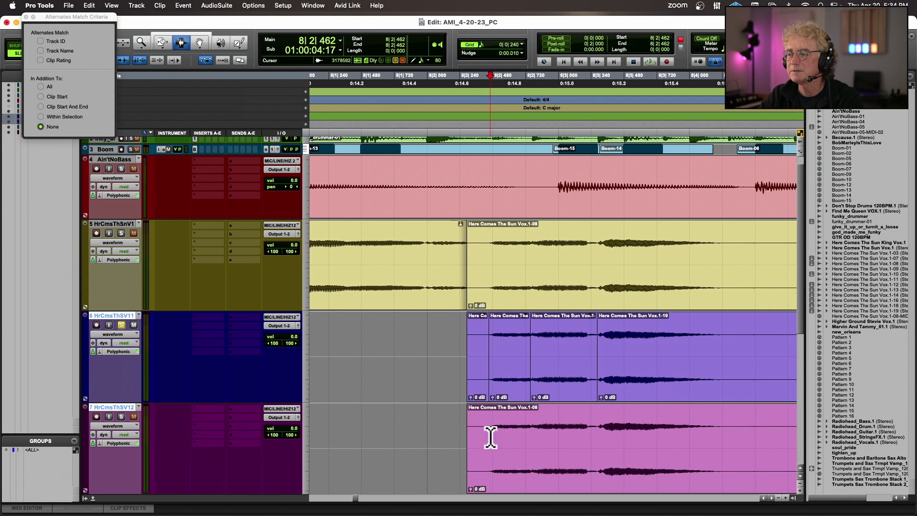
key("super+e")
left_click(533, 436)
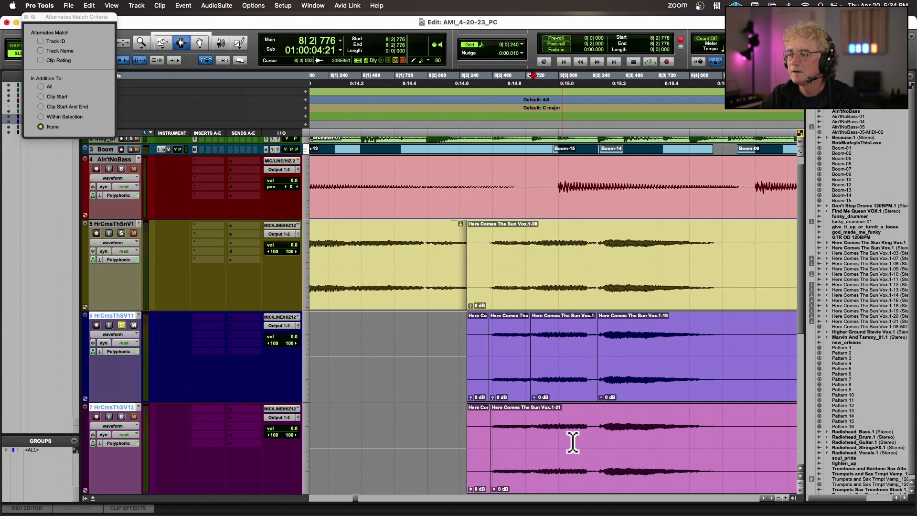
key("super+e")
left_click(594, 436)
left_click(596, 436)
key("super+e")
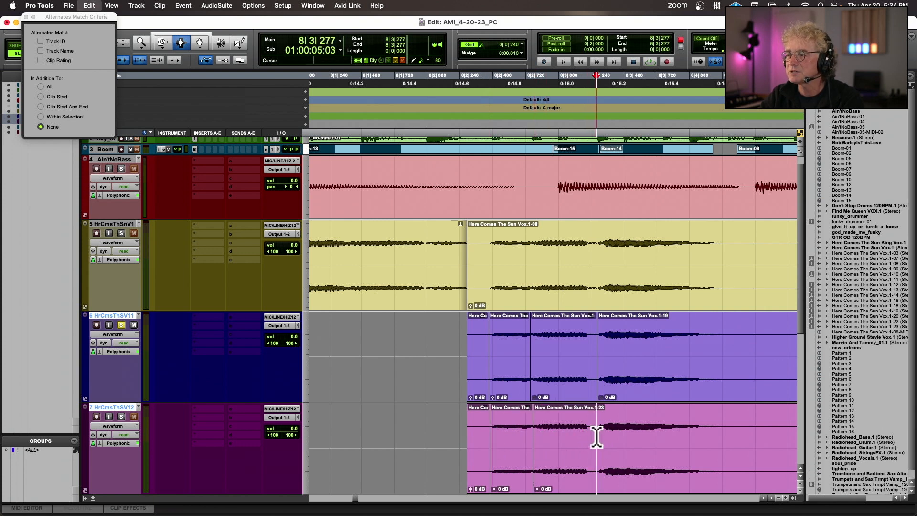
Audition the separated note clips on the first duplicate track, selecting and playing them individually
left_click(576, 359)
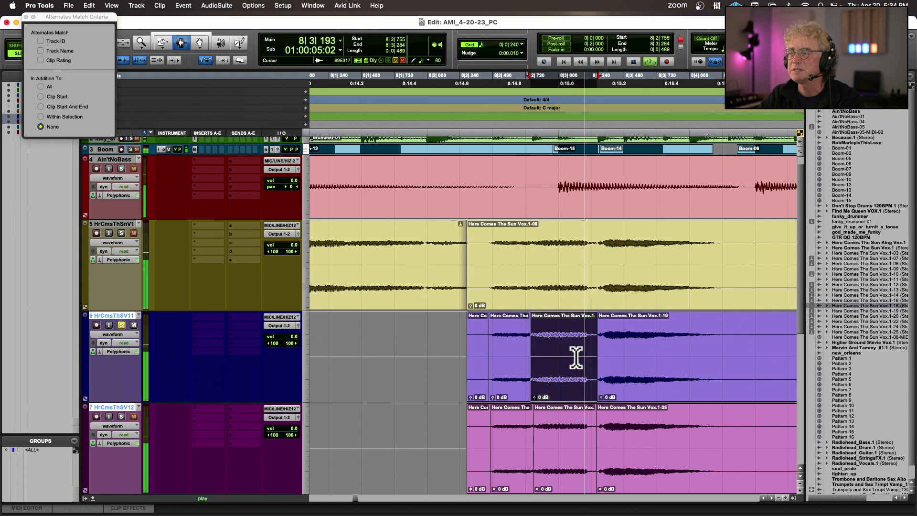
left_click(513, 353)
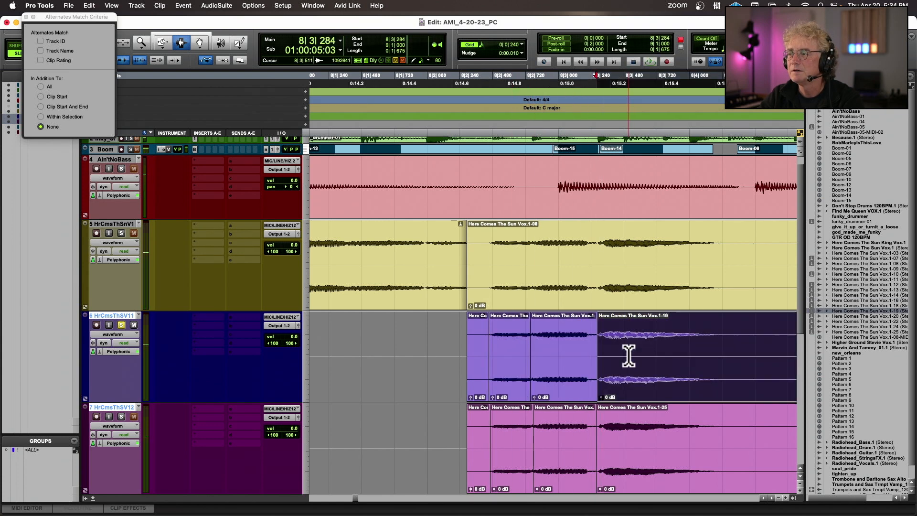
double_click(628, 354)
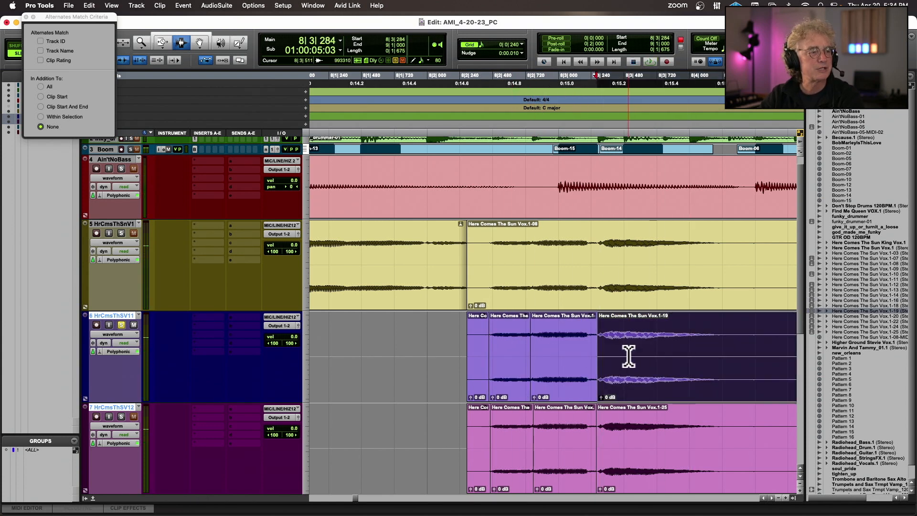
left_click(510, 354)
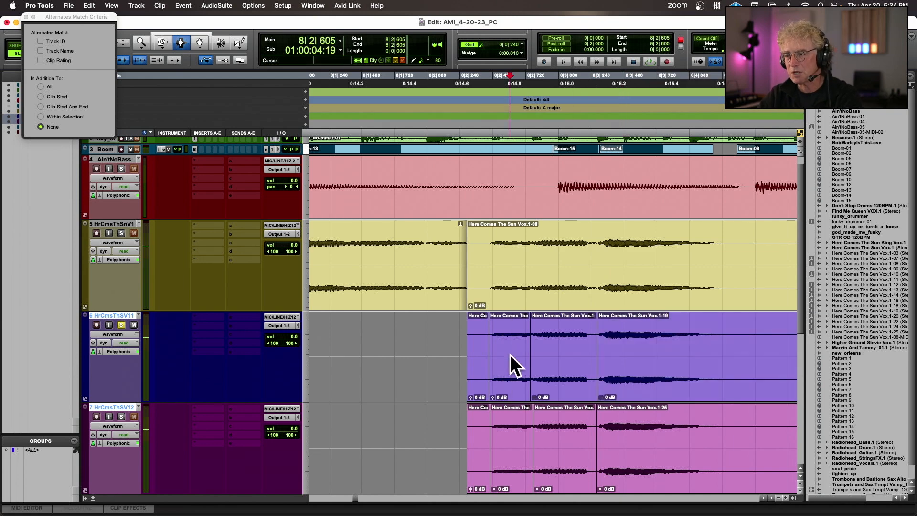
double_click(505, 359)
key("space")
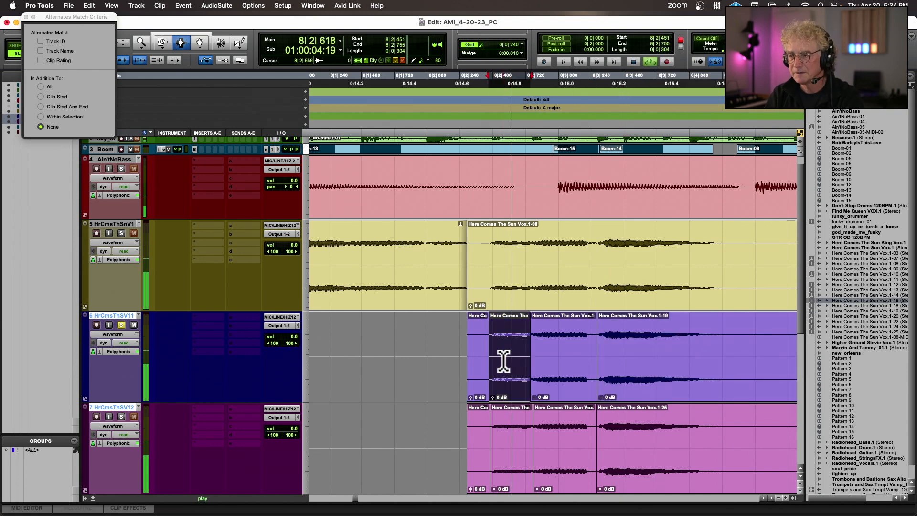
key("space")
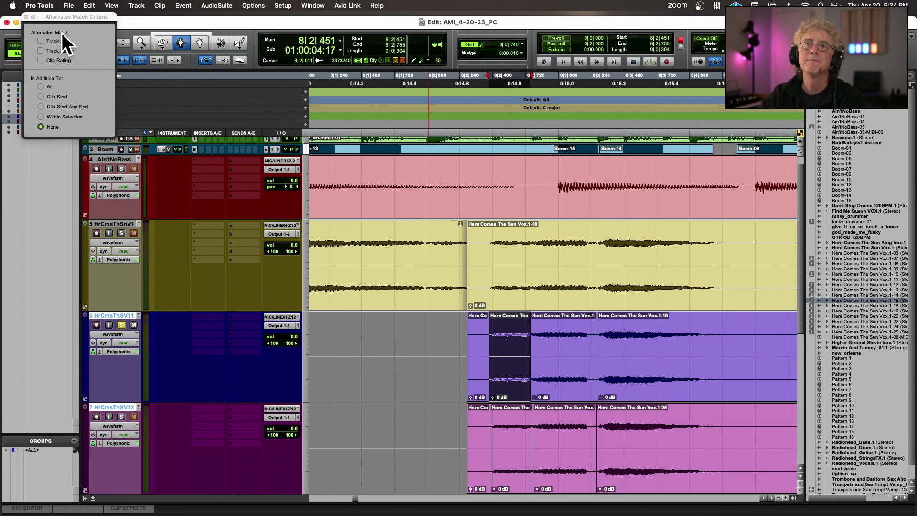
Close the Alternates Match Criteria window and transpose the first duplicate's clip starting at 8|2|451 by 4 semitones with the Transpose event operation
left_click(26, 17)
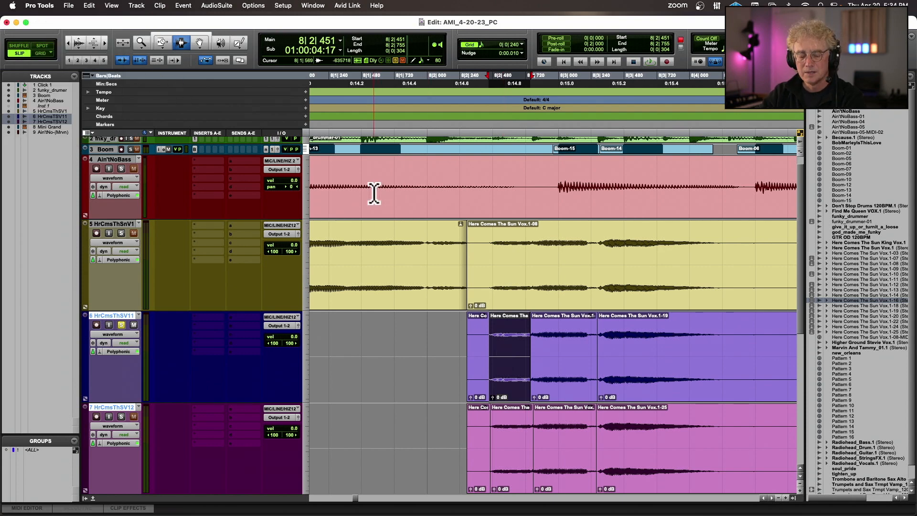
key("alt+3")
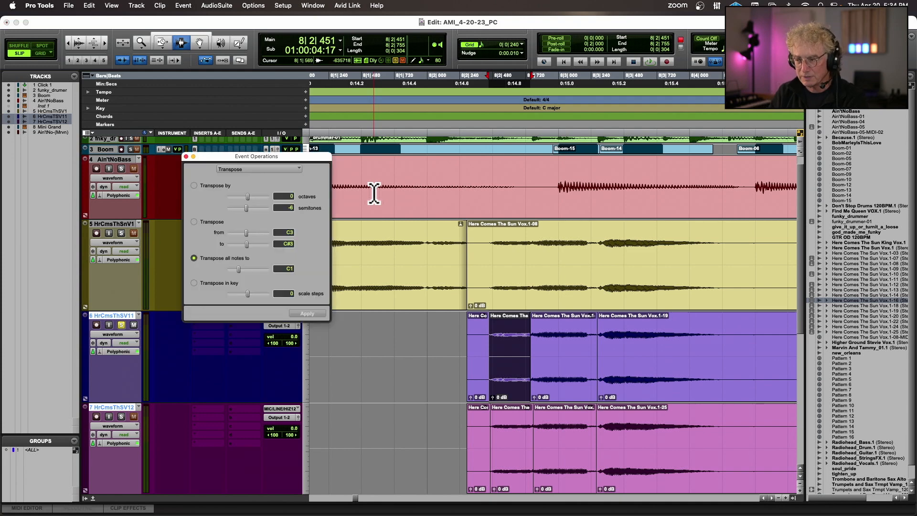
left_click(288, 208)
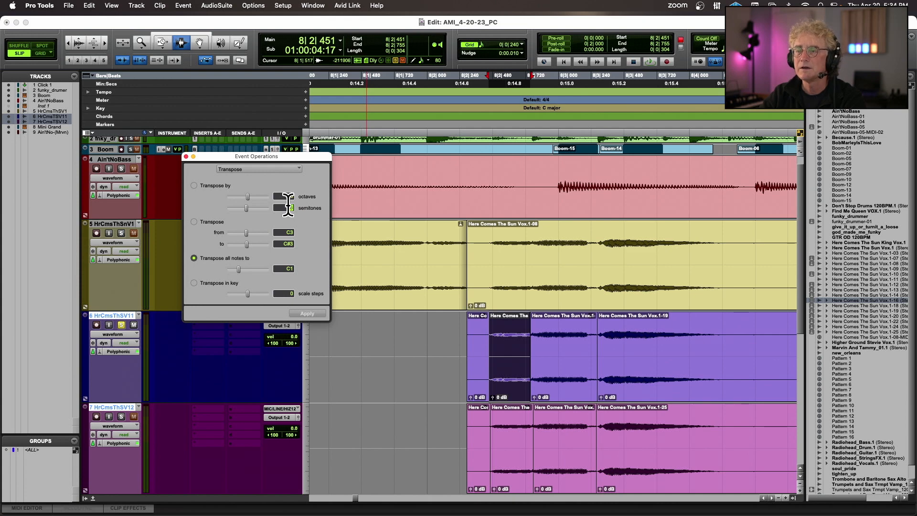
left_click(389, 332)
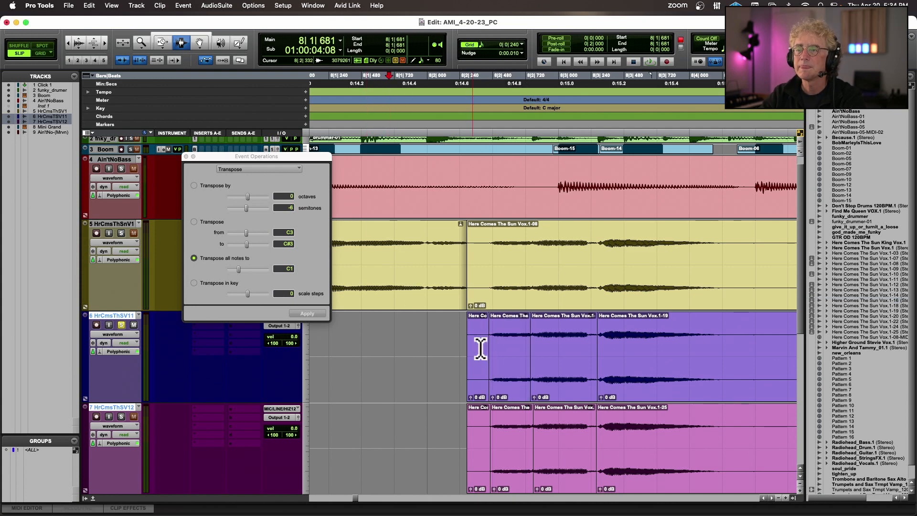
left_click(503, 347)
double_click(502, 345)
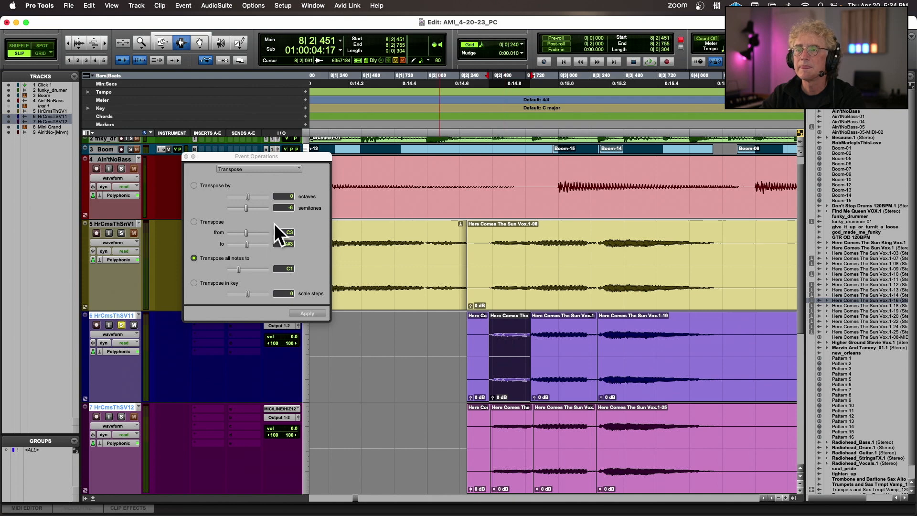
left_click(276, 171)
left_click(275, 170)
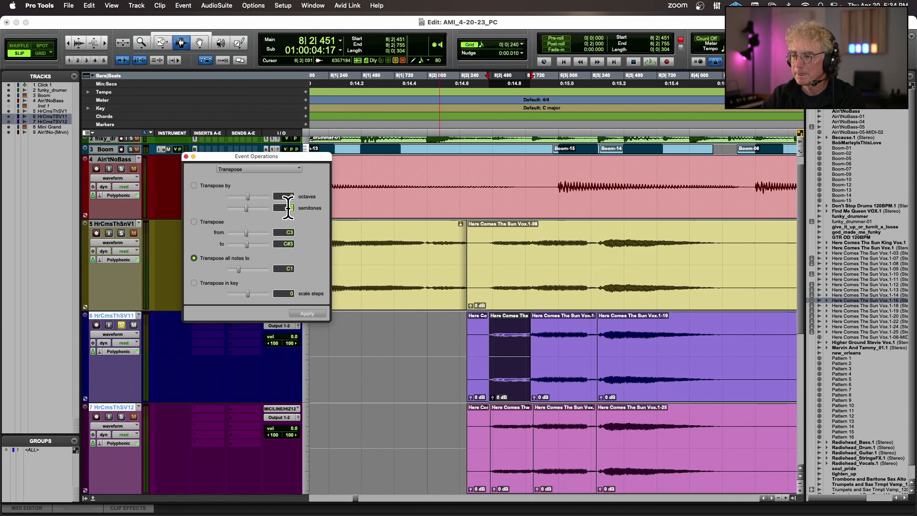
left_click(501, 330)
left_click(508, 334)
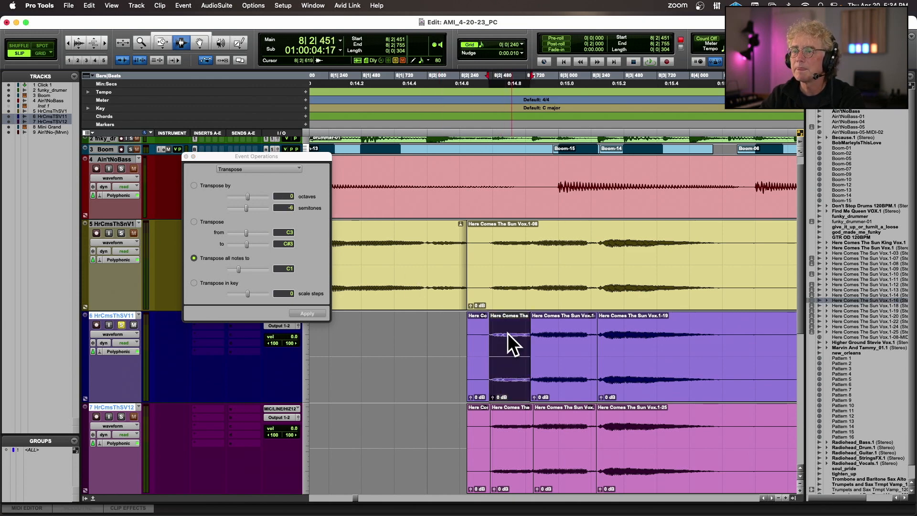
left_click(315, 310)
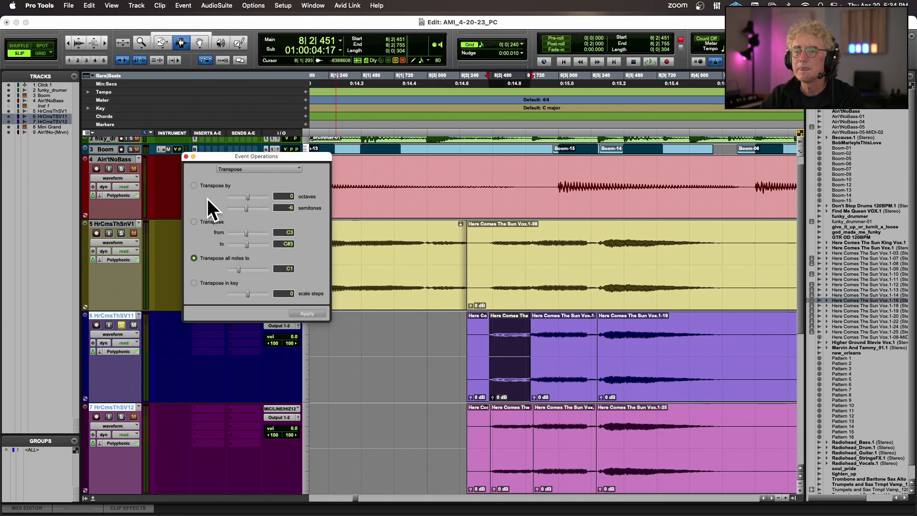
left_click(193, 186)
left_click(278, 208)
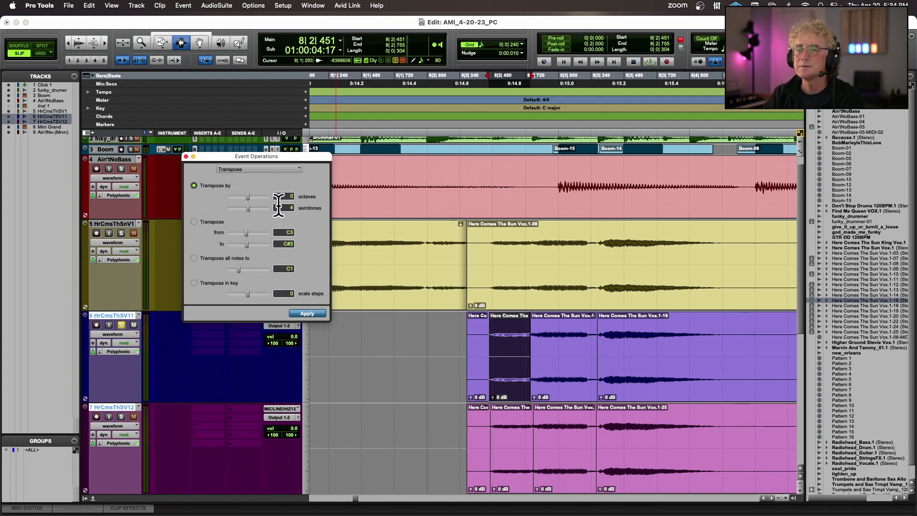
type("17")
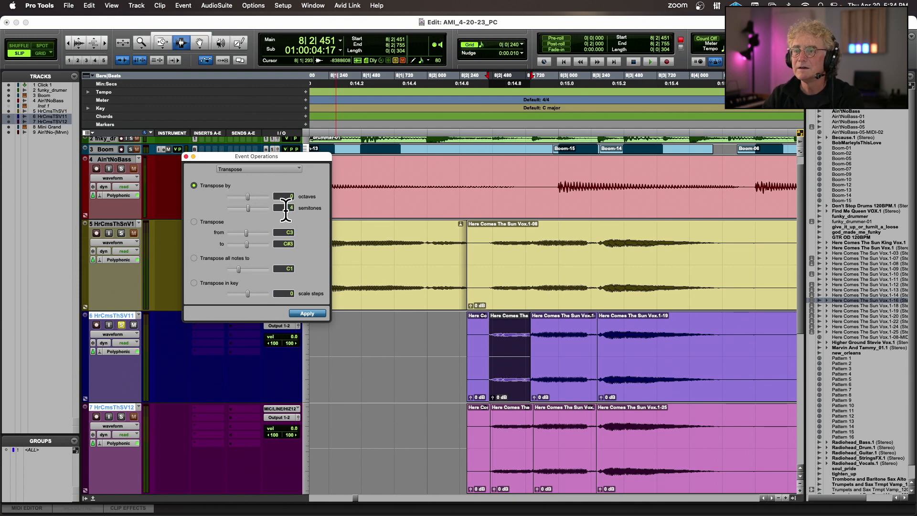
Transpose the first duplicate's clips starting at 8|2|755 and 8|3|284 by 3 semitones each, and play the track from just before the phrase
double_click(545, 336)
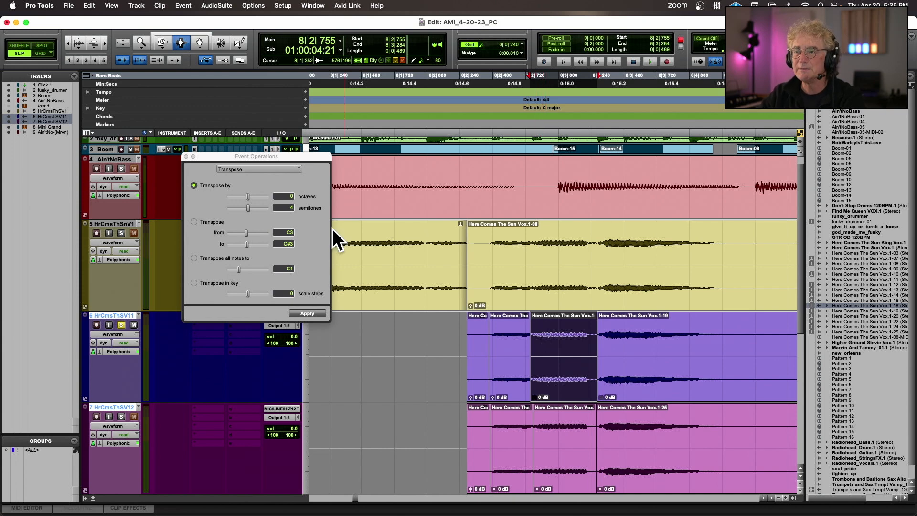
left_click(286, 208)
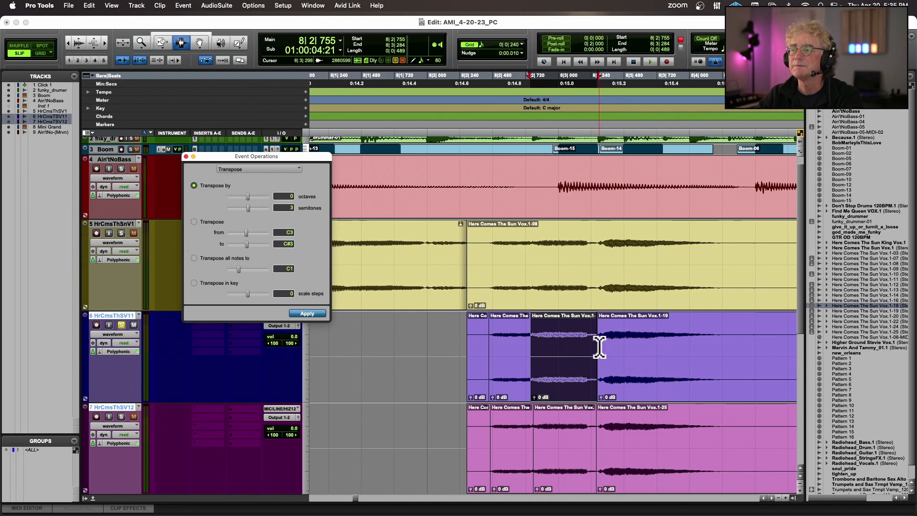
left_click(614, 343)
triple_click(614, 342)
left_click(614, 342)
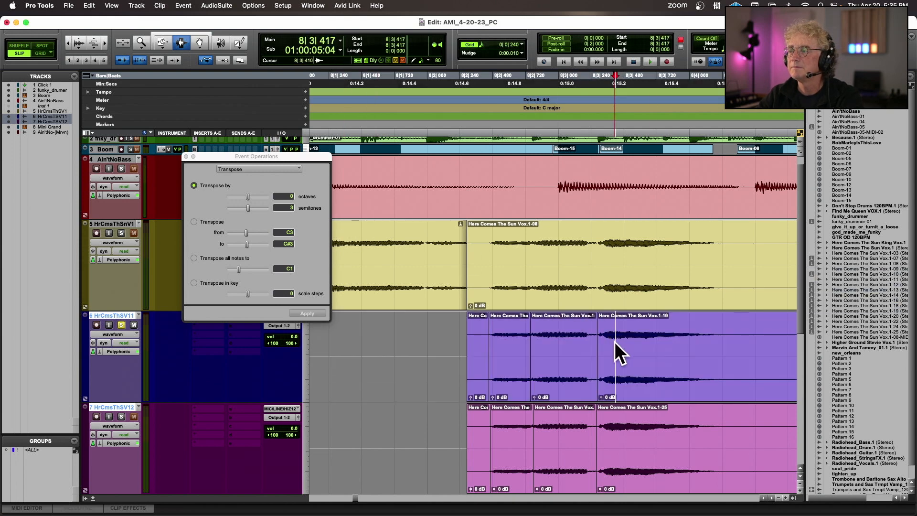
left_click(614, 342)
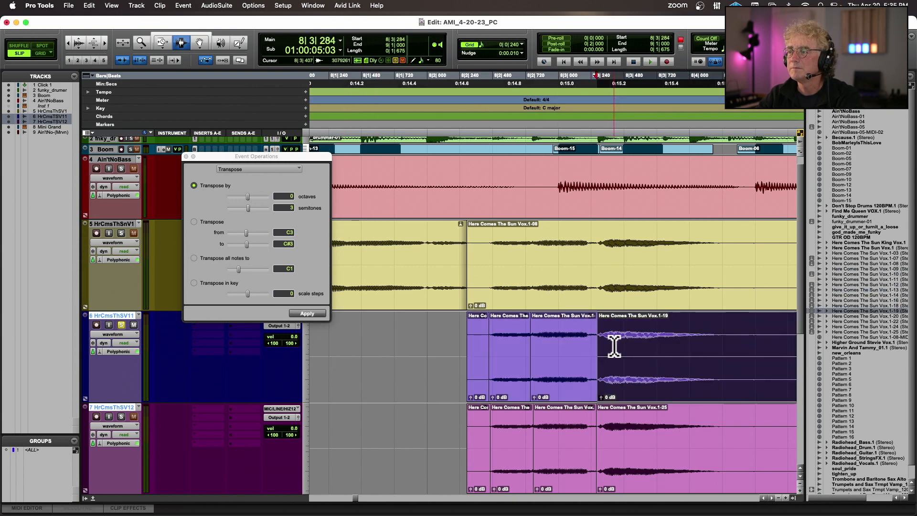
left_click(301, 308)
left_click(458, 328)
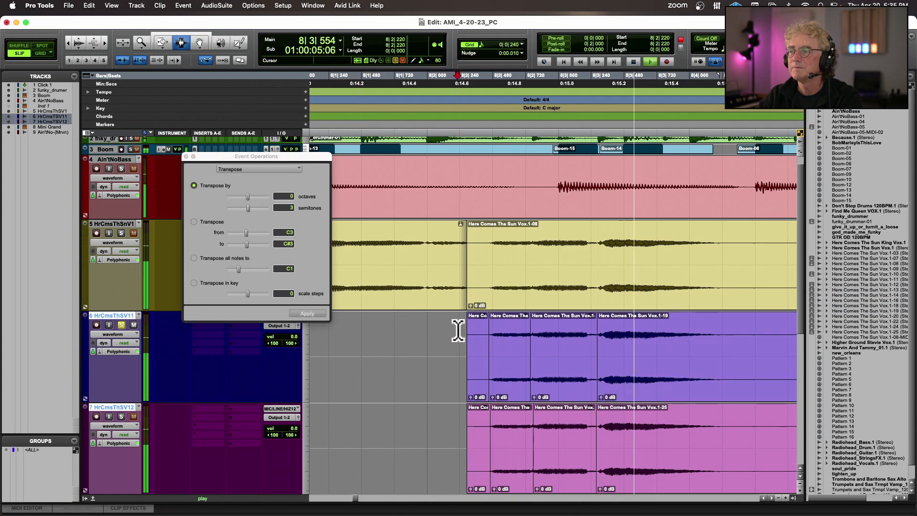
Play the phrase from 8|2|290 with the original vocal track soloed alongside the first duplicate
left_click(467, 329)
left_click(122, 232)
key("space")
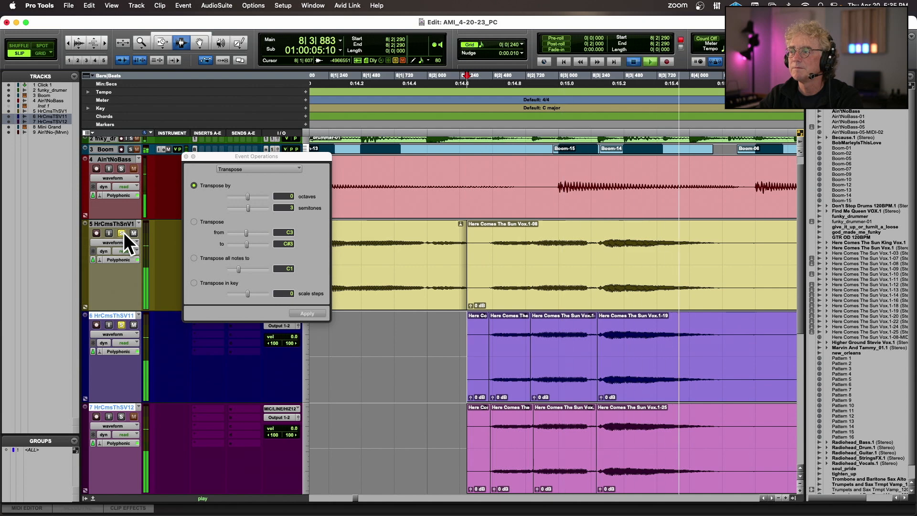
key("space")
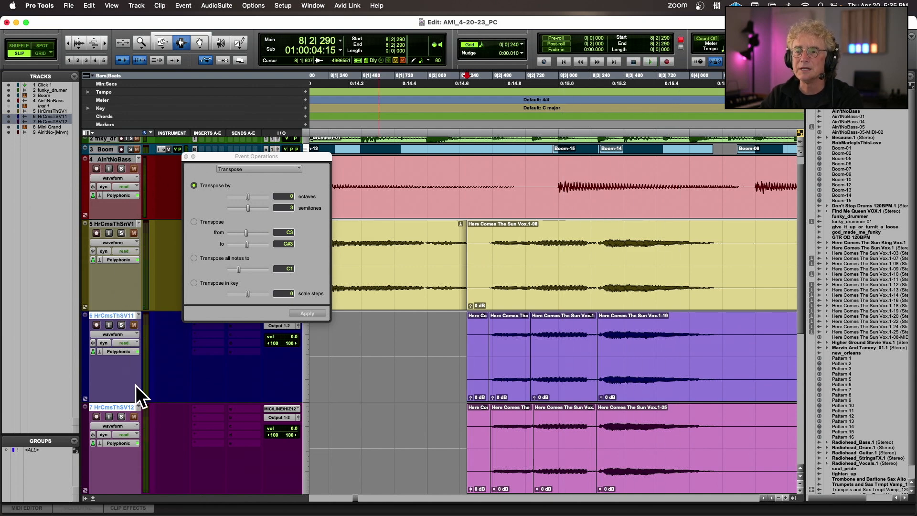
Solo the second duplicate track and transpose its clips starting at 8|2|462 and 8|2|776 by -5 semitones and the one at 8|3|277 by -4
left_click(121, 416)
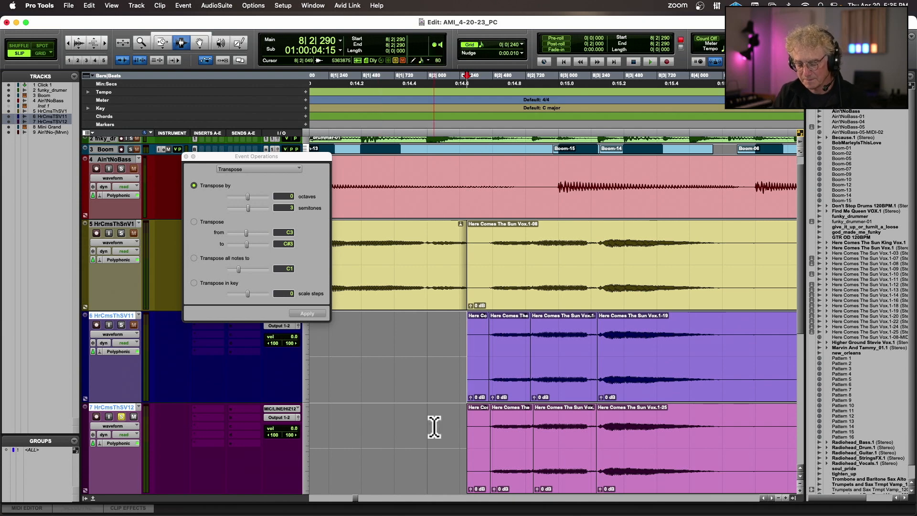
double_click(514, 432)
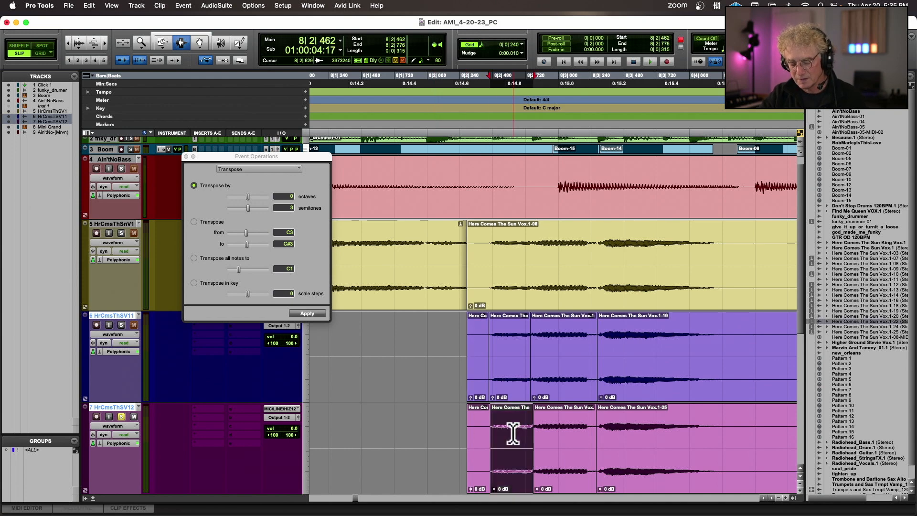
left_click(283, 208)
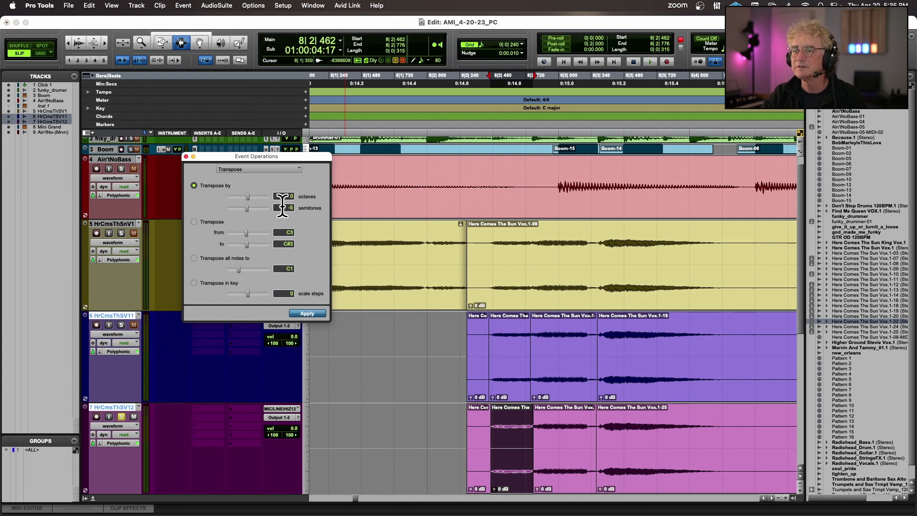
double_click(542, 431)
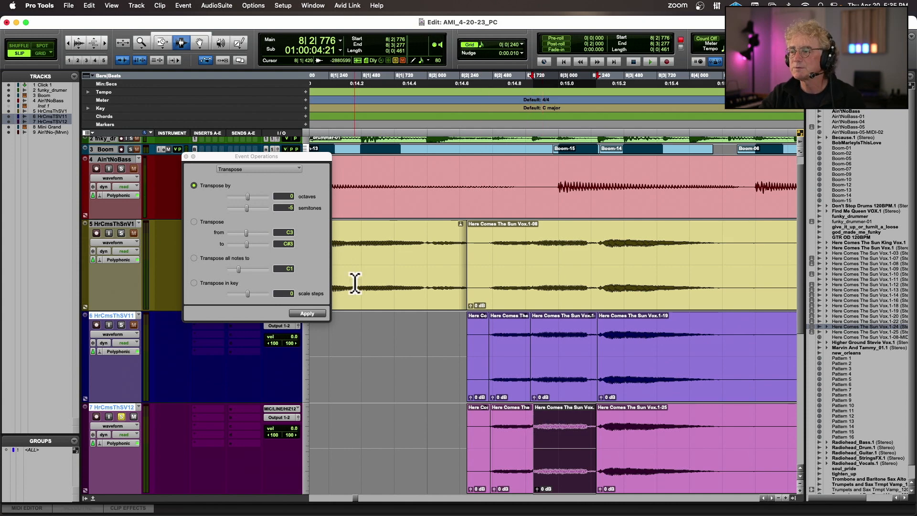
left_click(305, 311)
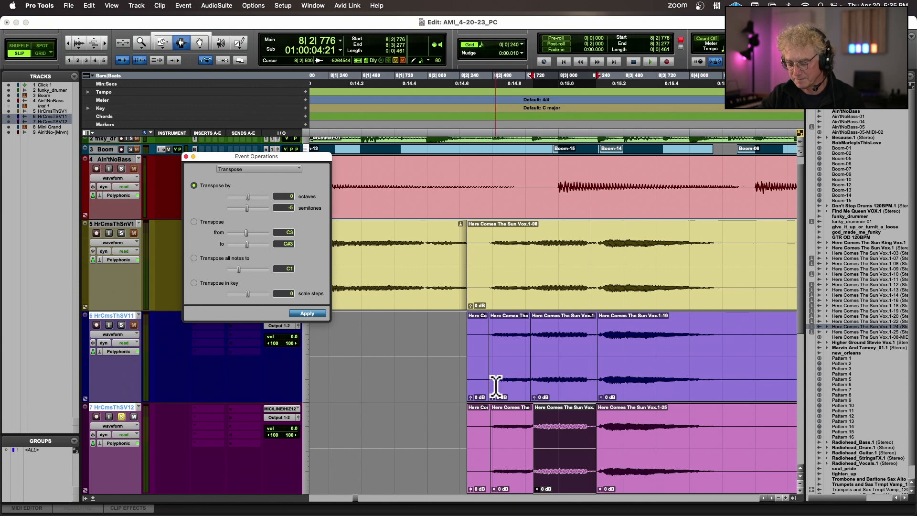
left_click(620, 418)
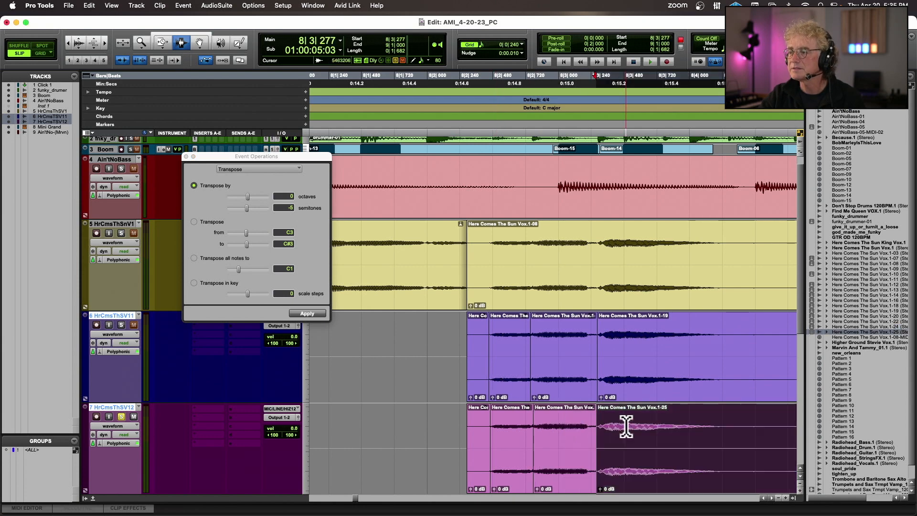
left_click(290, 209)
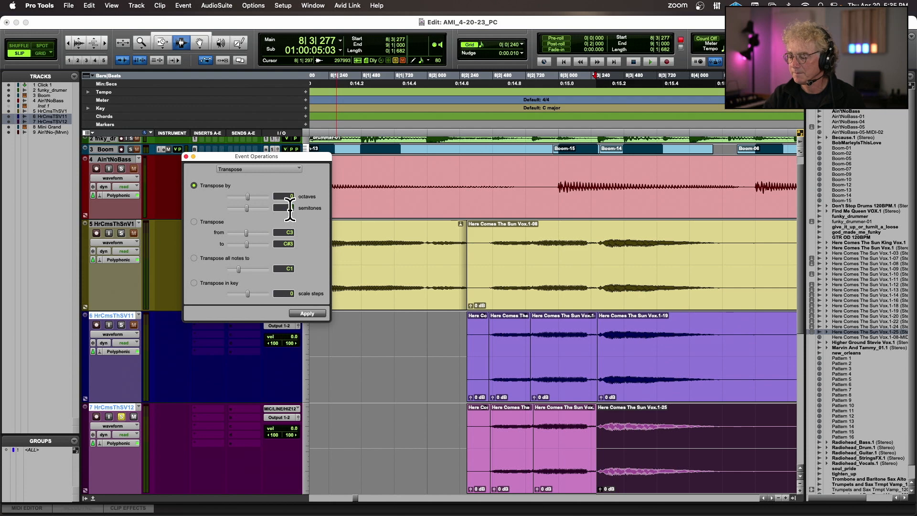
Play the phrase from 8|2|280 with all three vocal tracks soloed, close the Event Operations window and clear the solos
left_click(120, 233)
left_click(465, 318)
key("space")
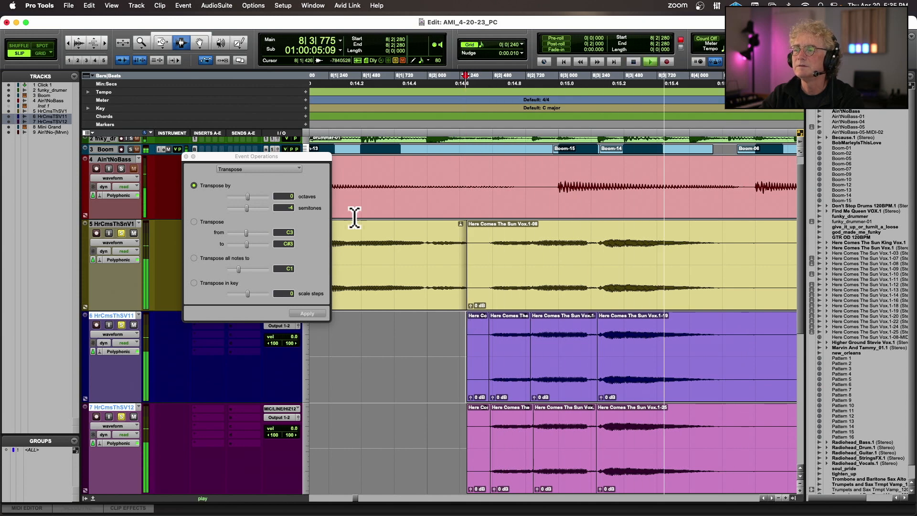
key("space")
left_click(186, 157)
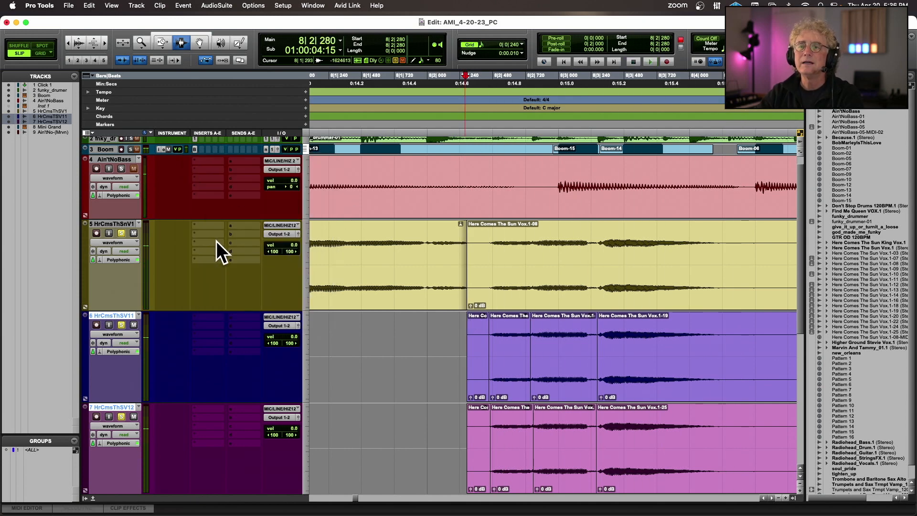
left_click(122, 325)
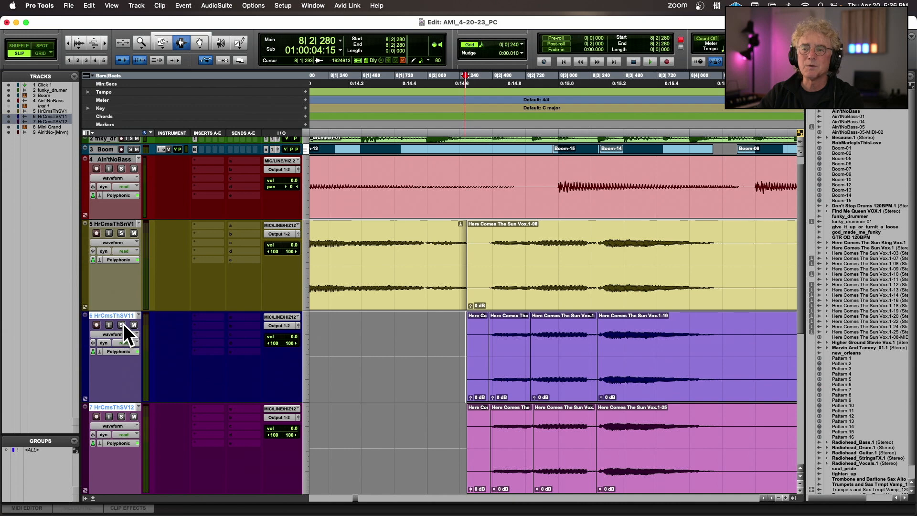
Lower the clip gain of all four phrase clips on the first duplicate track to -5.0 dB
double_click(484, 353)
left_click(636, 354, "shift")
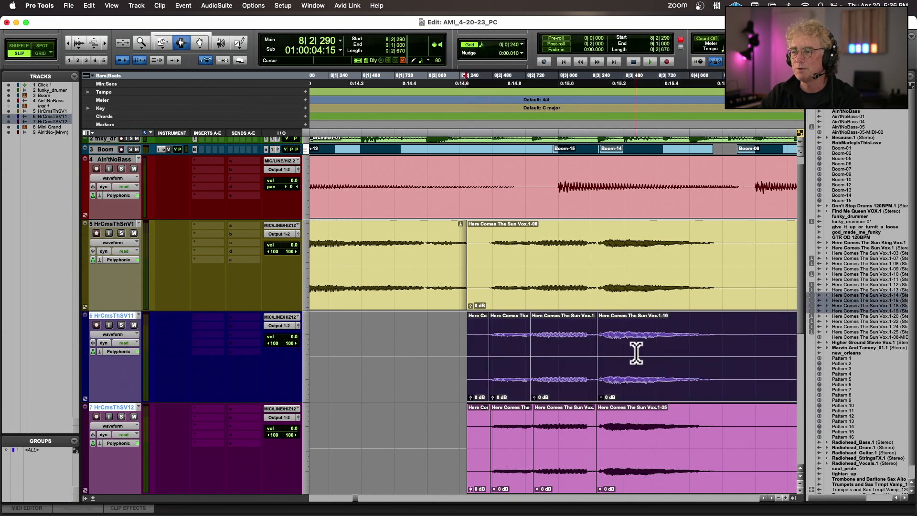
key("ctrl+shift+Down")
key("ctrl+shift+Down")
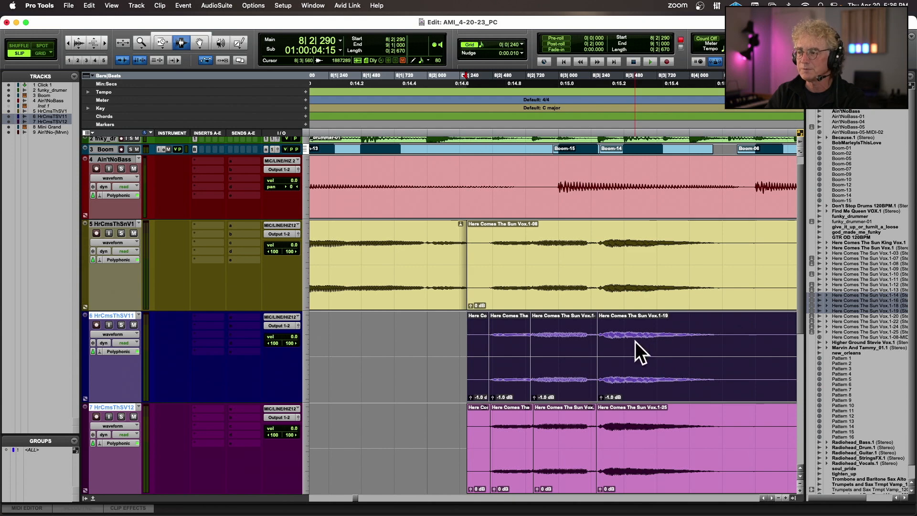
key("ctrl+shift+Down")
key("ctrl+shift+Down")
key("ctrl+shift+Down")
key("ctrl+shift+Down")
key("ctrl+shift+Down")
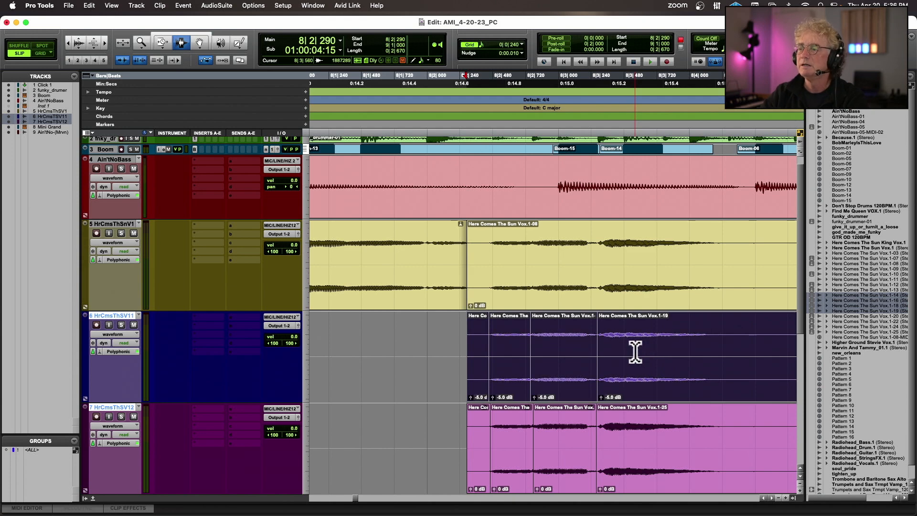
Lower the clip gain of the second duplicate track's four phrase clips to -3.5 dB and play the phrase
scroll(634, 349, "down", 1)
scroll(507, 418, "left", 2)
left_click(507, 418)
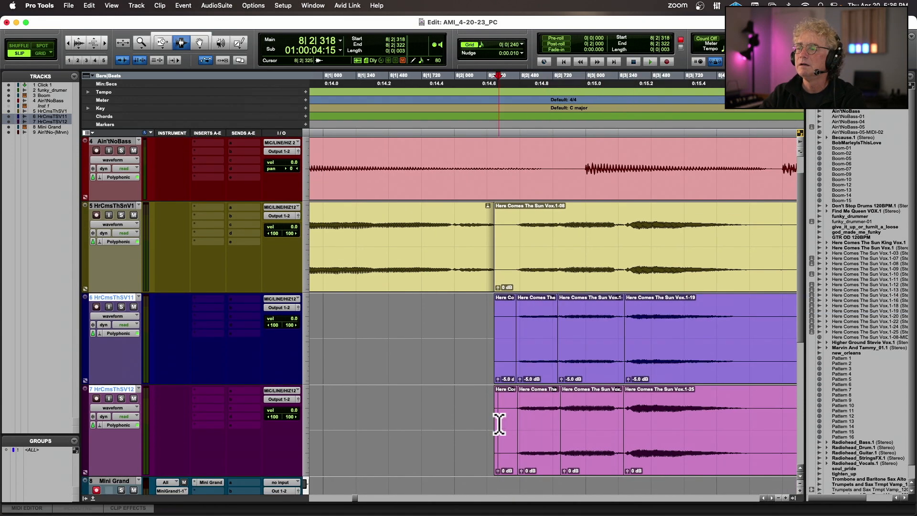
left_click(641, 410, "shift")
key("ctrl+shift+Down")
key("ctrl+shift+Down")
key("ctrl+shift+Down")
key("ctrl+shift+Down")
key("ctrl+shift+Down")
key("ctrl+shift+Down")
key("ctrl+shift+Down")
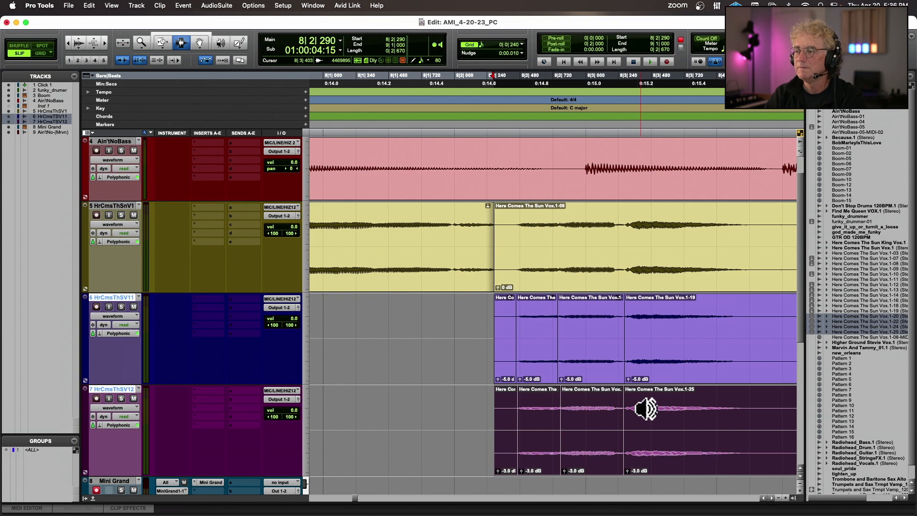
key("space")
key("space")
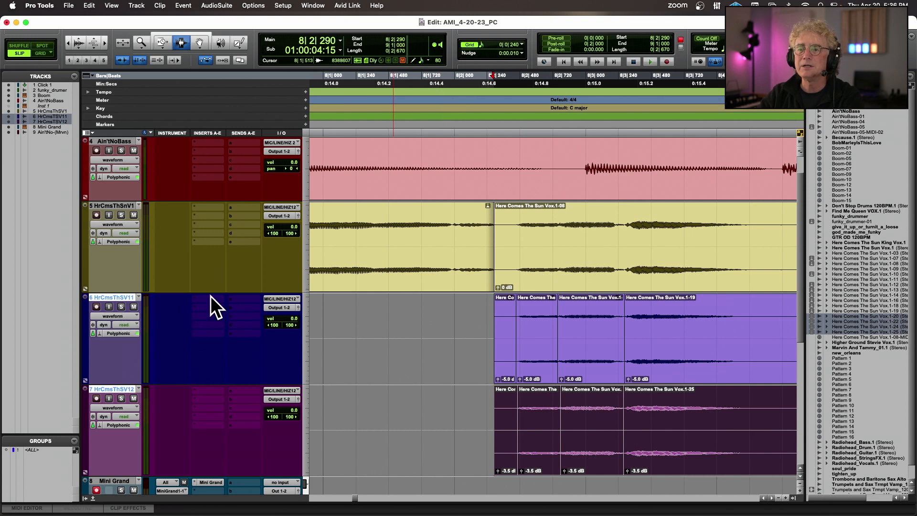
Insert a stereo multichannel EQ3 1-Band on the second duplicate track and set it to High-Pass at 166.0 Hz
left_click(207, 391)
mouse_move(207, 391)
mouse_move(311, 24)
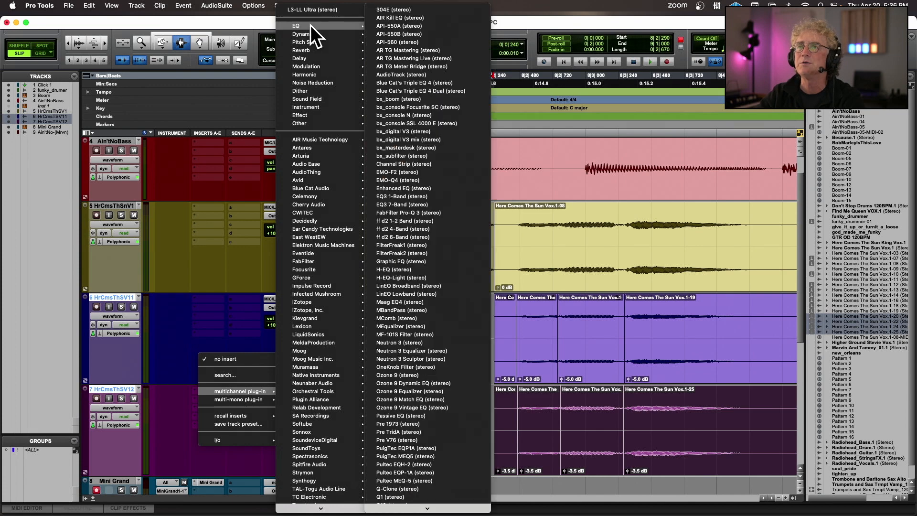
left_click(406, 203)
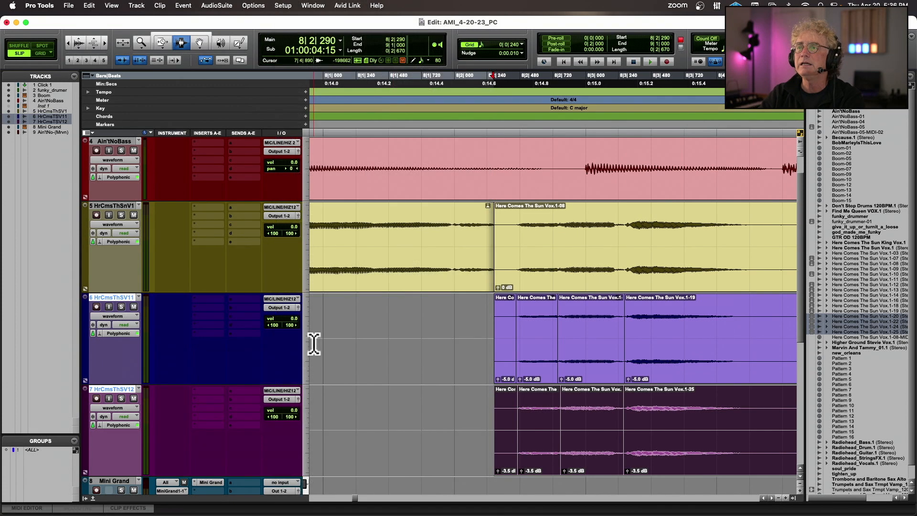
left_click(245, 204)
left_click_drag(308, 184, 302, 193)
Solo the second duplicate, compare its EQ bypassed and active during playback, and raise the high-pass frequency to 251.2 Hz
left_click(121, 398)
key("space")
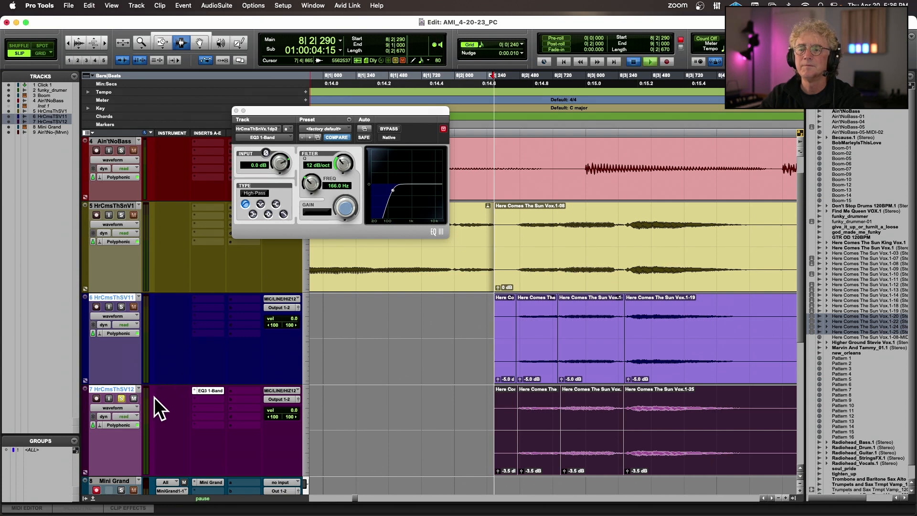
left_click(388, 128)
key("space")
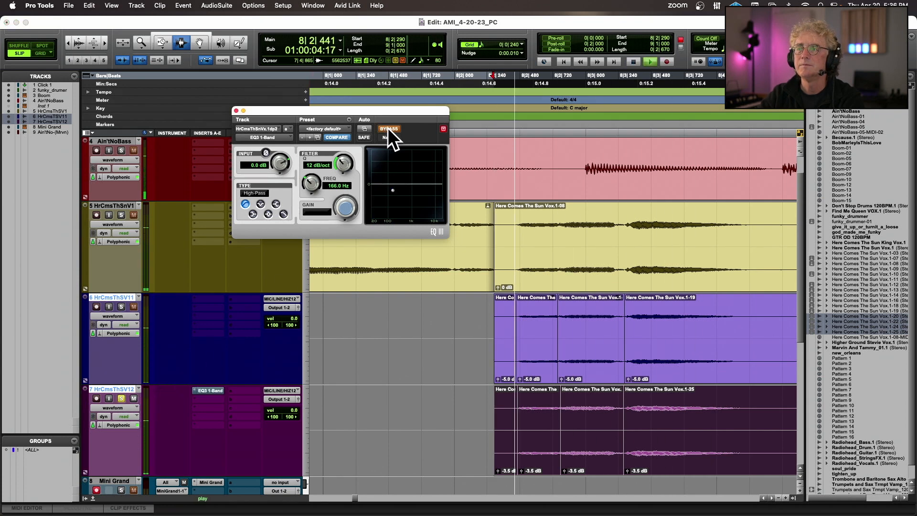
left_click(388, 127)
key("space")
left_click_drag(307, 180, 305, 179)
key("space")
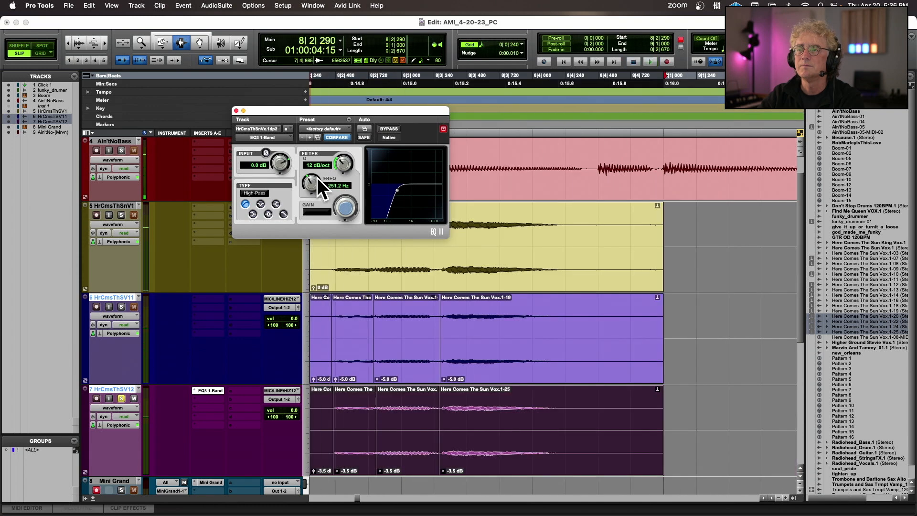
key("space")
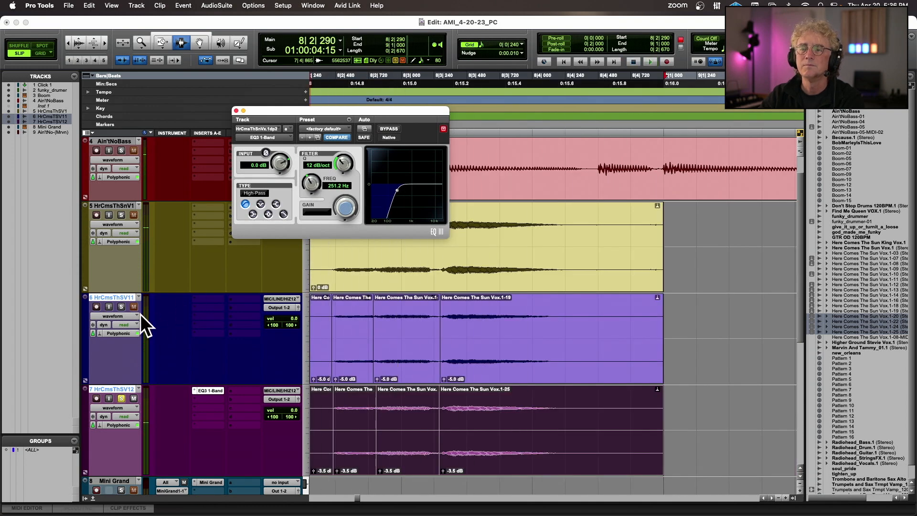
Solo and play the first duplicate track instead, and copy the second duplicate's EQ3 1-Band insert onto it
left_click(121, 307)
left_click(121, 398)
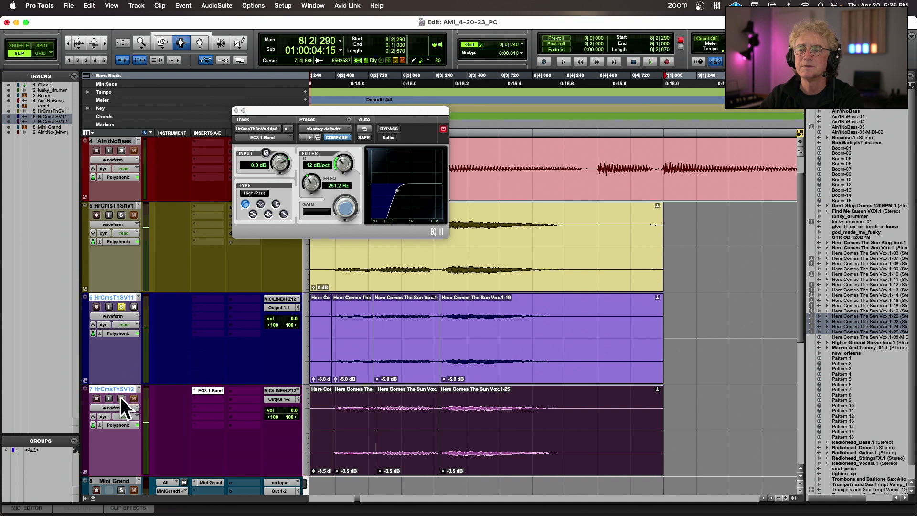
key("space")
key("space")
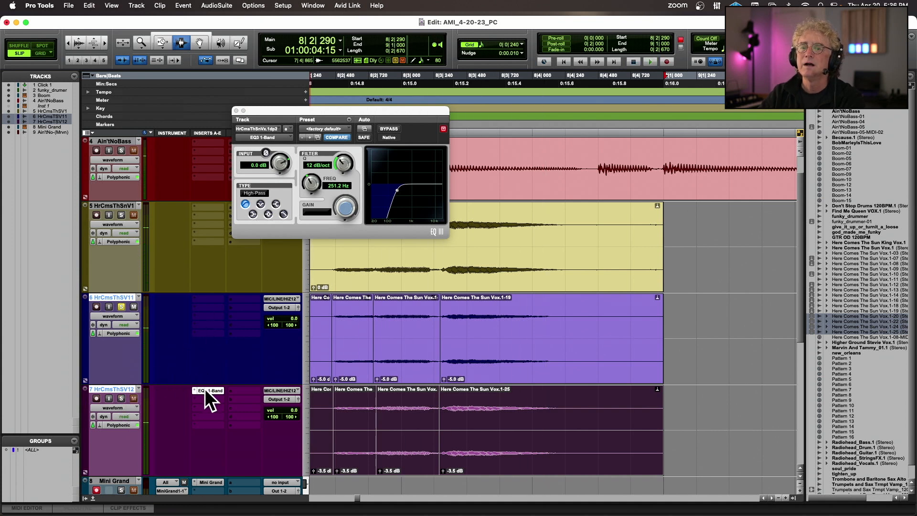
left_click_drag(212, 297, 214, 296)
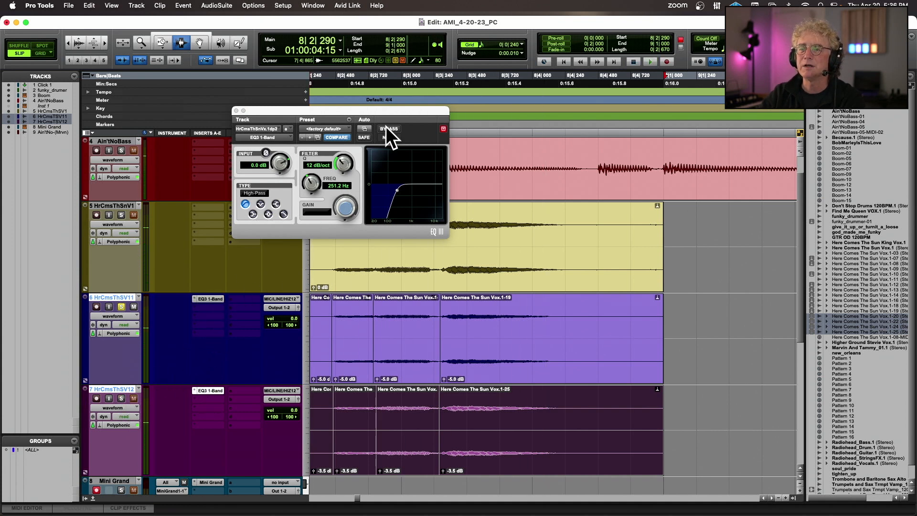
Try the Low Pass type on the second duplicate's EQ, set the frequency to 361.0 Hz and return the type to High-Pass
left_click(283, 214)
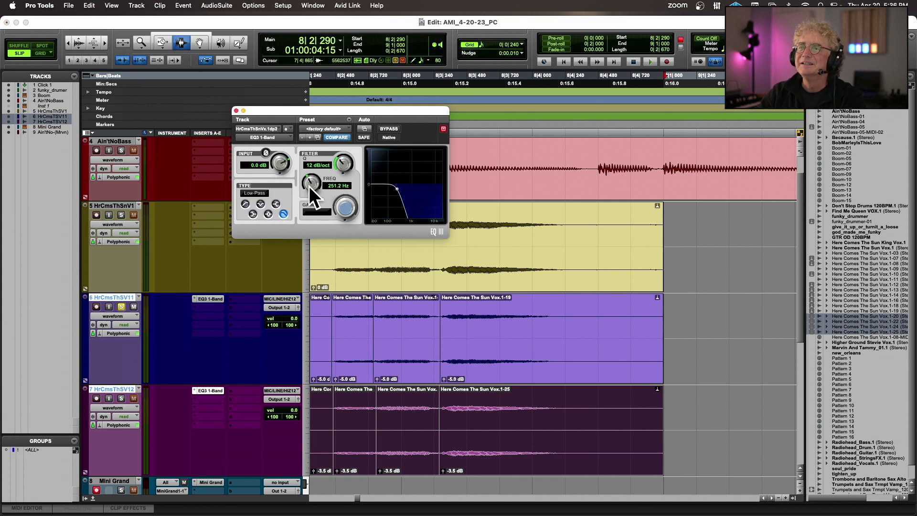
mouse_move(305, 182)
left_mouse_down()
mouse_move(313, 167)
mouse_move(303, 187)
left_mouse_up()
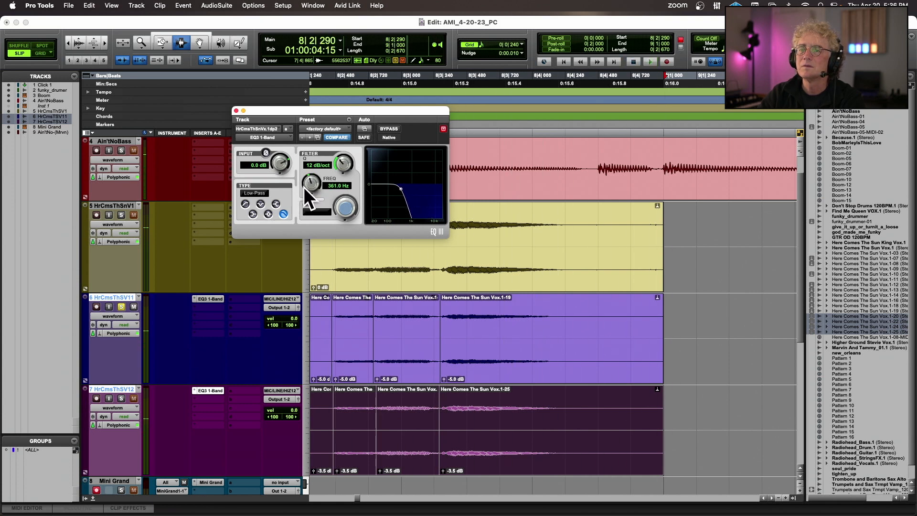
left_click(246, 205)
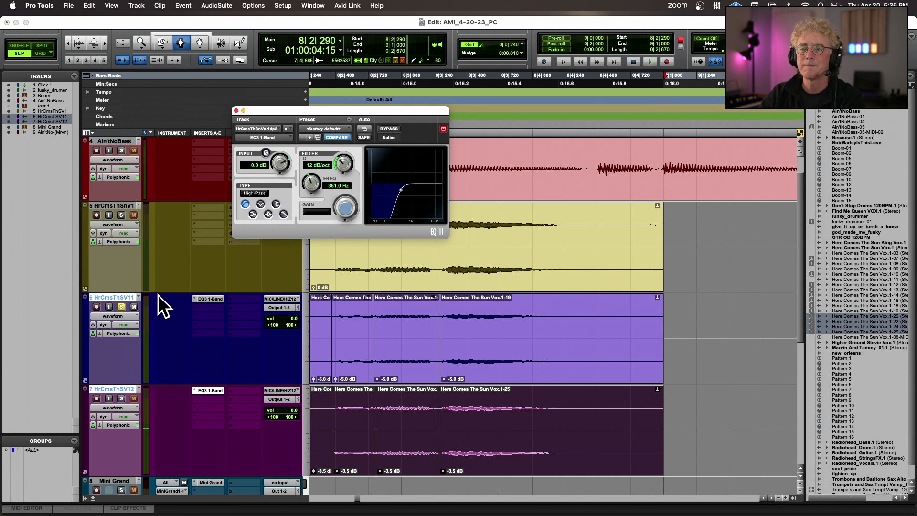
Set the first duplicate's EQ to Low Pass at 2.07 kHz while comparing it bypassed and active in playback, and unsolo the track
left_click(204, 299)
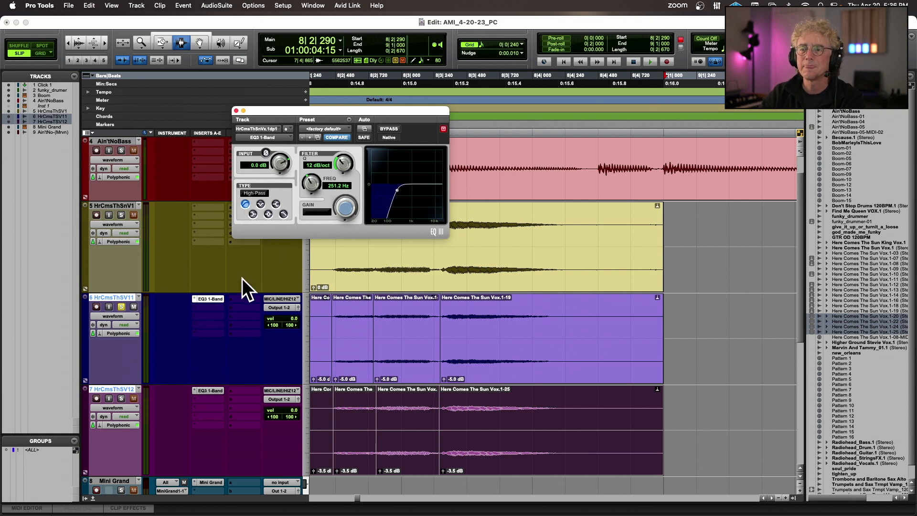
left_click(282, 214)
key("space")
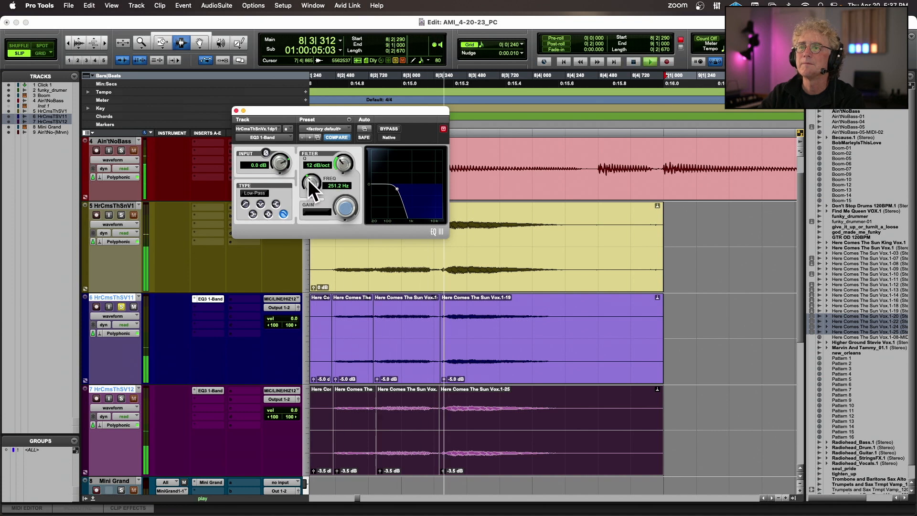
mouse_move(308, 179)
left_mouse_down()
mouse_move(317, 162)
mouse_move(304, 182)
left_mouse_up()
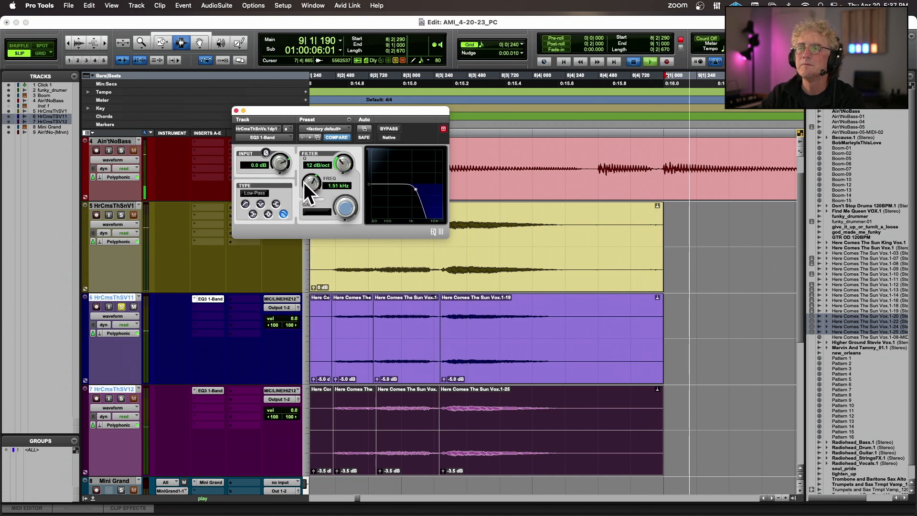
left_click(387, 128)
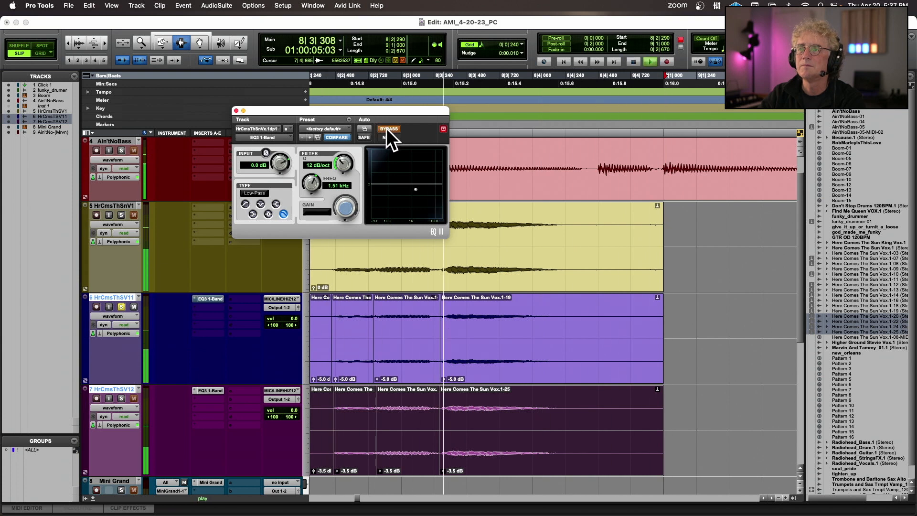
left_click(386, 129)
left_click_drag(311, 181, 313, 176)
left_click(121, 304)
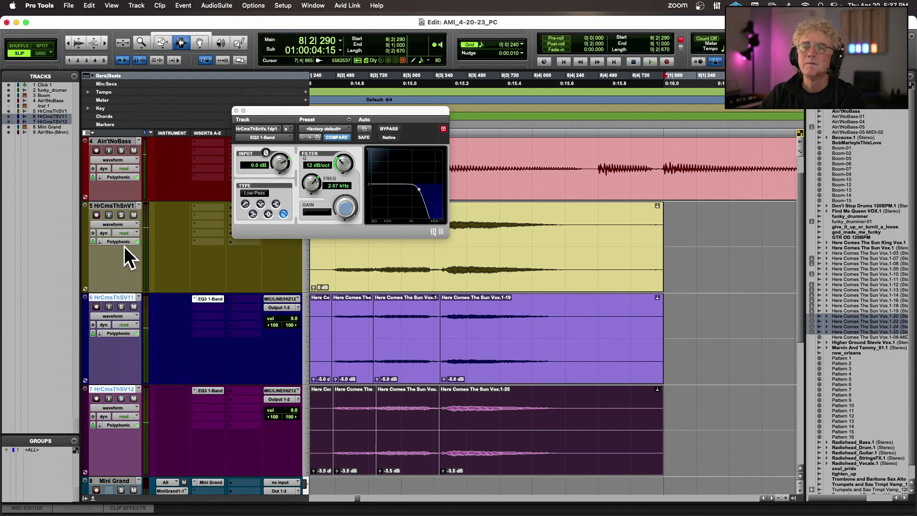
Solo the original Here Comes The Sun vocal and both duplicates, play them together, and close the EQ window
left_click(121, 215)
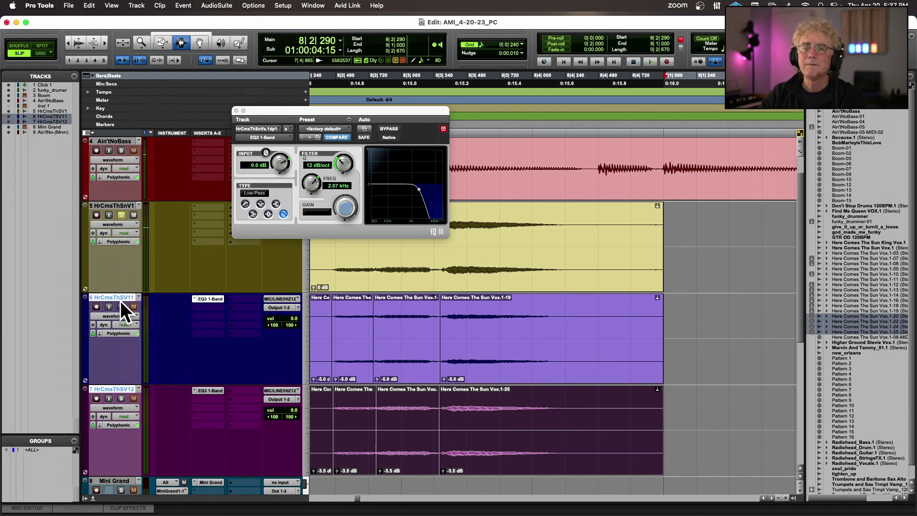
left_click(120, 398)
key("space")
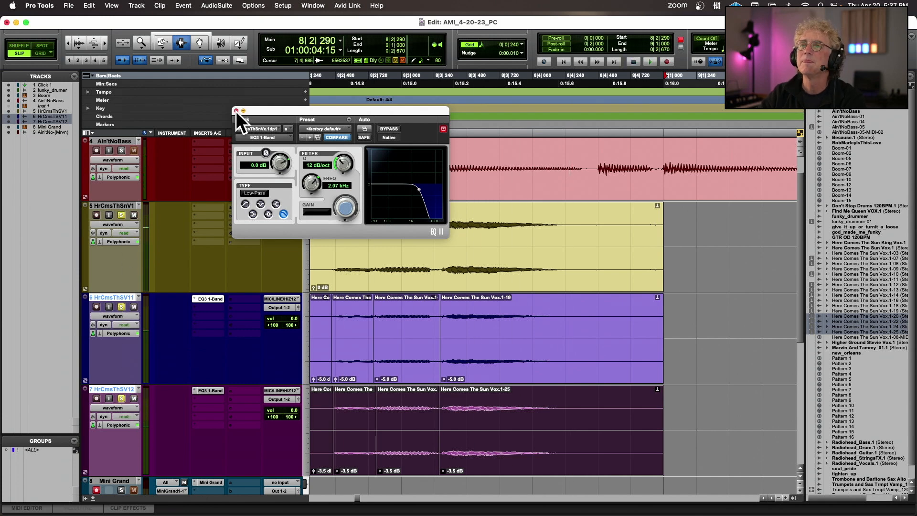
left_click(236, 111)
key("super+bracketleft")
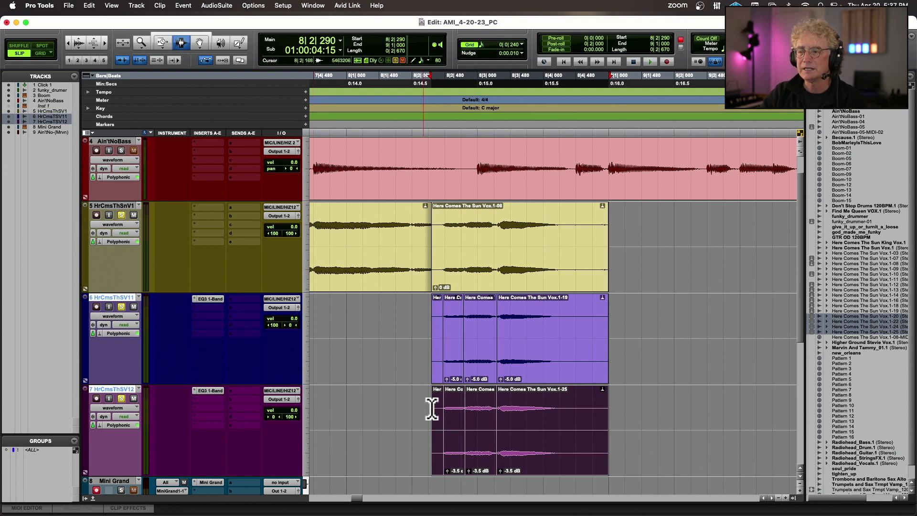
Unsolo the three vocal tracks and play the full arrangement from just before bar 3
key("ctrl+alt+Down")
key("ctrl+alt+Down")
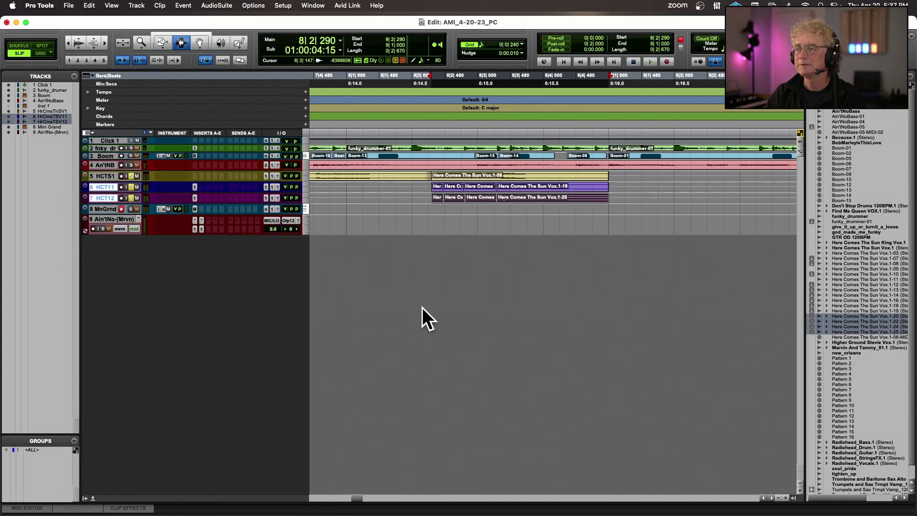
key("ctrl+alt+Up")
key("ctrl+alt+Up")
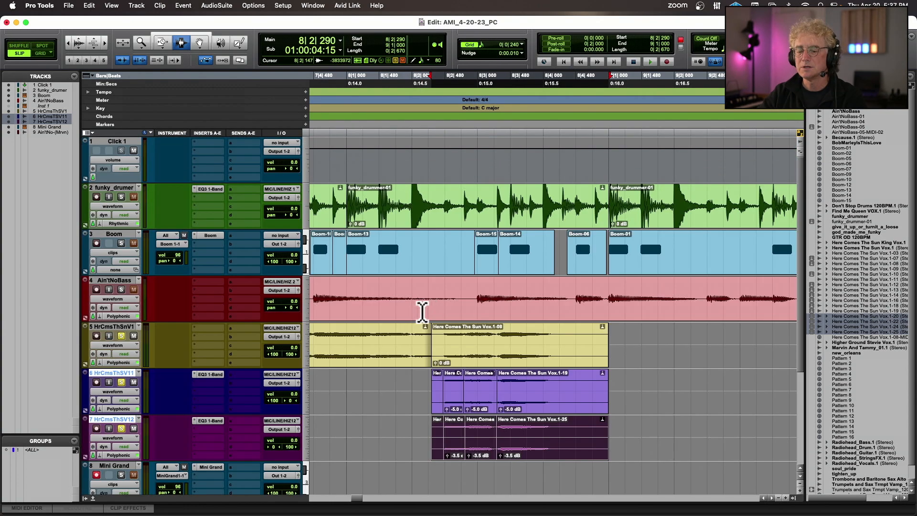
key("super+bracketleft")
scroll(424, 311, "left", 10)
scroll(405, 334, "left", 12)
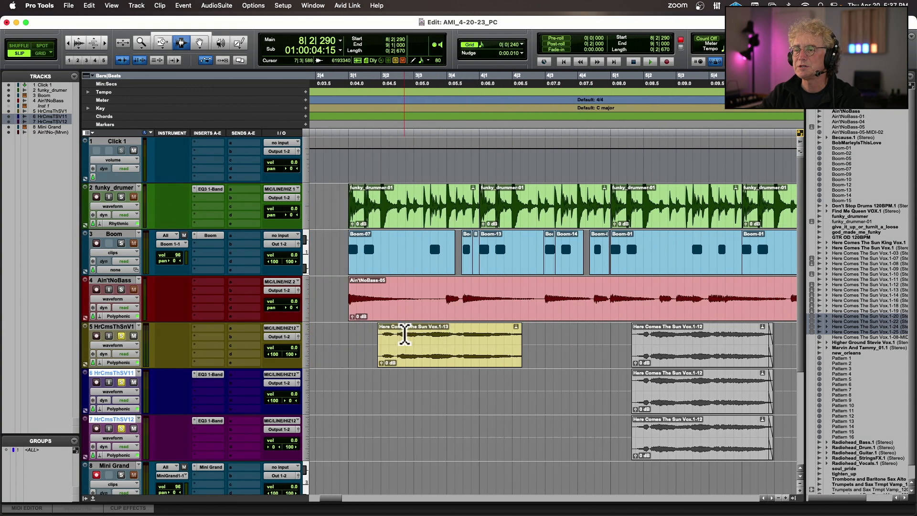
scroll(410, 332, "right", 3)
left_click(448, 329)
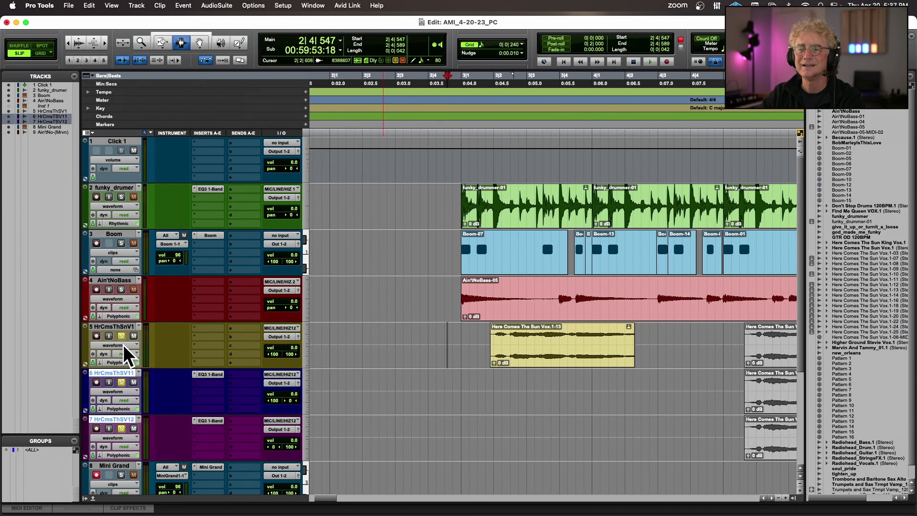
left_click(123, 336, "super")
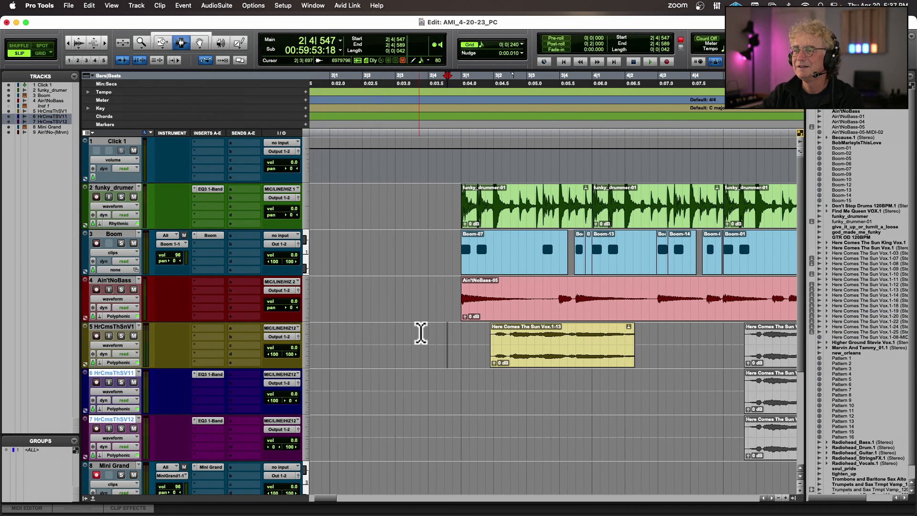
left_click(449, 332)
key("space")
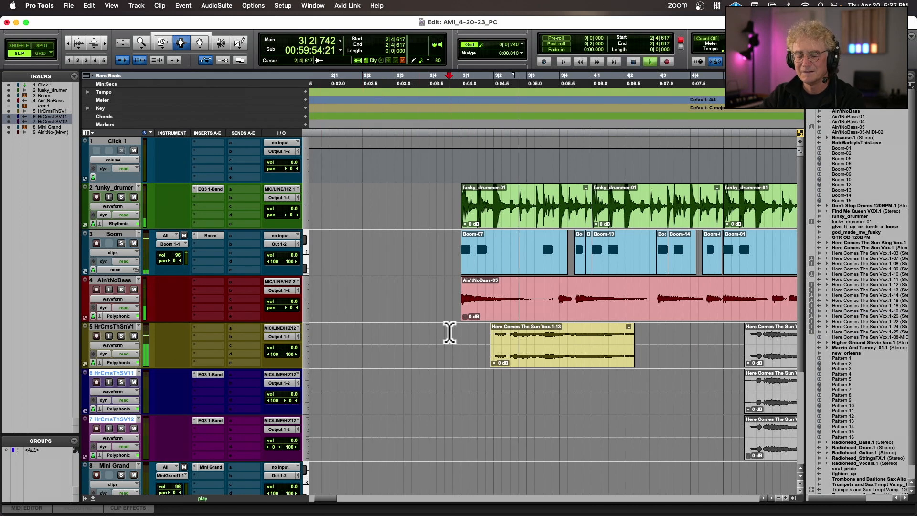
Lower the clip gain of both duplicates' harmony clips near bar 8, the last ones to -9.5 dB and -8.0 dB, and audition the passage
key("super+bracketleft")
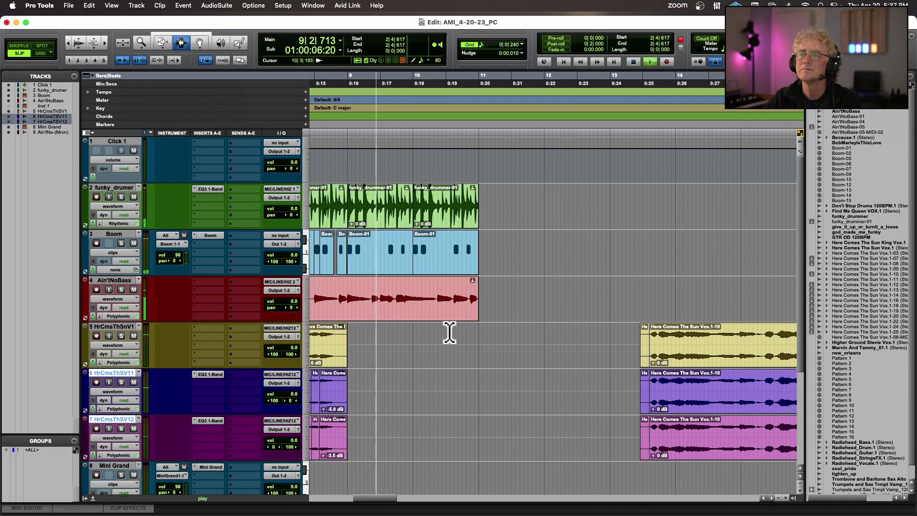
scroll(450, 333, "down", 5)
scroll(449, 333, "left", 8)
key("space")
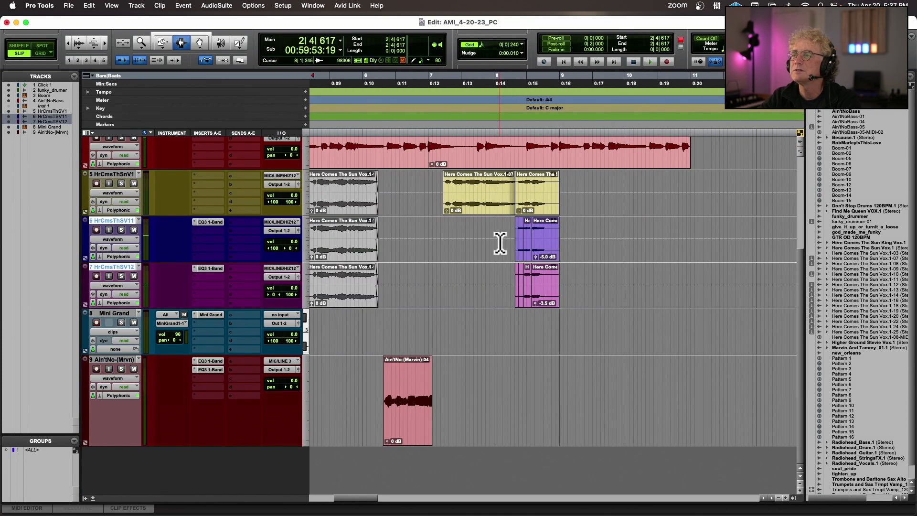
left_click_drag(499, 241, 575, 288)
scroll(575, 287, "down", 9)
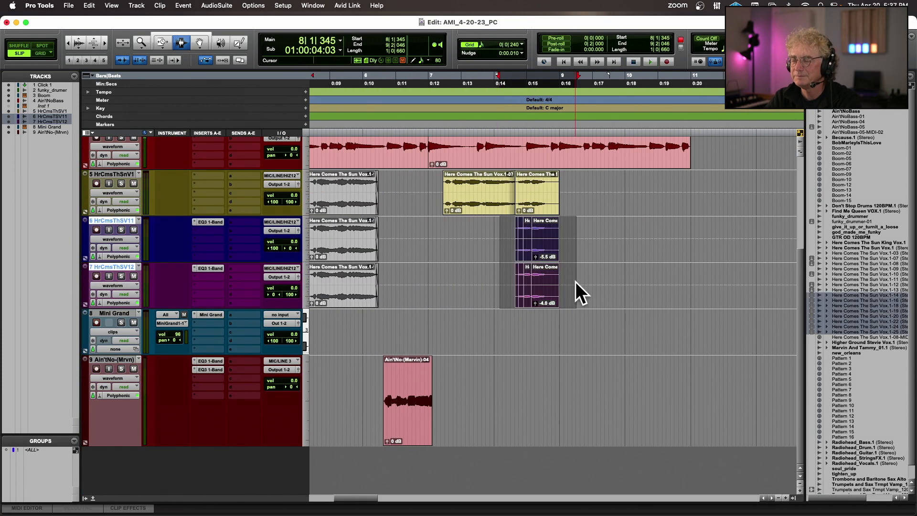
key("space")
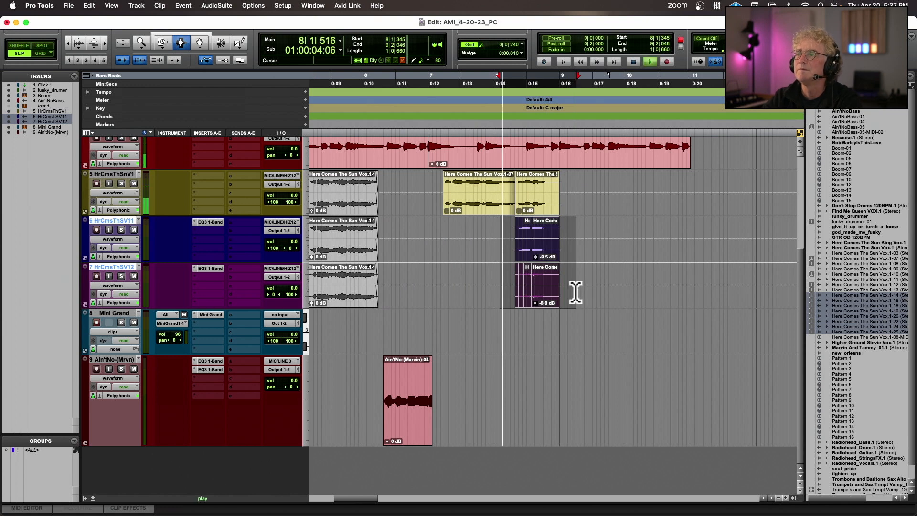
left_click(511, 267)
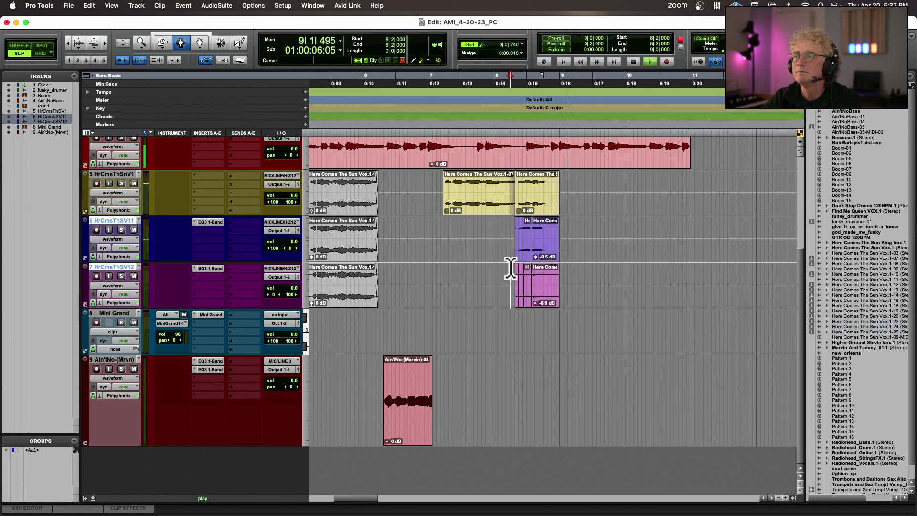
key("space")
left_click(506, 269)
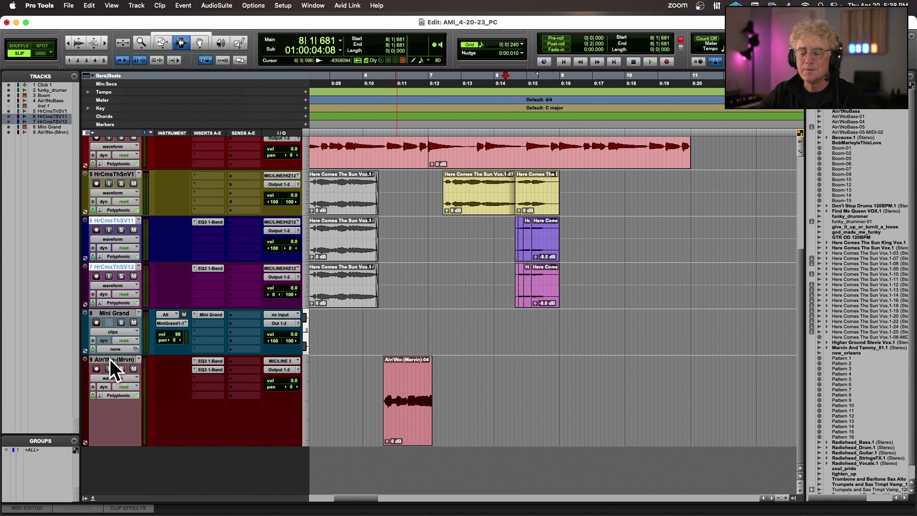
Reduce the track heights and create one new stereo Aux Input track below the Ain'tNo-(Marvin) track
key("ctrl+alt+Down")
key("ctrl+alt+Down")
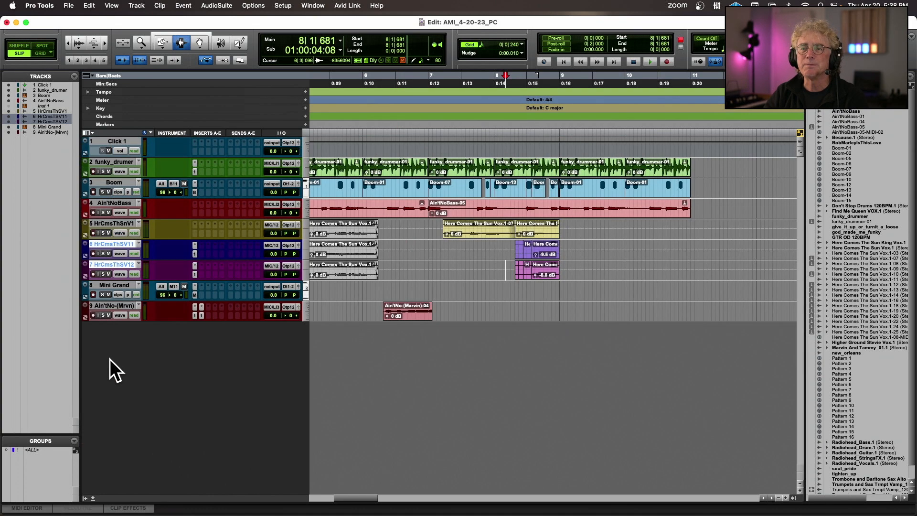
left_click(115, 264)
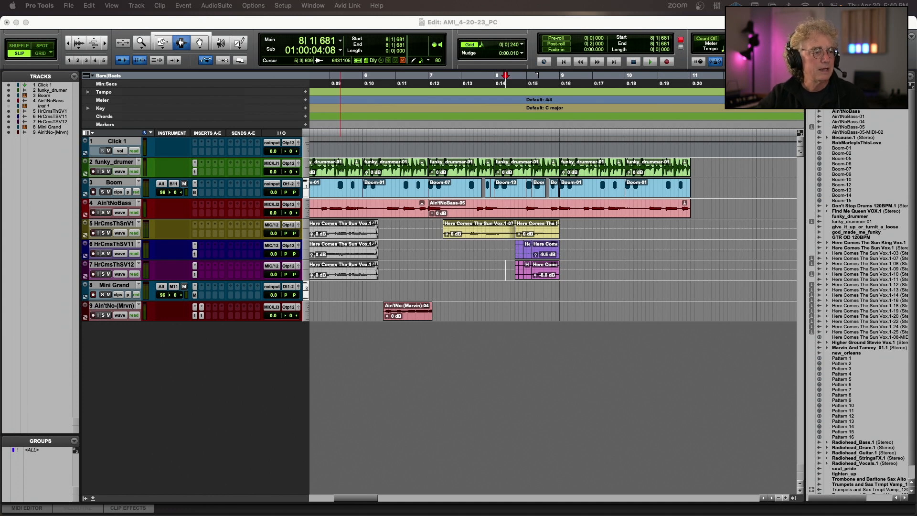
left_click(111, 305)
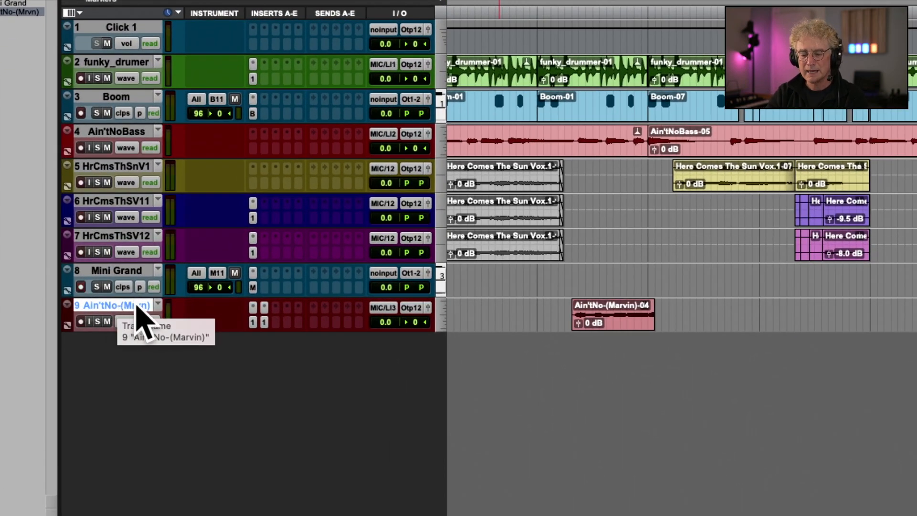
key("super+shift+n")
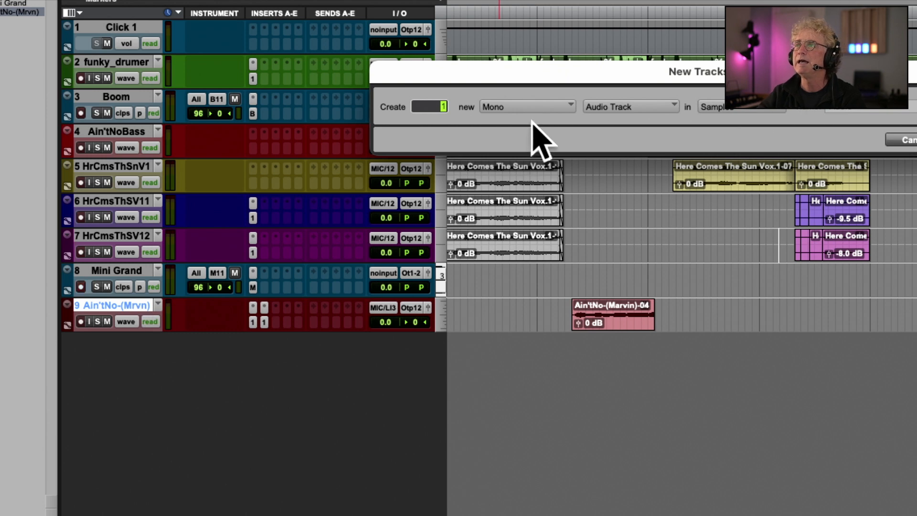
left_click_drag(542, 85, 294, 89)
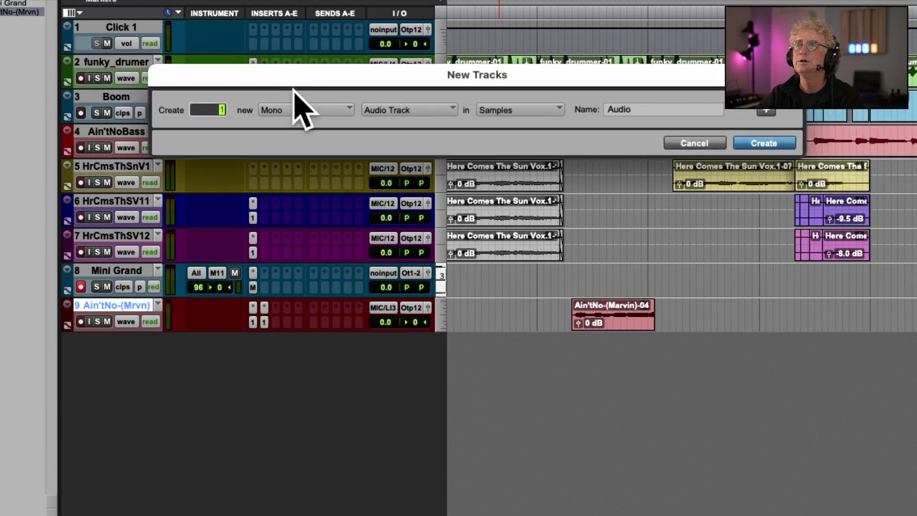
left_click(267, 110)
left_click(282, 127)
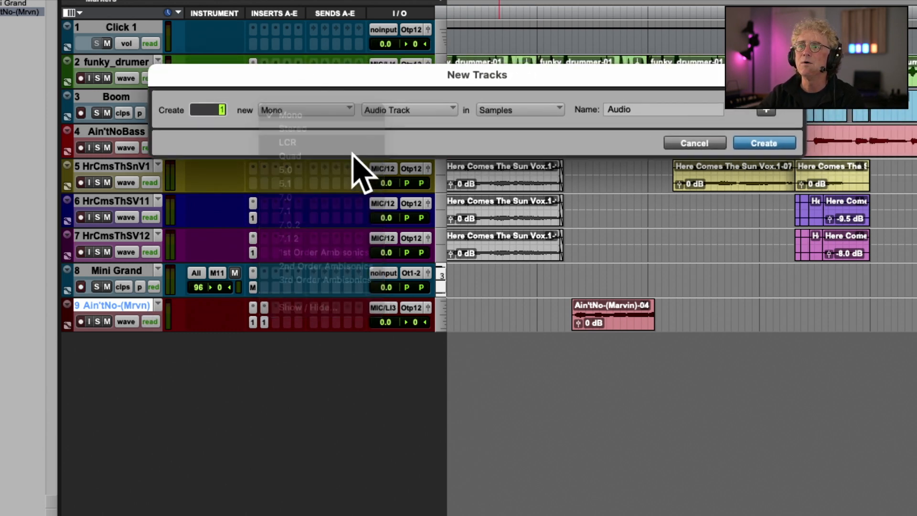
left_click(426, 109)
left_click(439, 123)
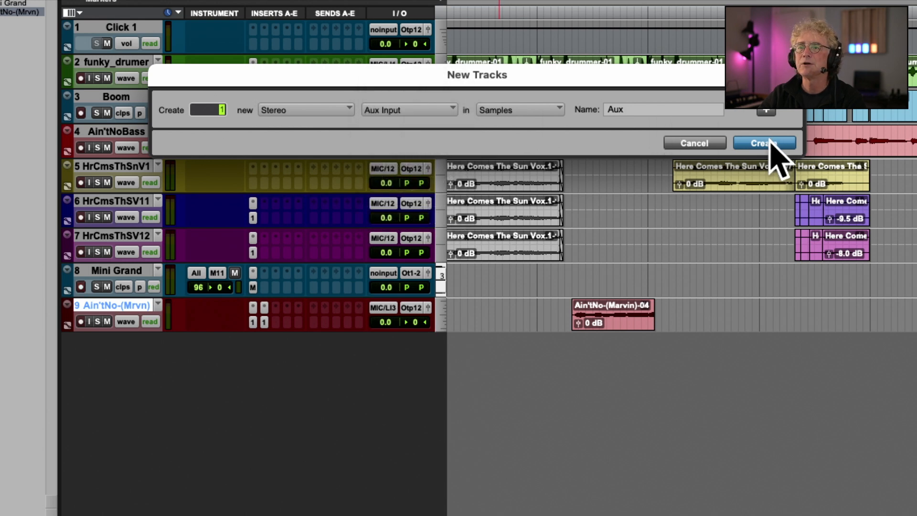
left_click(769, 142)
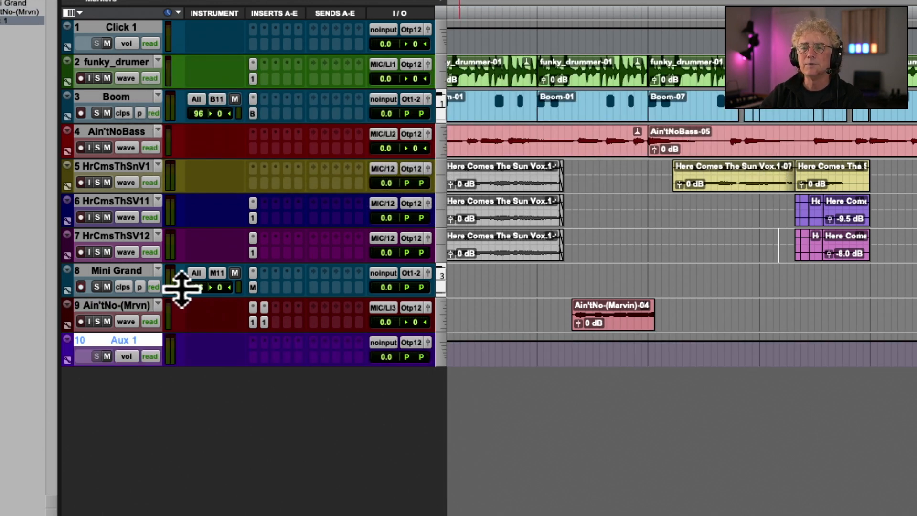
Duplicate the Aux 1 track once, inserting the copy after the last selected track
right_click(141, 340)
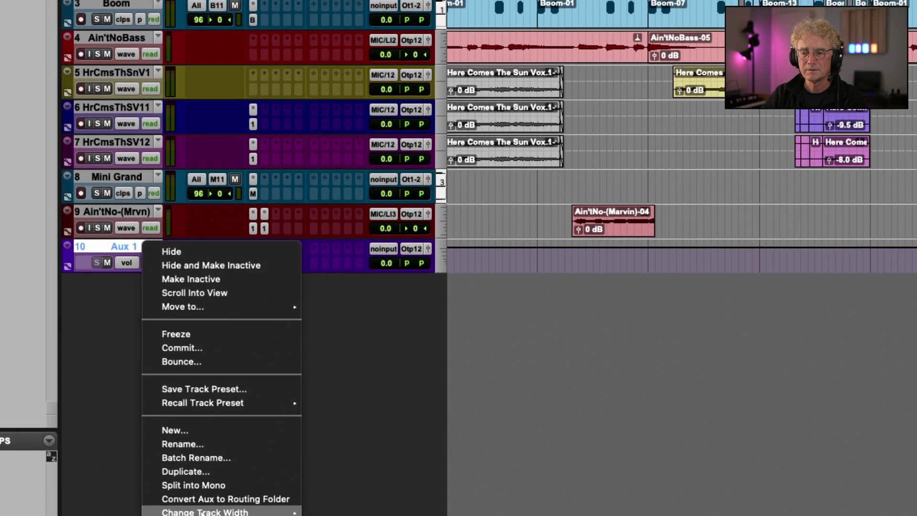
left_click(210, 456)
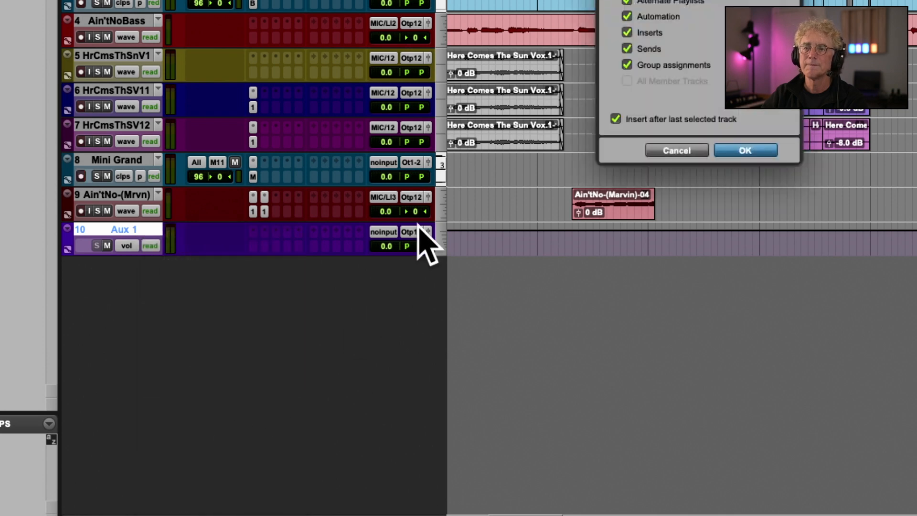
left_click(731, 149)
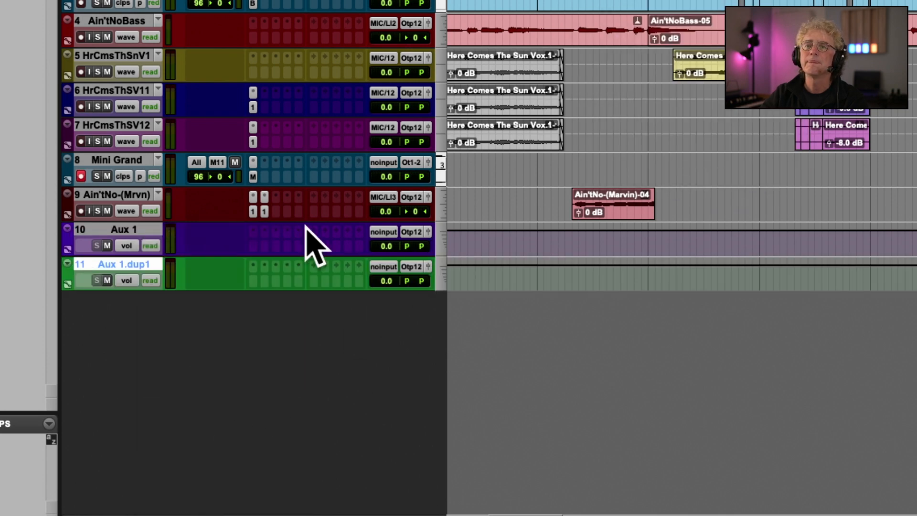
Assign the same bright blue colour to both aux tracks
left_click(150, 229, "shift")
double_click(68, 241)
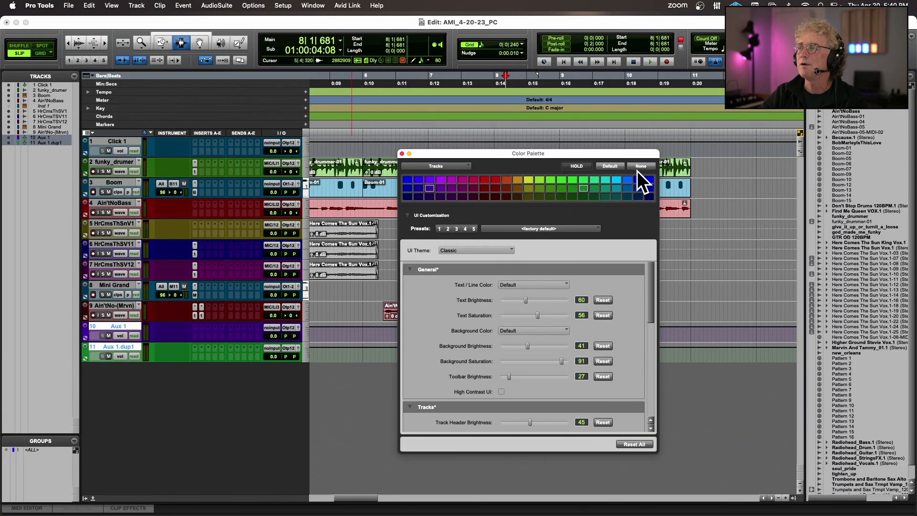
left_click(628, 179)
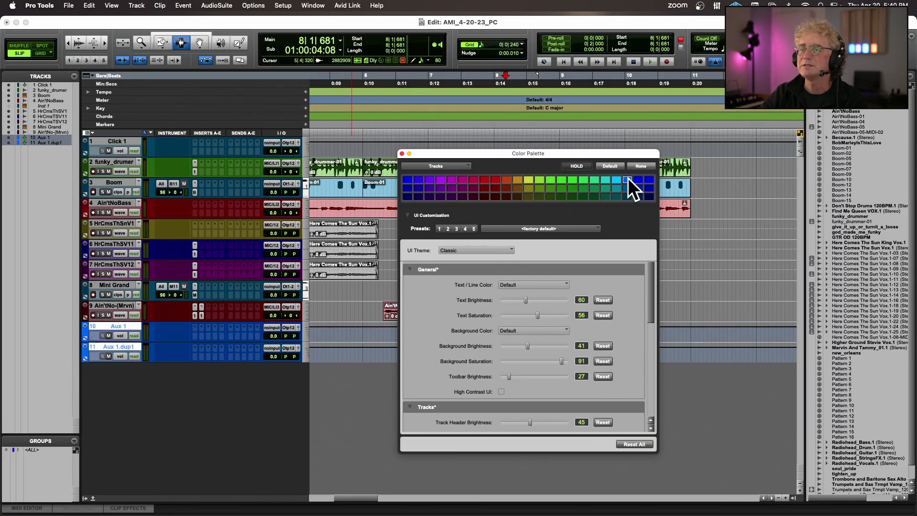
left_click(402, 153)
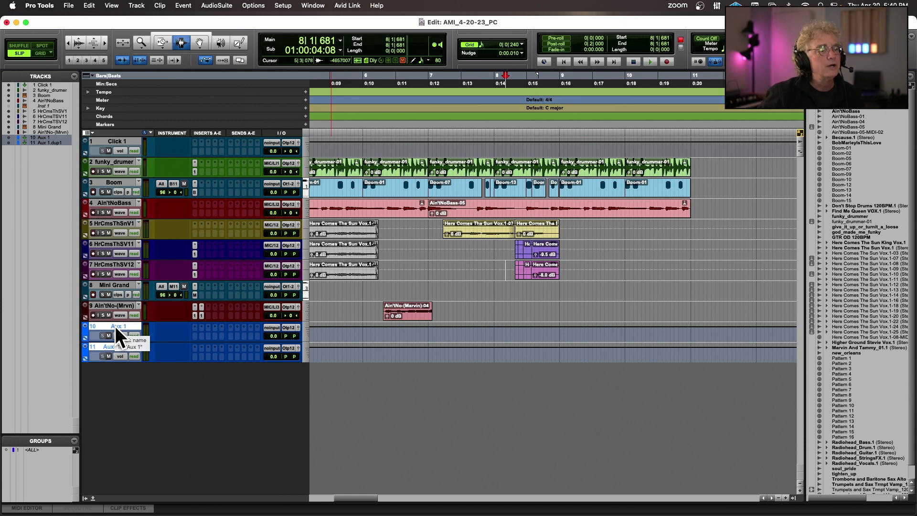
Insert Avid's D-Verb as a stereo multichannel plug-in on the first insert slot of Aux 1
scroll(93, 279, "right", 5)
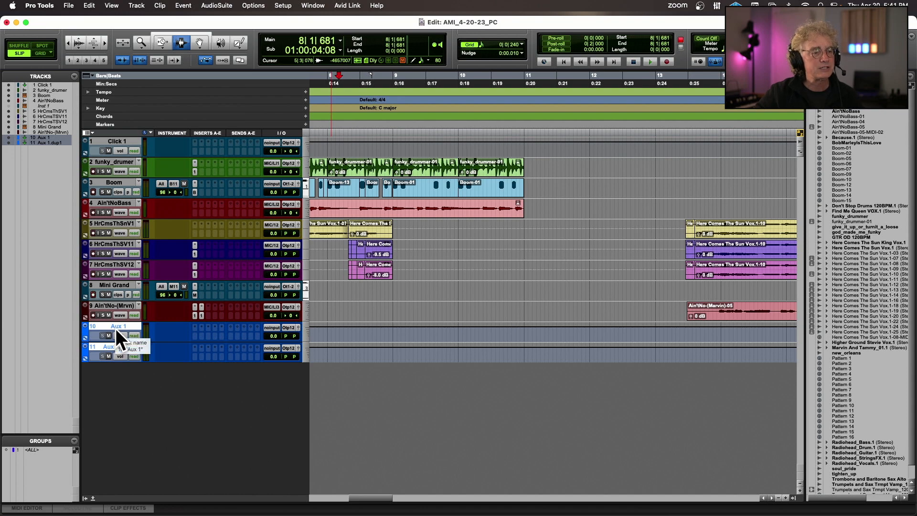
left_click(195, 335)
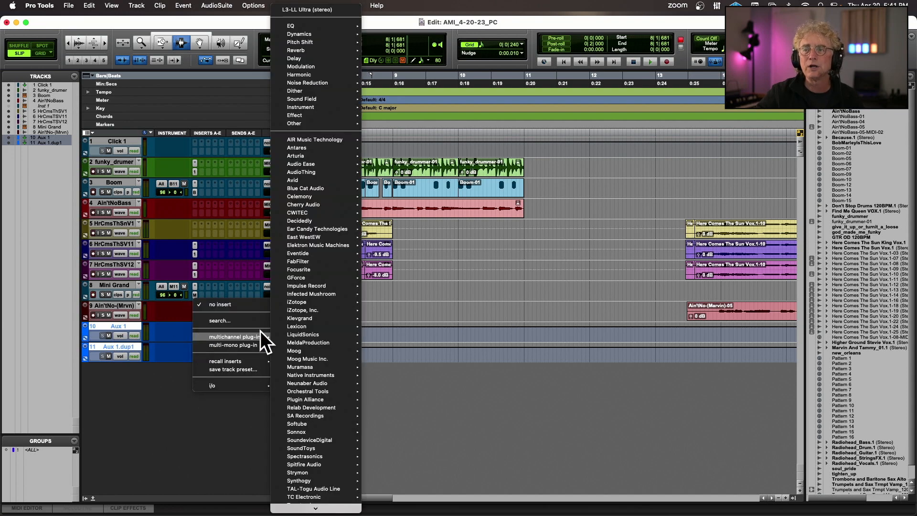
mouse_move(321, 181)
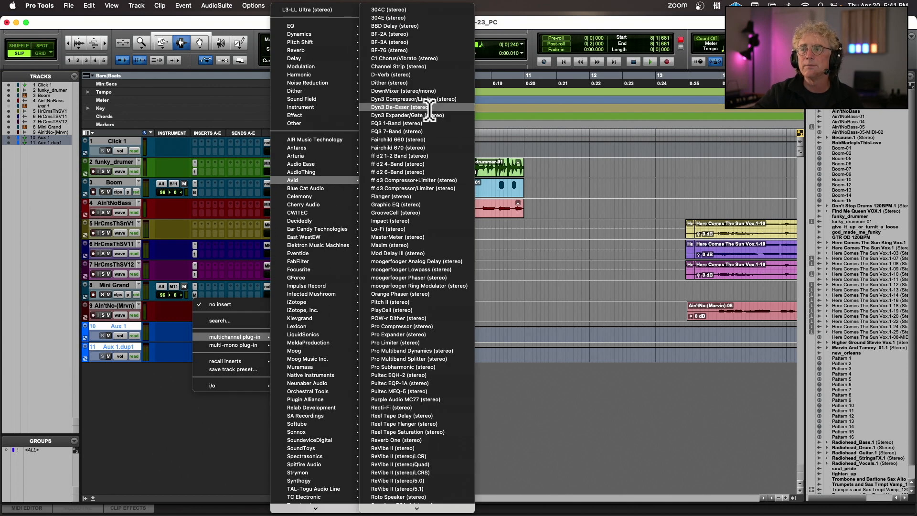
left_click(432, 75)
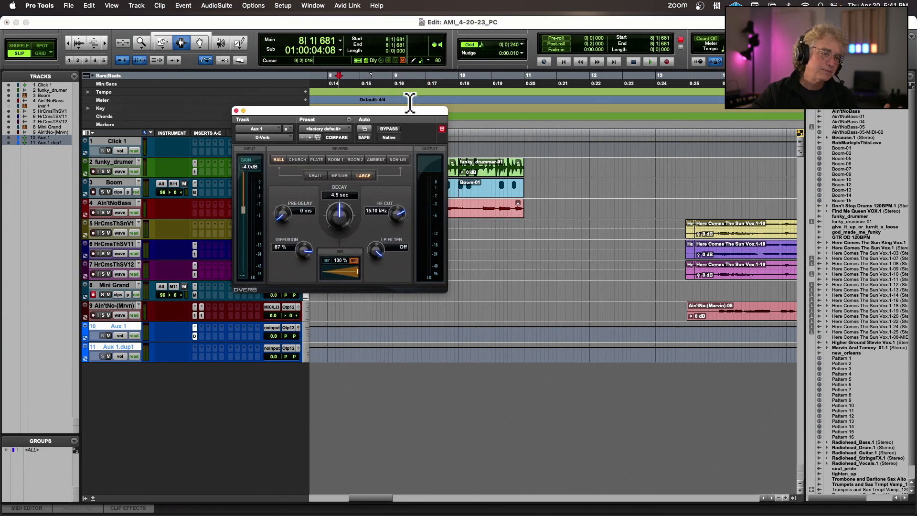
left_click_drag(317, 112, 422, 173)
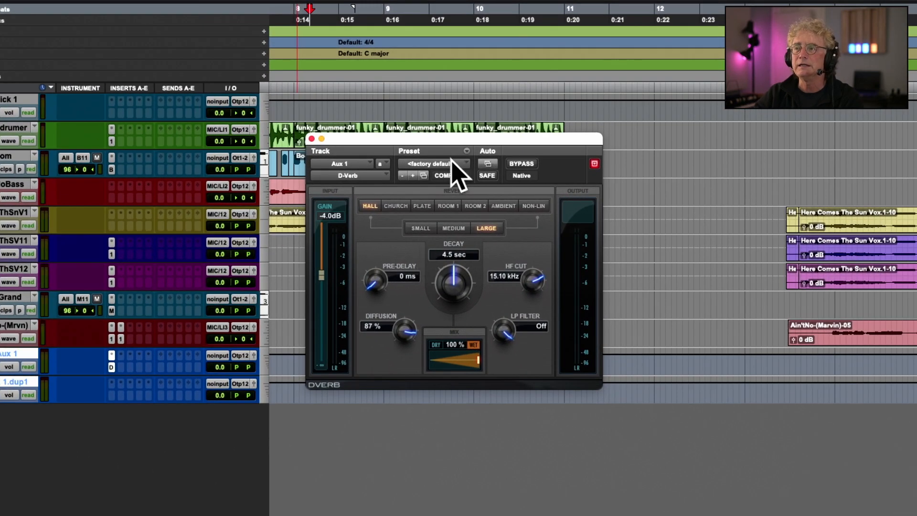
Load D-Verb's Vocal Plate preset and raise its input gain to 0.0 dB
left_click(451, 162)
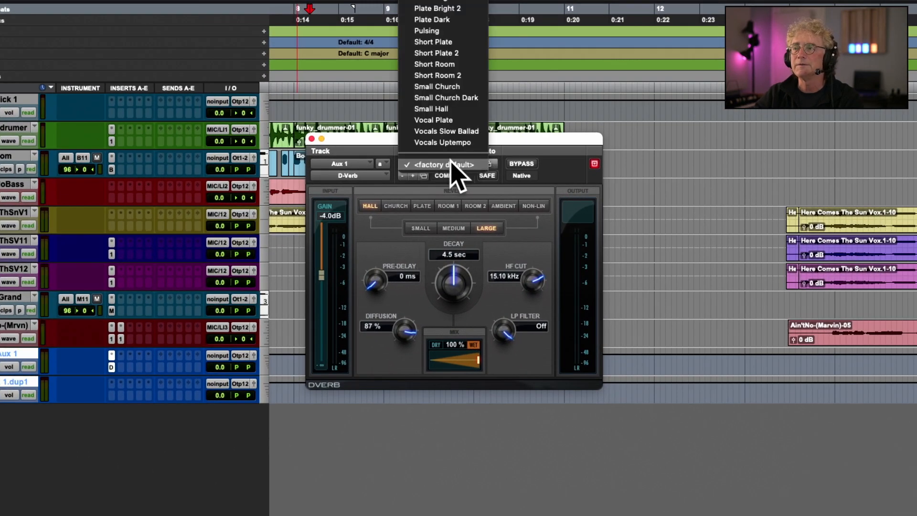
left_click(452, 120)
left_click_drag(320, 274, 321, 220)
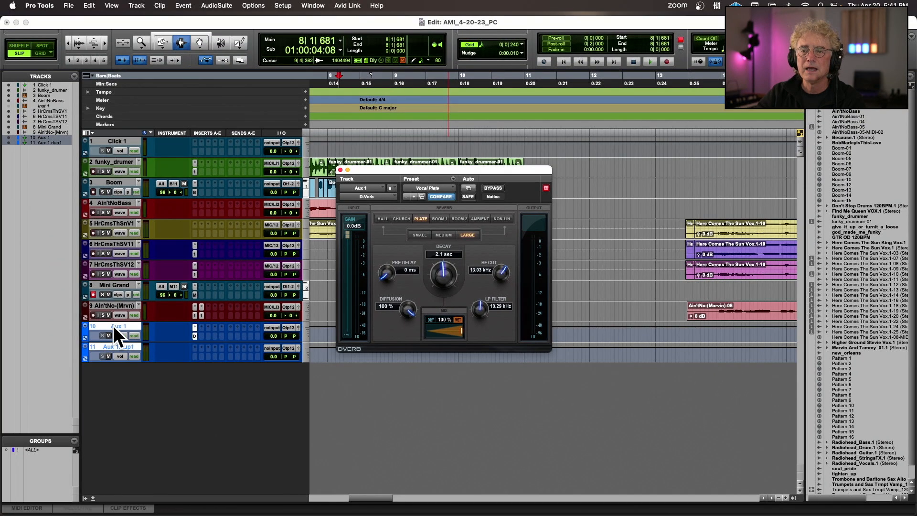
Rename the Aux 1 track as Reverb
double_click(113, 326)
type("Reverb")
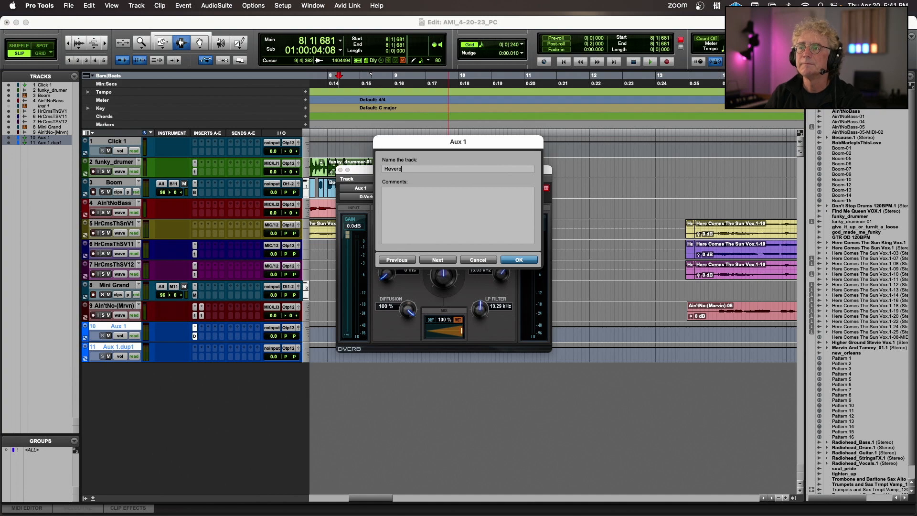
Rename the Aux 1 track as Reverb and increase its track height to show the full insert and I/O slots
key("Return")
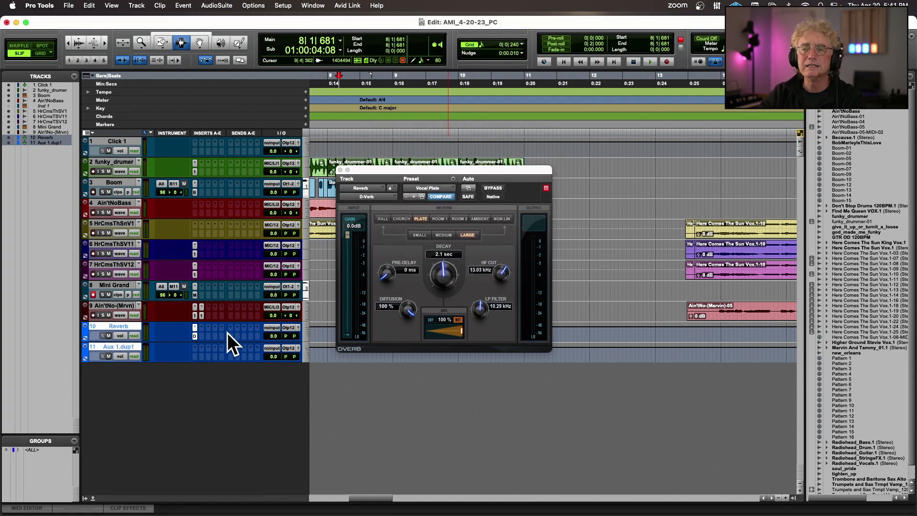
left_click_drag(162, 340, 164, 385)
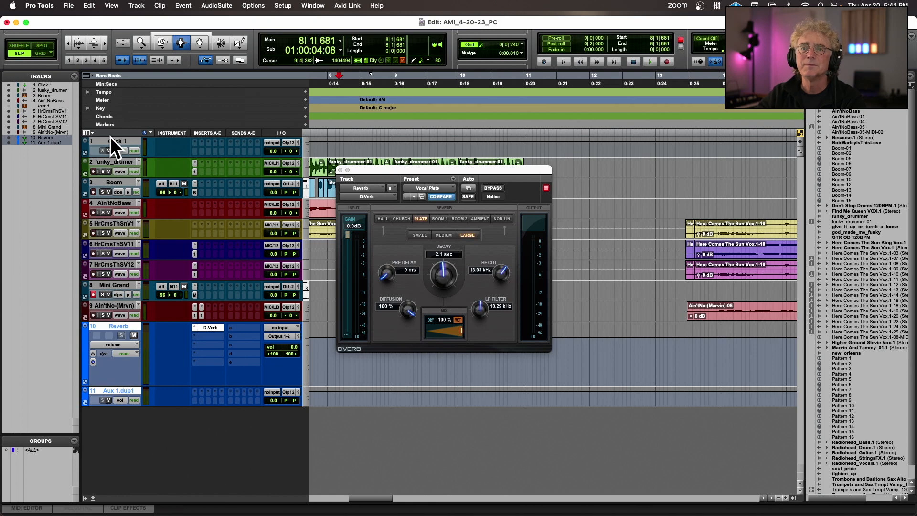
left_click(93, 132)
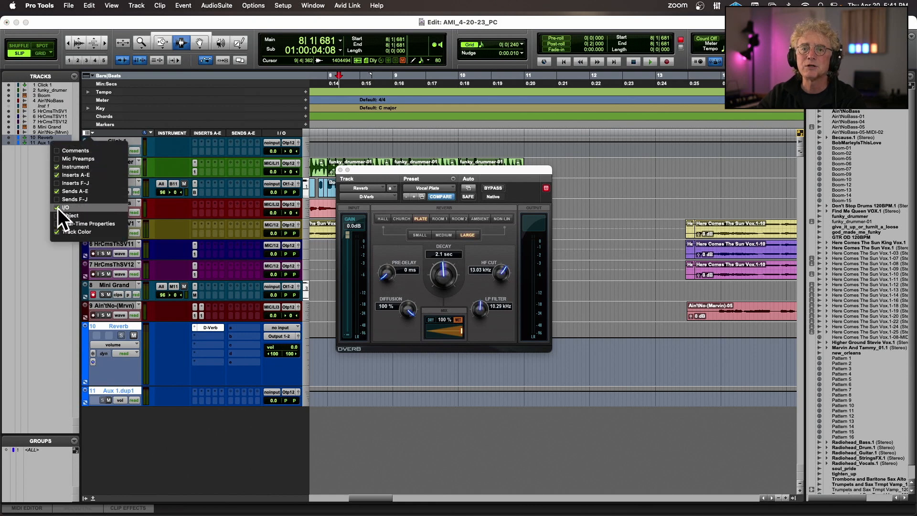
left_click(207, 144)
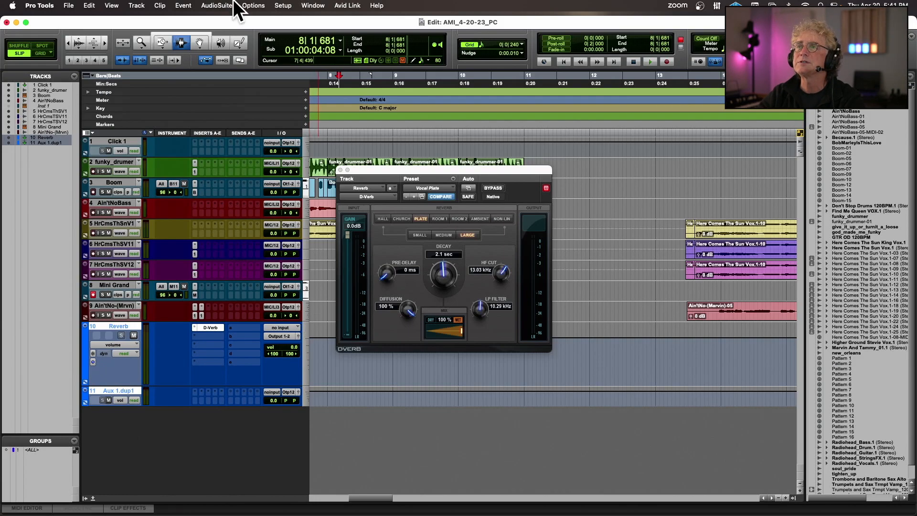
Restore the default bus paths in I/O Setup and apply the change
left_click(340, 0)
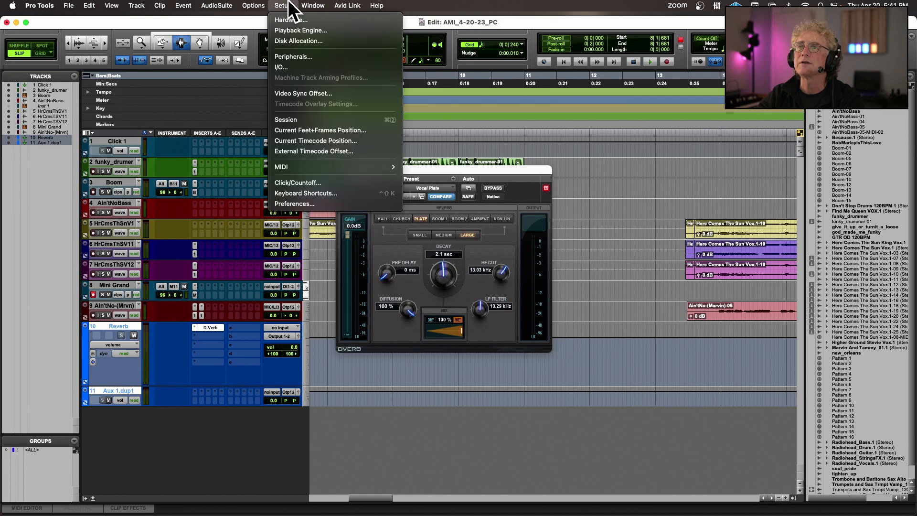
left_click(283, 67)
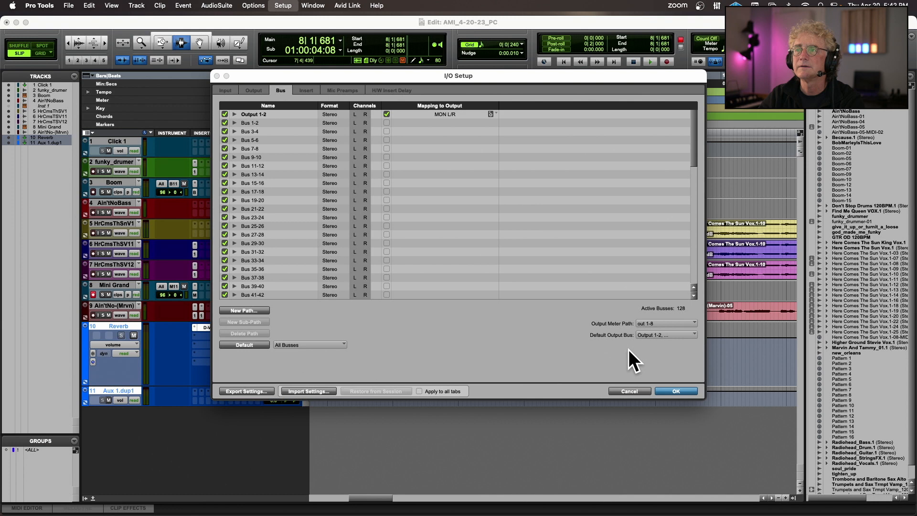
left_click(240, 343)
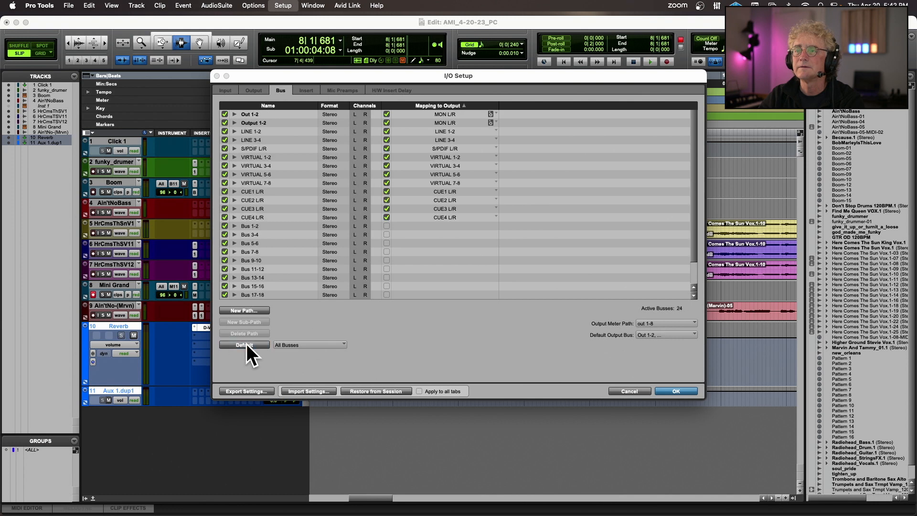
left_click(670, 388)
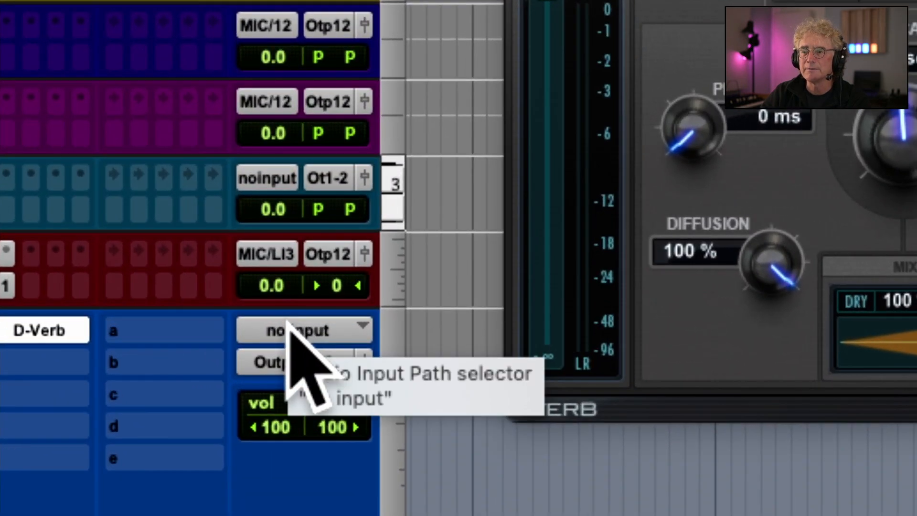
Set the Reverb track's audio input path to Bus 1-2 (Stereo)
left_click(287, 322)
mouse_move(289, 366)
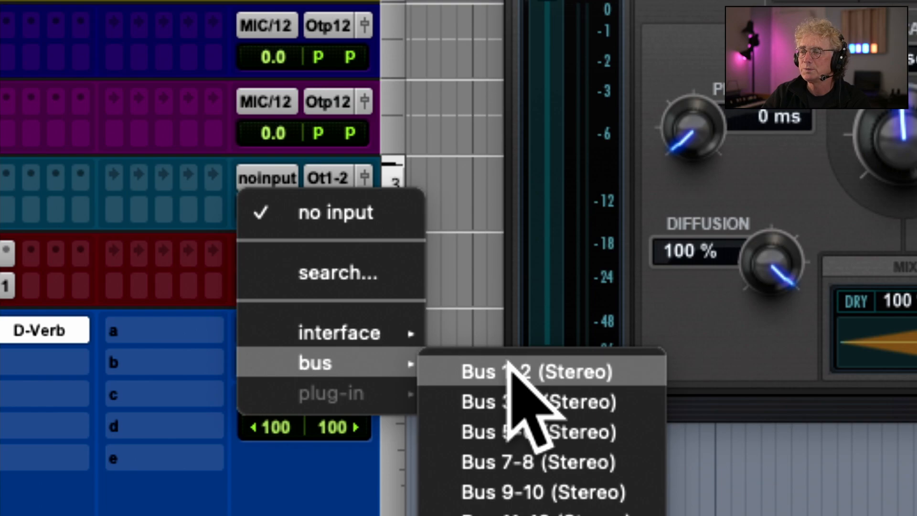
left_click(509, 370)
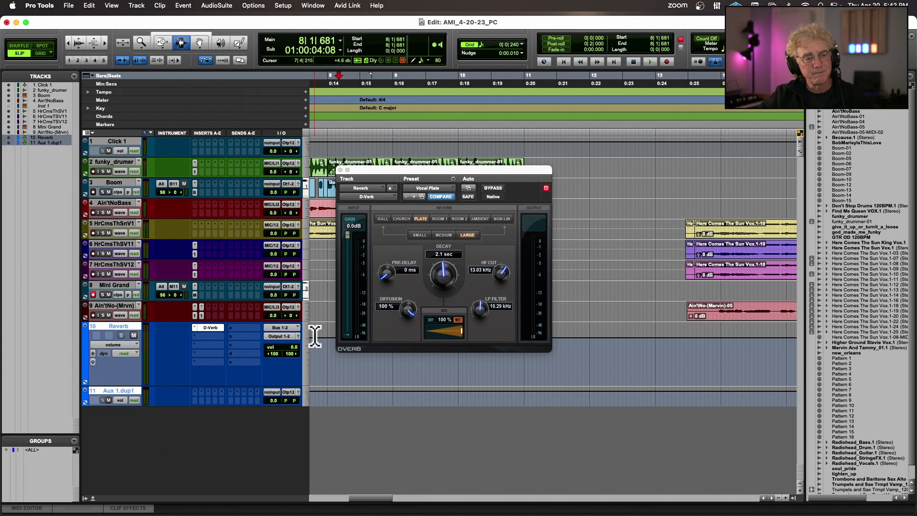
Switch to Chrome and open Wikipedia's Busbar article from the Google results for "bus bar"
mouse_move(119, 513)
left_click(91, 504)
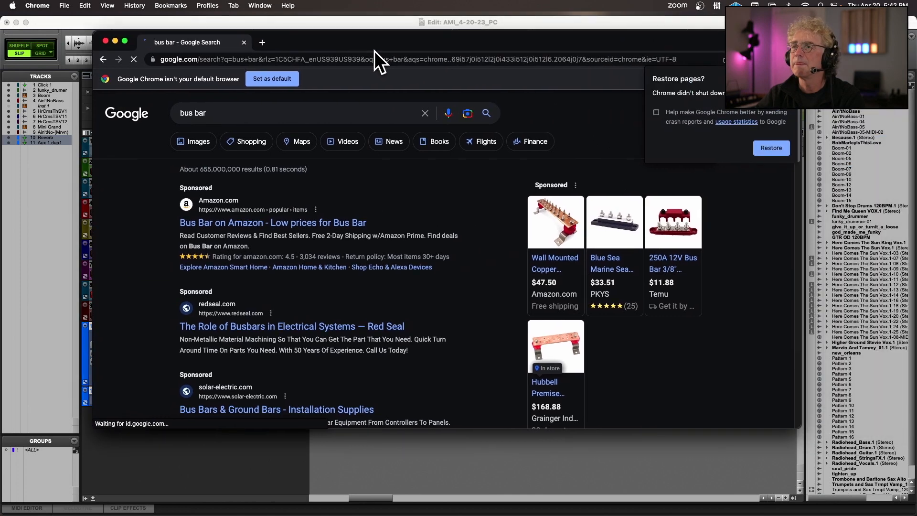
scroll(348, 224, "down", 5)
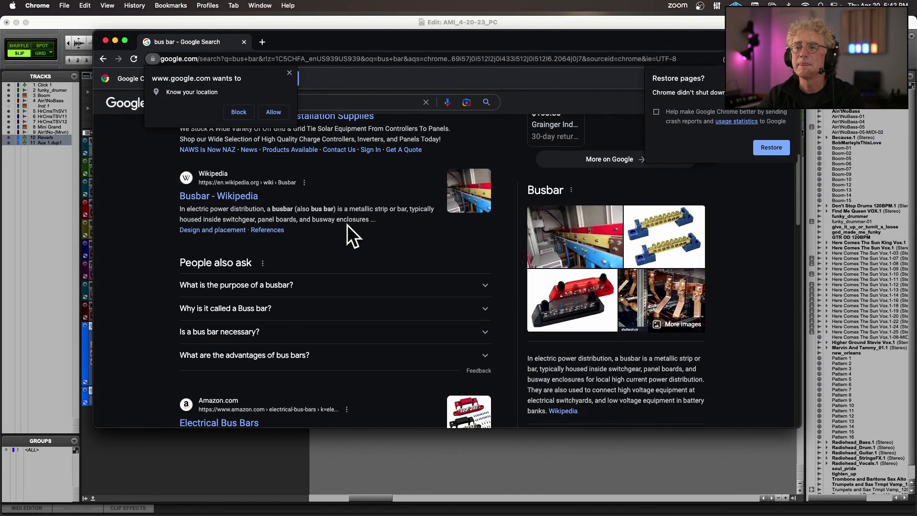
left_click(225, 191)
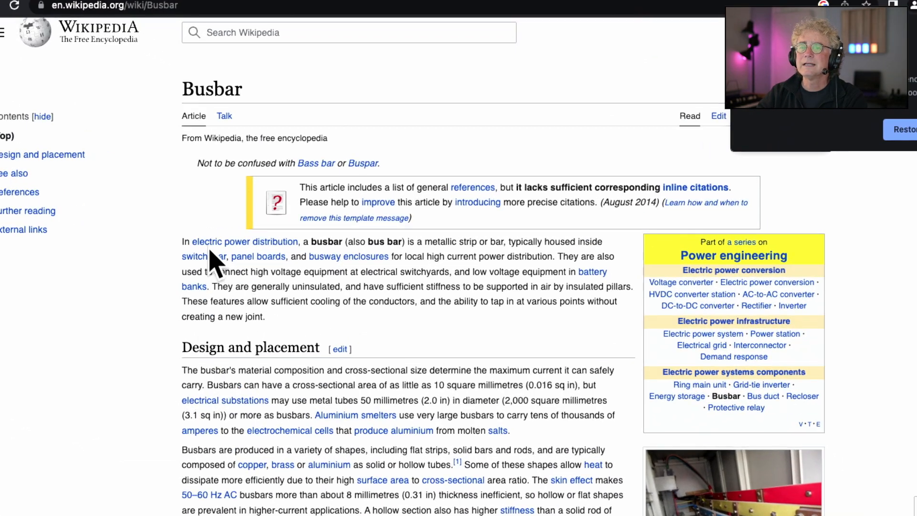
Examine the Busbar article's definition of a bus bar and its photos of copper busbars
mouse_move(305, 236)
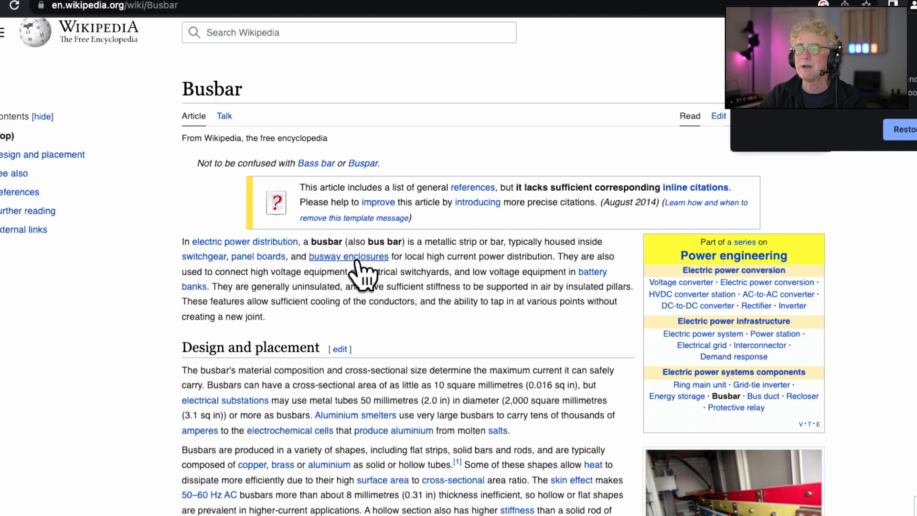
mouse_move(368, 258)
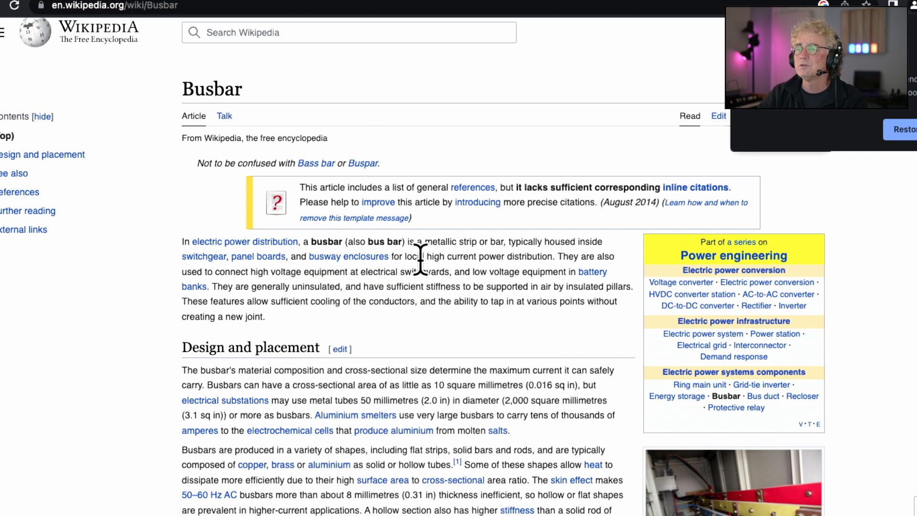
scroll(523, 258, "down", 1)
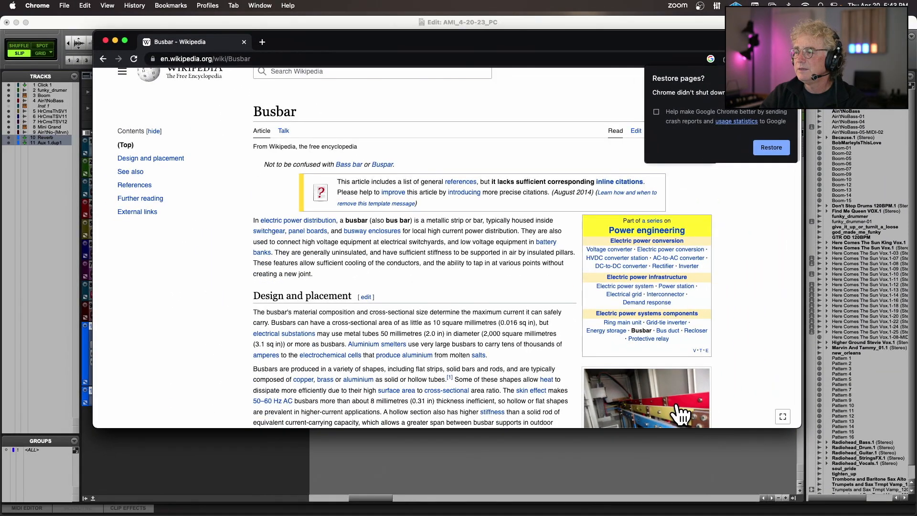
scroll(681, 414, "down", 10)
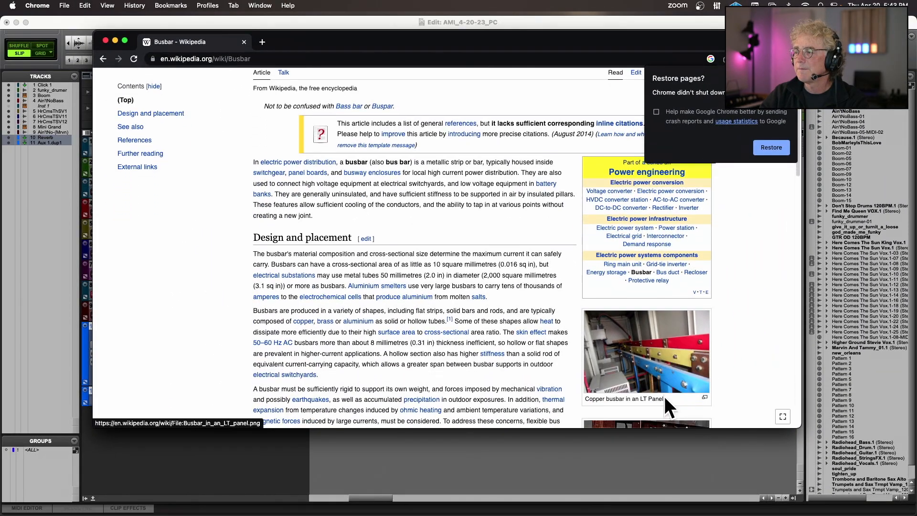
scroll(661, 277, "up", 12)
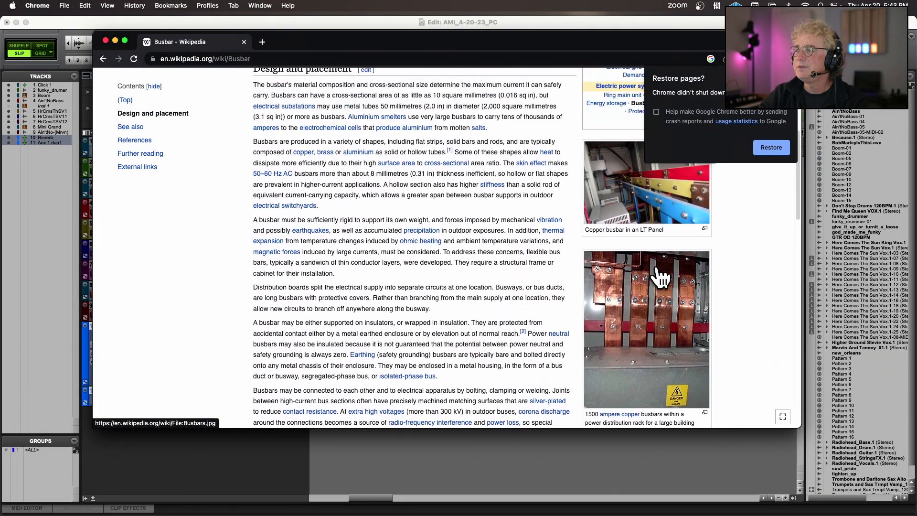
scroll(640, 306, "down", 15)
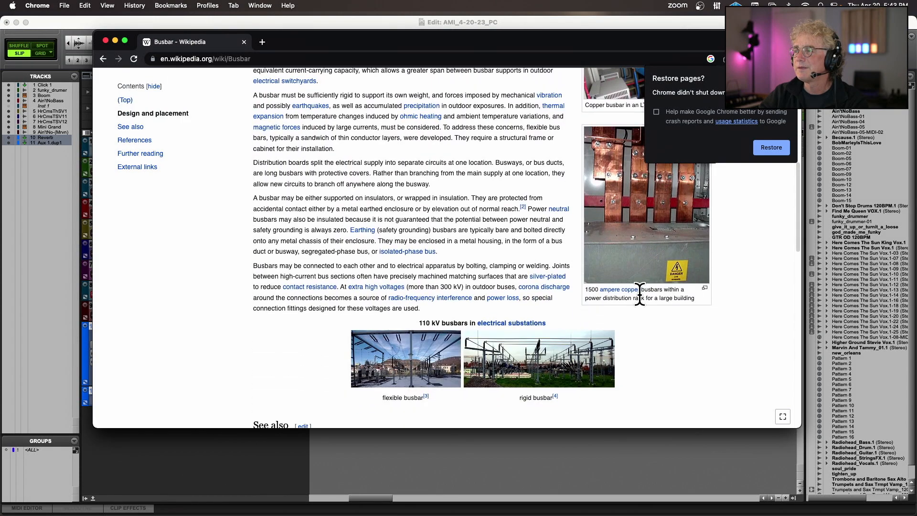
scroll(639, 298, "up", 3)
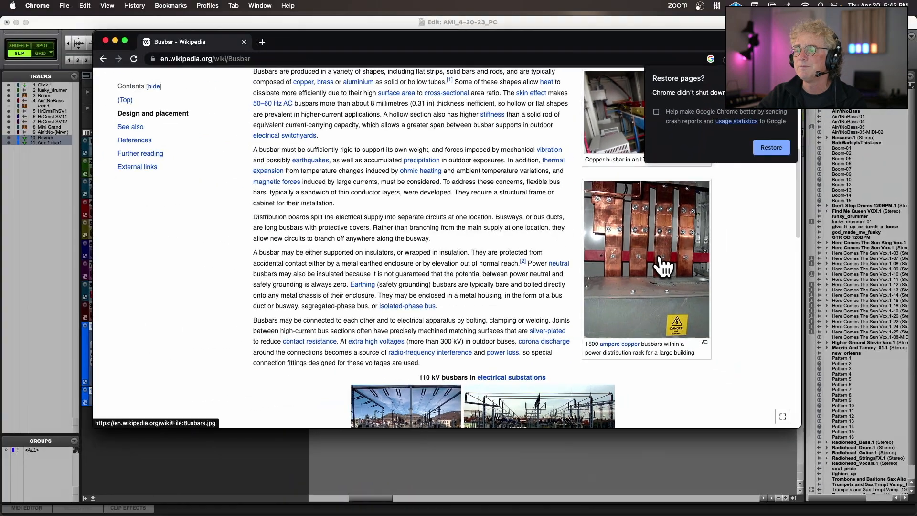
Search Google for "telephone switchboard operator" and open the La Porte County Public Library article behind the switchboard photo
left_click(300, 58)
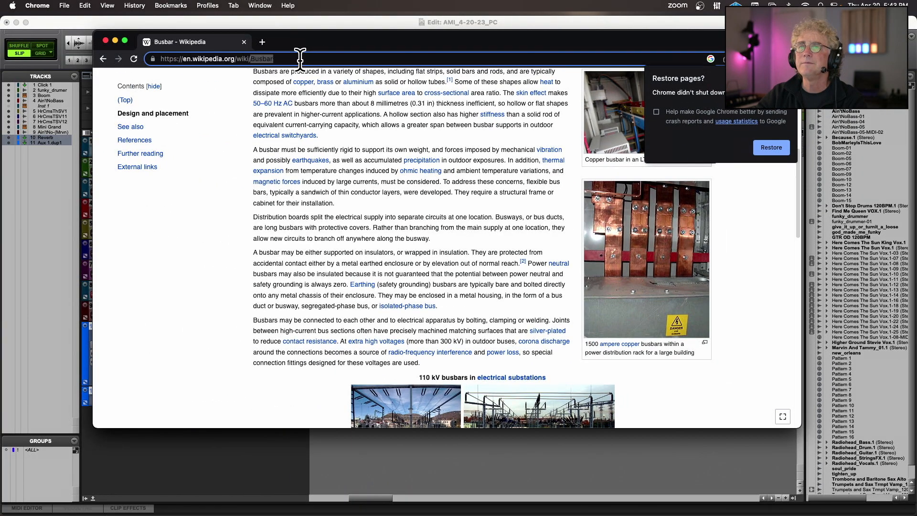
type("telepj")
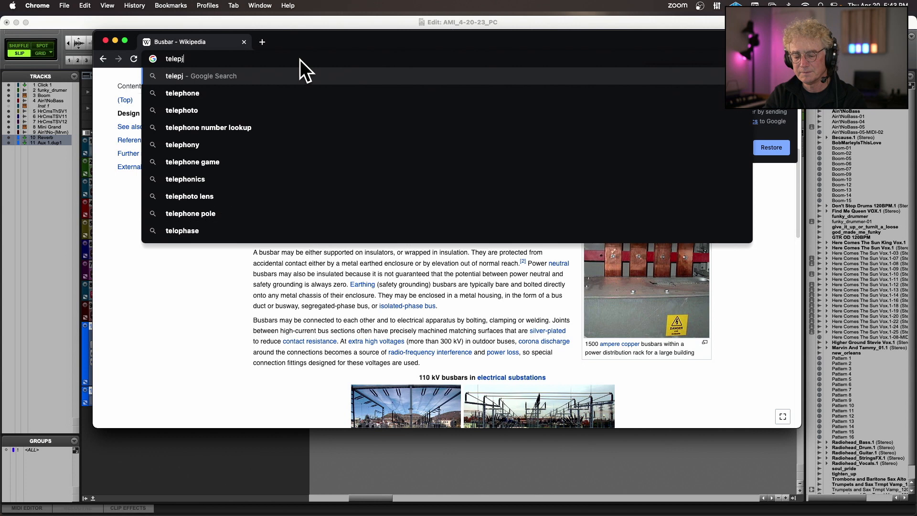
key("BackSpace")
type("hone swi")
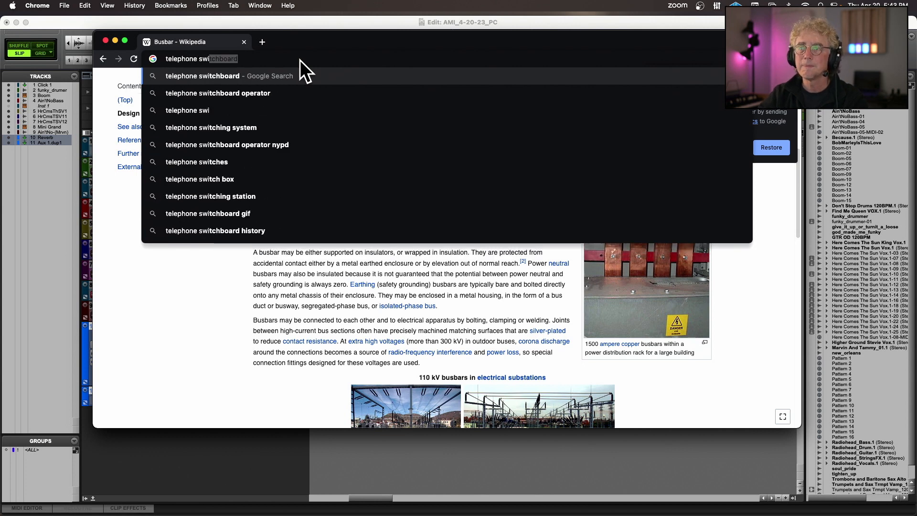
left_click(271, 94)
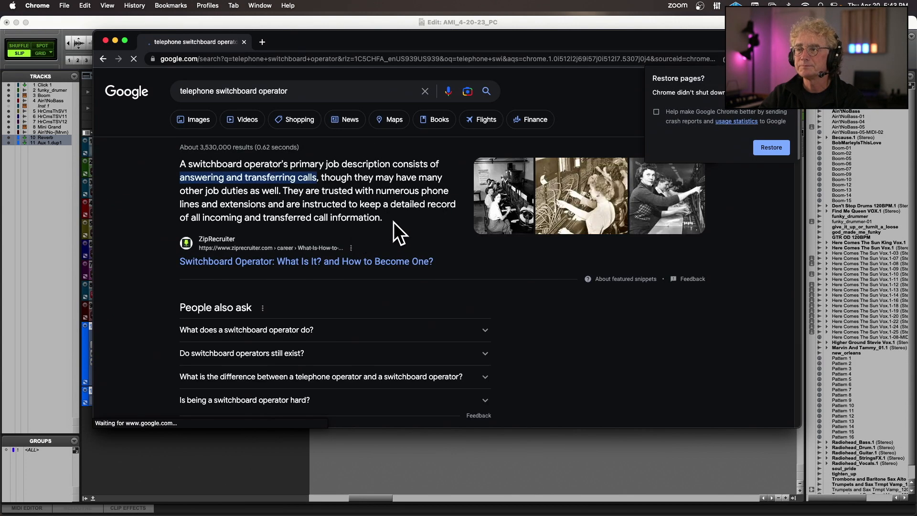
left_click(576, 201)
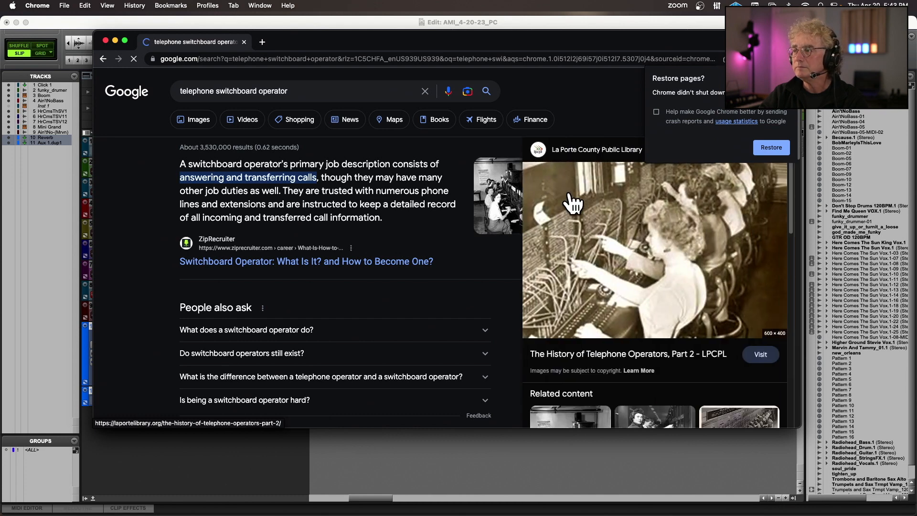
left_click(554, 196)
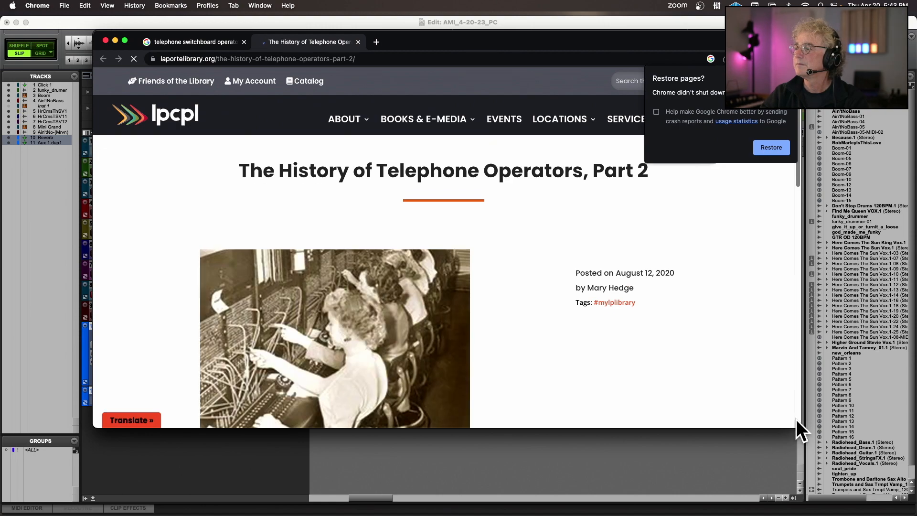
Enlarge the browser window and examine the switchboard photo in "The History of Telephone Operators, Part 2"
scroll(795, 420, "down", 15)
left_click_drag(797, 424, 874, 499)
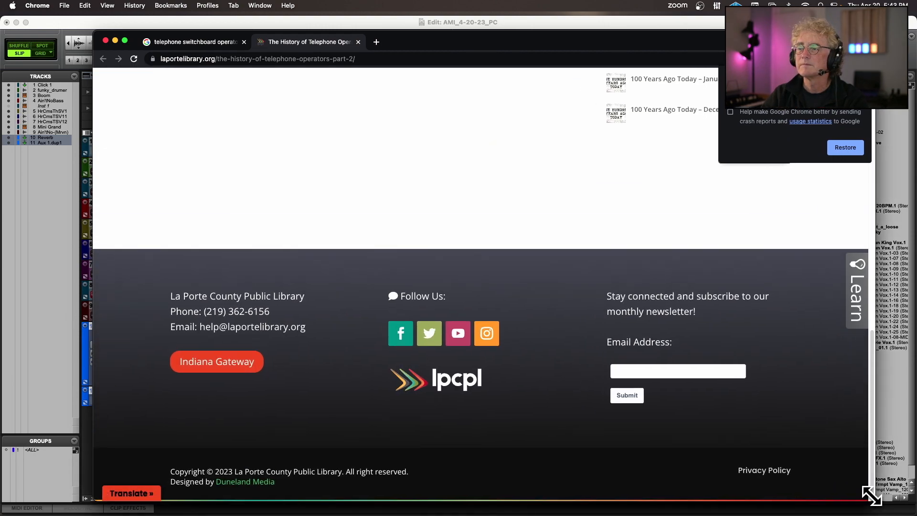
scroll(292, 128, "up", 15)
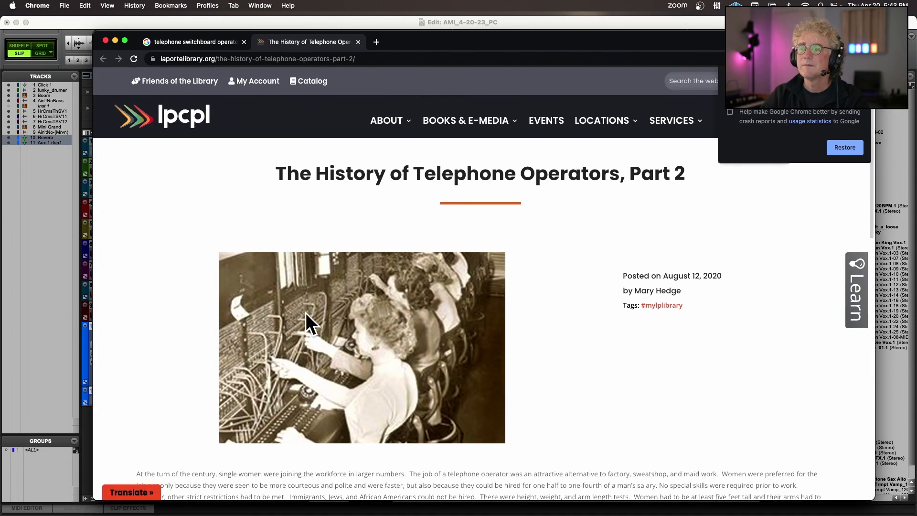
scroll(305, 312, "down", 5)
scroll(305, 311, "up", 6)
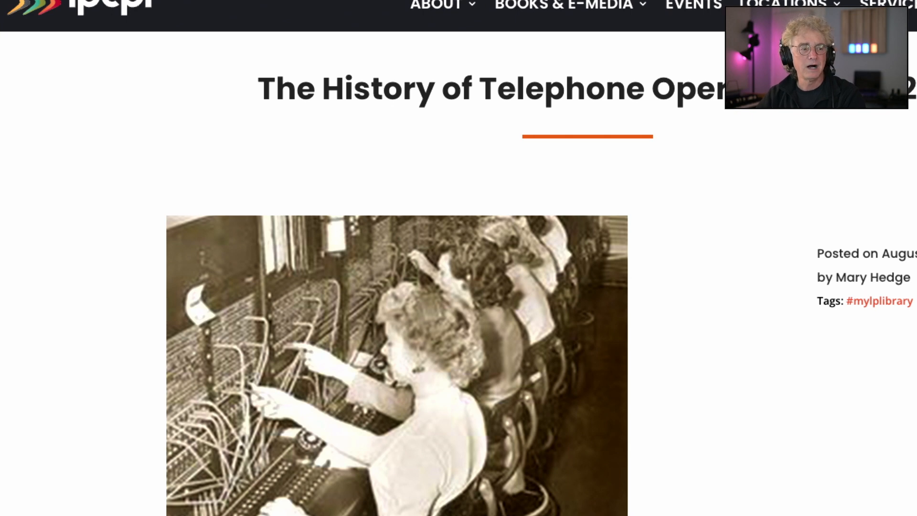
scroll(315, 301, "down", 2)
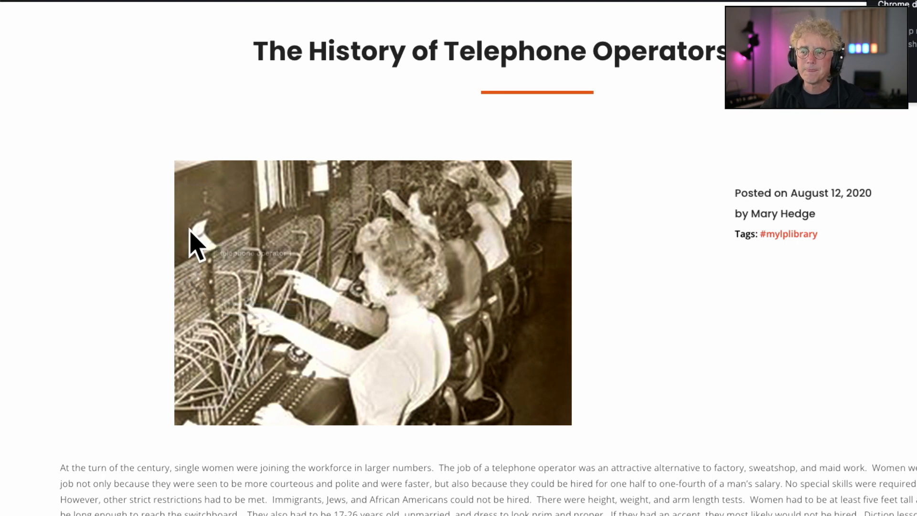
scroll(305, 258, "down", 1)
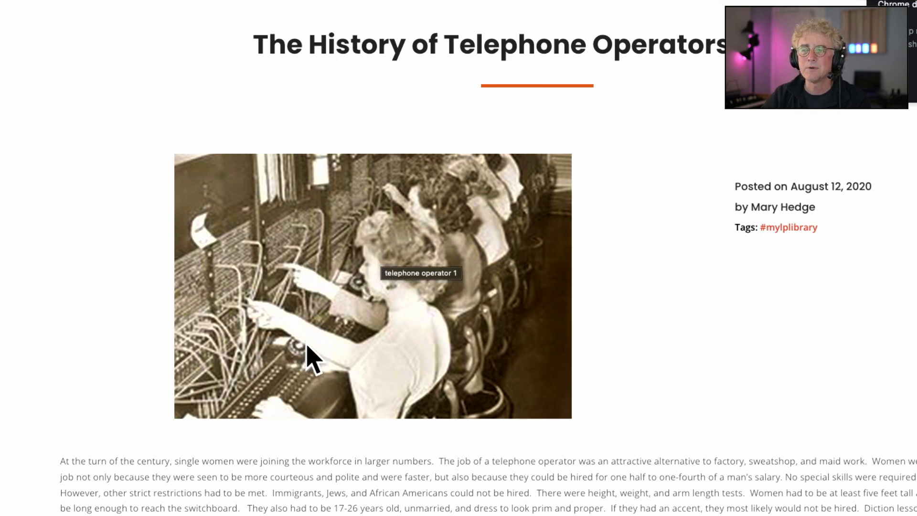
scroll(249, 353, "up", 1)
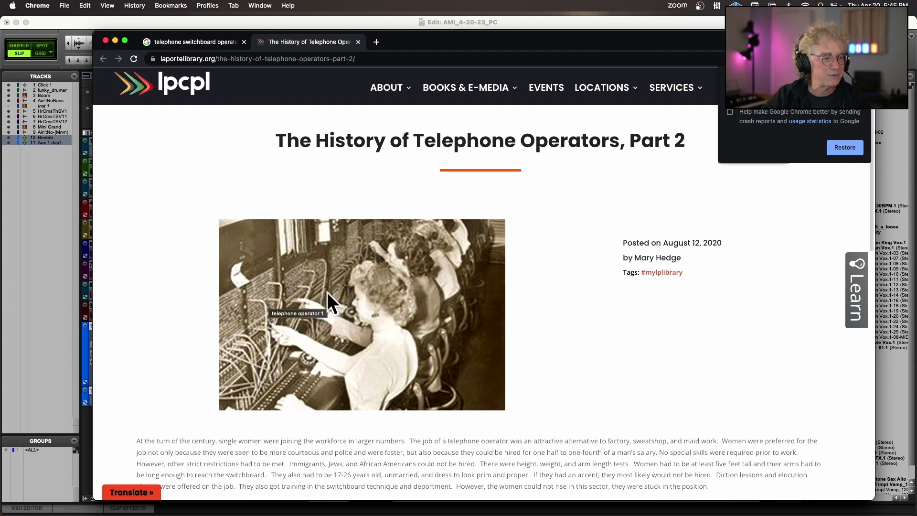
Close the Chrome window to return to Pro Tools, and move the D-Verb plug-in window clear of the earlier clips
left_click(106, 40)
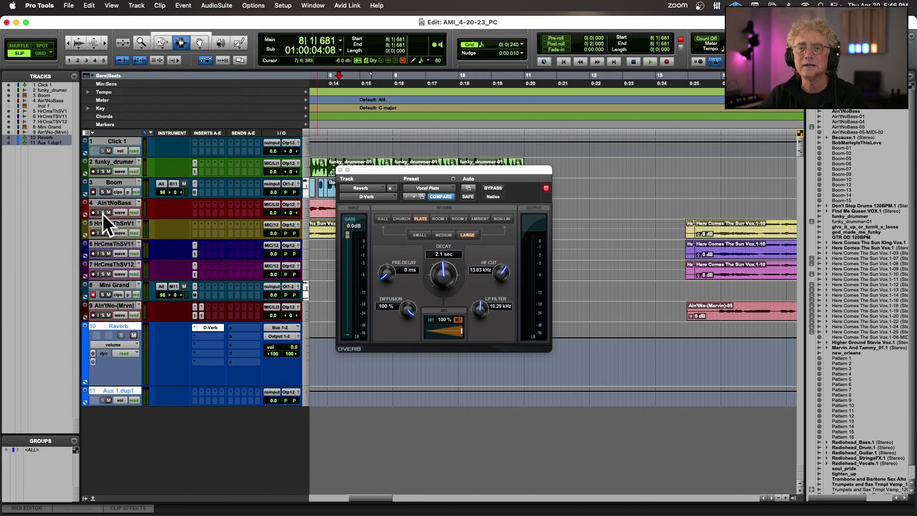
left_click_drag(370, 169, 538, 169)
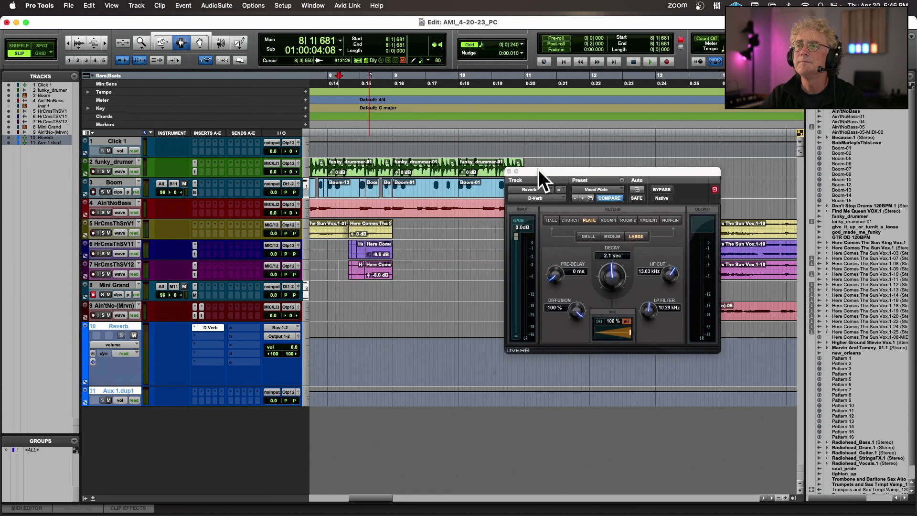
scroll(365, 218, "left", 5)
scroll(365, 217, "left", 6)
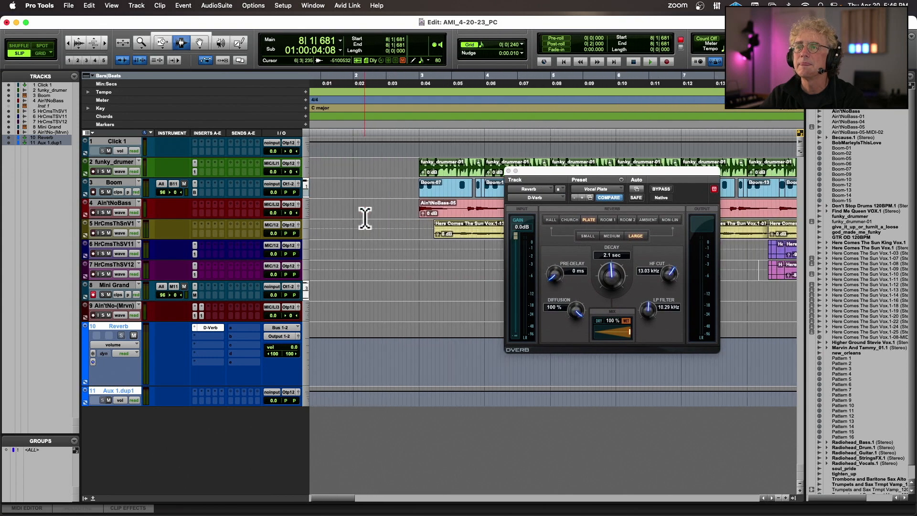
Increase the height of track 5, the Here Comes The Sun vocal track, to reveal its full set of controls
left_click(348, 228)
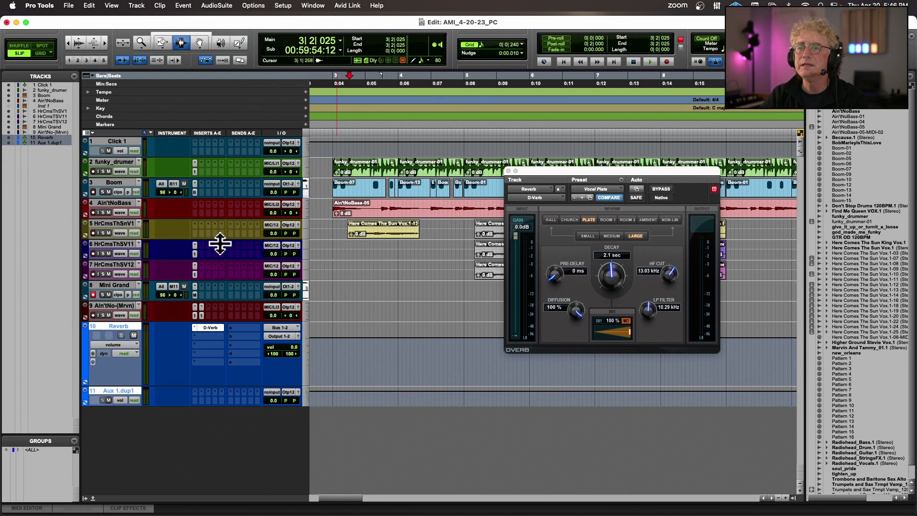
left_click(131, 233)
left_click(104, 236)
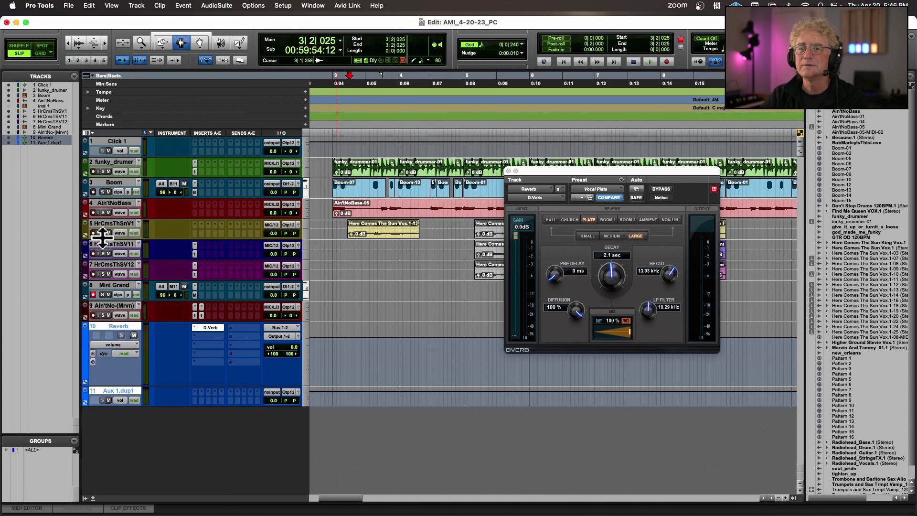
left_click_drag(103, 243, 113, 348)
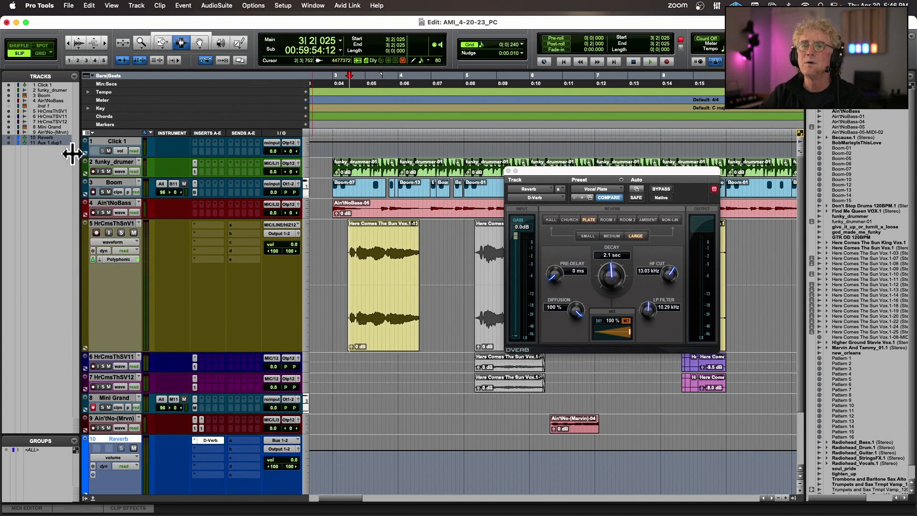
Hide the Sends A-E column in the Edit window and show it again
left_click(93, 131)
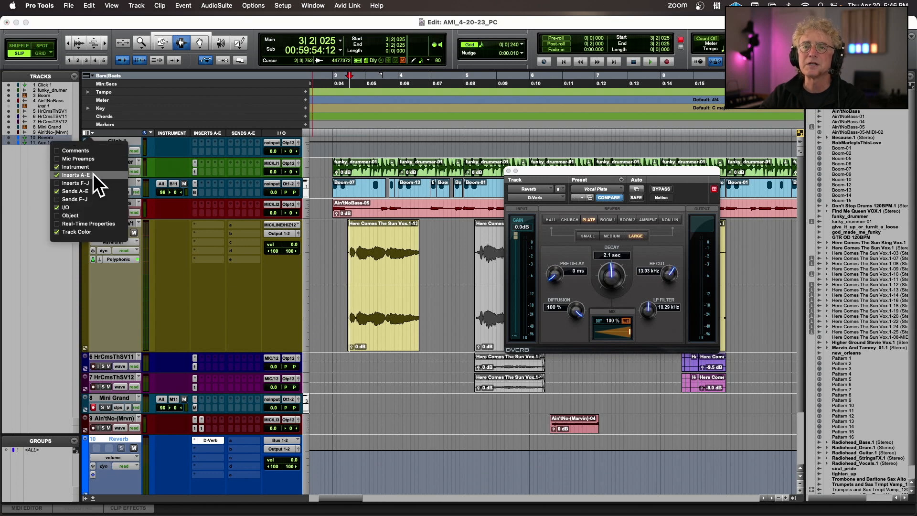
left_click(58, 192)
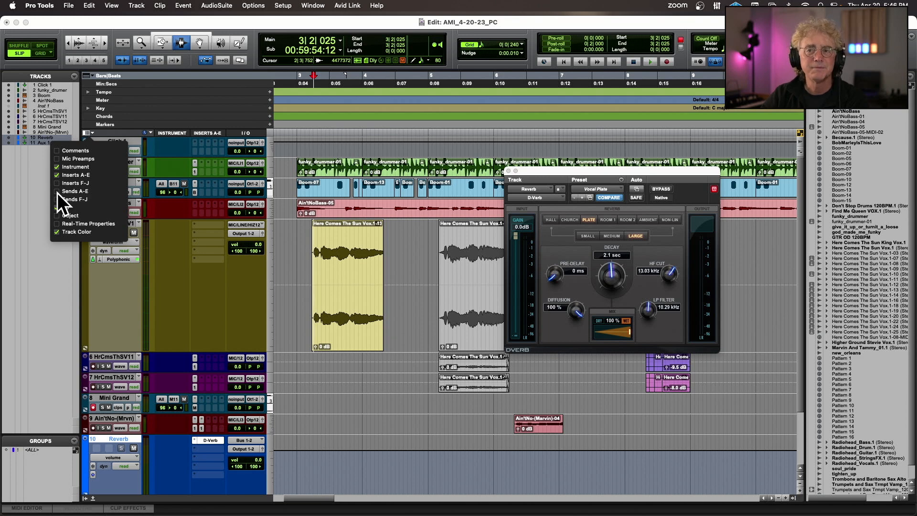
left_click(57, 193)
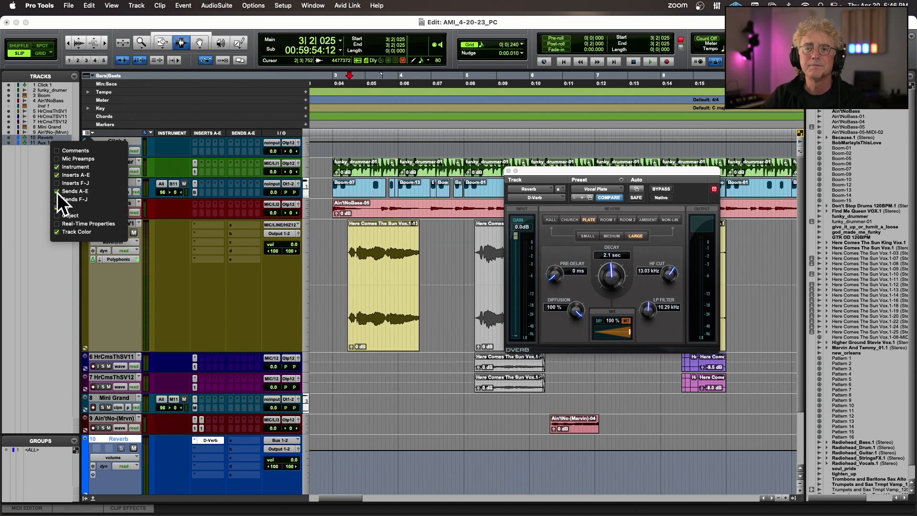
left_click(241, 283)
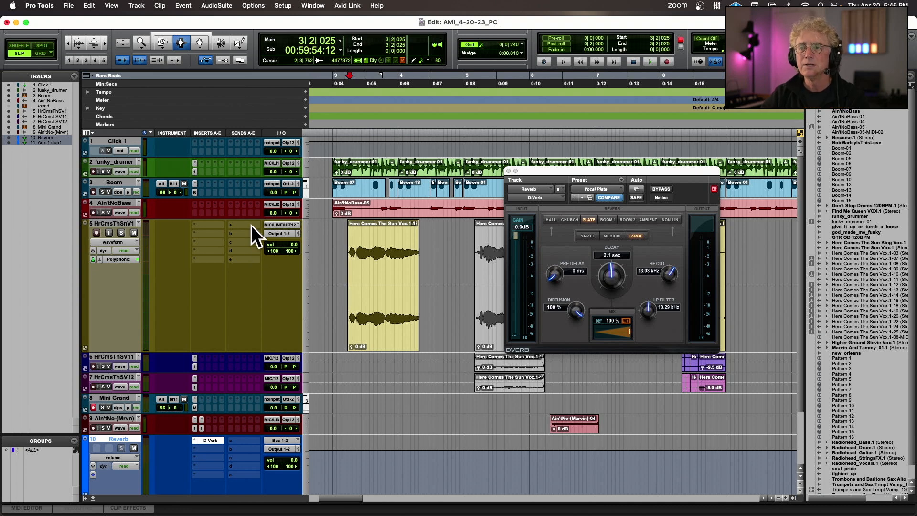
Assign the first send on vocal track 5 to Bus 1-2 (Stereo) and place its send window beside the D-Verb window
left_click(240, 224)
mouse_move(238, 232)
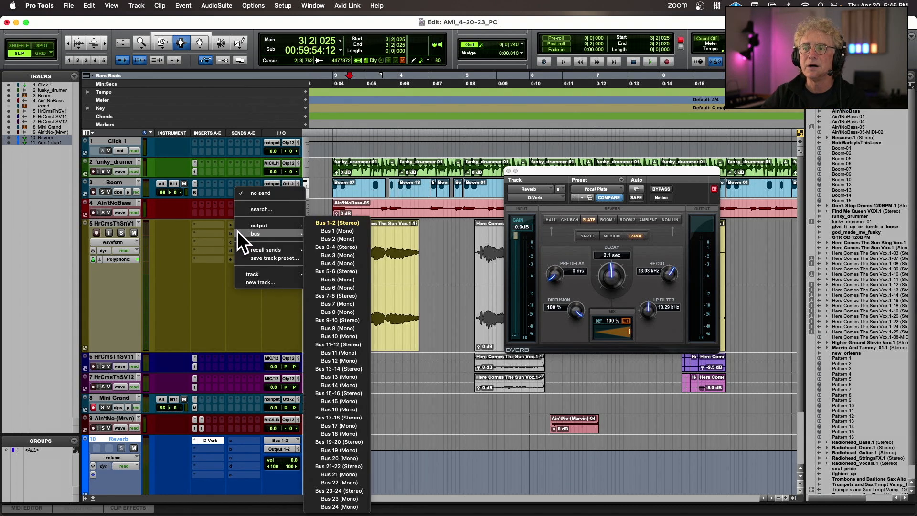
left_click(350, 224)
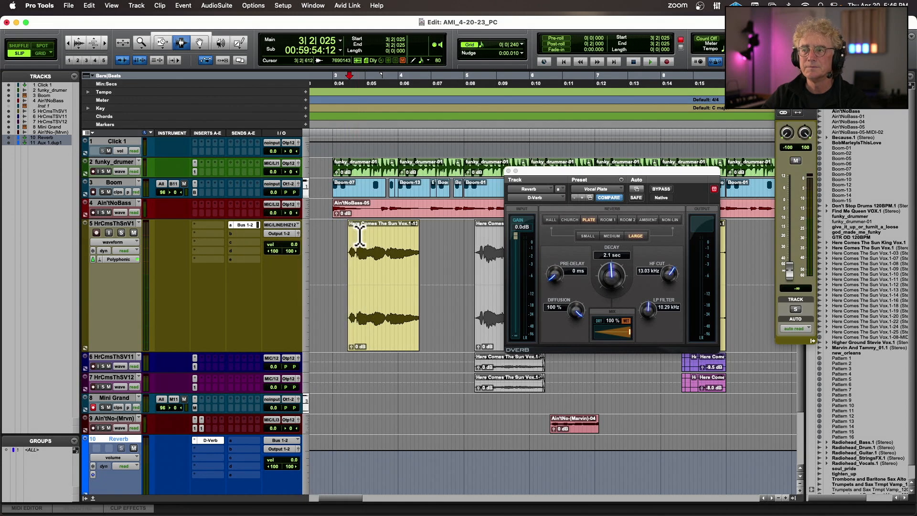
left_click_drag(806, 72, 412, 95)
Solo vocal track 5, play its first clip, and raise the Bus 1-2 send level to about -16 dB
left_click(121, 232)
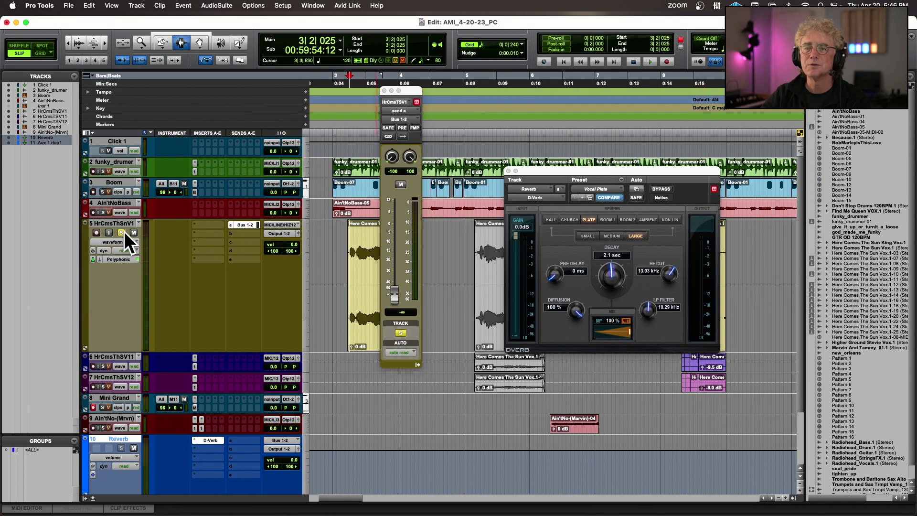
double_click(368, 287)
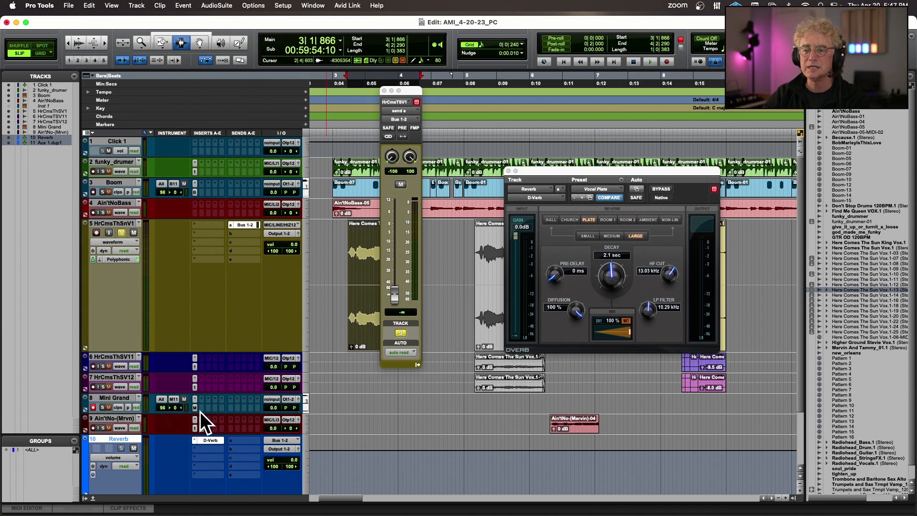
scroll(195, 411, "down", 1)
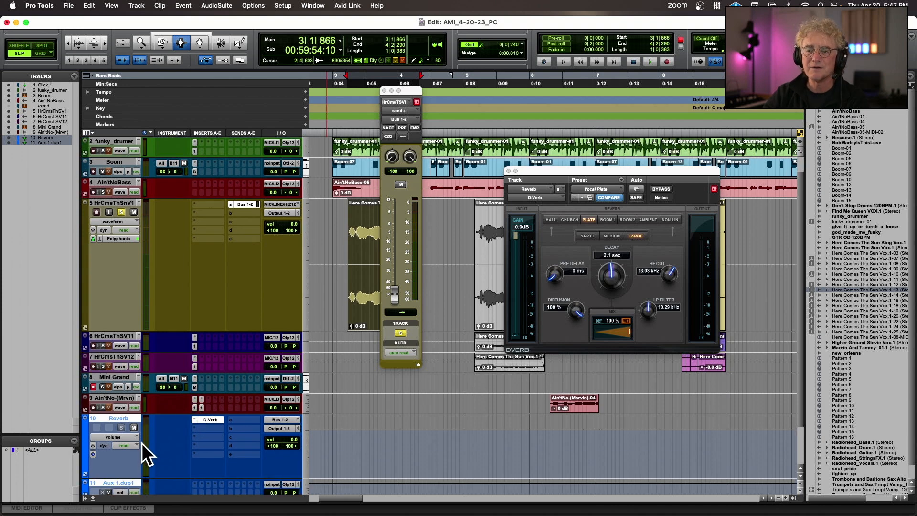
key("space")
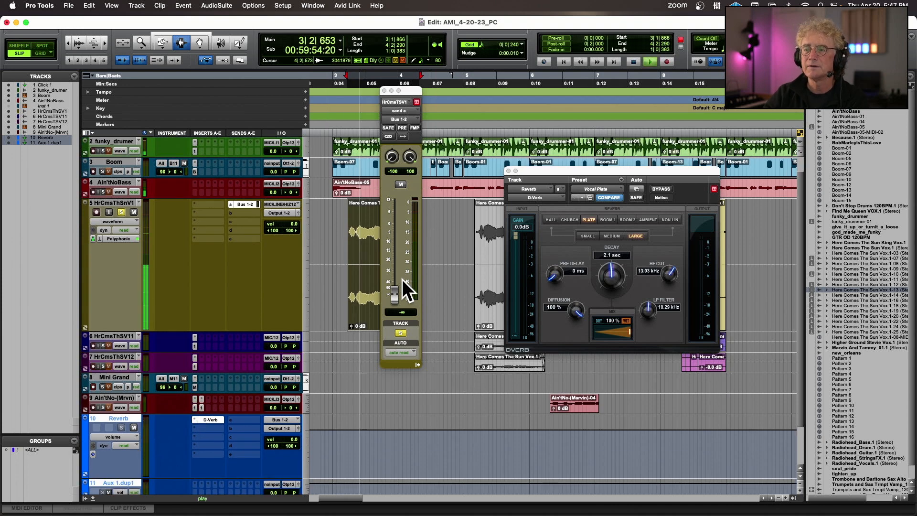
left_click_drag(394, 293, 398, 248)
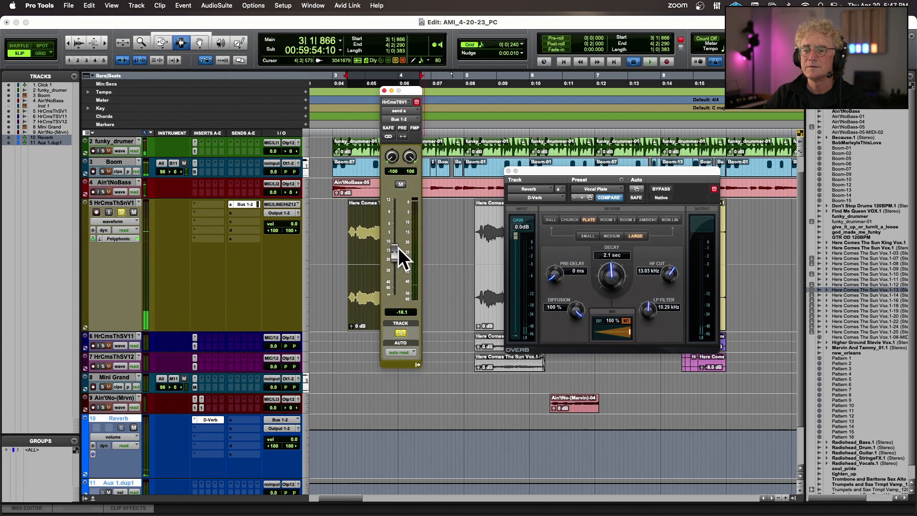
Turn on loop playback, play the selected vocal clip, and raise the Bus 1-2 send level to about -8.5 dB
right_click(648, 60)
left_click(661, 98)
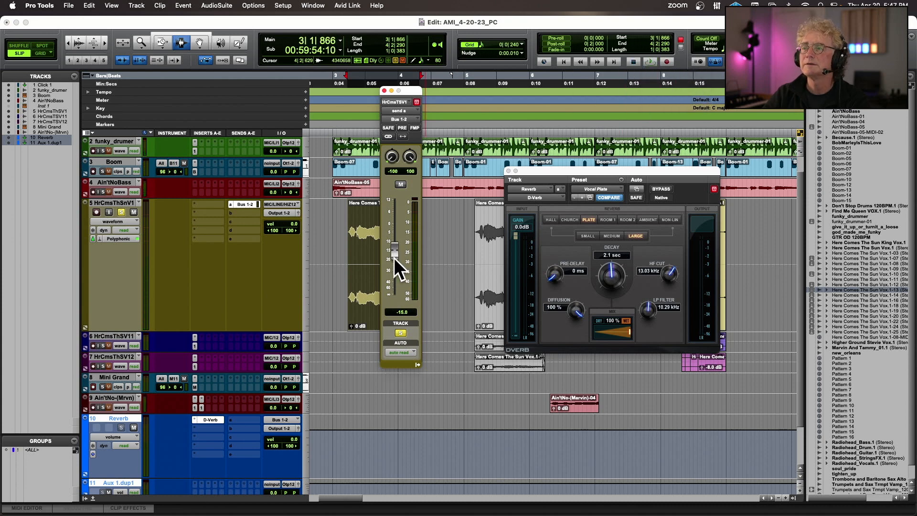
key("space")
left_click_drag(395, 260, 397, 239)
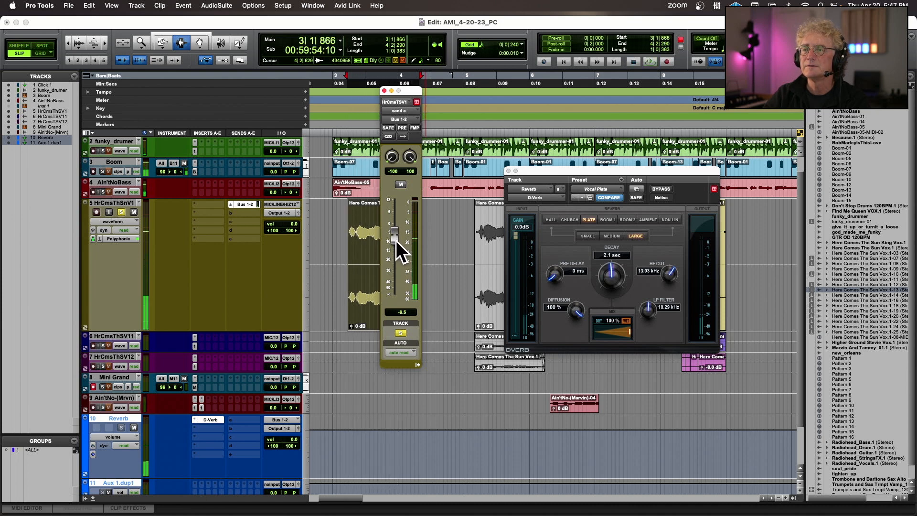
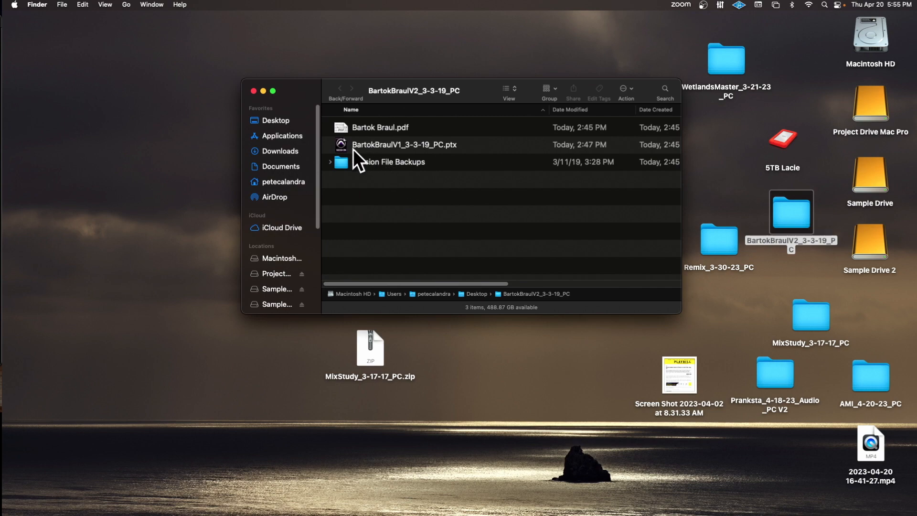
Open the session BartokBraulV1_3-3-19_PC.ptx from its Finder folder and play through the arrangement
double_click(343, 143)
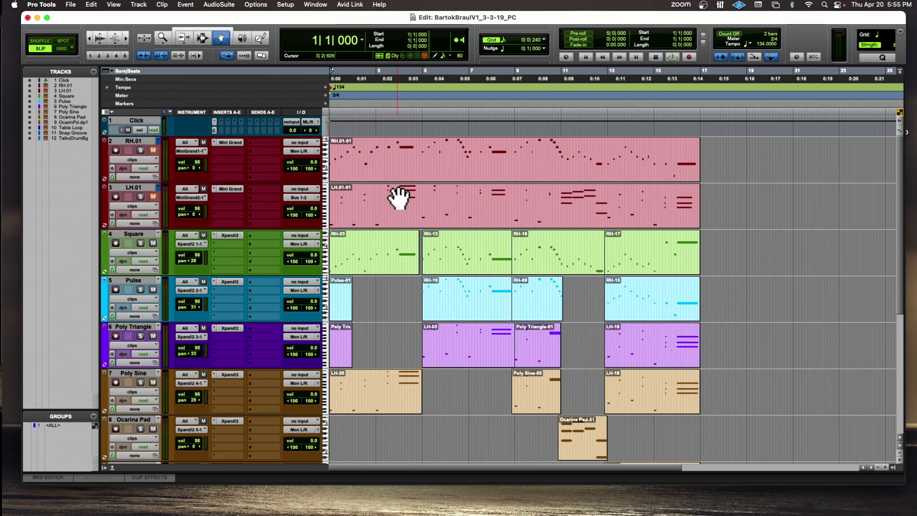
scroll(399, 196, "down", 10)
scroll(398, 196, "up", 9)
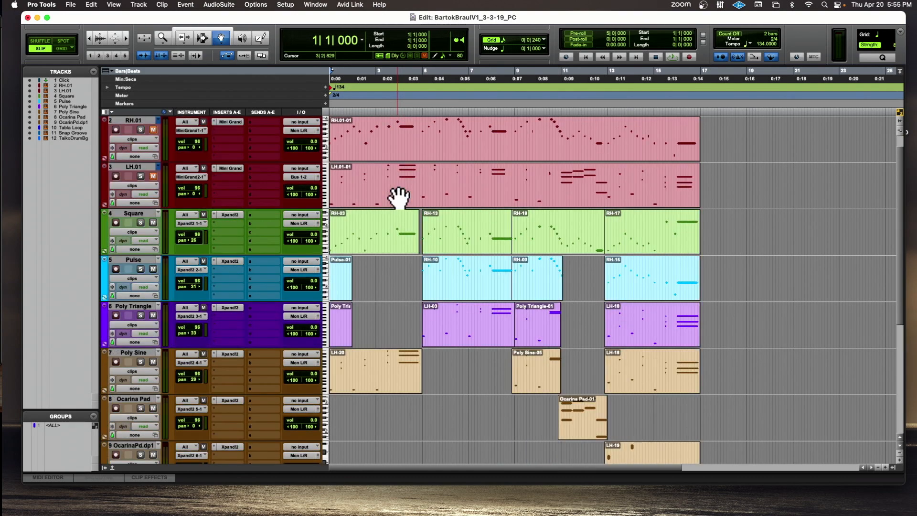
scroll(399, 196, "up", 1)
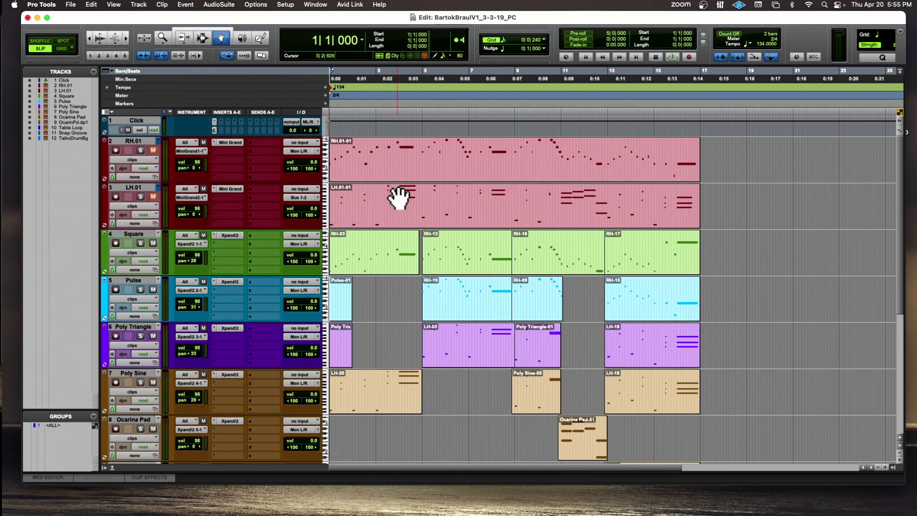
key("space")
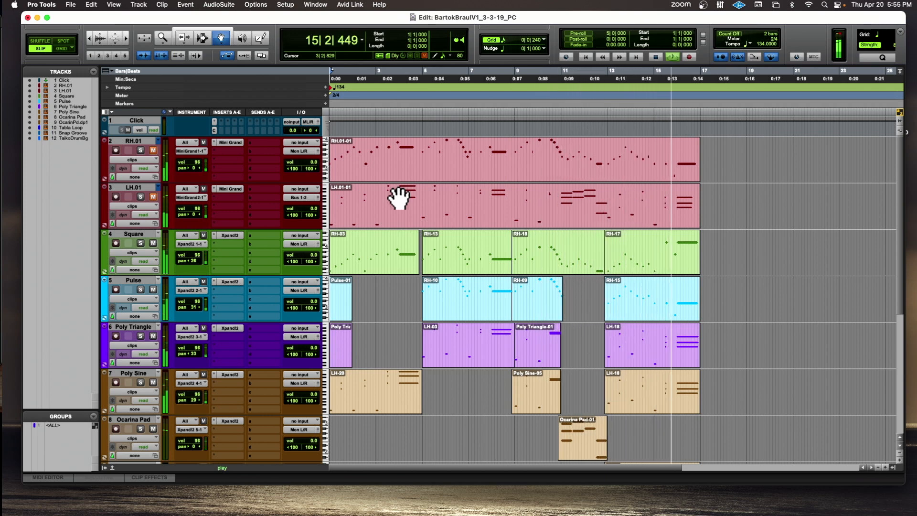
key("space")
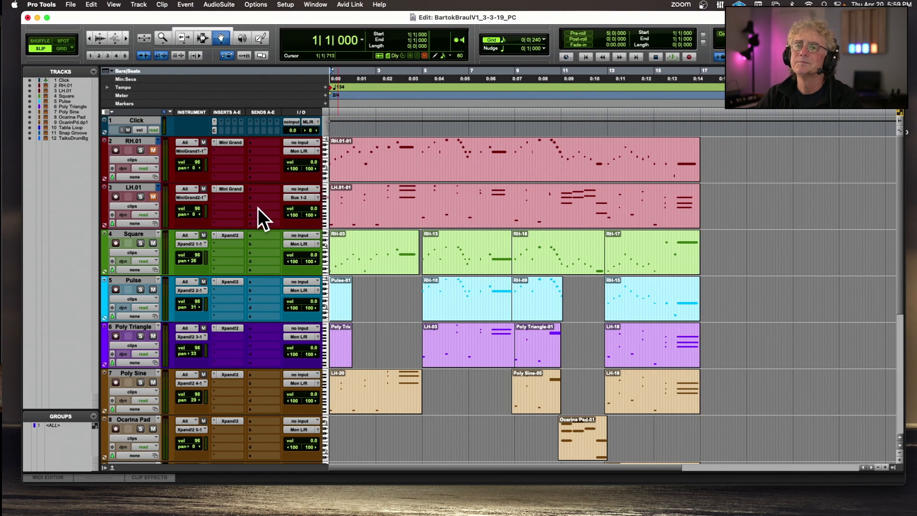
Select the RH-03 clip on the Square track, solo the track, and play the clip
scroll(258, 208, "down", 10)
scroll(256, 207, "up", 6)
scroll(255, 208, "up", 3)
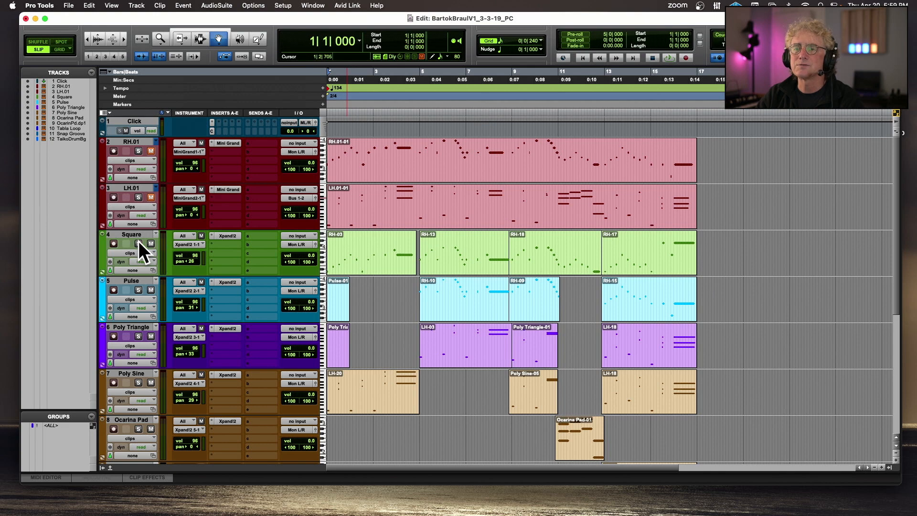
left_click(371, 245)
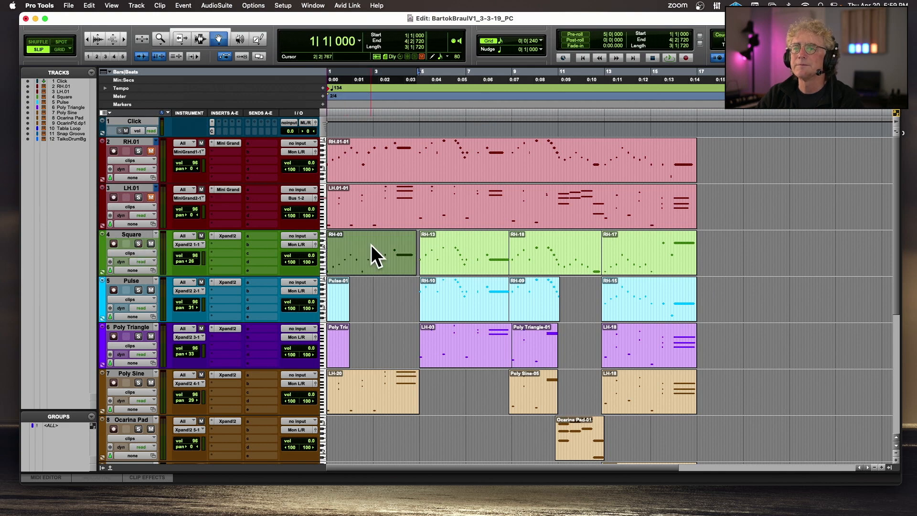
left_click(138, 244)
key("space")
key("super+bracketright")
key("super+bracketright")
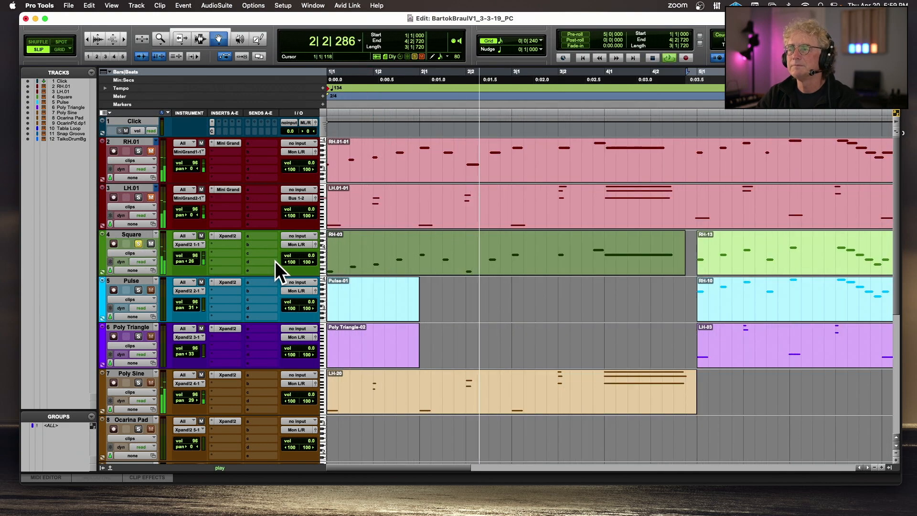
key("super+bracketleft")
key("space")
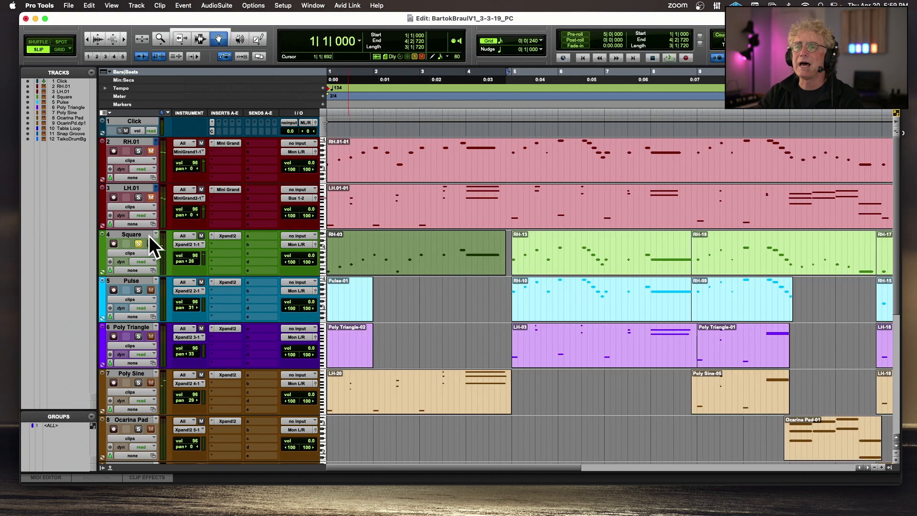
Freeze the Square instrument track
right_click(120, 233)
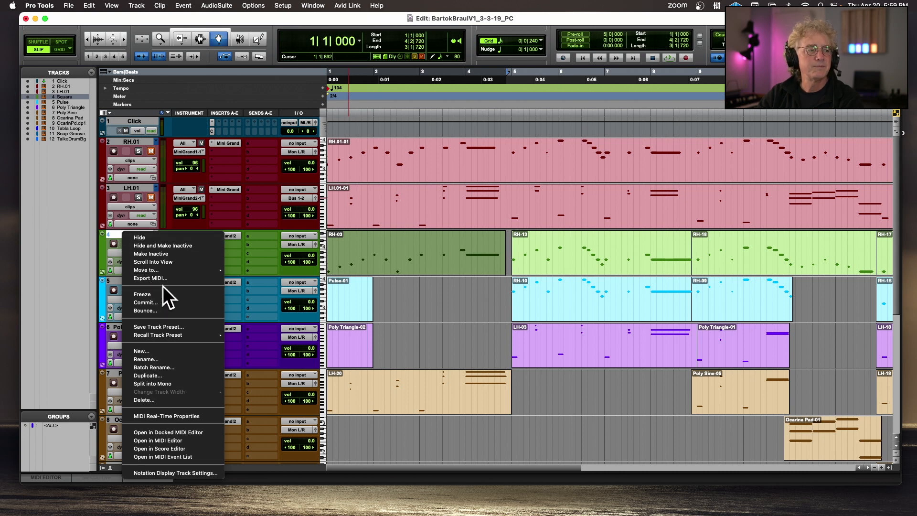
left_click(176, 218)
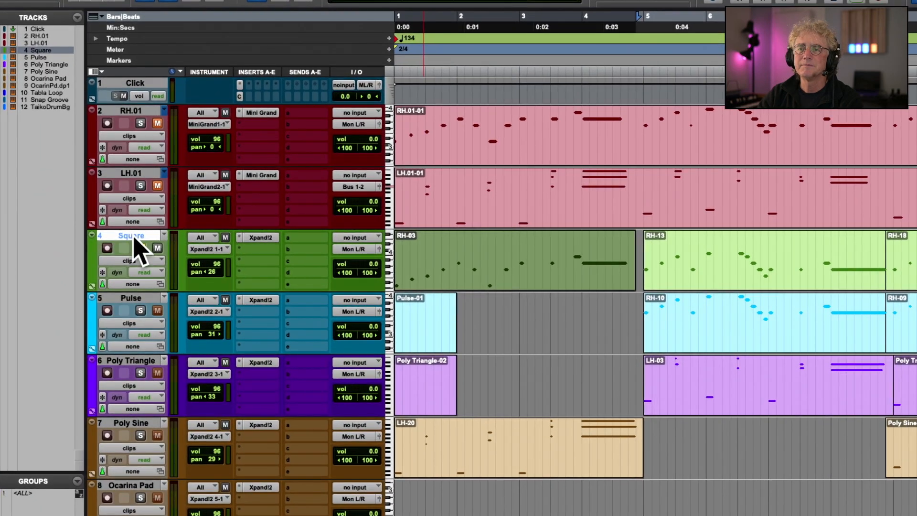
right_click(133, 235)
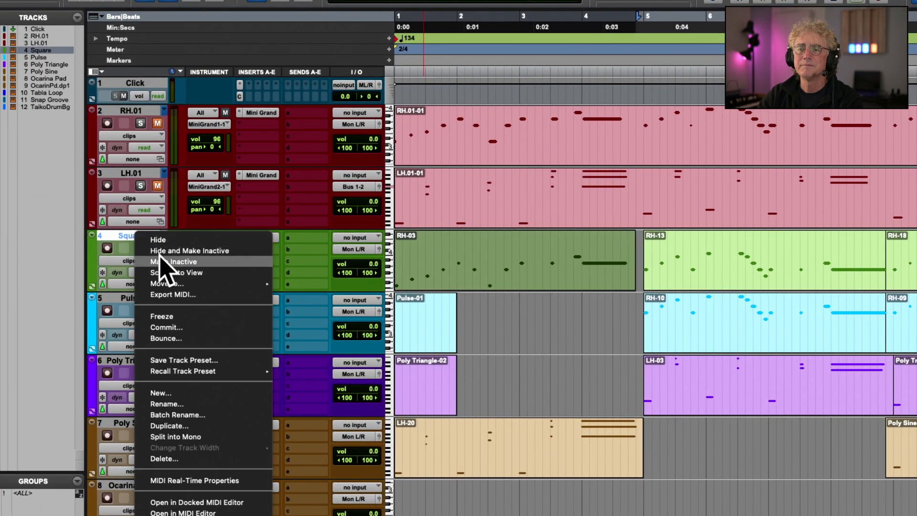
left_click(176, 317)
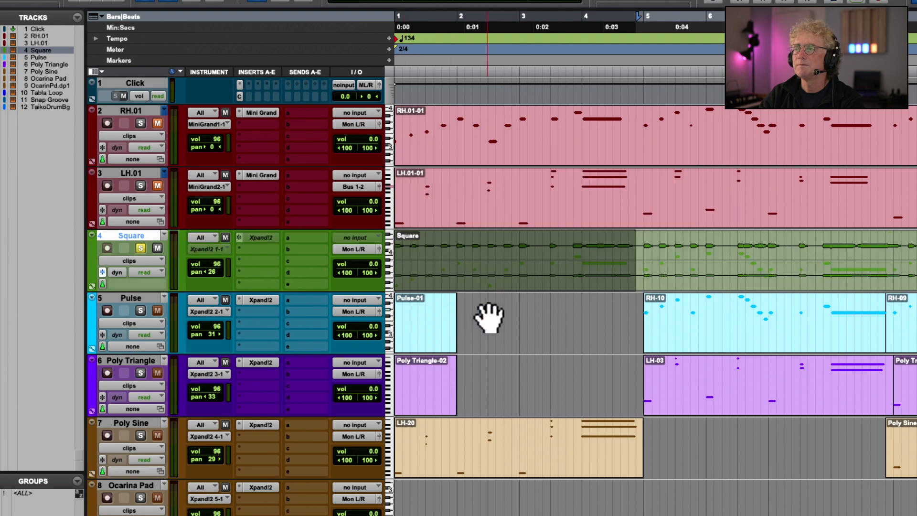
Zoom in on the opening bars and enlarge the waveform display to examine the frozen Square track's audio
key("alt+a")
key("ctrl+bracketright")
key("ctrl+bracketright")
key("ctrl+bracketright")
key("ctrl+bracketright")
key("ctrl+bracketright")
key("ctrl+bracketright")
key("ctrl+bracketright")
key("ctrl+bracketright")
key("ctrl+bracketright")
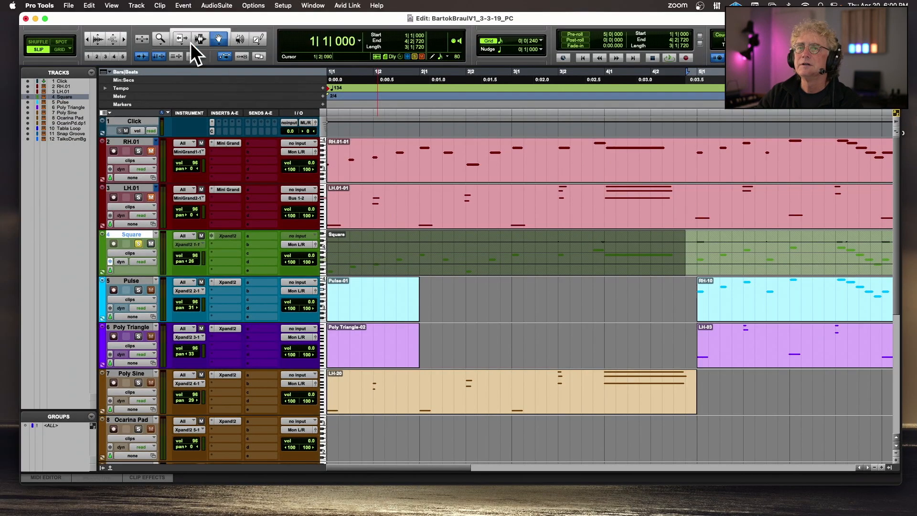
left_click(98, 41)
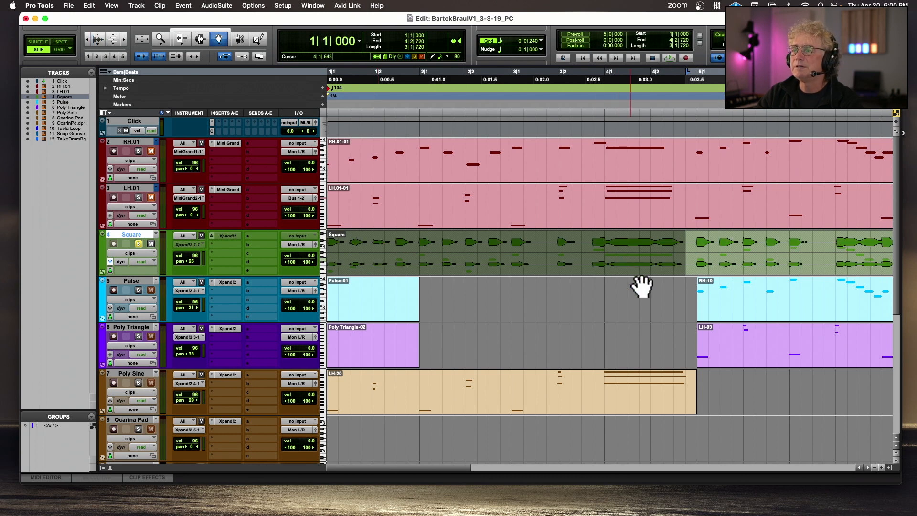
Play the frozen Square track's selected passage, and unfreeze the track
key("space")
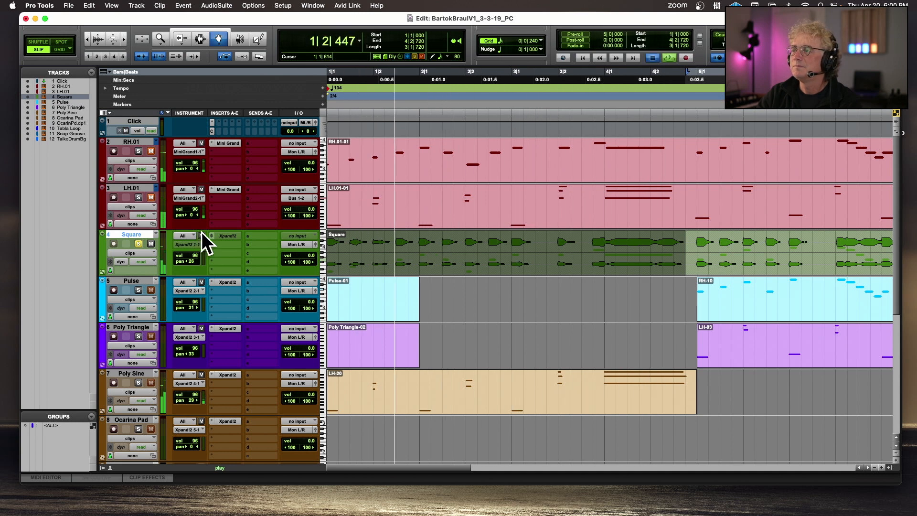
key("space")
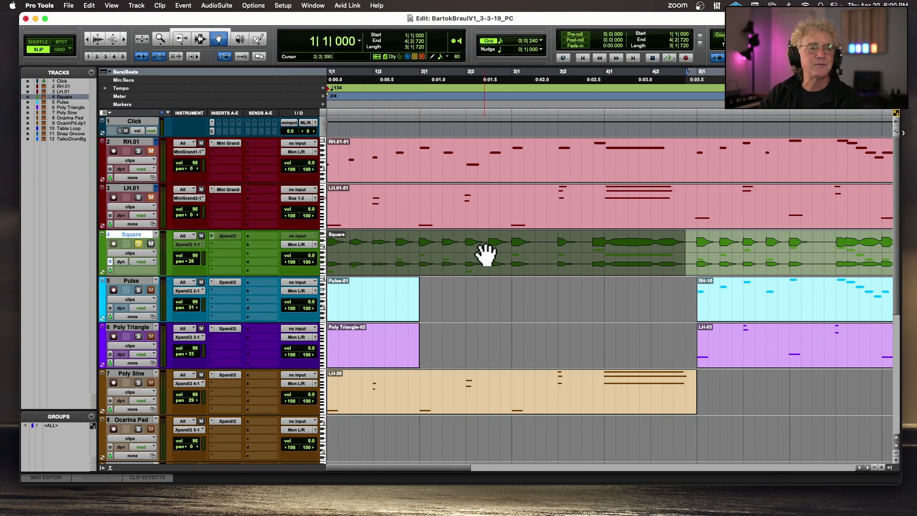
left_click(110, 261)
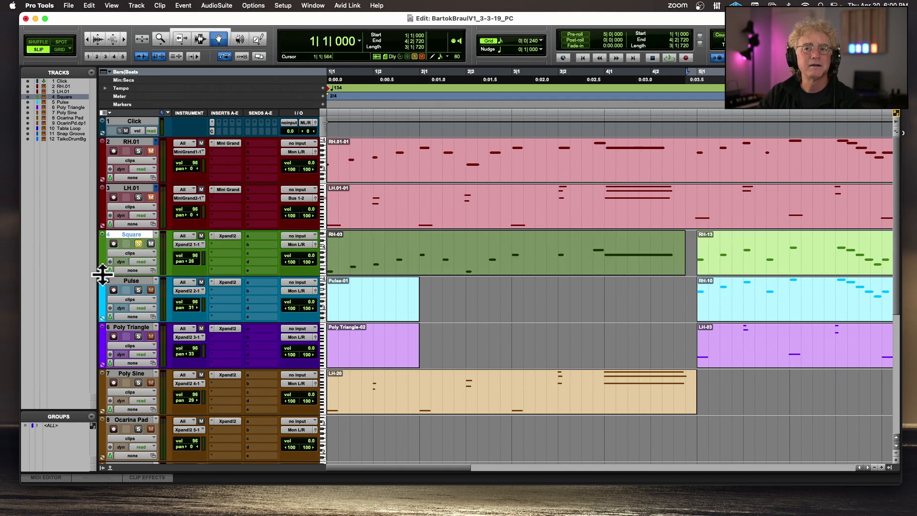
Freeze and unfreeze the Square track once more, and take it out of solo
left_click(111, 260)
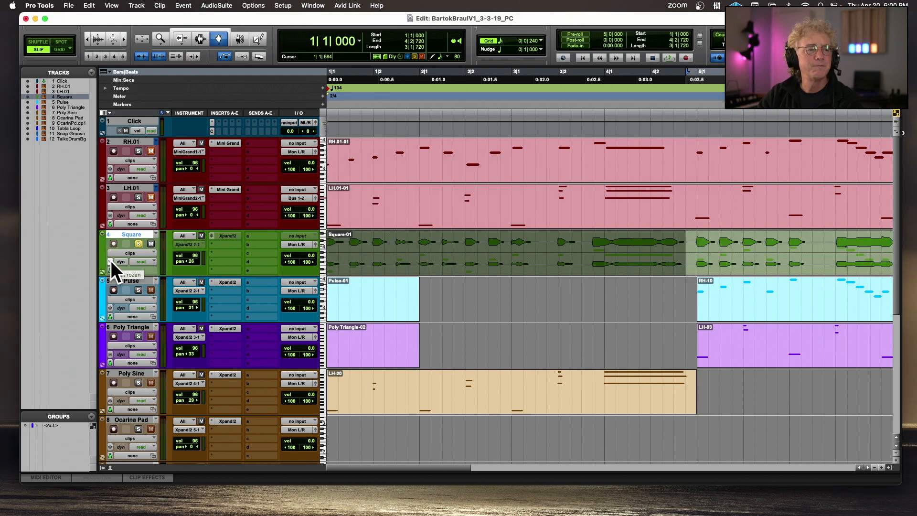
left_click(110, 260)
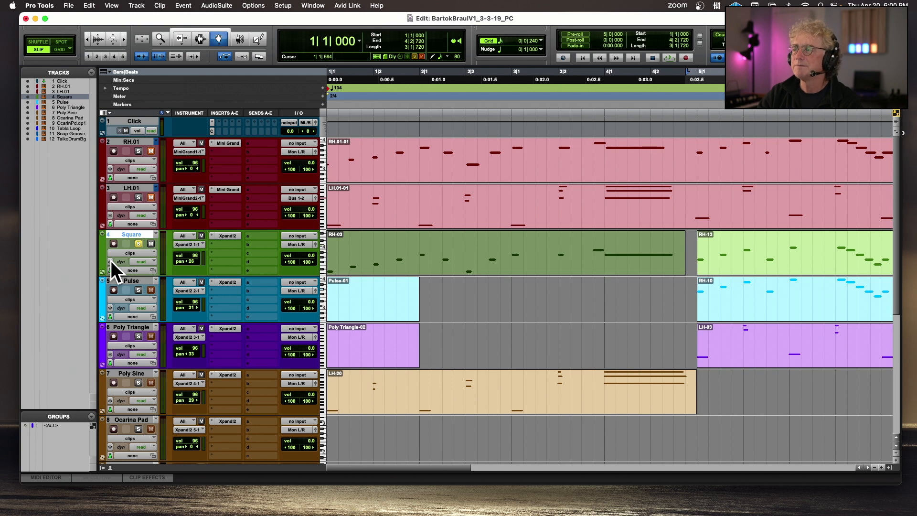
left_click(139, 243)
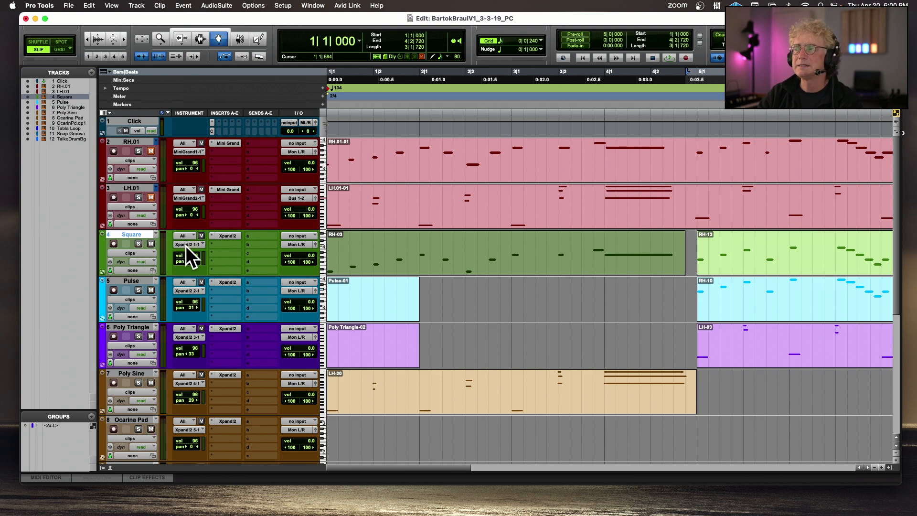
Reduce the height of all tracks so the whole track list fits in the Edit window
scroll(185, 246, "down", 10)
scroll(185, 246, "up", 10)
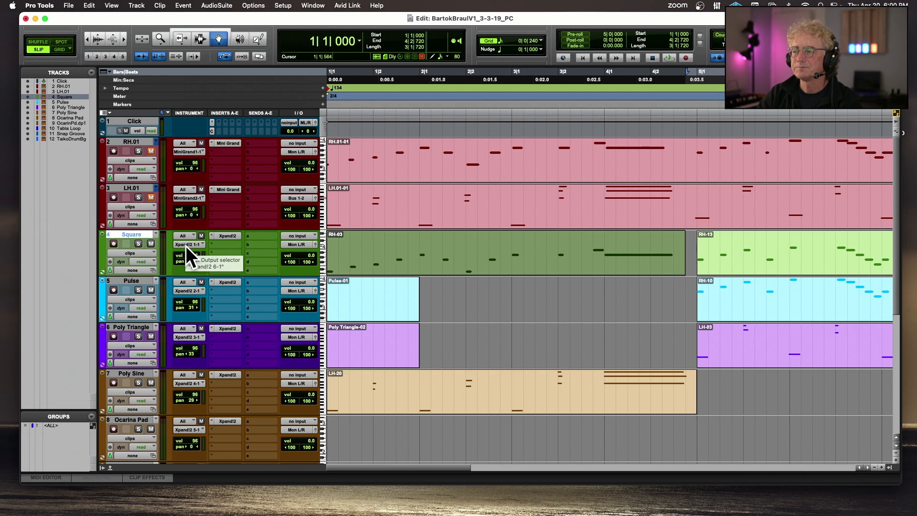
key("ctrl+alt+Down")
key("ctrl+alt+Down")
key("ctrl+alt+Up")
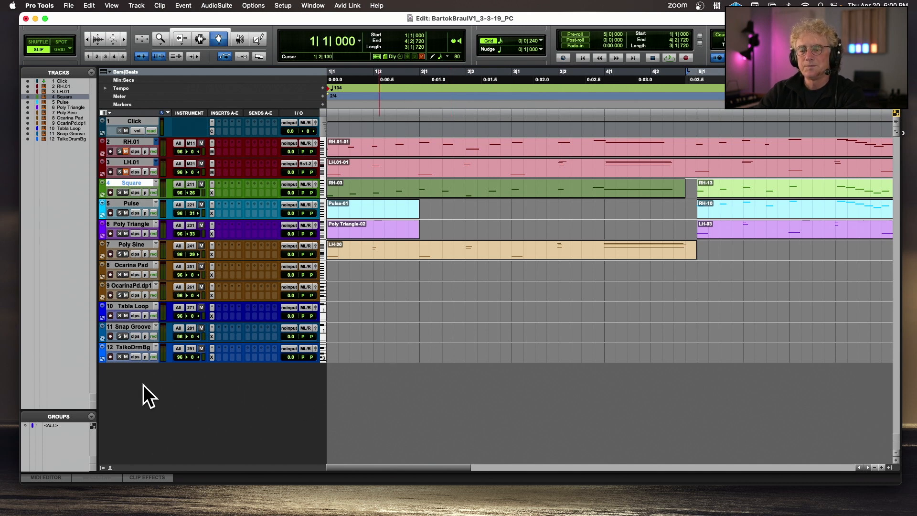
Create one stereo audio track named Music below the TaikoDrmBg track, and enlarge its track height
left_click(136, 348)
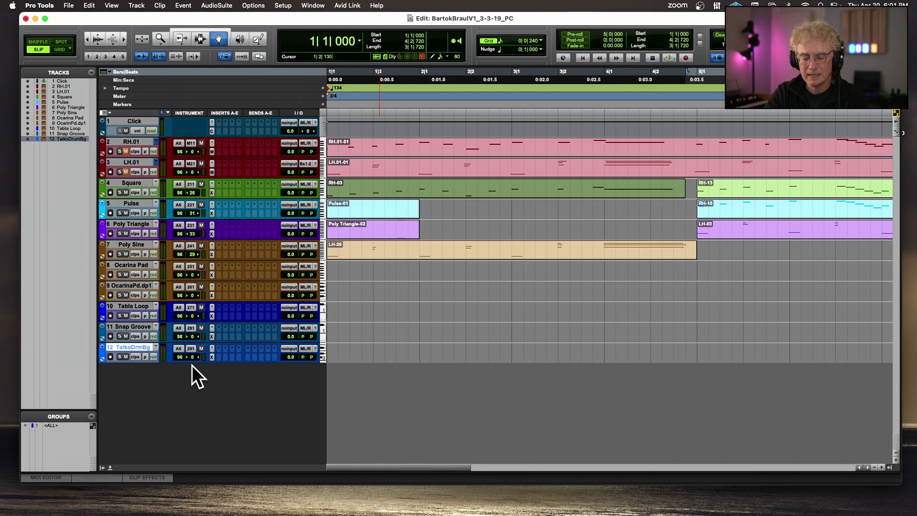
key("super+shift+n")
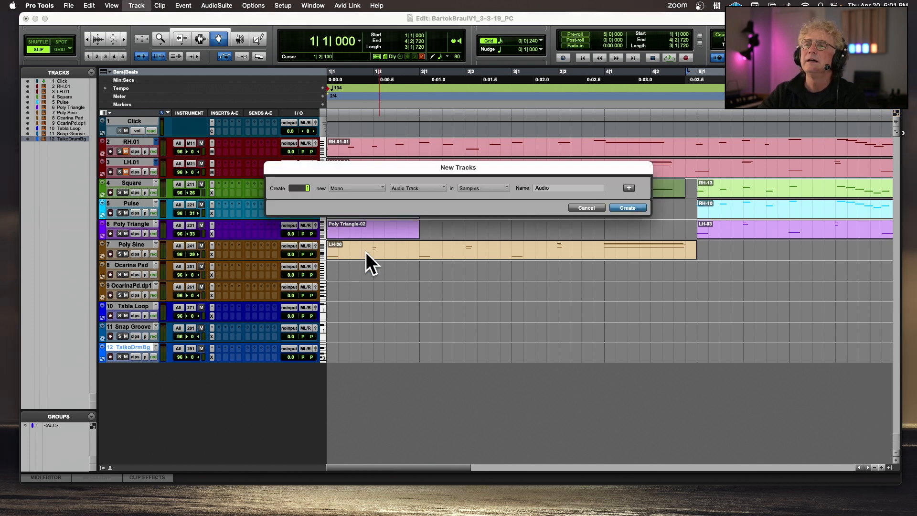
left_click(359, 193)
left_click(380, 203)
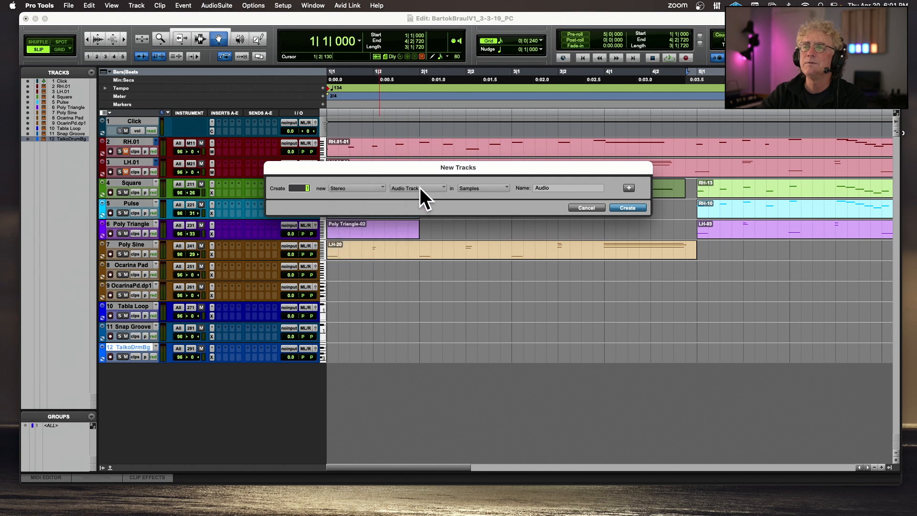
double_click(547, 187)
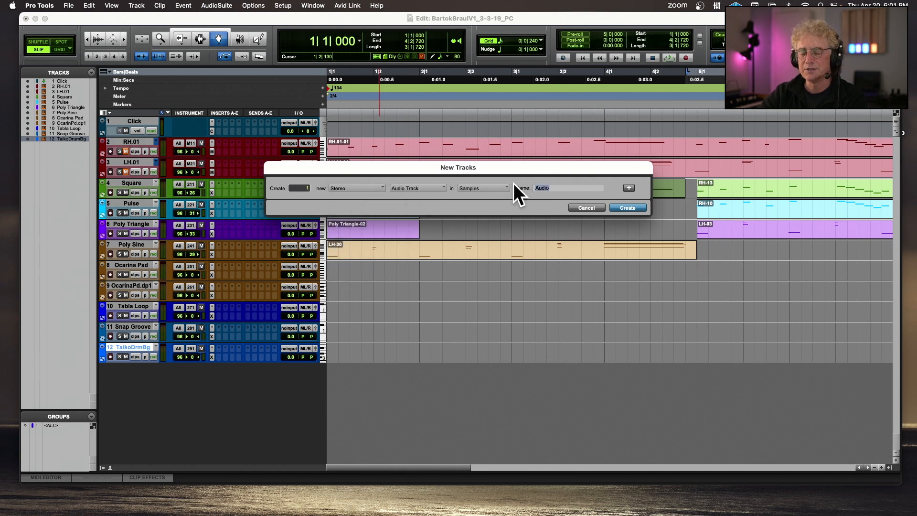
type("Music")
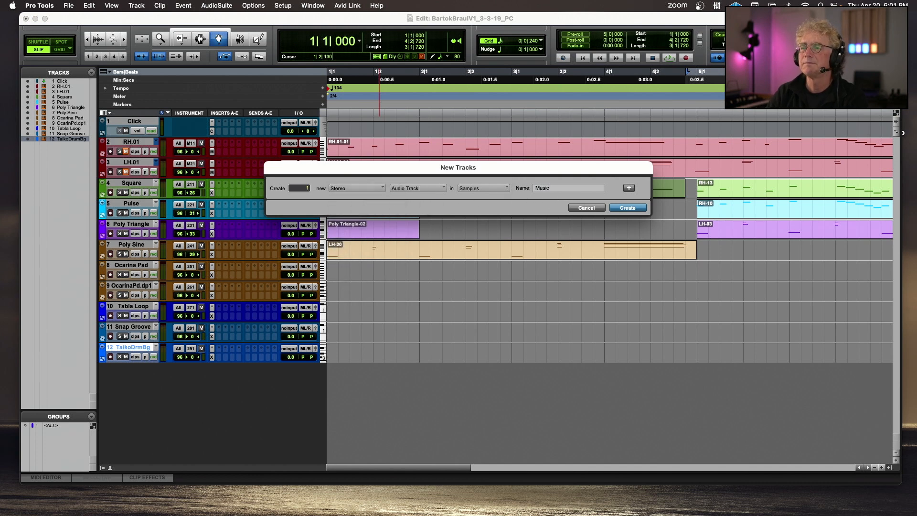
key("Return")
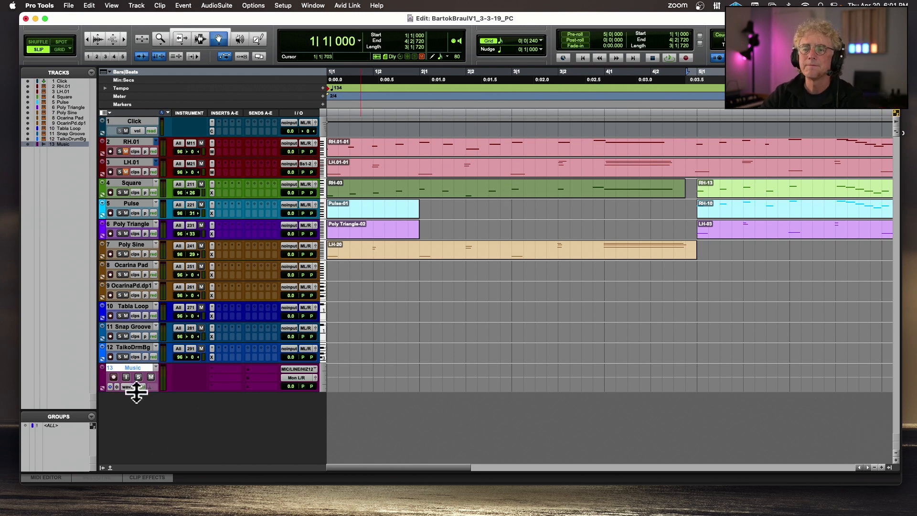
left_click_drag(136, 390, 139, 432)
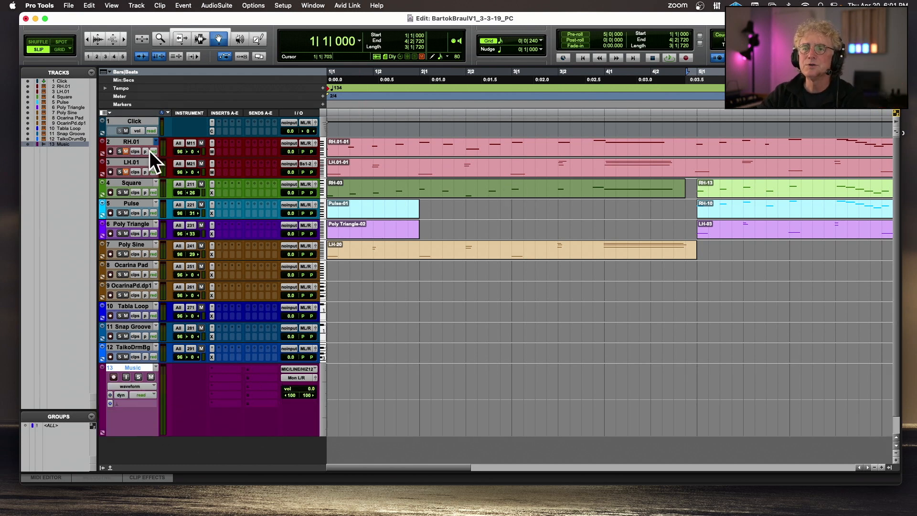
Select the tracks from RH.01 through TaikoDrmBg and route all their audio outputs to Bus 1-2 (Stereo)
left_click(138, 348)
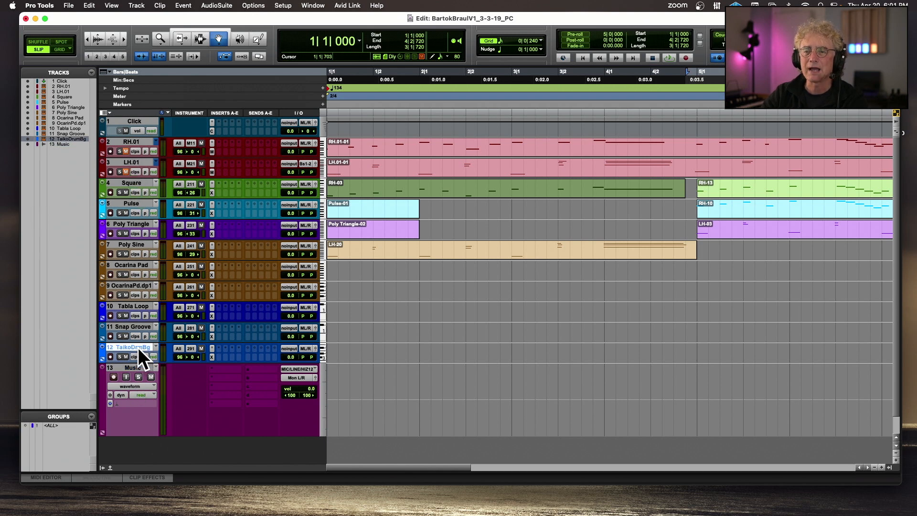
left_click(141, 141, "shift")
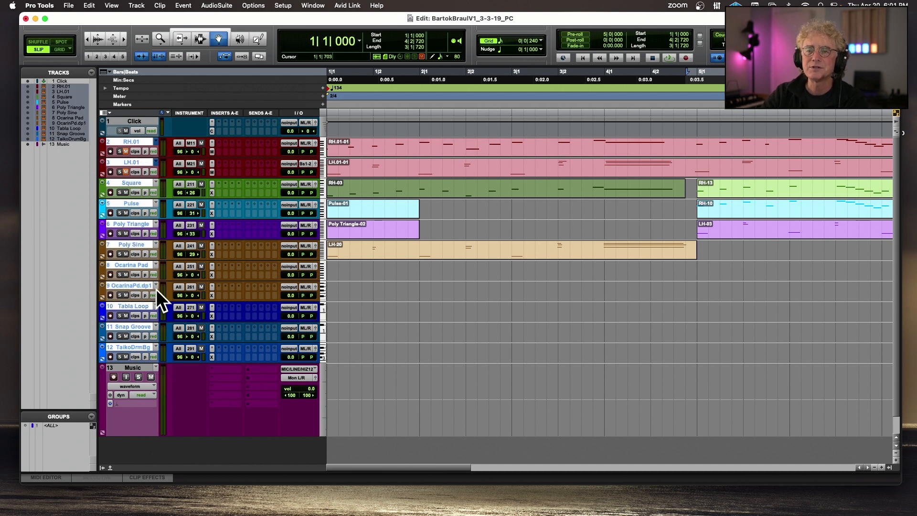
scroll(170, 291, "down", 1)
scroll(171, 291, "up", 1)
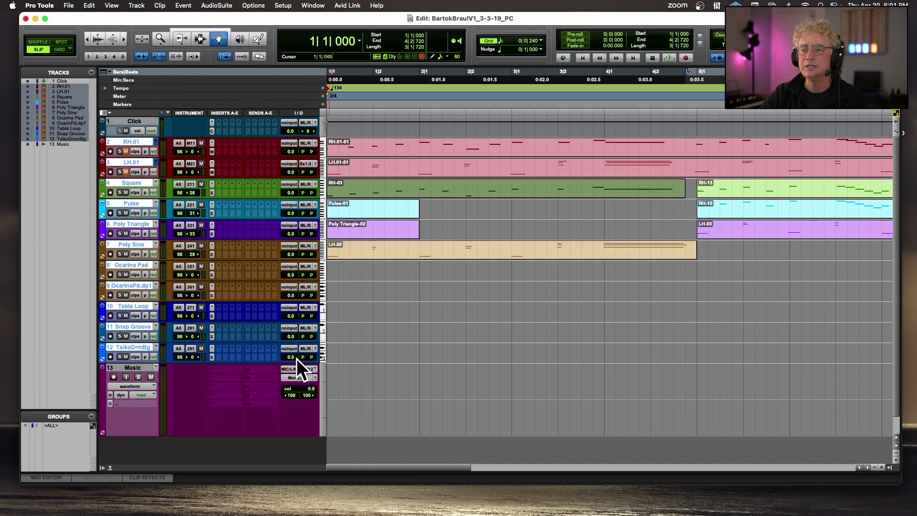
left_click(305, 141)
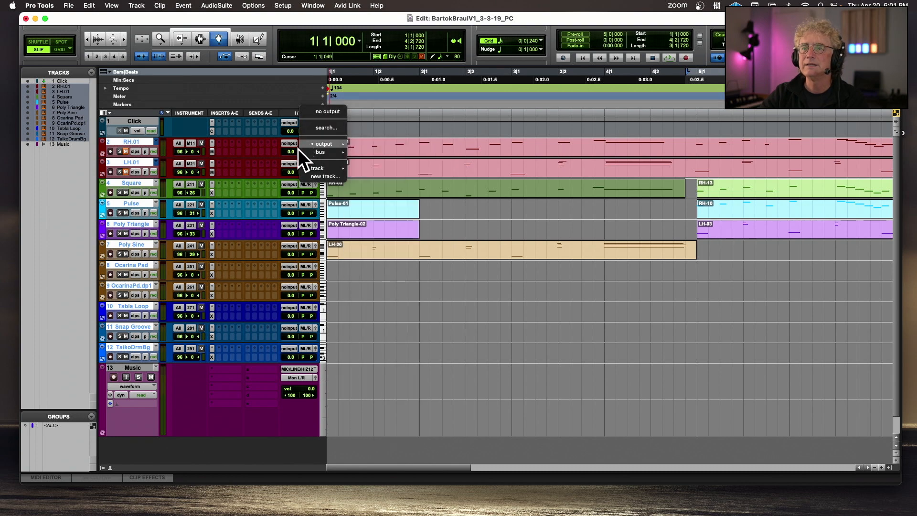
mouse_move(303, 153)
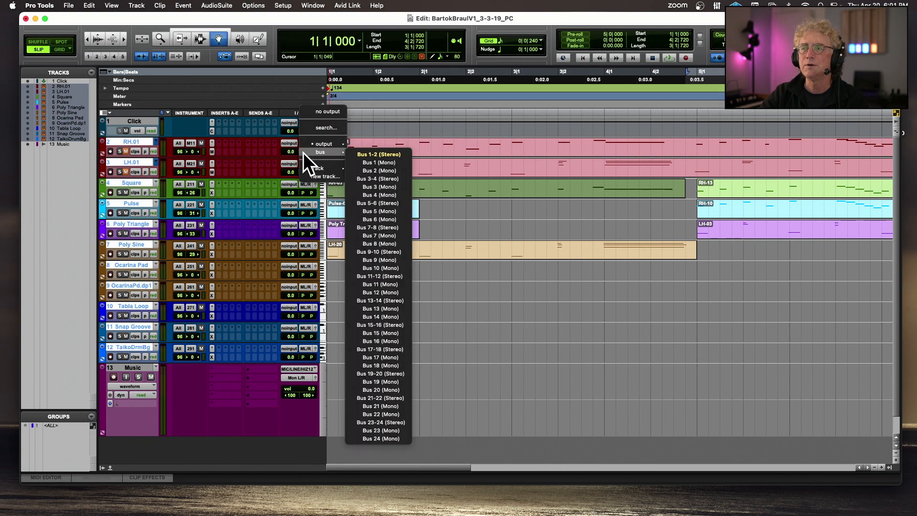
left_click(360, 154, "alt+shift")
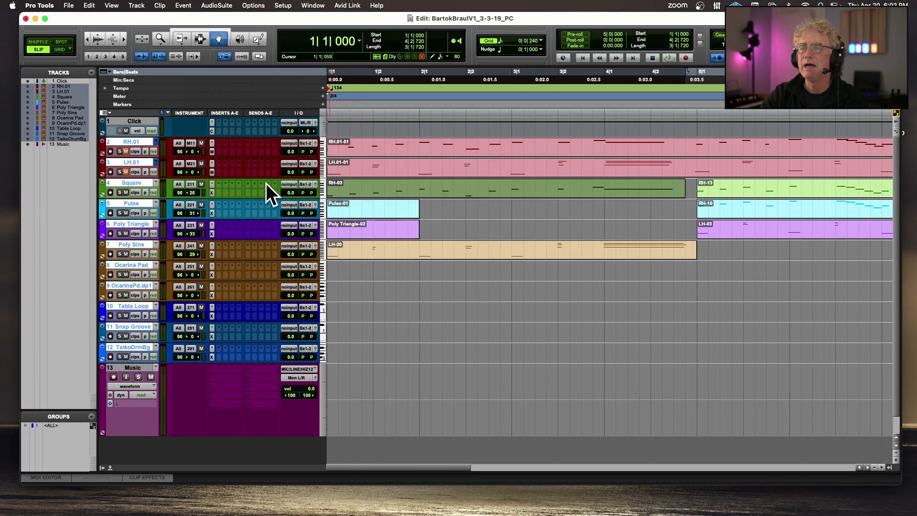
Enlarge all tracks to check their outputs, clear the track selection, and set the Music track's input to Bus 1-2
key("ctrl+alt+Up")
key("ctrl+alt+Up")
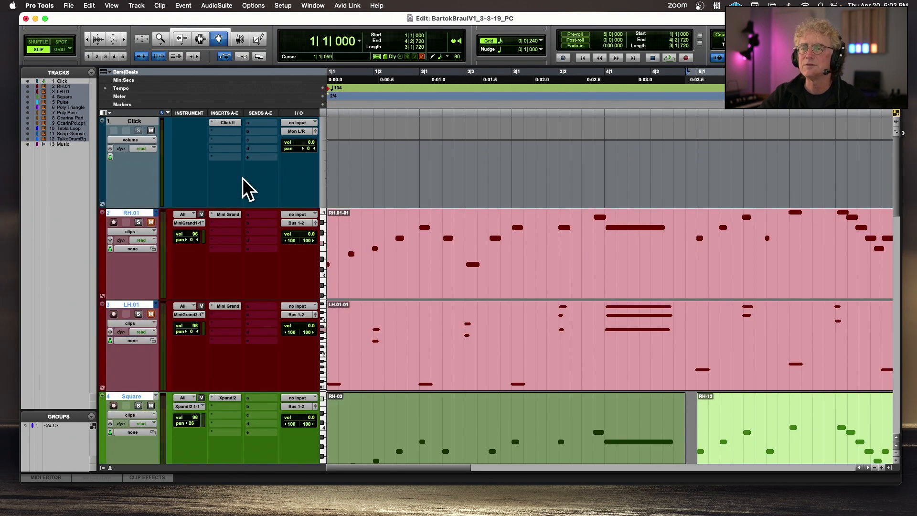
scroll(313, 317, "down", 10)
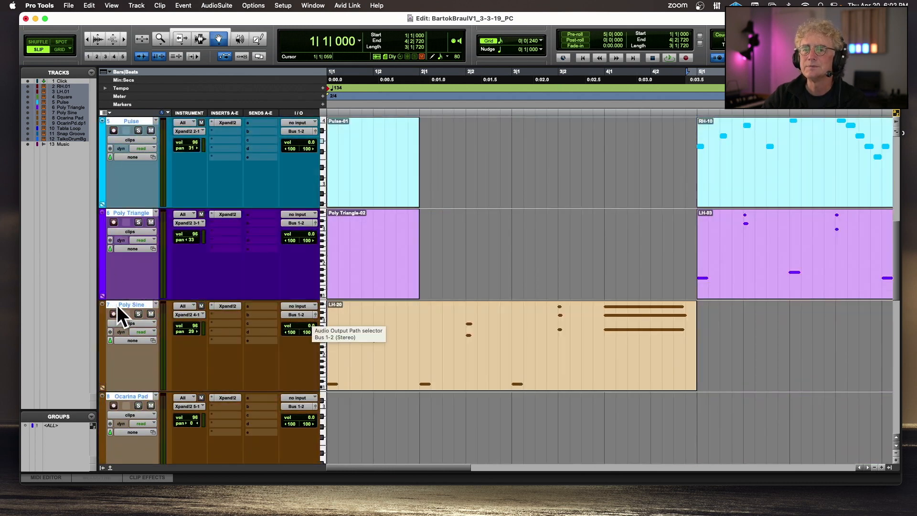
left_click(134, 212, "alt")
scroll(164, 235, "down", 15)
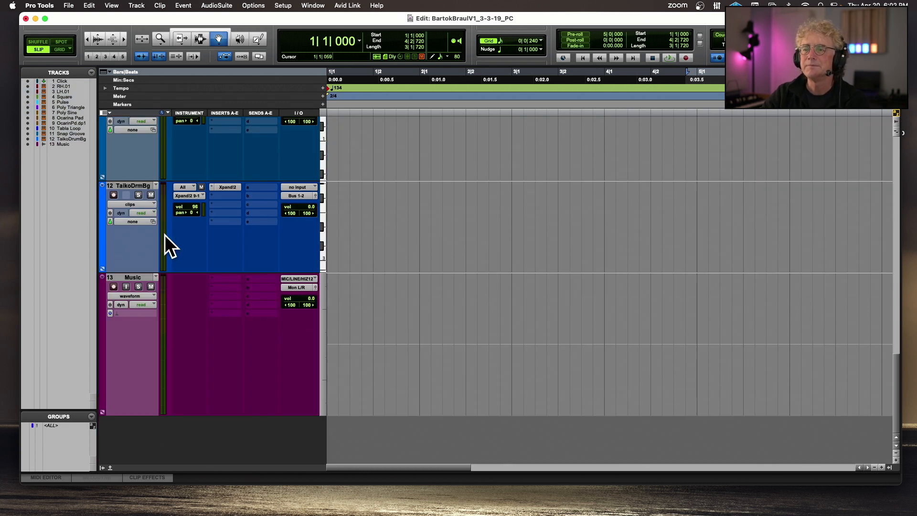
left_click(302, 278)
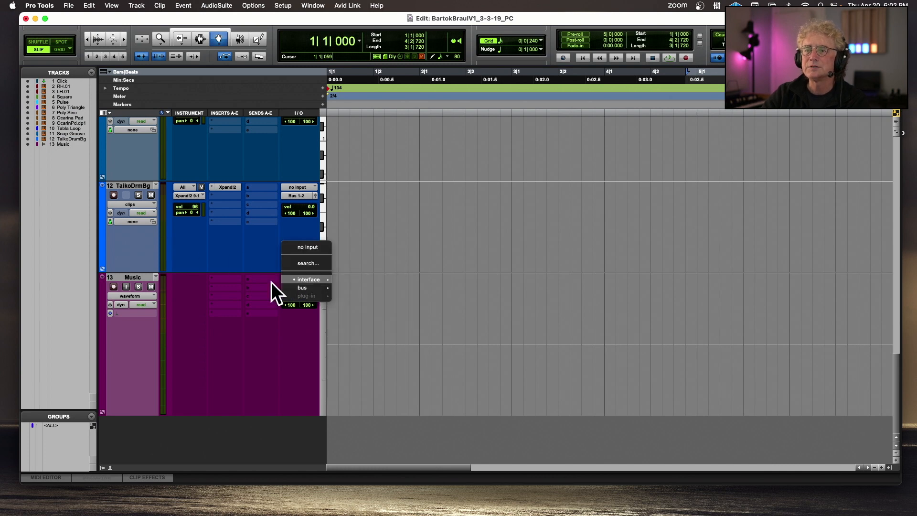
left_click(343, 287)
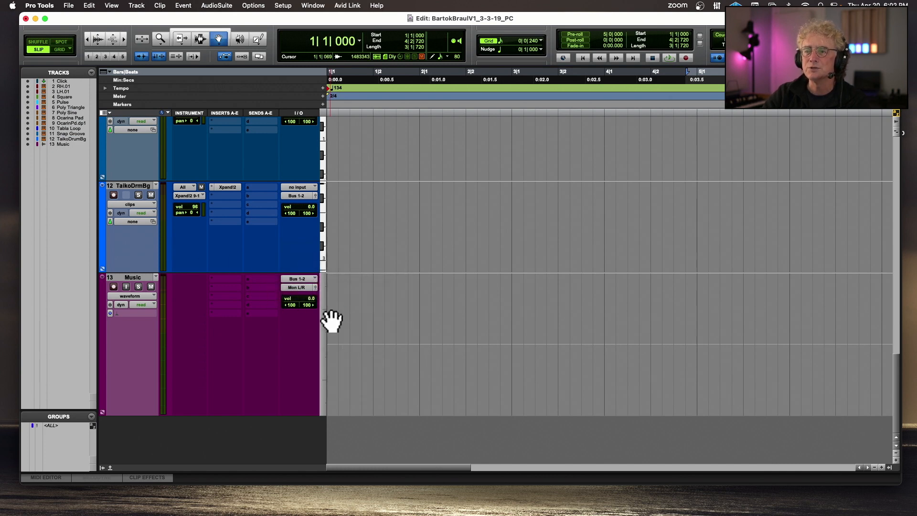
Rename the Bus 1-2 path as Music and check the outputs of the instrument tracks
right_click(285, 277)
left_click(291, 297)
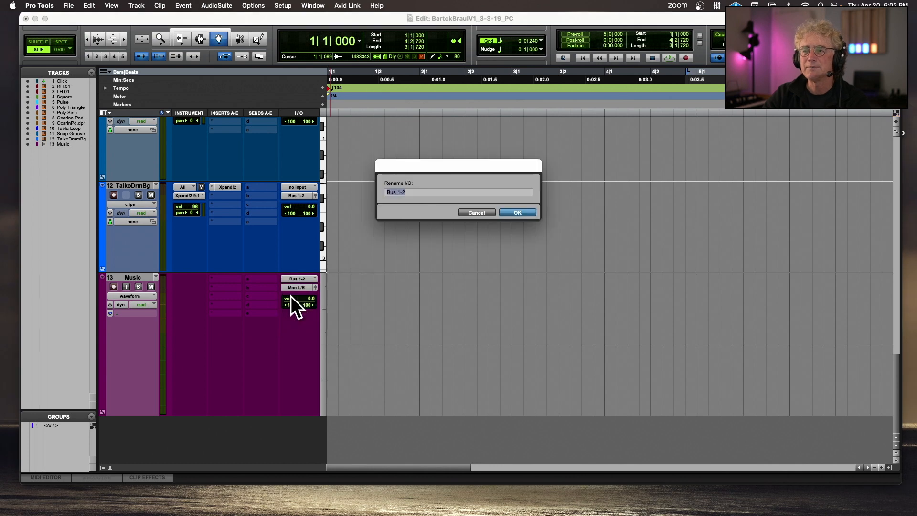
type("Music")
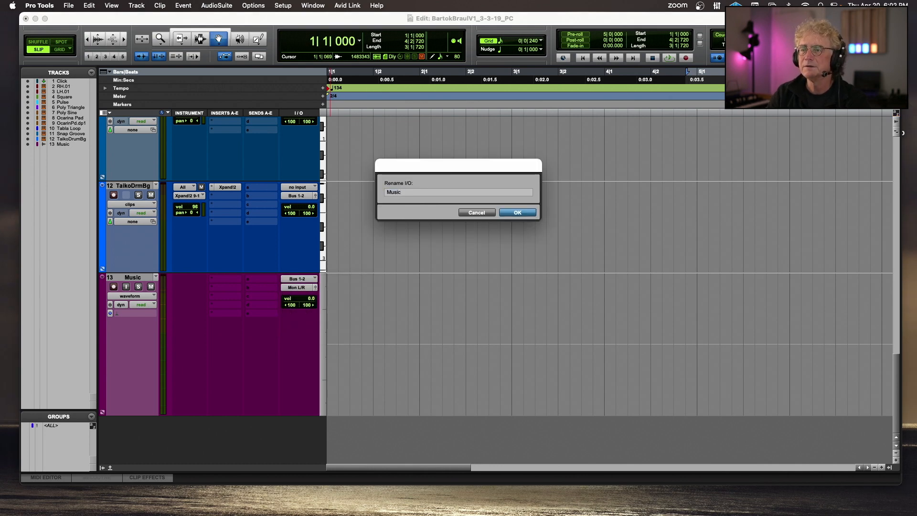
key("Return")
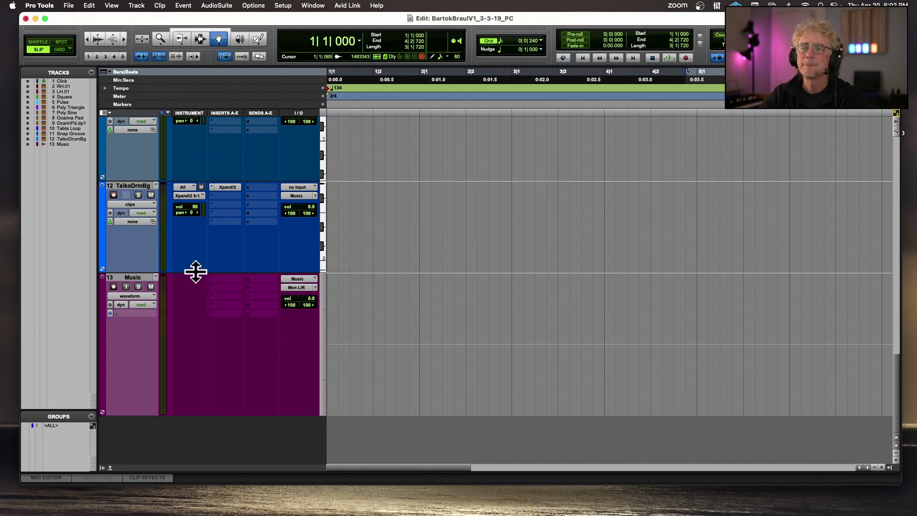
scroll(198, 271, "up", 10)
scroll(199, 272, "down", 5)
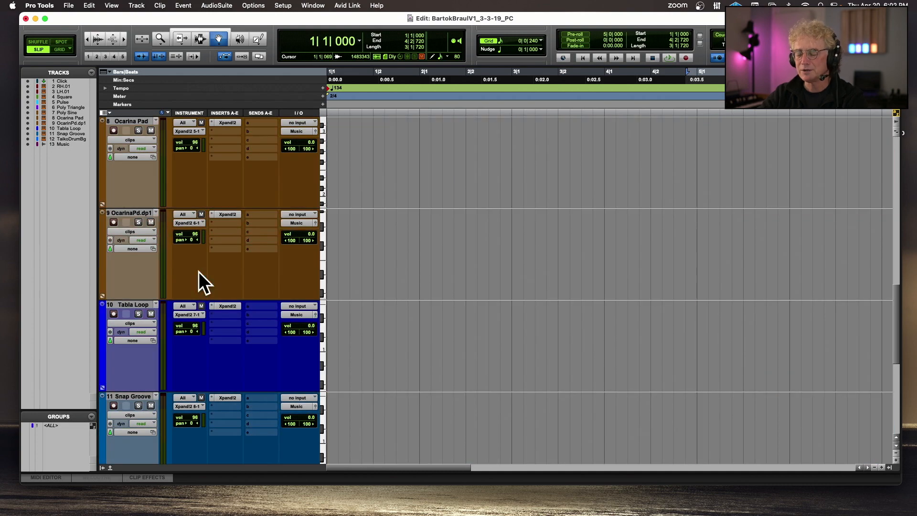
Try to start recording, and play the session's opening bars with all tracks reduced in height
key("ctrl+alt+Down")
key("super+space")
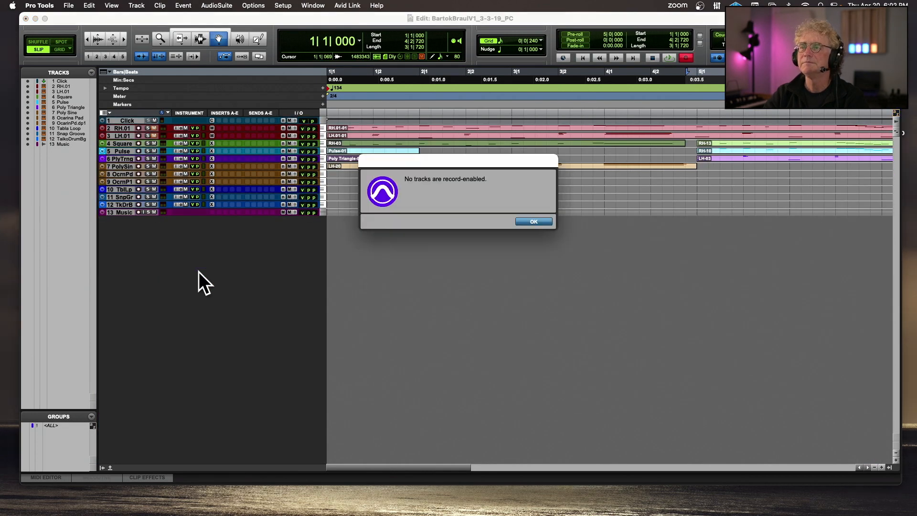
left_click(540, 222)
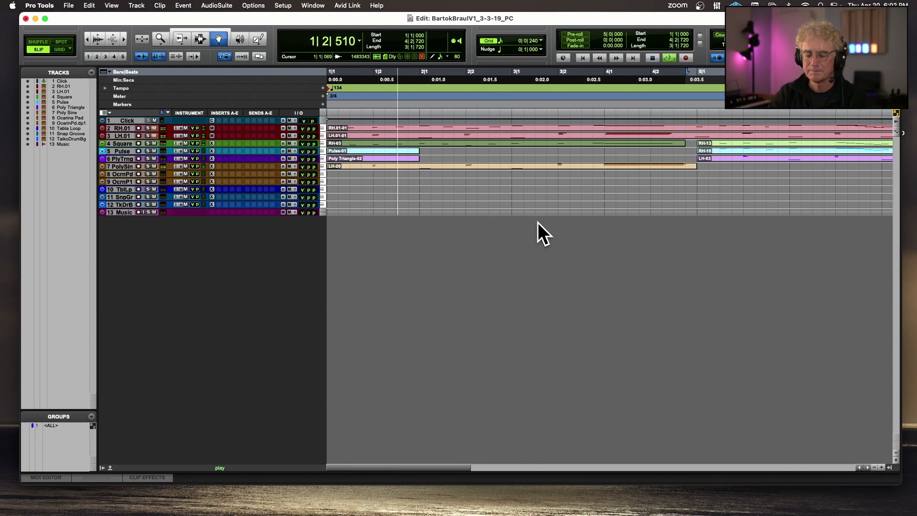
key("ctrl+alt+Down")
key("space")
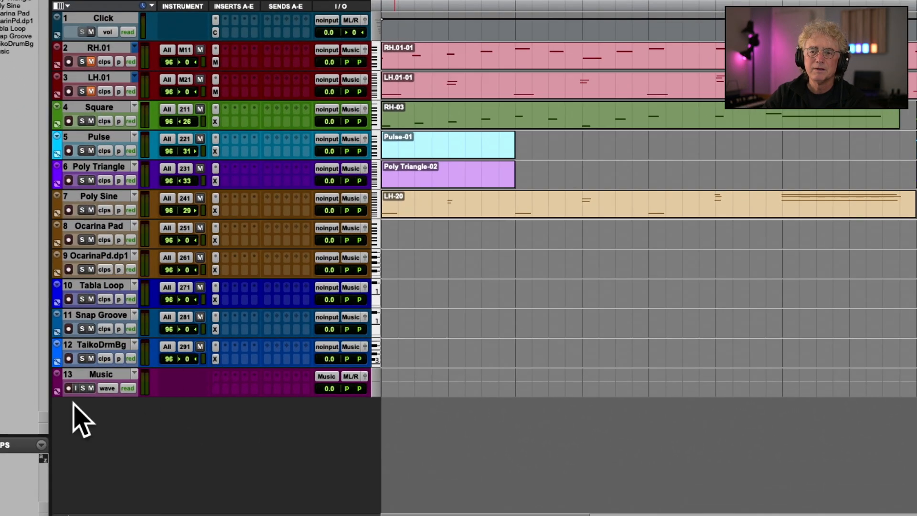
Turn on input monitoring on the enlarged Music track, and play the session from the start to check its incoming signal
left_click_drag(82, 396, 92, 460)
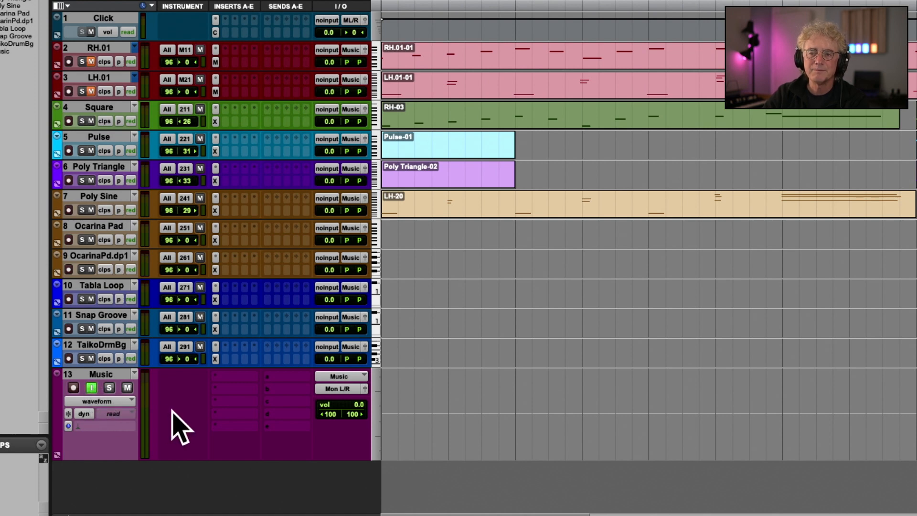
key("space")
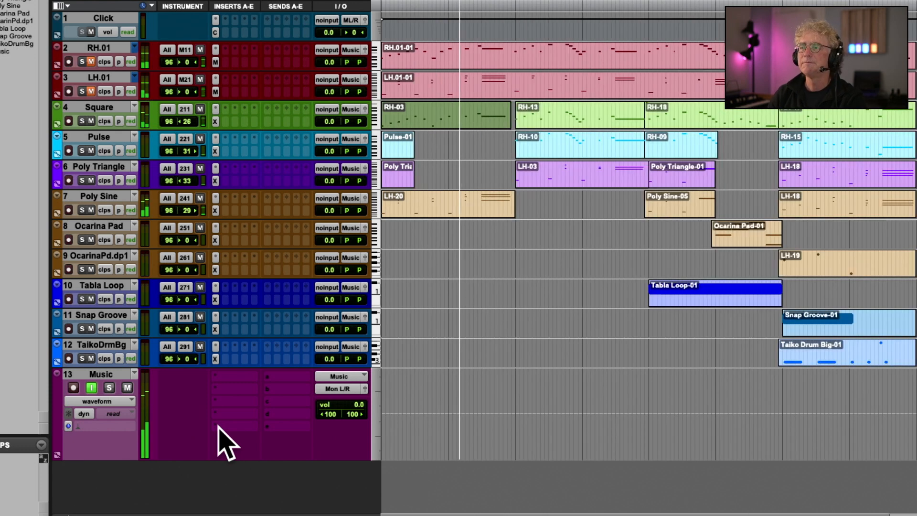
key("space")
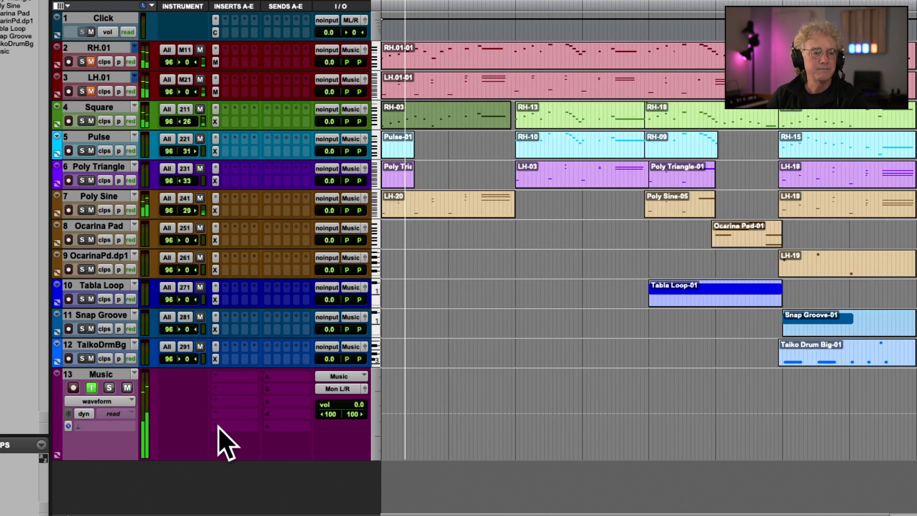
key("space")
key("space")
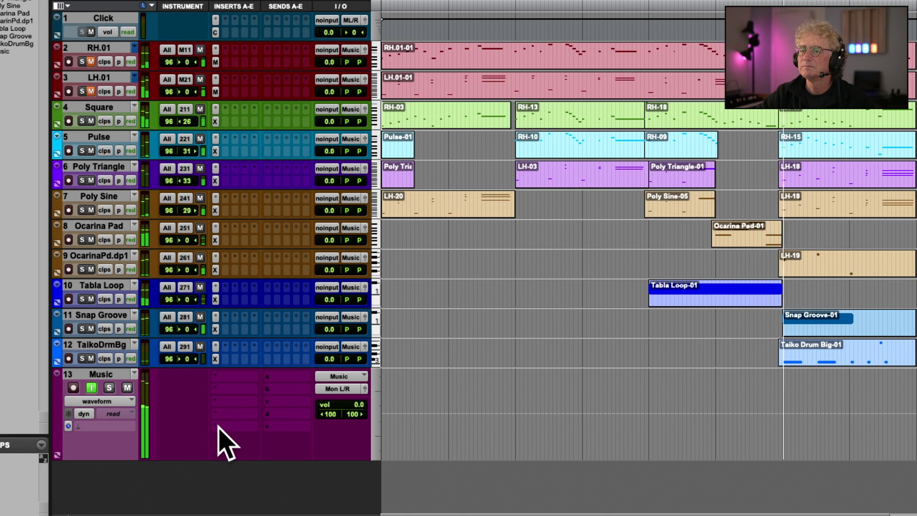
key("r")
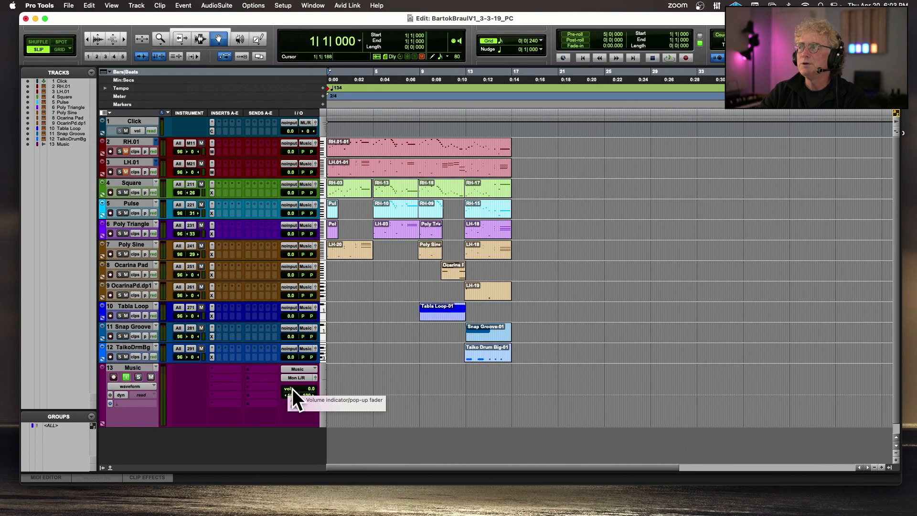
Insert the stereo multichannel EQ3 7-Band plug-in in the last visible insert slot of the Music track
key("super+]")
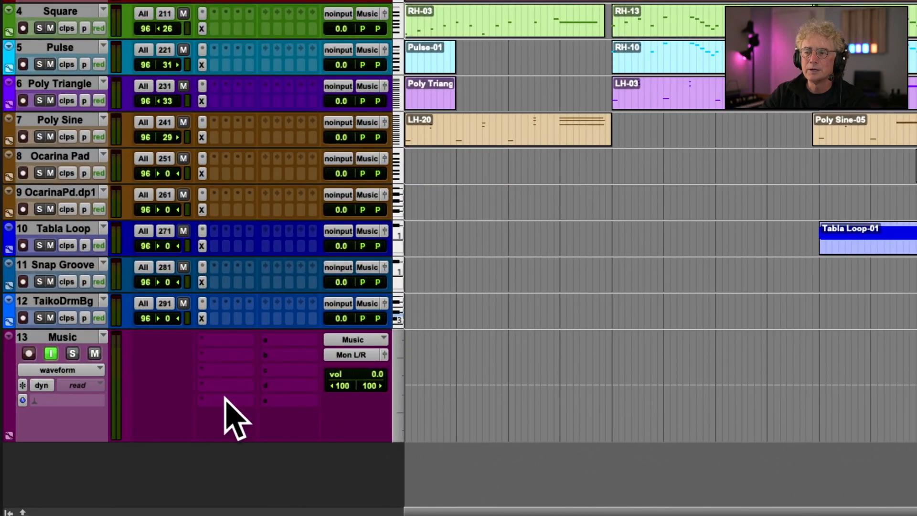
left_click(224, 403)
mouse_move(229, 402)
mouse_move(349, 370)
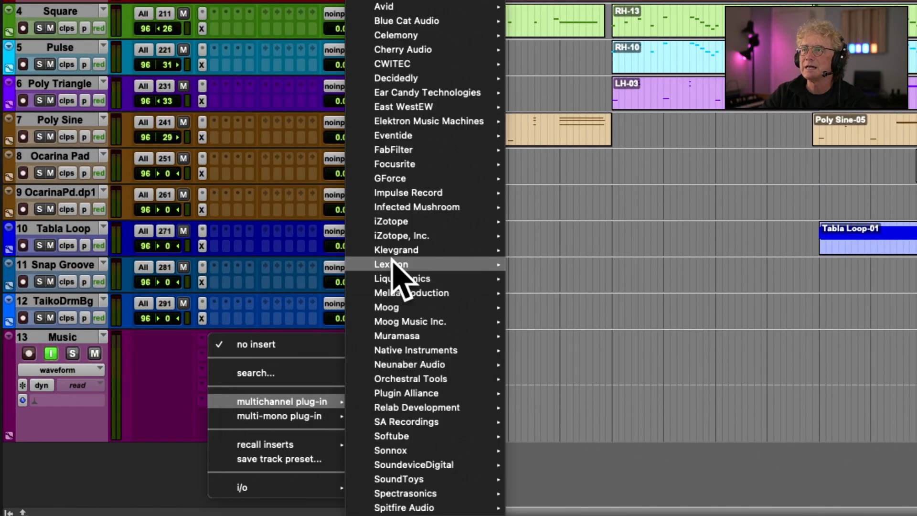
mouse_move(413, 7)
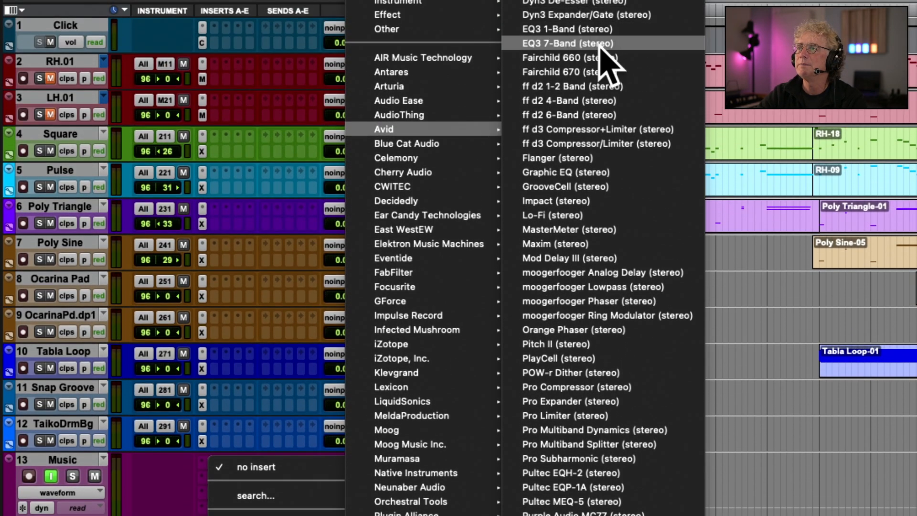
left_click(603, 44)
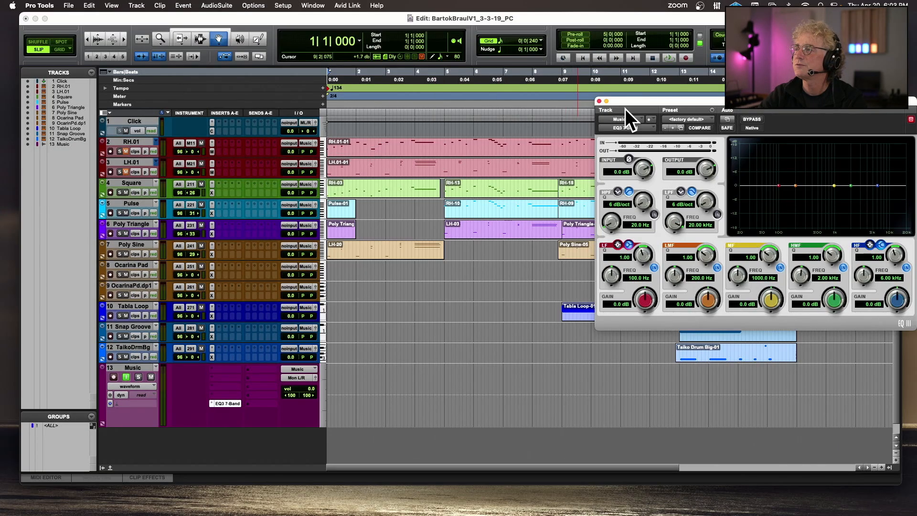
Move the EQ3 7-Band window over the track controls and switch off all five of its frequency bands
left_click_drag(630, 103, 213, 137)
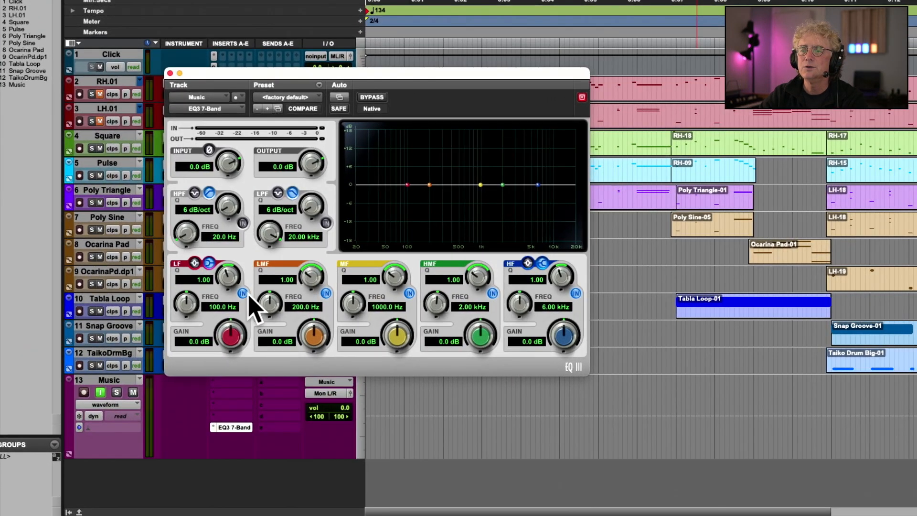
left_click(240, 295)
left_click(317, 295)
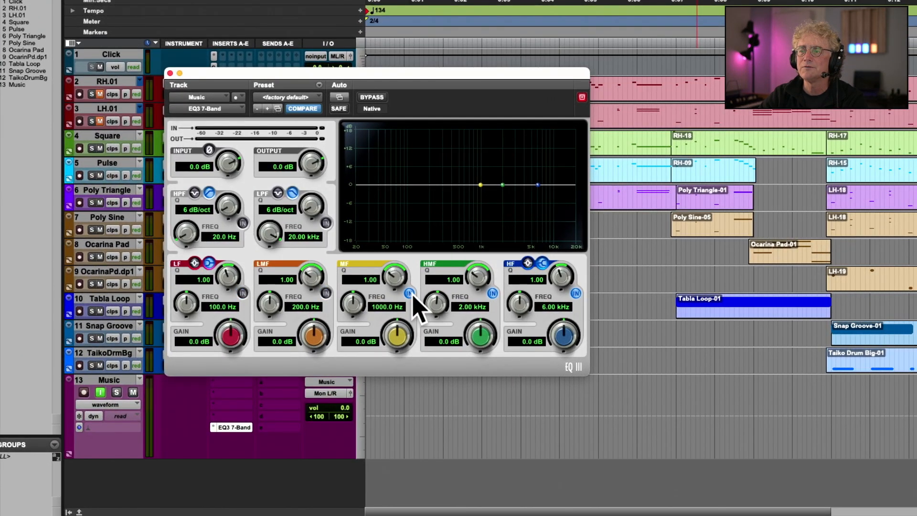
left_click(575, 293)
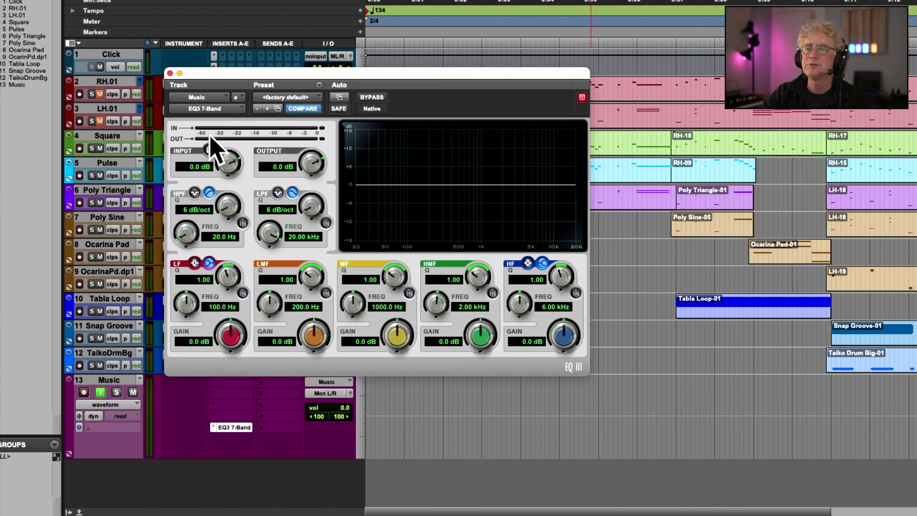
Play the session from the start to check the EQ's input and output levels, clearing its clip indicators
key("space")
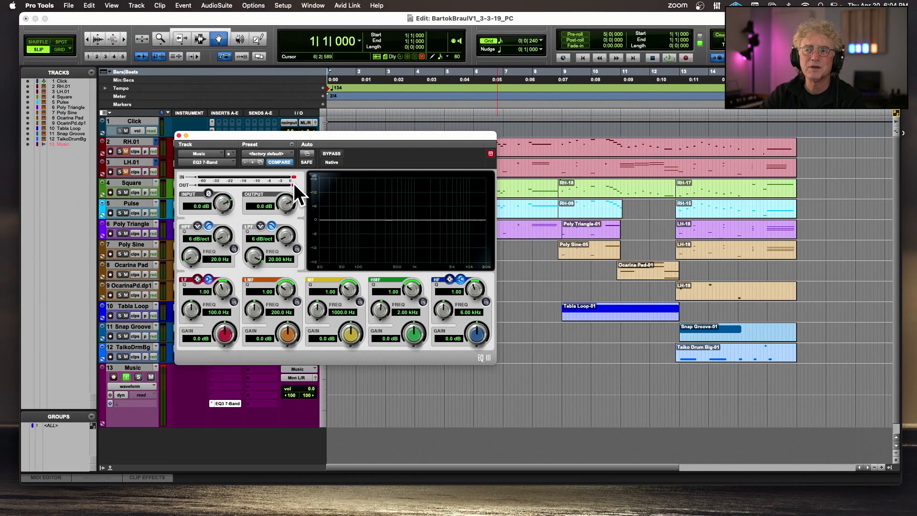
left_click(295, 176)
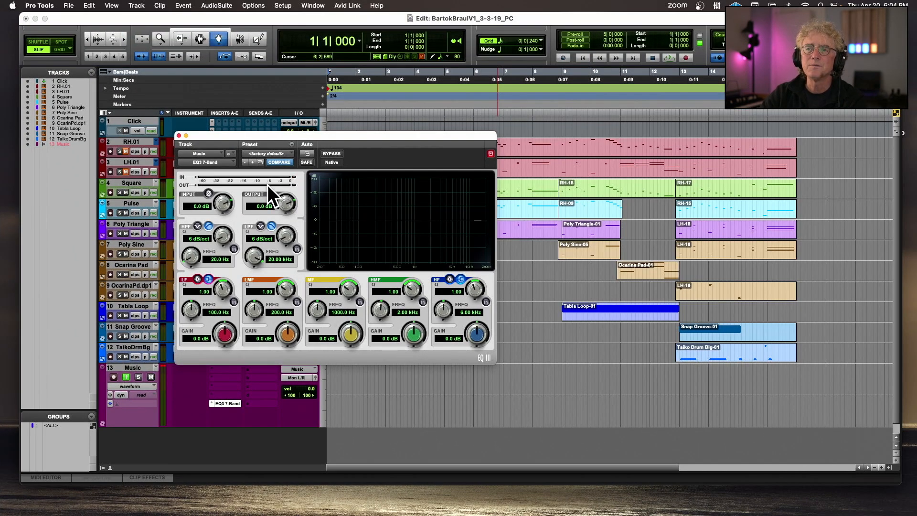
key("space")
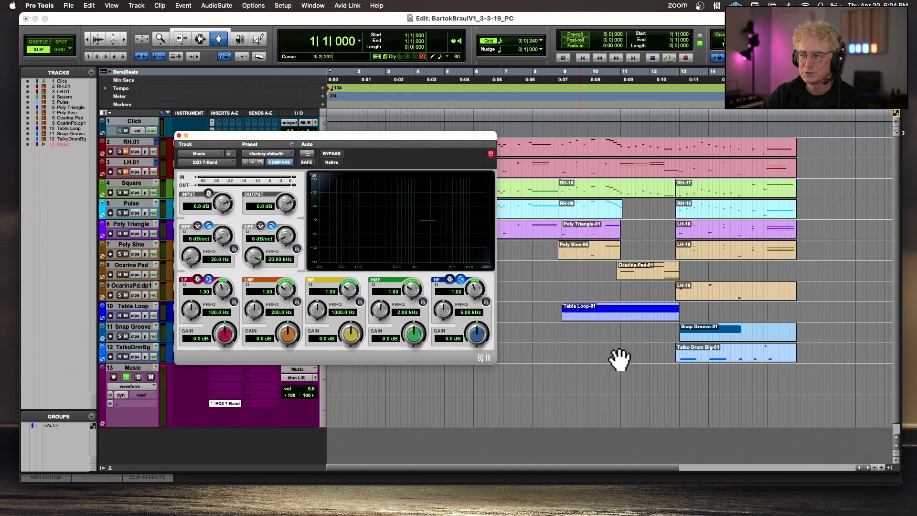
Select the Taiko Drum Big clip, close the EQ window, and lower the TaikoDrmBg track's MIDI volume
left_click(698, 359)
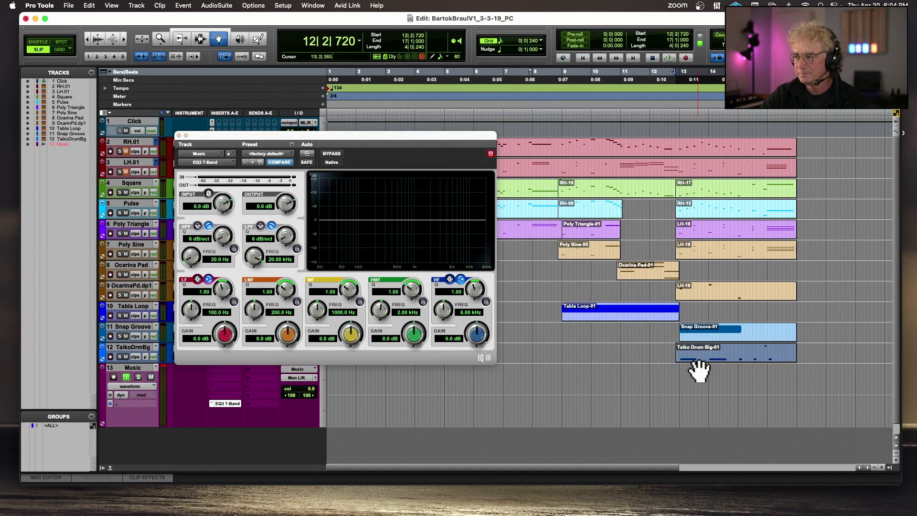
left_click(179, 135)
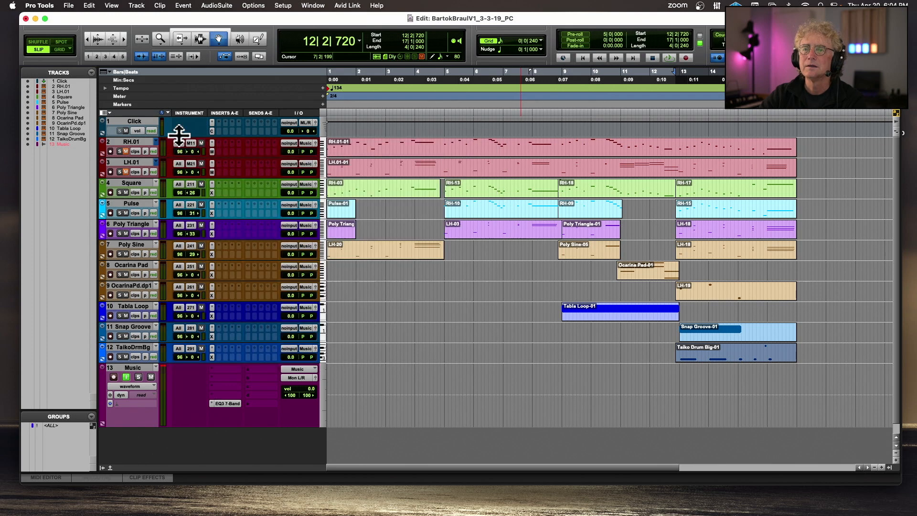
left_click_drag(179, 357, 180, 366)
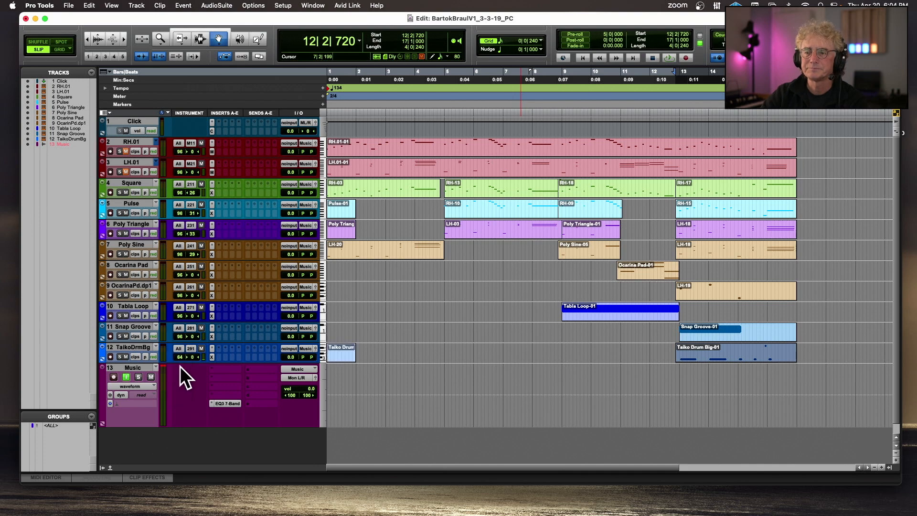
Reopen the Music track's EQ and play from about bar 12 to recheck the levels in its meters
left_click(224, 402)
left_click(650, 110)
key("space")
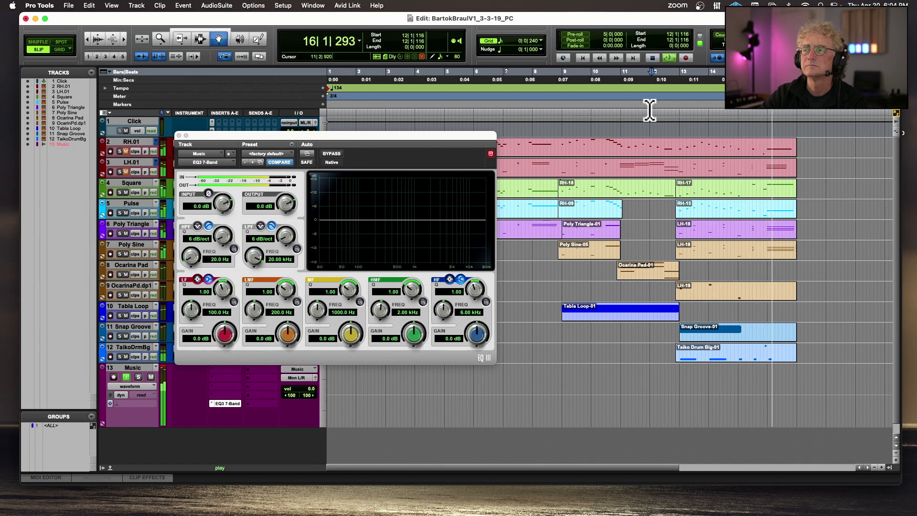
key("space")
key("space")
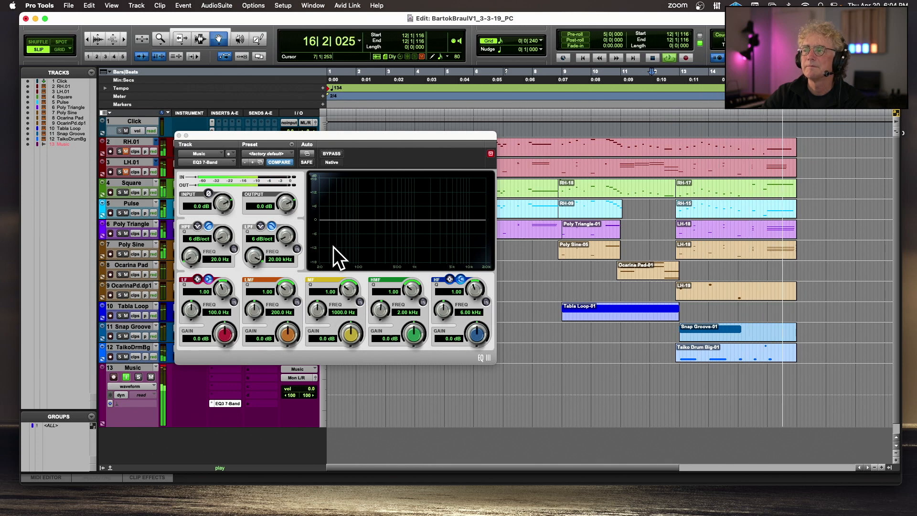
key("space")
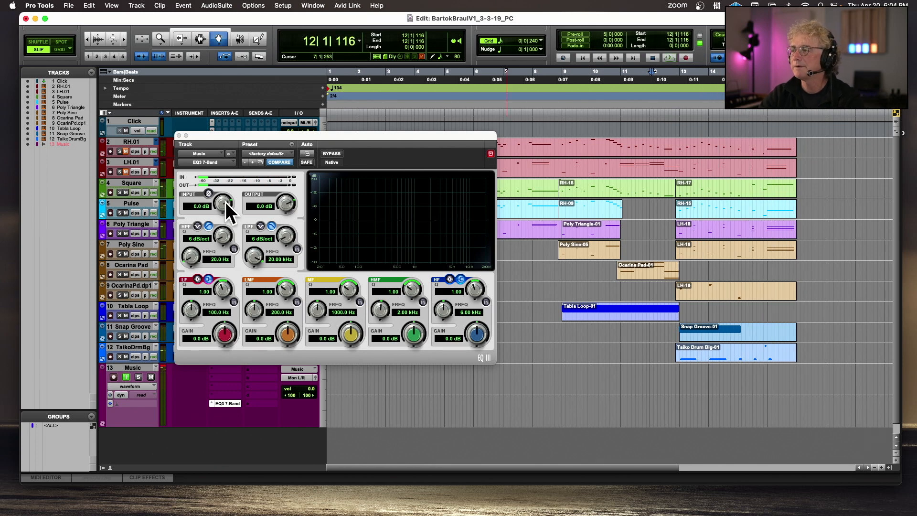
Close the EQ, arm the Music track, make a short test recording from bar 12, and return to the session start
left_click(180, 134)
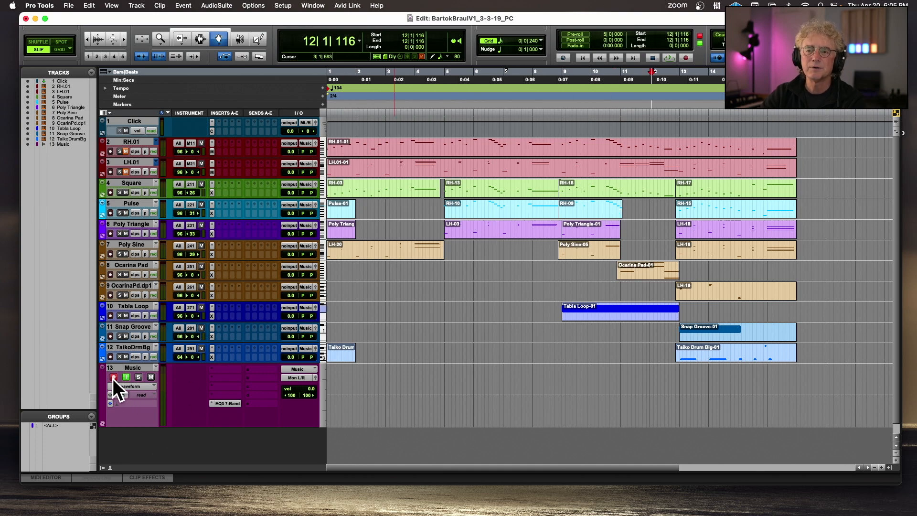
key("super+space")
key("space")
key("Return")
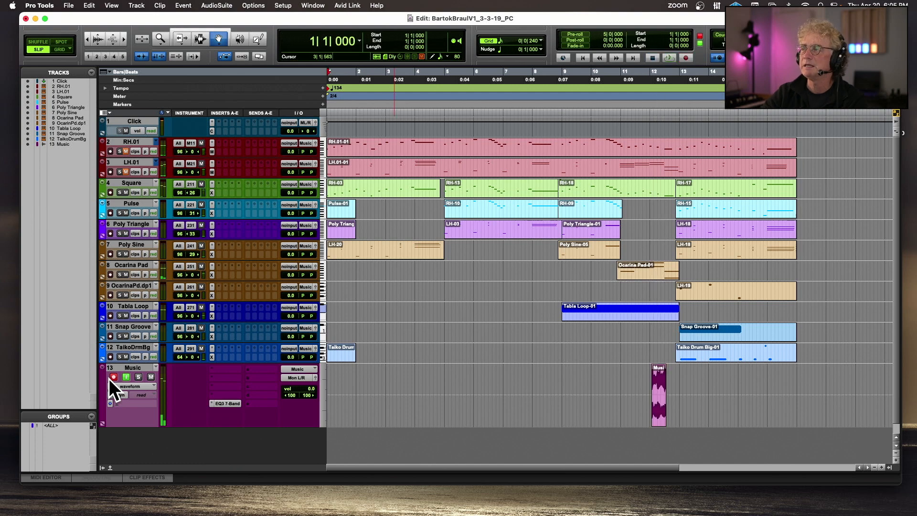
Try recording the Music track from the session start, and stop the take after the opening bar
left_click(111, 377)
key("super+space")
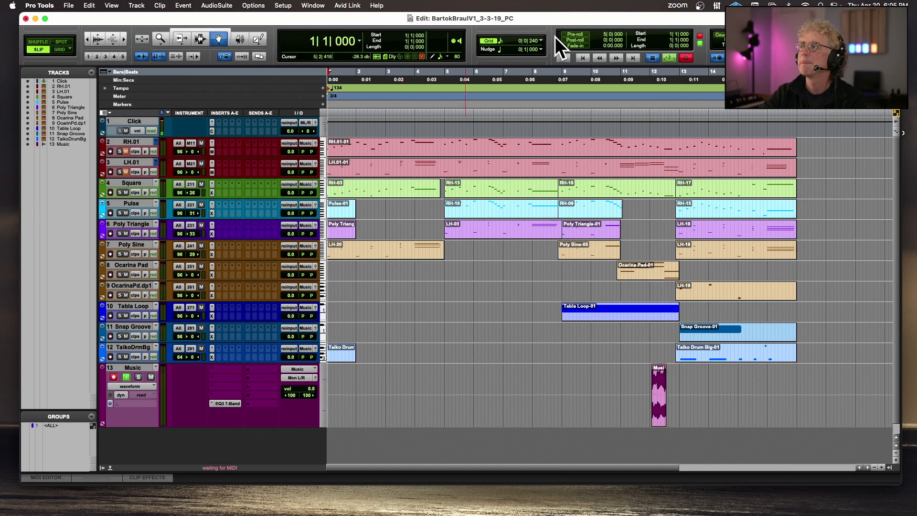
left_click(652, 58)
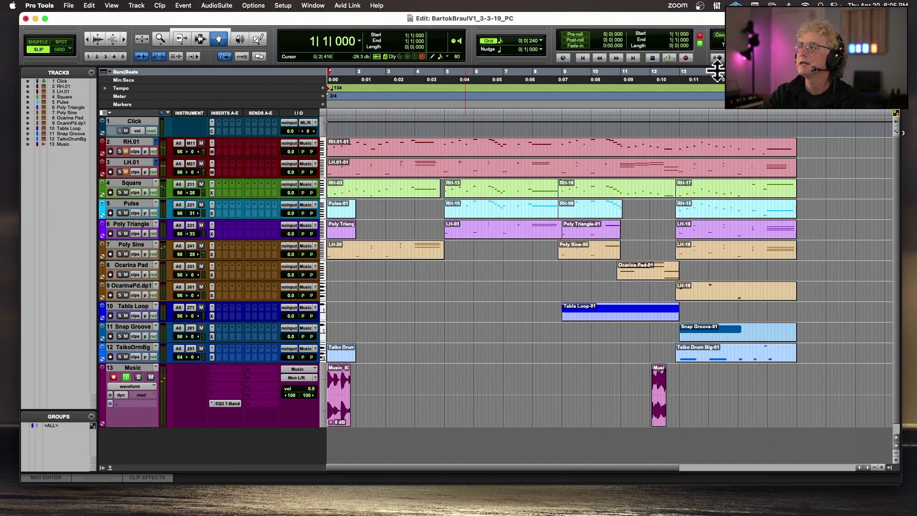
Mute the Click track and record the whole piece onto the Music track from the session start
scroll(704, 75, "right", 5)
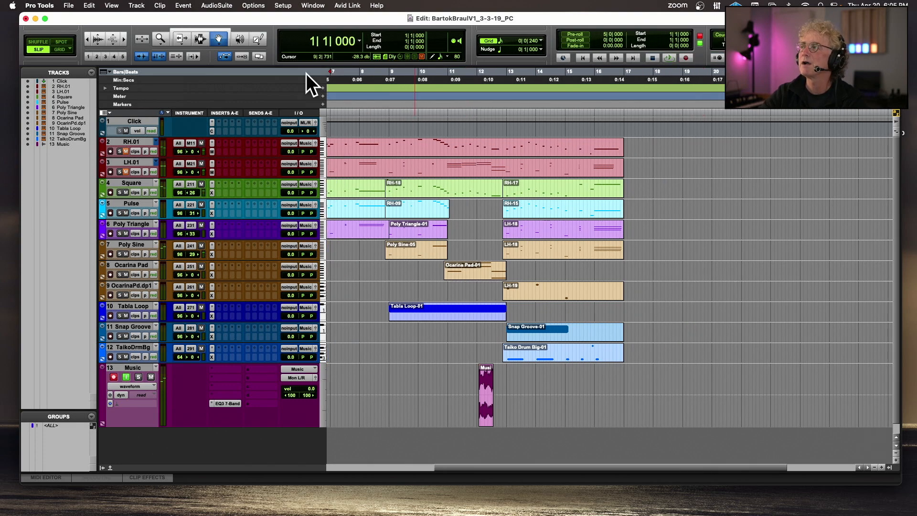
key("Return")
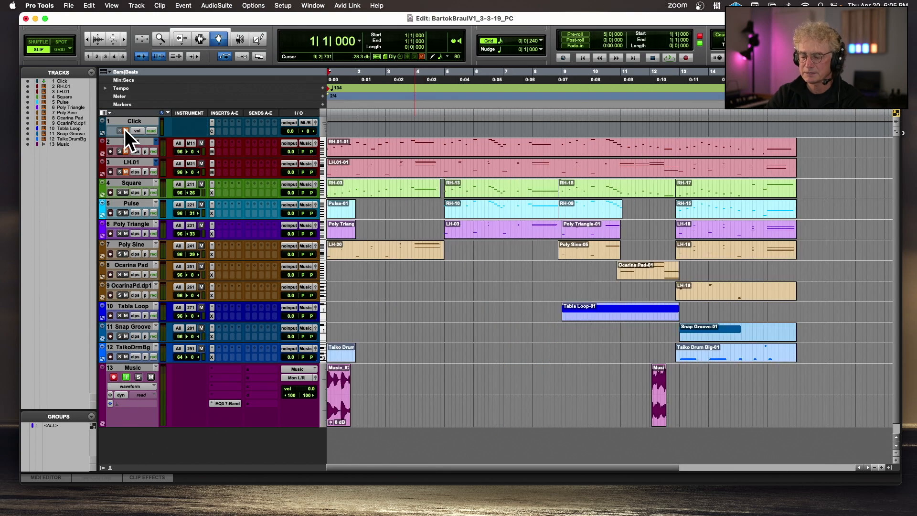
key("super+space")
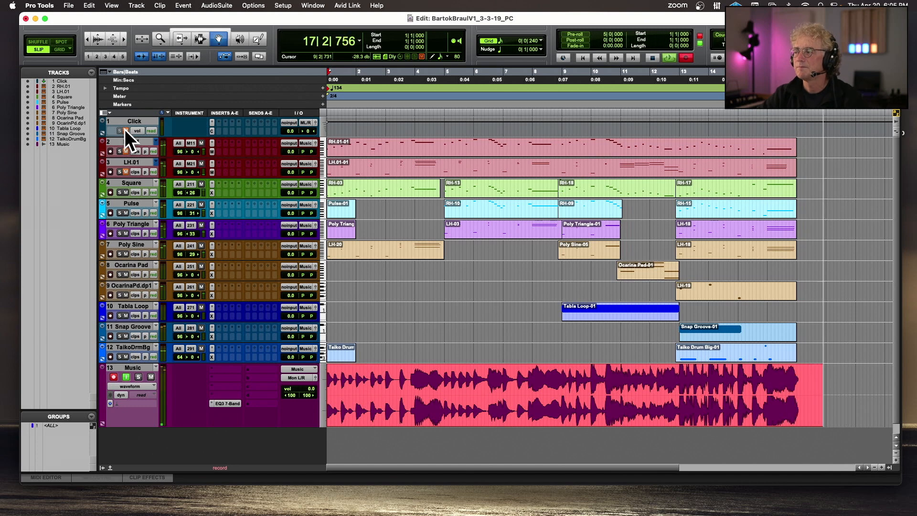
key("space")
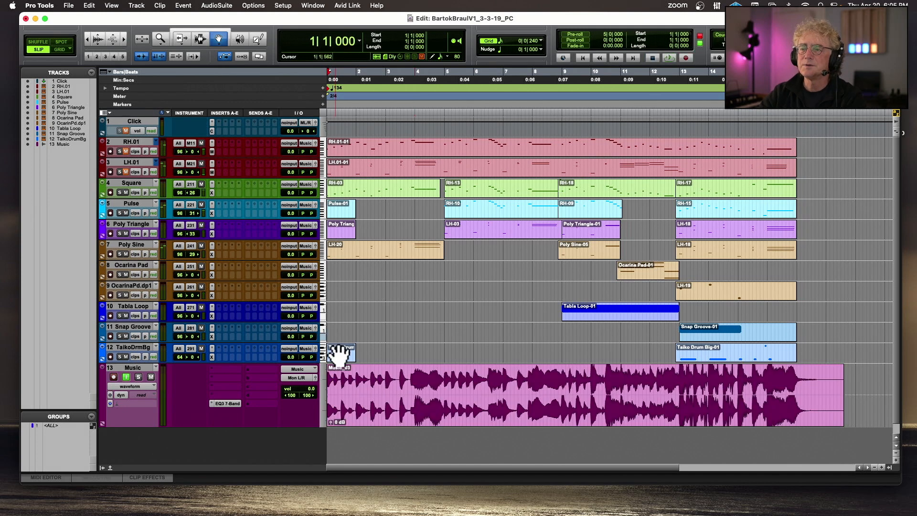
Disarm the Music track with input monitoring off, play its recording soloed from the start, and unsolo it
left_click(126, 377)
left_click(125, 377)
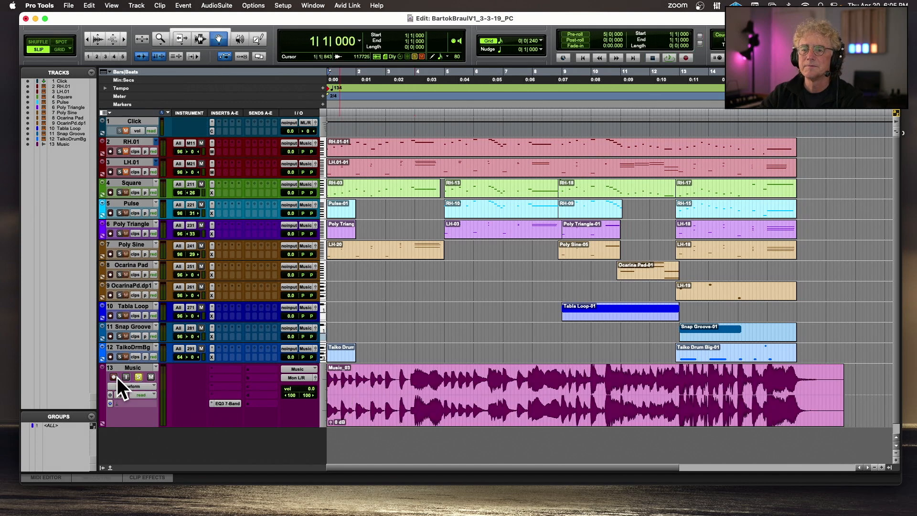
key("space")
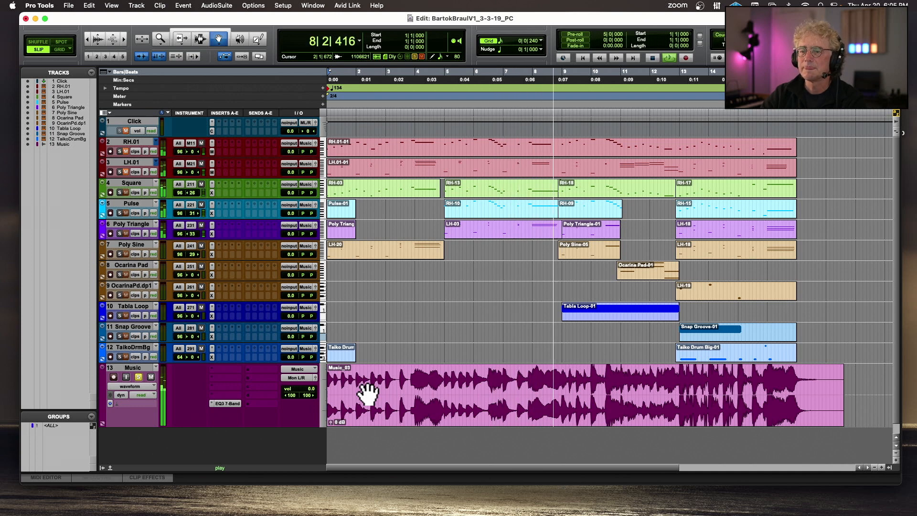
key("space")
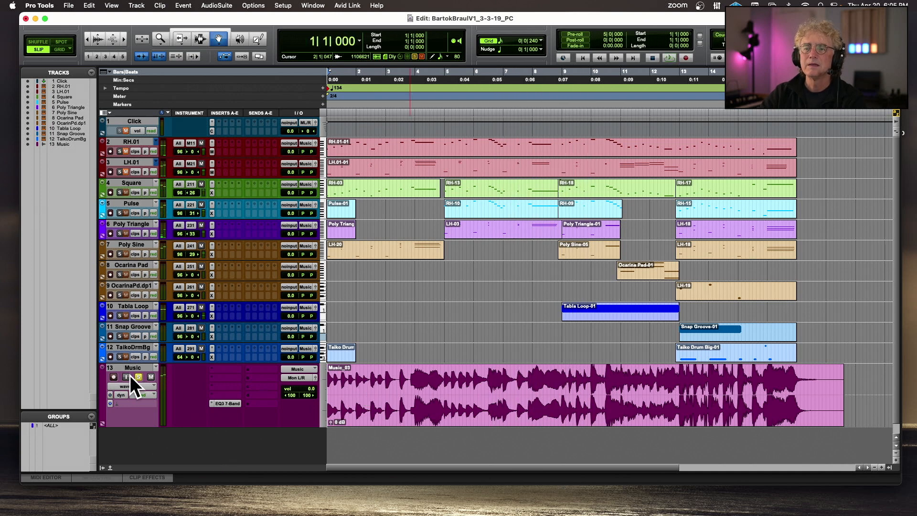
left_click(138, 377)
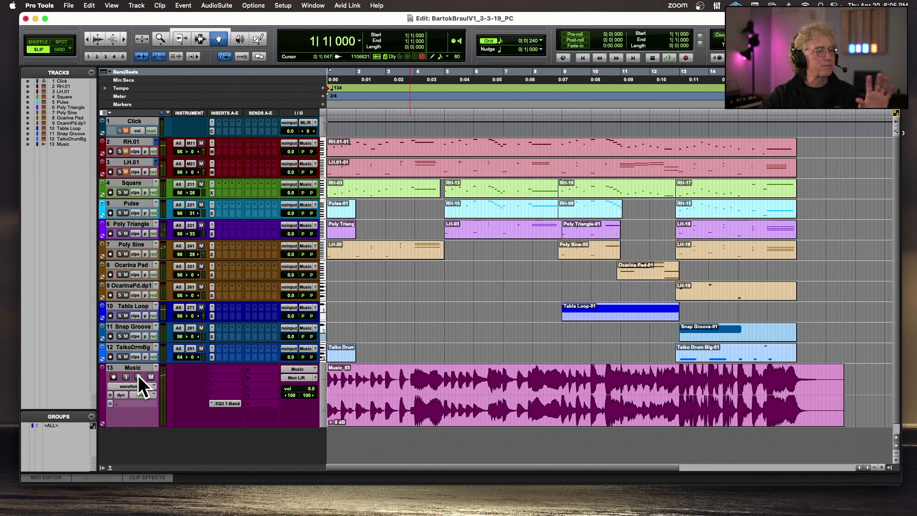
Set the outputs of all tracks from RH.01 through TaikoDrmBg to Mon L/R (Stereo)
left_click(134, 143)
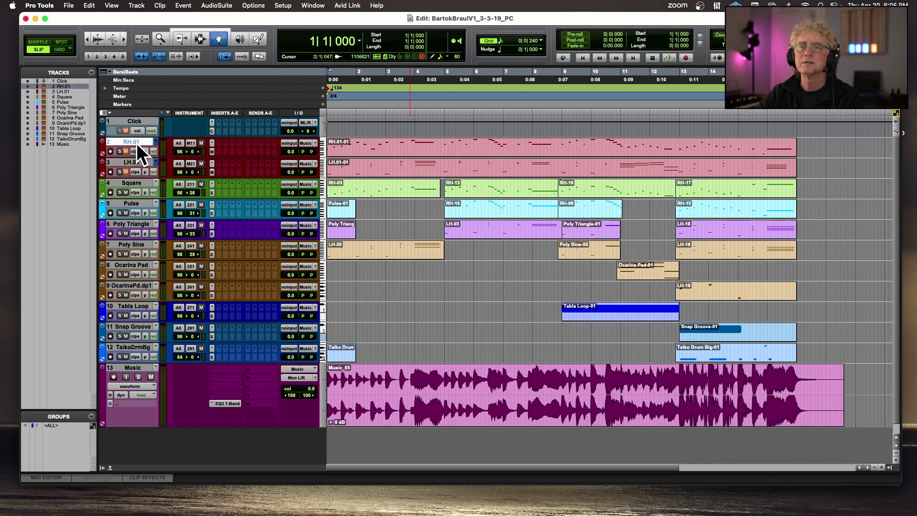
left_click(139, 349, "shift")
left_click(305, 143)
mouse_move(306, 144)
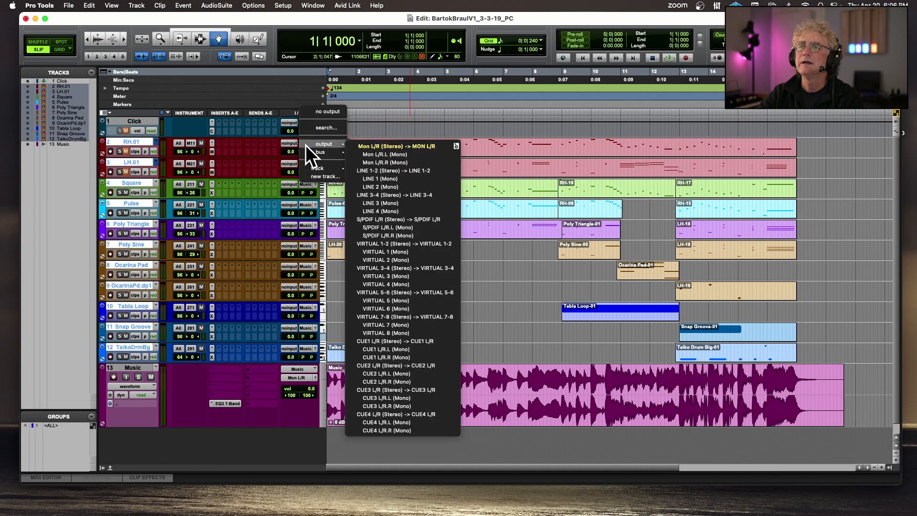
left_click(389, 146)
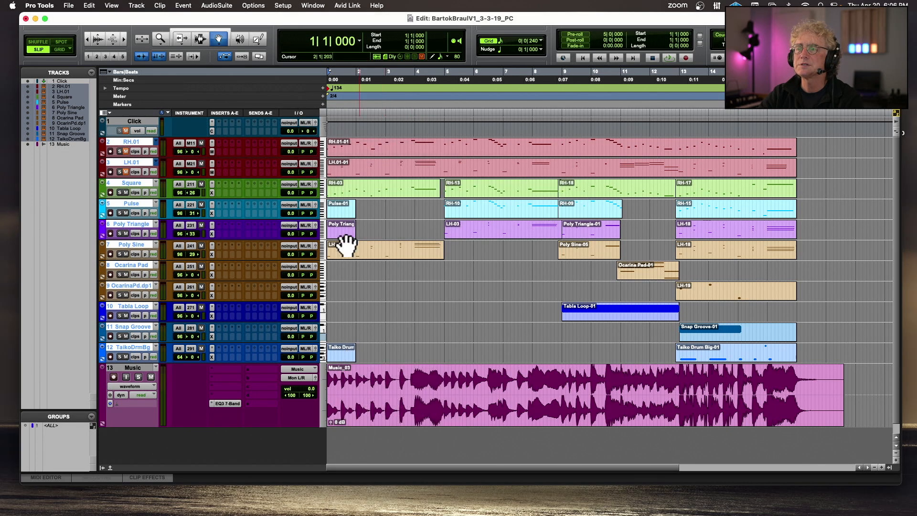
Delete the Music track together with its active clips
left_click(128, 367)
right_click(128, 366)
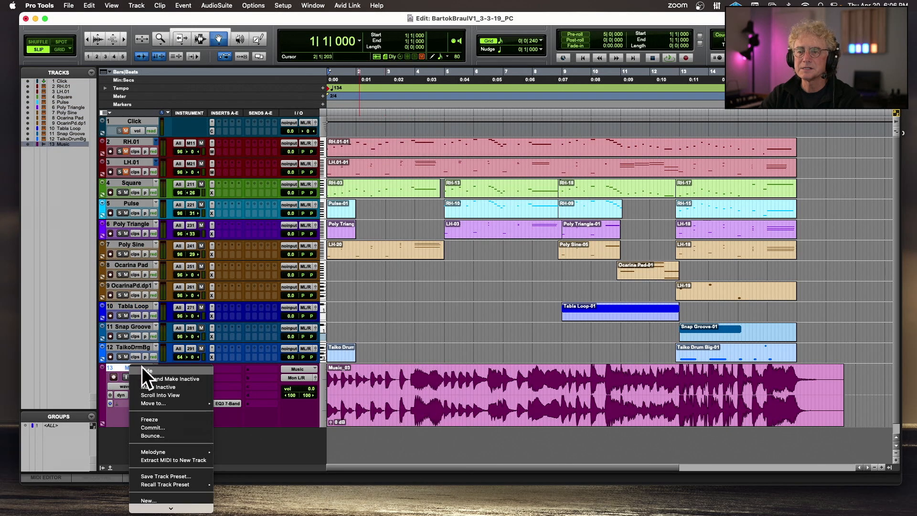
left_click(256, 465)
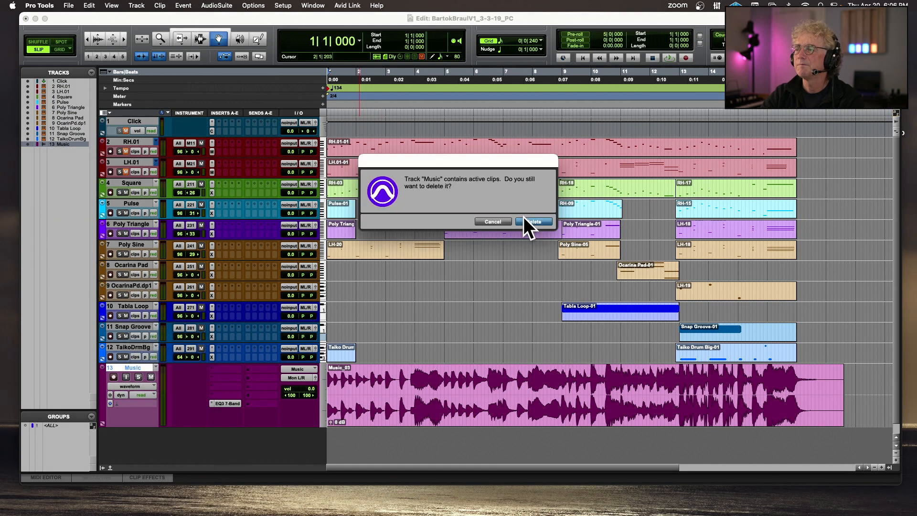
left_click(523, 221)
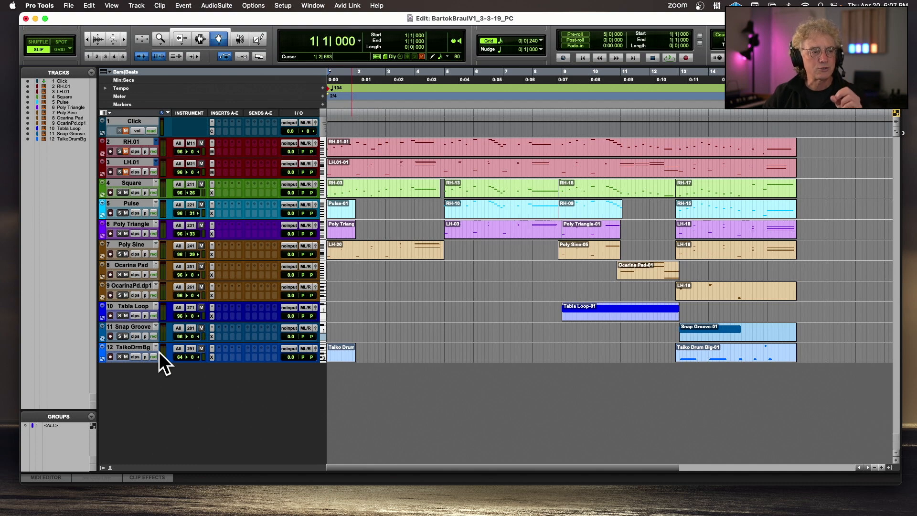
Create one stereo audio track named Music below the TaikoDrmBg track
left_click(137, 348)
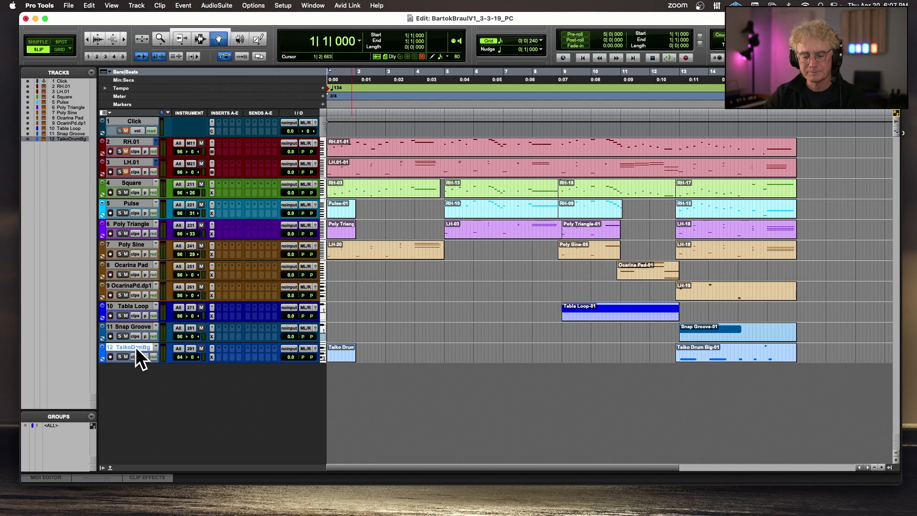
key("super+shift+n")
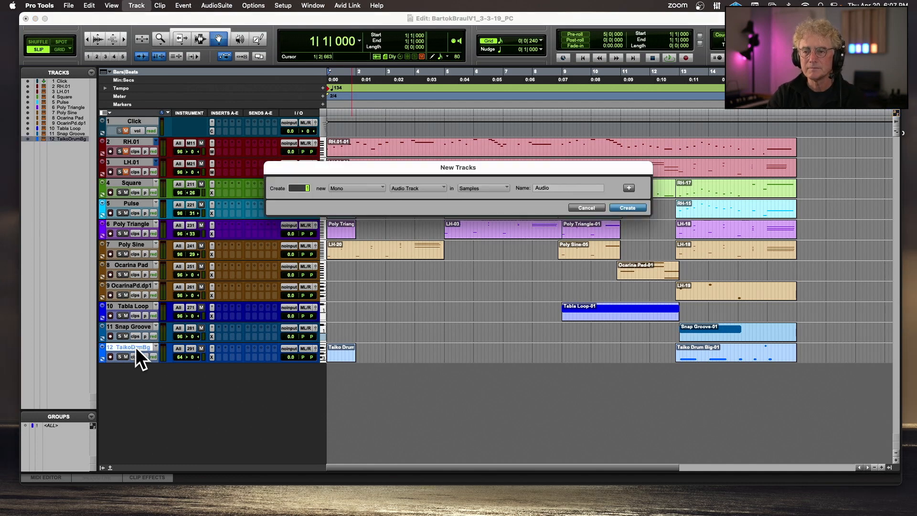
left_click(351, 188)
left_click(379, 192)
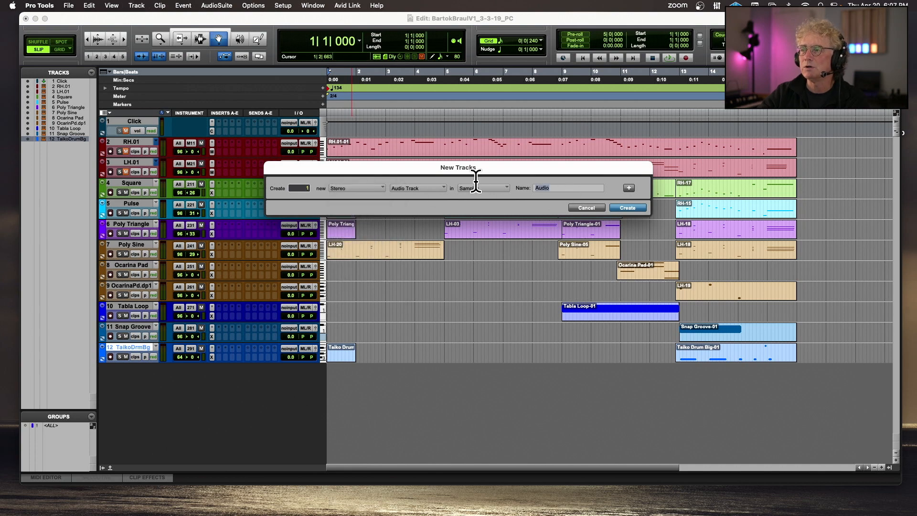
type("Music")
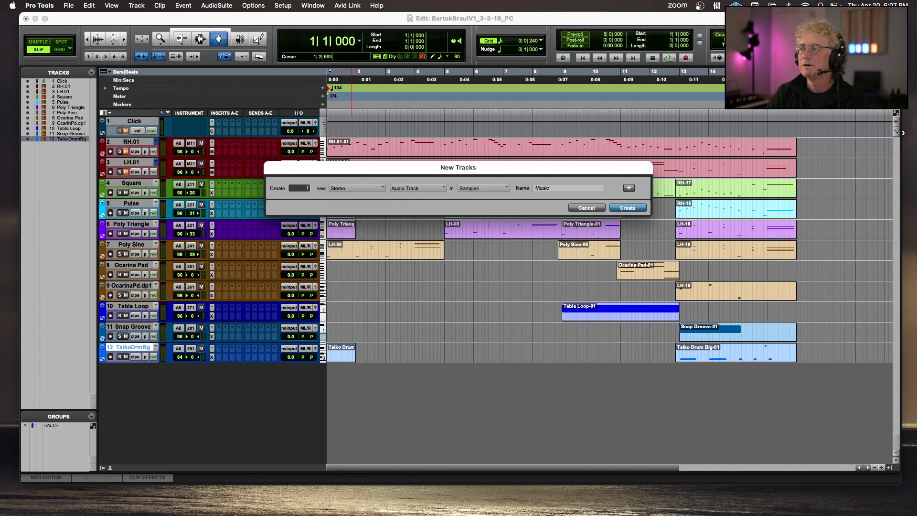
key("Return")
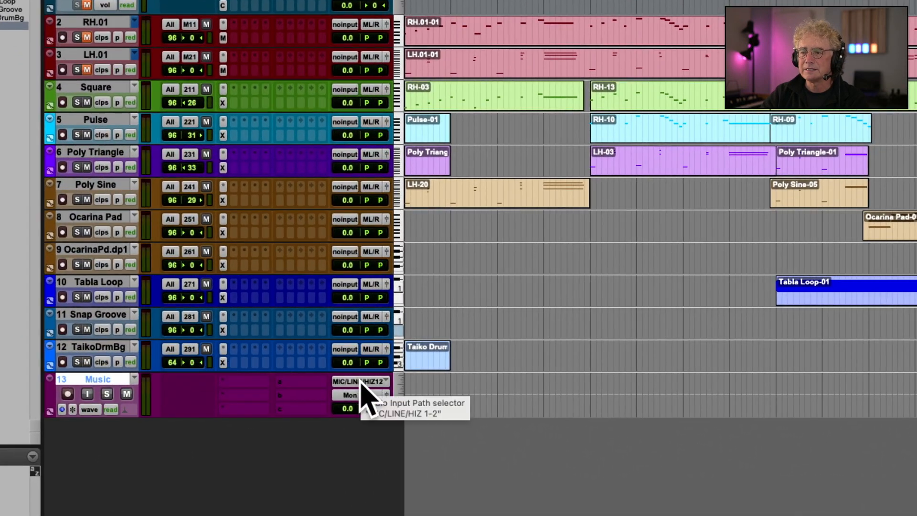
Set the Music track's input to the Music (Stereo) bus, keep the bus name Music, and enable the track's input monitoring
left_click(364, 388)
mouse_move(382, 395)
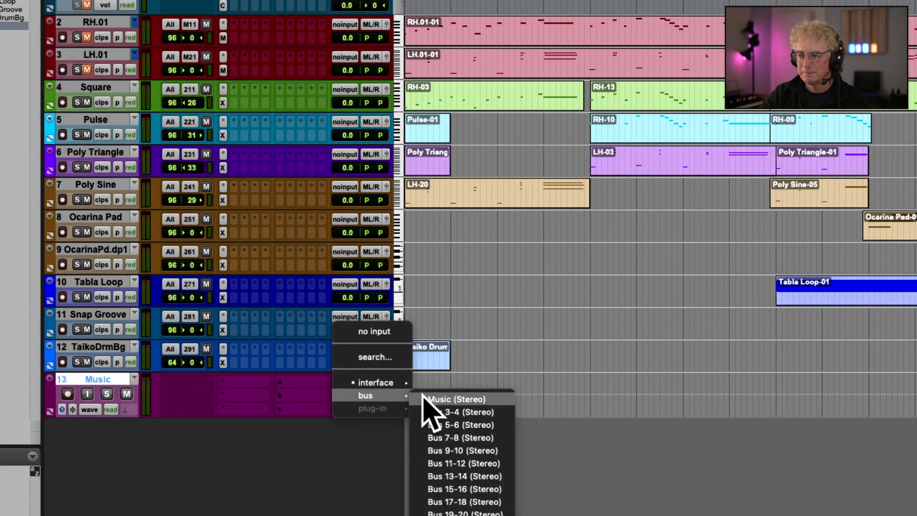
left_click(432, 399)
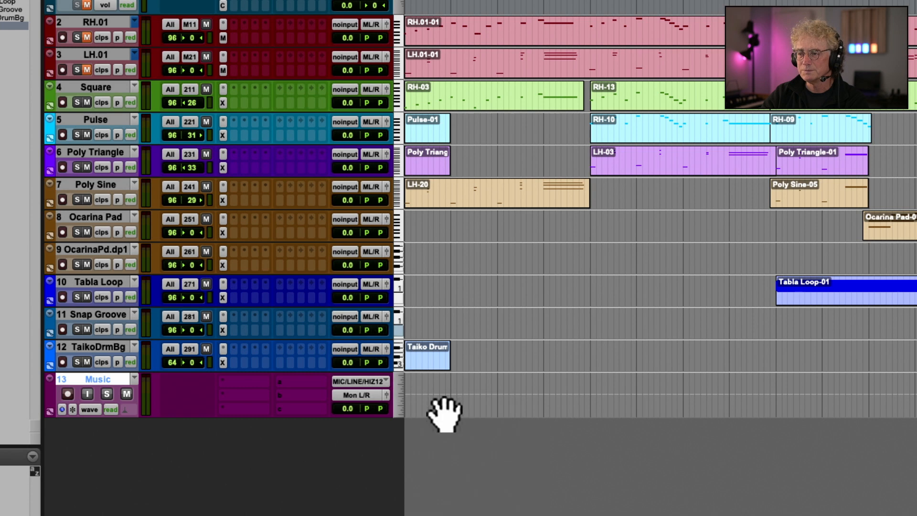
right_click(356, 390)
left_click(368, 412)
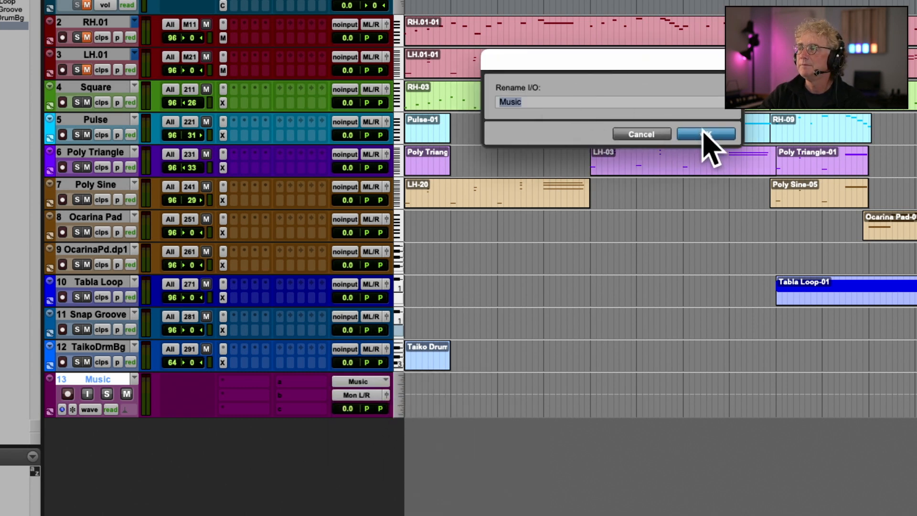
left_click(705, 134)
left_click(87, 394)
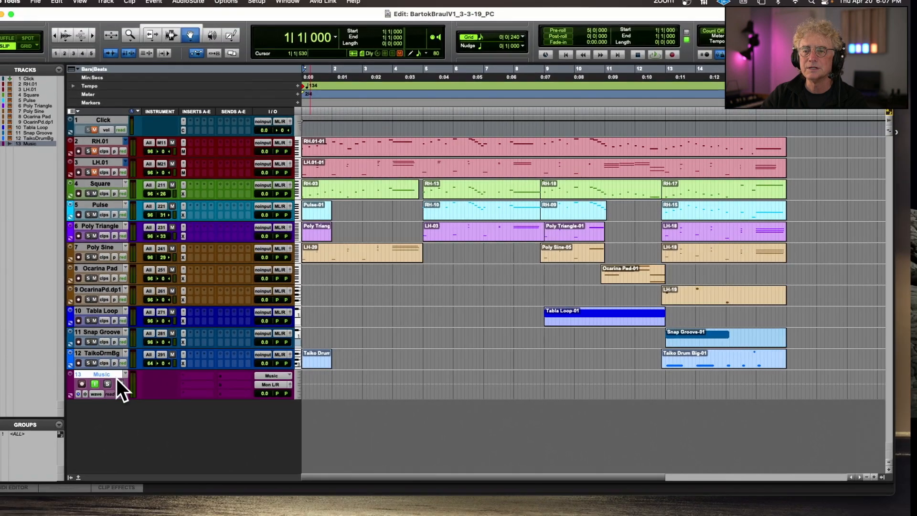
Route the outputs of all tracks from RH.01 through TaikoDrmBg to the Music (Stereo) bus
left_click(104, 353)
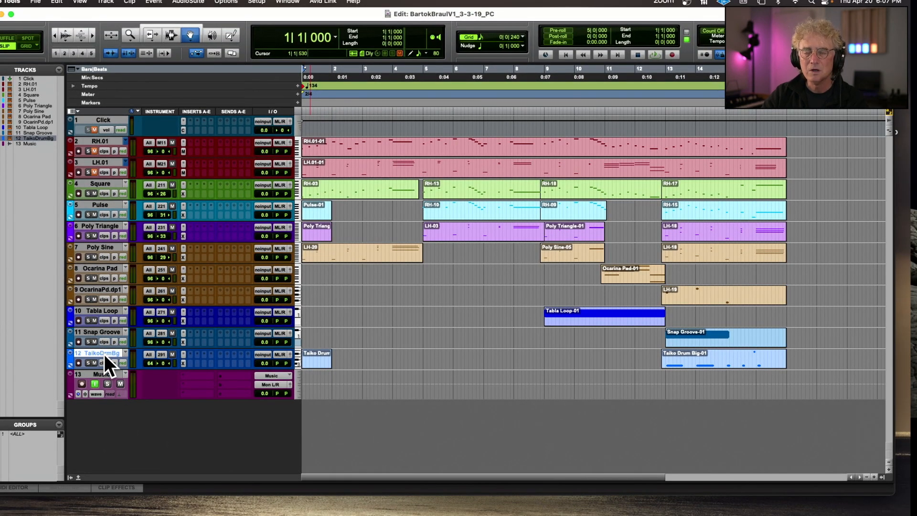
scroll(110, 333, "right", 2)
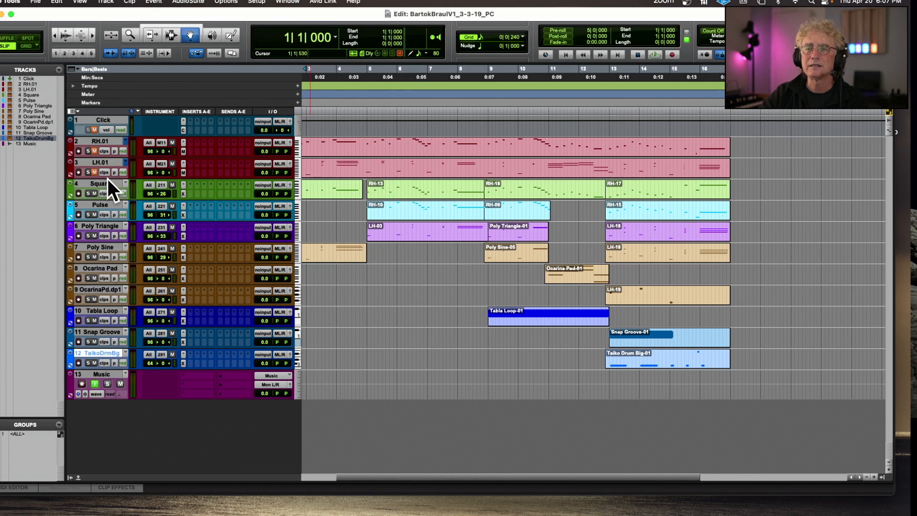
left_click(105, 142, "shift")
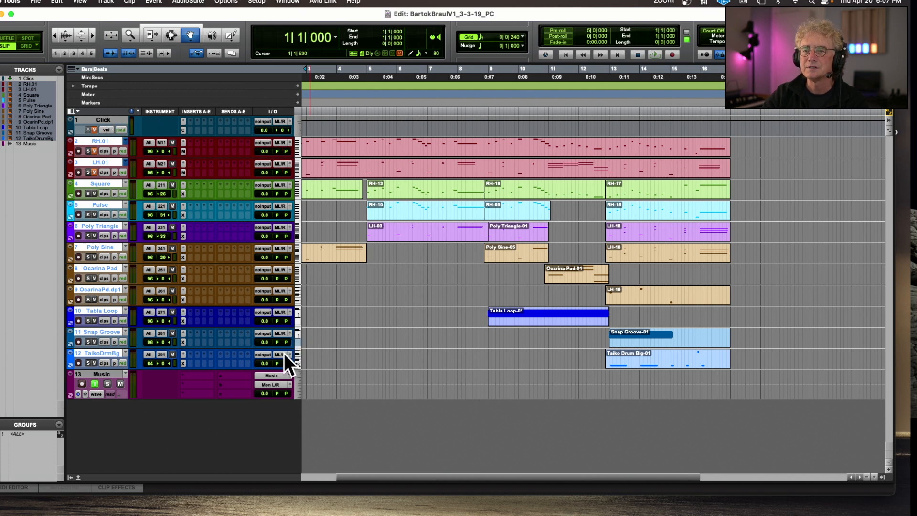
left_click(280, 142)
mouse_move(293, 151)
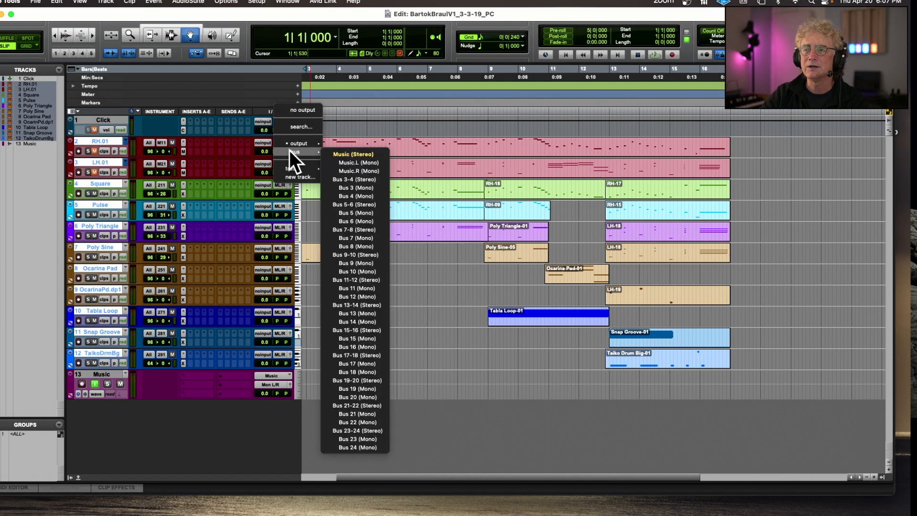
left_click(348, 153, "alt+shift")
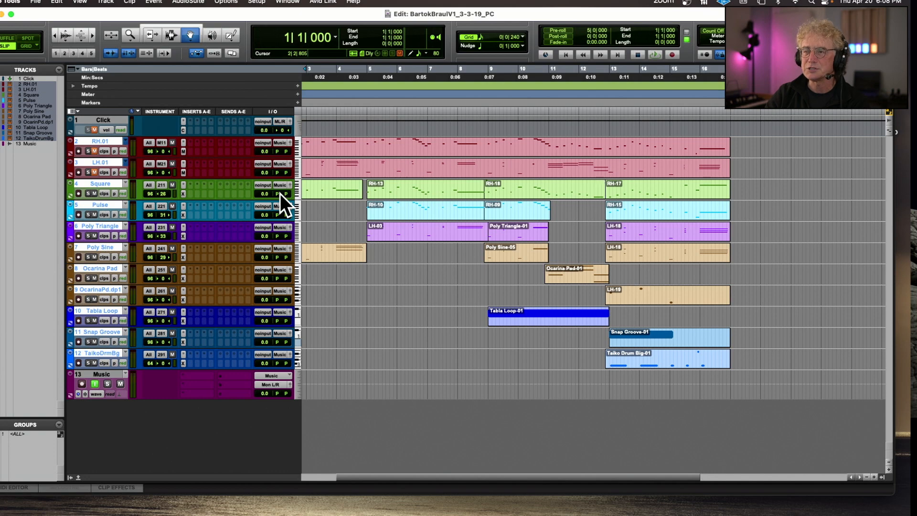
Enlarge the track heights to check the output assignments of the instrument tracks, restore the small heights, and deselect the tracks
key("ctrl+alt+Up")
key("ctrl+alt+Up")
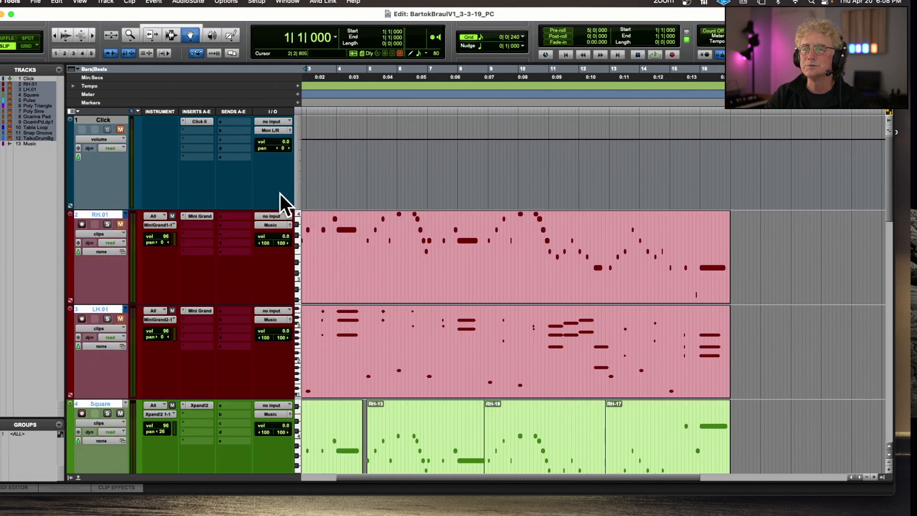
scroll(284, 242, "down", 10)
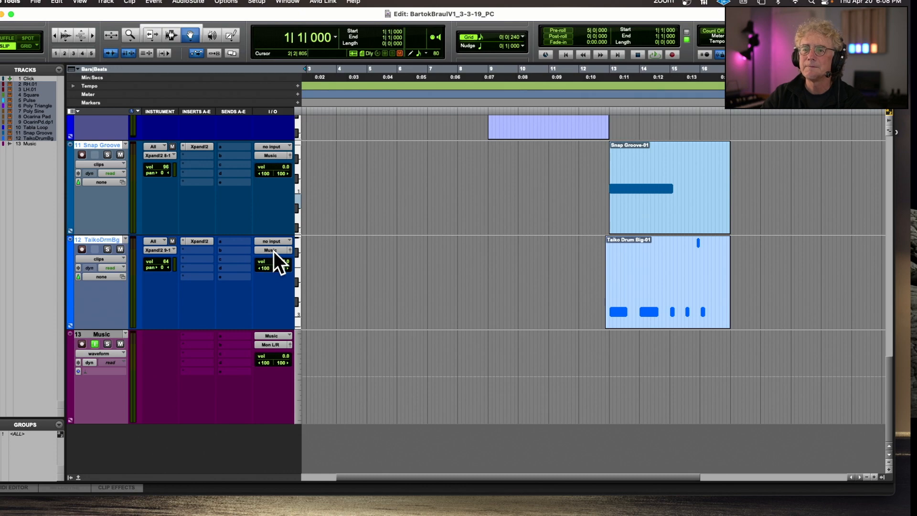
scroll(271, 164, "up", 5)
scroll(271, 165, "up", 2)
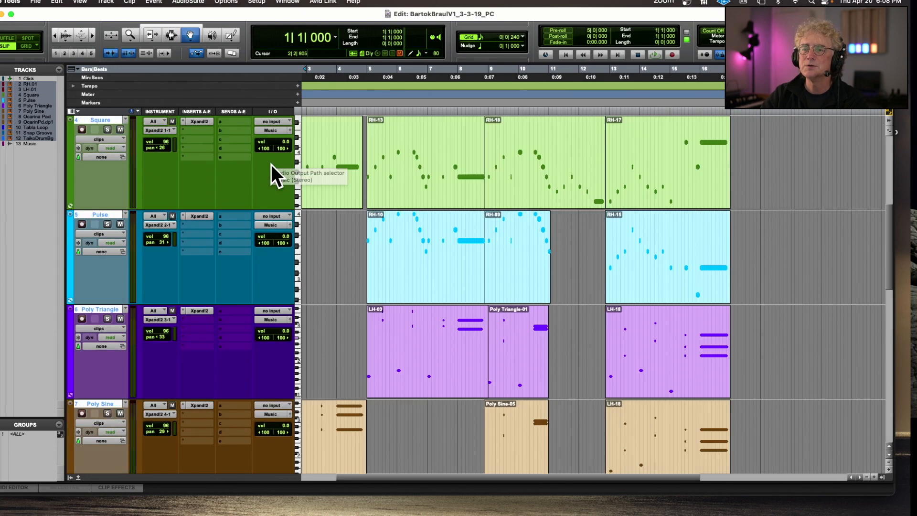
key("ctrl+alt+Down")
key("ctrl+alt+Down")
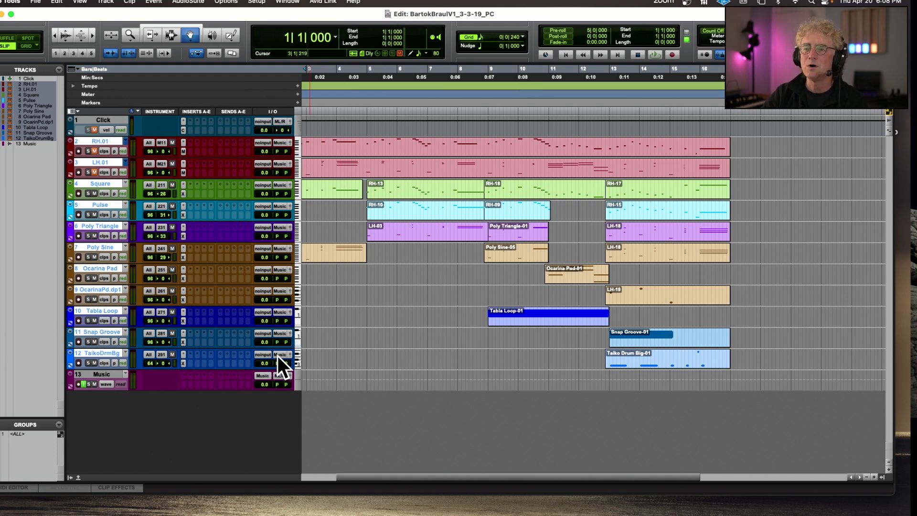
left_click(93, 307)
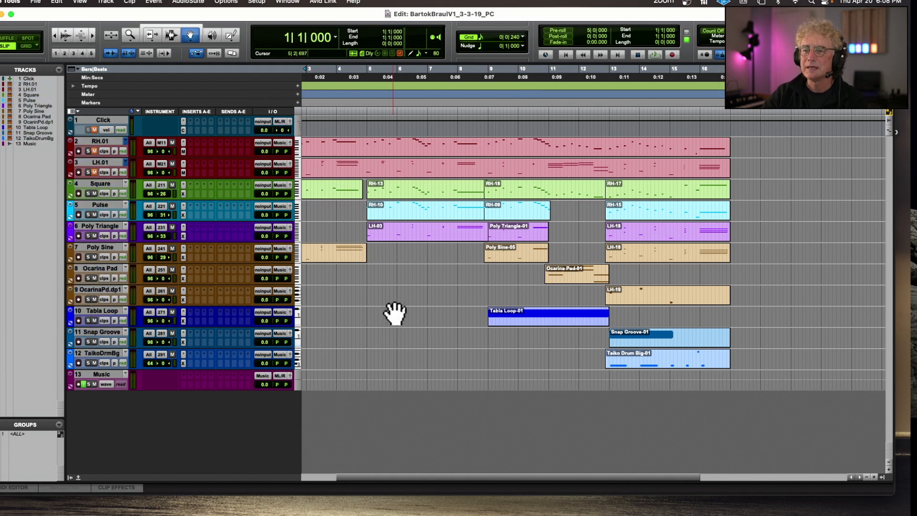
Play the session from the start while muting and unmuting the Music track, stop playback, and enlarge the Music track's height
key("Return")
key("space")
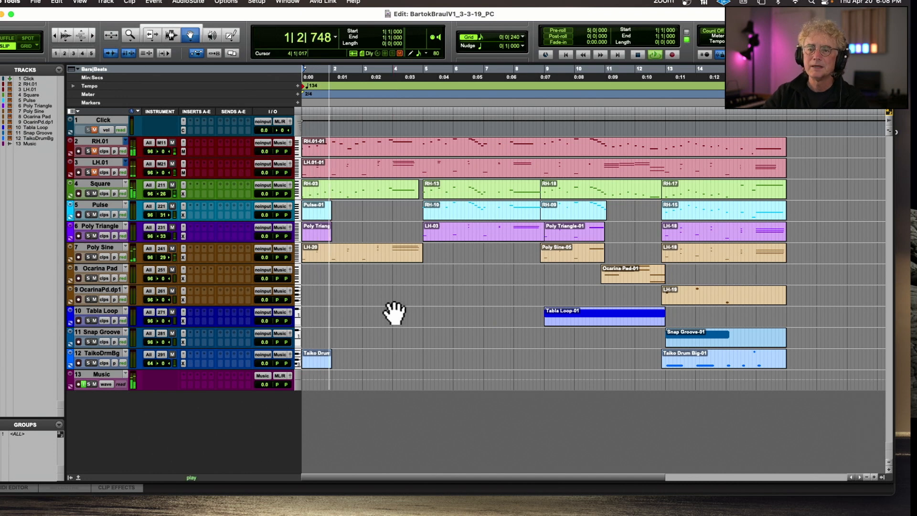
left_click(95, 385)
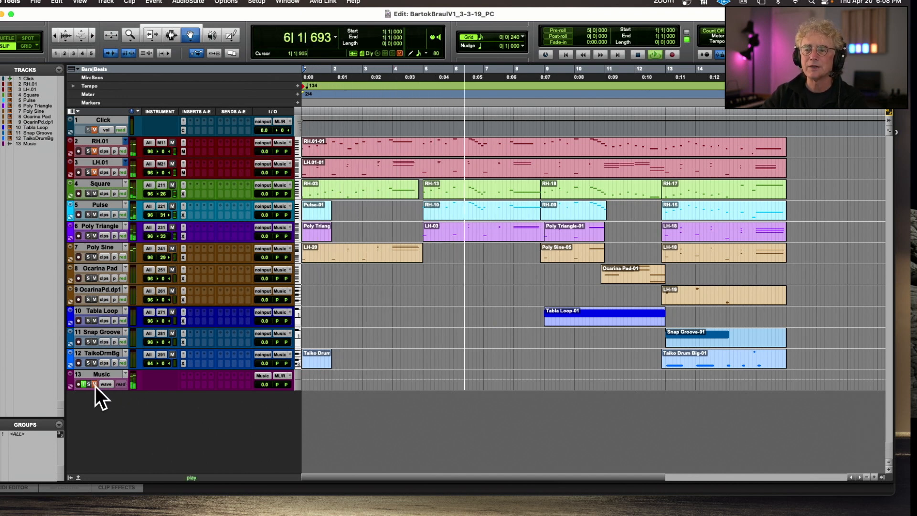
left_click(95, 385)
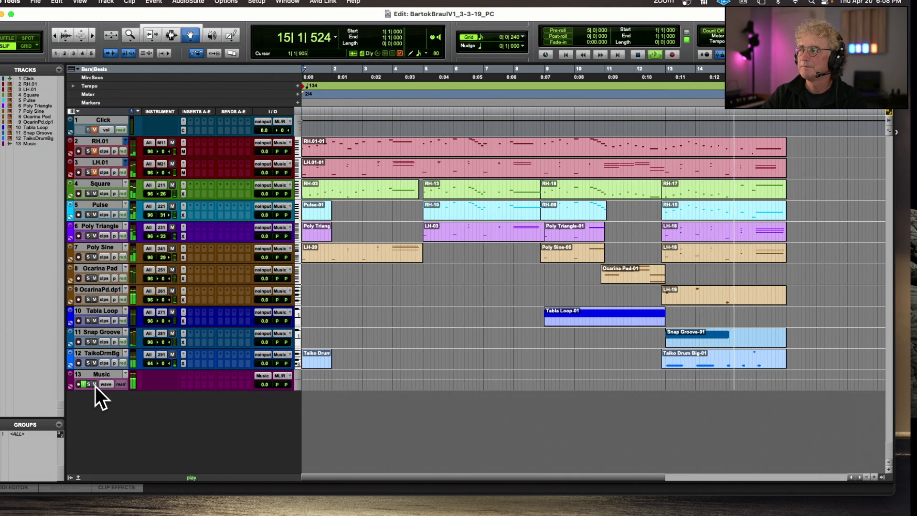
key("space")
left_click_drag(143, 387, 151, 414)
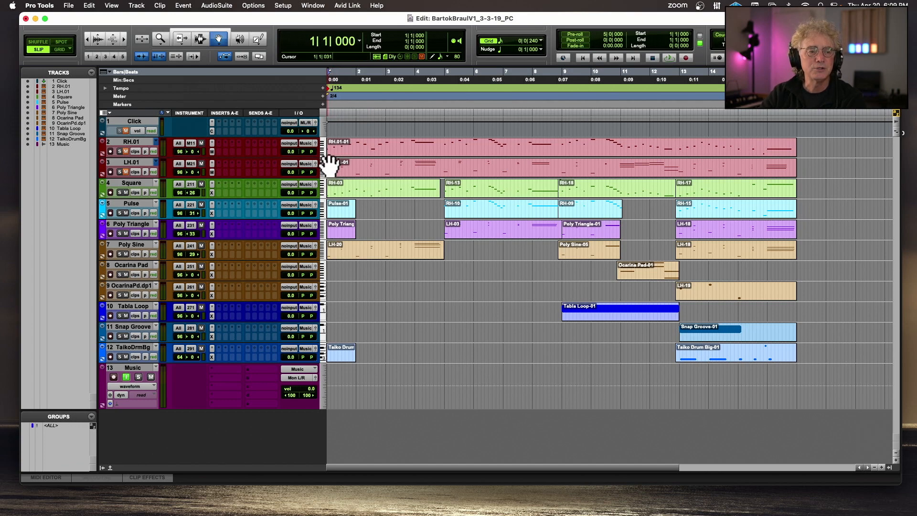
Show the System Usage window and play the session to examine CPU, disk and memory activity
left_click(315, 4)
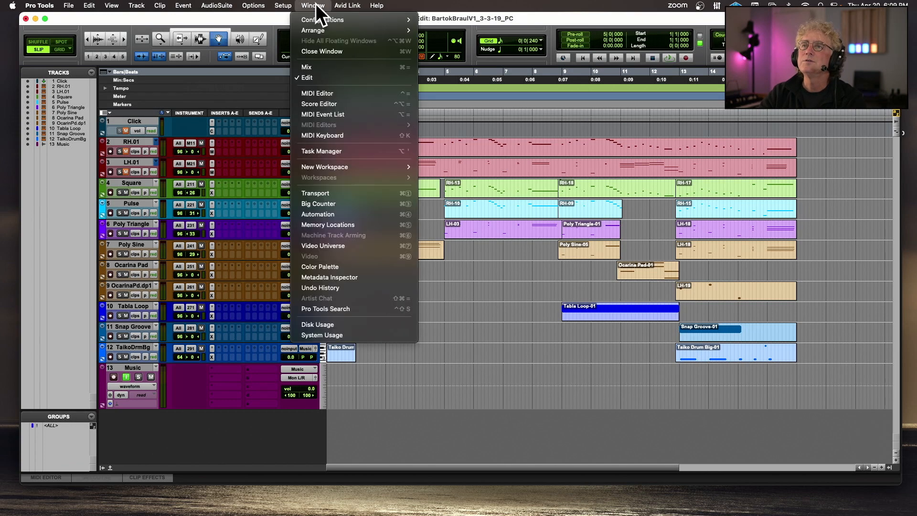
left_click(373, 335)
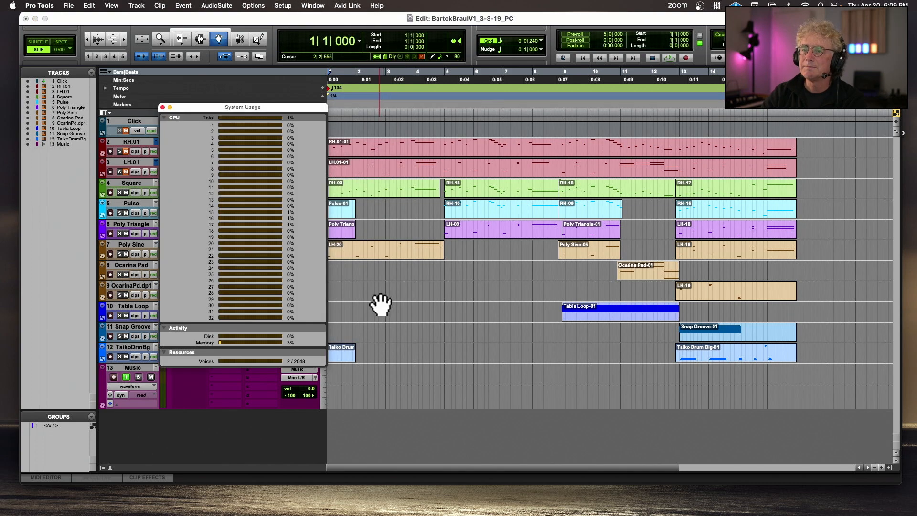
key("space")
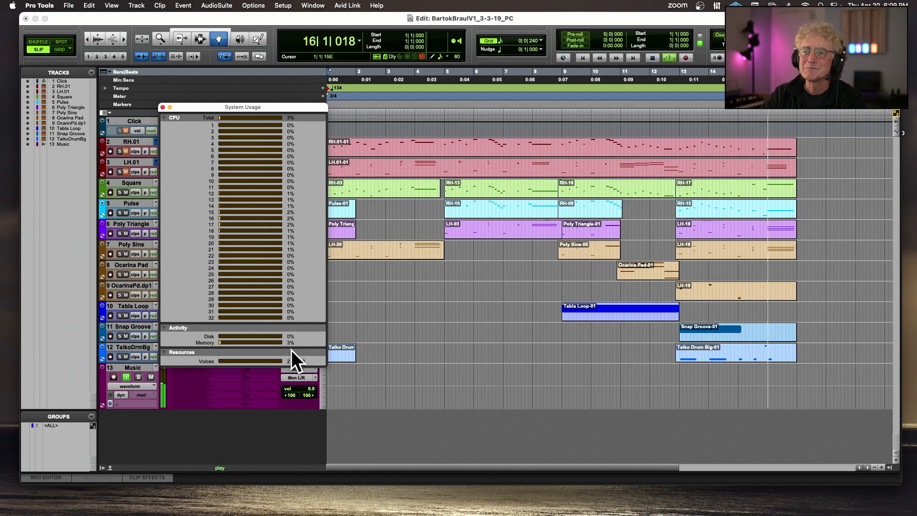
key("space")
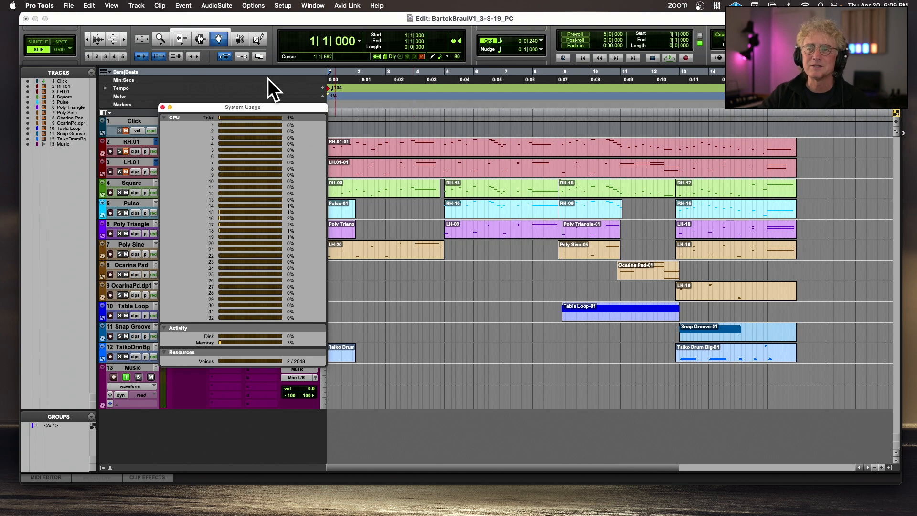
Show the Disk Usage window to examine the available space per drive, and close both usage windows
left_click(305, 3)
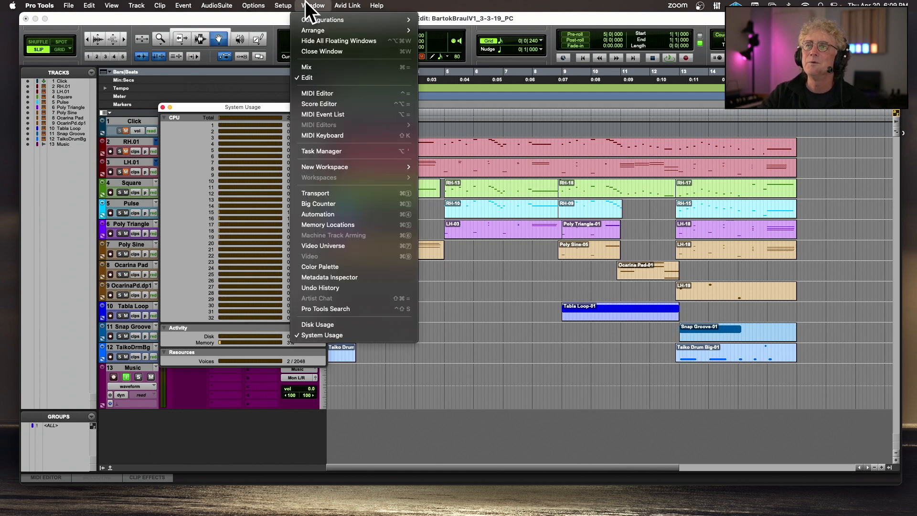
left_click(327, 326)
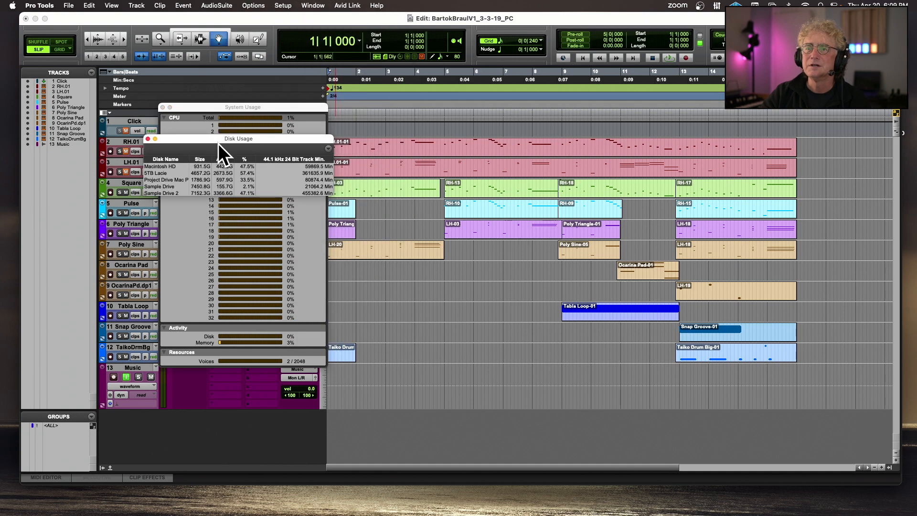
left_click_drag(222, 139, 301, 198)
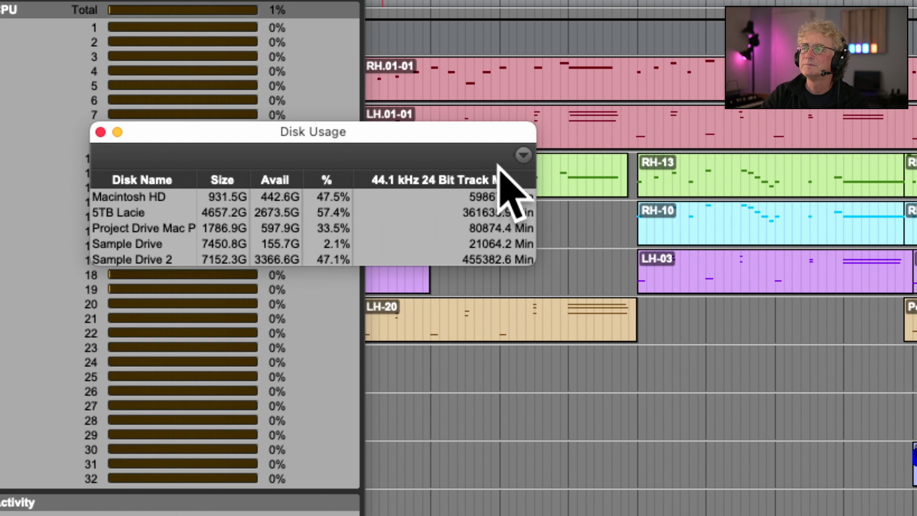
left_click(523, 155)
key("Escape")
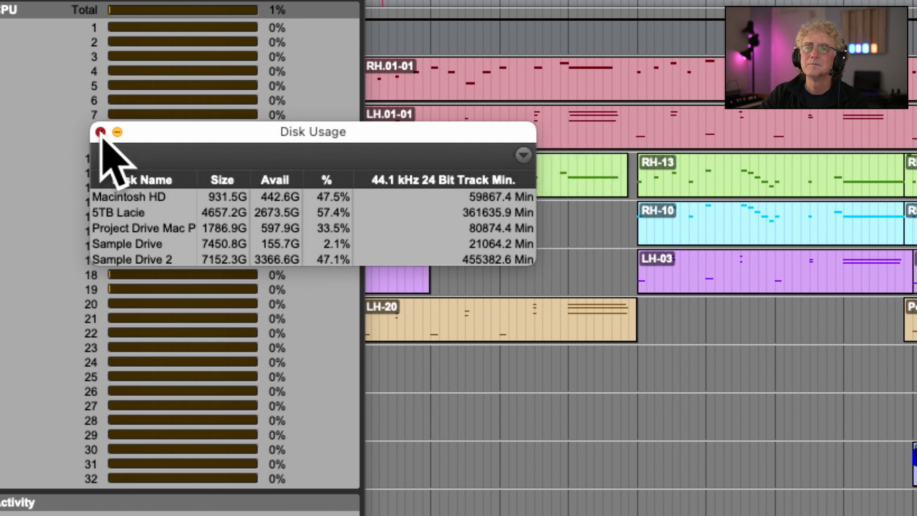
left_click(100, 131)
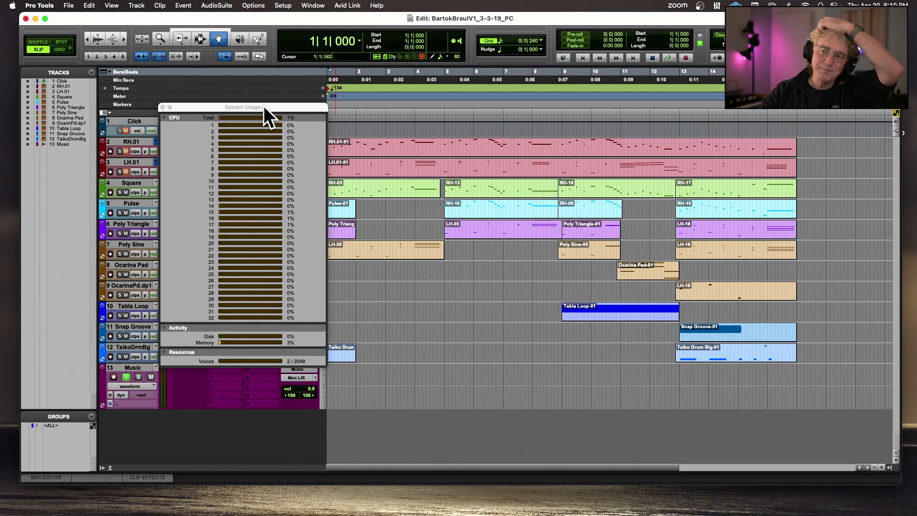
left_click(163, 107)
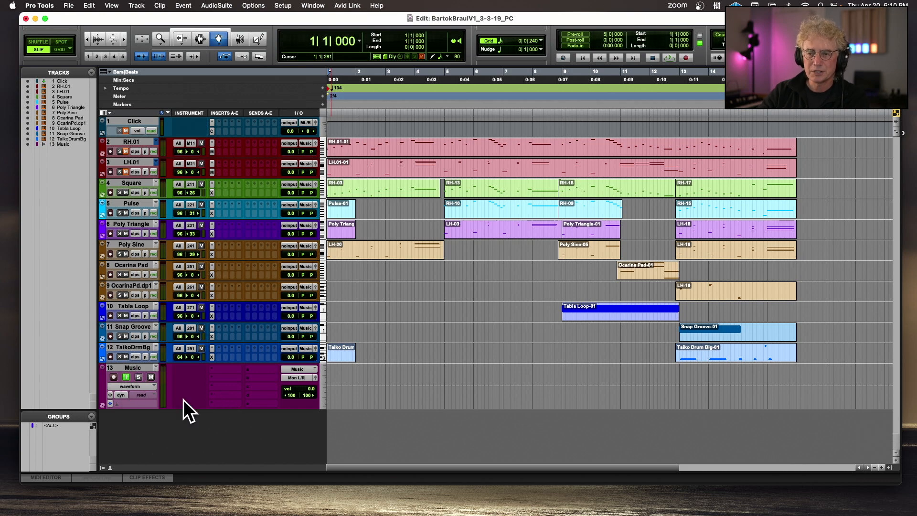
Insert a multichannel EQ3 7-Band plug-in in the last insert slot of the Music track and reposition its window
left_click(228, 405)
mouse_move(229, 404)
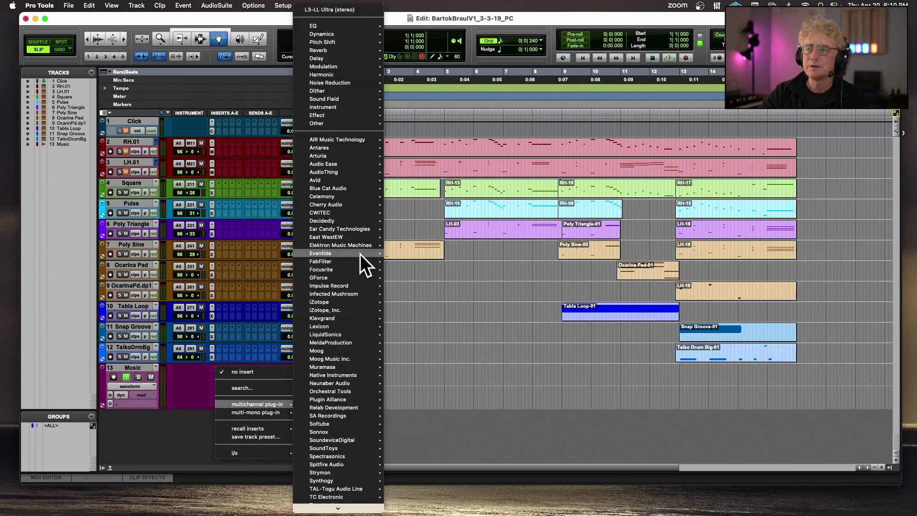
mouse_move(362, 156)
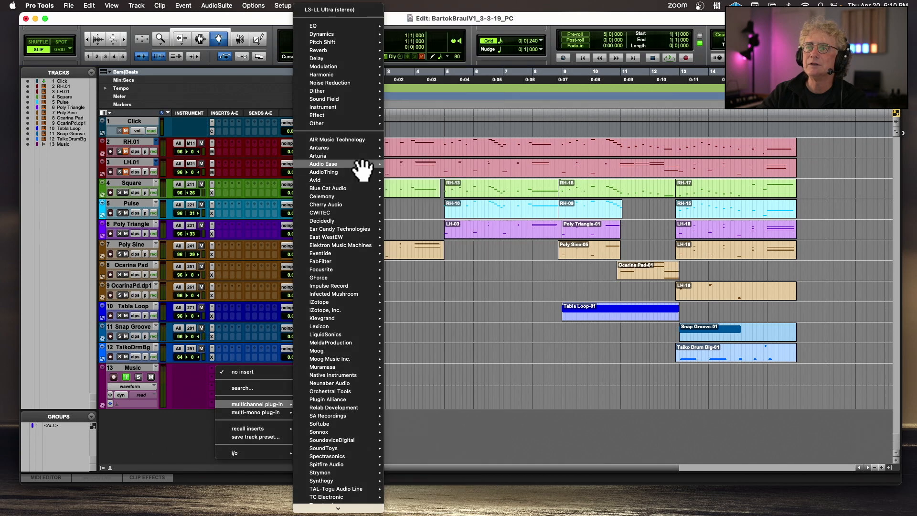
mouse_move(343, 24)
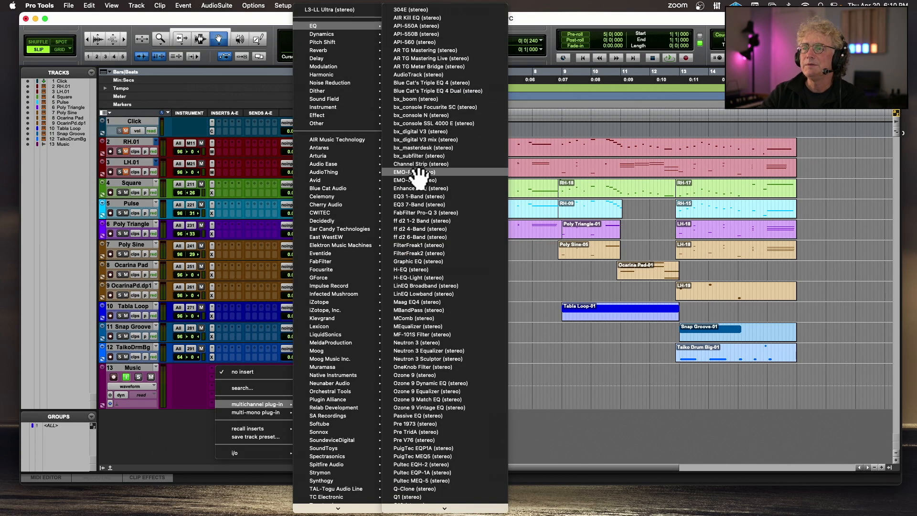
left_click(420, 205)
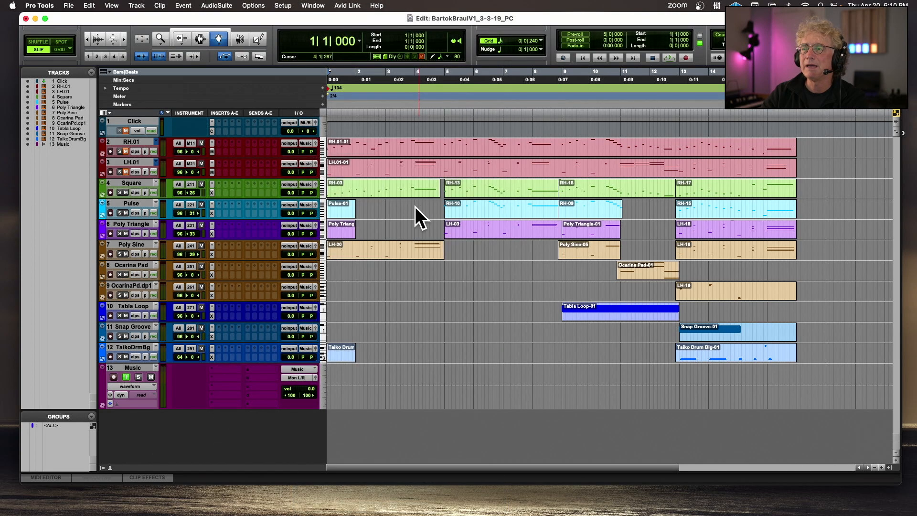
left_click_drag(362, 141, 428, 137)
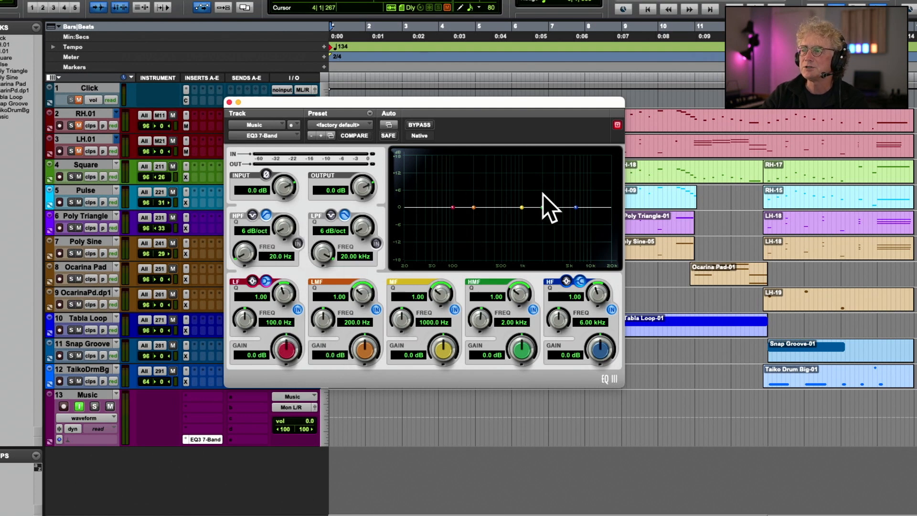
left_click(298, 309)
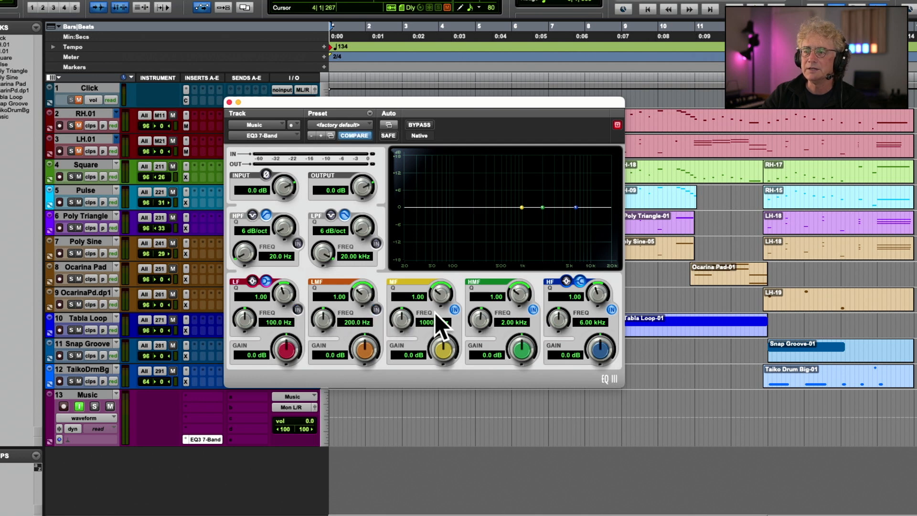
left_click(455, 309)
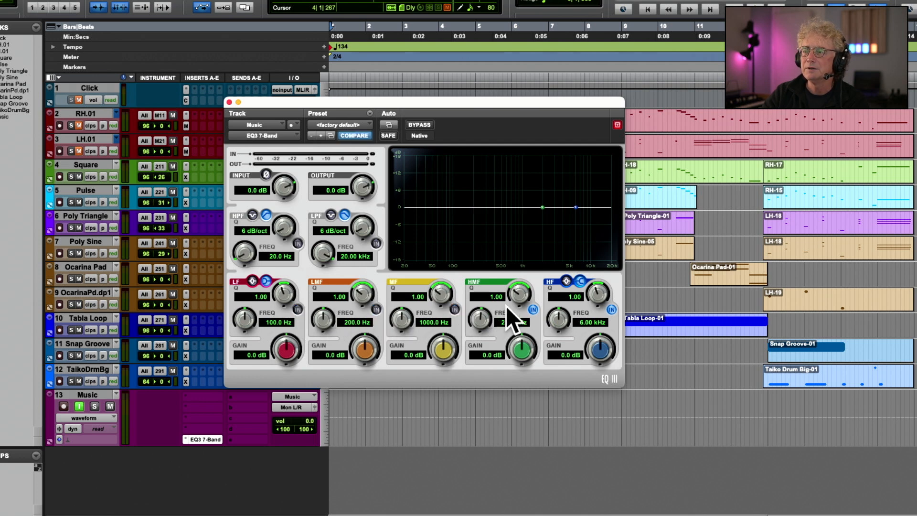
left_click(612, 310)
left_click(533, 310)
left_click(455, 309)
left_click(376, 309)
left_click(298, 309)
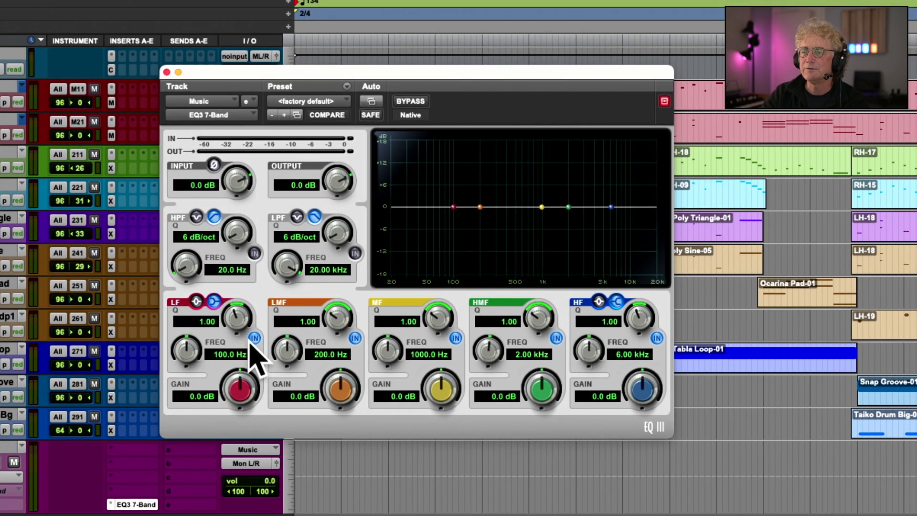
Switch off the LF, LMF, MF, HMF and HF bands of the EQ on the Music track
left_click(254, 339)
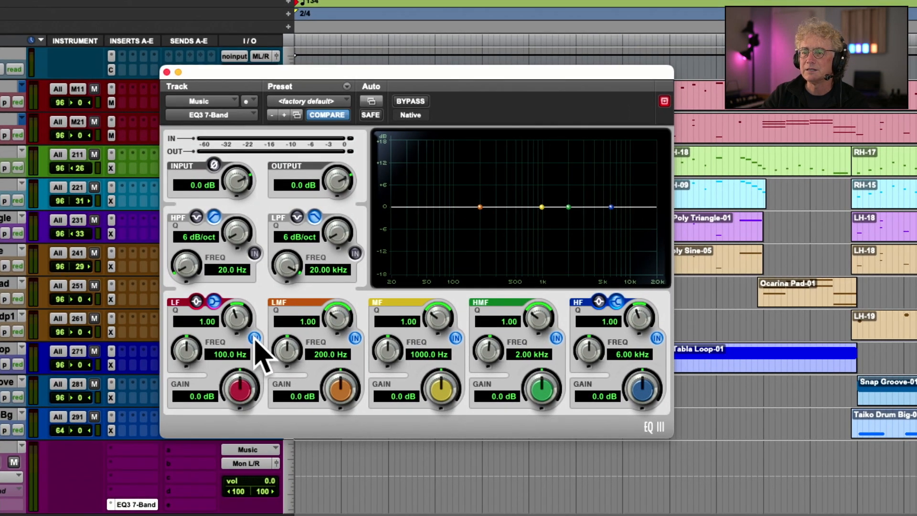
left_click(355, 337)
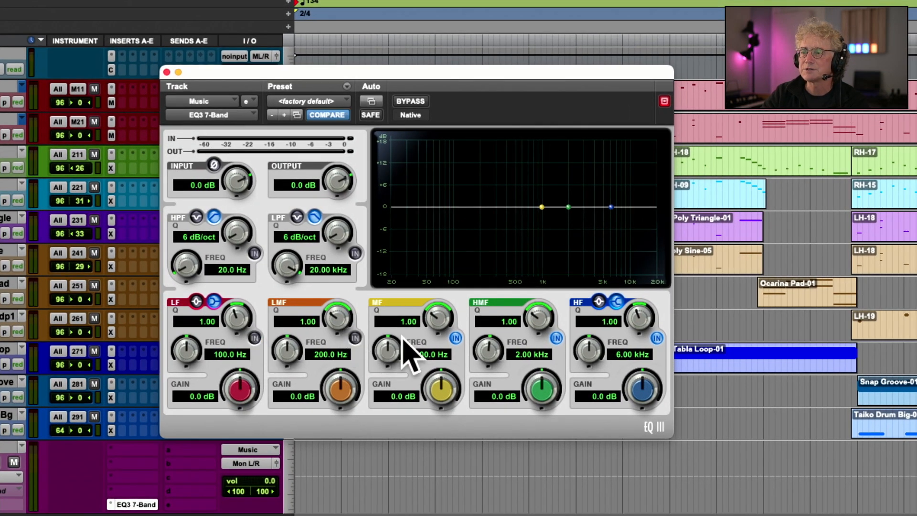
left_click(455, 338)
left_click(557, 338)
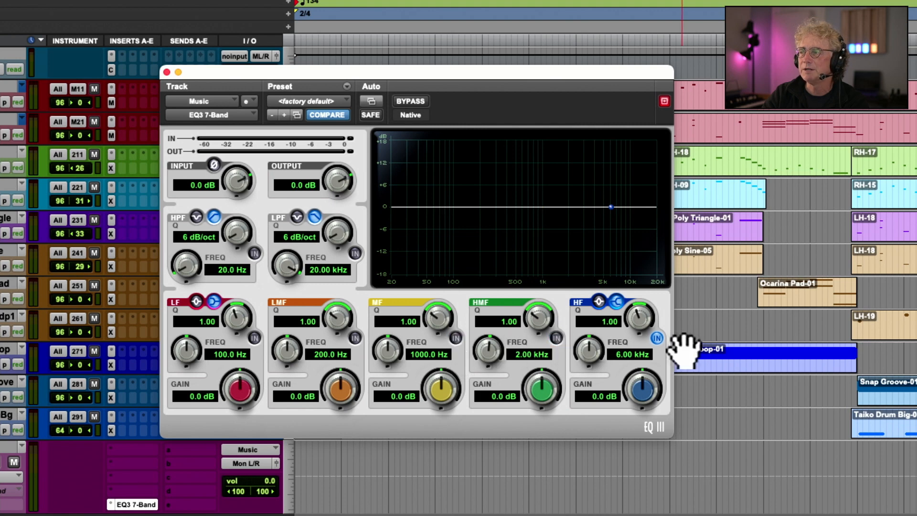
left_click(657, 338)
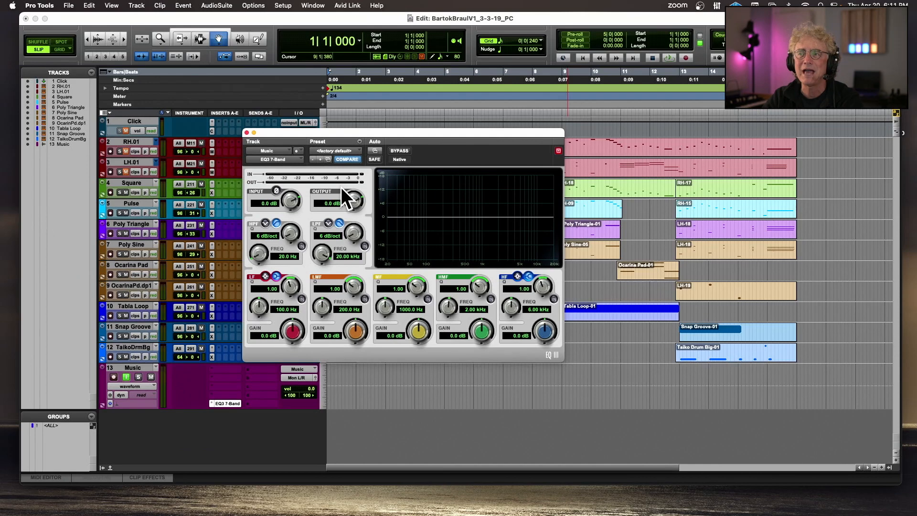
Play the session while lowering the EQ's output level to -20.0 dB, and close the plug-in window
left_click_drag(248, 134, 355, 100)
key("space")
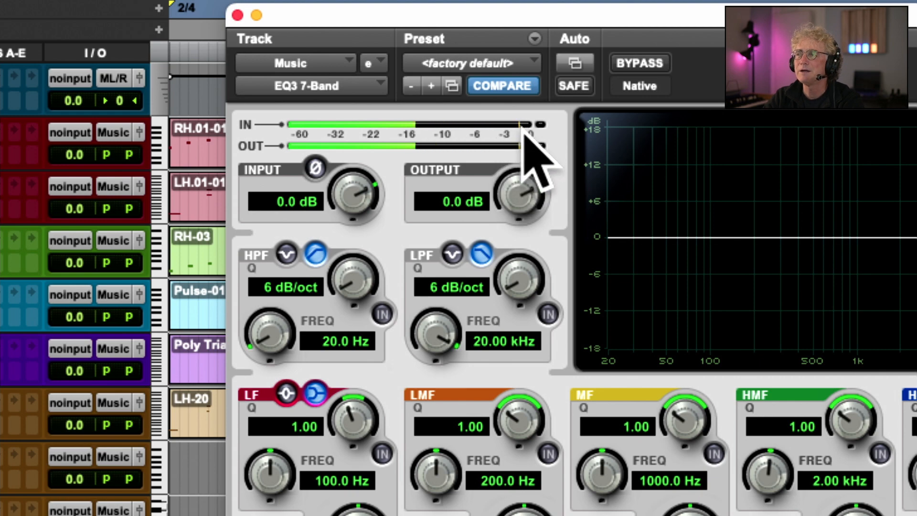
left_click_drag(518, 167, 506, 190)
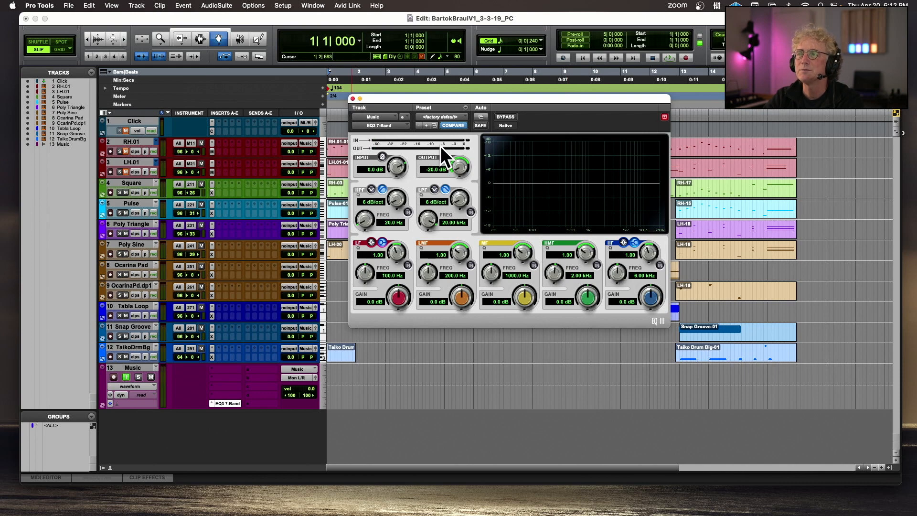
left_click(352, 99)
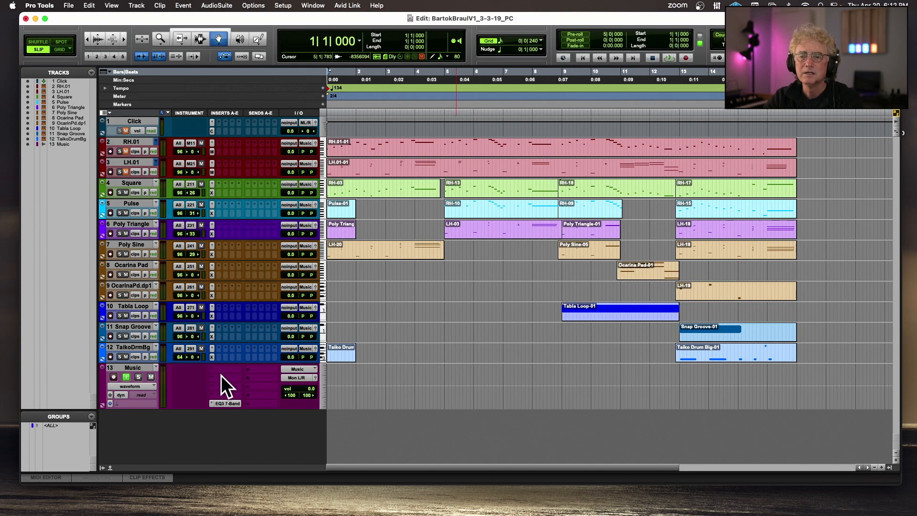
Record-enable the Music track, record the instrument mix onto it from the session start, and stop the recording
left_click(114, 377)
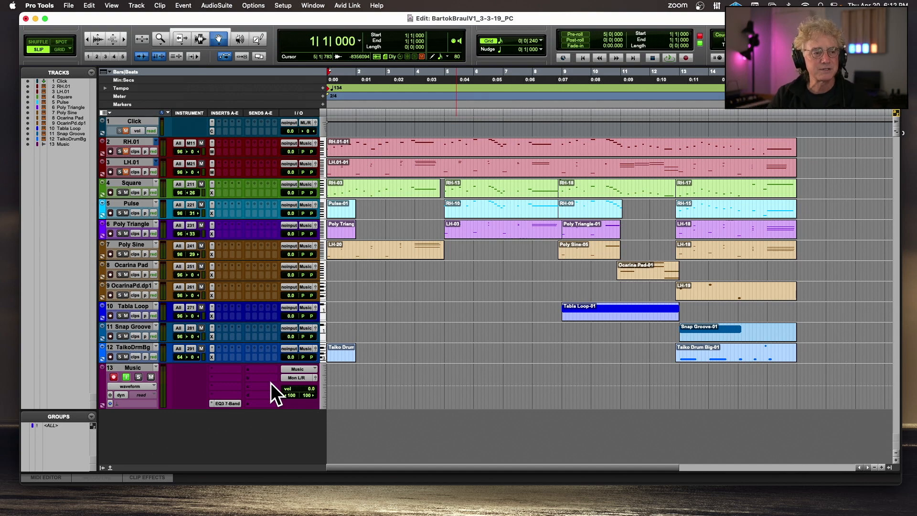
key("super+space")
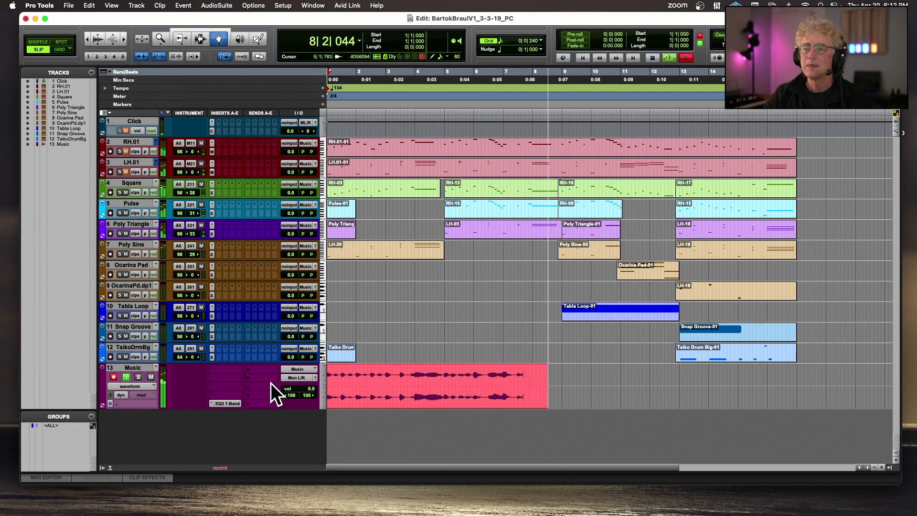
key("space")
Reopen the EQ on the Music track, reset its output level to 0.0 dB, and close the plug-in window
left_click(230, 404)
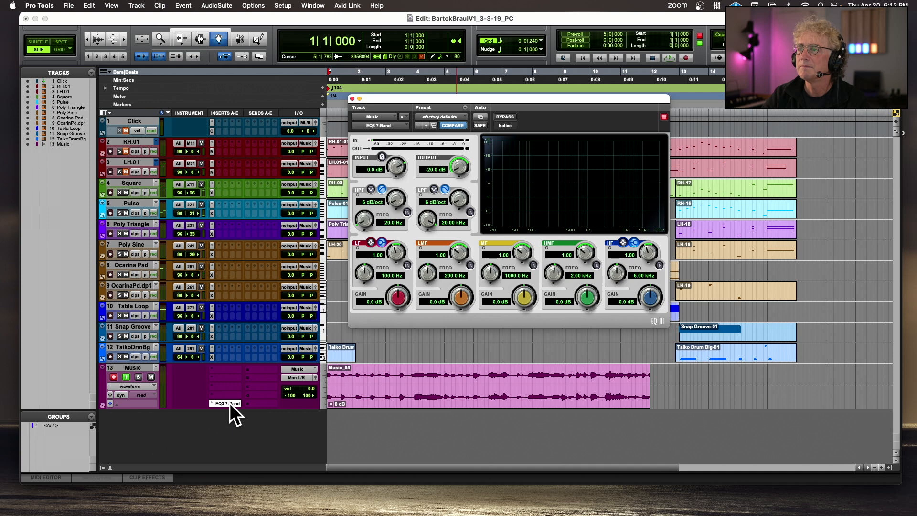
left_click(459, 169, "alt")
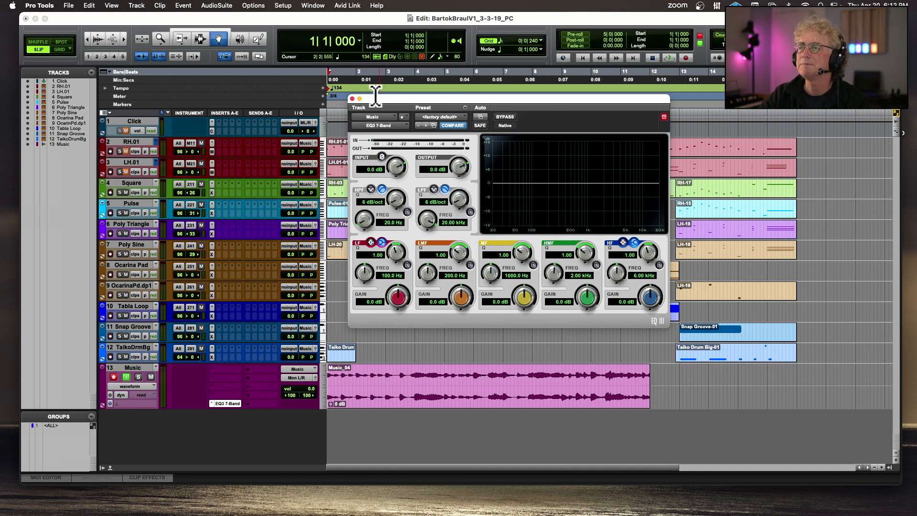
left_click(352, 99)
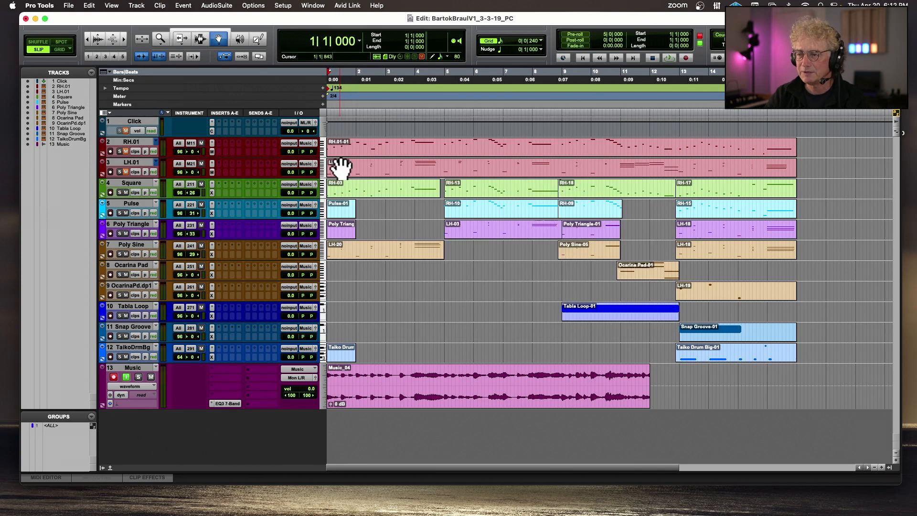
Record the Music track again from the session start, stopping after all the instrument clips have ended
key("super+space")
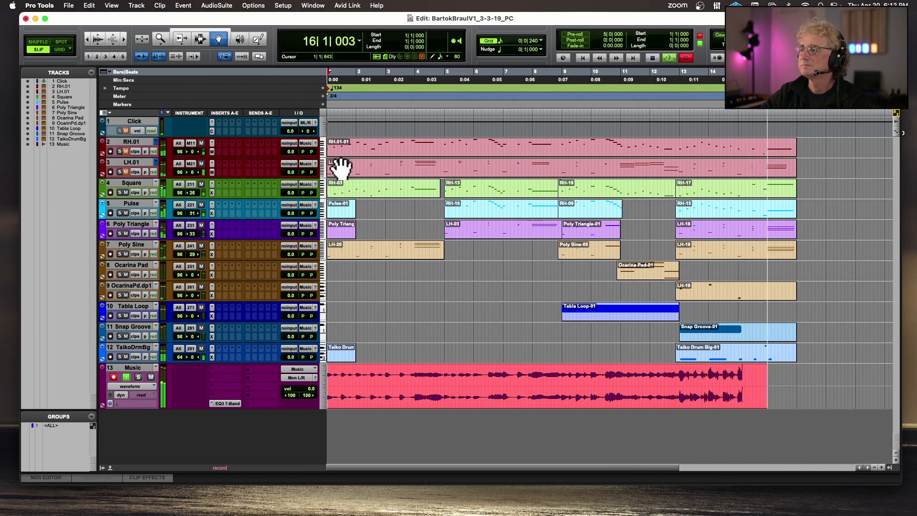
key("space")
scroll(459, 144, "right", 2)
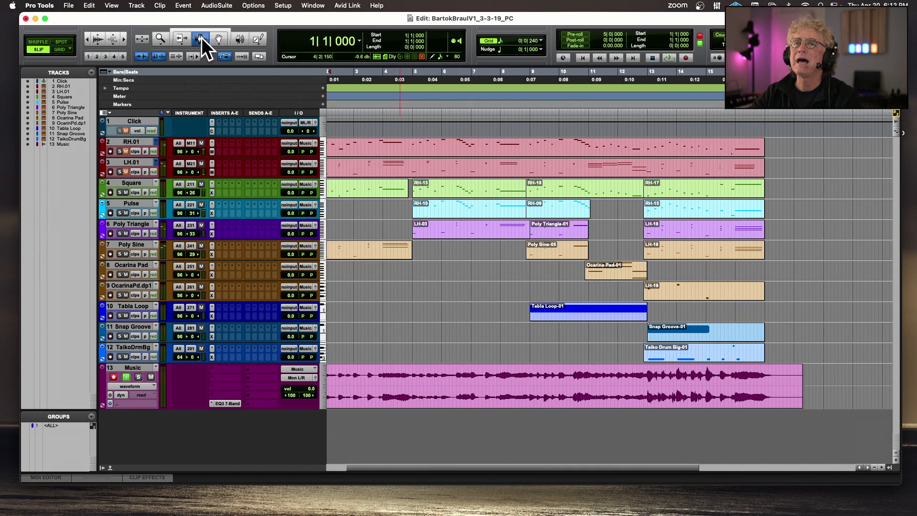
scroll(788, 389, "left", 2)
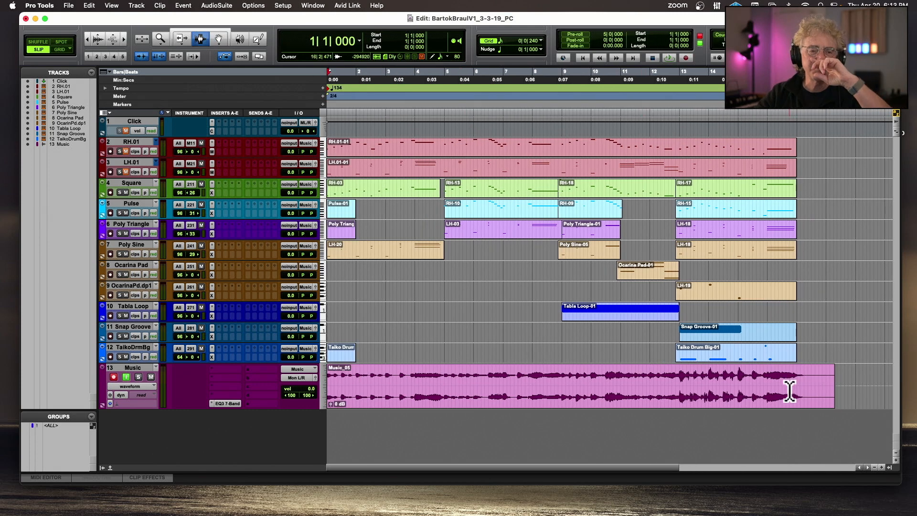
Play the session briefly from 16|1|619 to check the decaying tail at the end of the recorded Music clip
scroll(789, 391, "right", 1)
left_click(785, 392)
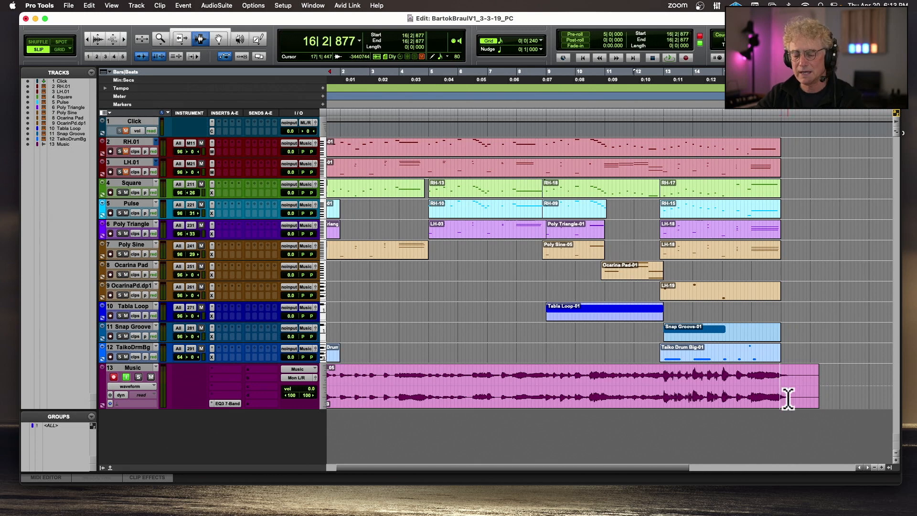
key("super+bracketright")
scroll(579, 389, "right", 1)
left_click(551, 385)
key("space")
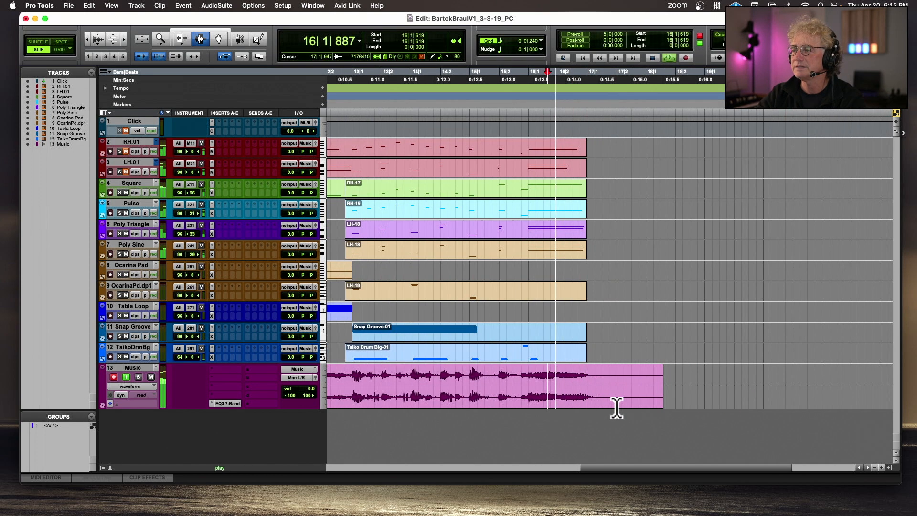
key("space")
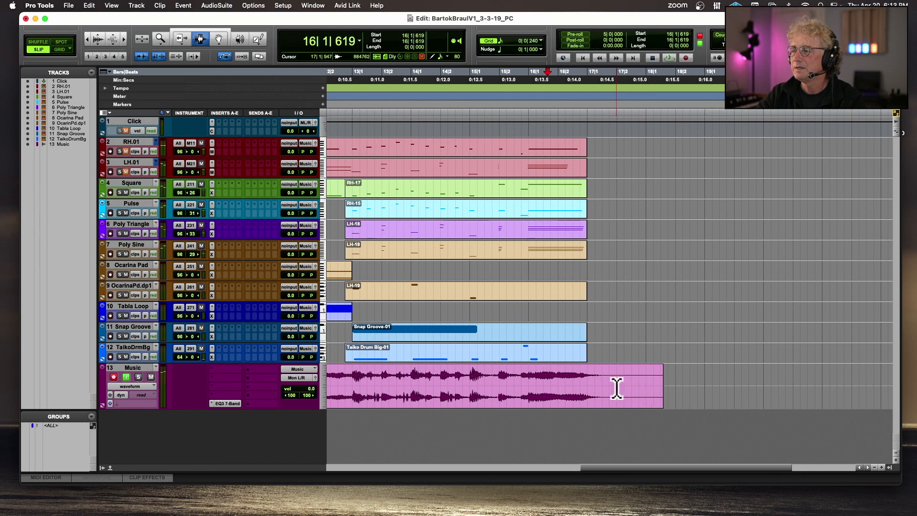
Magnify the waveform display, trim the surplus end of the Music clip to about 18|1|105, and fade out its tail
left_click(99, 35)
left_click(99, 36)
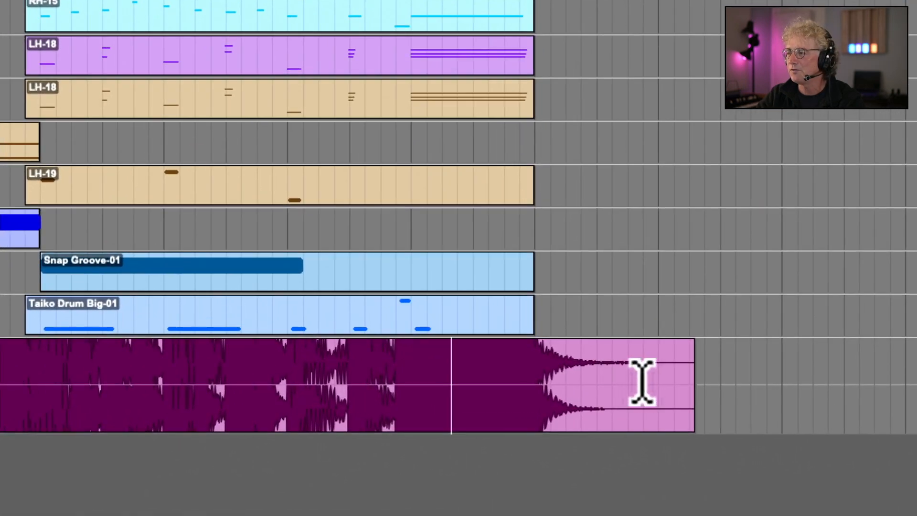
left_click_drag(651, 389, 579, 379)
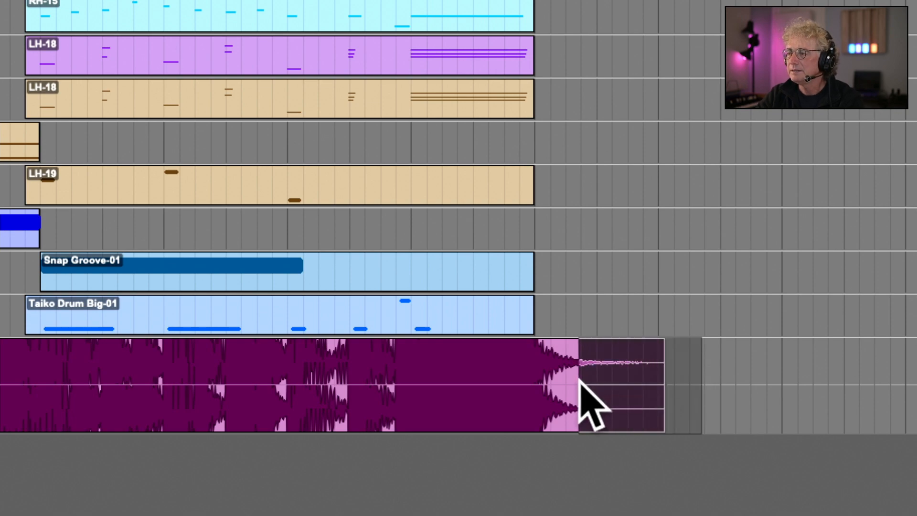
key("ctrl+super+f")
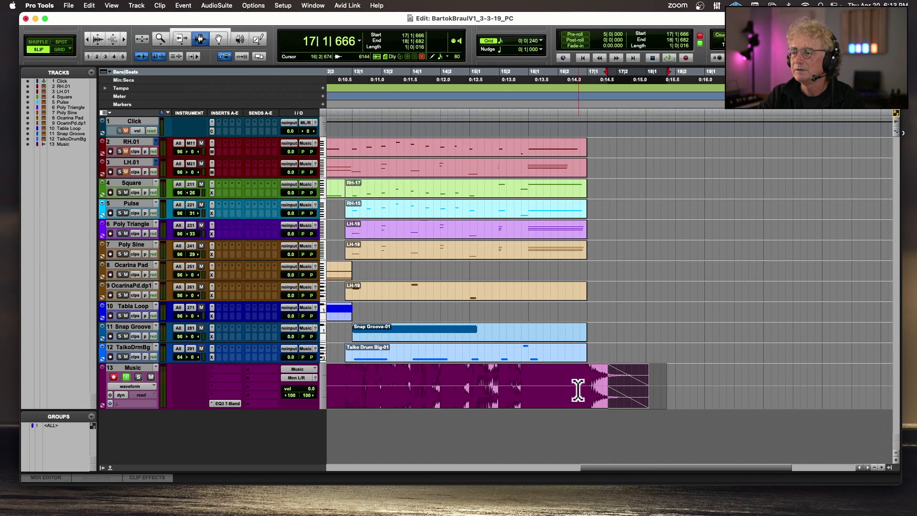
Select the whole recorded Music clip and take the Music track out of record enable and input monitoring
double_click(579, 389)
left_click(113, 376)
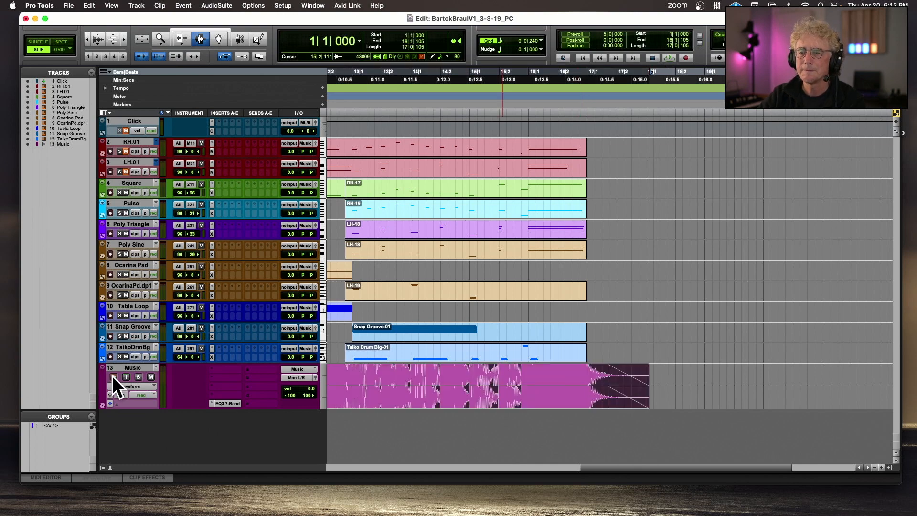
Reset the waveform display height while playing the recorded Music clip from the start, and stop playback
key("space")
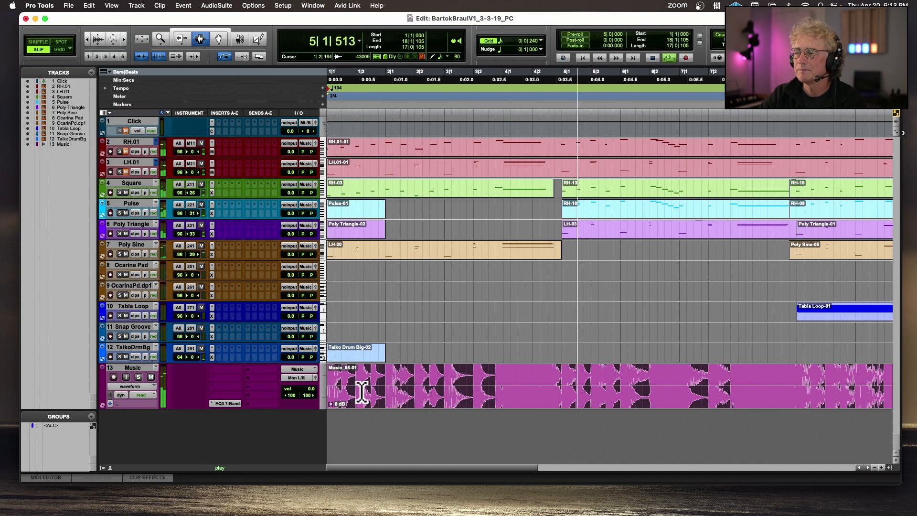
left_click(97, 44)
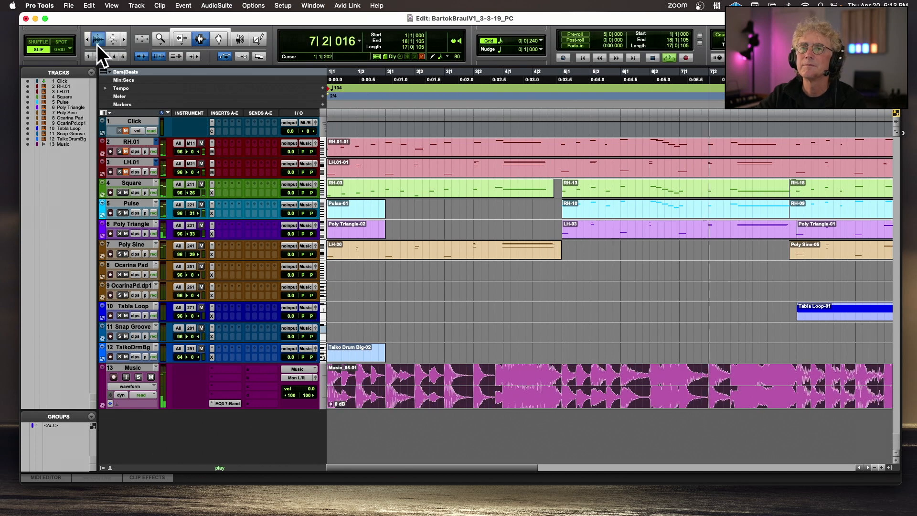
key("space")
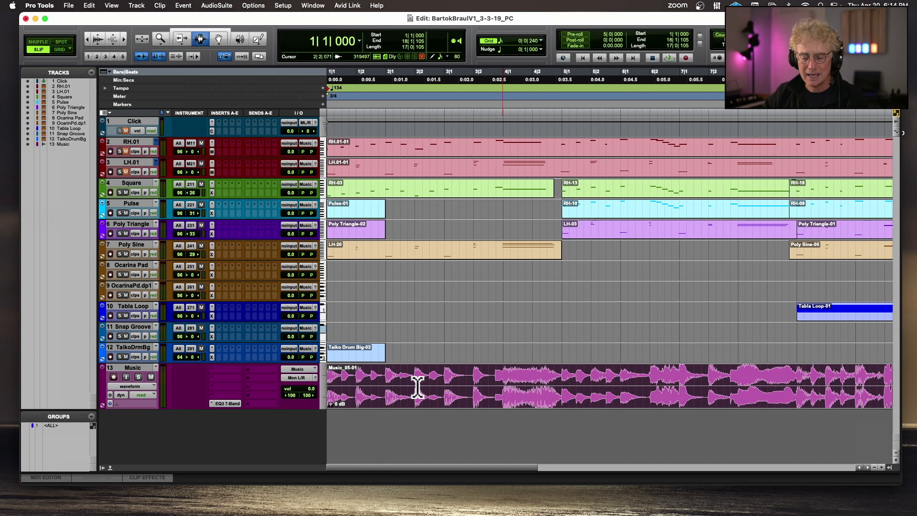
Show the Bounce Mix settings for the selected range, and cancel without bouncing
key("super+alt+b")
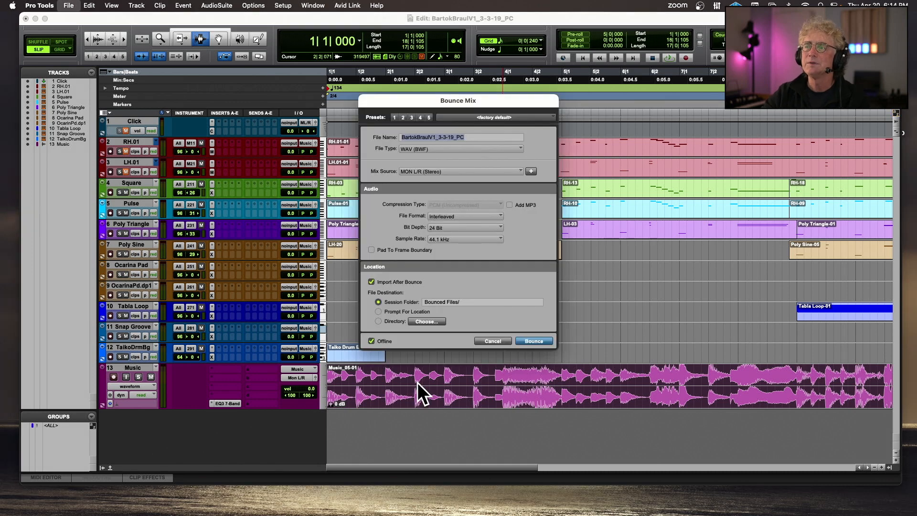
left_click(500, 341)
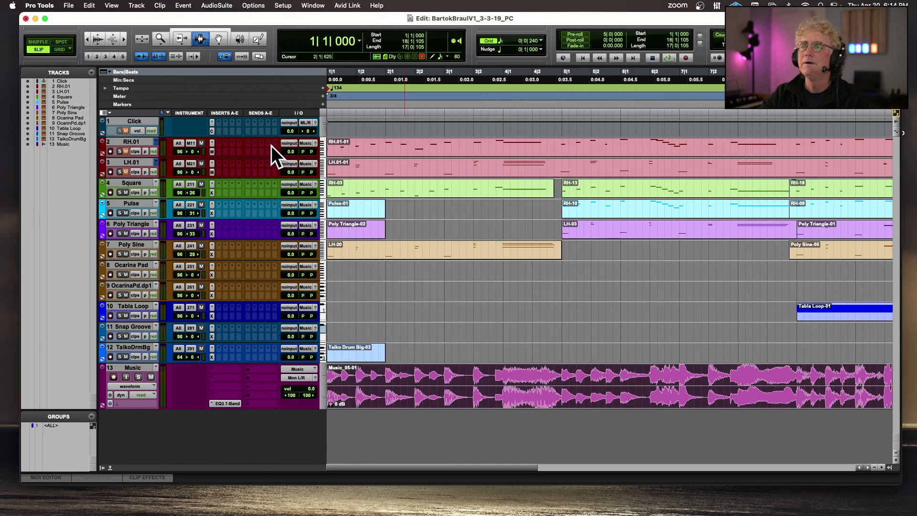
Bounce the mix offline as a 24-bit, 44.1 kHz interleaved WAV into the Bounced Files folder, with Import After Bounce turned off
left_click(74, 5)
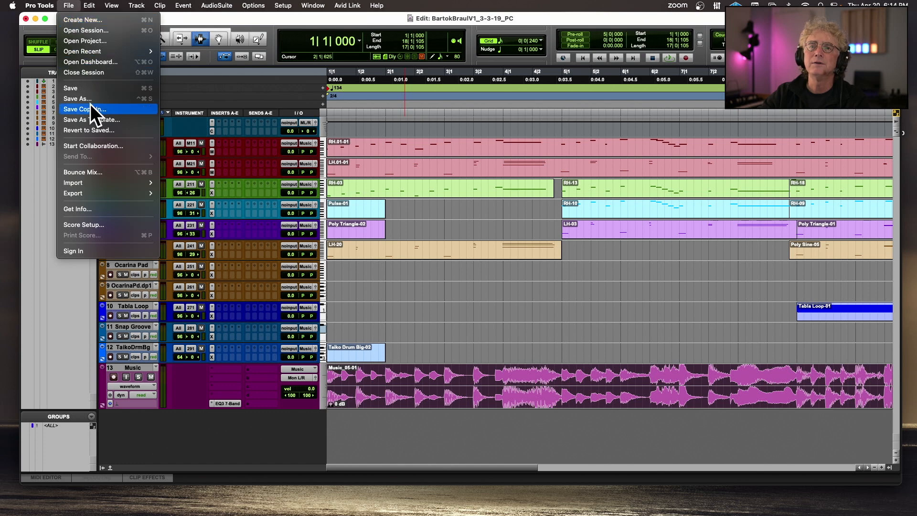
left_click(101, 170)
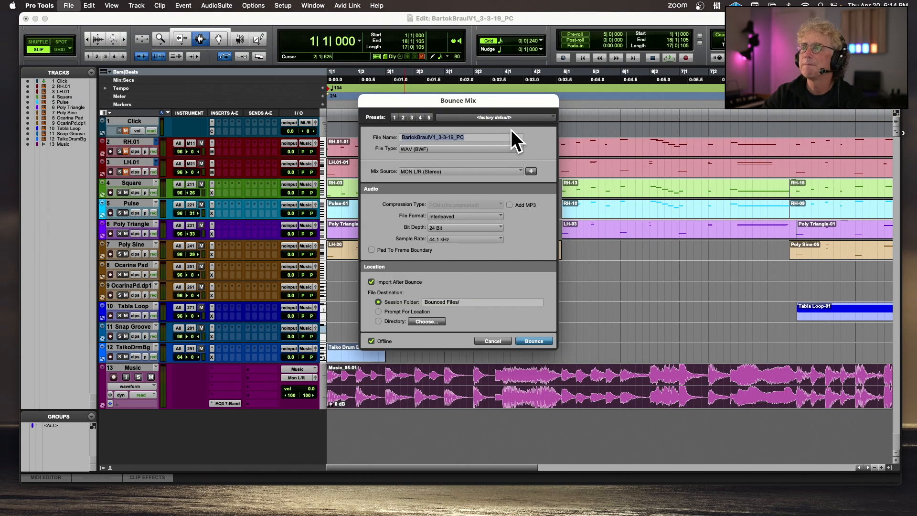
left_click_drag(495, 101, 520, 115)
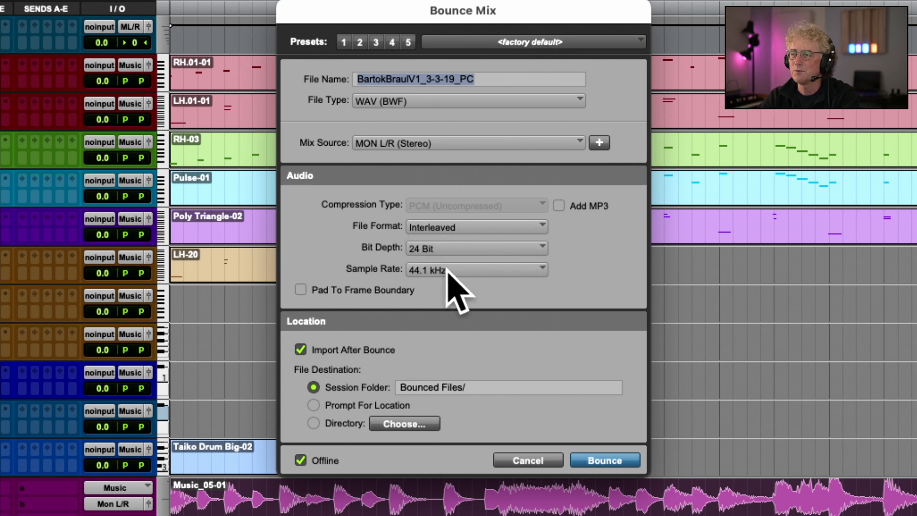
left_click(300, 350)
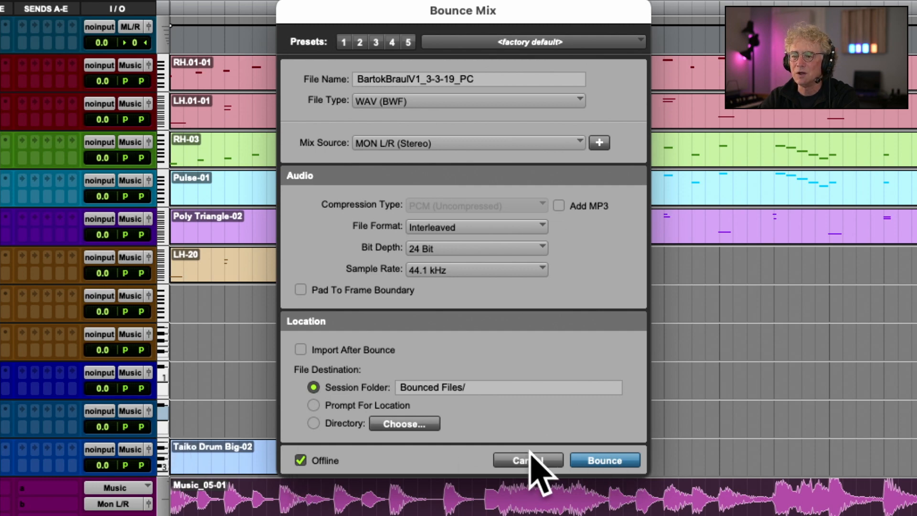
left_click(593, 460)
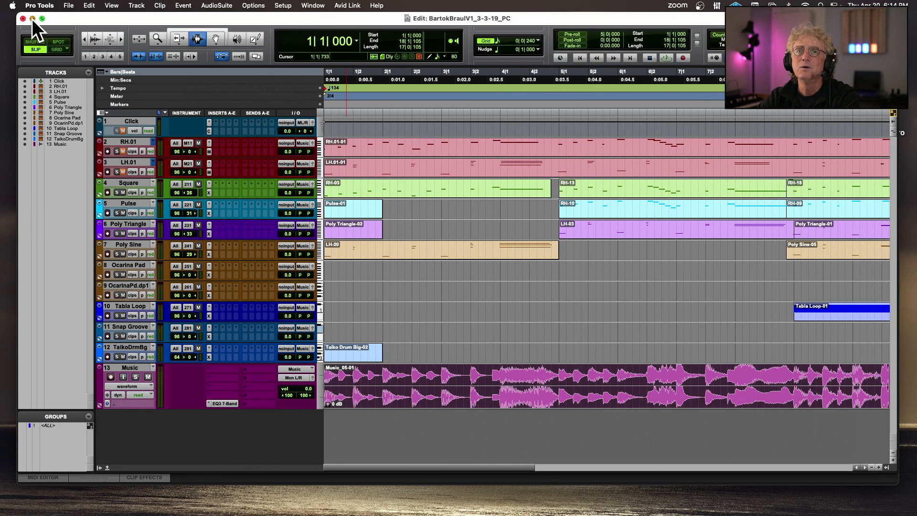
Minimize the Edit window and open the Bounced Files folder of the BartokBraulV2_3-3-19_PC session folder in Finder
left_click(35, 18)
left_click(752, 328)
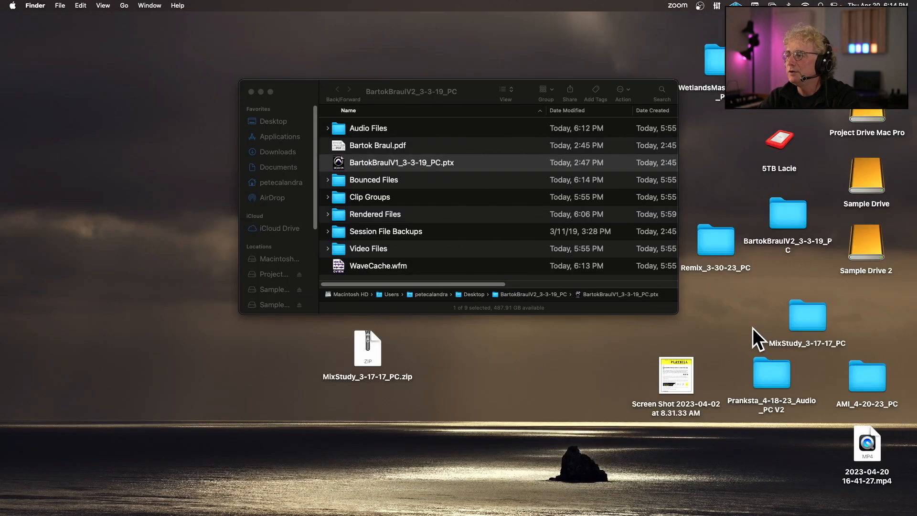
double_click(769, 209)
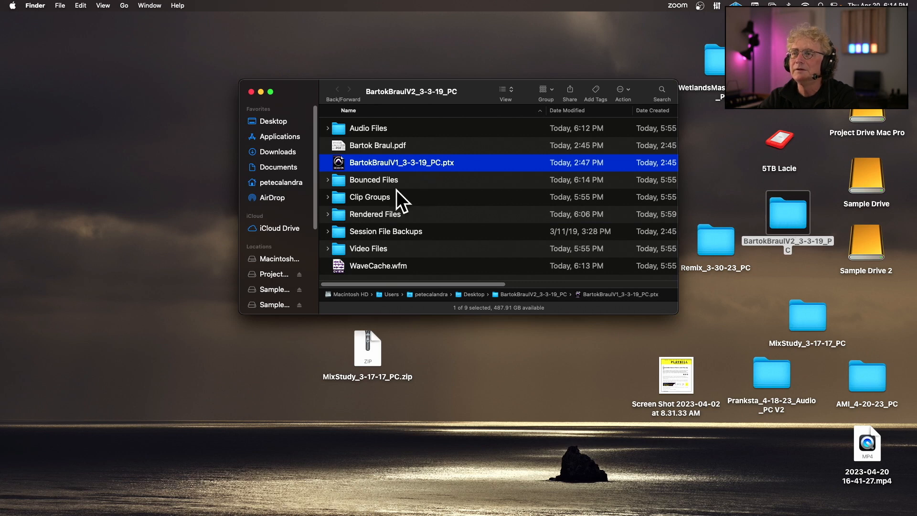
double_click(332, 181)
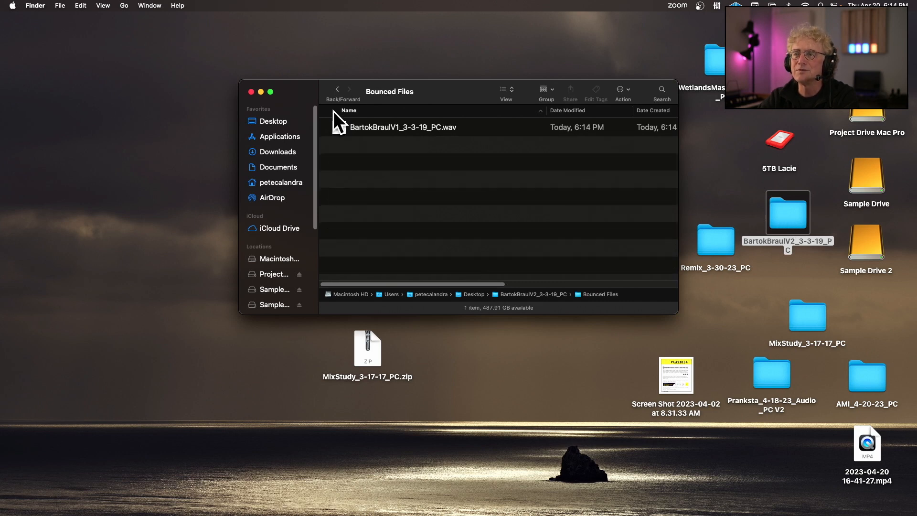
Play the bounced BartokBraulV1_3-3-19_PC.wav in a quick preview, close it, and return to the session folder
left_click(336, 125)
left_click(497, 231)
key("space")
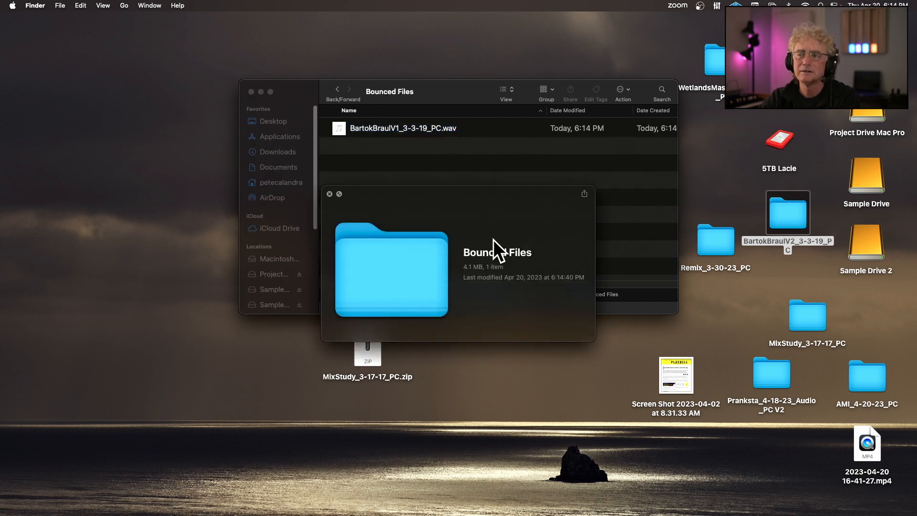
key("space")
left_click(337, 123)
key("space")
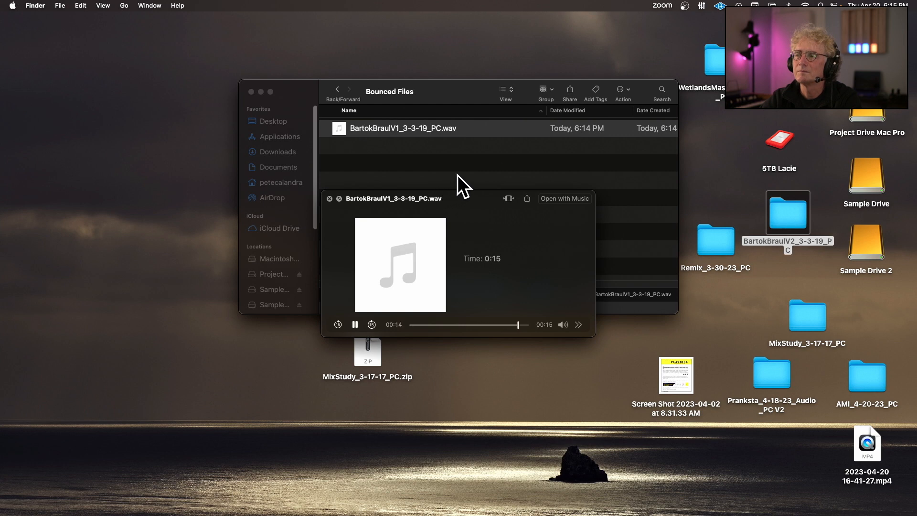
key("space")
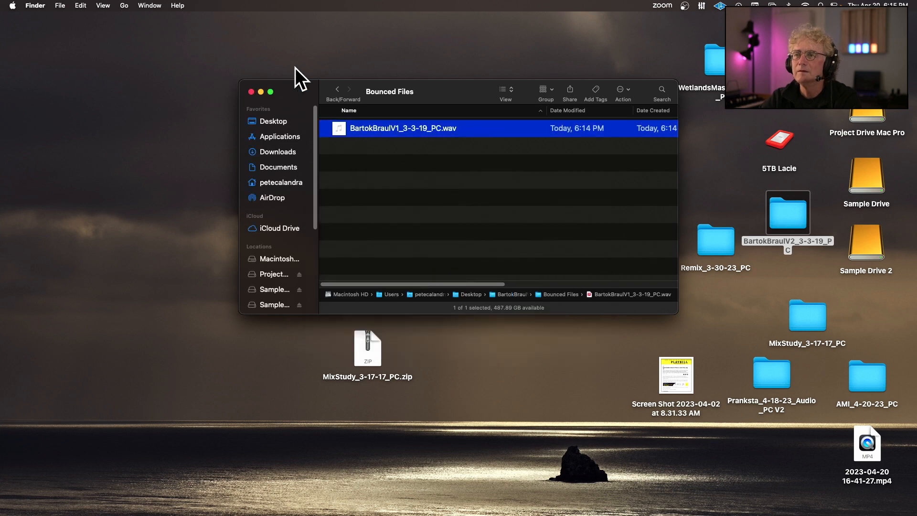
left_click(337, 89)
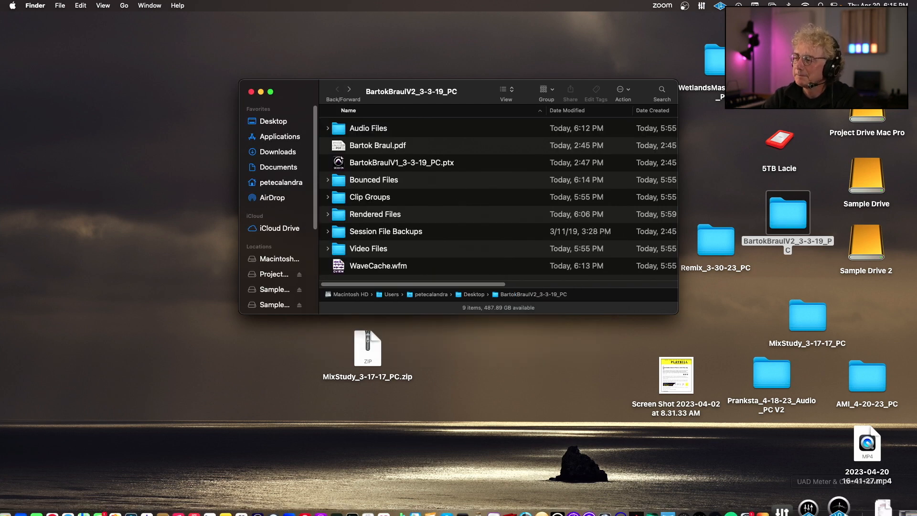
Return to the Pro Tools Edit window and start a second mix bounce with MP3 as the file type
mouse_move(850, 514)
left_click(892, 482)
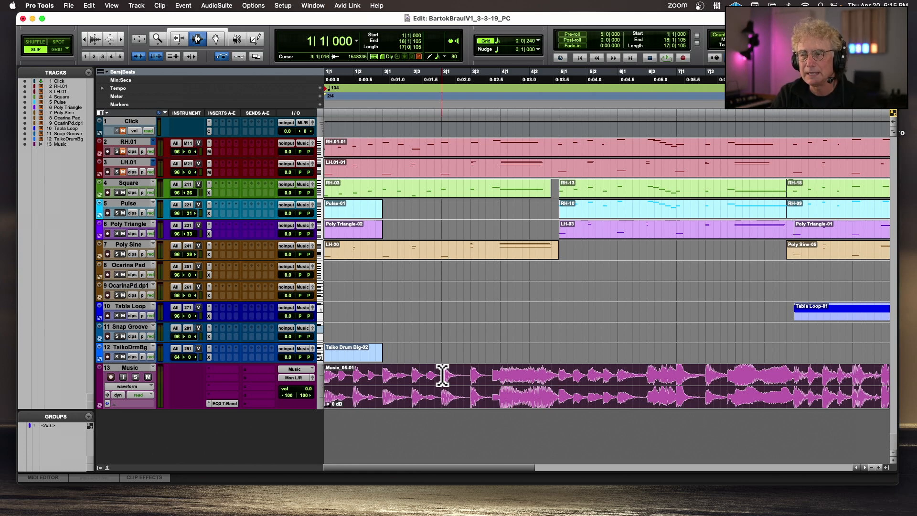
key("super+alt+b")
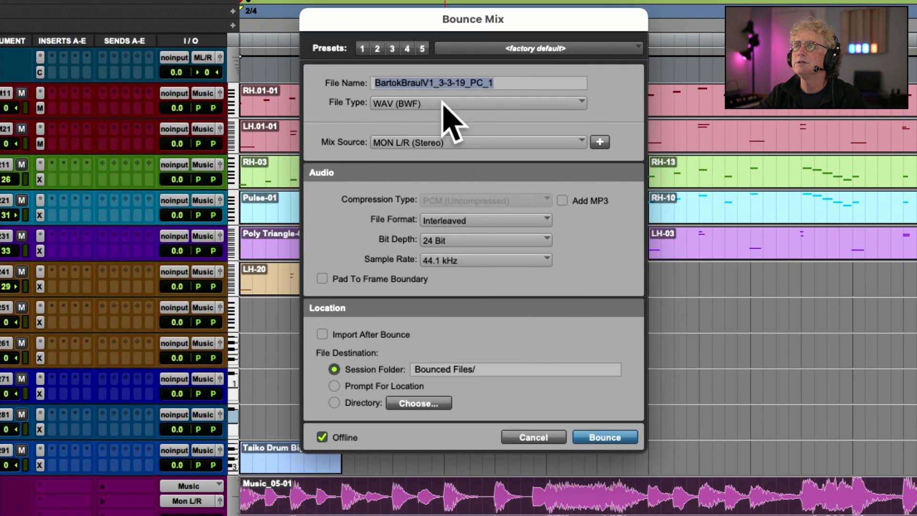
left_click(441, 149)
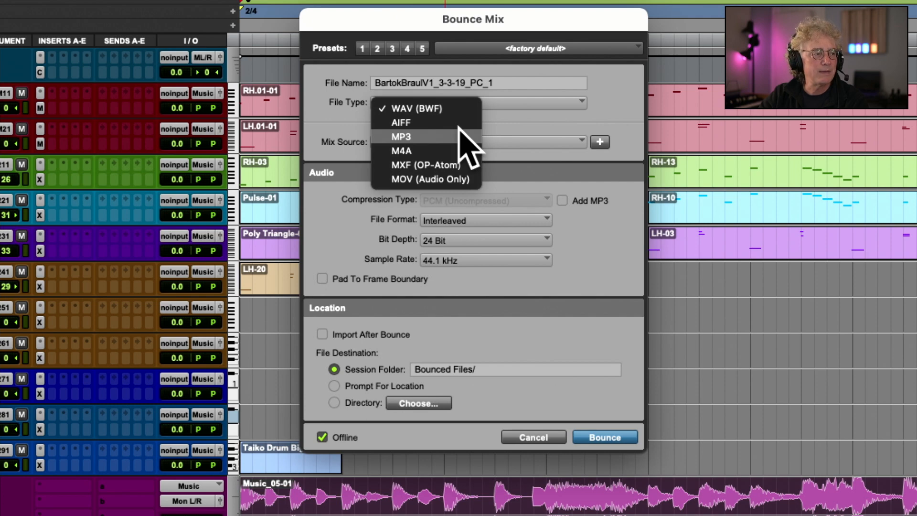
left_click(461, 137)
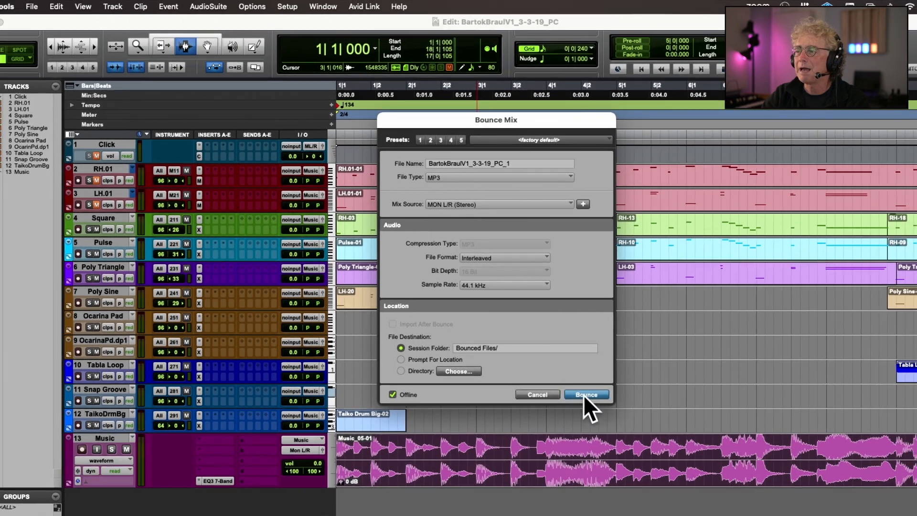
left_click(583, 395)
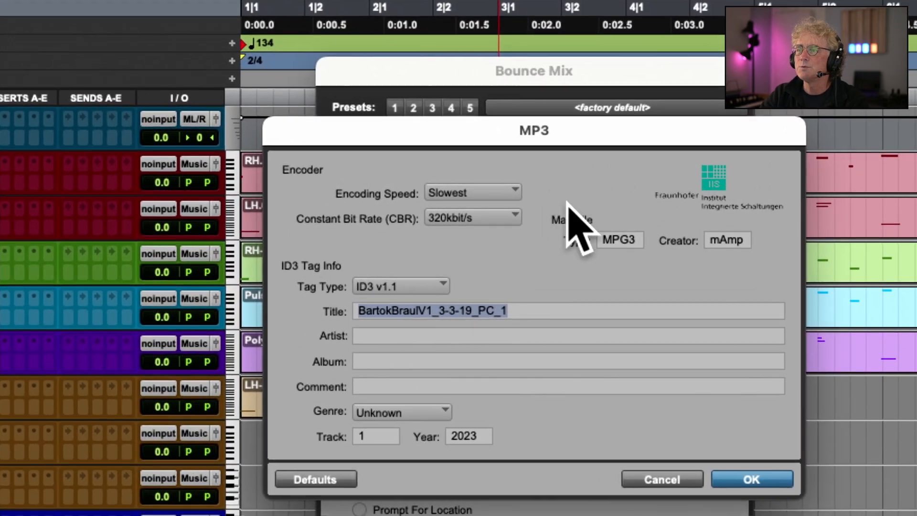
Set the MP3 encoder to Highest Quality, Slower Encoding Time with a constant bit rate of 320kbit/s (44100Hz)
left_click(473, 194)
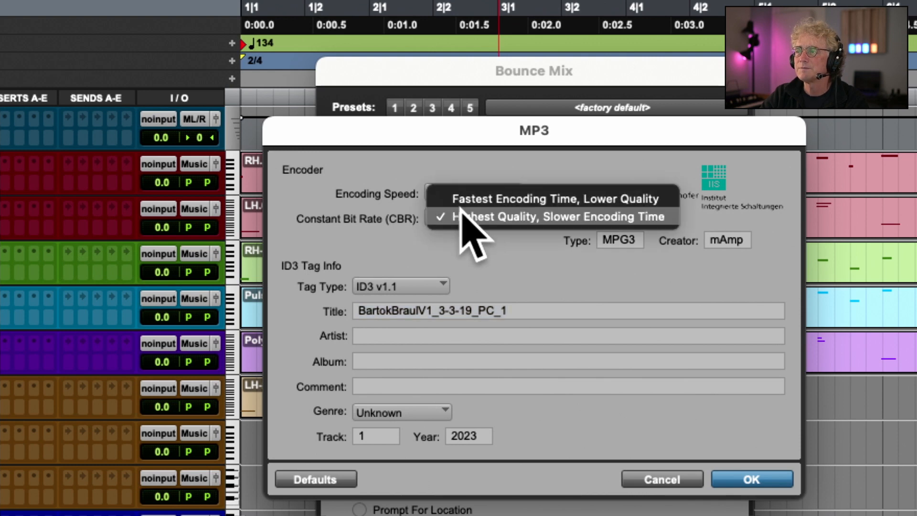
left_click(460, 216)
left_click(478, 219)
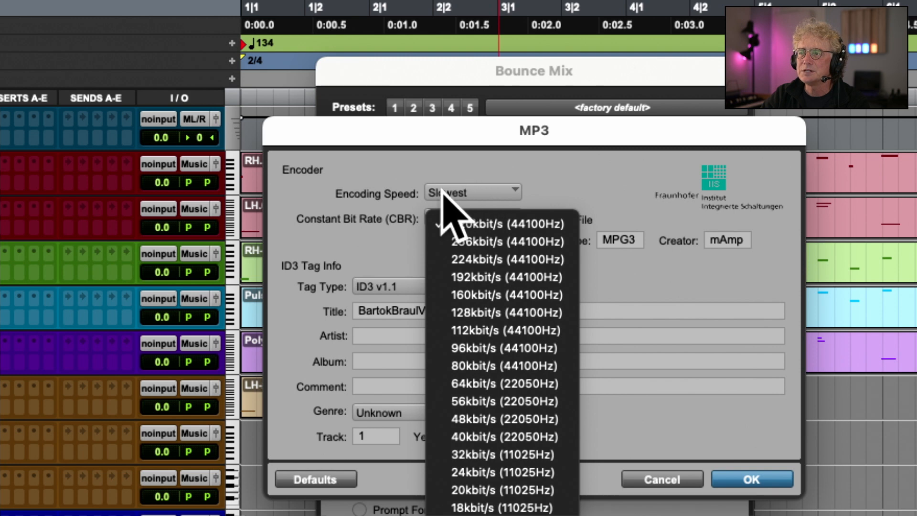
left_click(368, 218)
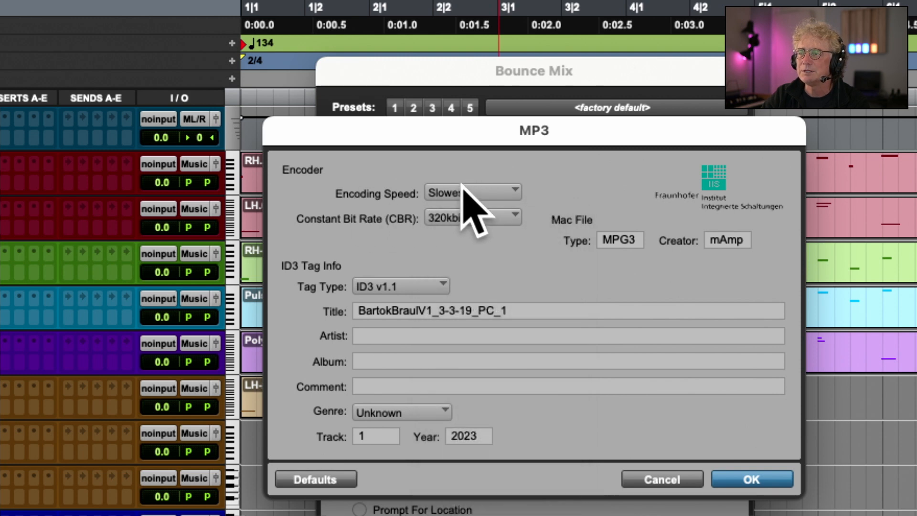
left_click(477, 217)
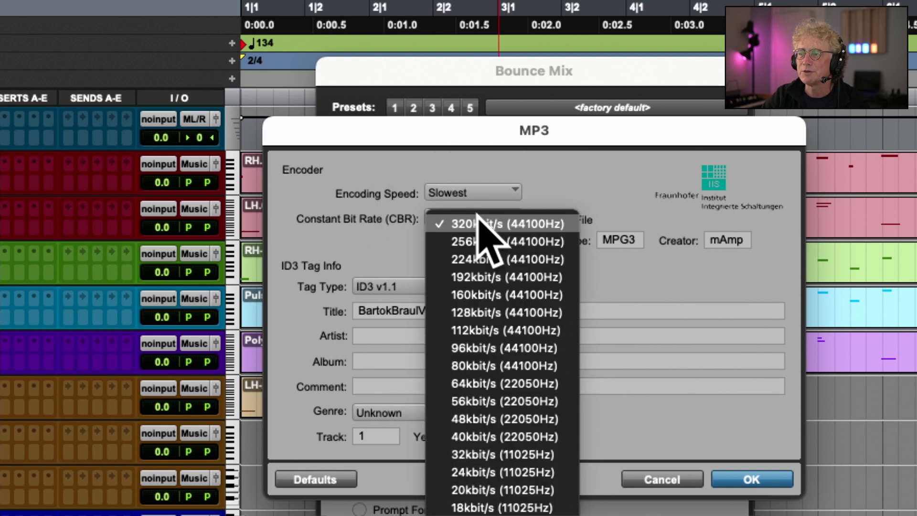
left_click(499, 223)
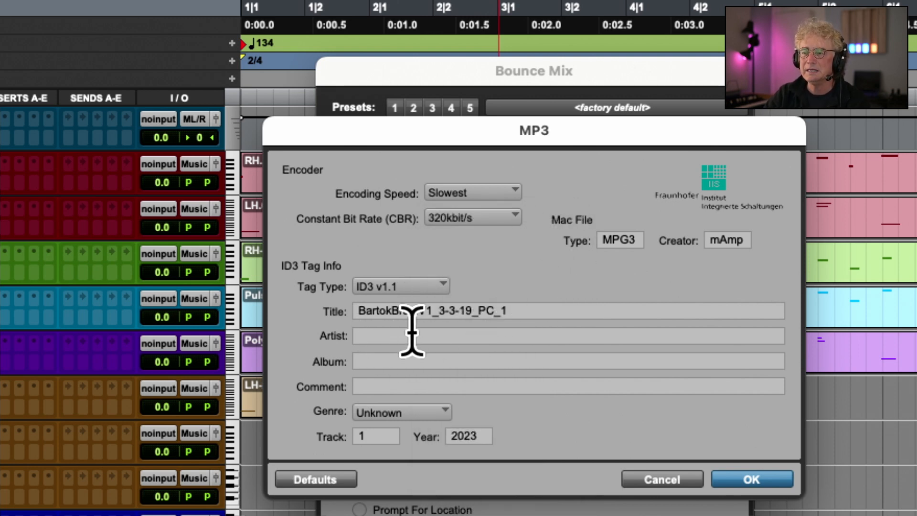
Fill in the MP3 tag info with the artist's name and the album title AMI Projects
type("Peter")
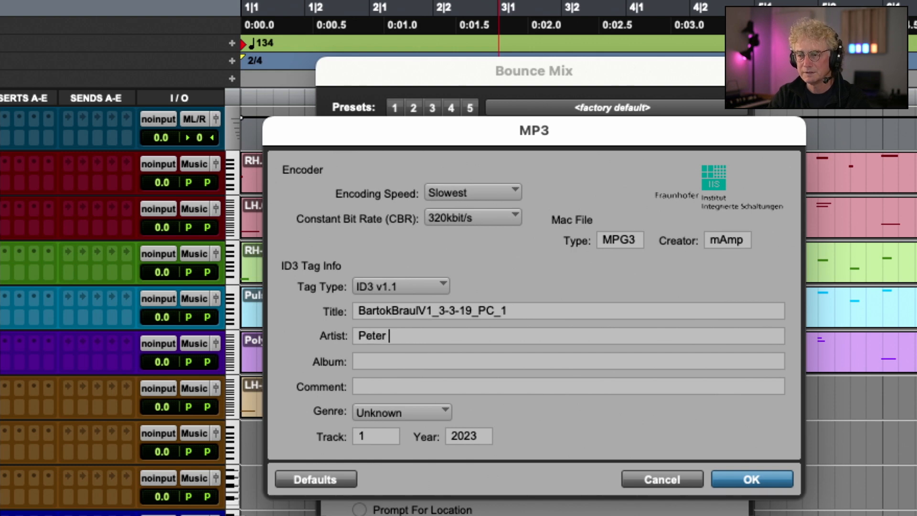
type(" Calandra")
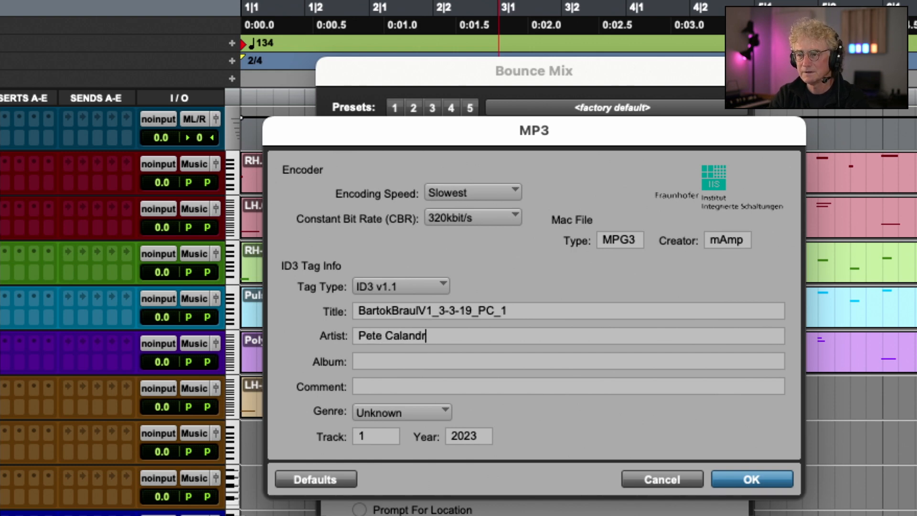
left_click(391, 361)
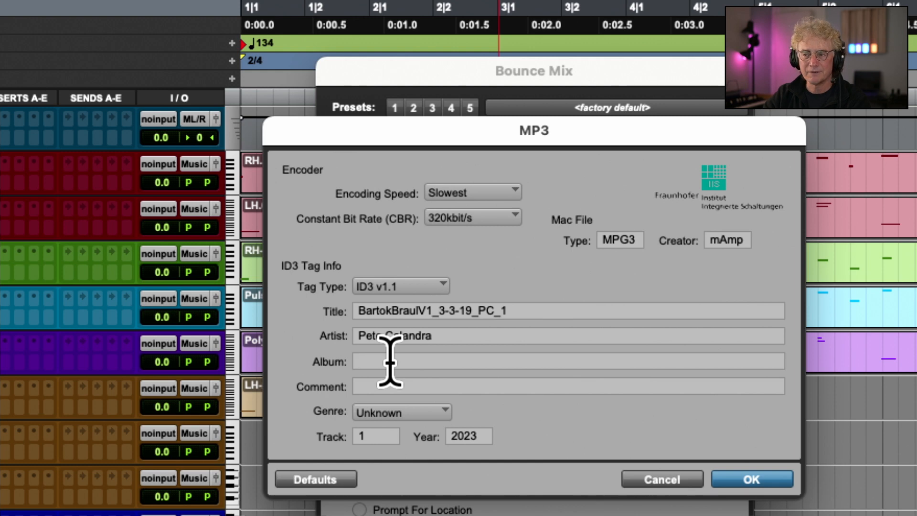
type("Am")
key("BackSpace")
key("BackSpace")
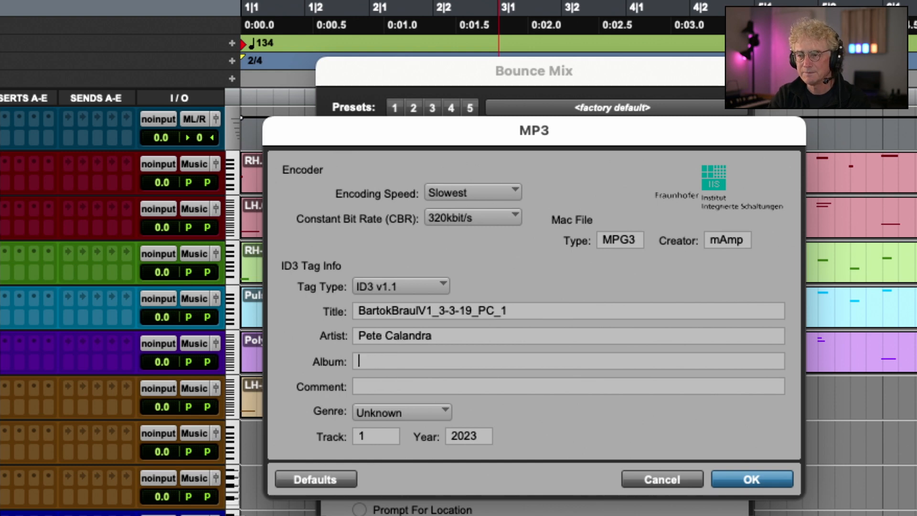
type("AMI")
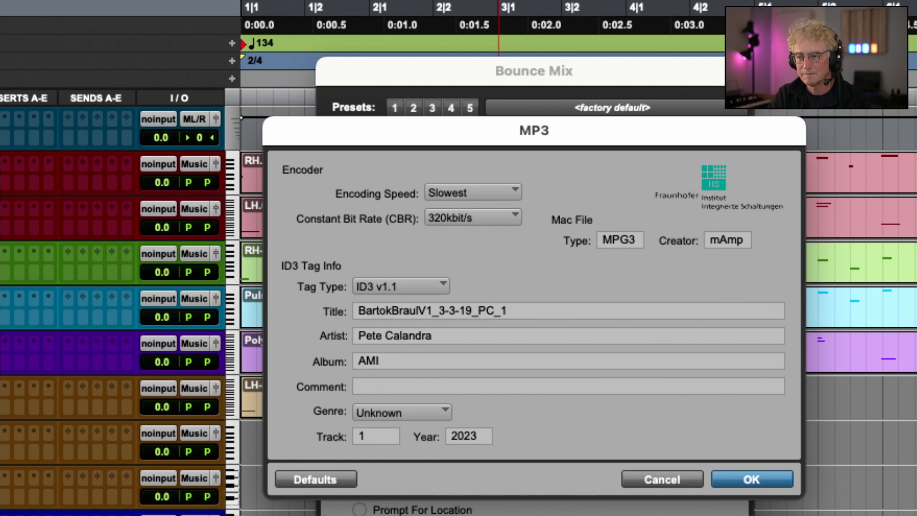
type(" Projects")
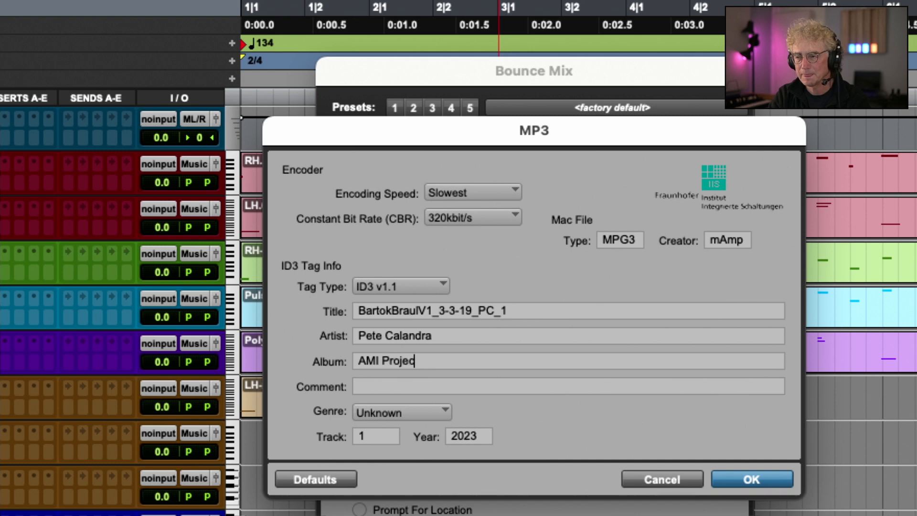
Set the MP3 tag's genre to Electronic
left_click(415, 413)
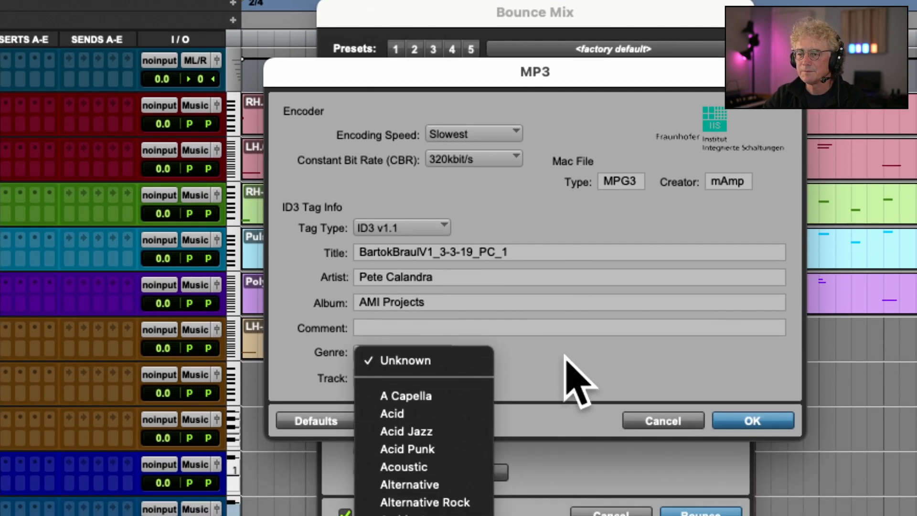
left_click(583, 368)
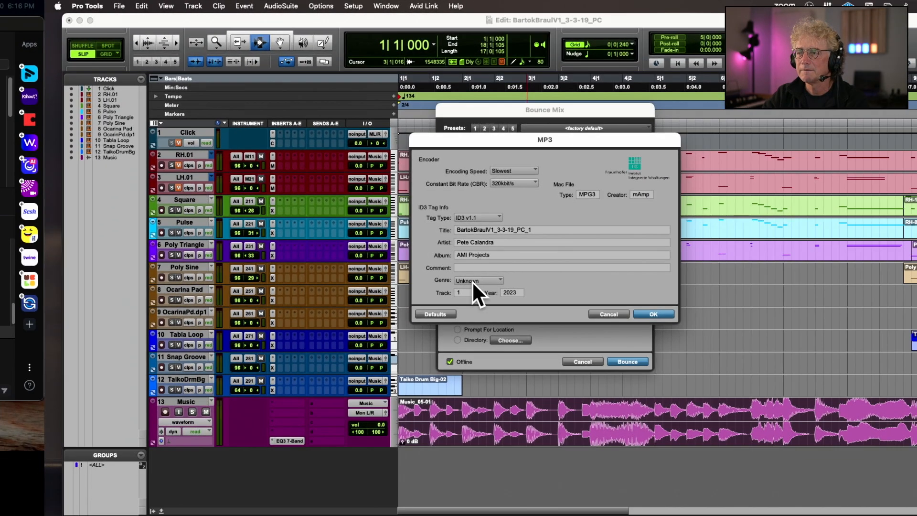
left_click(458, 350)
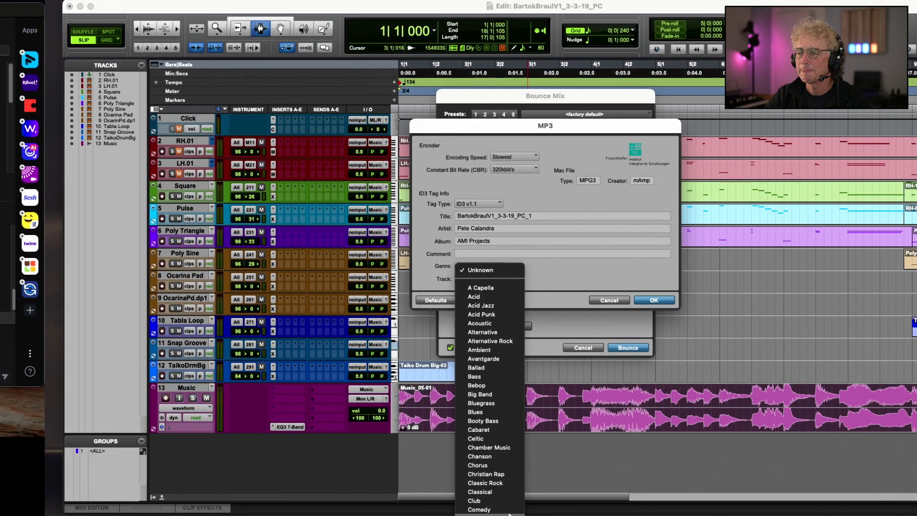
scroll(507, 482, "down", 5)
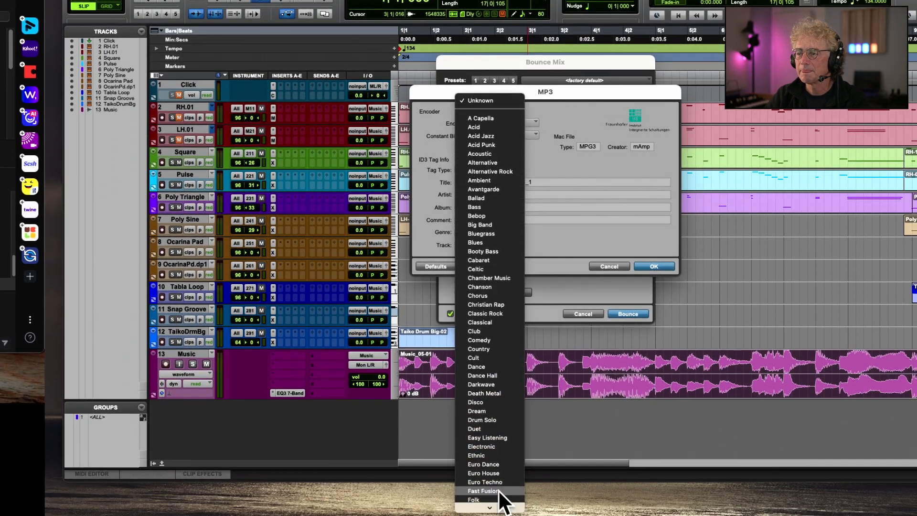
left_click(505, 446)
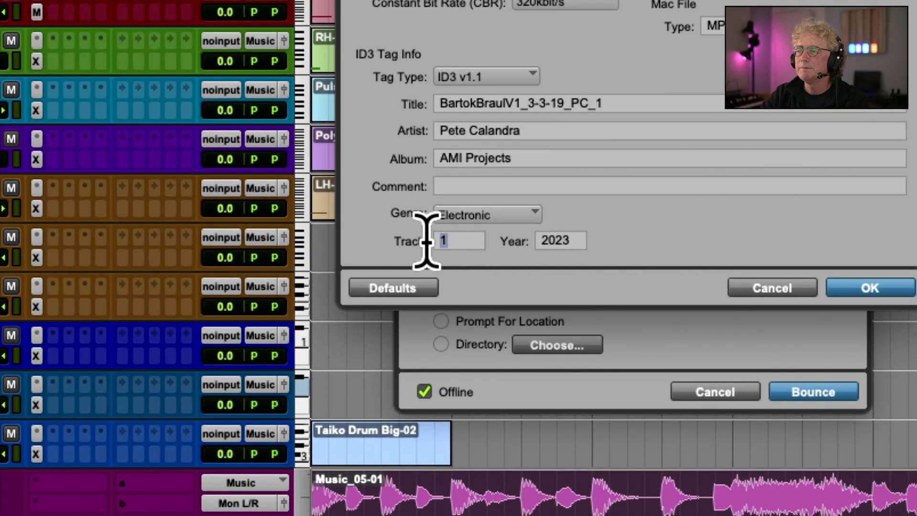
Try to set both the track number and the year in the MP3 tag info to 0
double_click(448, 243)
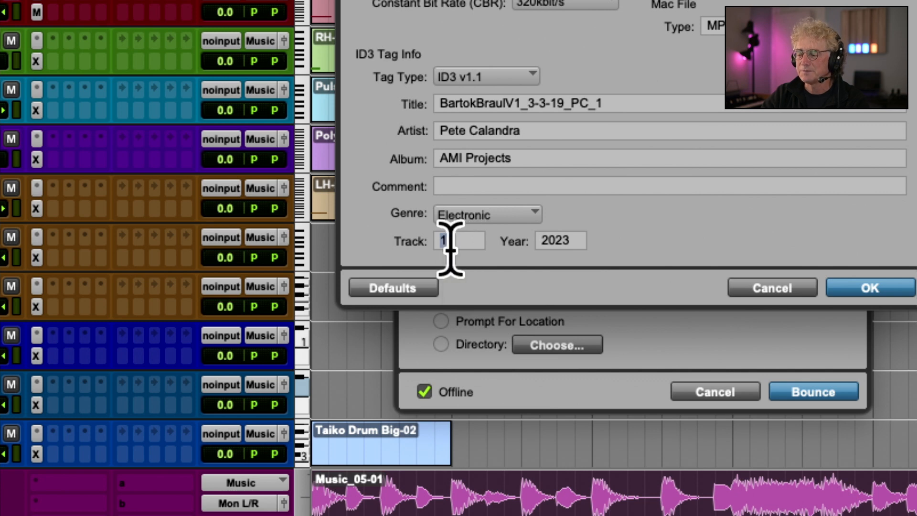
type("0")
double_click(560, 241)
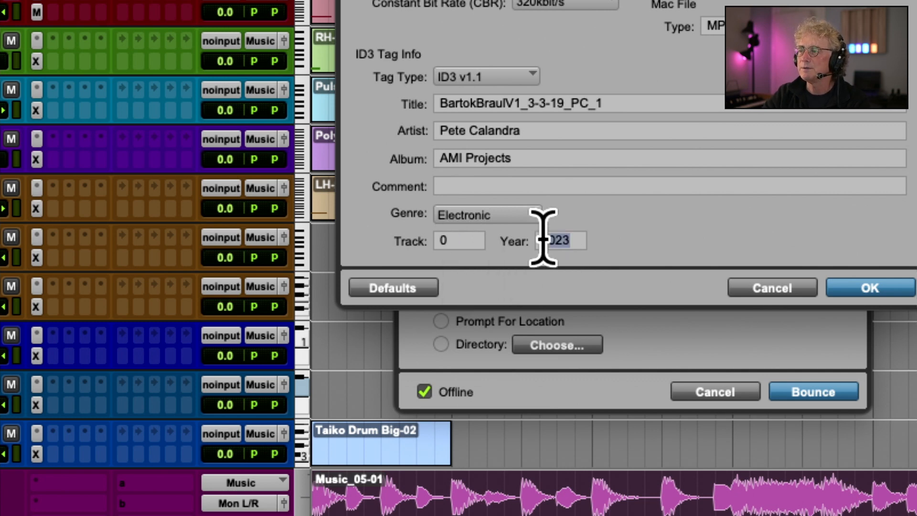
type("0")
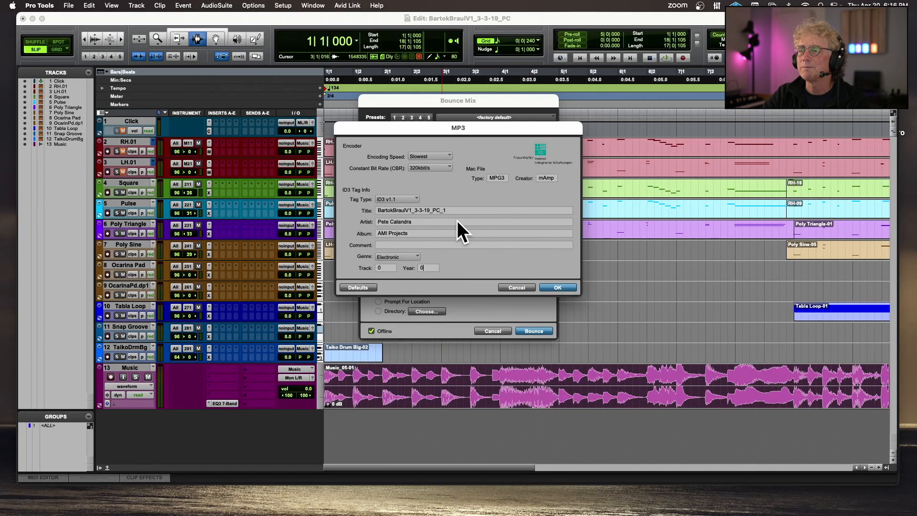
left_click(560, 287)
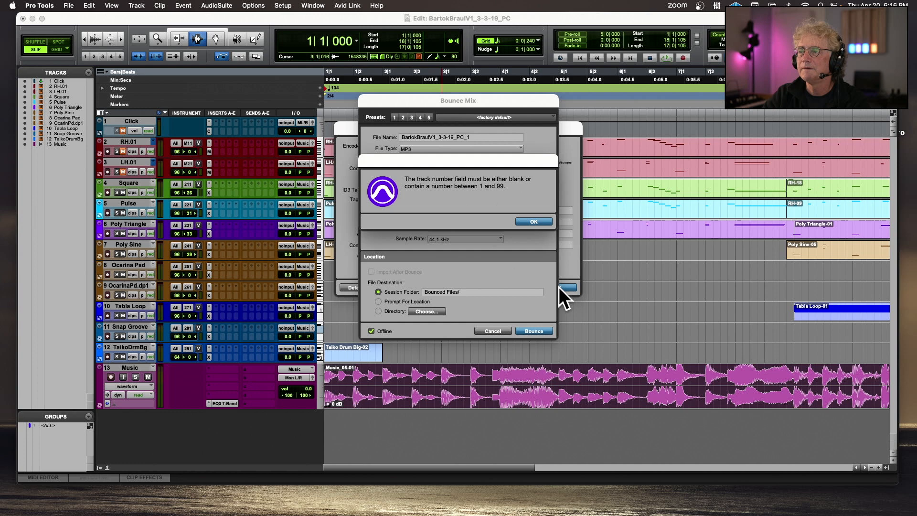
left_click(530, 221)
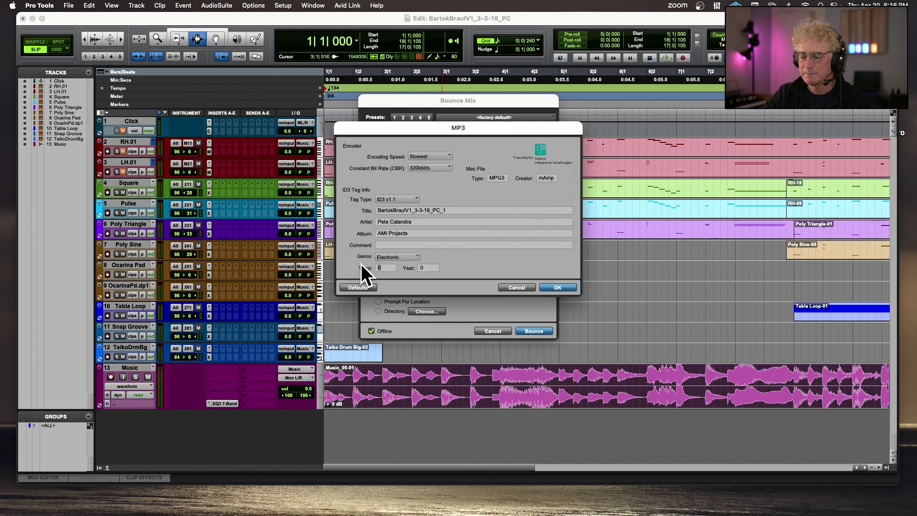
Clear the track number and year in the MP3 tag info and run the bounce
key("Tab")
key("BackSpace")
left_click(566, 287)
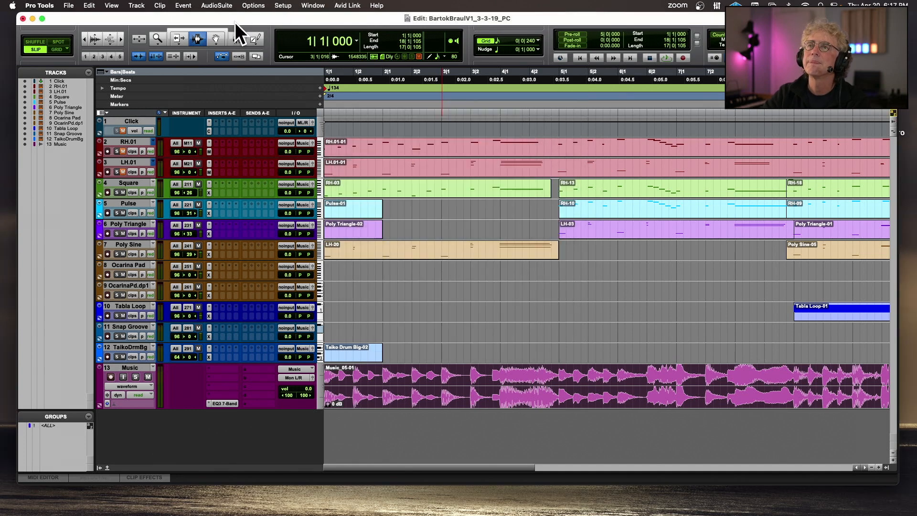
Minimise the session, open its Bounced Files folder in Finder and open BartokBraulV1_3-3-19_PC_1.mp3 in the Music app
left_click(32, 18)
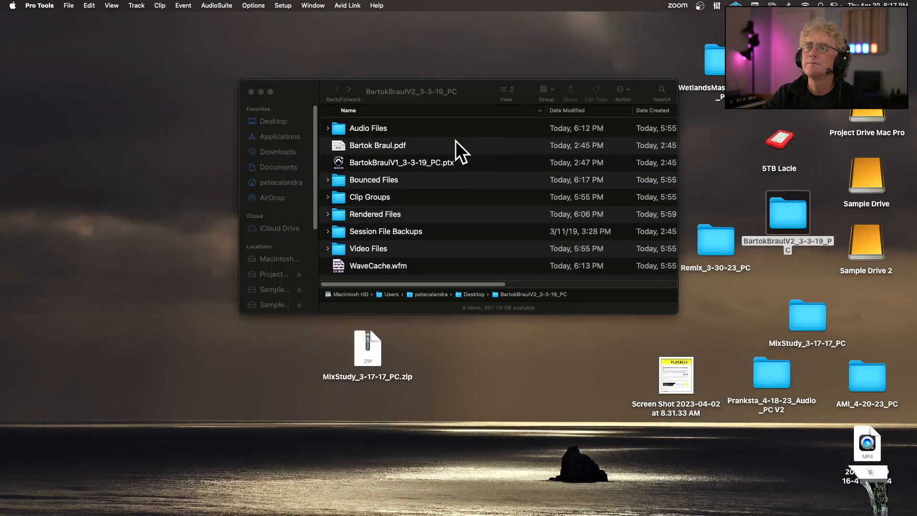
left_click(337, 179)
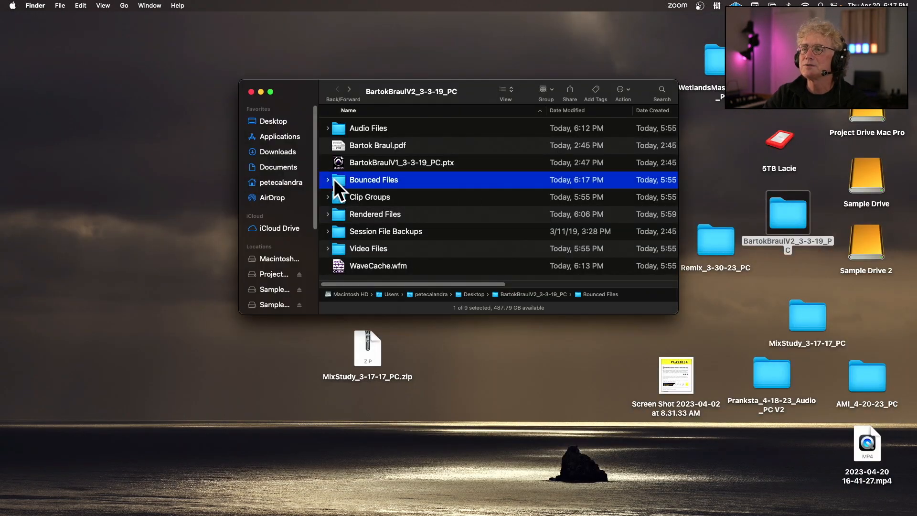
double_click(334, 179)
left_click(340, 125)
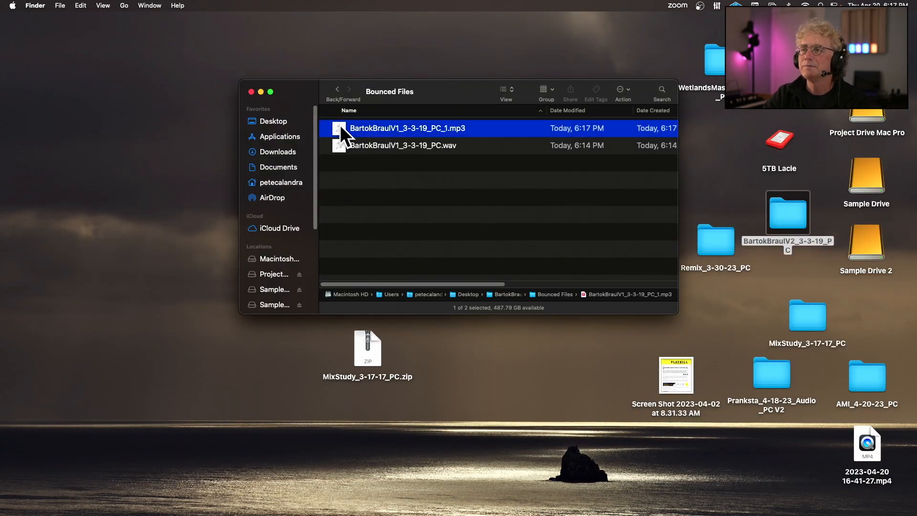
left_click_drag(340, 125, 189, 478)
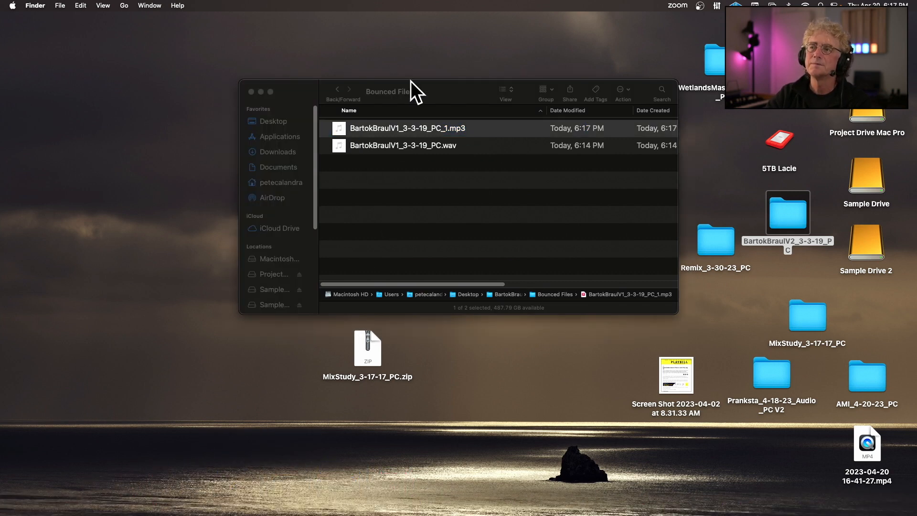
left_click(466, 220)
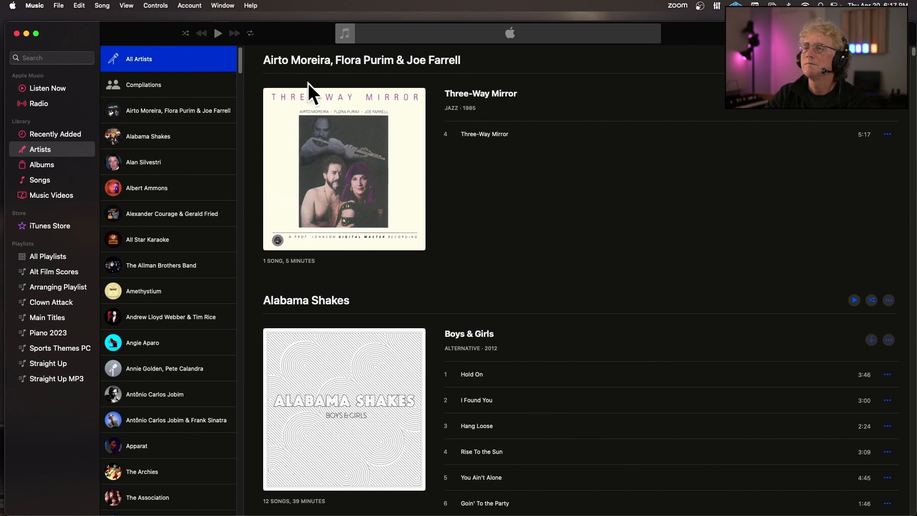
Open the recently added AMI Projects album, play the imported song briefly and pause it
left_click(62, 135)
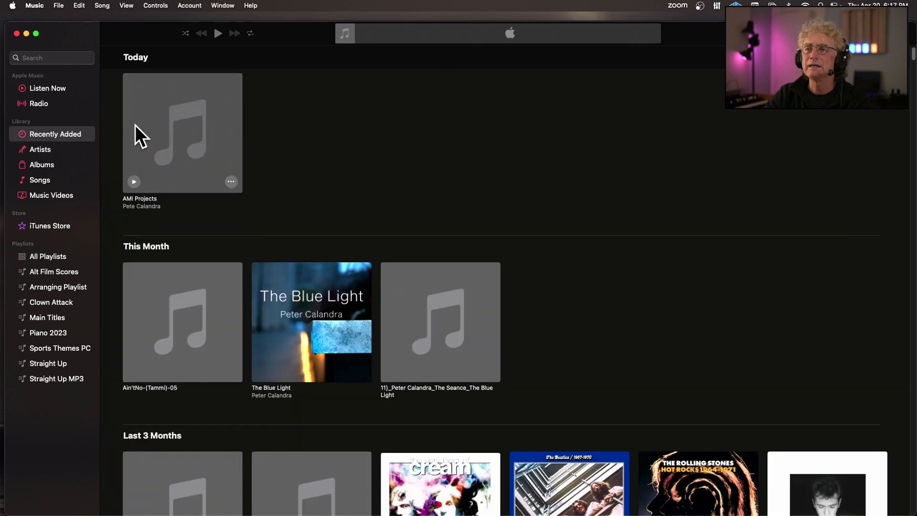
left_click(195, 118)
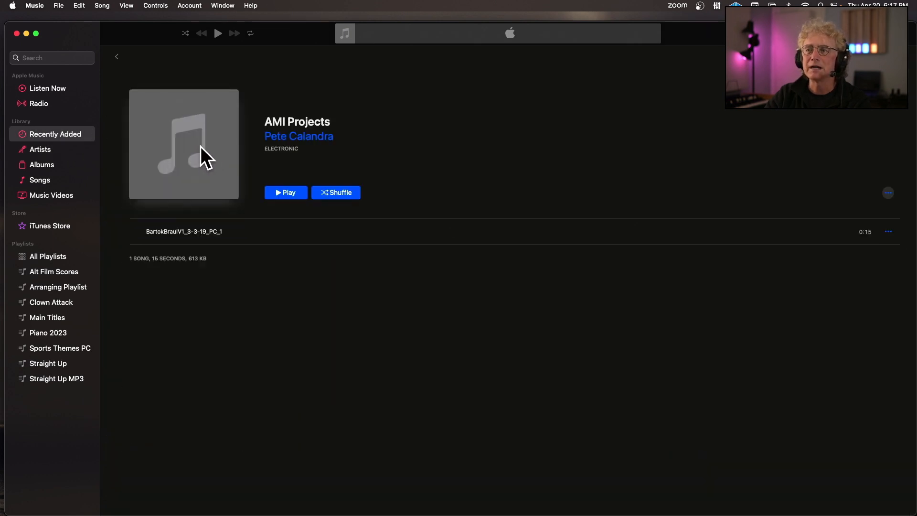
double_click(196, 232)
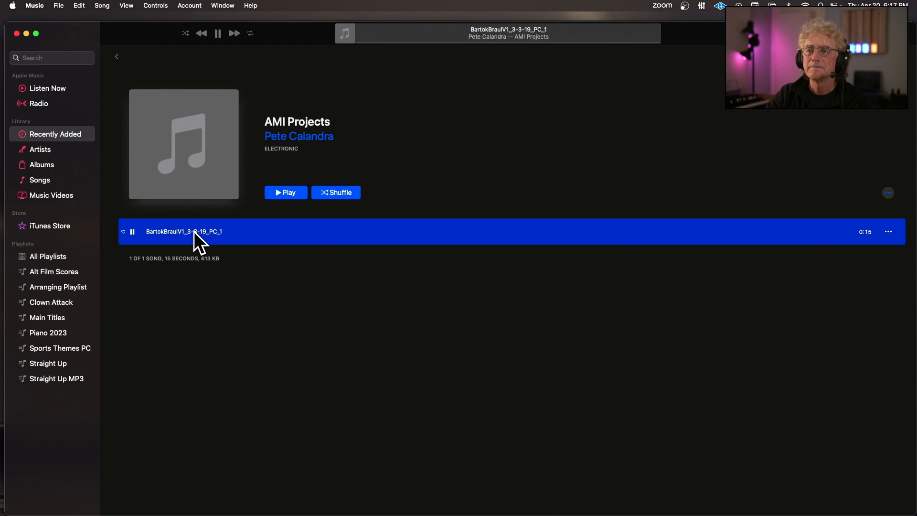
left_click(193, 232)
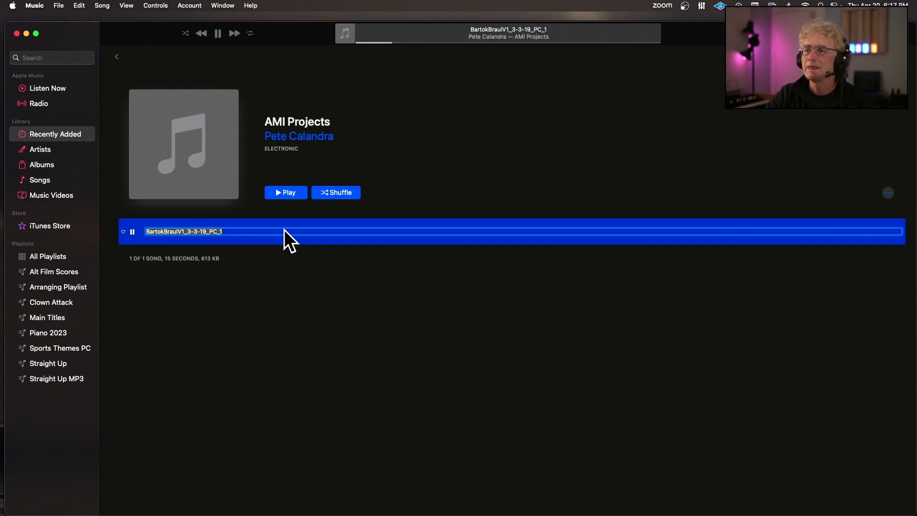
left_click(270, 231)
key("space")
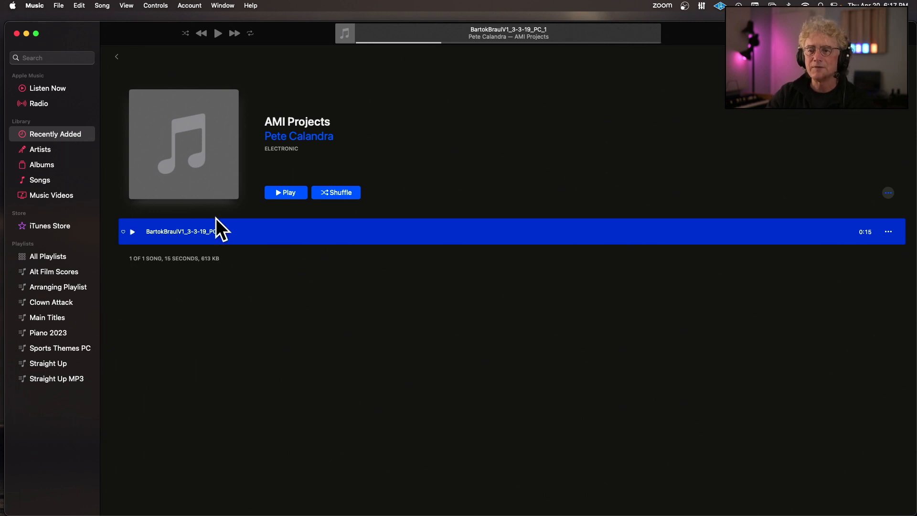
In the song's info, enter Bartok as composer and shorten the title to BartokBraulV1_3-3-19_PC
key("super+i")
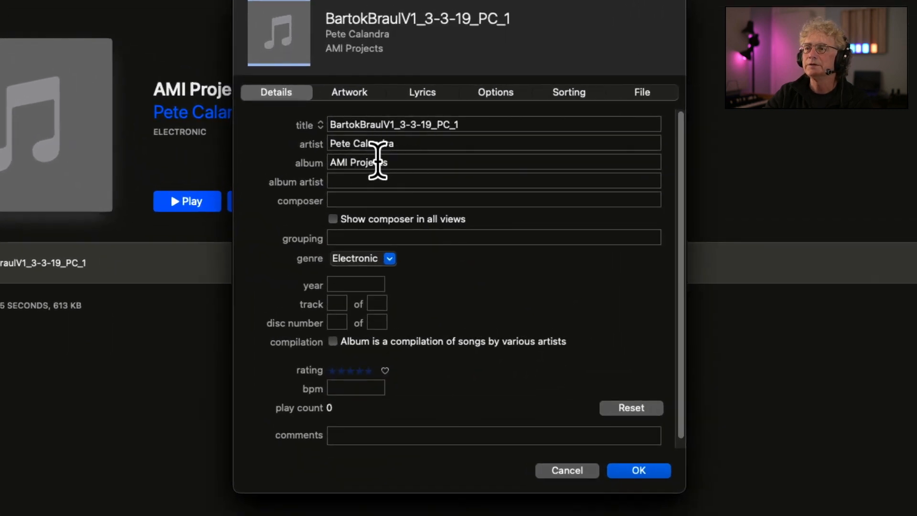
left_click(381, 199)
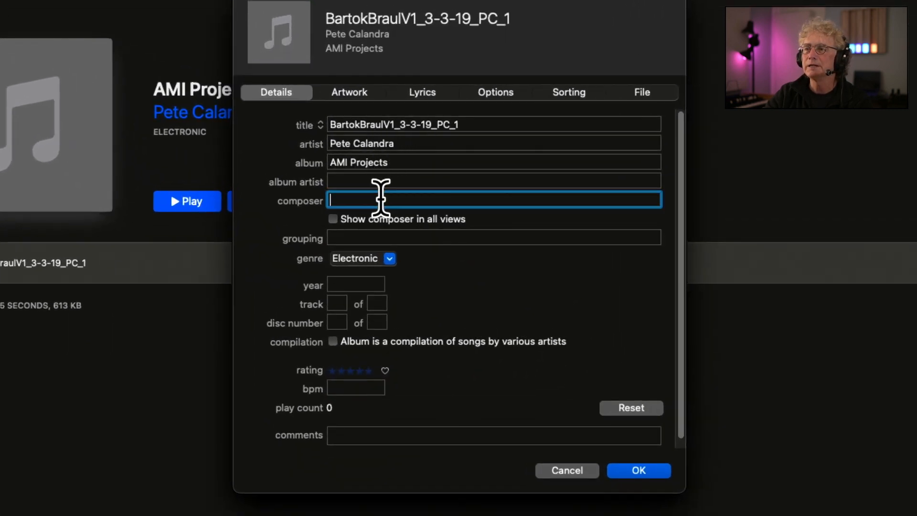
type("Bartok")
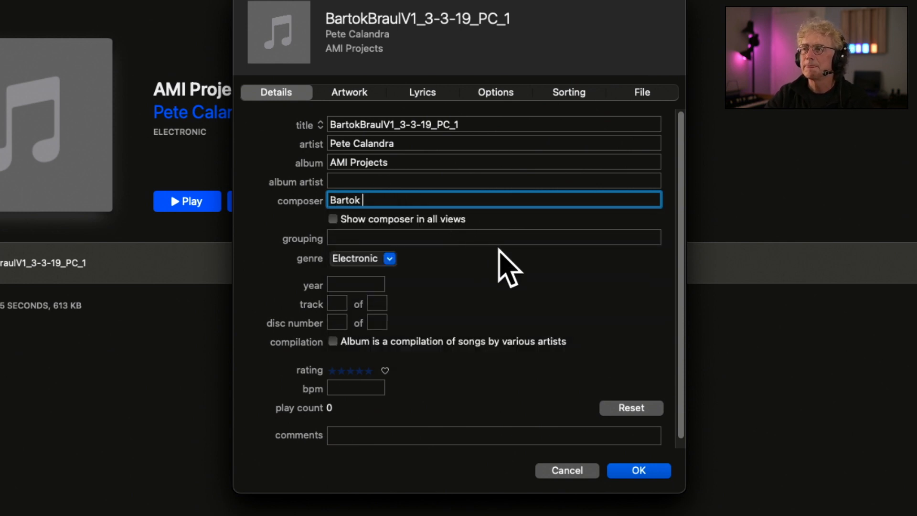
left_click_drag(454, 125, 475, 128)
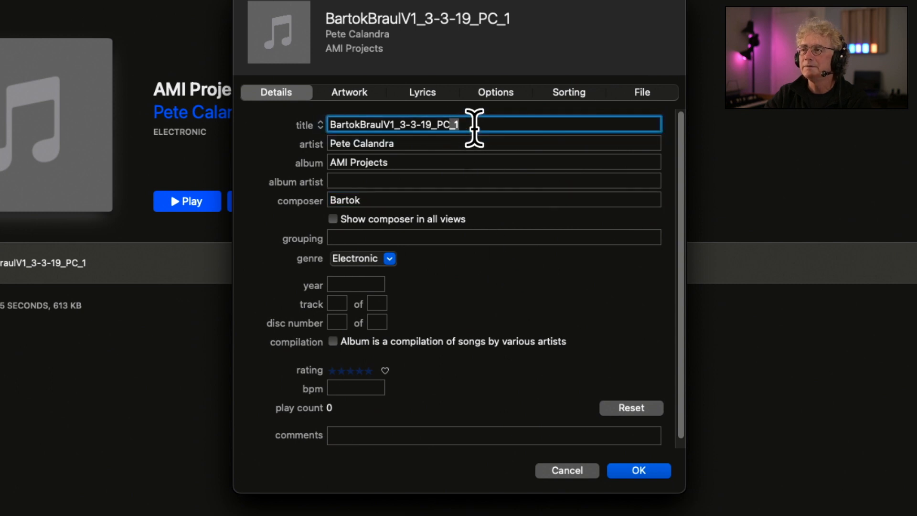
key("BackSpace")
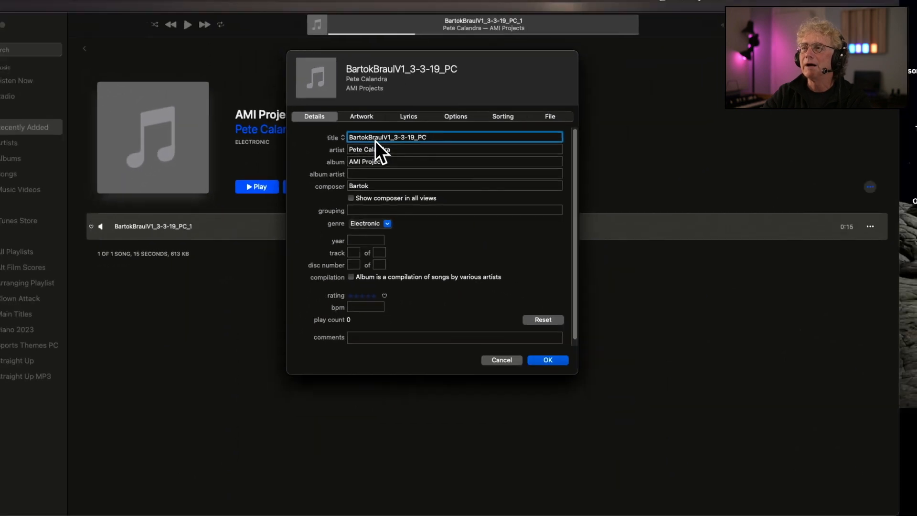
Add the TheGambitThumb image from the Desktop folder as the song's album artwork and save the song info
left_click(372, 116)
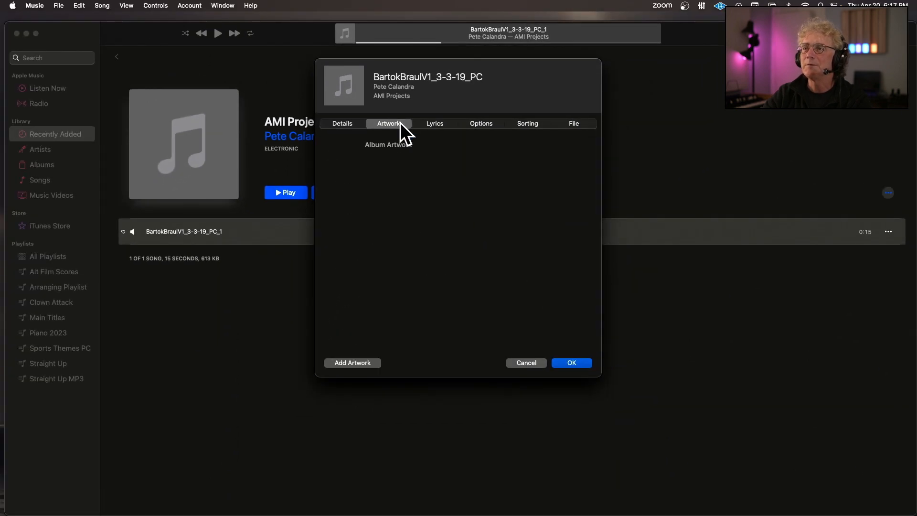
mouse_move(239, 514)
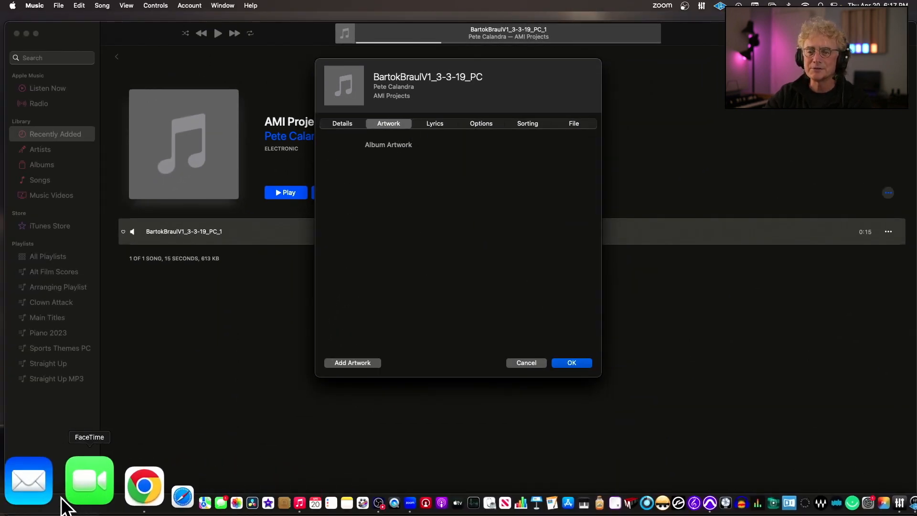
left_click(20, 501)
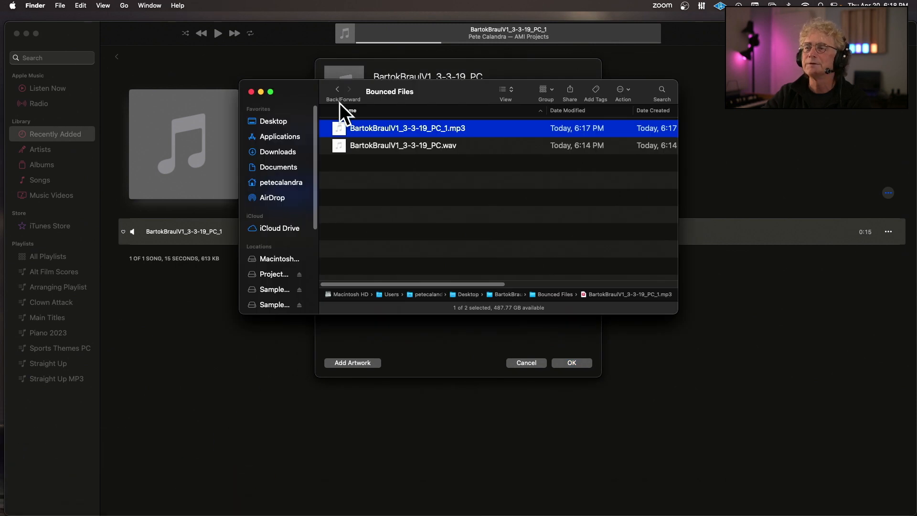
left_click(275, 122)
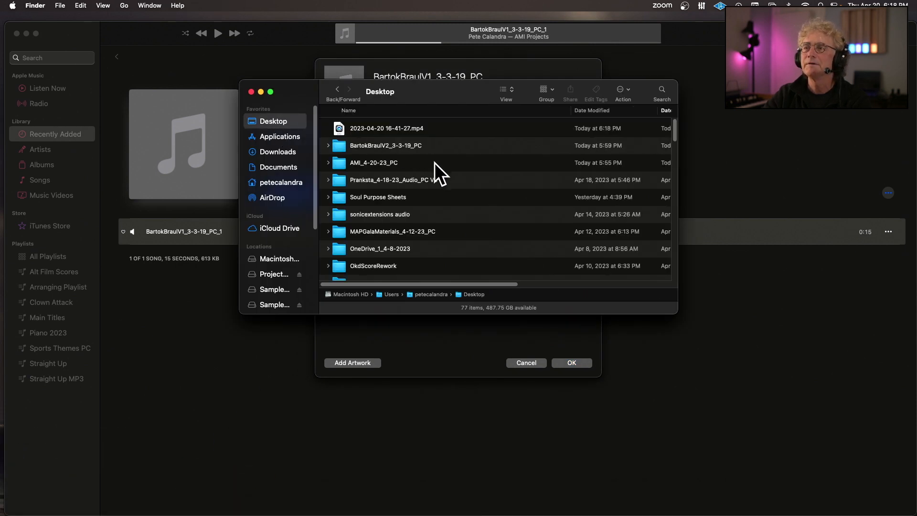
scroll(434, 163, "down", 4)
scroll(435, 163, "down", 5)
scroll(435, 162, "down", 4)
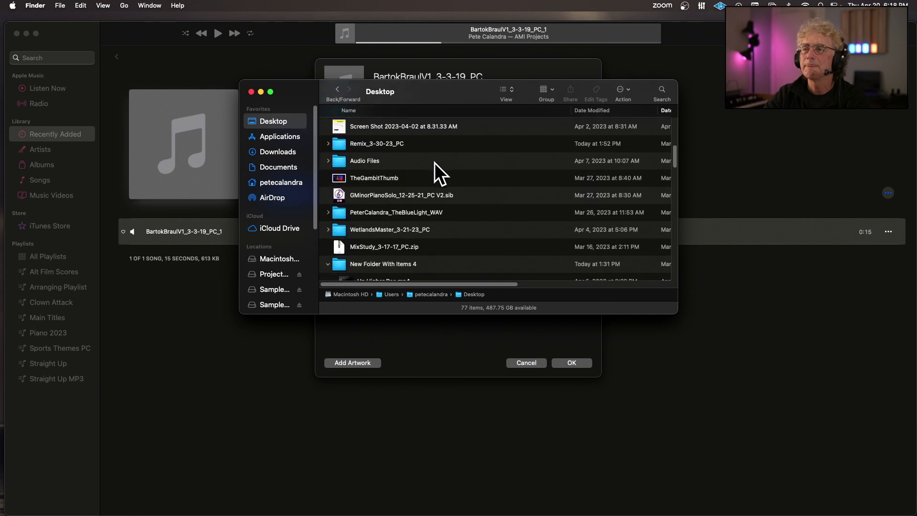
scroll(434, 163, "down", 3)
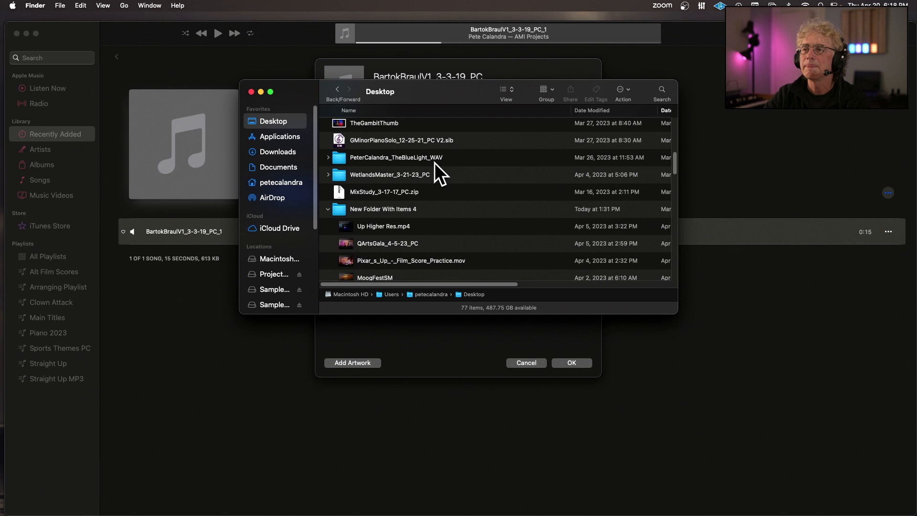
scroll(436, 165, "up", 2)
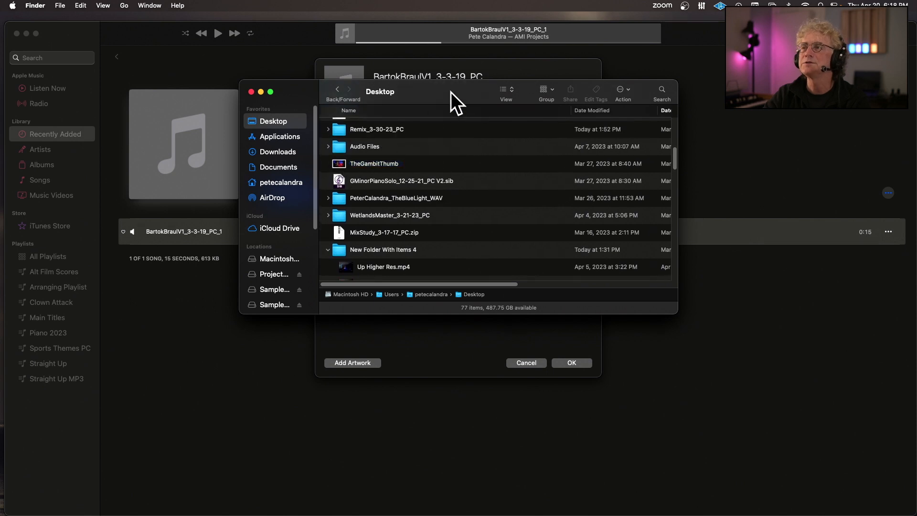
left_click_drag(451, 93, 838, 135)
left_click_drag(721, 210, 392, 205)
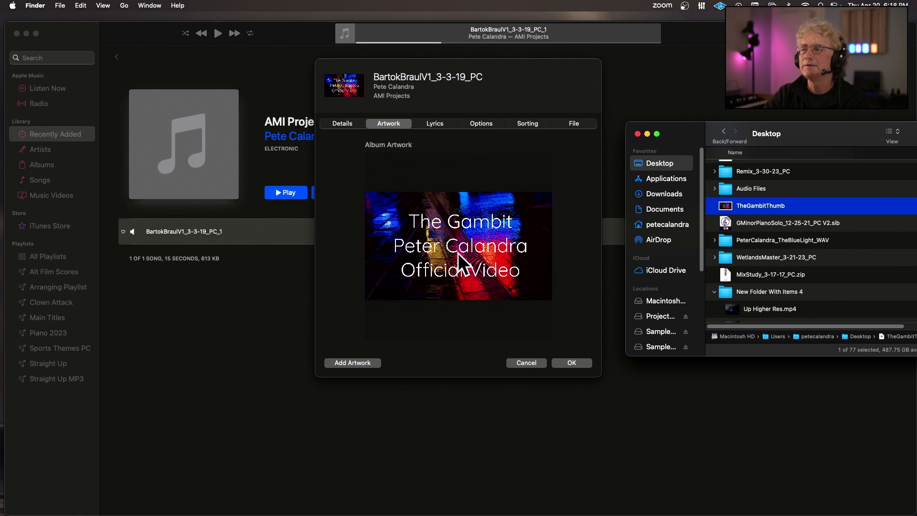
left_click(574, 363)
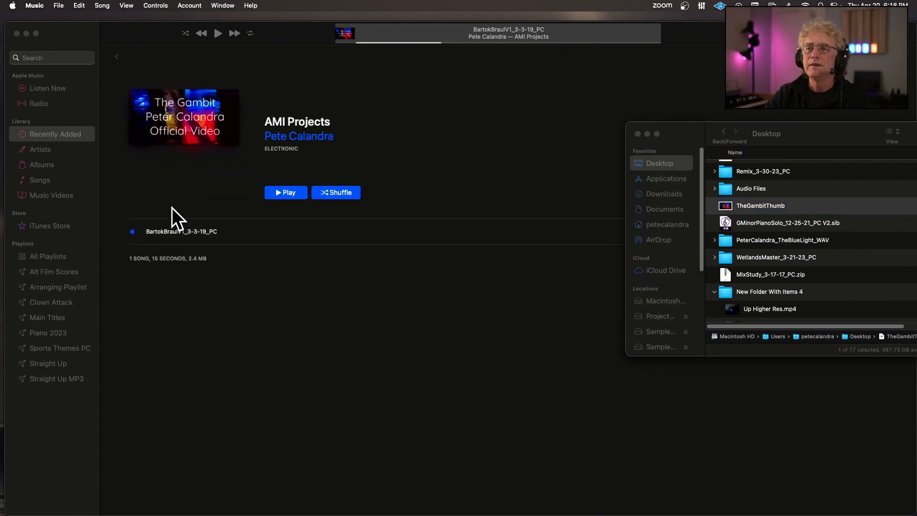
Copy the tagged song from the library onto the desktop as an MP3 and move that copy to the Trash
left_click_drag(279, 30, 483, 53)
left_click_drag(417, 257, 128, 166)
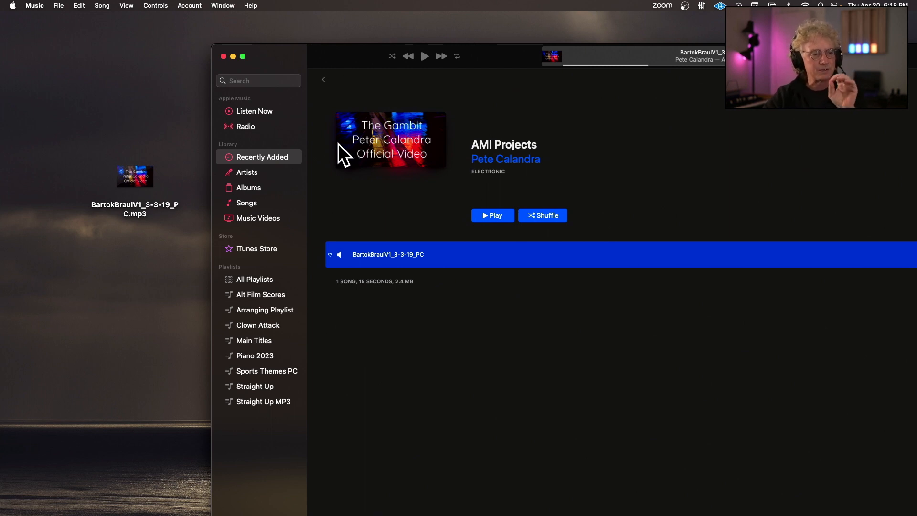
left_click(141, 168)
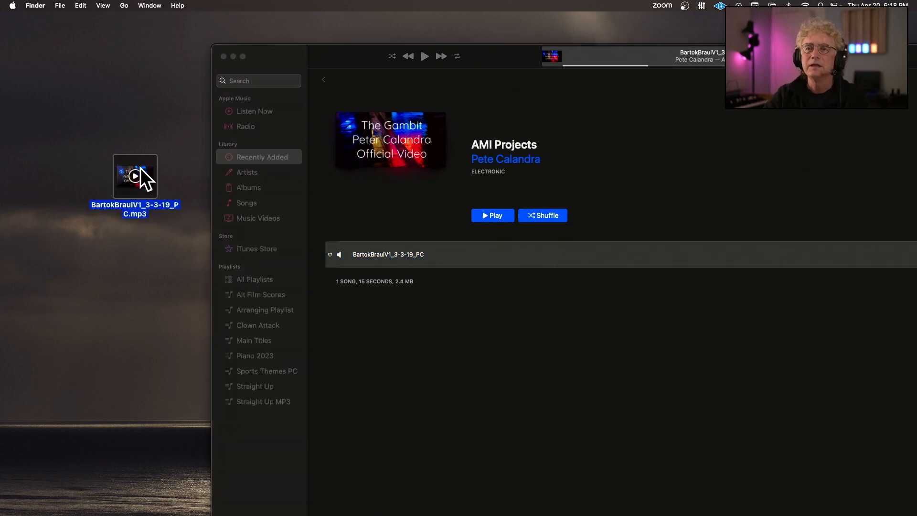
key("super+BackSpace")
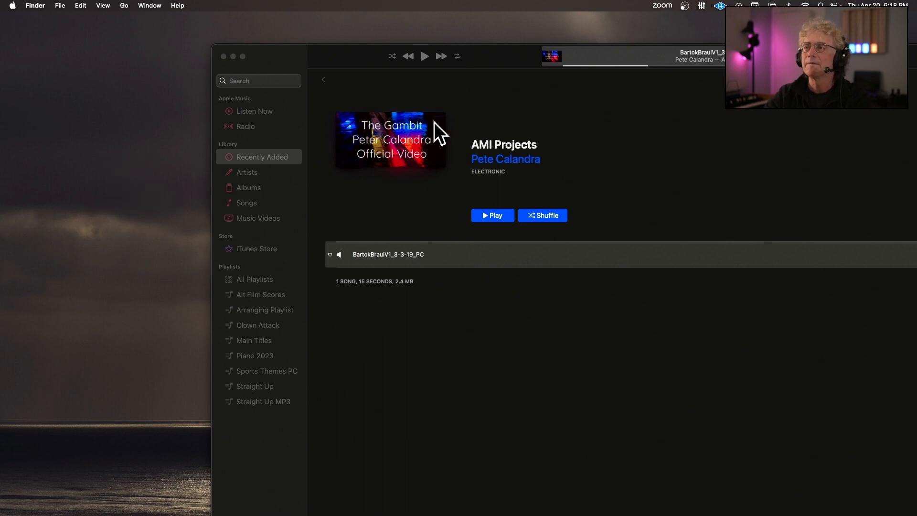
Play the song in the AMI Projects album again and reopen its info to review the tag details
left_click(425, 125)
double_click(400, 254)
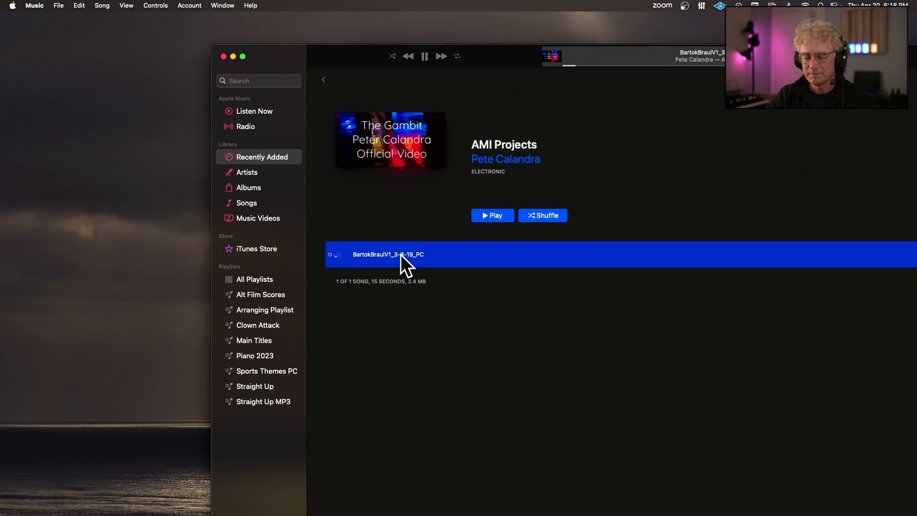
key("super+i")
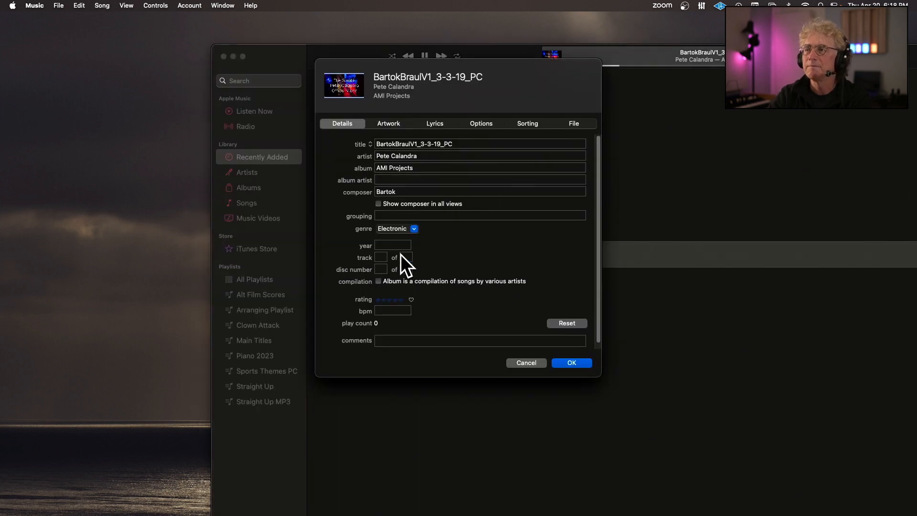
Remove the album artwork from the song's info and save the change
left_click(393, 125)
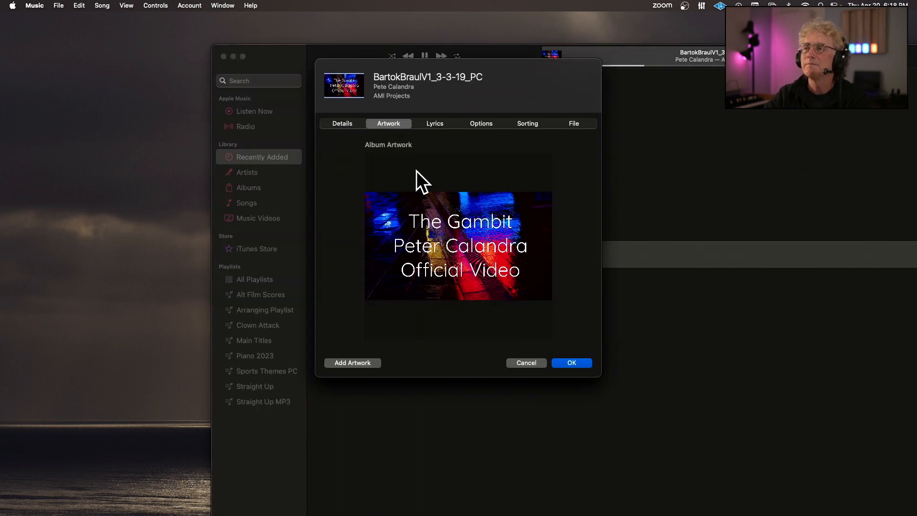
left_click(462, 243)
key("Delete")
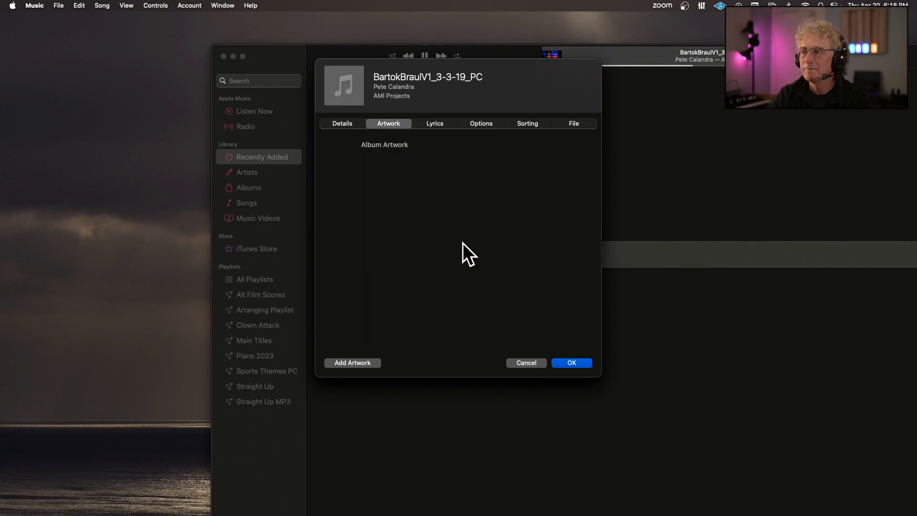
left_click(568, 363)
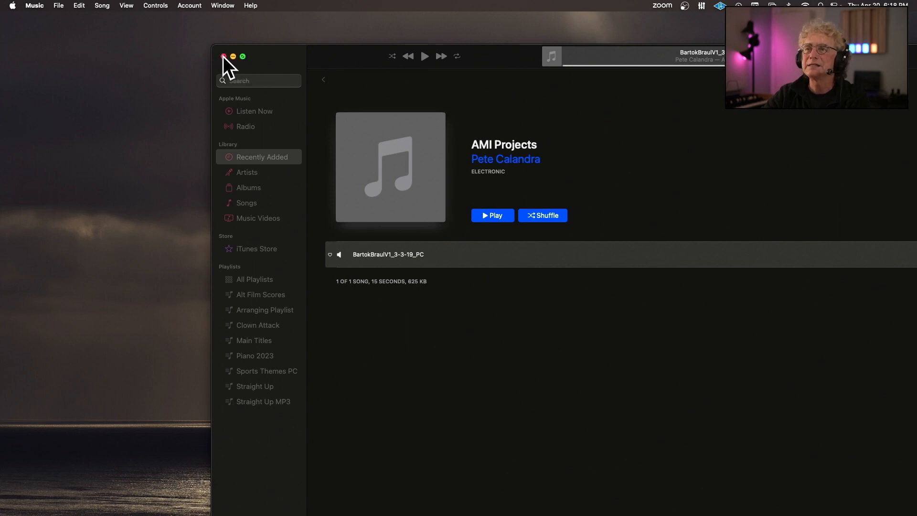
Hide Music, close the Desktop folder window and switch to the BartokBraulV1_3-3-19_PC session in Pro Tools
double_click(370, 52)
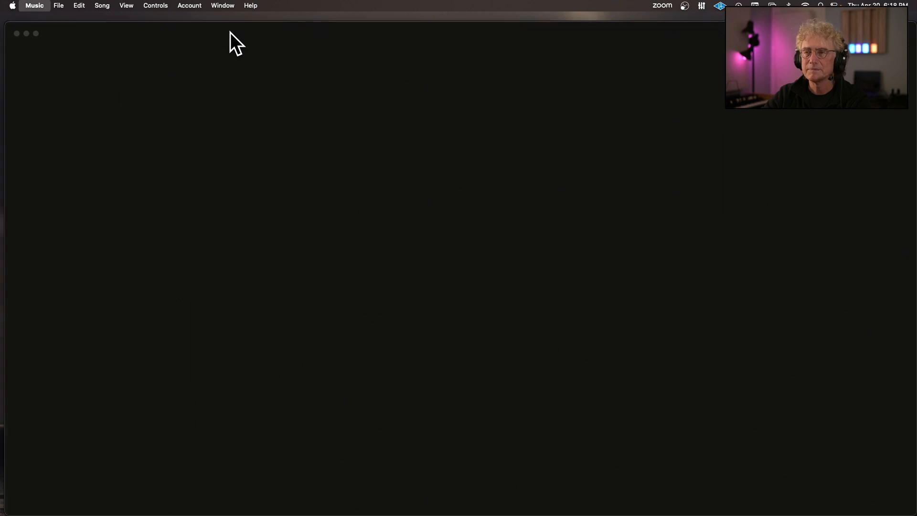
key("super+h")
left_click_drag(807, 145, 598, 96)
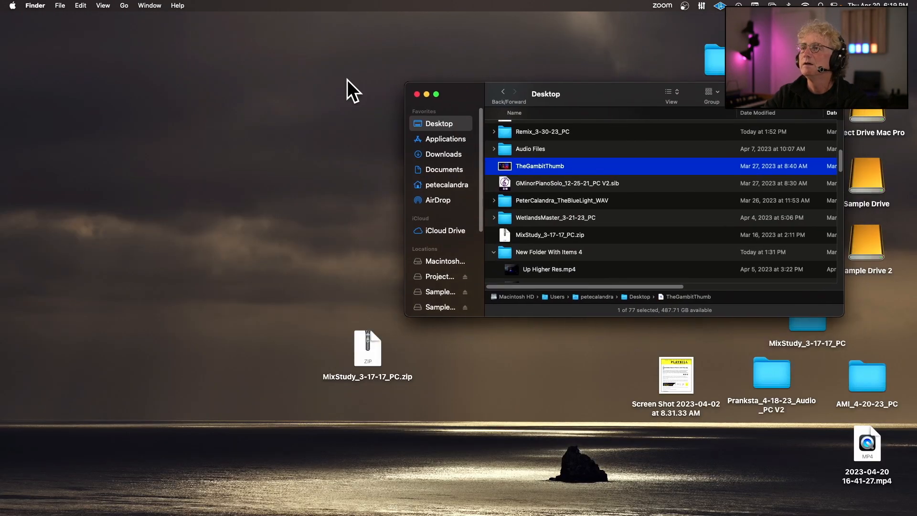
left_click(417, 94)
mouse_move(693, 513)
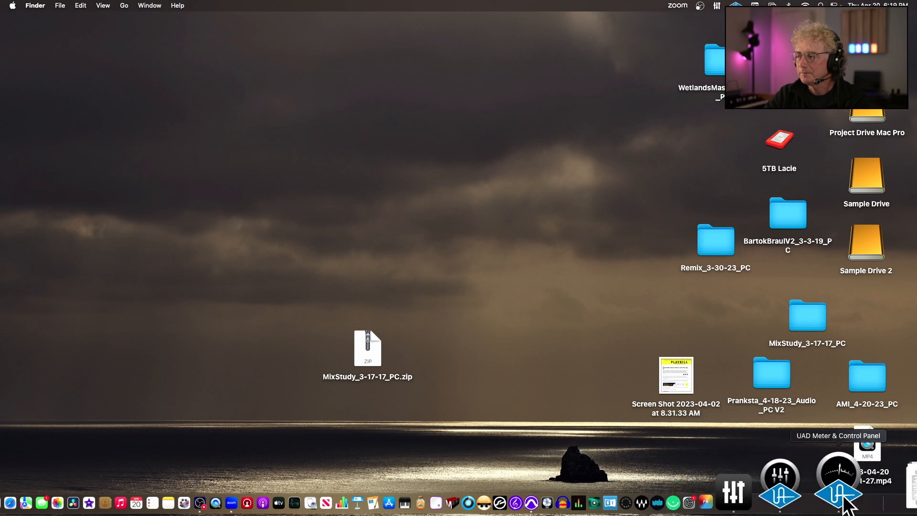
left_click(881, 493)
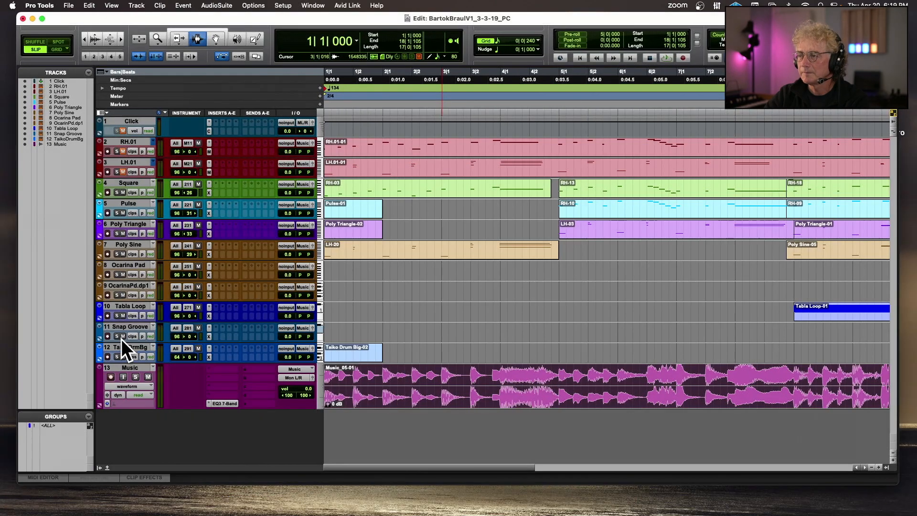
Delete the recorded mix clip from the Music track and record-arm that track
left_click(405, 295)
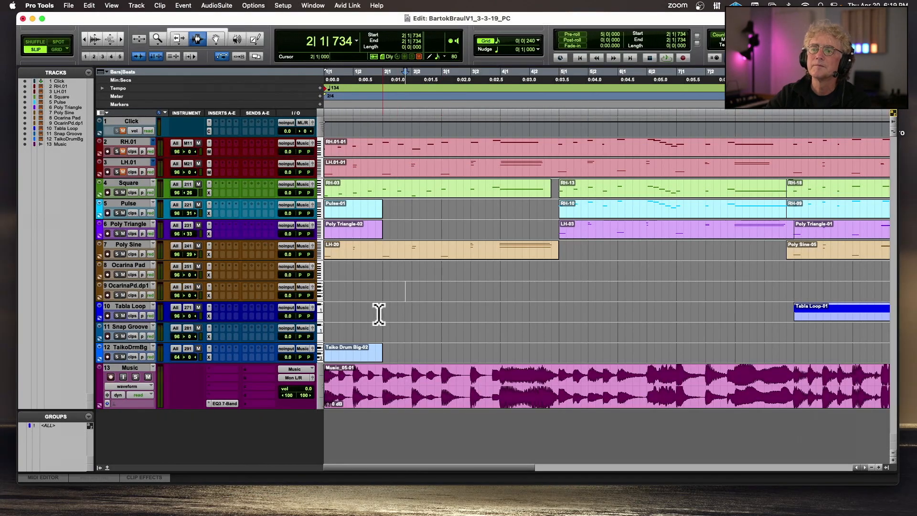
double_click(389, 380)
key("Delete")
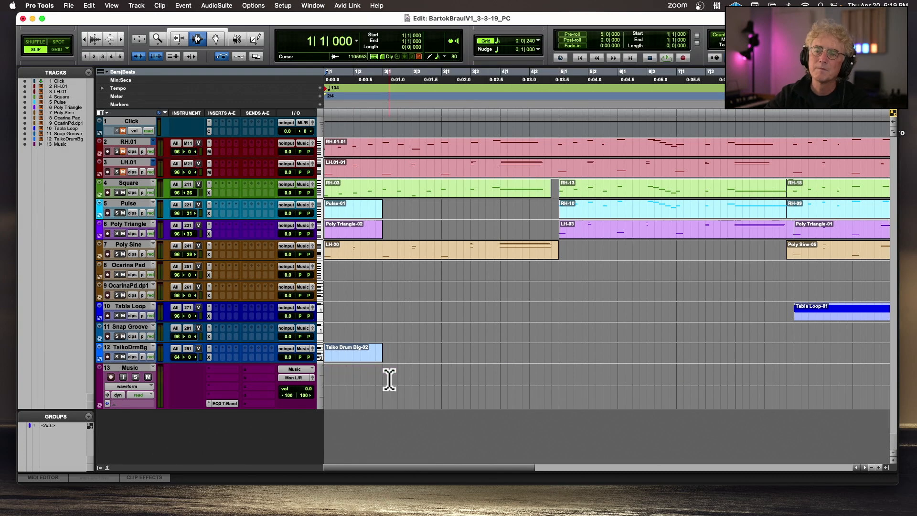
scroll(348, 375, "right", 2)
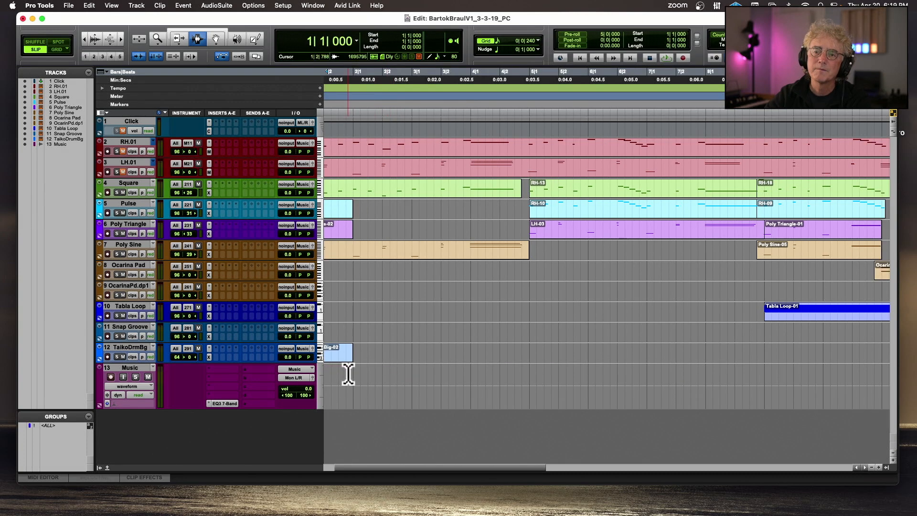
left_click(110, 377)
scroll(469, 388, "left", 2)
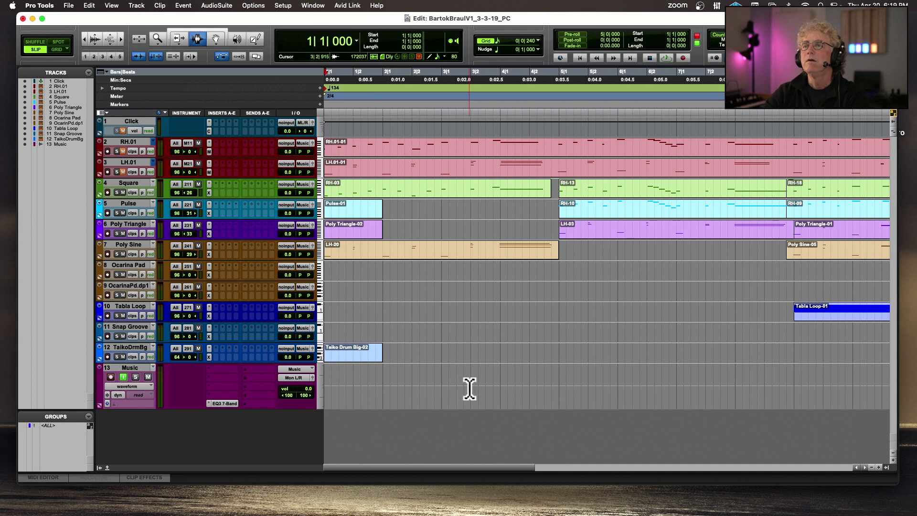
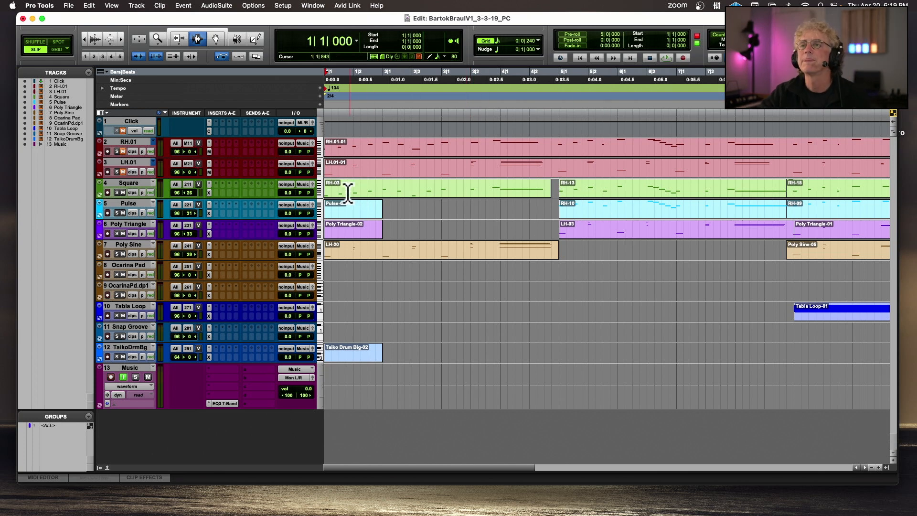
Commit the tracks from Square through TaikoDrmBg to audio offline, with the source tracks set to Hide and Make Inactive
left_click(136, 183)
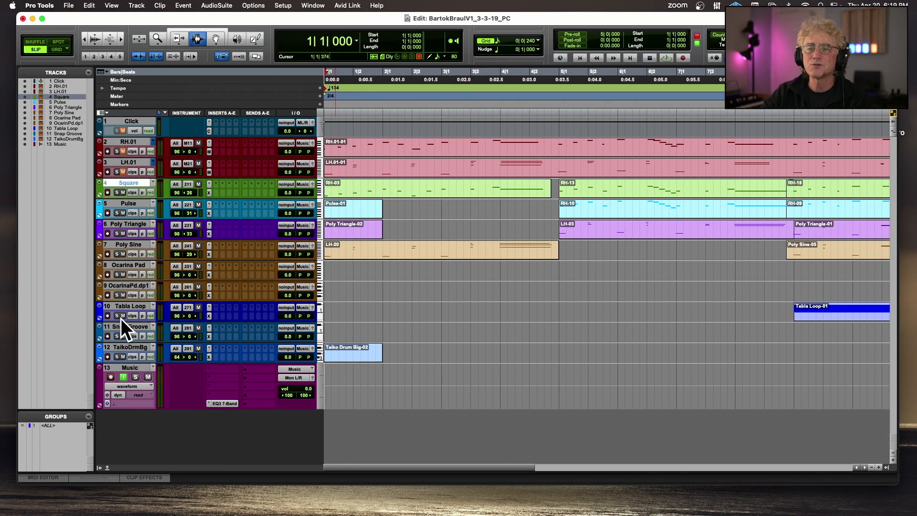
left_click(134, 345, "shift")
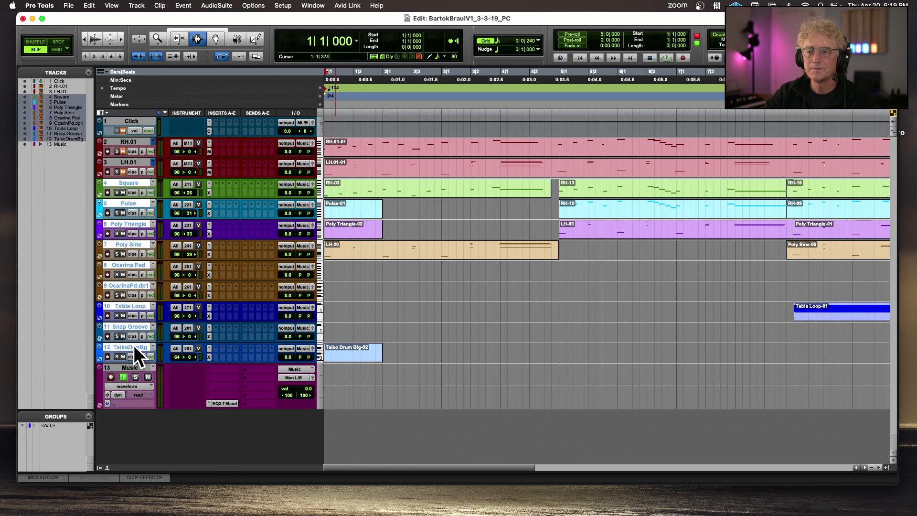
right_click(127, 179)
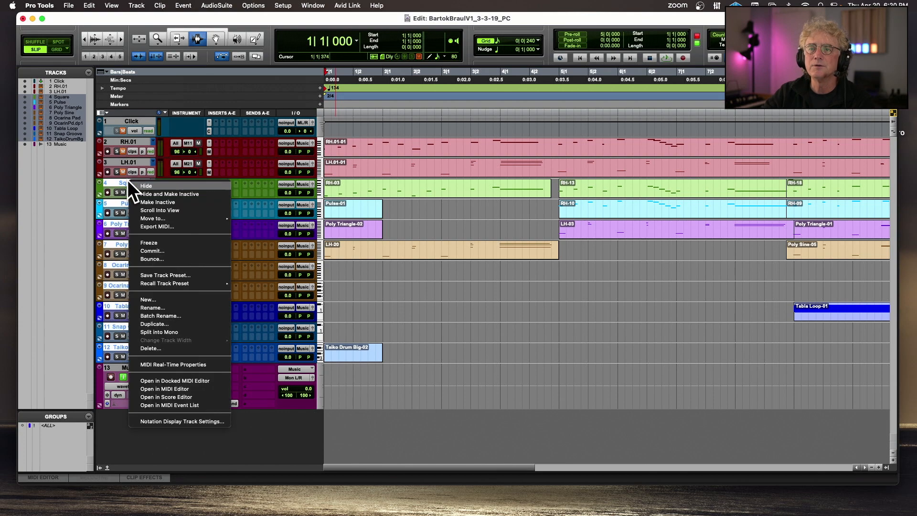
left_click(176, 249)
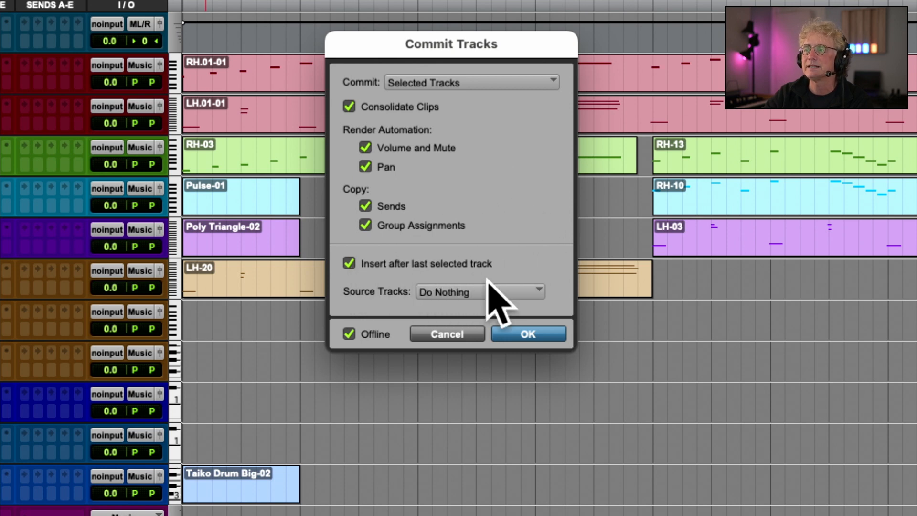
left_click(441, 293)
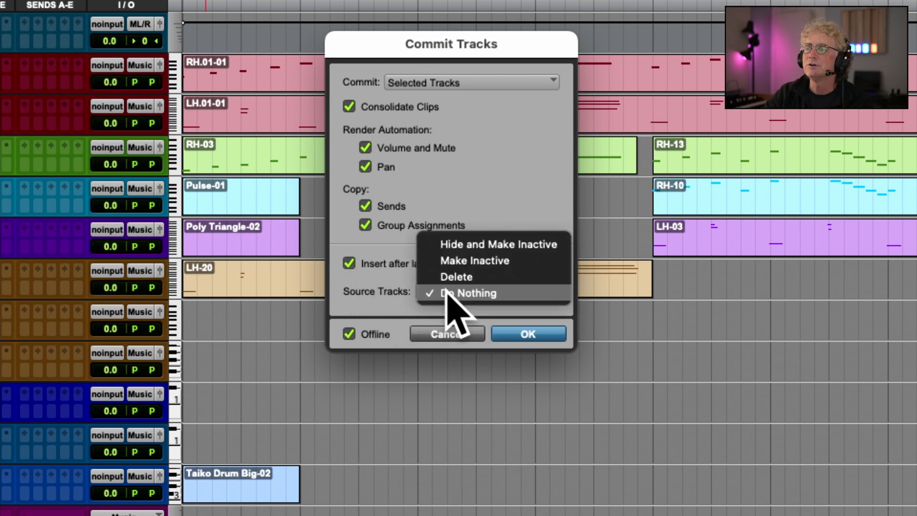
left_click(505, 245)
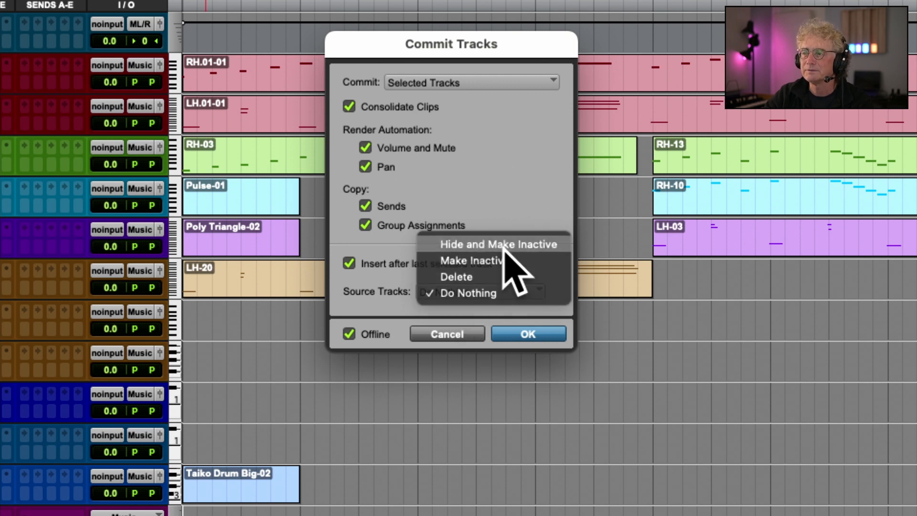
left_click(535, 334)
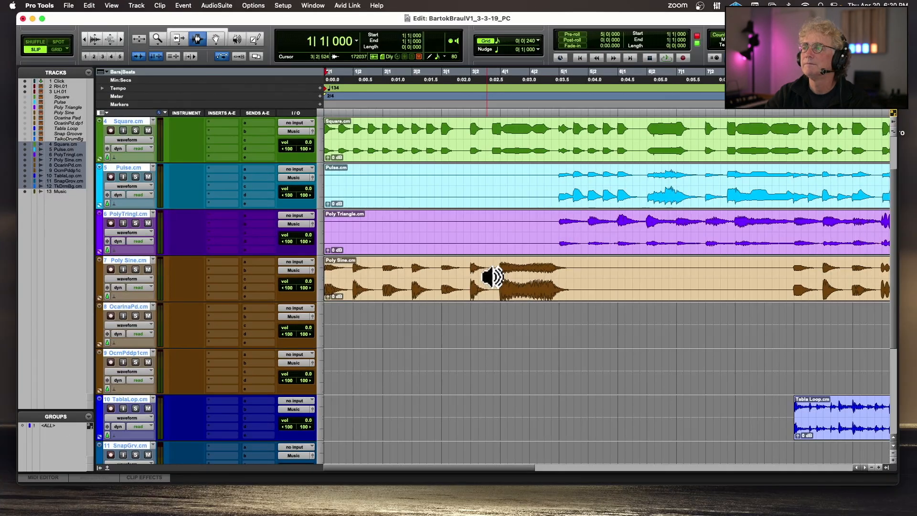
Turn on Grid mode and delete the silent tail of the committed Poly Triangle clip after about bar 18
key("r")
key("r")
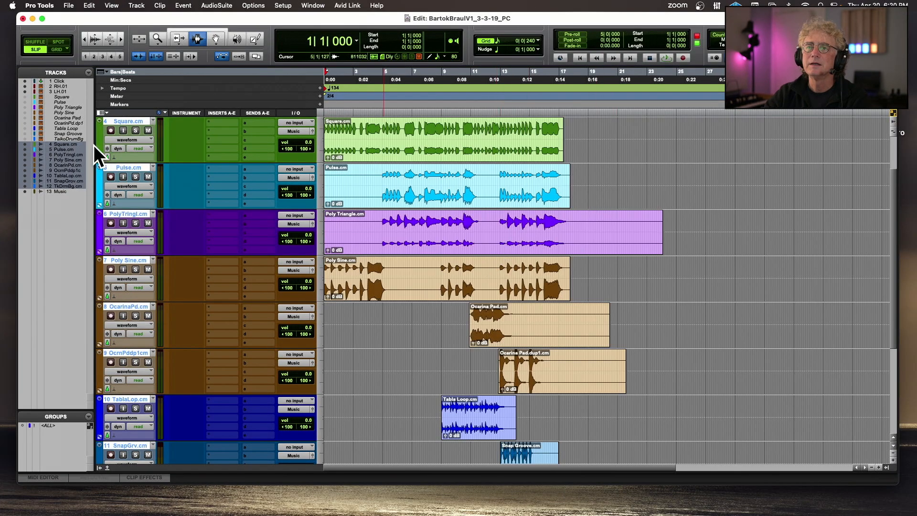
left_click(56, 49)
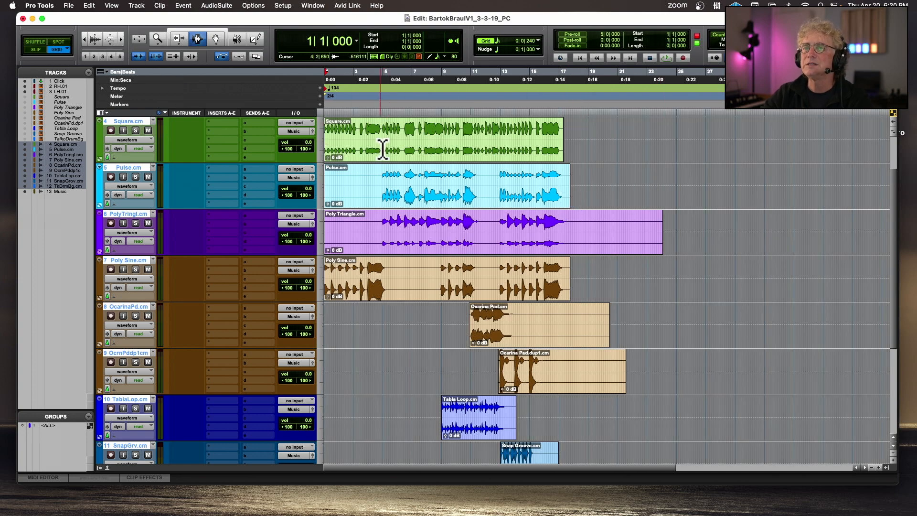
scroll(380, 151, "up", 2)
scroll(380, 150, "up", 1)
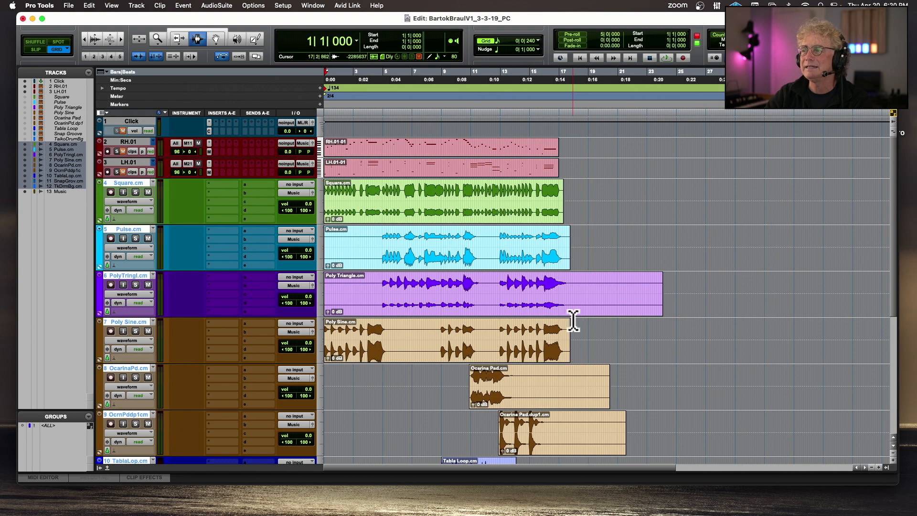
left_click(575, 291)
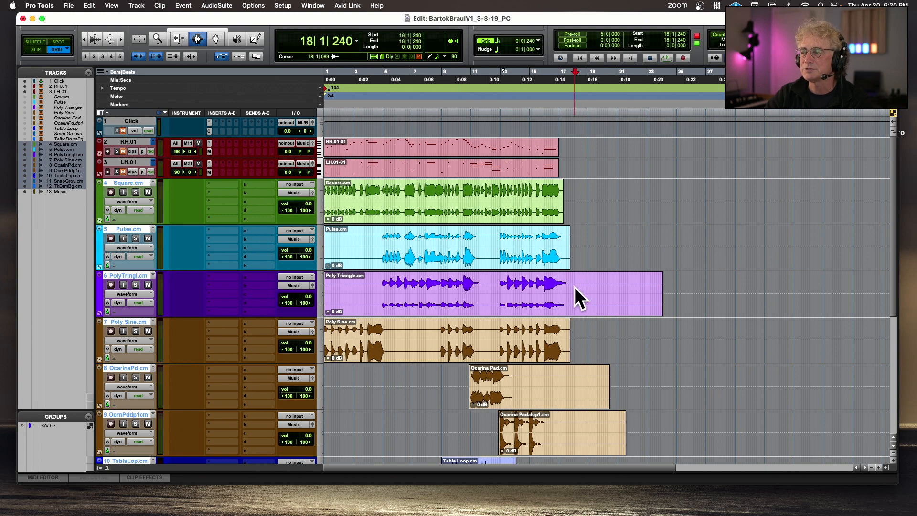
left_click_drag(575, 290, 678, 283)
key("Delete")
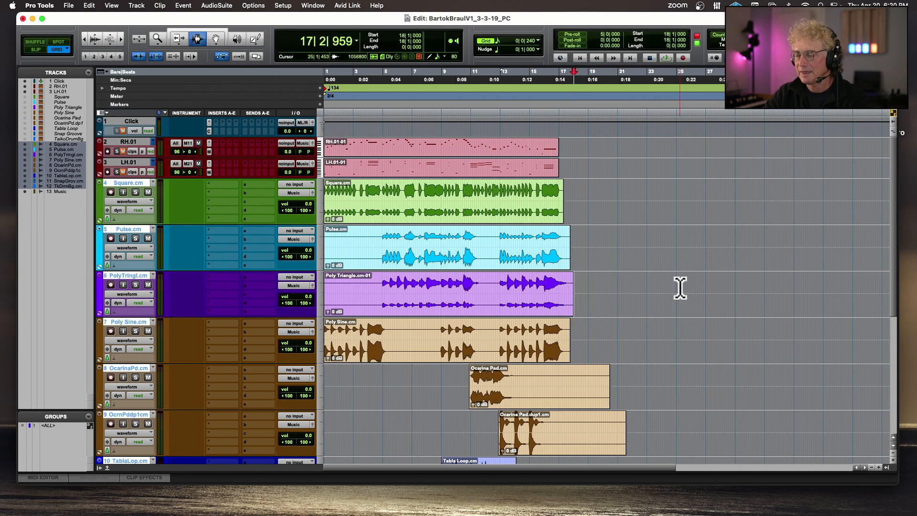
Delete the silent tails of both committed Ocarina Pad clips after about bar 18
left_click_drag(572, 376, 655, 377)
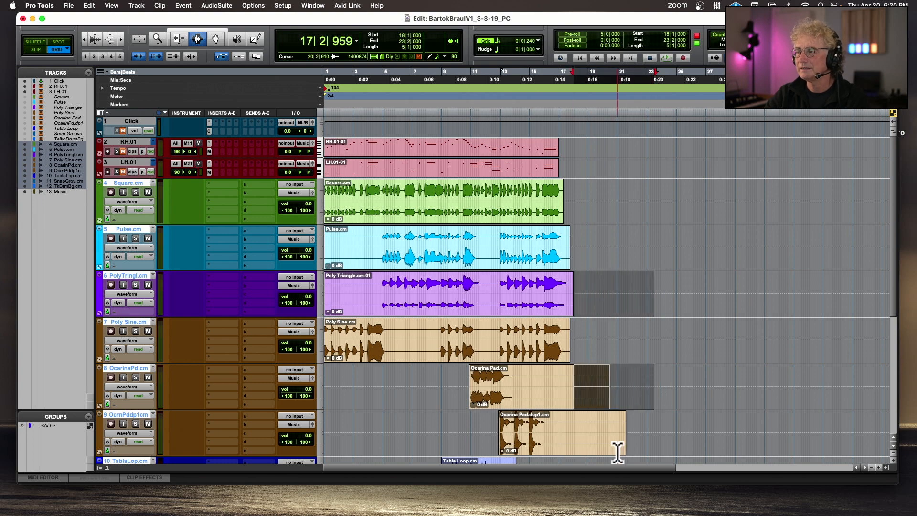
left_click(670, 435, "shift")
key("Delete")
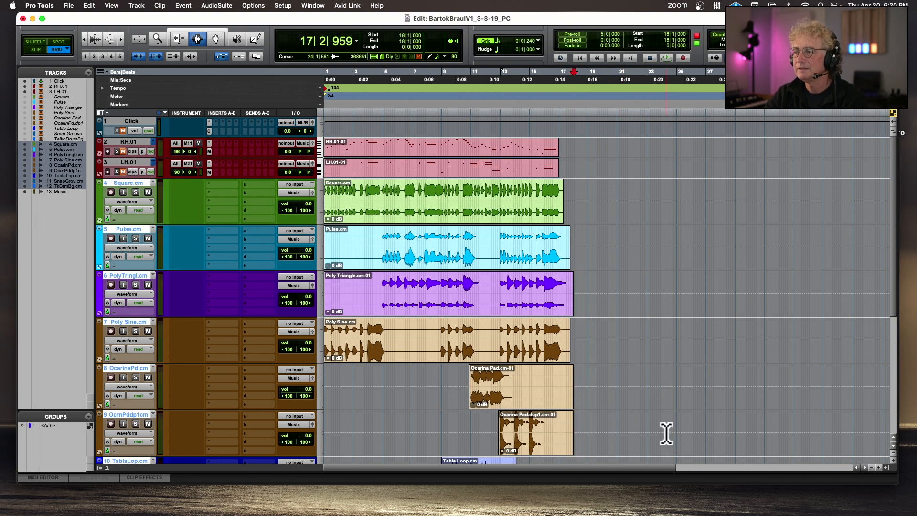
Consolidate the committed tracks' clips from bar 1 to 18|1|480 and delete the leftover Taiko Drum Big clip after them
left_click_drag(573, 188, 319, 334)
scroll(394, 235, "down", 5)
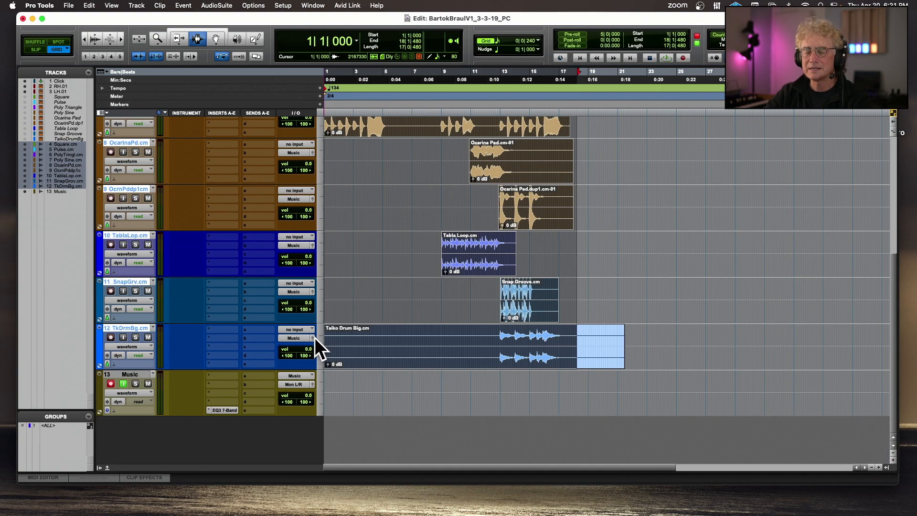
key("alt+shift+3")
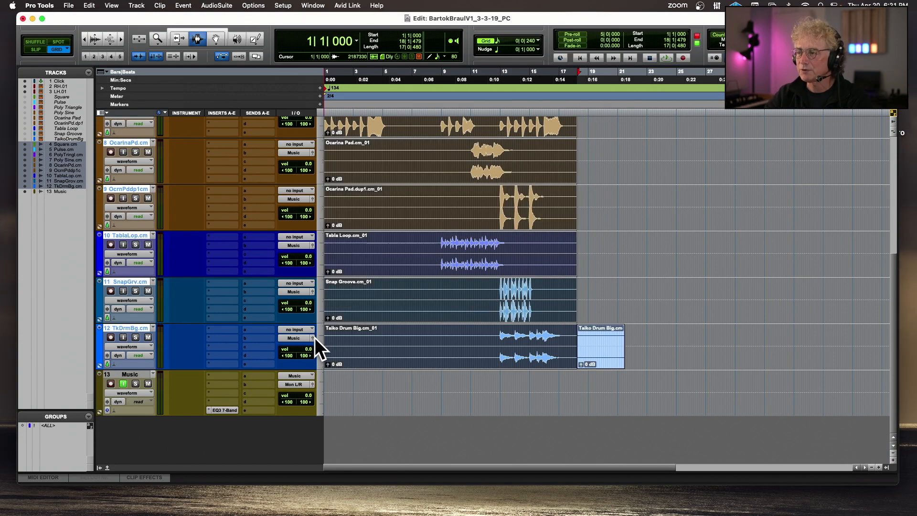
double_click(590, 353)
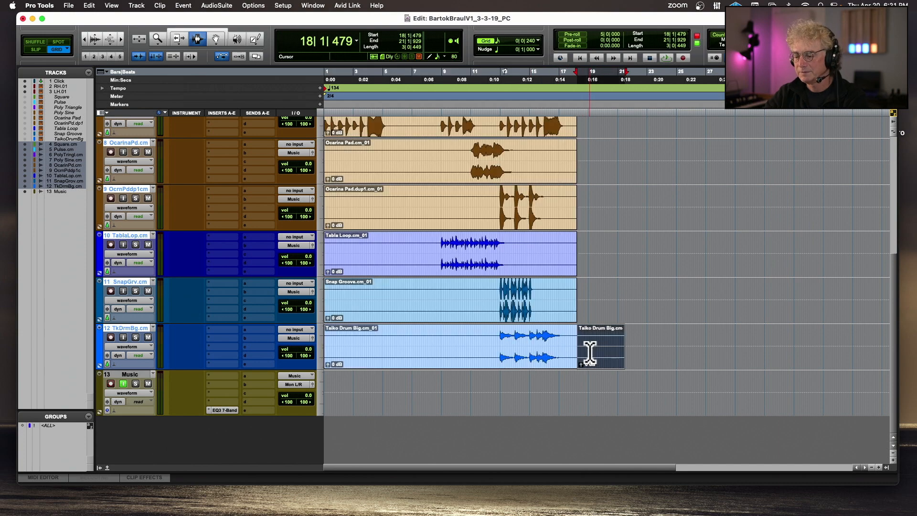
key("Delete")
Deselect the committed tracks and record their mix onto the Music track from the session start
scroll(588, 353, "up", 10)
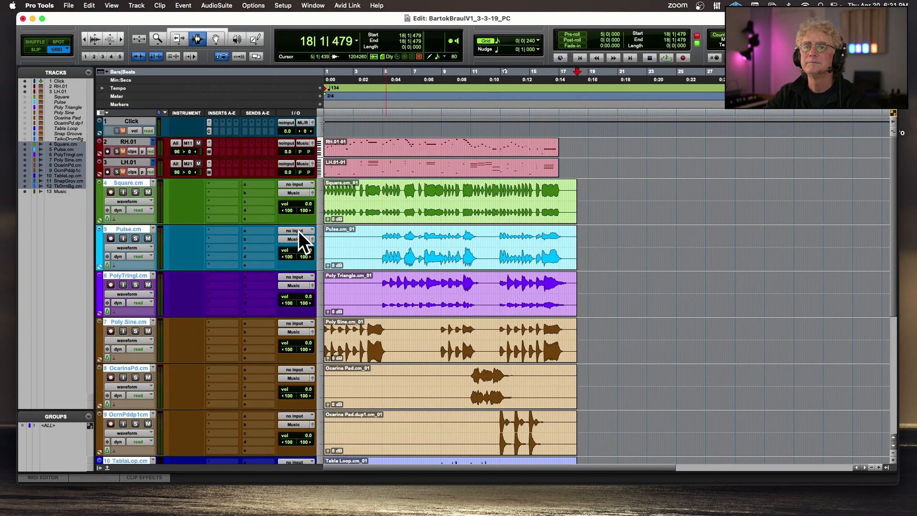
left_click(133, 184)
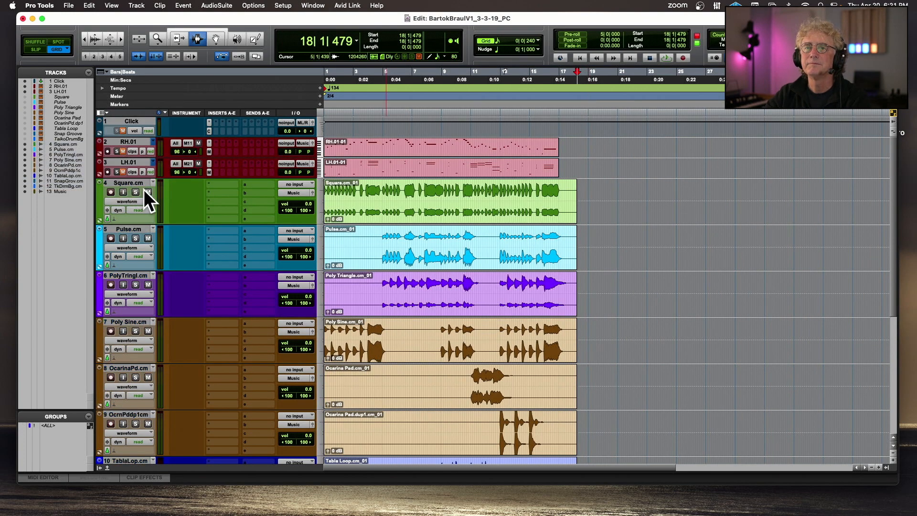
scroll(145, 189, "down", 5)
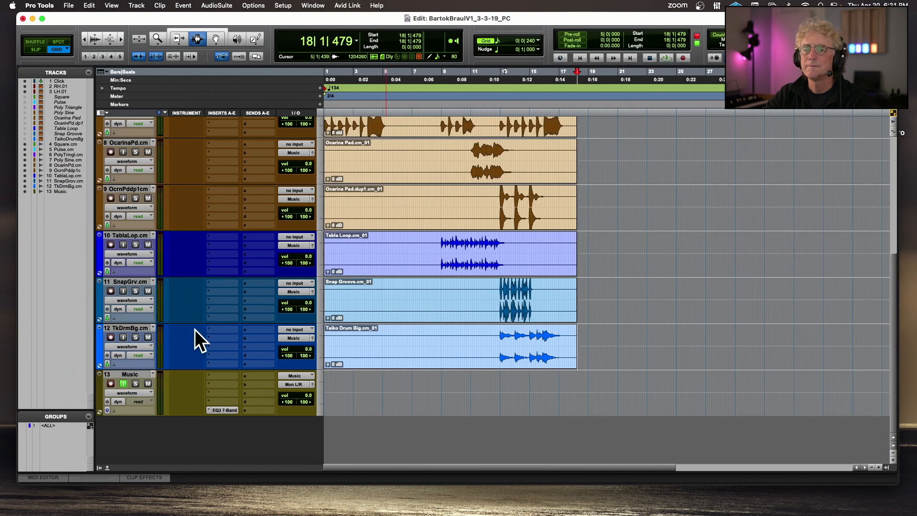
key("Return")
key("F12")
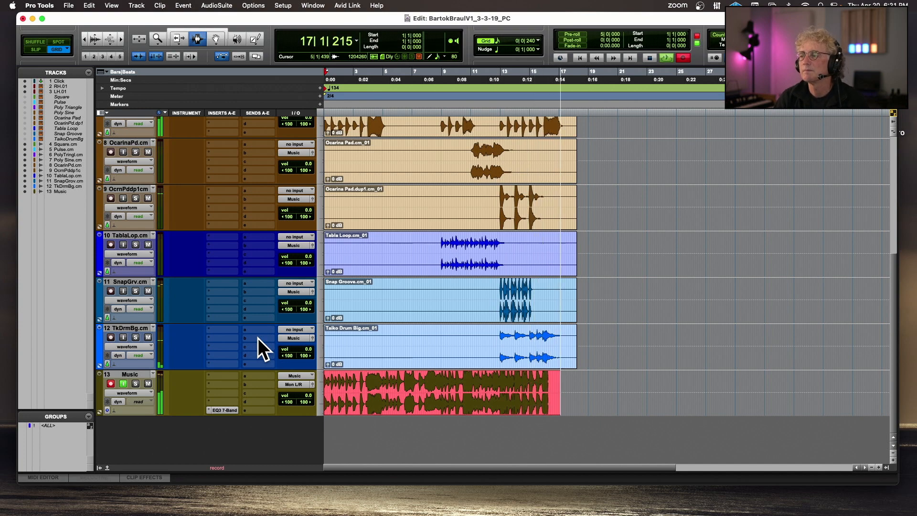
key("space")
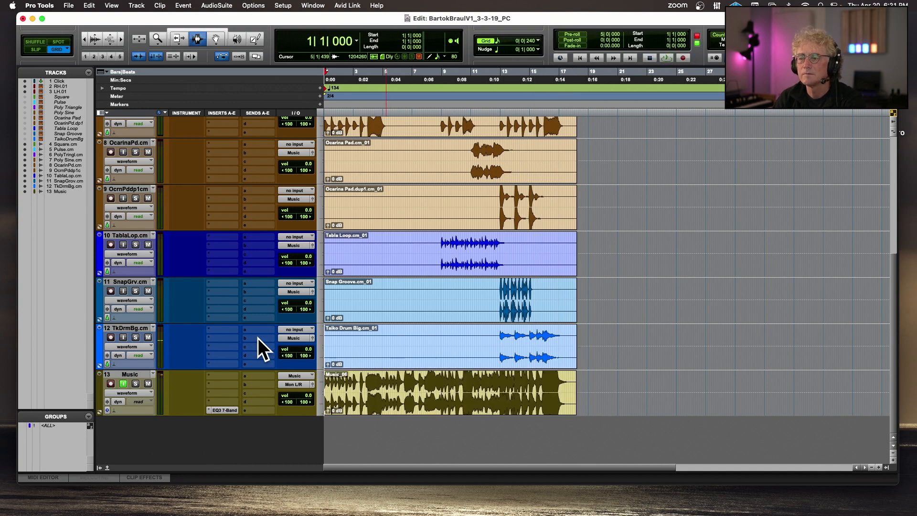
scroll(372, 251, "up", 10)
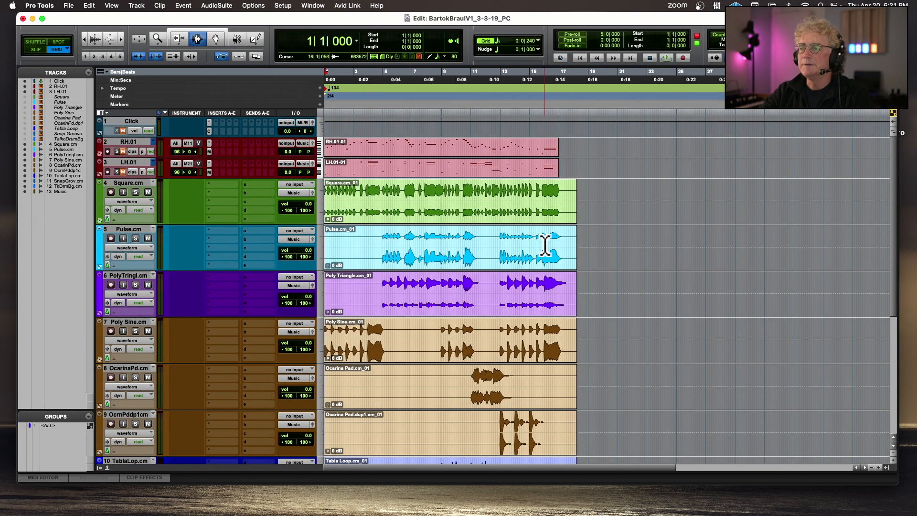
Disarm recording on the Music track, then save and close the session
scroll(545, 245, "down", 10)
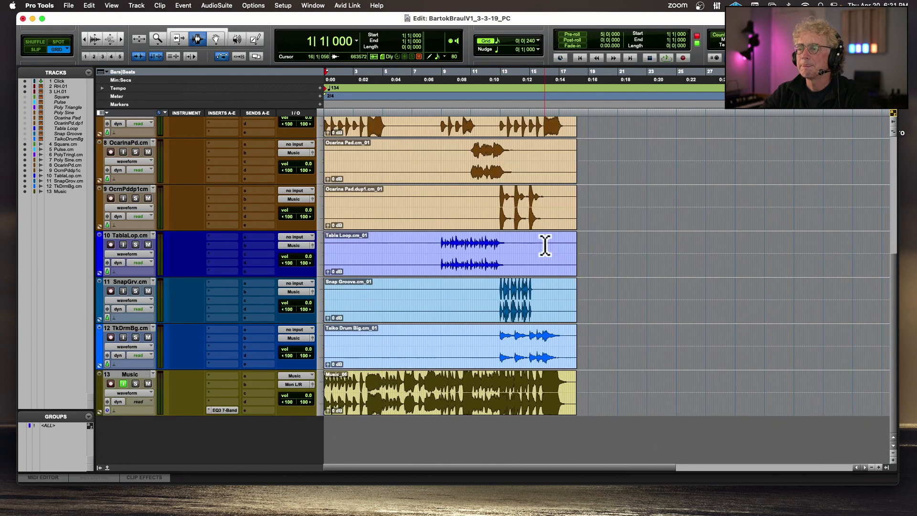
scroll(545, 245, "right", 1)
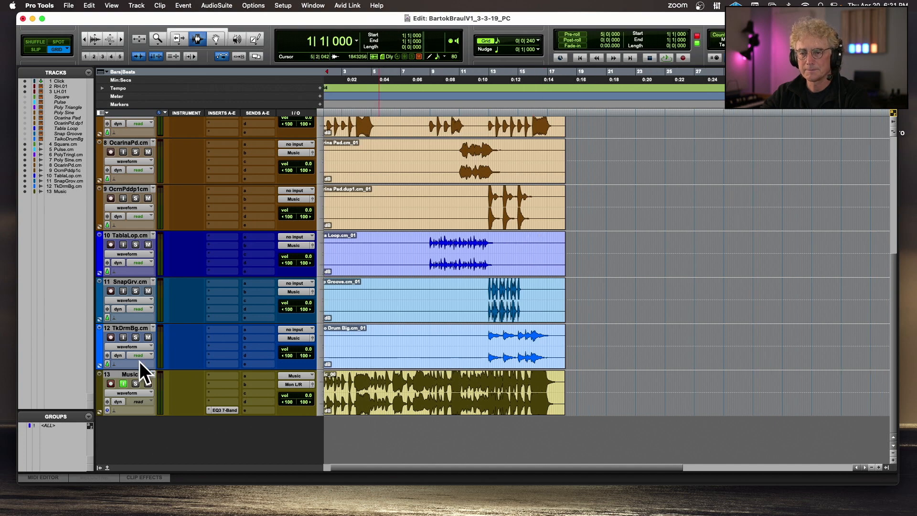
left_click(110, 384)
scroll(436, 297, "up", 10)
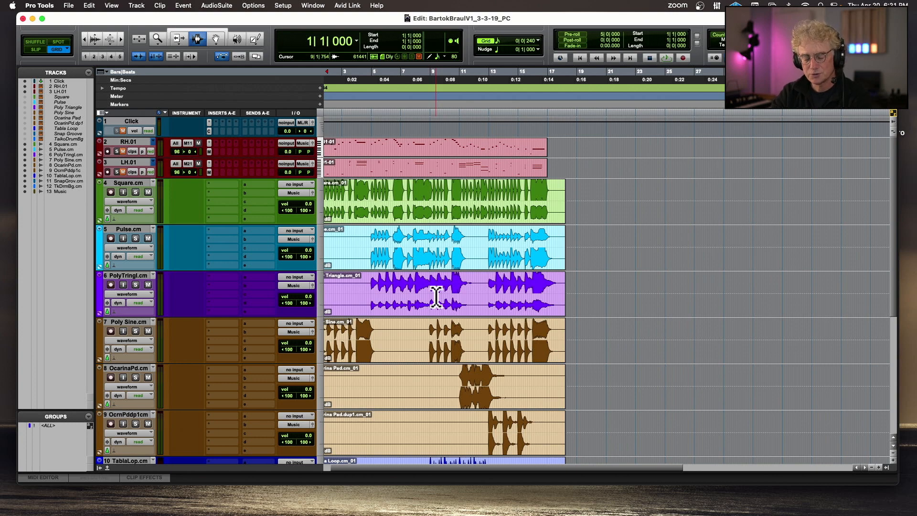
key("super+s")
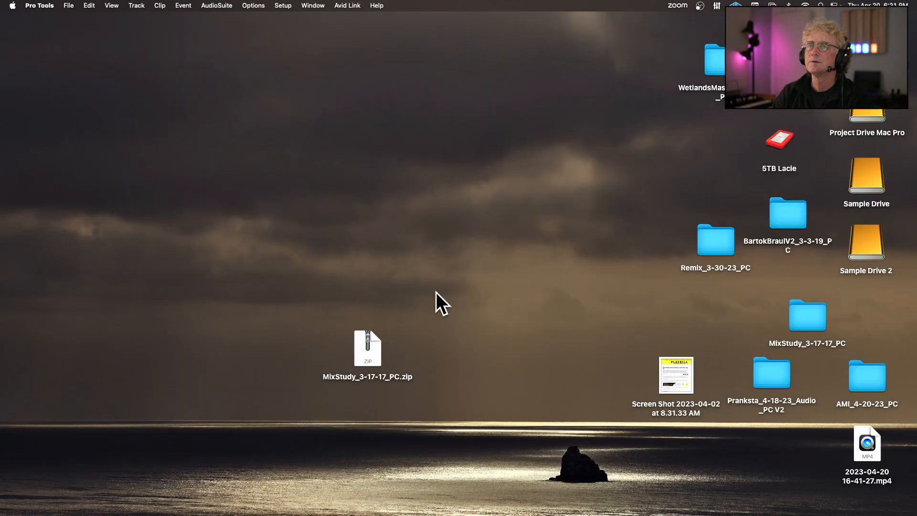
Create a new local session named BartokImport on the Desktop as BWF (.WAV), 24-bit, 44.1 kHz, interleaved
key("super+n")
type("Bar")
type("t")
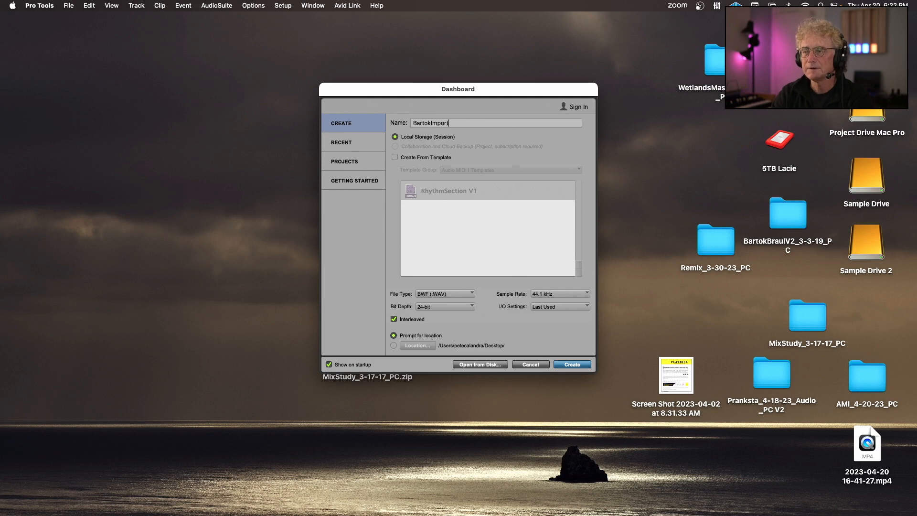
type("oklmport")
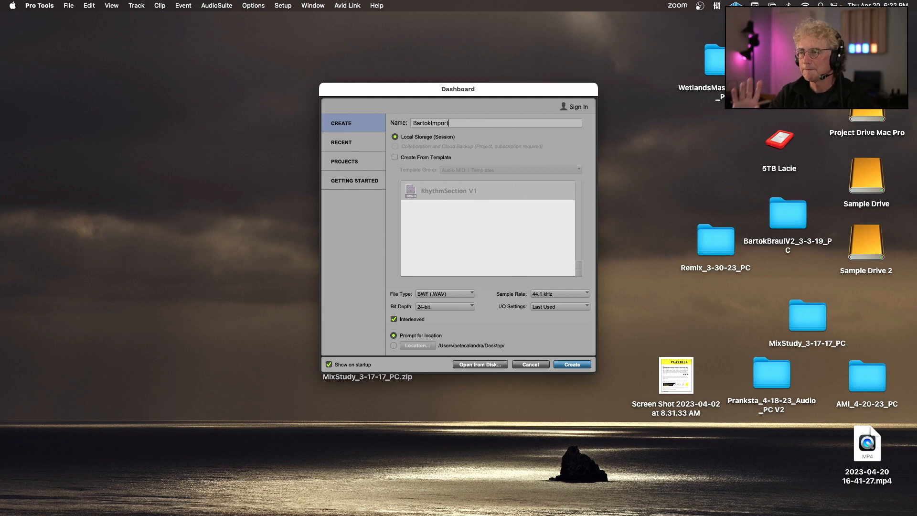
key("Return")
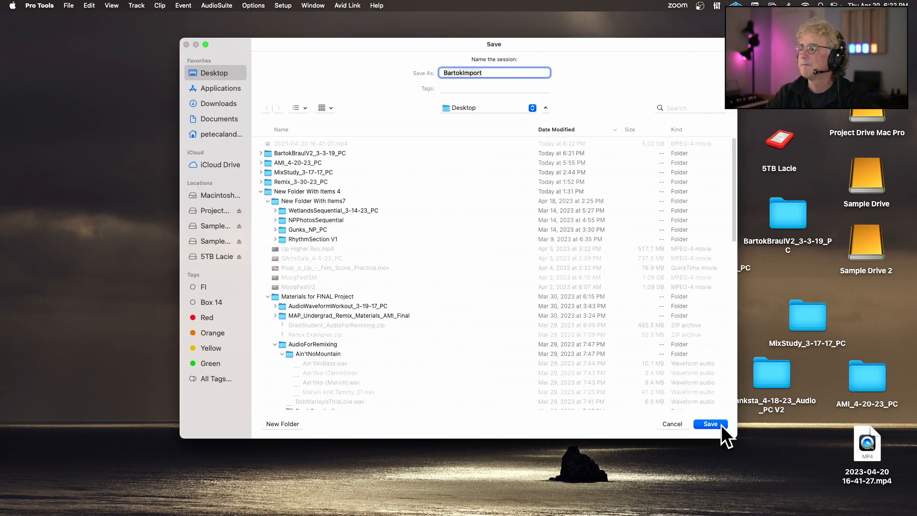
key("Return")
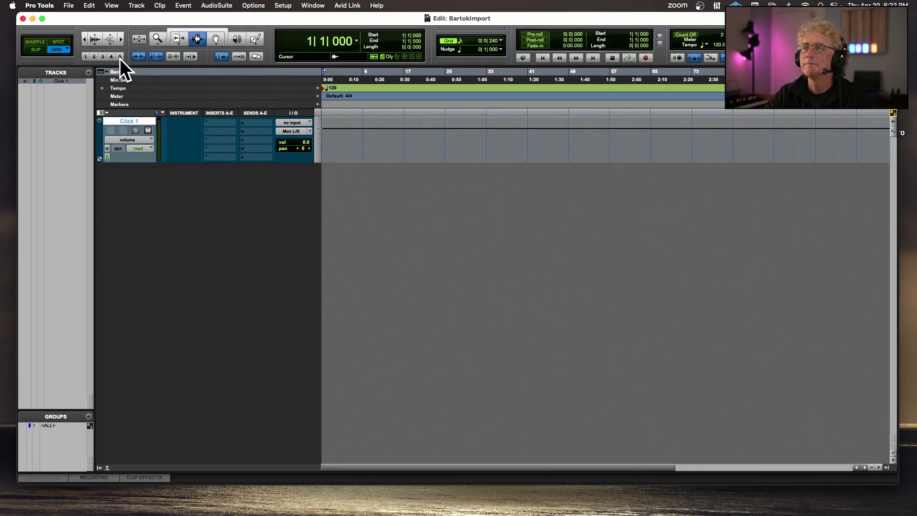
left_click(70, 7)
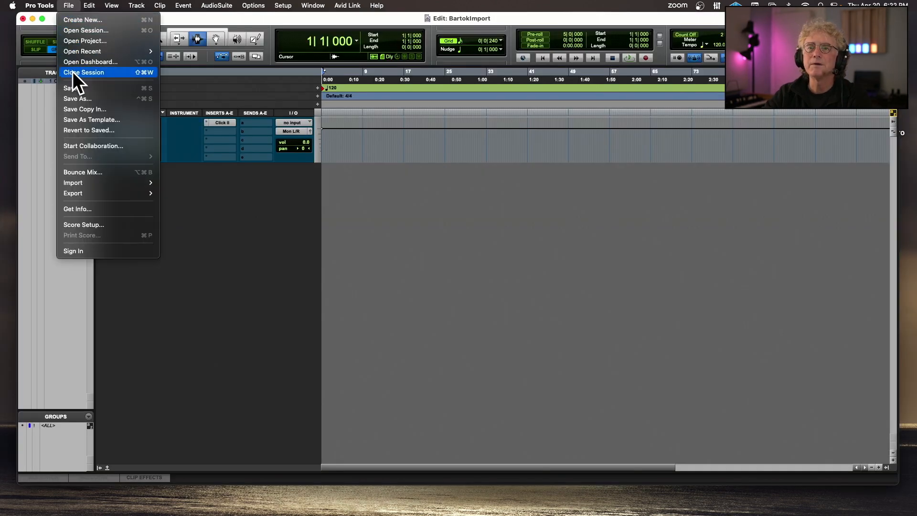
mouse_move(79, 183)
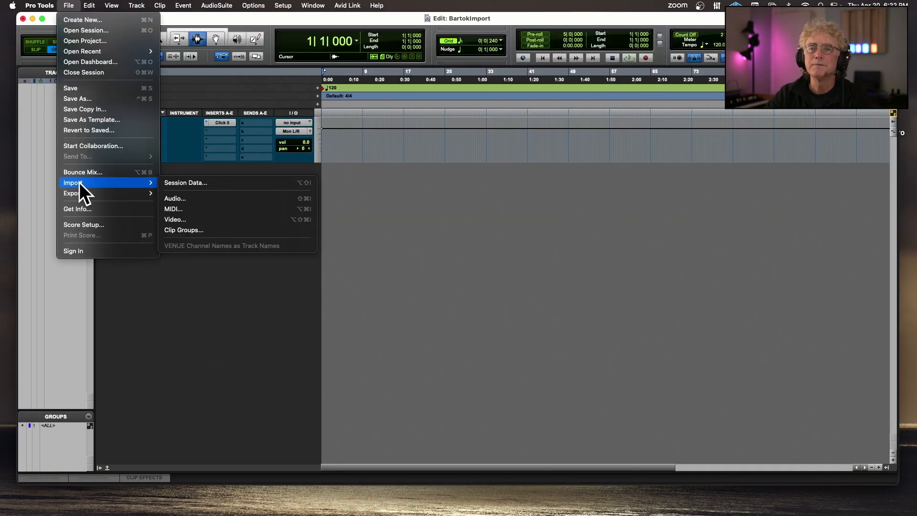
left_click(214, 200)
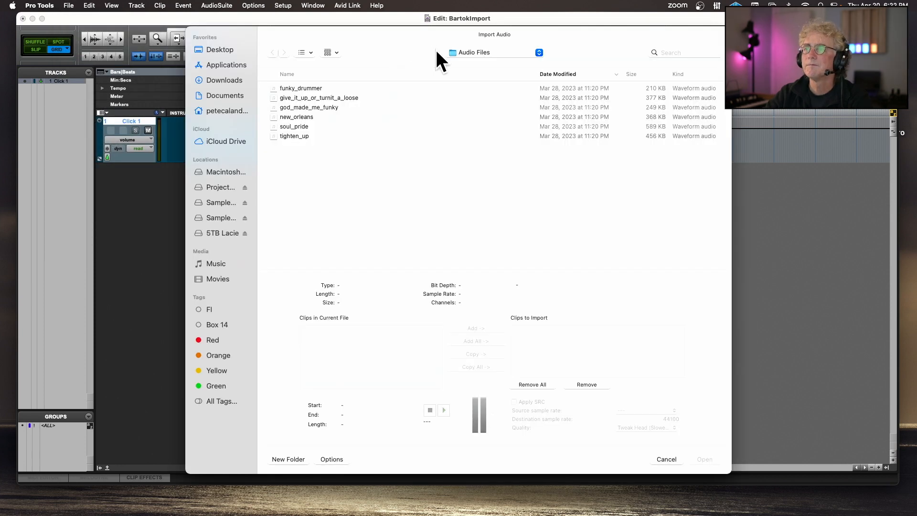
left_click(222, 46)
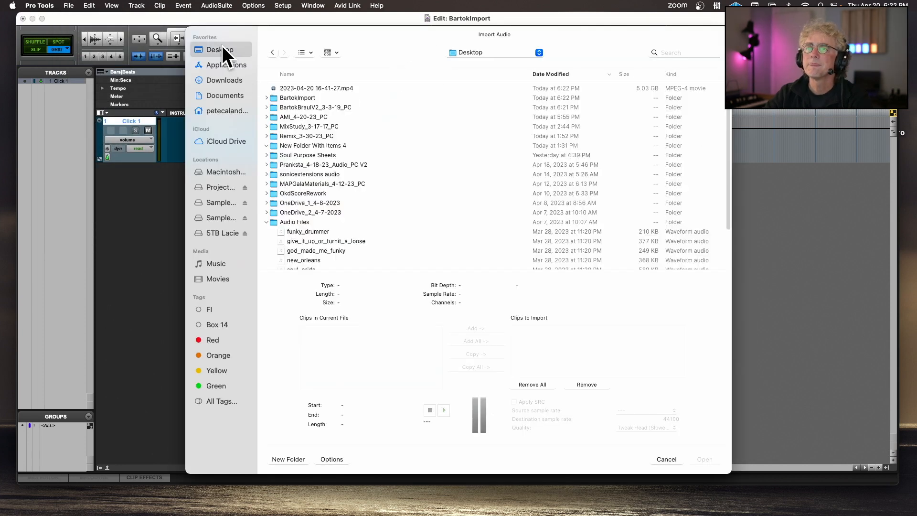
double_click(315, 106)
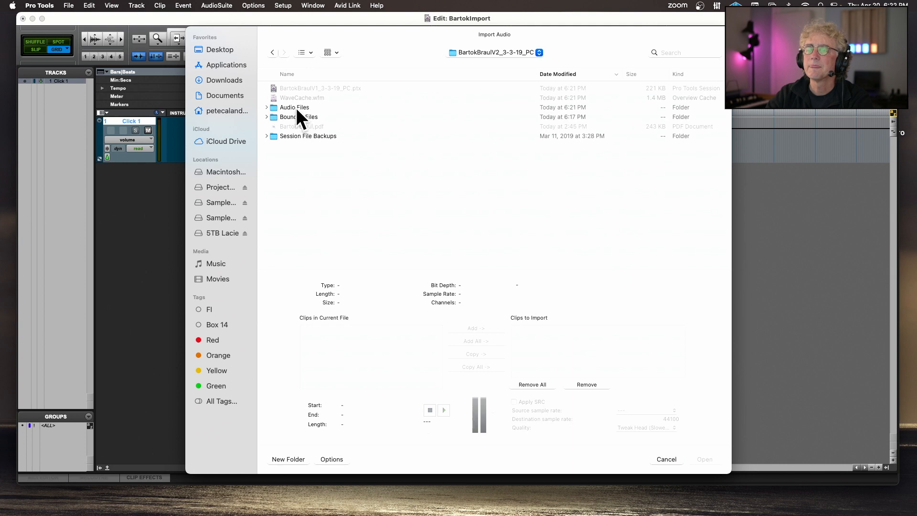
double_click(296, 108)
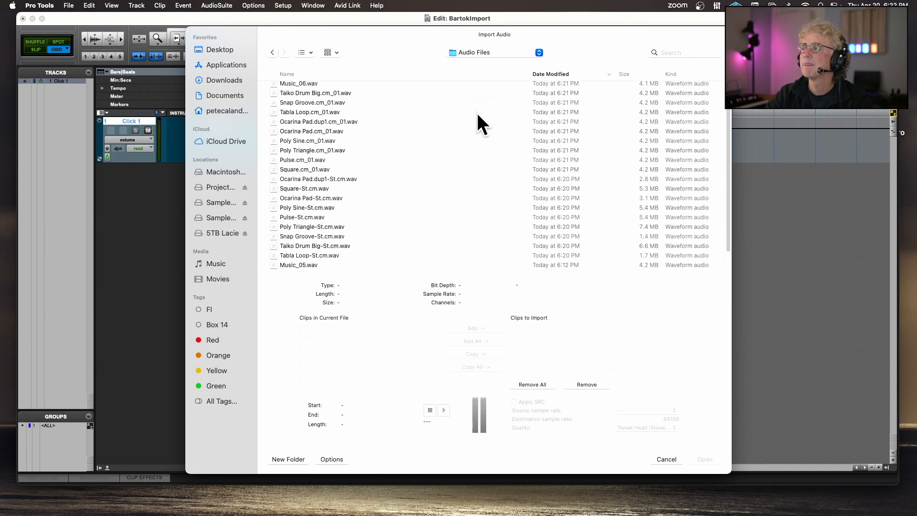
left_click(677, 462)
Start a session data import from the Pro Tools session file in the BartokBraulV2_3-3-19_PC folder
left_click(69, 5)
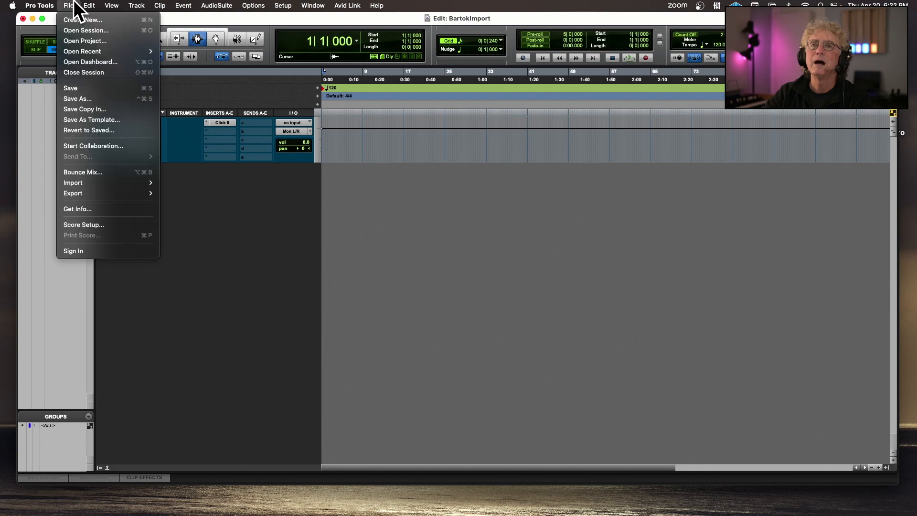
mouse_move(91, 181)
left_click(193, 181)
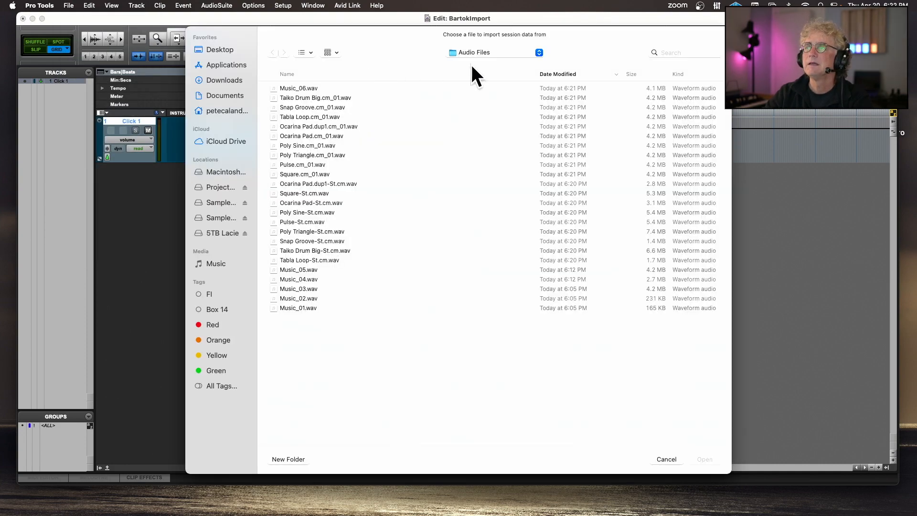
left_click(474, 54)
left_click(477, 62)
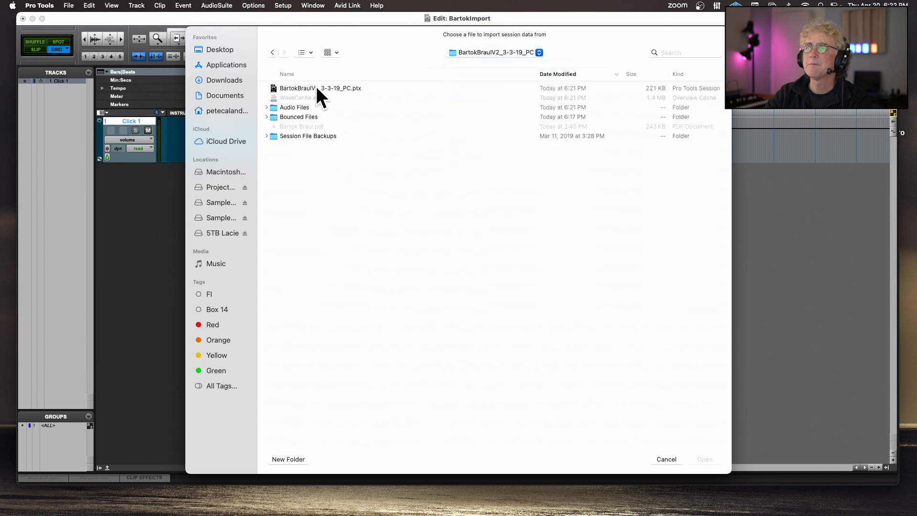
left_click(316, 88)
left_click(703, 459)
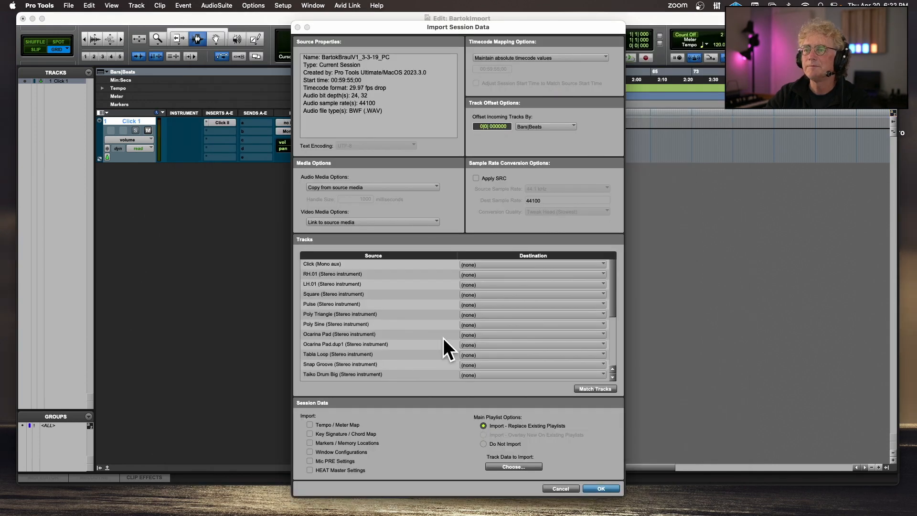
Import the source tracks Square.cm through Music as new tracks, together with the tempo and meter map
scroll(408, 308, "down", 3)
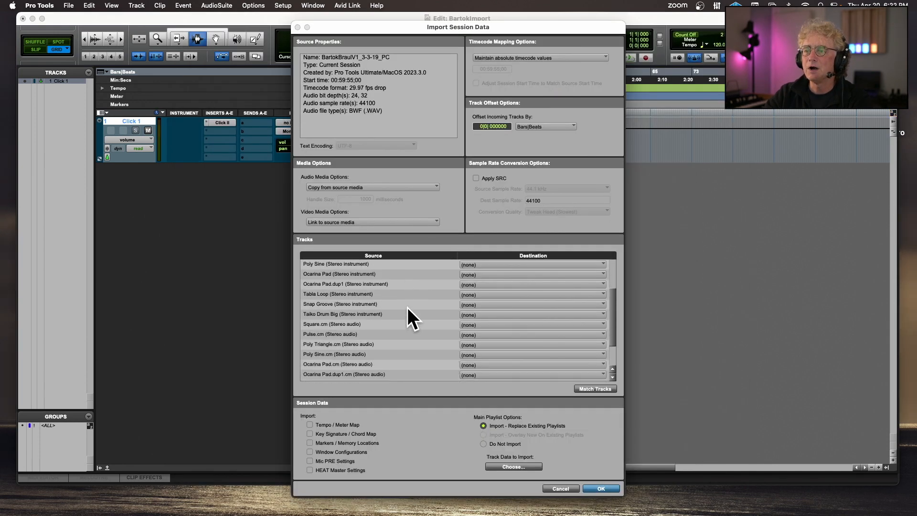
left_click(353, 325)
scroll(428, 334, "down", 1)
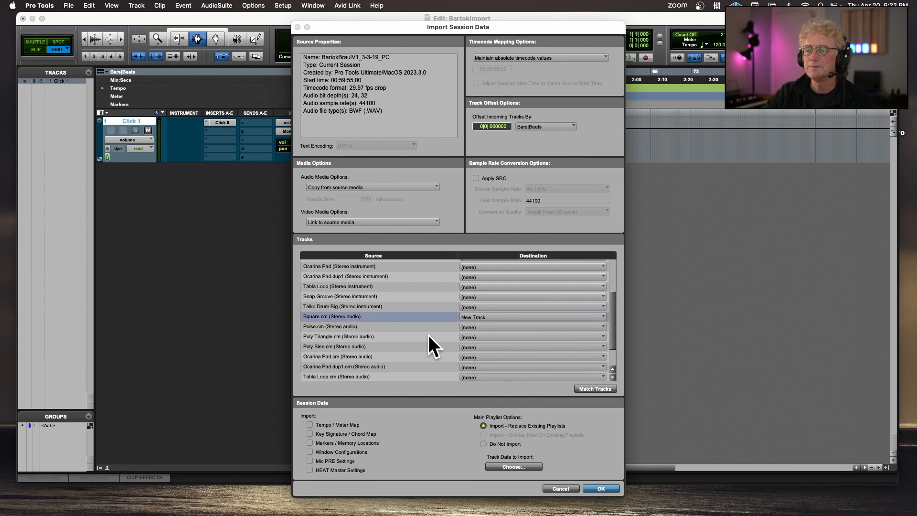
scroll(429, 335, "down", 1)
left_click(338, 375, "shift")
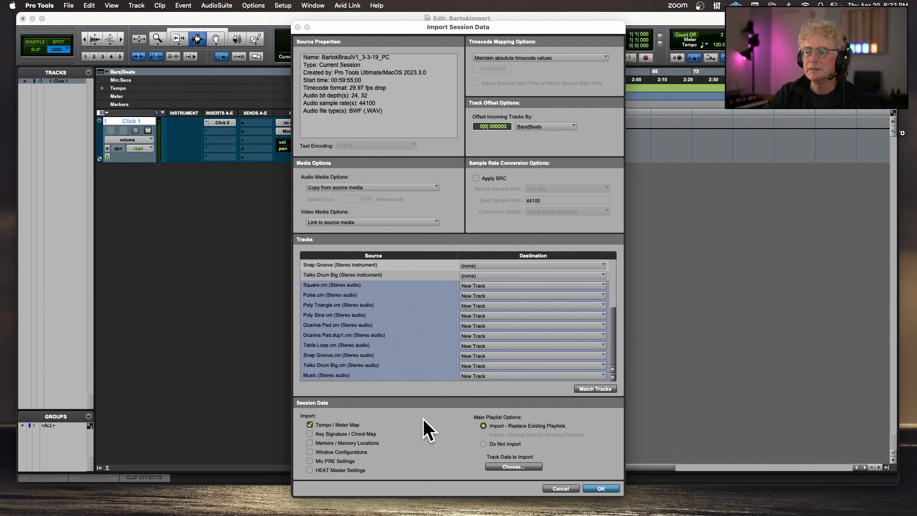
left_click(596, 486)
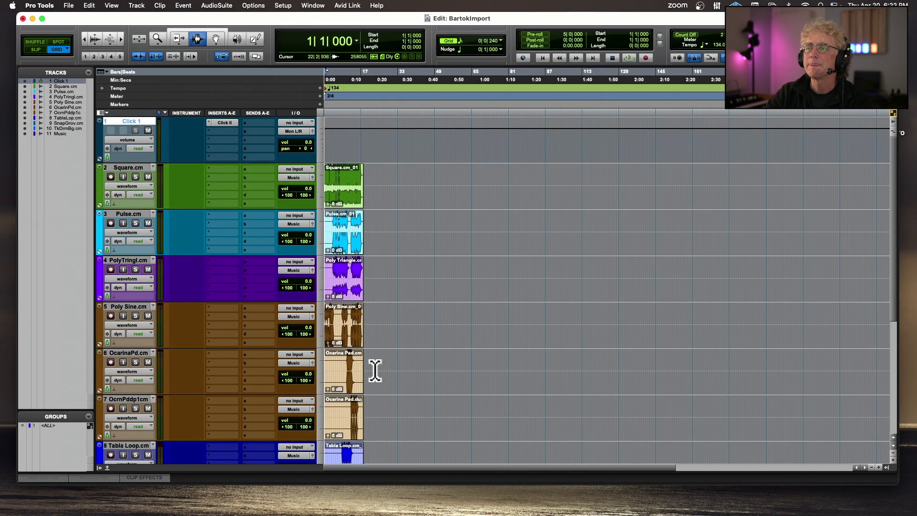
Play the imported stems and Music track from the session start to check them
key("ctrl+e")
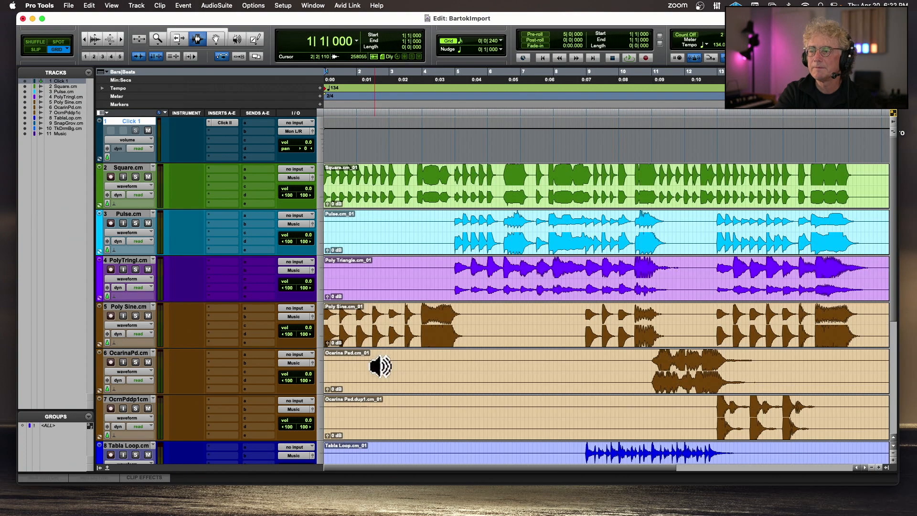
key("space")
scroll(410, 285, "down", 5)
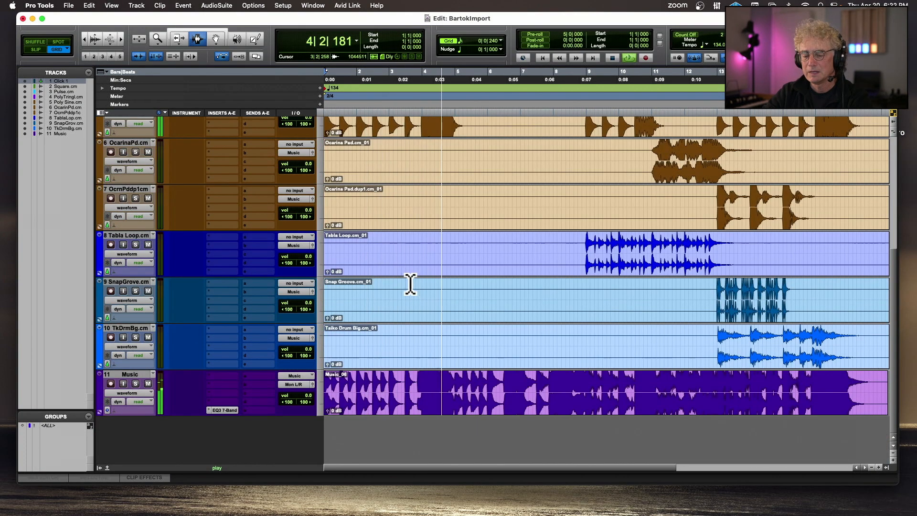
key("super+bracketleft")
key("super+bracketleft")
key("super+bracketright")
key("super+bracketright")
key("super+bracketleft")
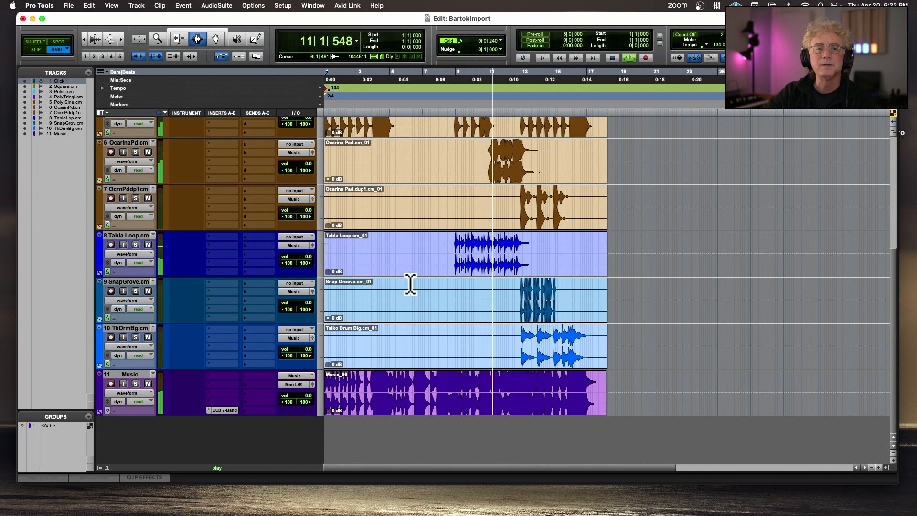
key("space")
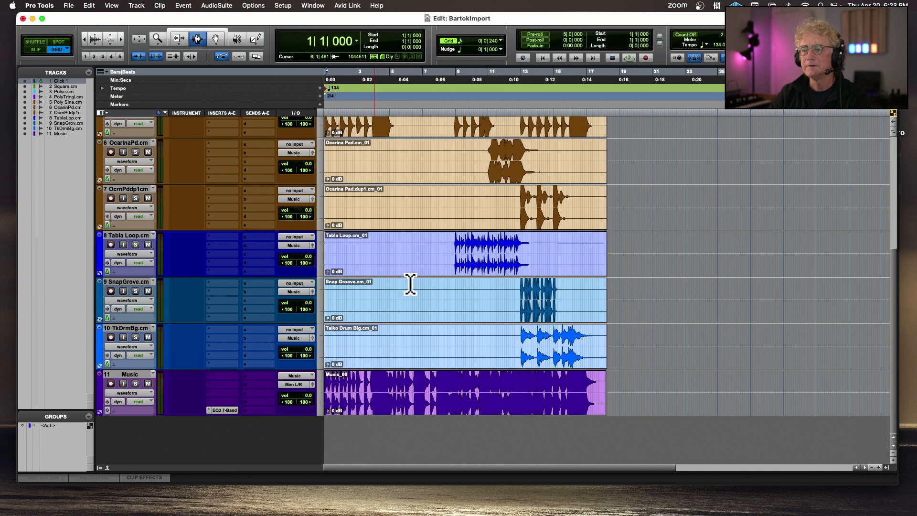
Select the full-length clips on all imported audio tracks, from Square.cm down to Music
scroll(410, 284, "up", 5)
left_click(398, 191)
double_click(398, 191)
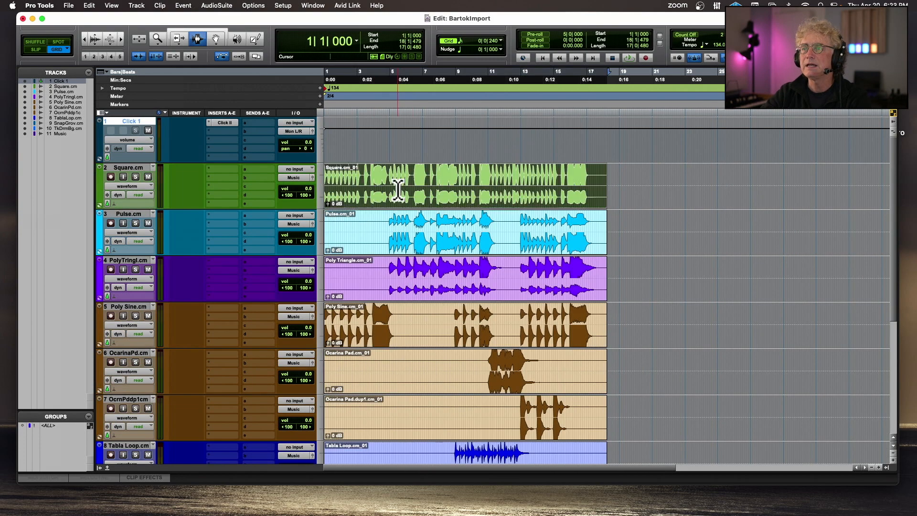
left_click(432, 313, "shift")
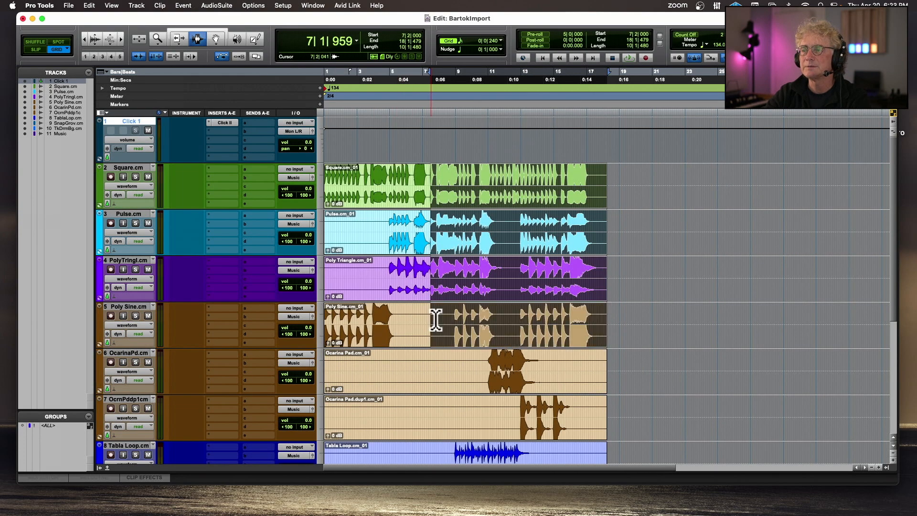
left_click_drag(430, 350, 256, 374)
scroll(390, 378, "down", 5)
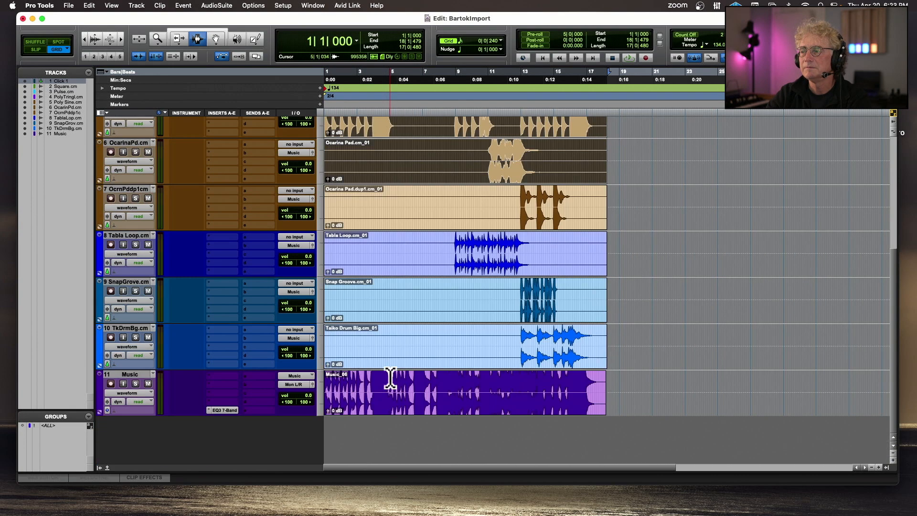
left_click(420, 198, "shift")
left_click(394, 241, "shift")
left_click(390, 305, "shift")
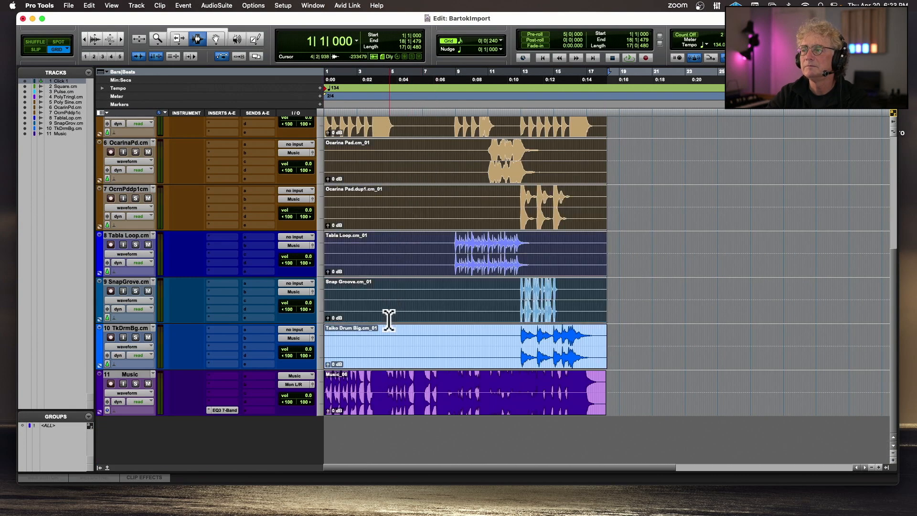
double_click(380, 382)
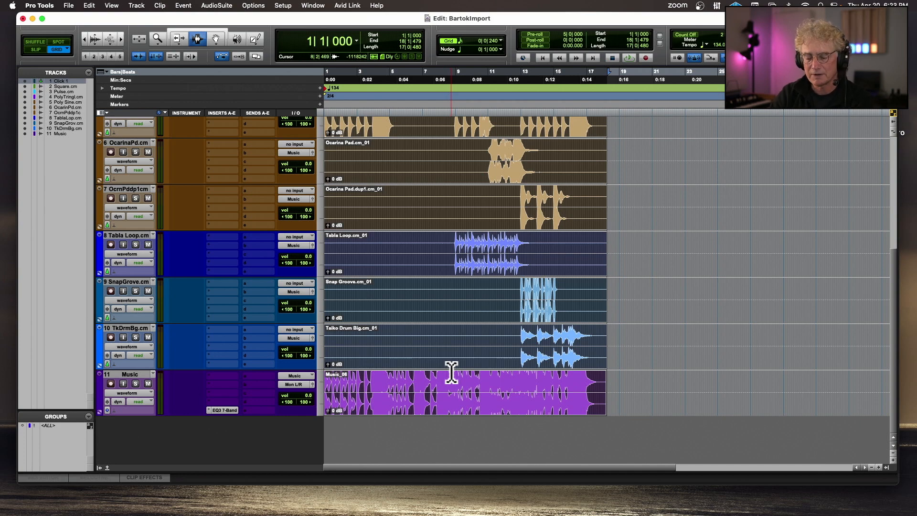
Export the selected clips as interleaved 24-bit, 44.1 kHz WAV files into a new Desktop folder named BraulAudio134BPM
key("super+shift+k")
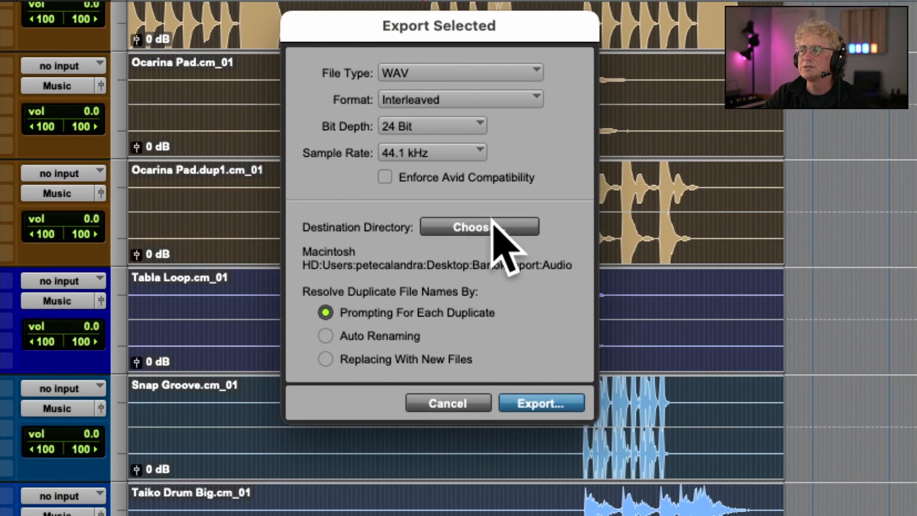
left_click(494, 225)
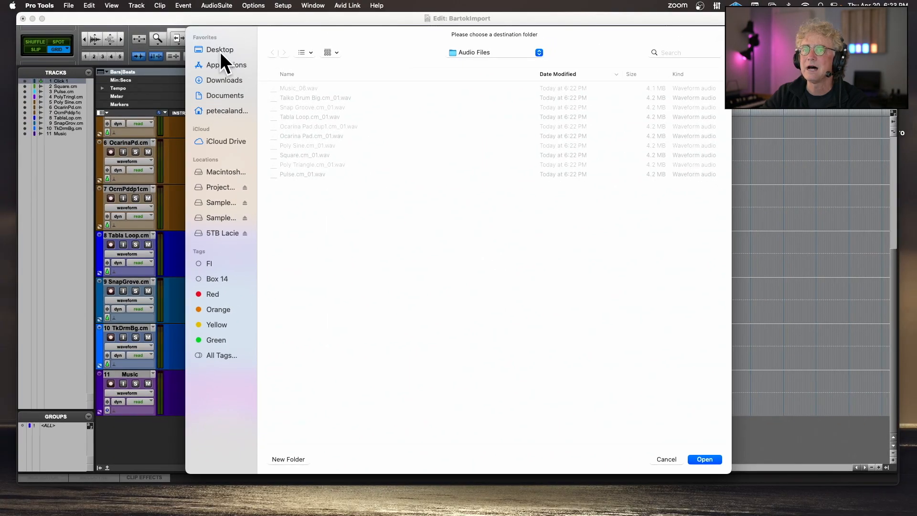
left_click(220, 50)
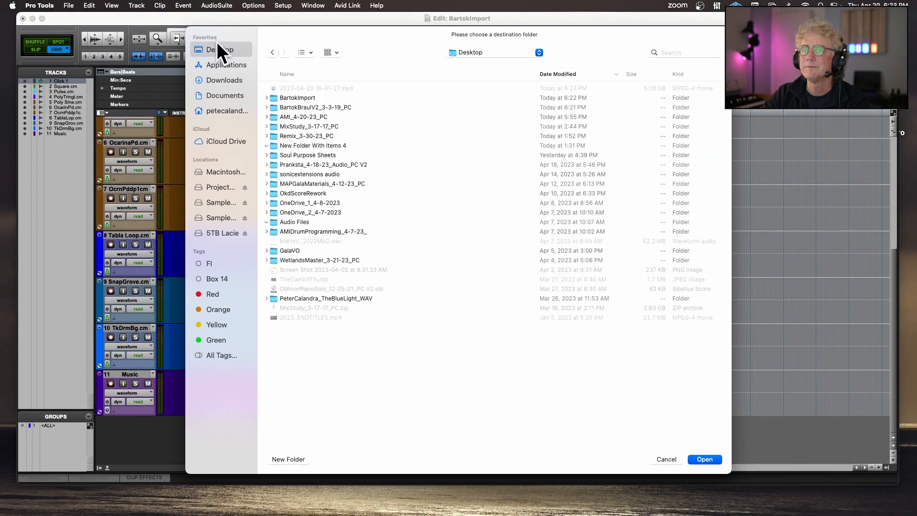
left_click(290, 461)
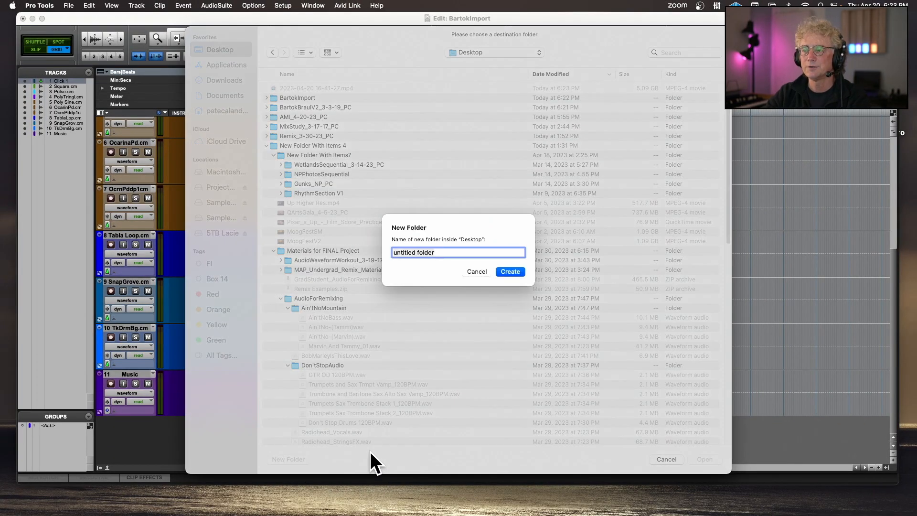
type("Braul")
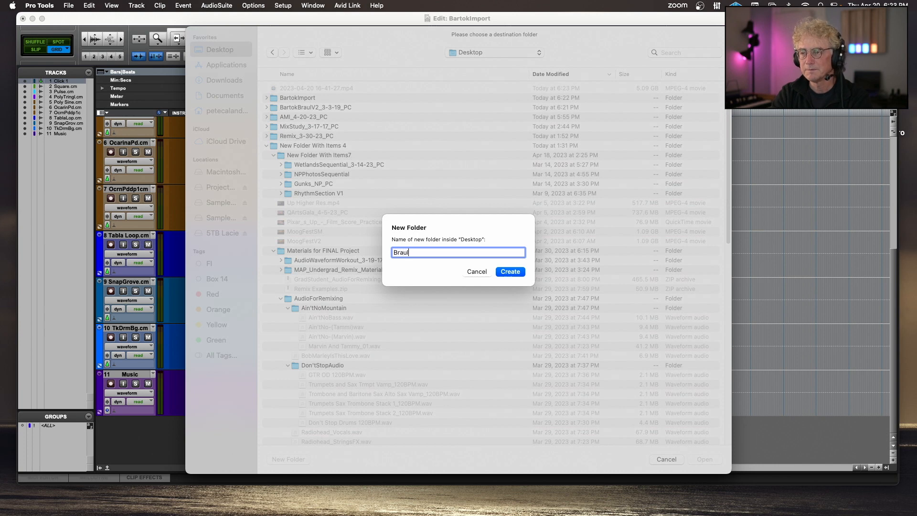
type("Audio")
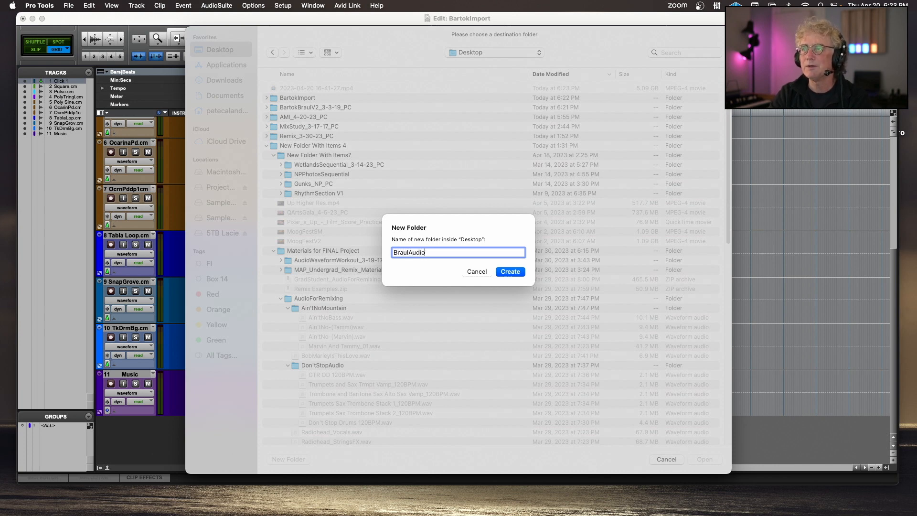
type("134")
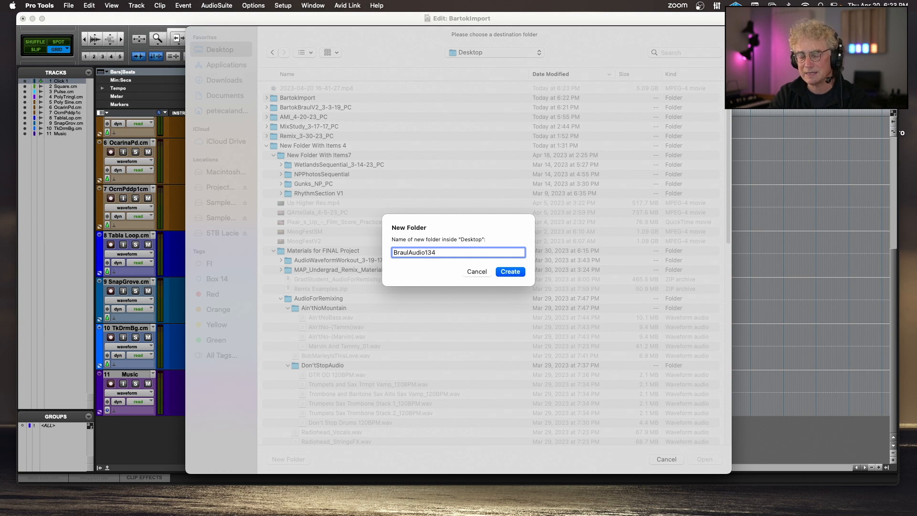
type("BPM")
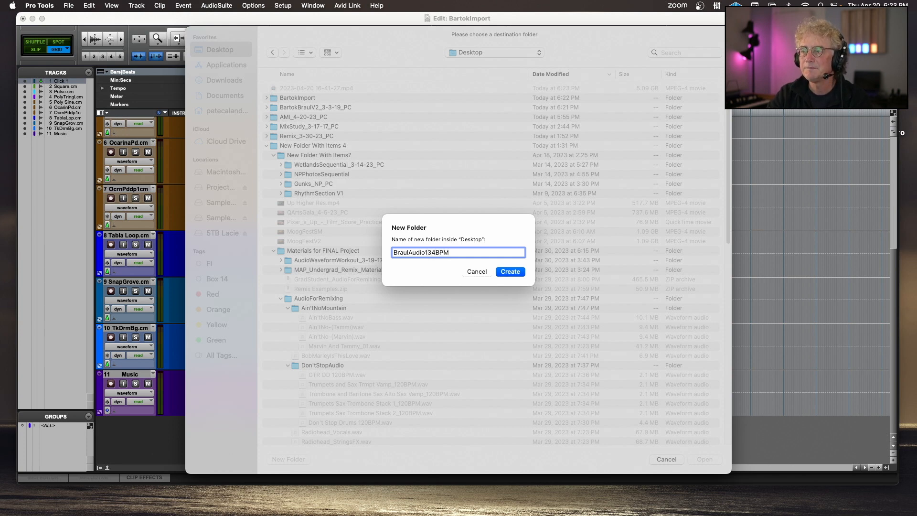
left_click(515, 270)
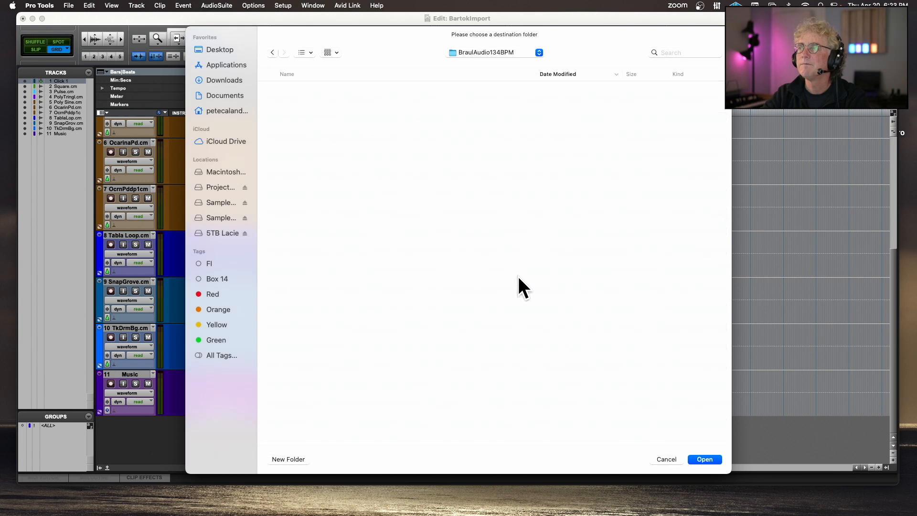
left_click(705, 459)
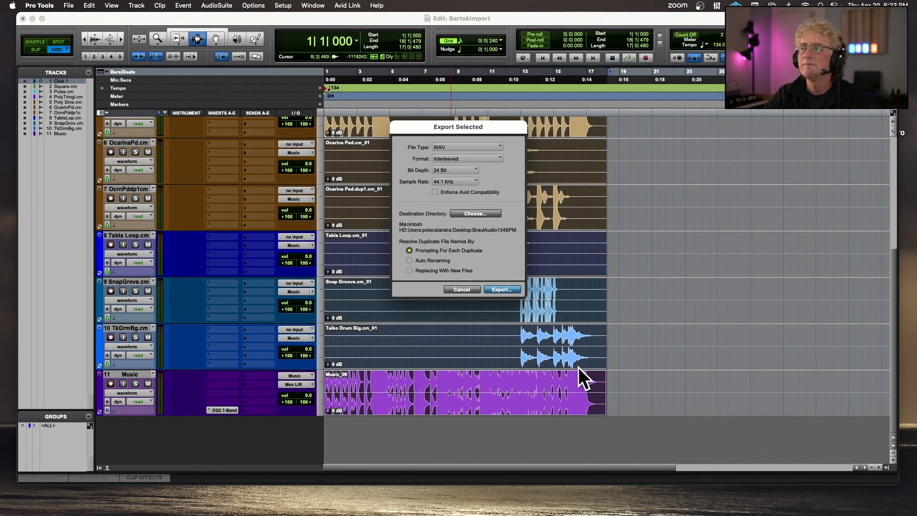
left_click(497, 287)
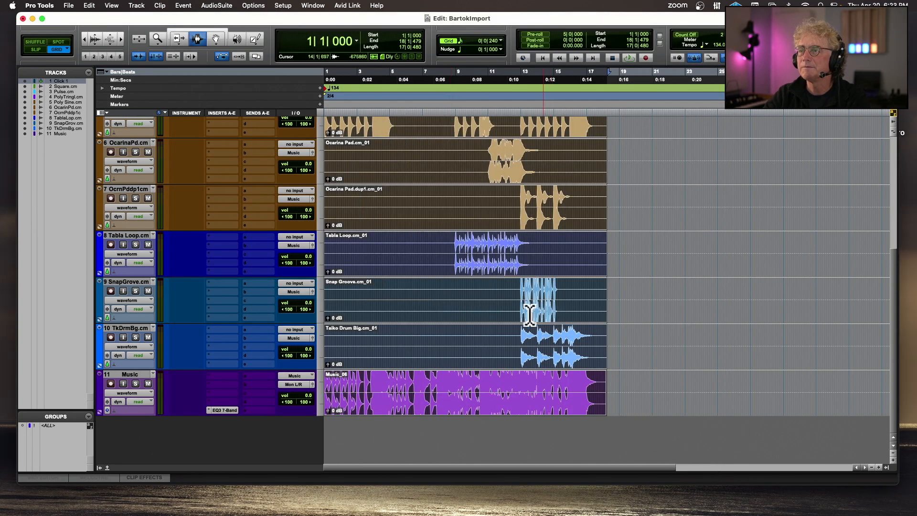
Close the BartokImport session without saving its changes
key("super+shift+w")
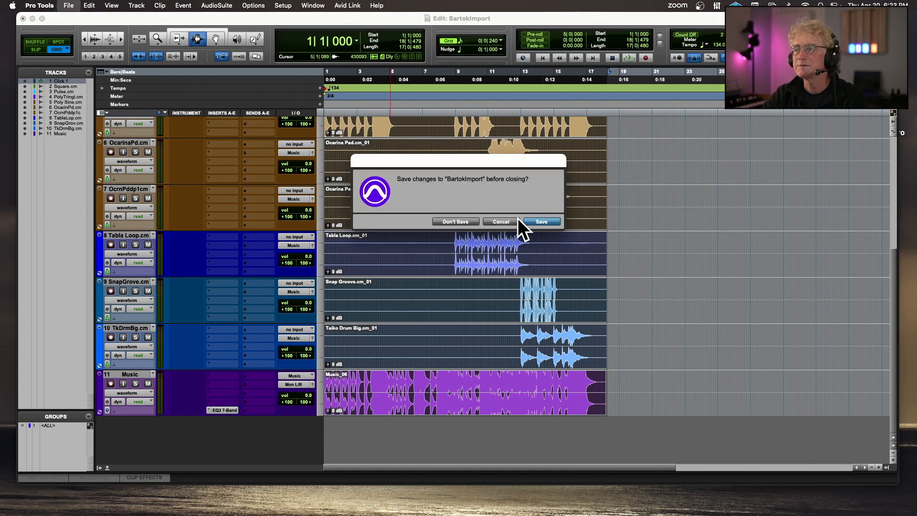
left_click(458, 221)
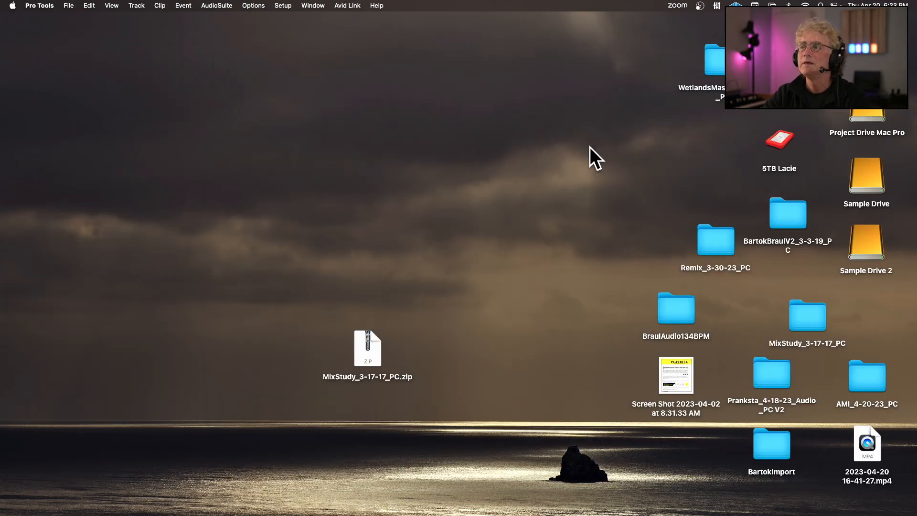
Check the exported WAV files in the BraulAudio134BPM folder on the Desktop and close the folder window
left_click(676, 308)
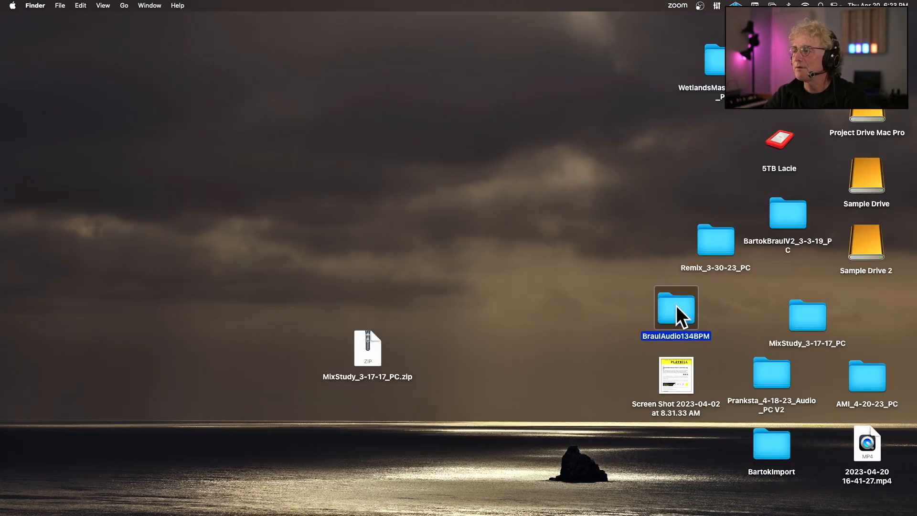
double_click(676, 306)
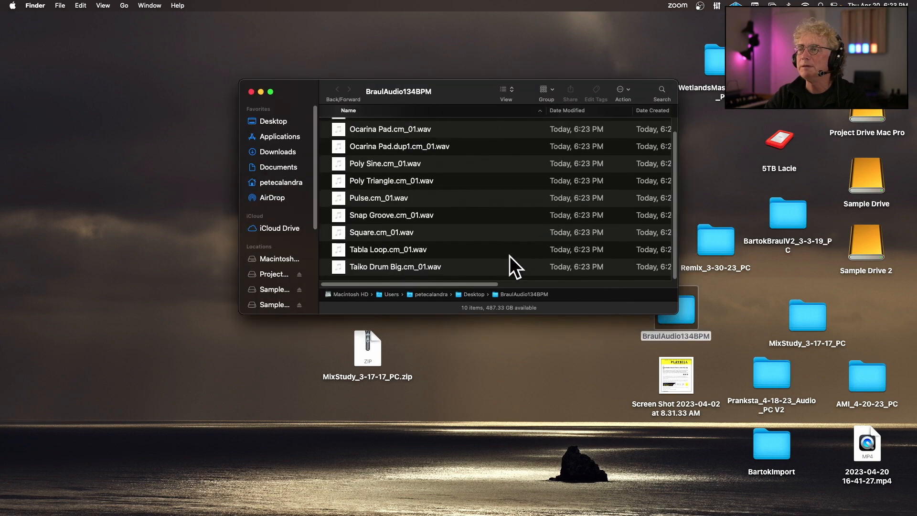
double_click(678, 301)
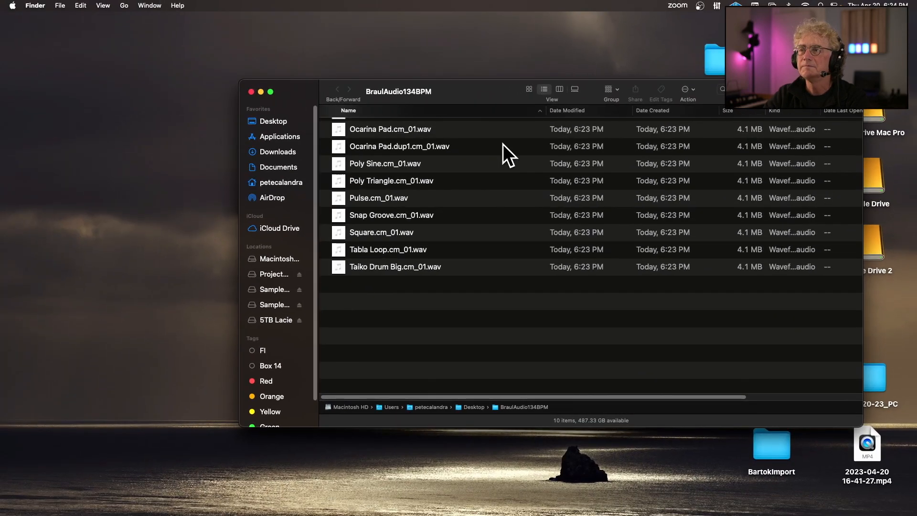
scroll(488, 149, "up", 1)
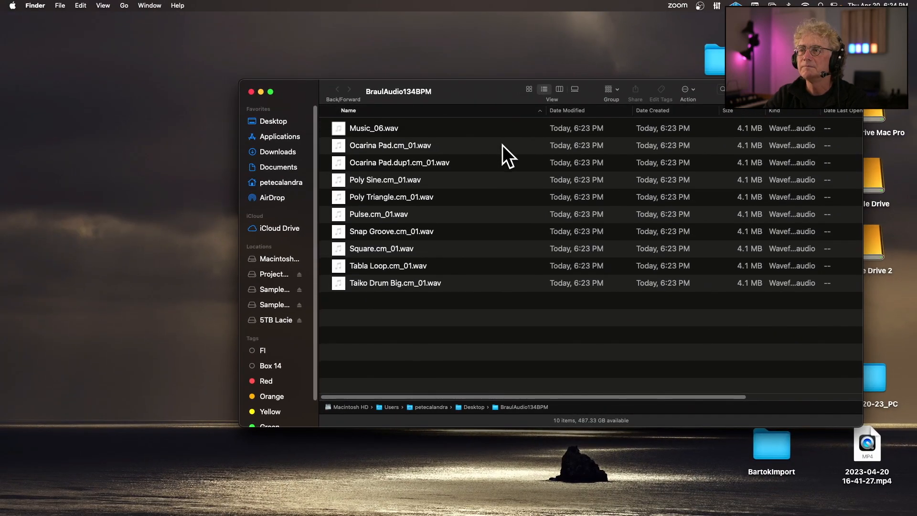
left_click(250, 92)
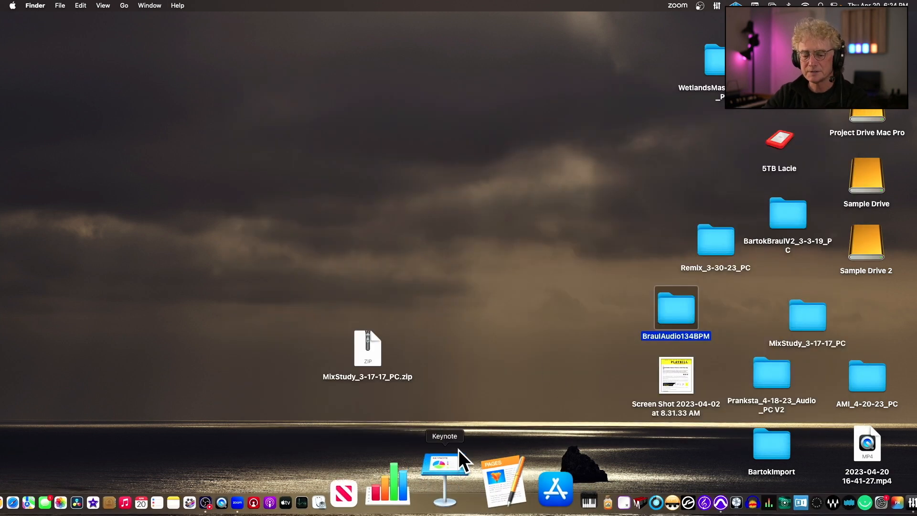
Switch back to Pro Tools and create a local session named Braul2 on the Desktop
key("super+Tab")
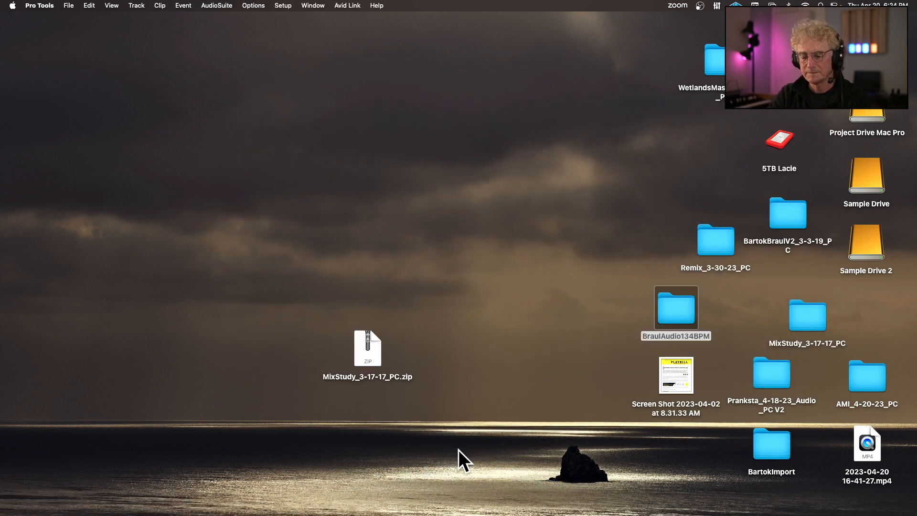
key("super+n")
type("Braul2")
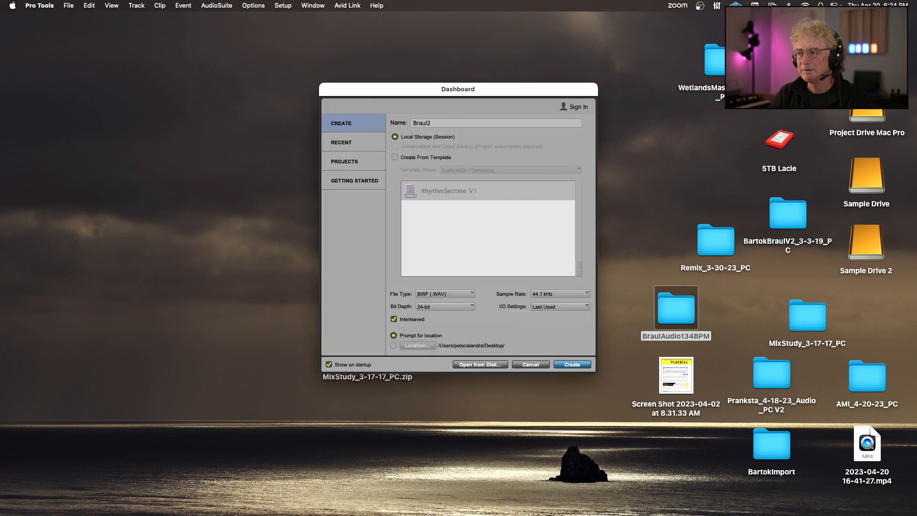
key("Return")
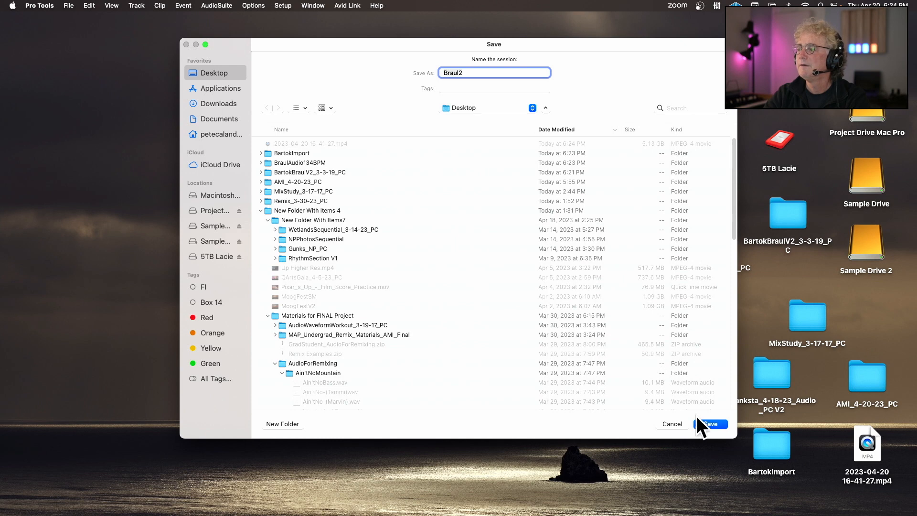
left_click(706, 419)
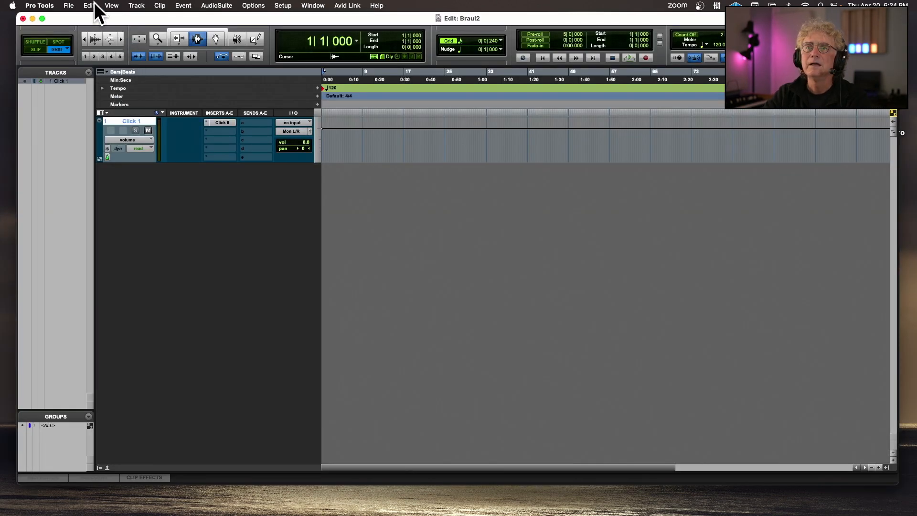
Set the tempo at the start of the session to 134 BPM
left_click(90, 5)
left_click(345, 99)
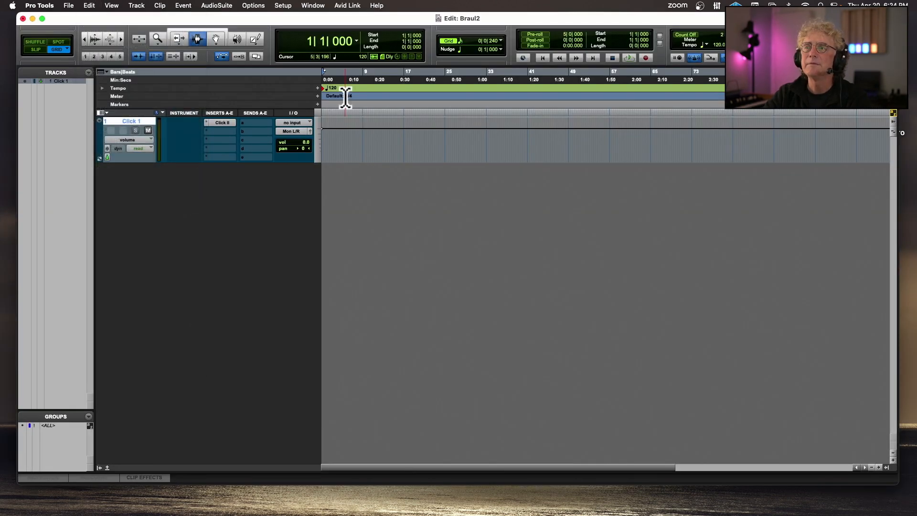
left_click(318, 87)
type("134")
key("Return")
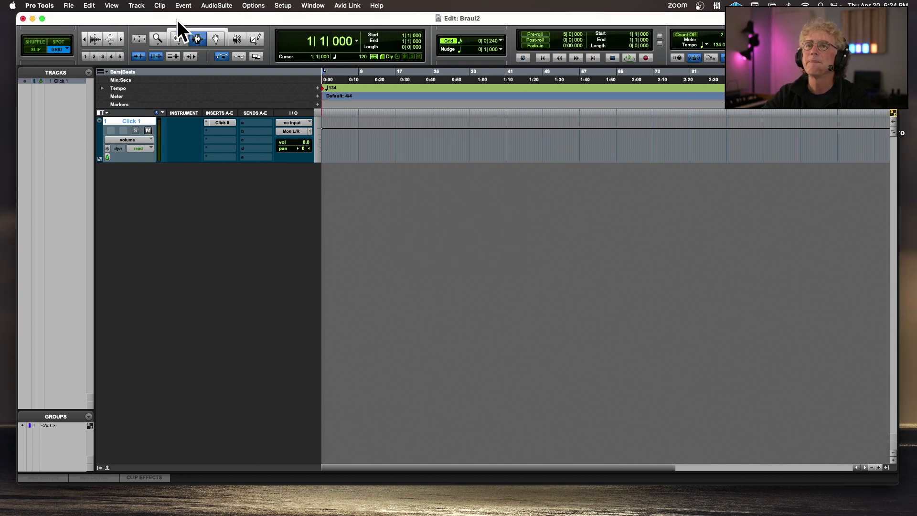
Start an audio import and select all WAV files in the Desktop's BraulAudio134BPM folder, from Taiko Drum Big through Music_06
left_click(71, 6)
mouse_move(74, 182)
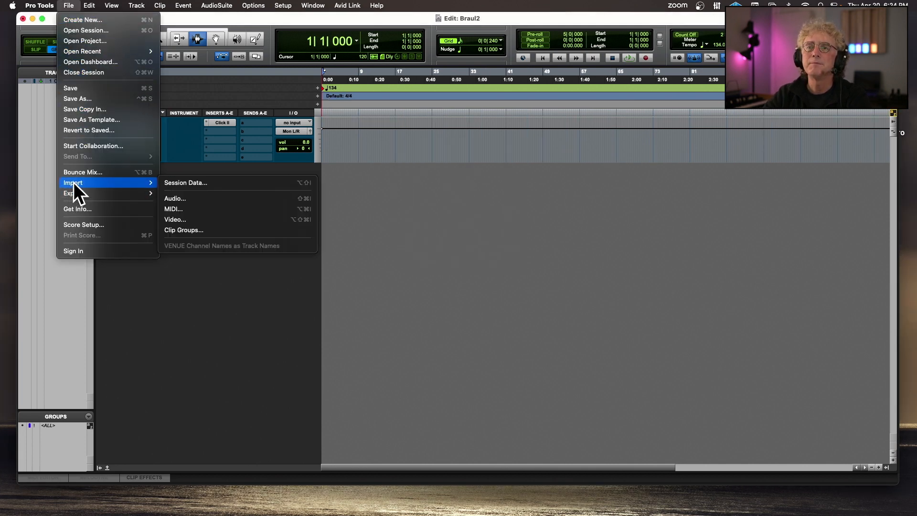
left_click(296, 197)
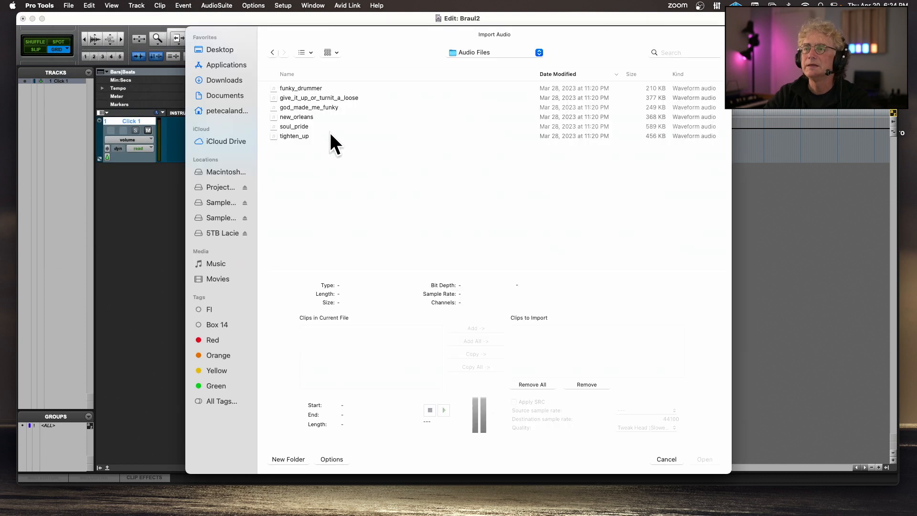
left_click(214, 50)
double_click(285, 107)
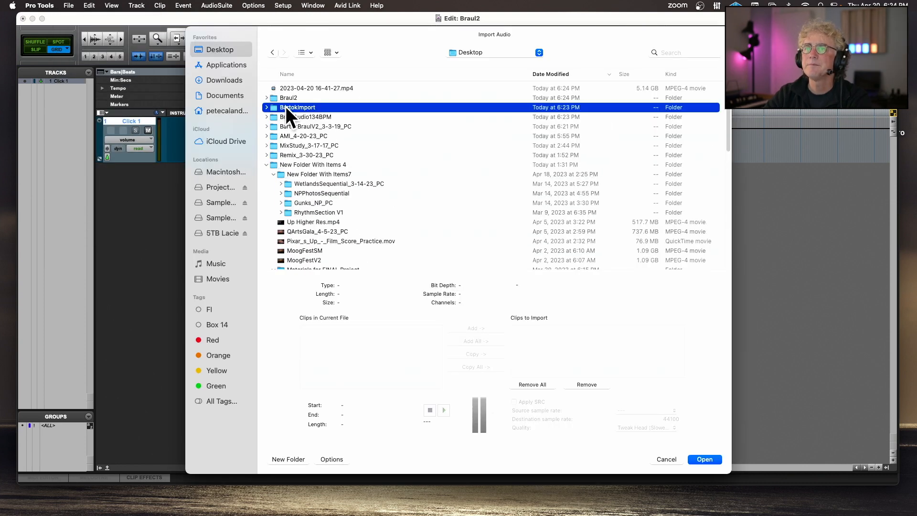
left_click(270, 52)
double_click(320, 116)
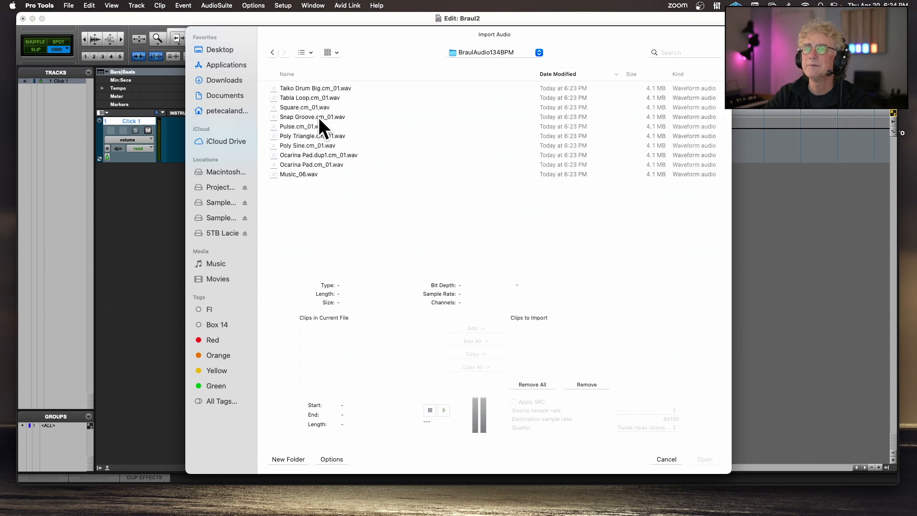
left_click(314, 88)
left_click(303, 171, "shift")
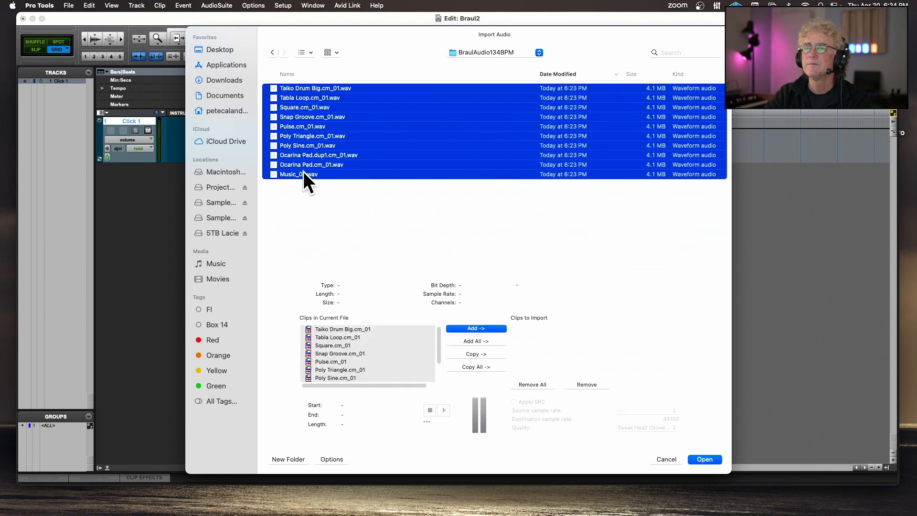
Copy the selected clips into the session's Audio Files folder and import them onto new tracks
left_click(462, 353)
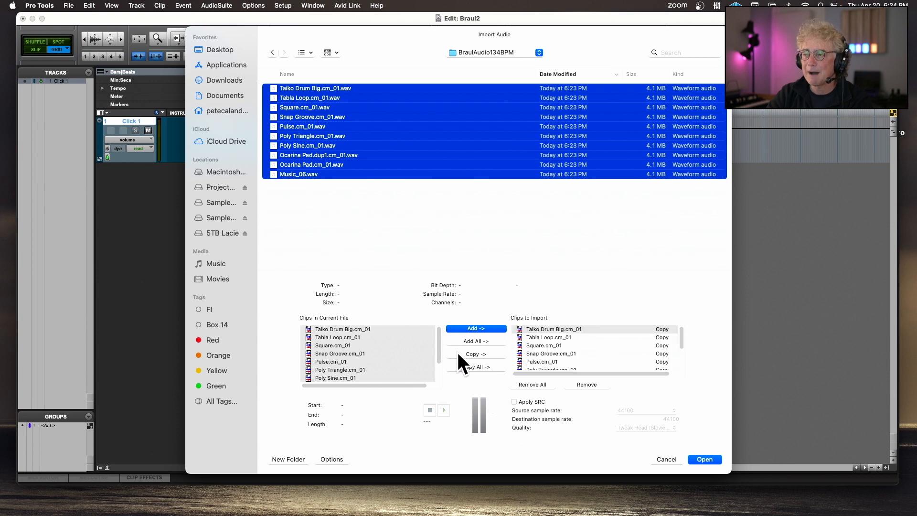
left_click(717, 459)
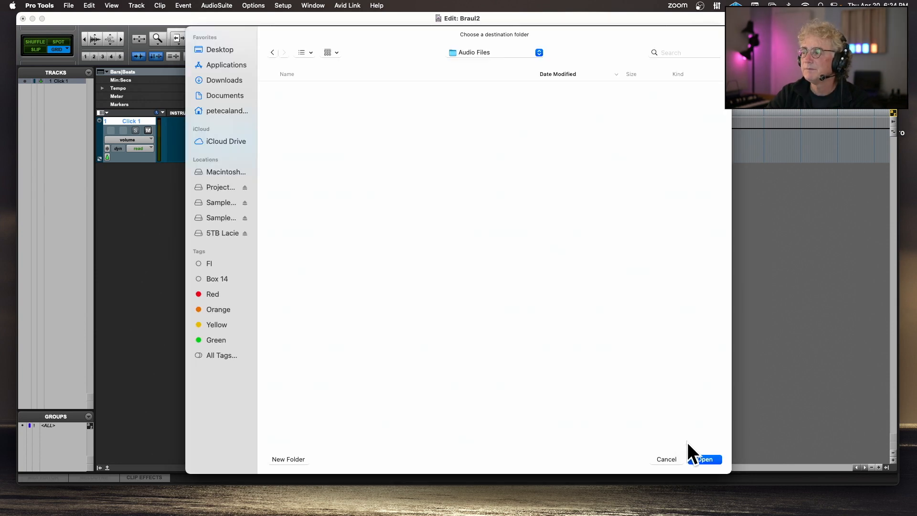
left_click(701, 456)
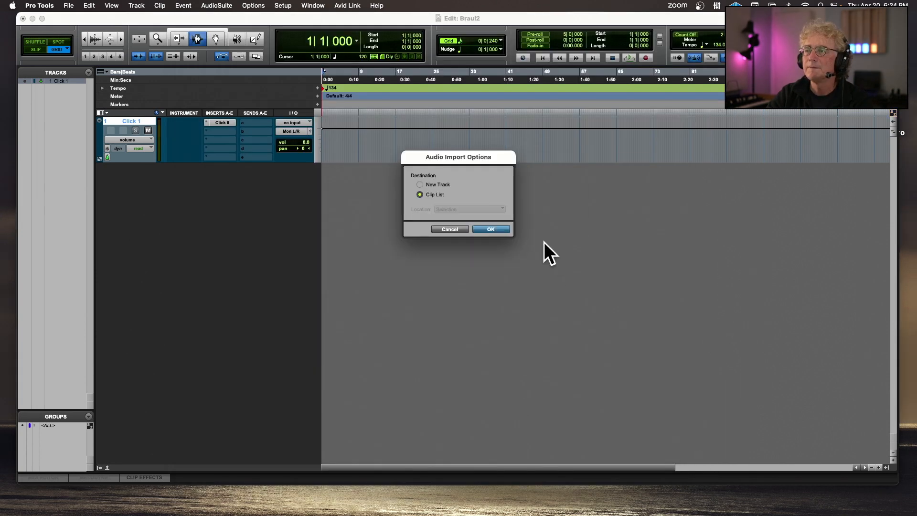
left_click(424, 184)
left_click(491, 229)
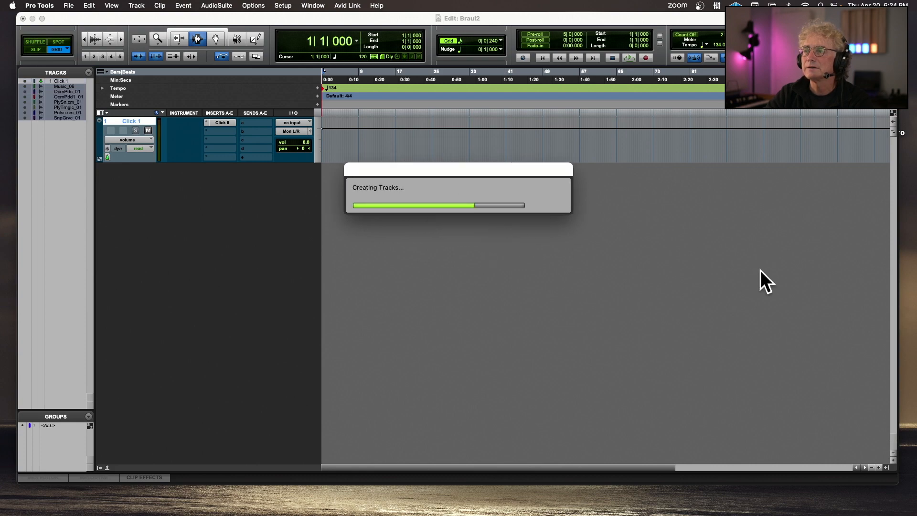
Solo the Music_06 track and play it from the session start to check the imported mix
key("super+bracketright")
key("super+bracketright")
key("super+bracketright")
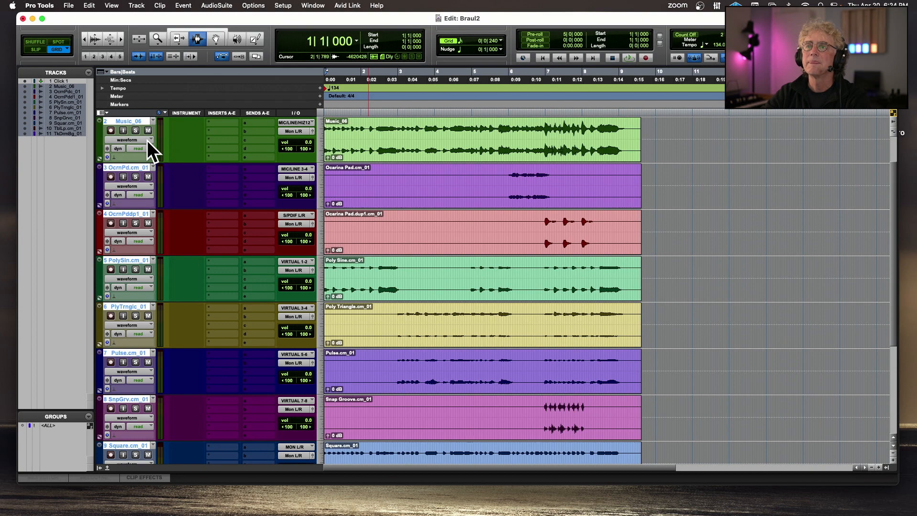
left_click(136, 129)
key("space")
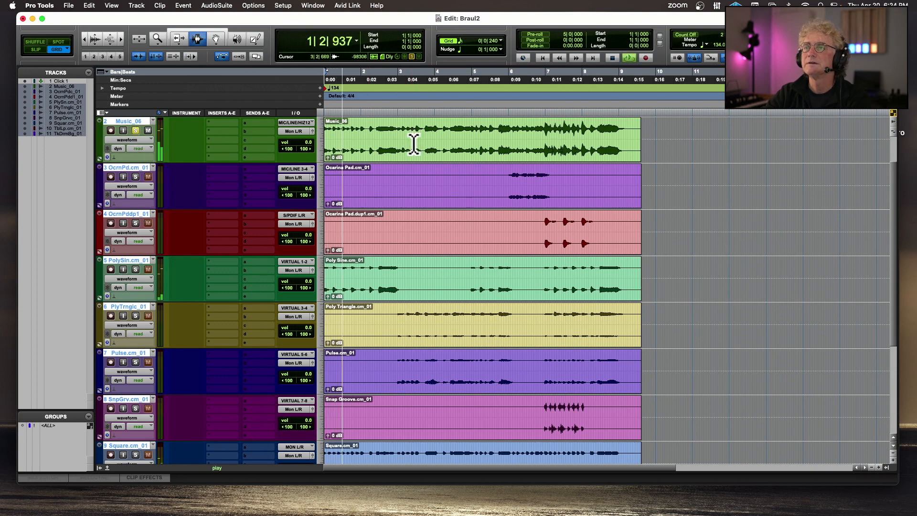
key("space")
Unsolo and mute the Music_06 track, and play the separate stems from the session start
left_click(136, 130)
left_click(148, 130)
key("space")
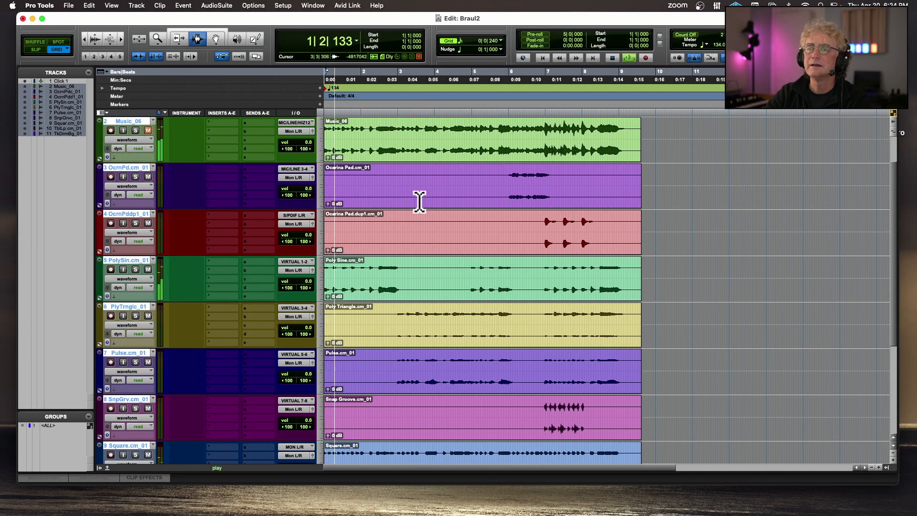
scroll(430, 304, "down", 5)
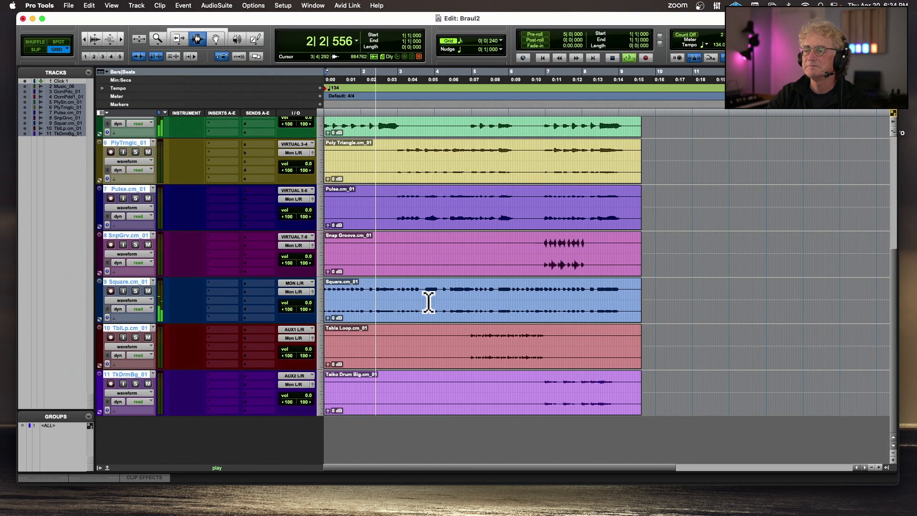
key("space")
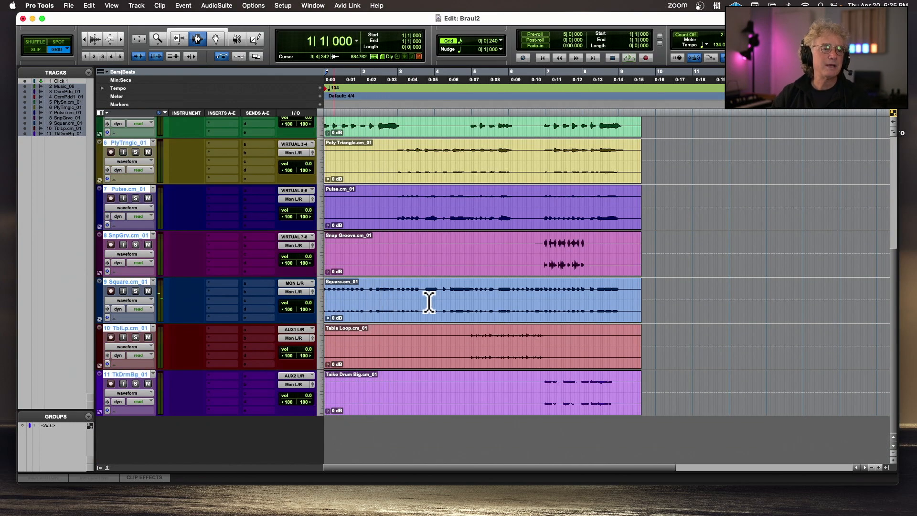